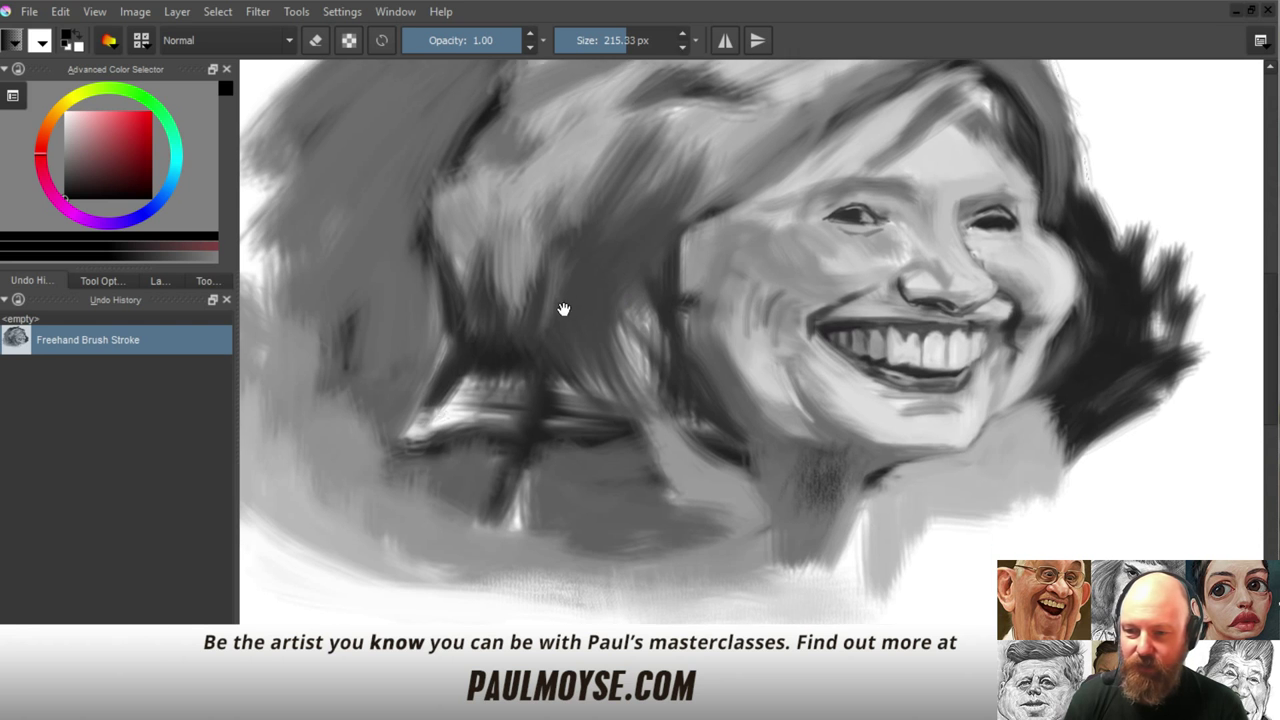
Soften the hair beside the cheek with strokes of the 215.33 px brush
{"action": "left_click_drag", "start_coordinate": [678, 378], "coordinate": [684, 378]}
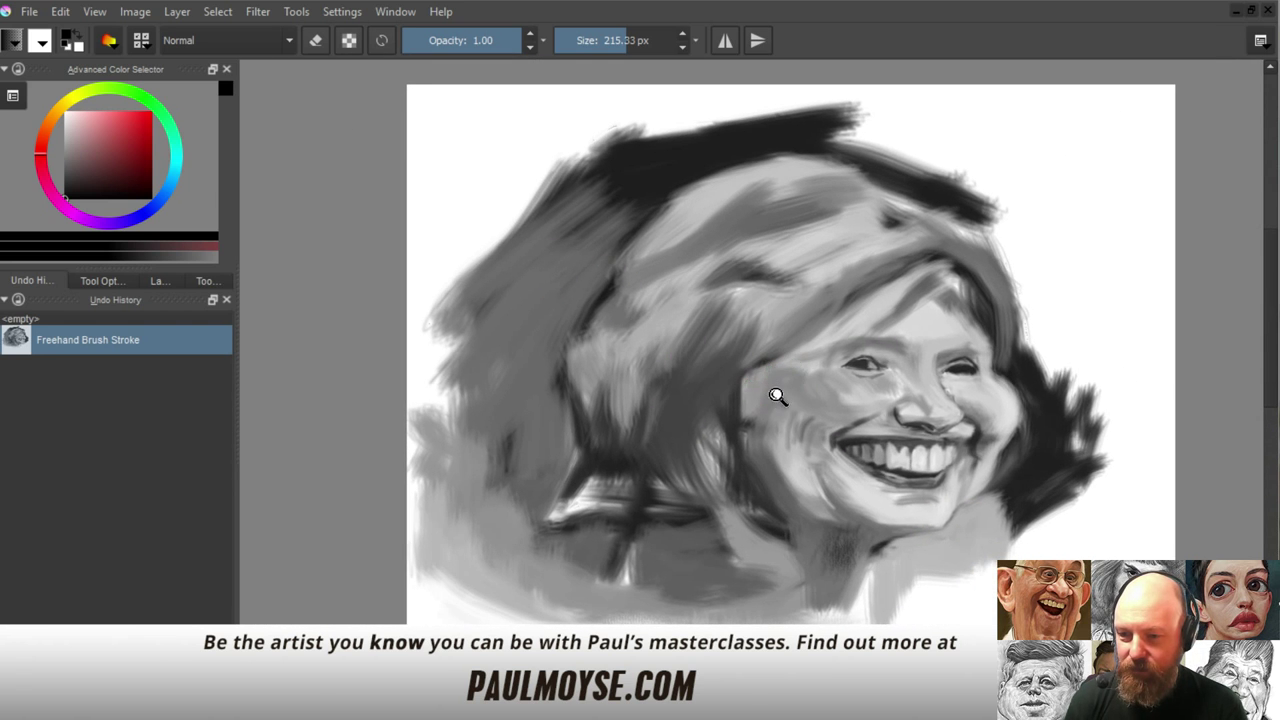
{"action": "scroll", "coordinate": [777, 371], "scroll_direction": "up", "scroll_amount": 3}
{"action": "left_click_drag", "start_coordinate": [686, 329], "coordinate": [686, 290]}
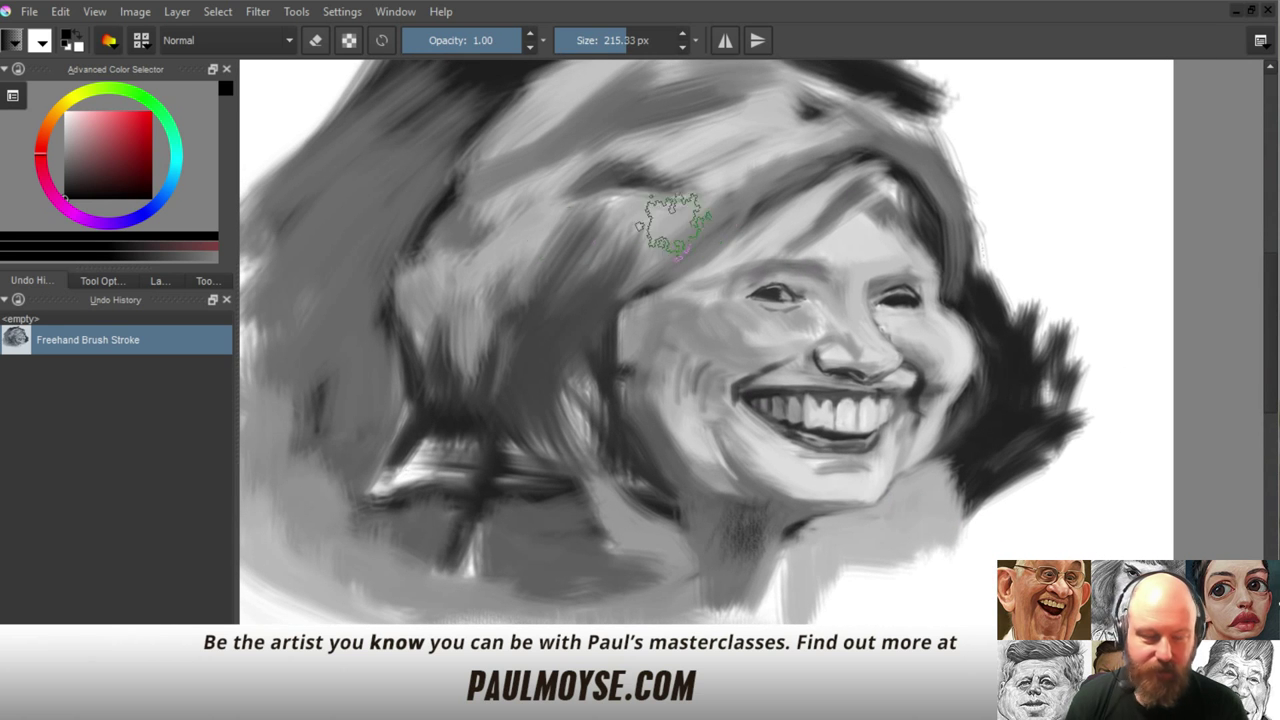
{"action": "mouse_move", "coordinate": [500, 280]}
{"action": "left_mouse_down"}
{"action": "mouse_move", "coordinate": [461, 368]}
{"action": "mouse_move", "coordinate": [485, 322]}
{"action": "mouse_move", "coordinate": [531, 298]}
{"action": "left_mouse_up"}
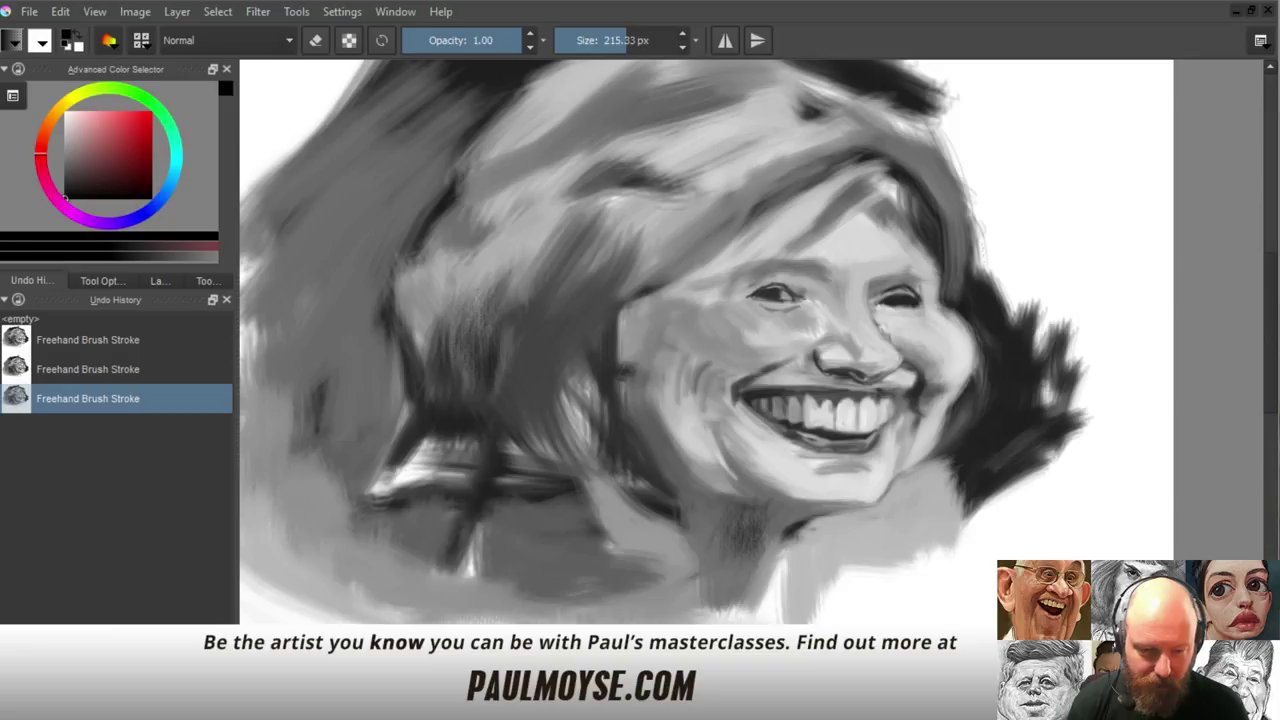
Reduce the brush size to 147.82 px and paint the dark hair beside the cheek with a grey sampled from the hair
{"action": "left_click", "coordinate": [4, 682]}
{"action": "key", "text": "bracketleft"}
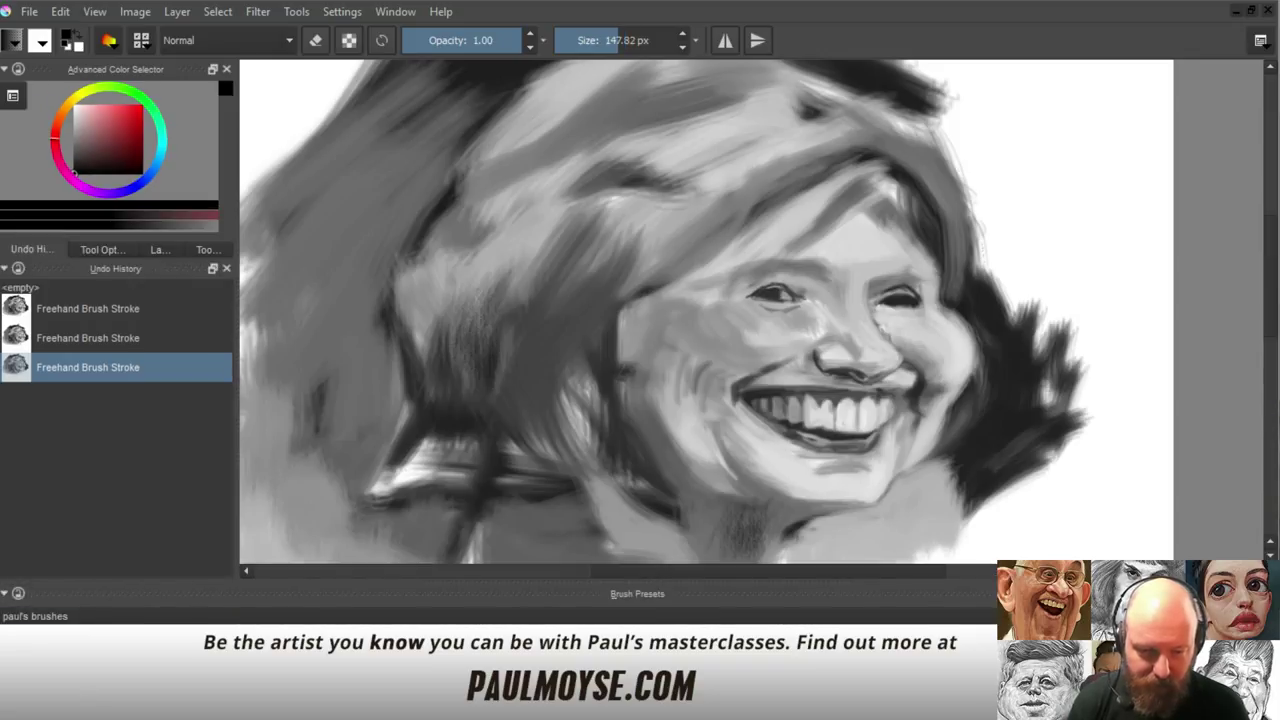
{"action": "mouse_move", "coordinate": [458, 352]}
{"action": "left_mouse_down"}
{"action": "mouse_move", "coordinate": [499, 342]}
{"action": "mouse_move", "coordinate": [527, 408]}
{"action": "left_mouse_up"}
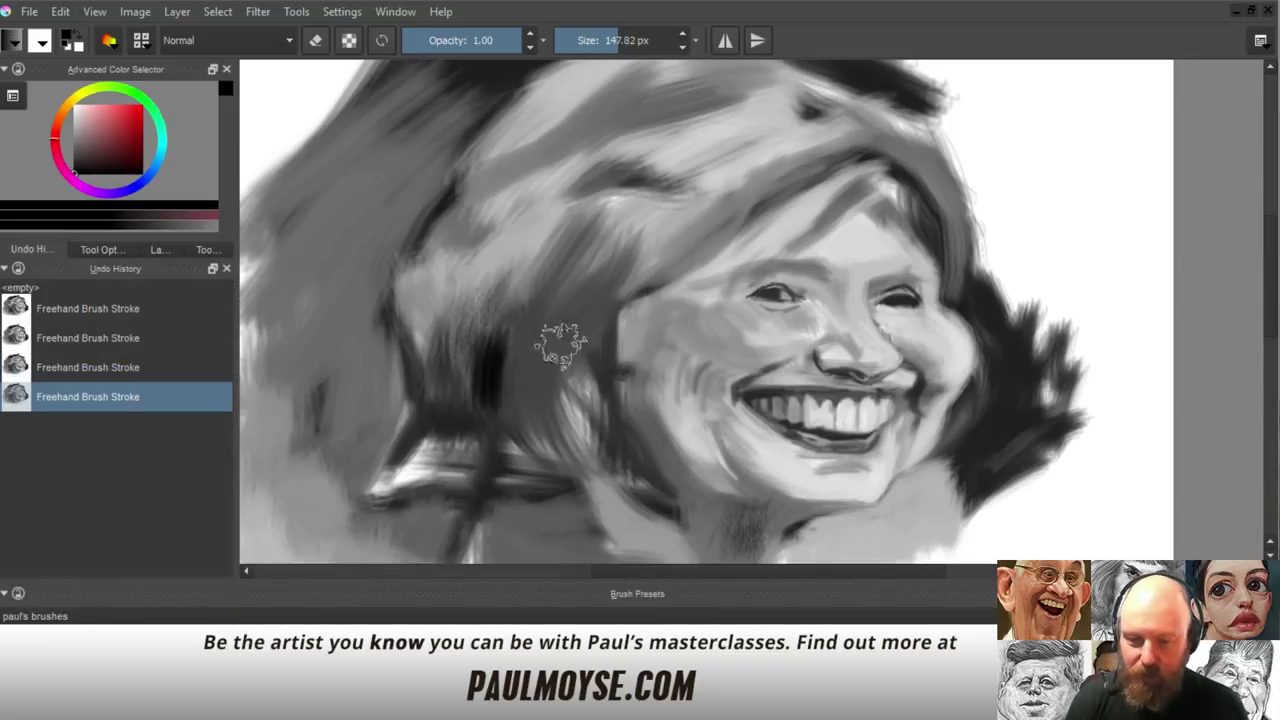
{"action": "key", "text": "ctrl+z"}
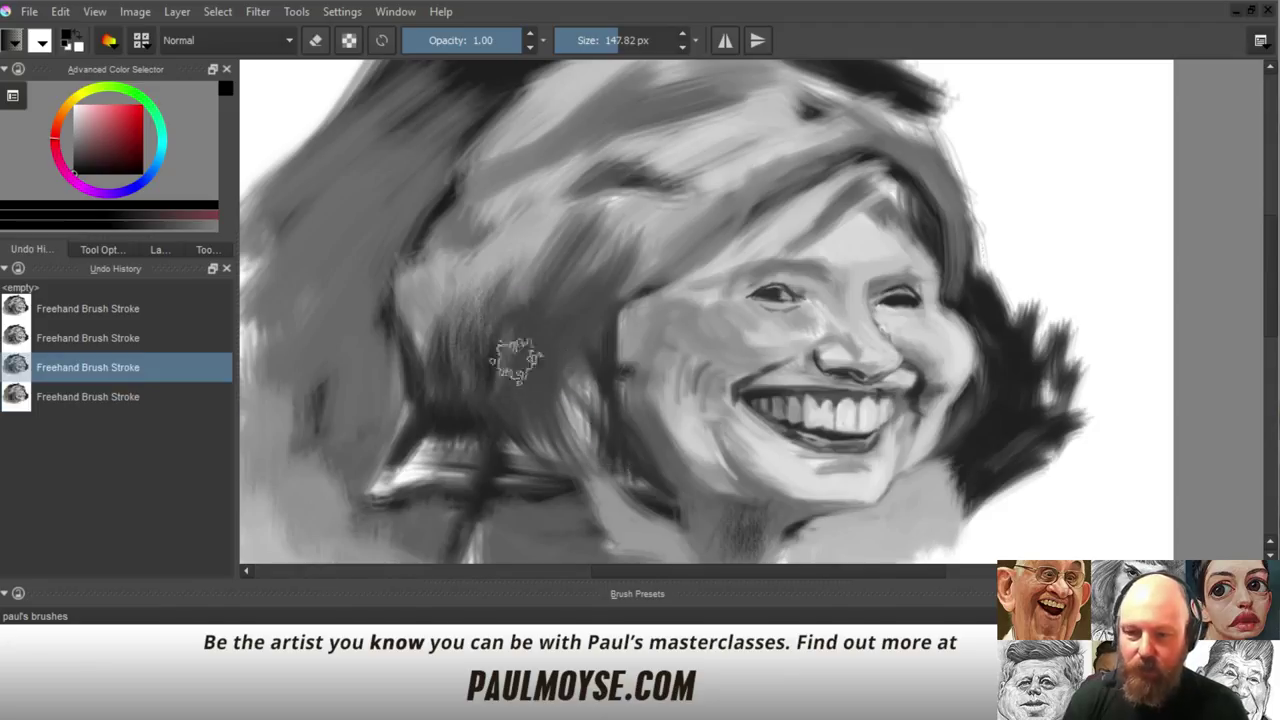
{"action": "left_click", "coordinate": [567, 382], "text": "ctrl"}
{"action": "mouse_move", "coordinate": [479, 356]}
{"action": "left_mouse_down"}
{"action": "mouse_move", "coordinate": [501, 330]}
{"action": "mouse_move", "coordinate": [529, 371]}
{"action": "left_mouse_up"}
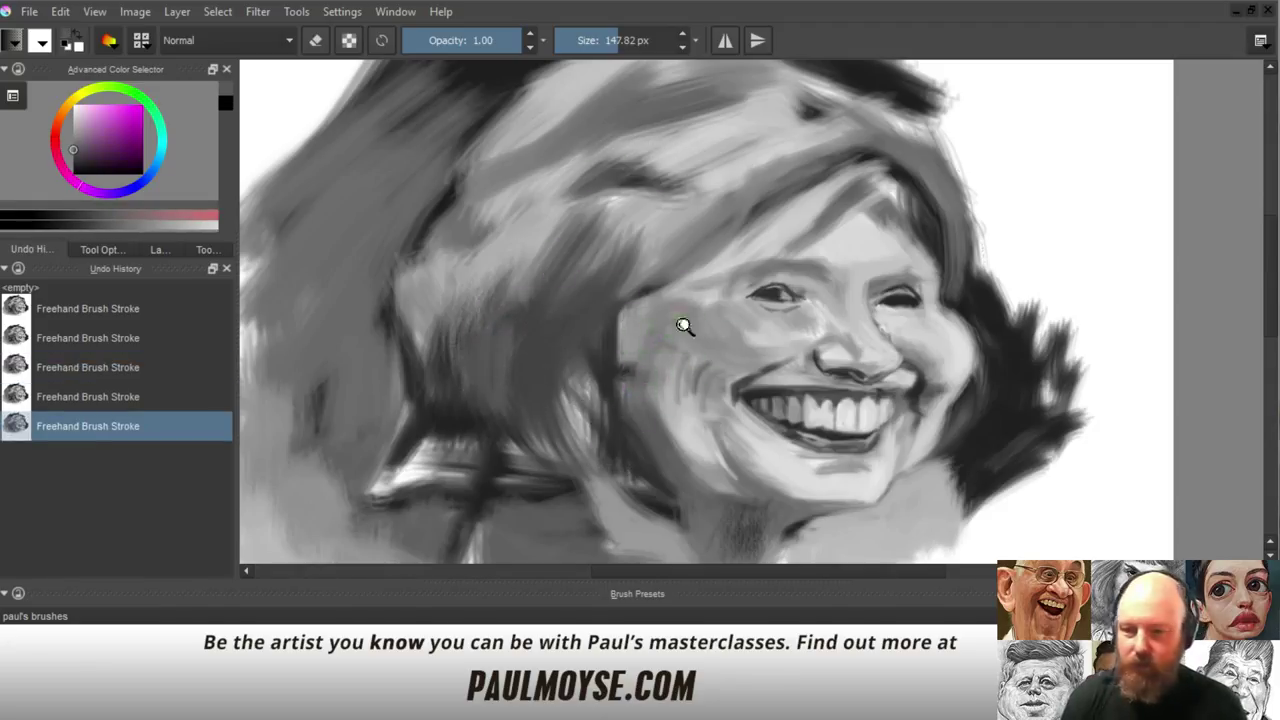
{"action": "left_click_drag", "start_coordinate": [685, 326], "coordinate": [685, 340]}
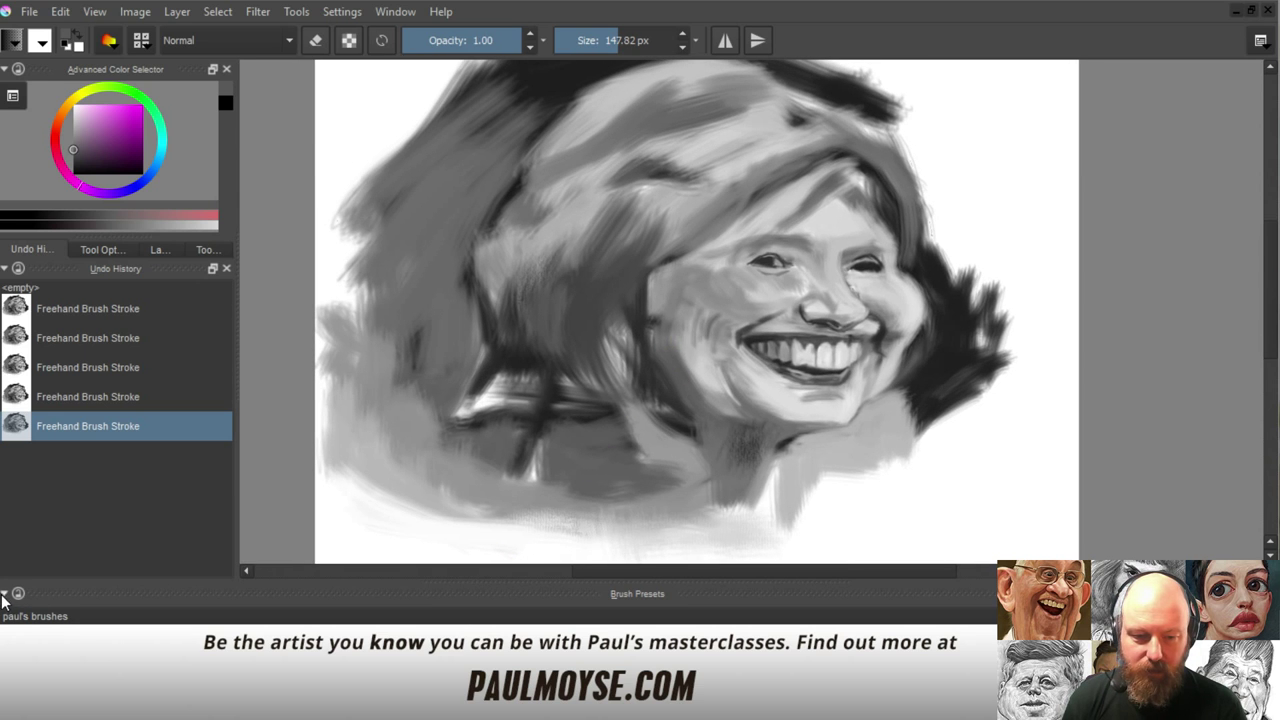
{"action": "left_click", "coordinate": [5, 593]}
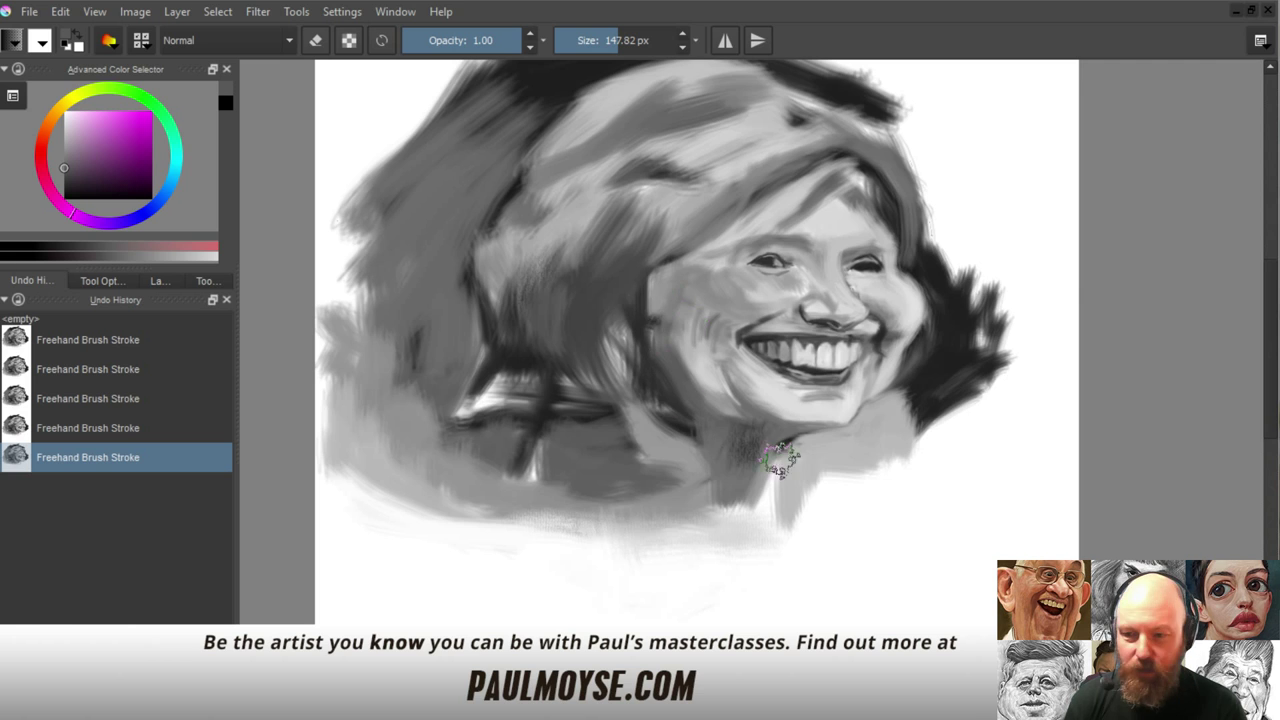
Smooth the rough dark patch on the neck with a sampled grey and extend the neck shading downwards
{"action": "left_click", "coordinate": [768, 436], "text": "ctrl"}
{"action": "left_click_drag", "start_coordinate": [762, 440], "coordinate": [722, 468]}
{"action": "left_click_drag", "start_coordinate": [718, 464], "coordinate": [706, 467]}
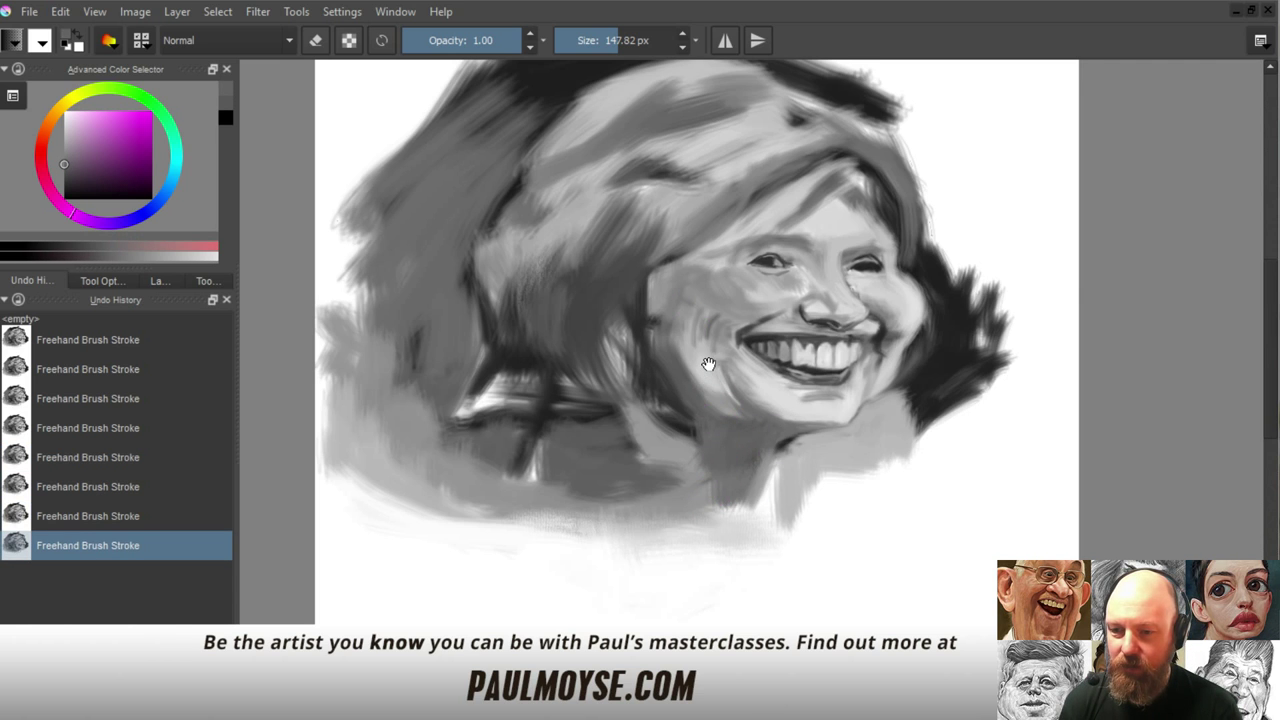
{"action": "left_click_drag", "start_coordinate": [708, 372], "coordinate": [682, 438]}
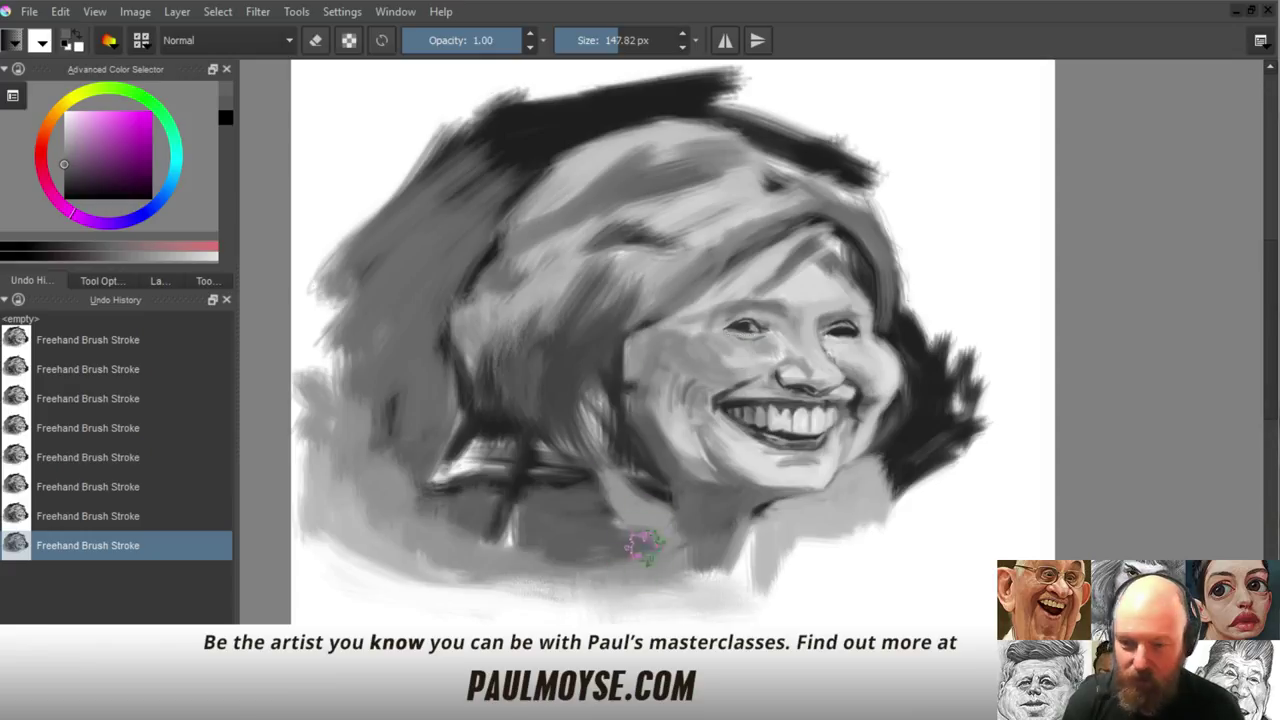
{"action": "left_click_drag", "start_coordinate": [686, 529], "coordinate": [706, 582]}
{"action": "left_click_drag", "start_coordinate": [704, 562], "coordinate": [710, 584]}
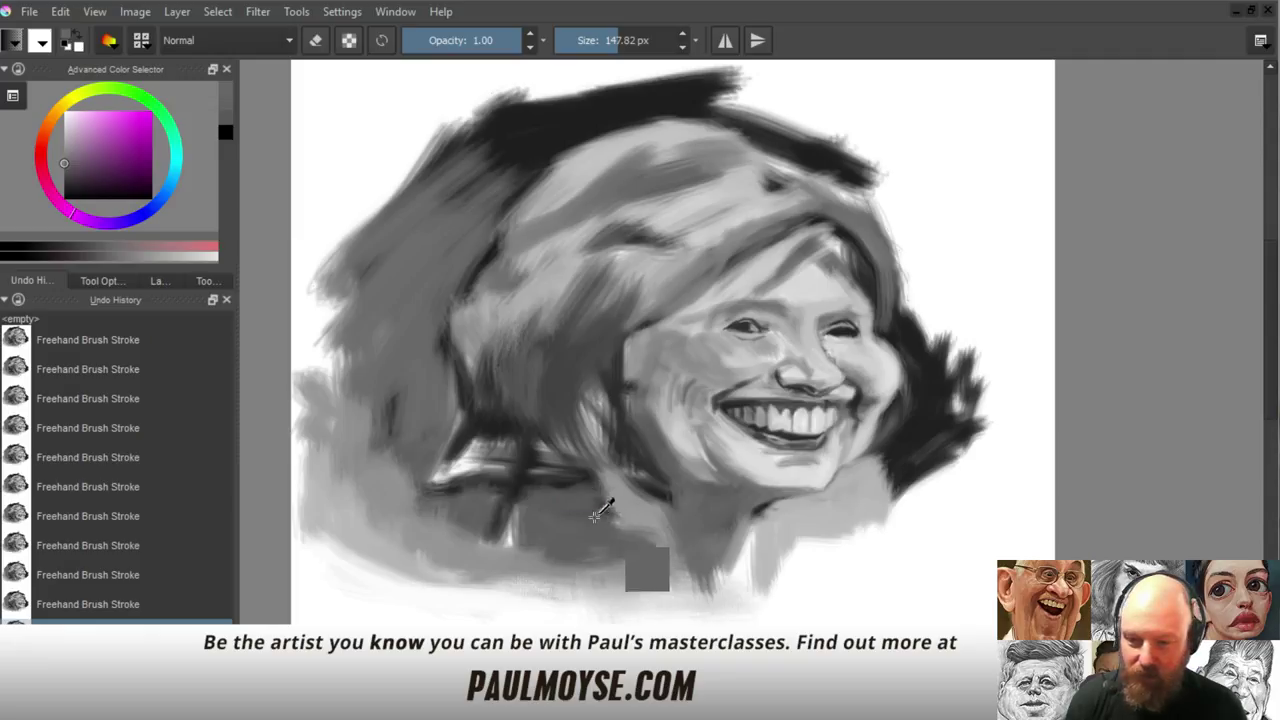
Paint the near shoulder and collar edge with sampled mid greys, covering the dark and white strap marks
{"action": "left_click", "coordinate": [606, 508], "text": "ctrl"}
{"action": "left_click_drag", "start_coordinate": [606, 510], "coordinate": [669, 603]}
{"action": "left_click", "coordinate": [645, 516], "text": "ctrl"}
{"action": "left_click_drag", "start_coordinate": [645, 518], "coordinate": [682, 602]}
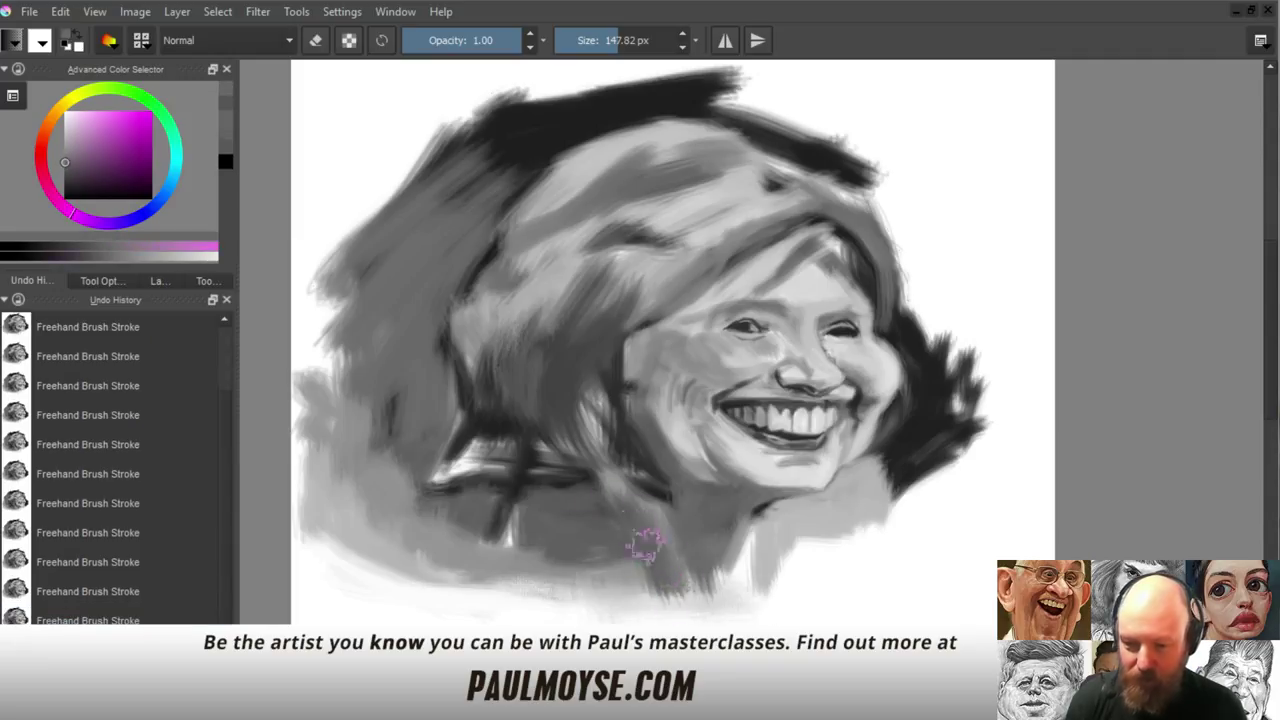
{"action": "left_click_drag", "start_coordinate": [646, 546], "coordinate": [679, 603]}
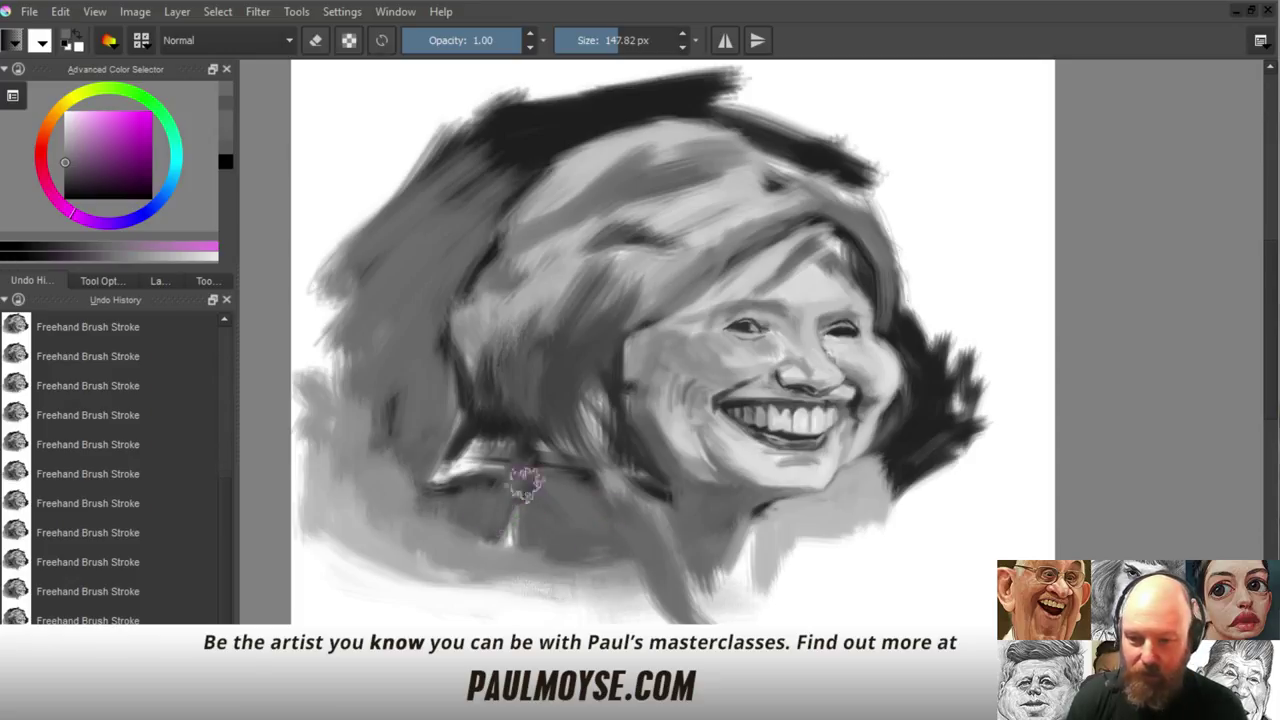
{"action": "mouse_move", "coordinate": [512, 485]}
{"action": "left_mouse_down"}
{"action": "mouse_move", "coordinate": [455, 553]}
{"action": "mouse_move", "coordinate": [508, 556]}
{"action": "mouse_move", "coordinate": [488, 515]}
{"action": "mouse_move", "coordinate": [522, 528]}
{"action": "mouse_move", "coordinate": [514, 520]}
{"action": "mouse_move", "coordinate": [455, 588]}
{"action": "mouse_move", "coordinate": [542, 518]}
{"action": "mouse_move", "coordinate": [483, 541]}
{"action": "mouse_move", "coordinate": [557, 593]}
{"action": "mouse_move", "coordinate": [562, 555]}
{"action": "mouse_move", "coordinate": [592, 580]}
{"action": "mouse_move", "coordinate": [607, 521]}
{"action": "mouse_move", "coordinate": [567, 551]}
{"action": "mouse_move", "coordinate": [643, 586]}
{"action": "left_mouse_up"}
{"action": "left_click", "coordinate": [511, 530], "text": "ctrl"}
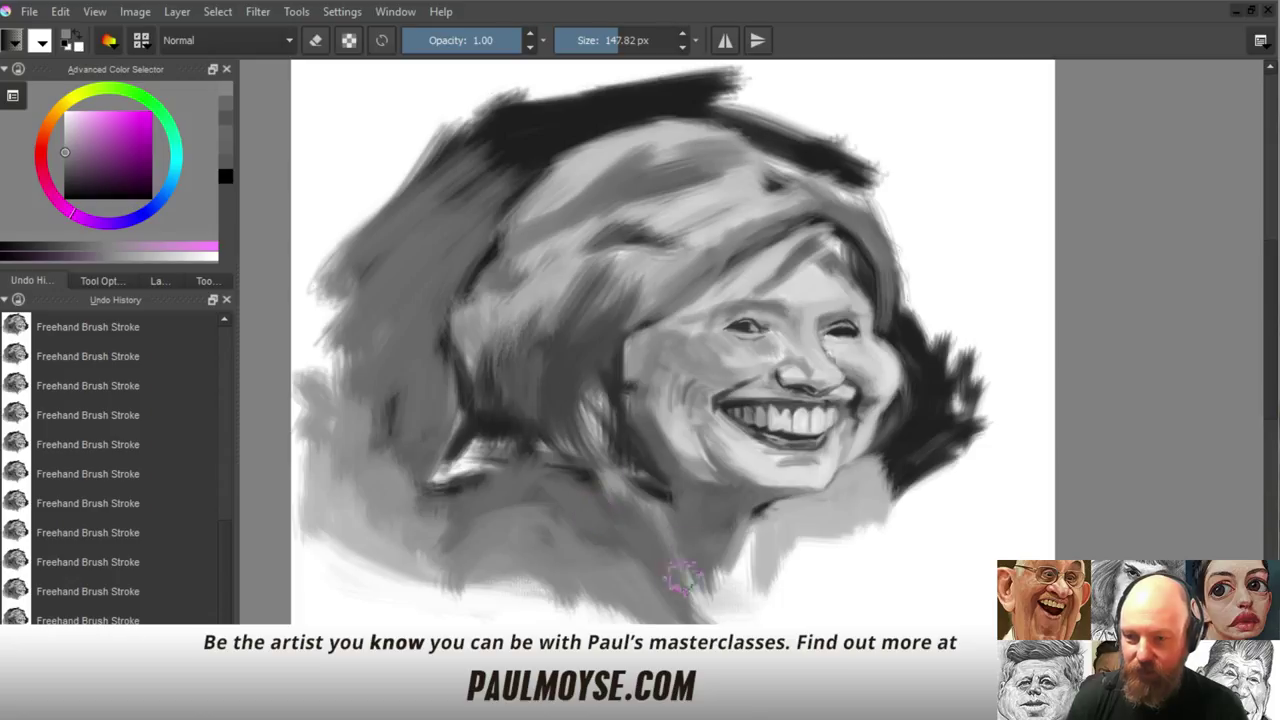
Fill in the far shoulder beside the neck with downward strokes of sampled light greys
{"action": "left_click", "coordinate": [797, 542], "text": "ctrl"}
{"action": "mouse_move", "coordinate": [777, 573]}
{"action": "left_mouse_down"}
{"action": "mouse_move", "coordinate": [800, 520]}
{"action": "mouse_move", "coordinate": [811, 600]}
{"action": "left_mouse_up"}
{"action": "left_click", "coordinate": [826, 537], "text": "ctrl"}
{"action": "mouse_move", "coordinate": [820, 518]}
{"action": "left_mouse_down"}
{"action": "mouse_move", "coordinate": [815, 576]}
{"action": "mouse_move", "coordinate": [800, 560]}
{"action": "mouse_move", "coordinate": [849, 531]}
{"action": "left_mouse_up"}
{"action": "mouse_move", "coordinate": [800, 575]}
{"action": "left_mouse_down"}
{"action": "mouse_move", "coordinate": [768, 550]}
{"action": "mouse_move", "coordinate": [769, 584]}
{"action": "mouse_move", "coordinate": [740, 580]}
{"action": "mouse_move", "coordinate": [735, 559]}
{"action": "mouse_move", "coordinate": [754, 610]}
{"action": "mouse_move", "coordinate": [750, 546]}
{"action": "mouse_move", "coordinate": [785, 612]}
{"action": "left_mouse_up"}
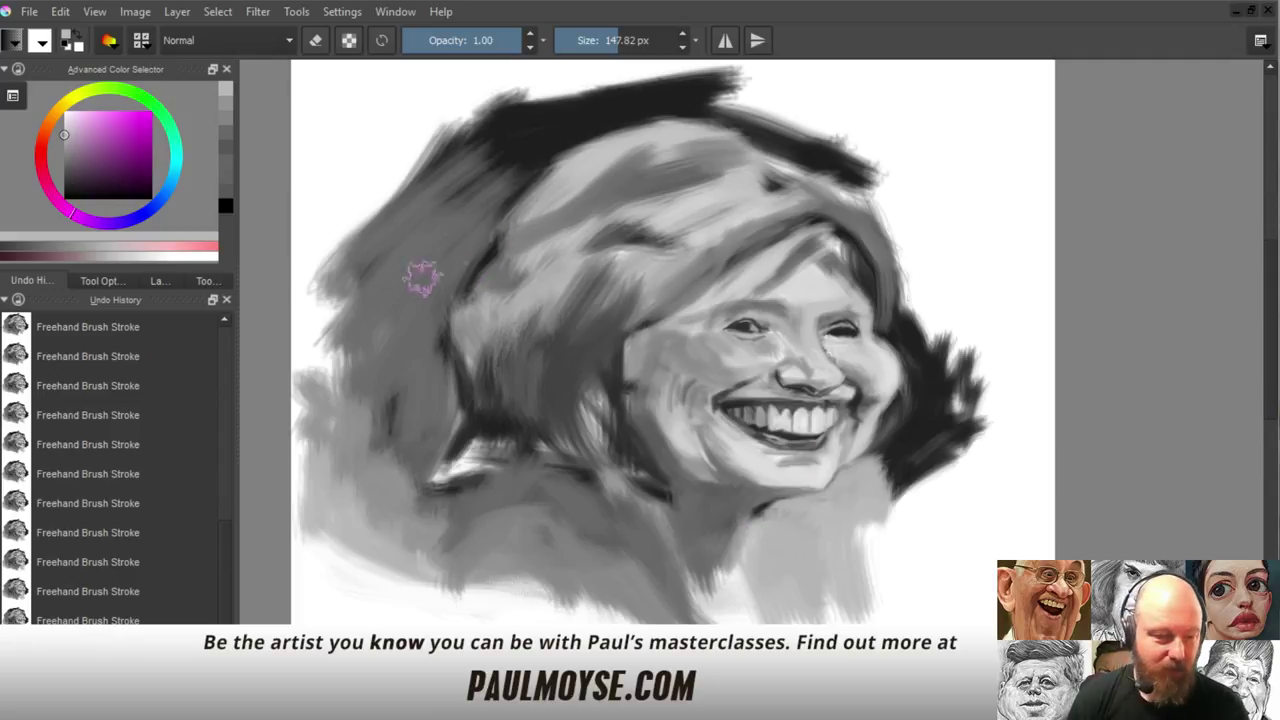
Smooth and extend the grey background behind the back of the hair using greys sampled from it
{"action": "left_click", "coordinate": [441, 200], "text": "ctrl"}
{"action": "left_click_drag", "start_coordinate": [459, 186], "coordinate": [522, 158]}
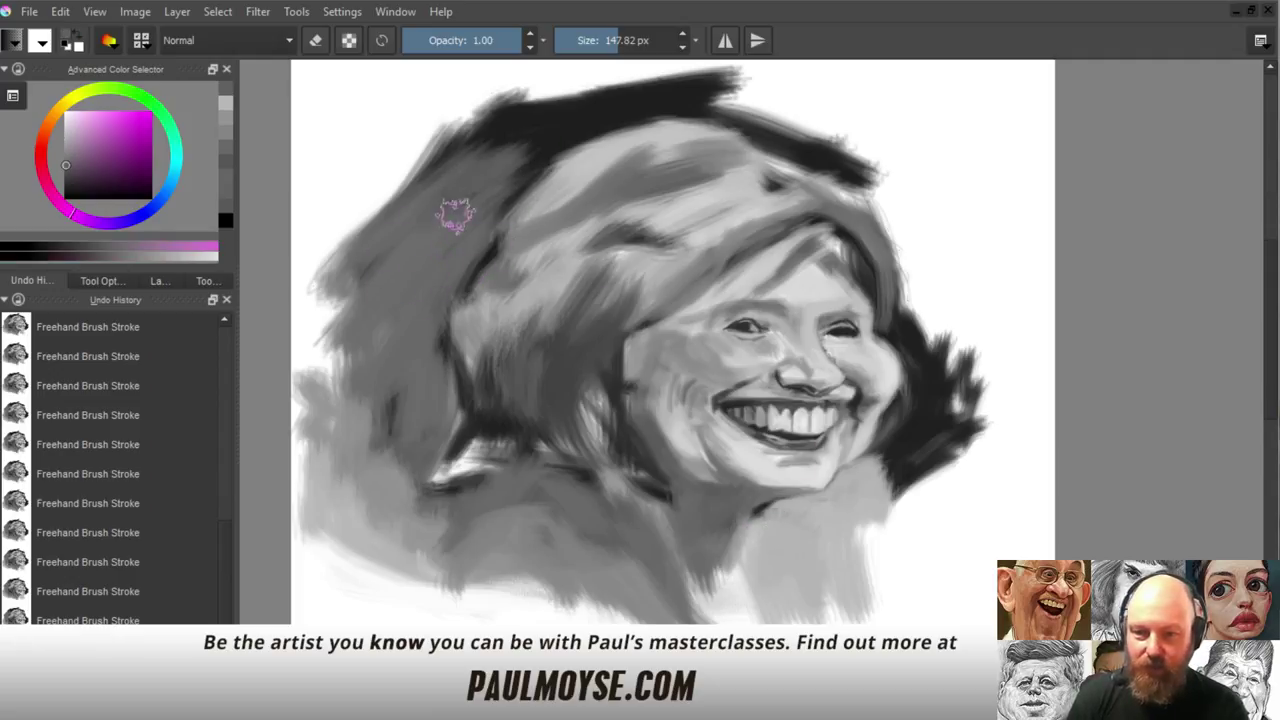
{"action": "left_click", "coordinate": [383, 234], "text": "ctrl"}
{"action": "mouse_move", "coordinate": [350, 240]}
{"action": "left_mouse_down"}
{"action": "mouse_move", "coordinate": [337, 346]}
{"action": "mouse_move", "coordinate": [317, 380]}
{"action": "mouse_move", "coordinate": [366, 397]}
{"action": "mouse_move", "coordinate": [352, 400]}
{"action": "mouse_move", "coordinate": [400, 452]}
{"action": "left_mouse_up"}
{"action": "left_click", "coordinate": [337, 377], "text": "ctrl"}
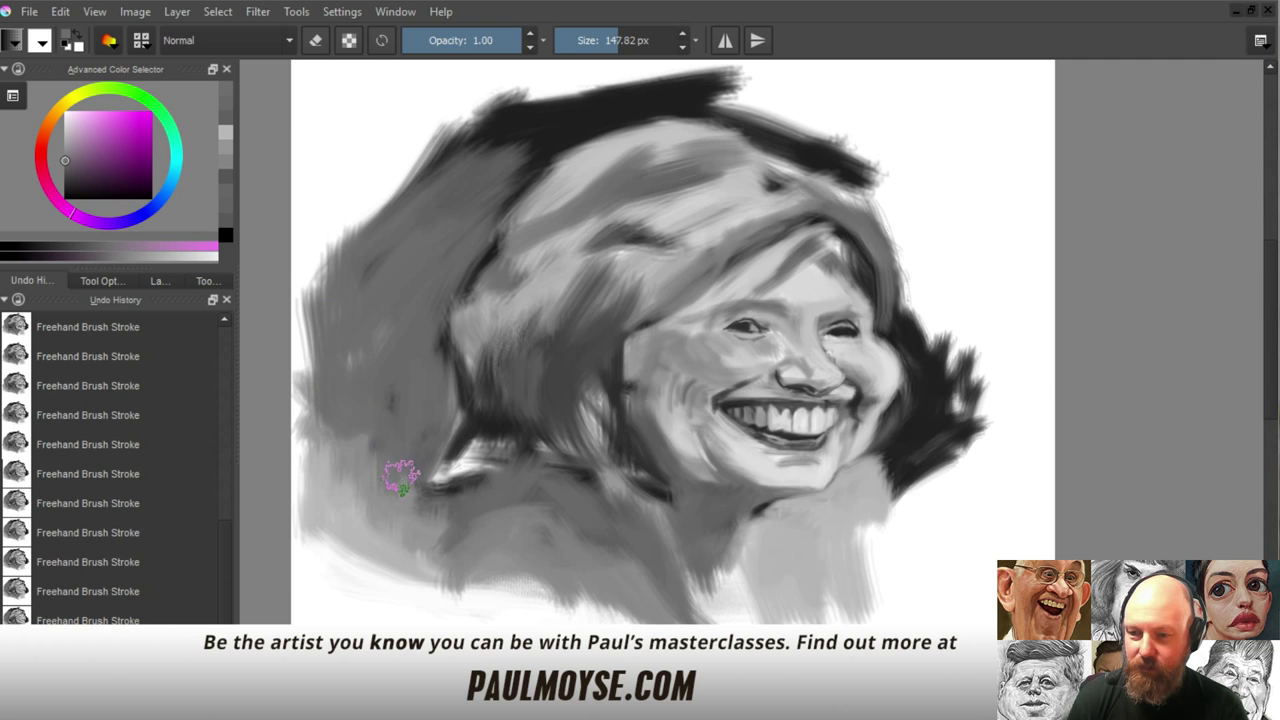
Lighten the cheek area between the near eye and the nose with a sampled light grey and a 38.08 px brush
{"action": "mouse_move", "coordinate": [690, 418]}
{"action": "left_mouse_down"}
{"action": "mouse_move", "coordinate": [694, 391]}
{"action": "mouse_move", "coordinate": [742, 396]}
{"action": "mouse_move", "coordinate": [715, 396]}
{"action": "left_mouse_up"}
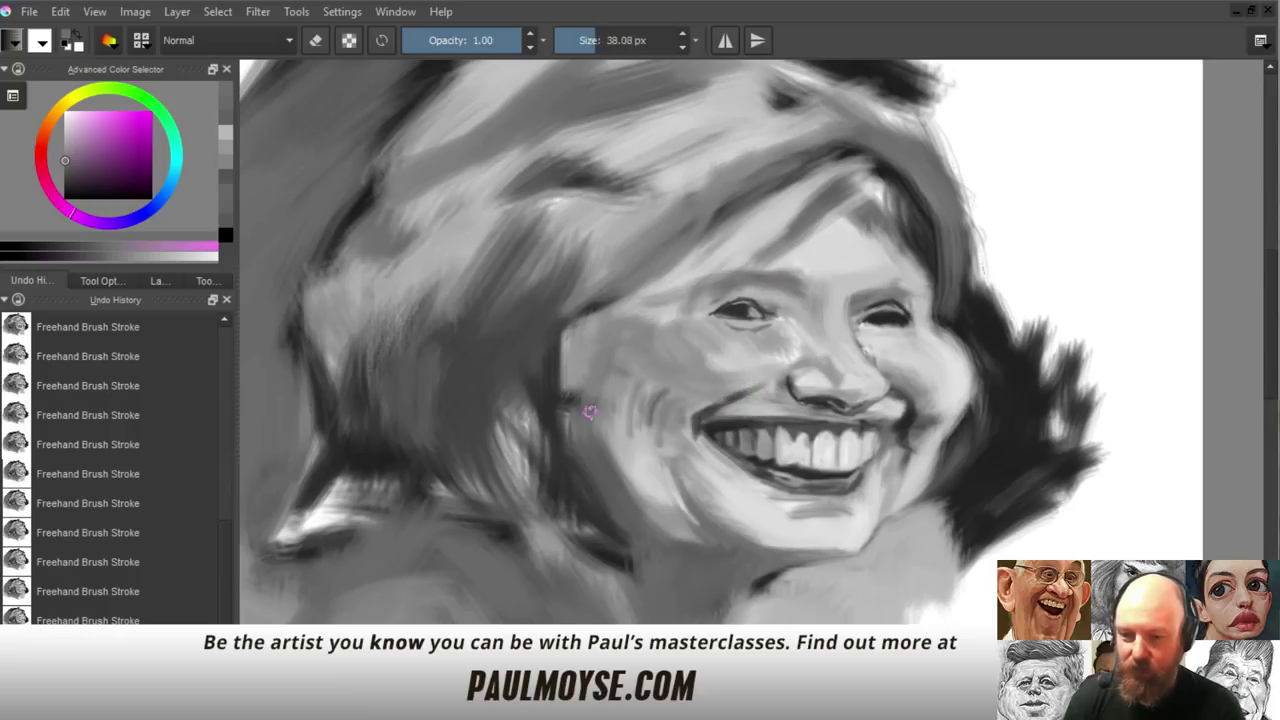
{"action": "left_click", "coordinate": [738, 365], "text": "ctrl"}
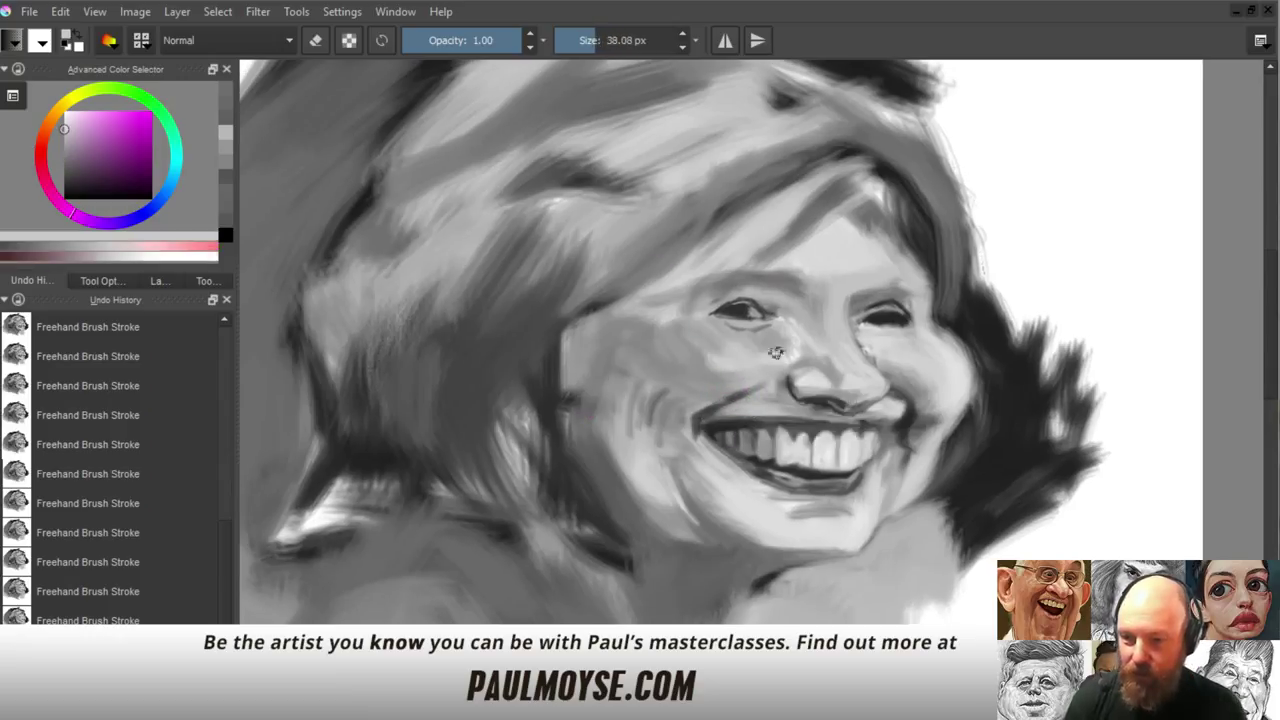
{"action": "mouse_move", "coordinate": [777, 351]}
{"action": "left_mouse_down"}
{"action": "mouse_move", "coordinate": [766, 363]}
{"action": "mouse_move", "coordinate": [786, 357]}
{"action": "mouse_move", "coordinate": [773, 345]}
{"action": "left_mouse_up"}
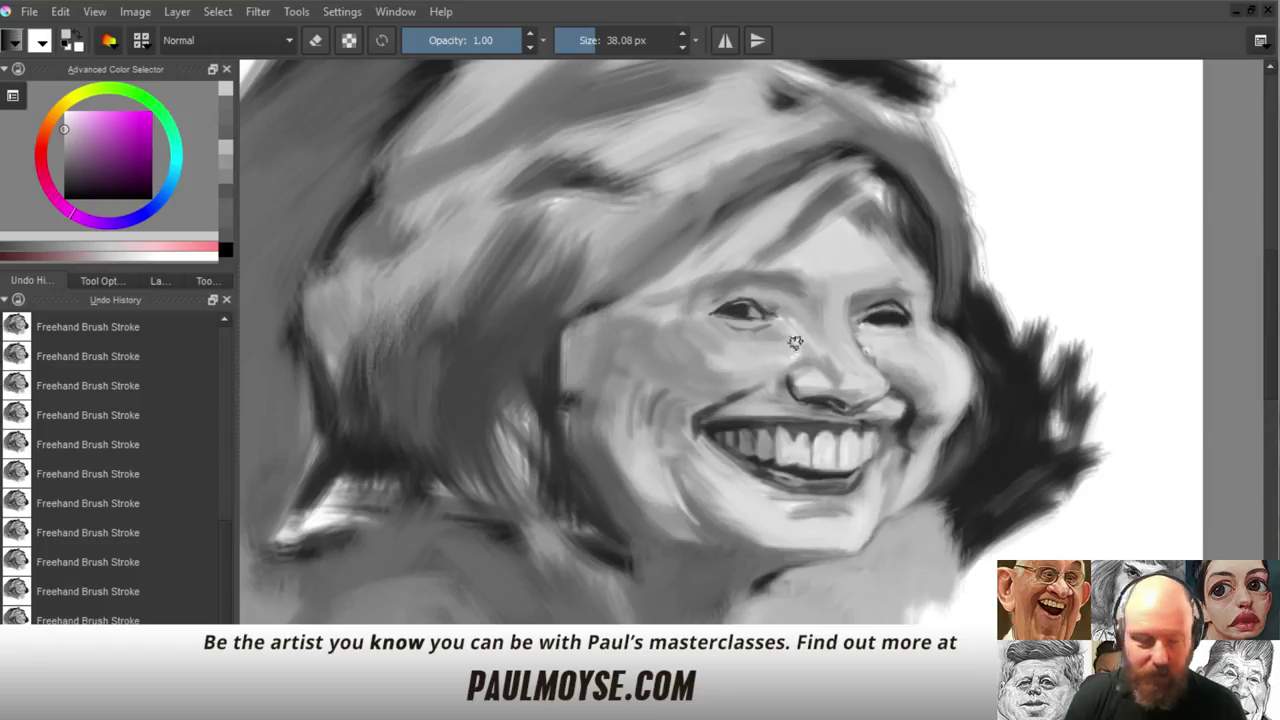
Reduce the brush size to 21.42 px and shade the bag under the near eye with sampled darker greys
{"action": "left_click", "coordinate": [662, 353], "text": "ctrl"}
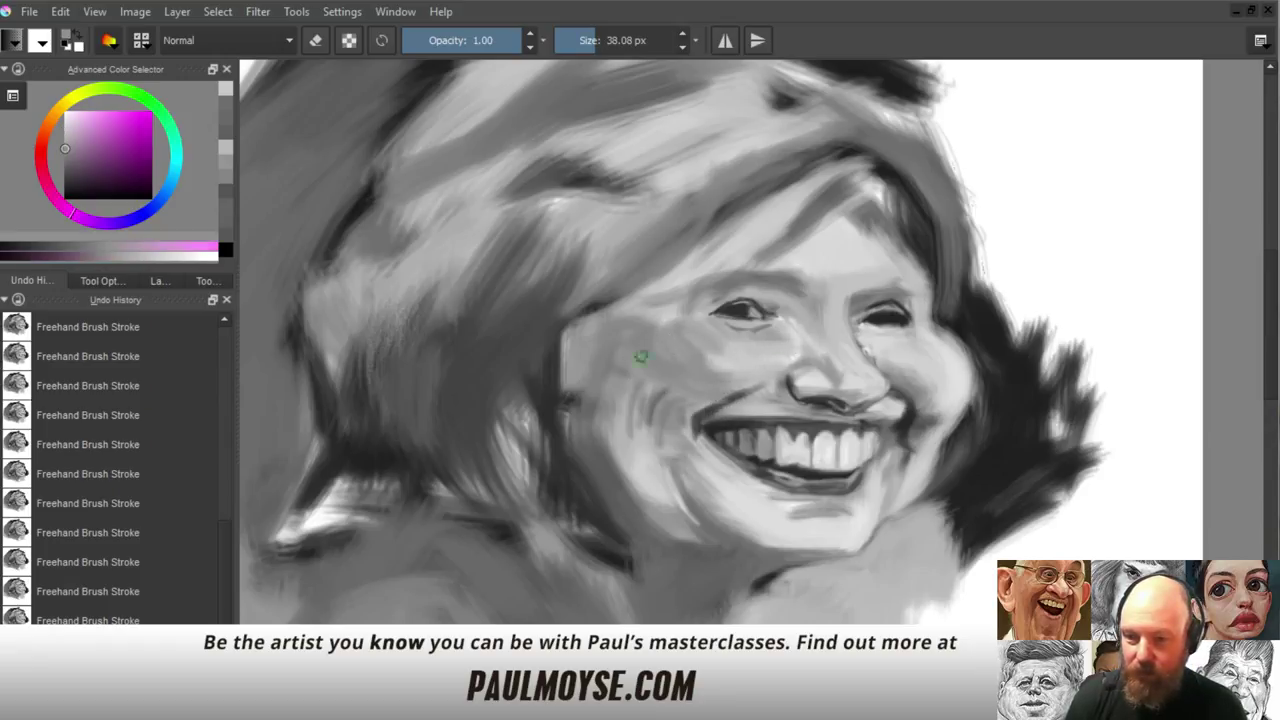
{"action": "key", "text": "bracketleft"}
{"action": "key", "text": "bracketleft"}
{"action": "key", "text": "bracketleft"}
{"action": "key", "text": "bracketleft"}
{"action": "key", "text": "bracketleft"}
{"action": "key", "text": "bracketleft"}
{"action": "left_click_drag", "start_coordinate": [734, 331], "coordinate": [765, 331]}
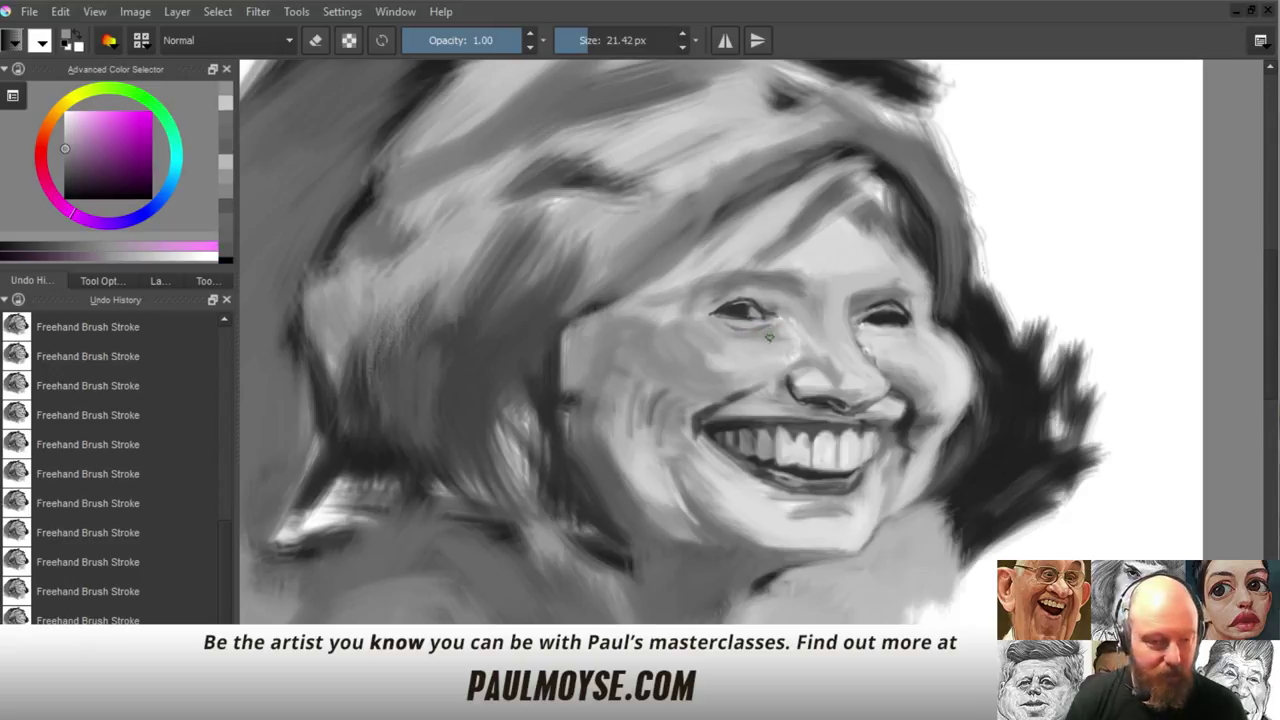
{"action": "left_click", "coordinate": [773, 336], "text": "ctrl"}
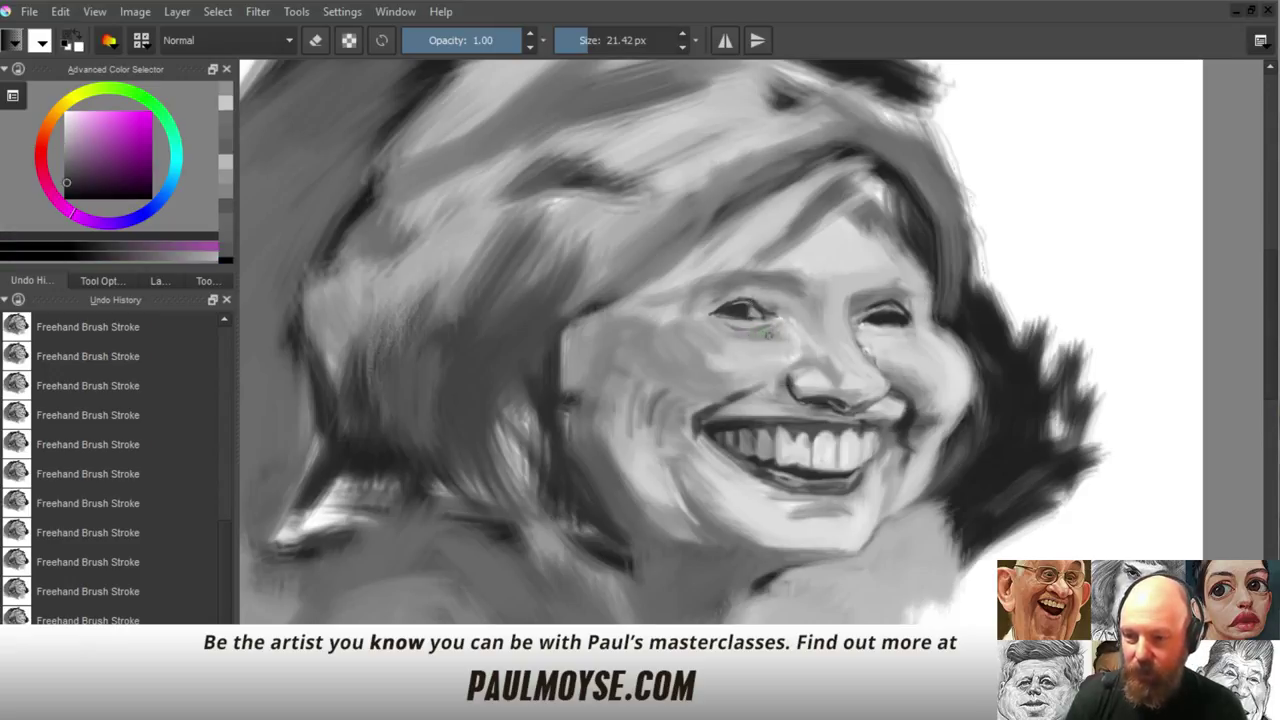
{"action": "left_click", "coordinate": [758, 338], "text": "ctrl"}
{"action": "left_click_drag", "start_coordinate": [766, 334], "coordinate": [723, 328]}
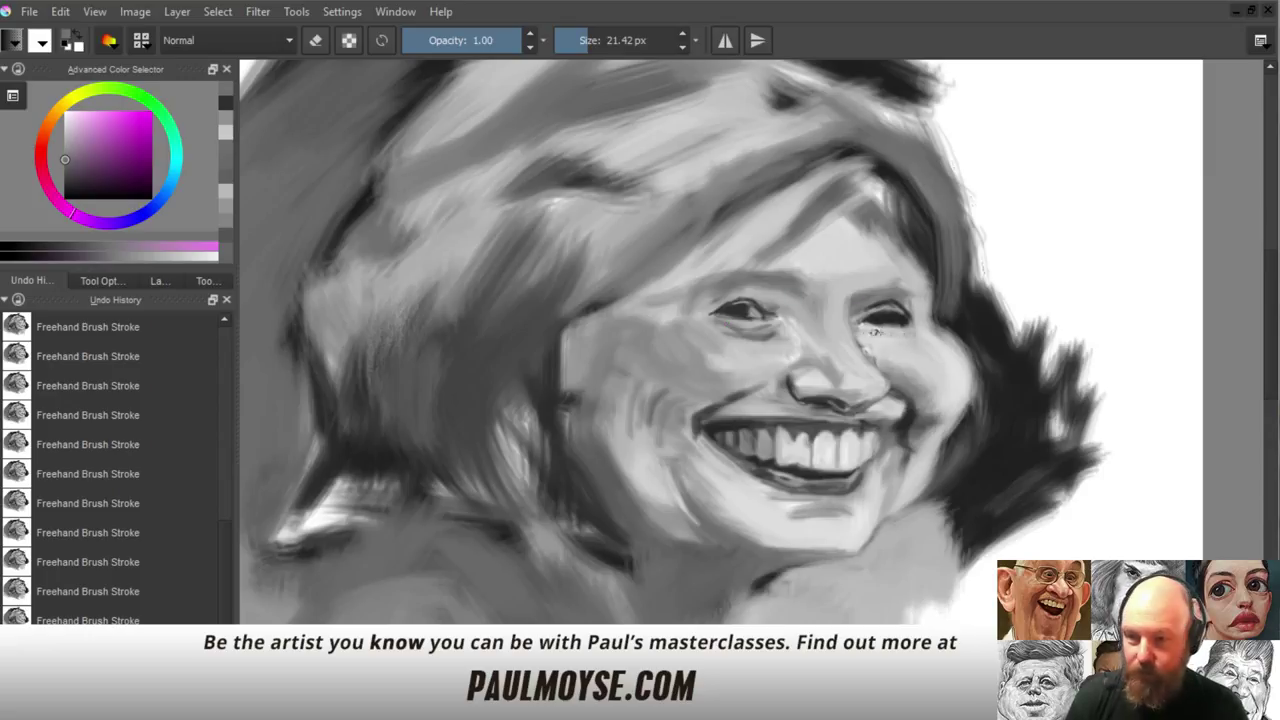
{"action": "left_click", "coordinate": [864, 334], "text": "ctrl"}
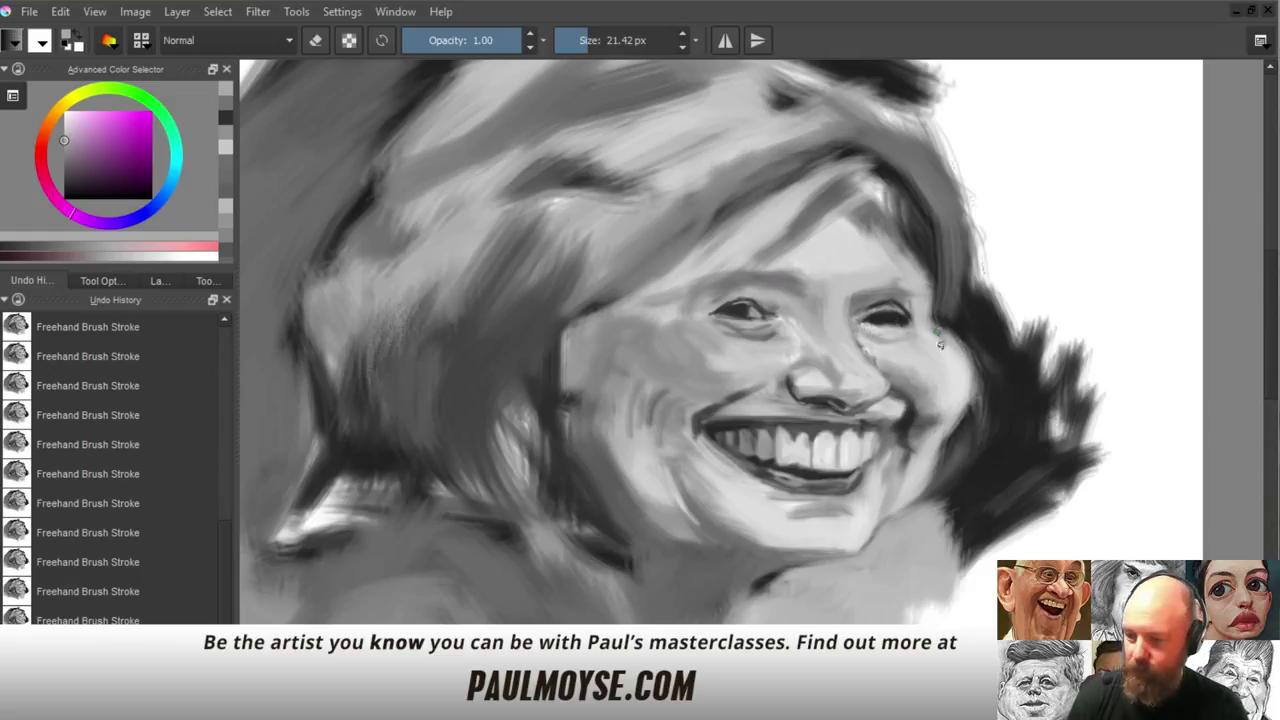
Extend the dark lash line past the near eye's outer corner using dark tones sampled from the eye
{"action": "key", "text": "ctrl+t"}
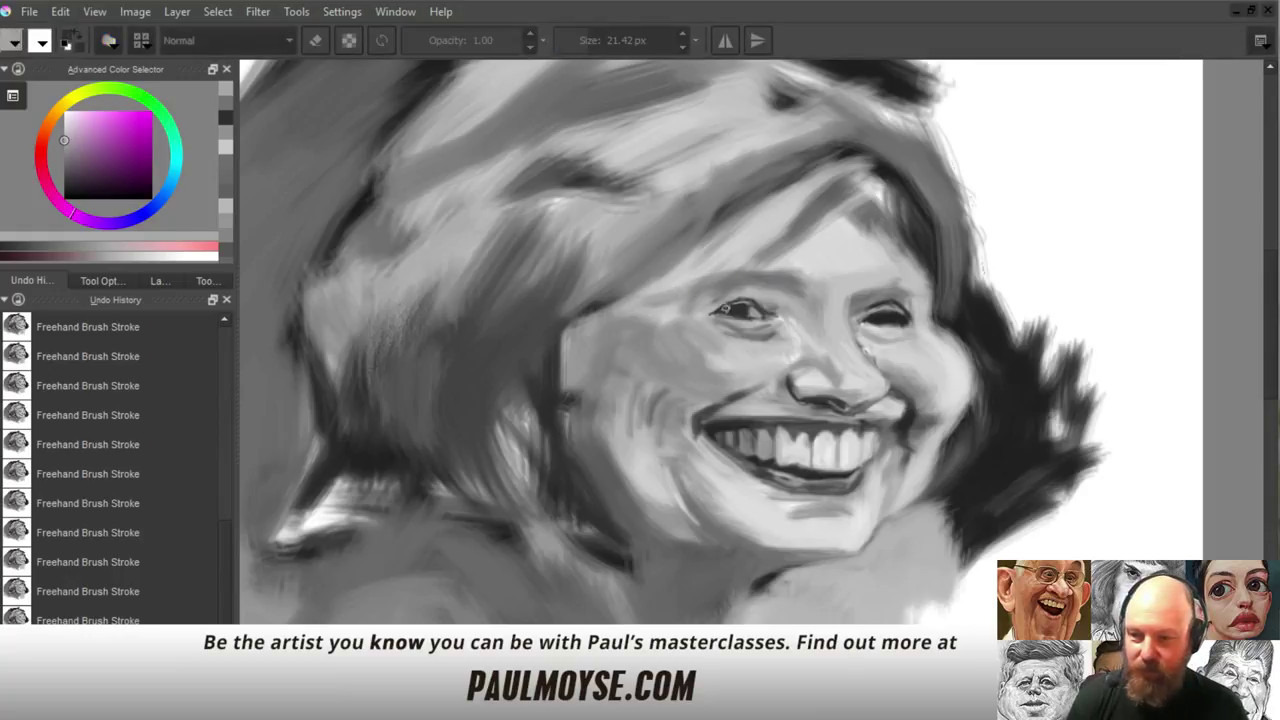
{"action": "key", "text": "b"}
{"action": "left_click", "coordinate": [725, 311], "text": "ctrl"}
{"action": "left_click_drag", "start_coordinate": [728, 314], "coordinate": [691, 316]}
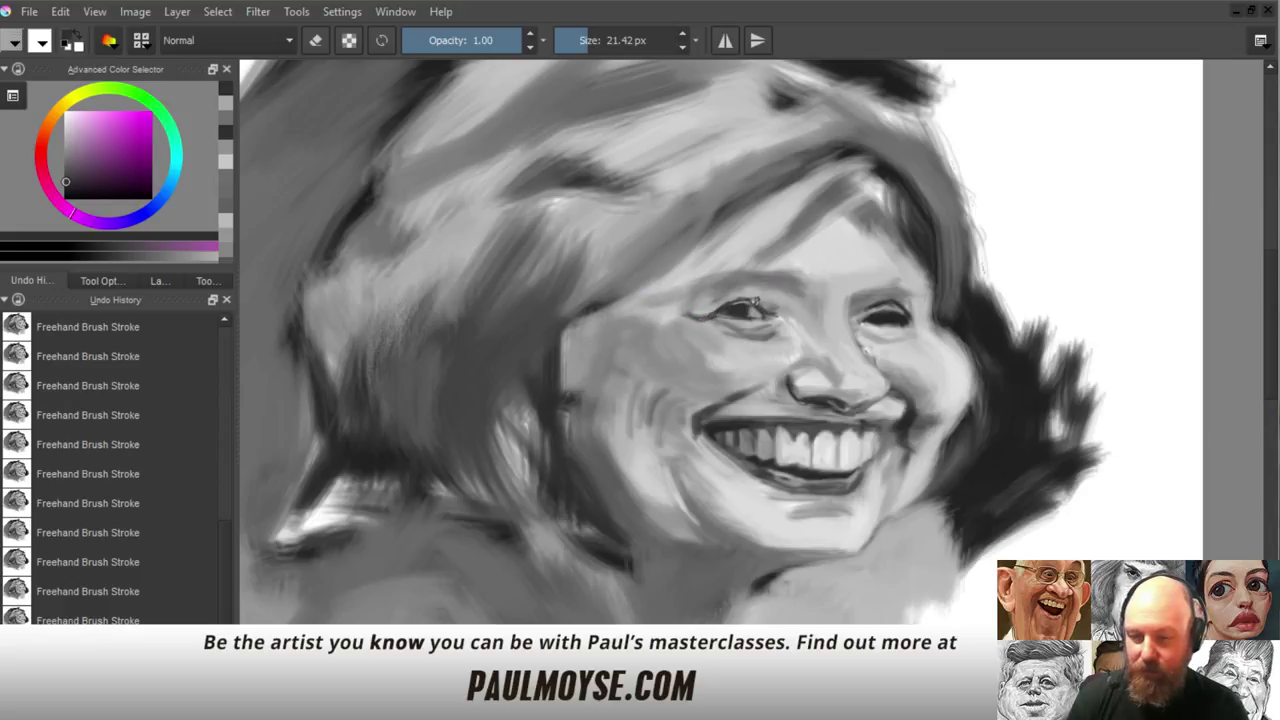
{"action": "left_click", "coordinate": [740, 308], "text": "ctrl"}
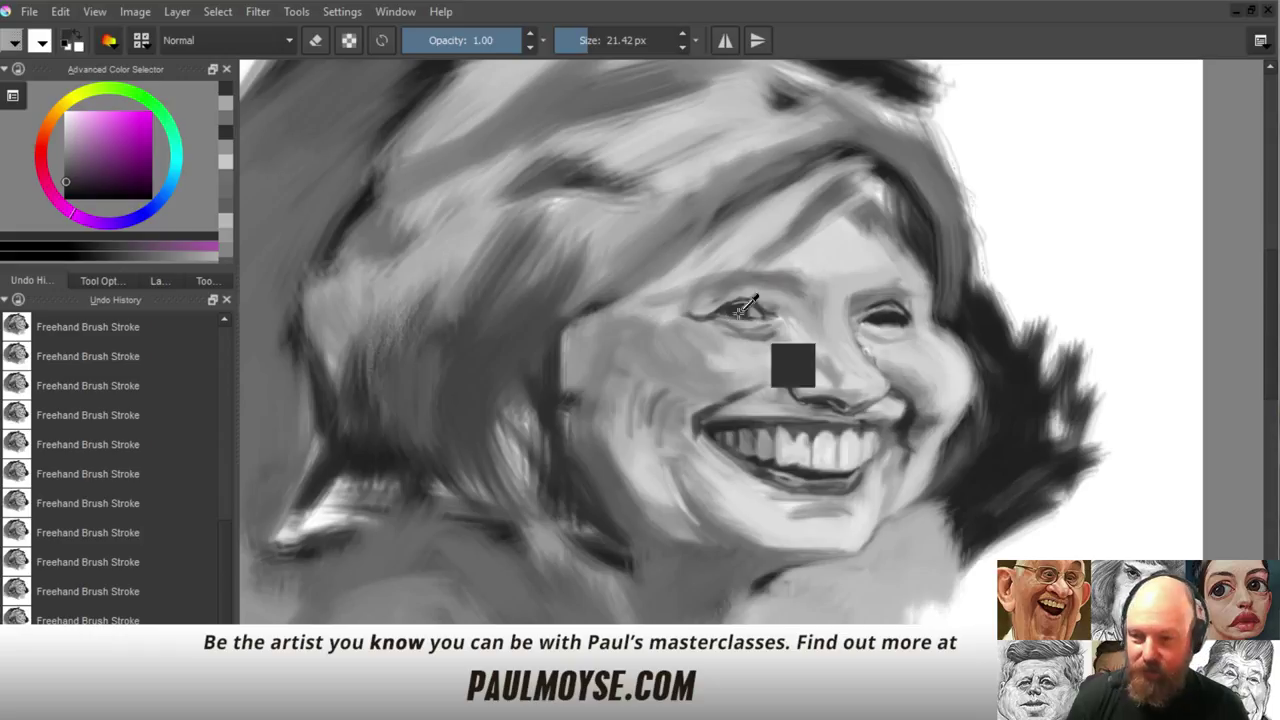
{"action": "left_click_drag", "start_coordinate": [726, 314], "coordinate": [710, 318]}
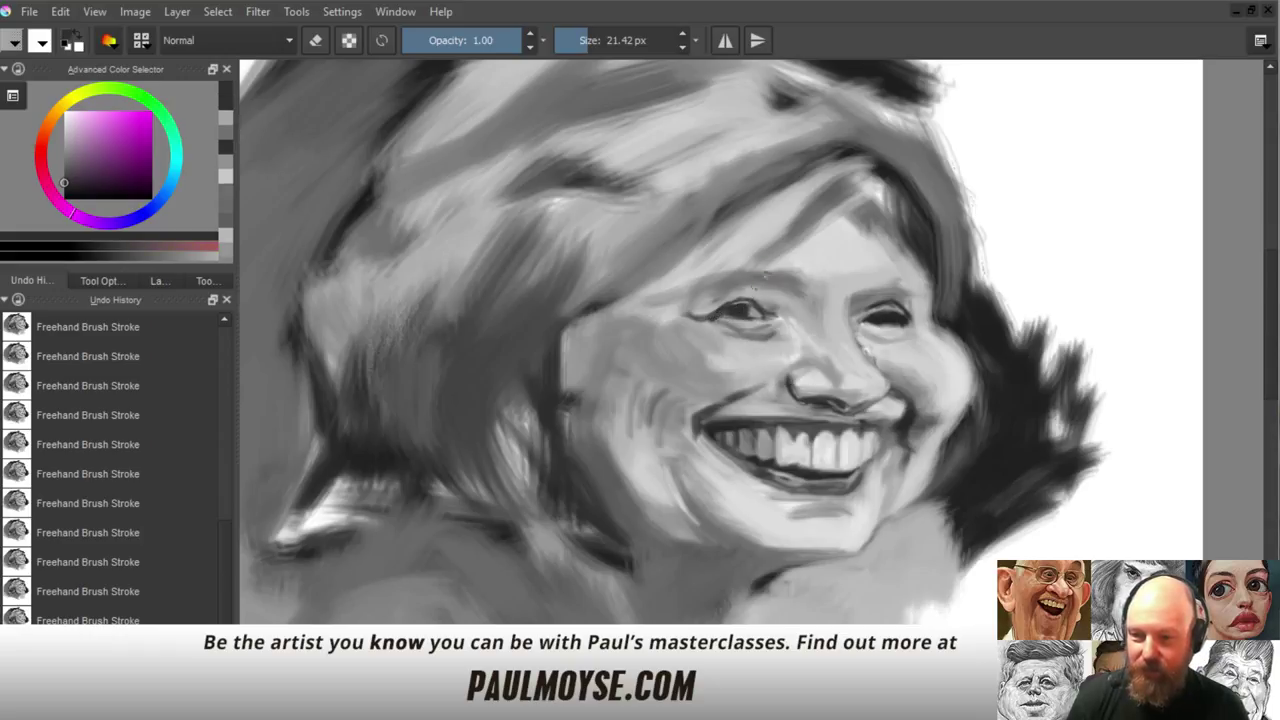
Refine the near eye's lids and iris with a 13.72 px brush, using dark and light greys sampled from the face
{"action": "left_click", "coordinate": [745, 298], "text": "ctrl"}
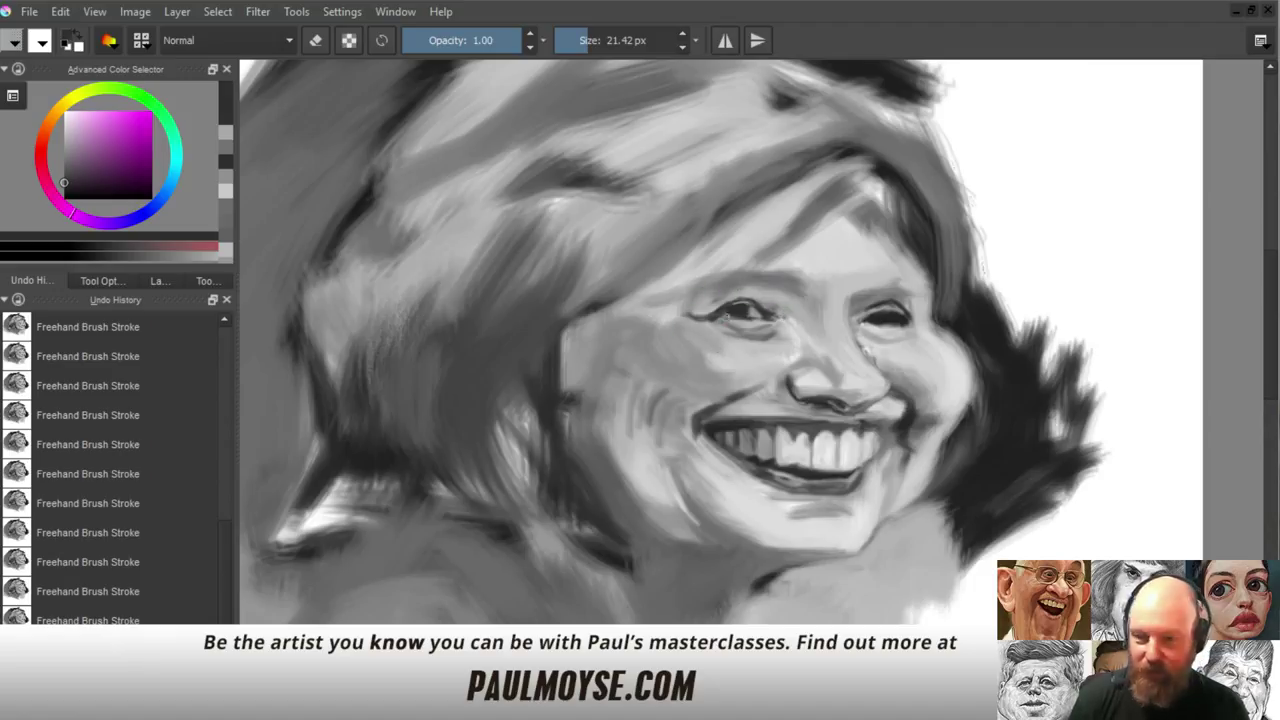
{"action": "left_click_drag", "start_coordinate": [786, 341], "coordinate": [773, 341]}
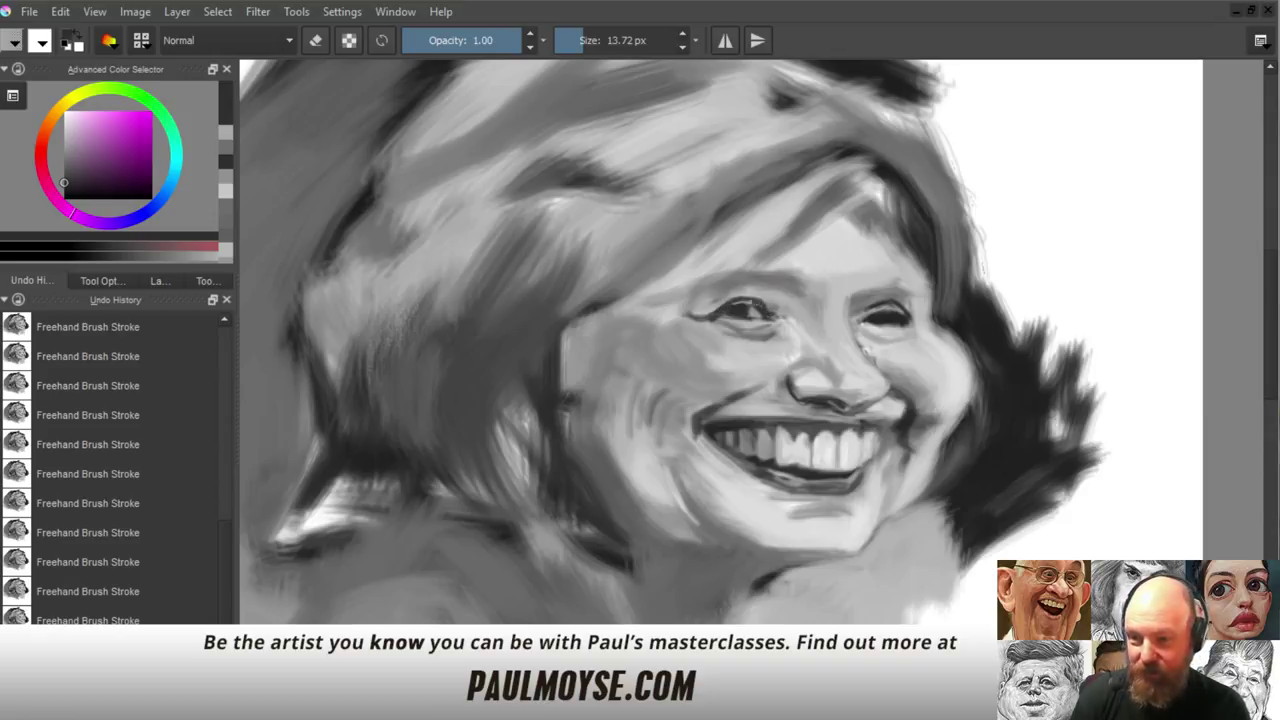
{"action": "left_click", "coordinate": [677, 297], "text": "ctrl"}
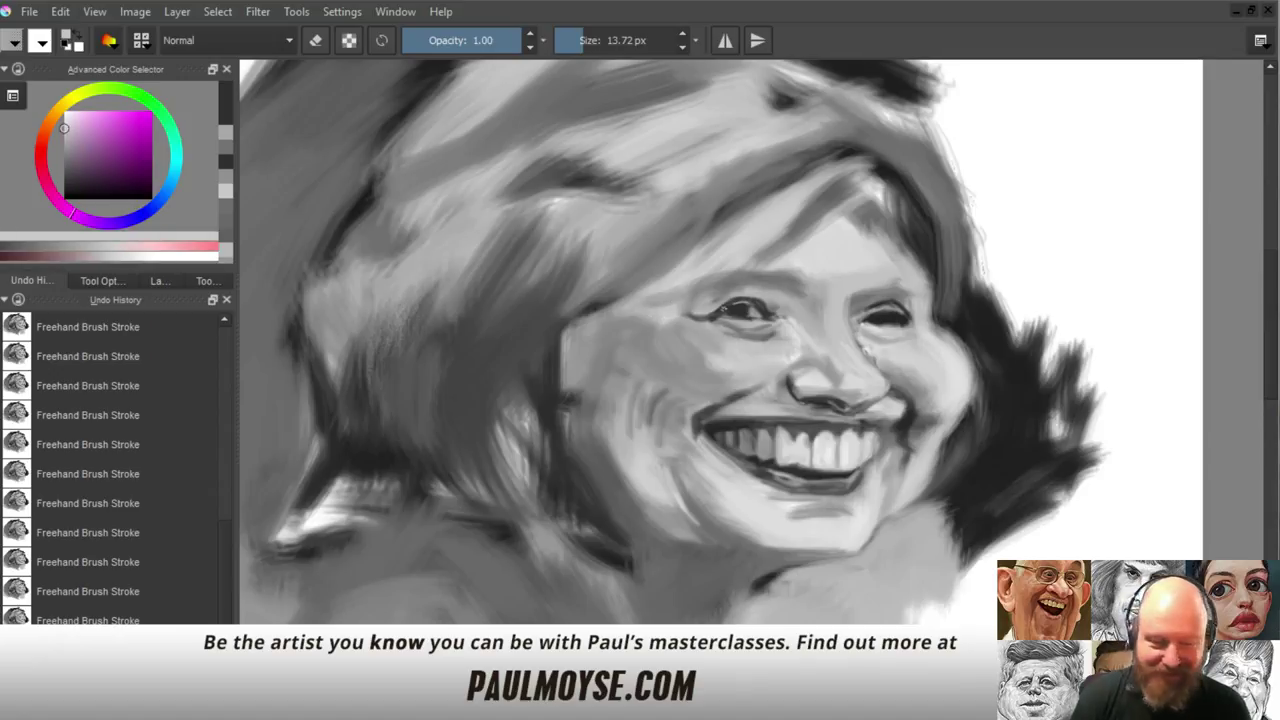
{"action": "left_click_drag", "start_coordinate": [754, 304], "coordinate": [742, 304]}
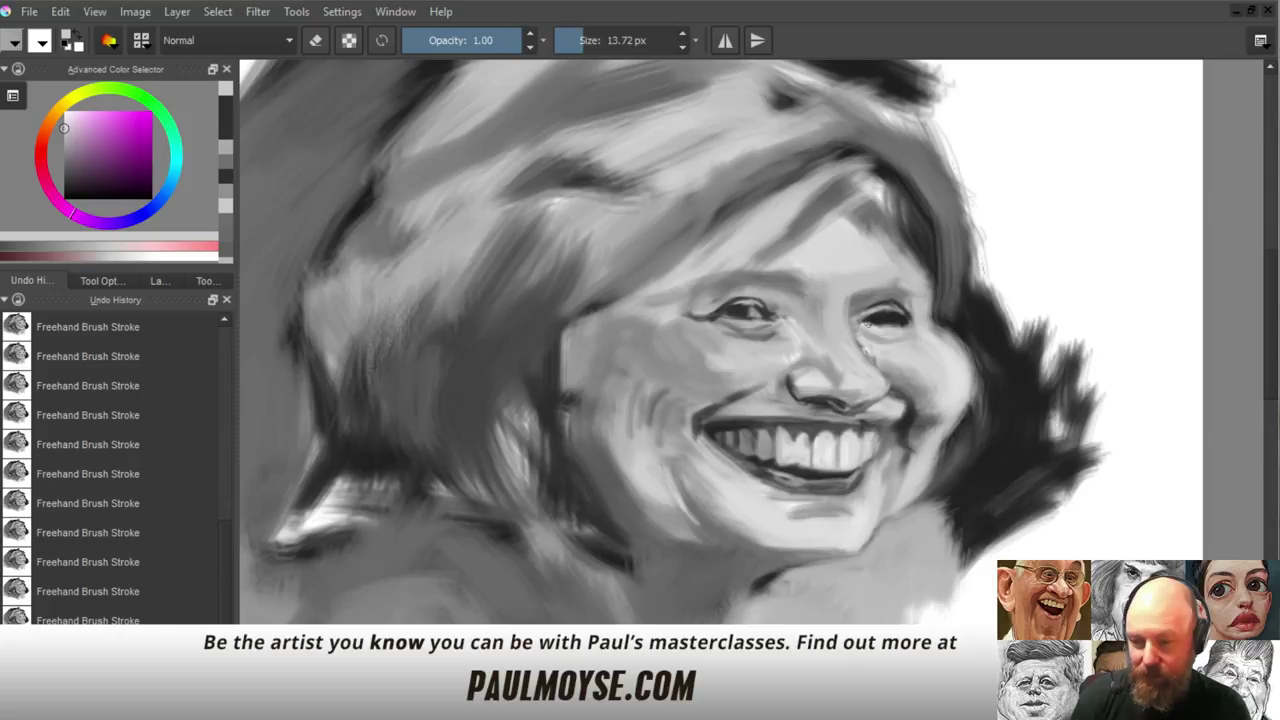
Darken and define both eyebrows with a 26.81 px brush and greys sampled around the far eye
{"action": "left_click", "coordinate": [851, 314], "text": "ctrl"}
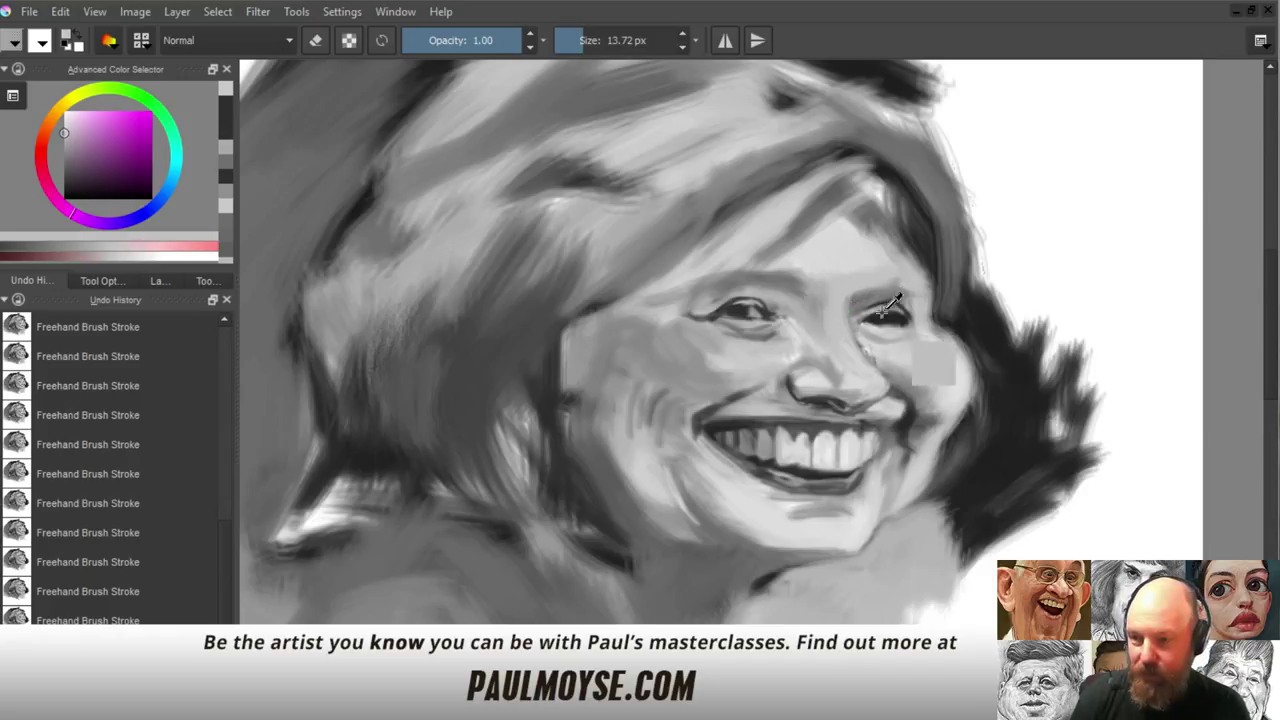
{"action": "left_click", "coordinate": [884, 314], "text": "ctrl"}
{"action": "left_click_drag", "start_coordinate": [851, 314], "coordinate": [856, 298]}
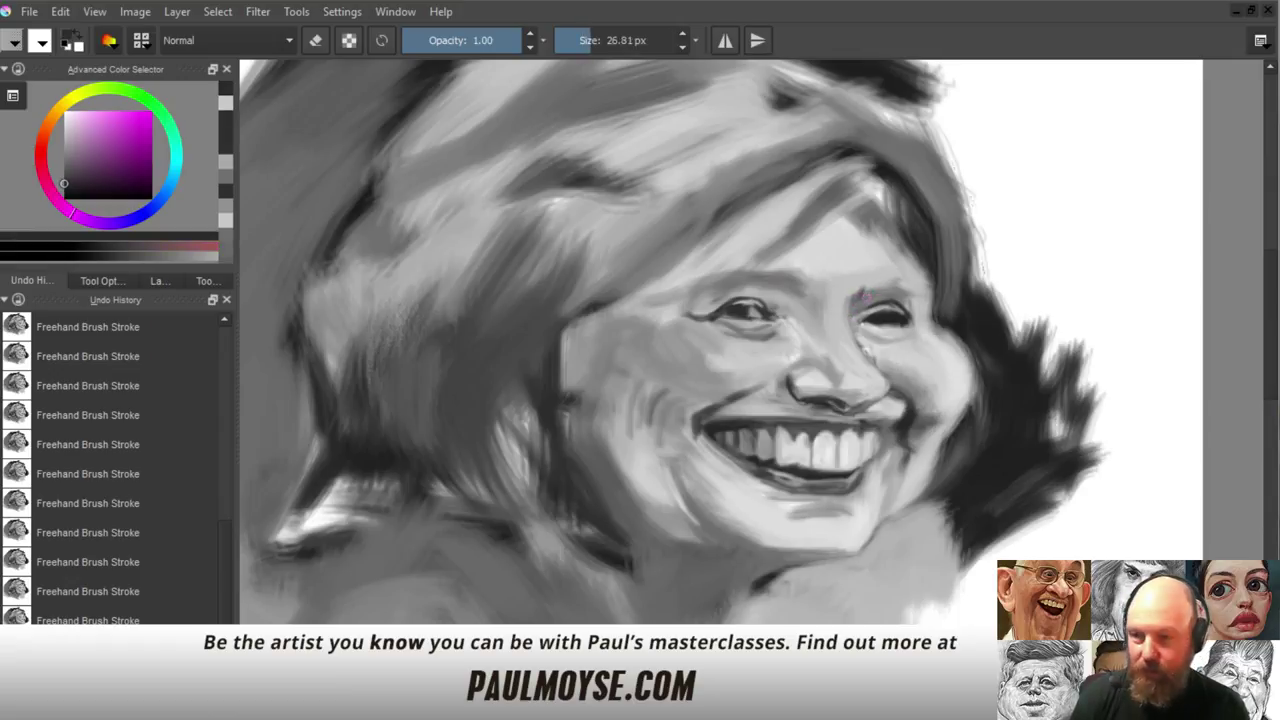
{"action": "left_click", "coordinate": [860, 292], "text": "ctrl"}
{"action": "left_click_drag", "start_coordinate": [856, 291], "coordinate": [908, 280]}
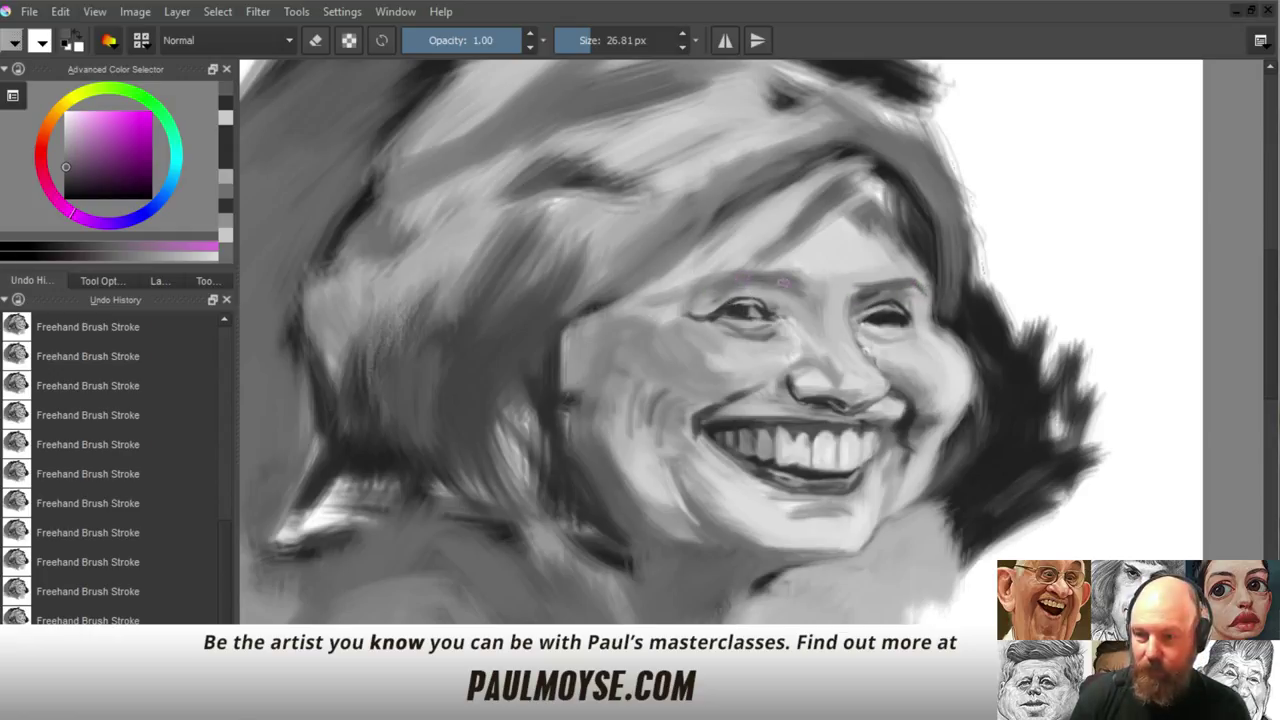
{"action": "mouse_move", "coordinate": [738, 279]}
{"action": "left_mouse_down"}
{"action": "mouse_move", "coordinate": [788, 285]}
{"action": "mouse_move", "coordinate": [762, 294]}
{"action": "mouse_move", "coordinate": [784, 299]}
{"action": "left_mouse_up"}
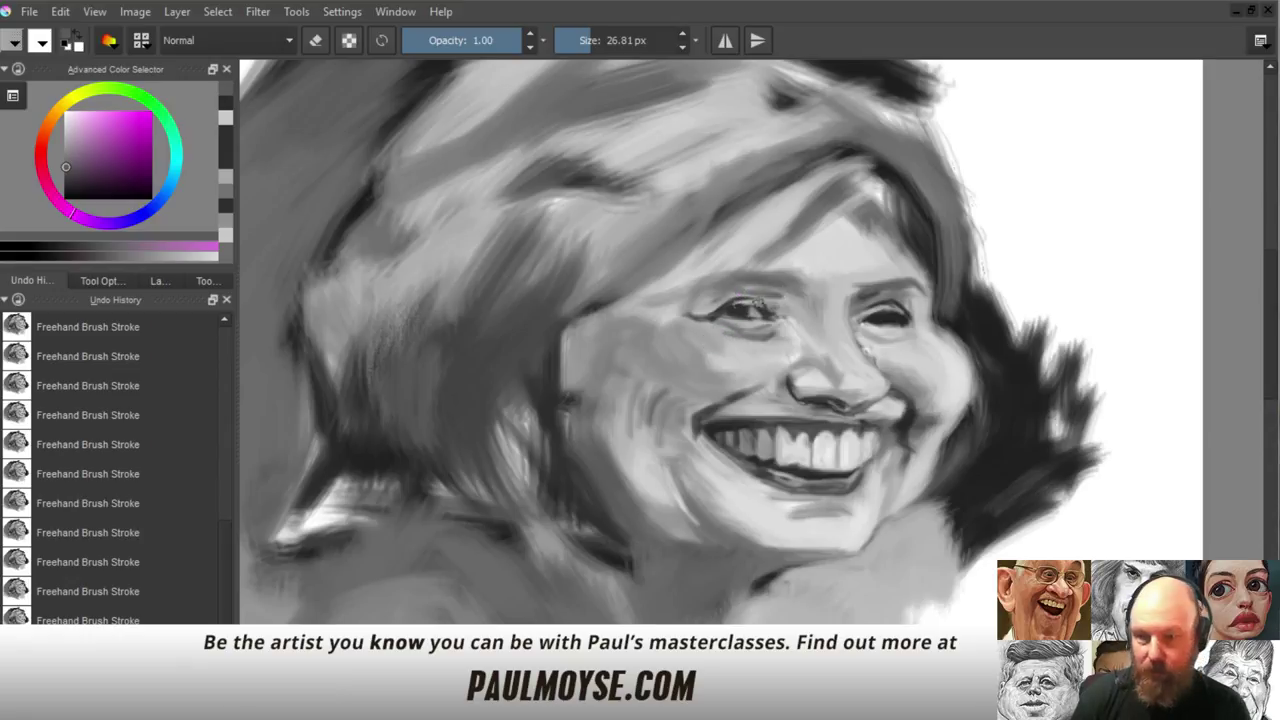
{"action": "left_click_drag", "start_coordinate": [784, 293], "coordinate": [712, 301]}
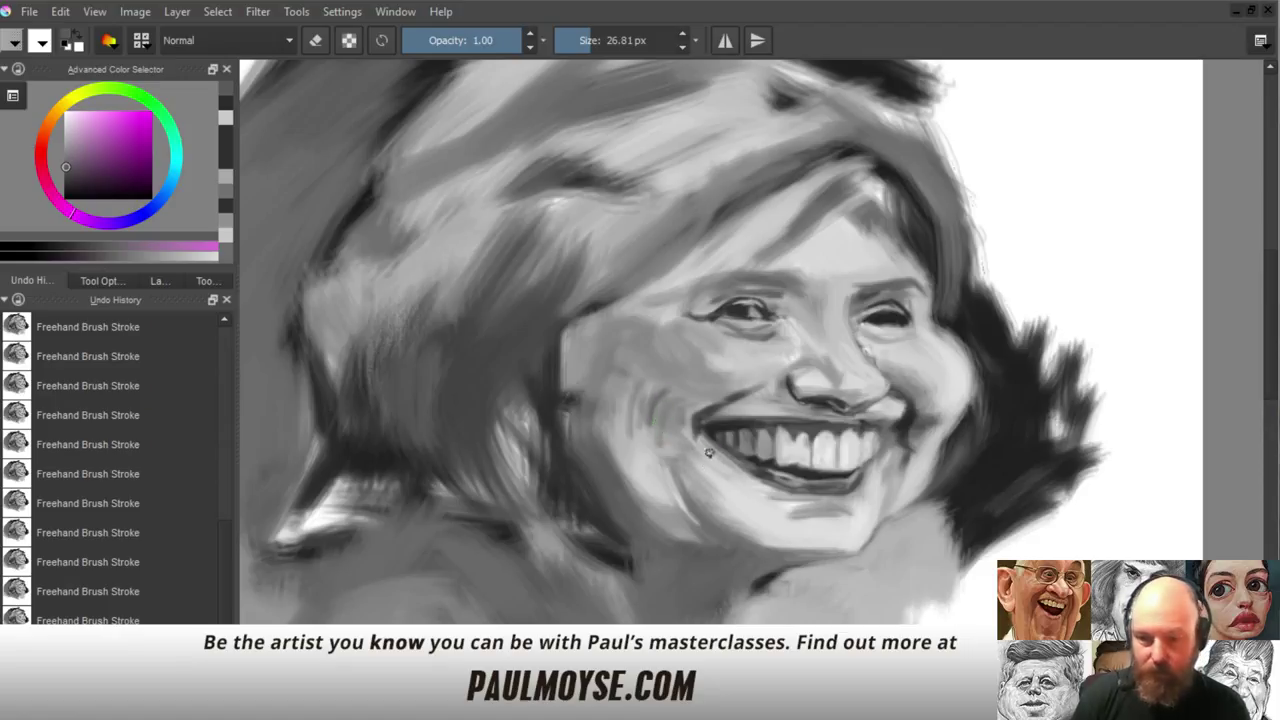
Clean up the near mouth corner and the lower lip's edge with light greys sampled from the chin and cheek
{"action": "left_click", "coordinate": [760, 500], "text": "ctrl"}
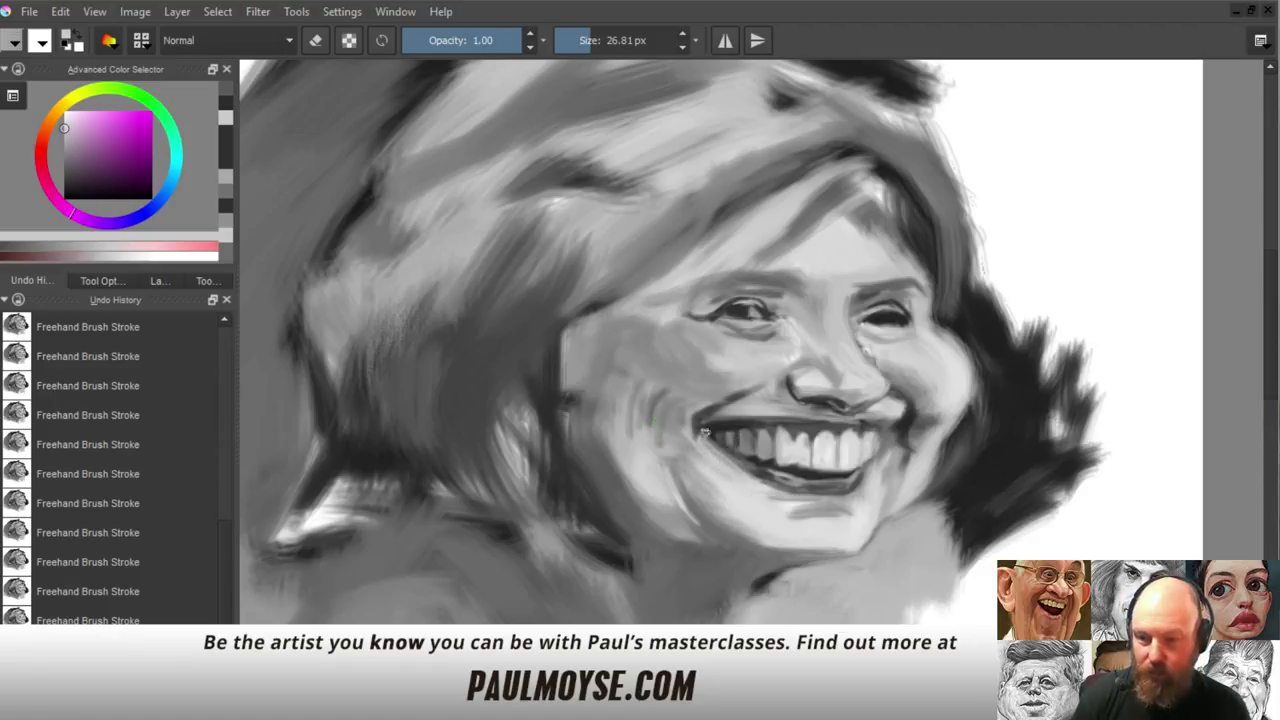
{"action": "left_click_drag", "start_coordinate": [704, 430], "coordinate": [740, 459]}
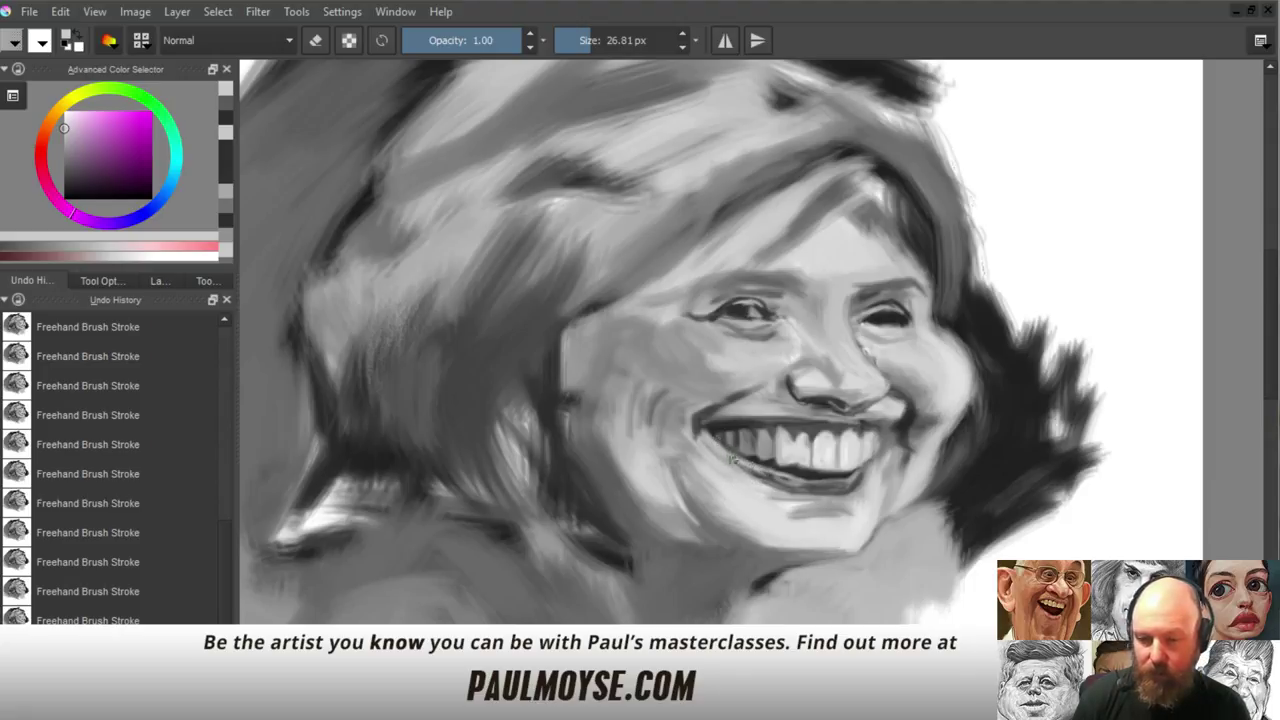
{"action": "left_click", "coordinate": [711, 451], "text": "ctrl"}
{"action": "left_click_drag", "start_coordinate": [711, 451], "coordinate": [744, 470]}
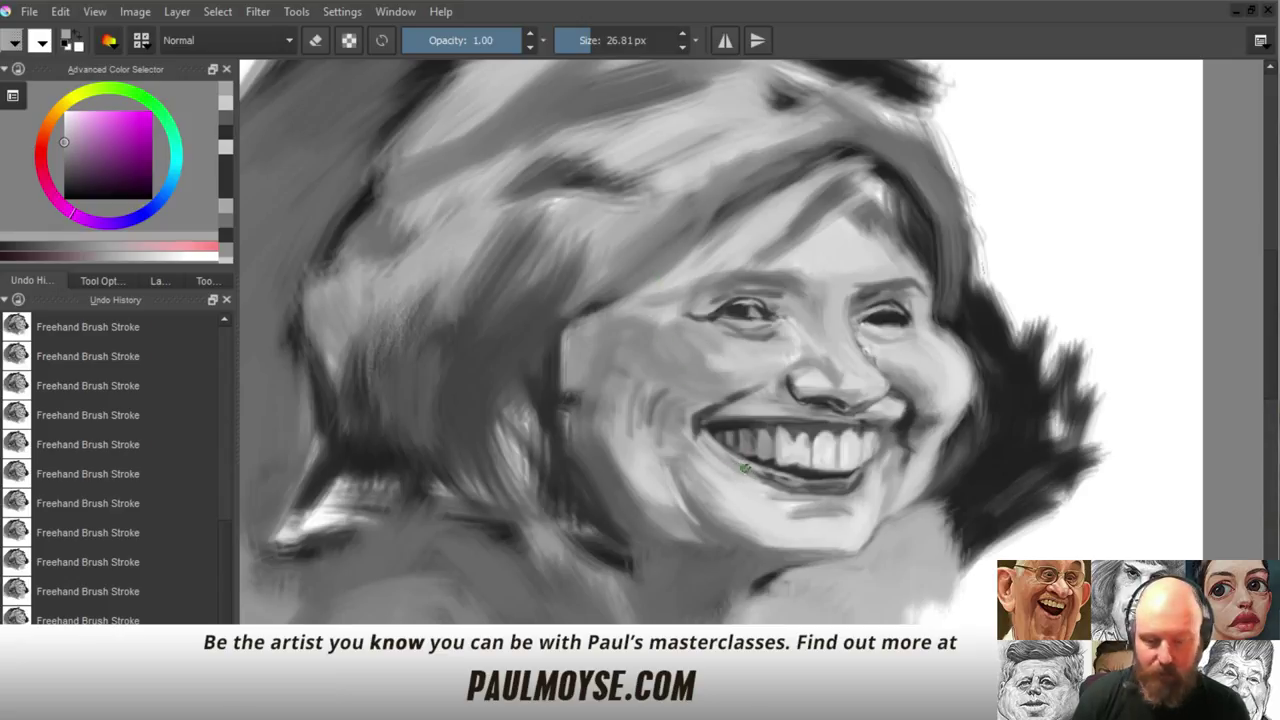
Retouch the lower edges of the teeth along the lower lip with greys sampled from the mouth
{"action": "left_click", "coordinate": [772, 468], "text": "ctrl"}
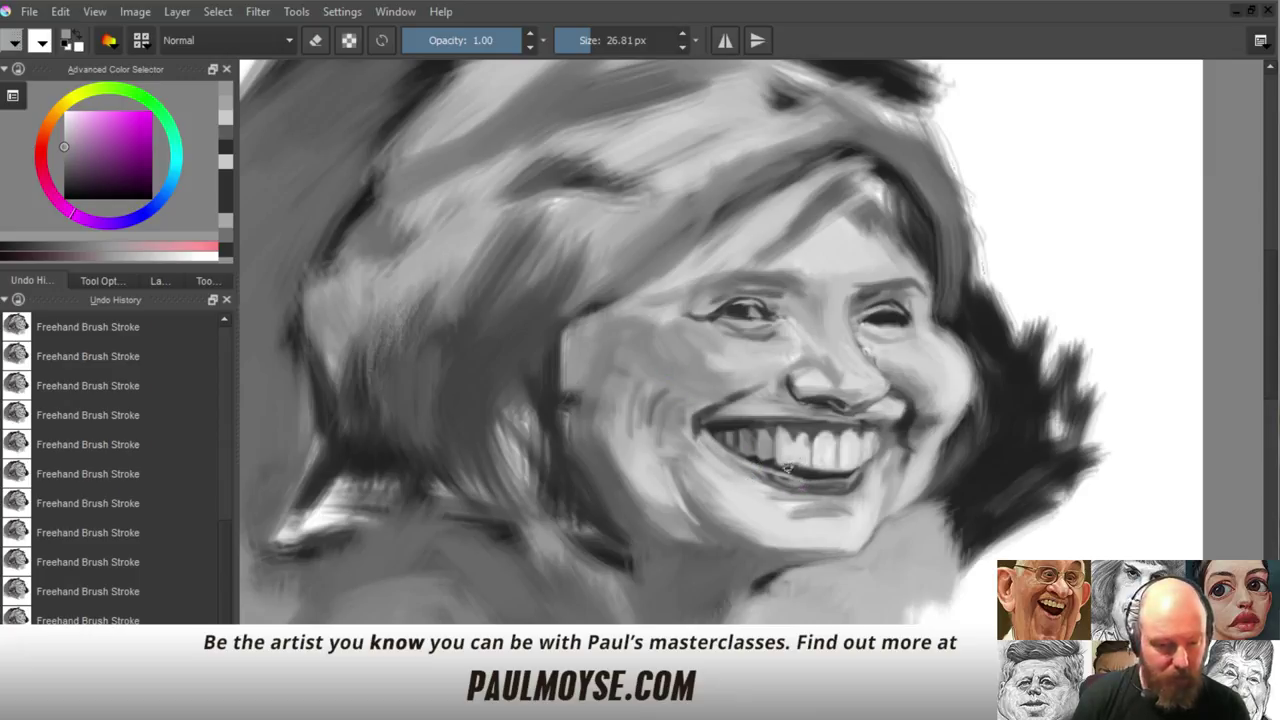
{"action": "left_click", "coordinate": [790, 462], "text": "ctrl"}
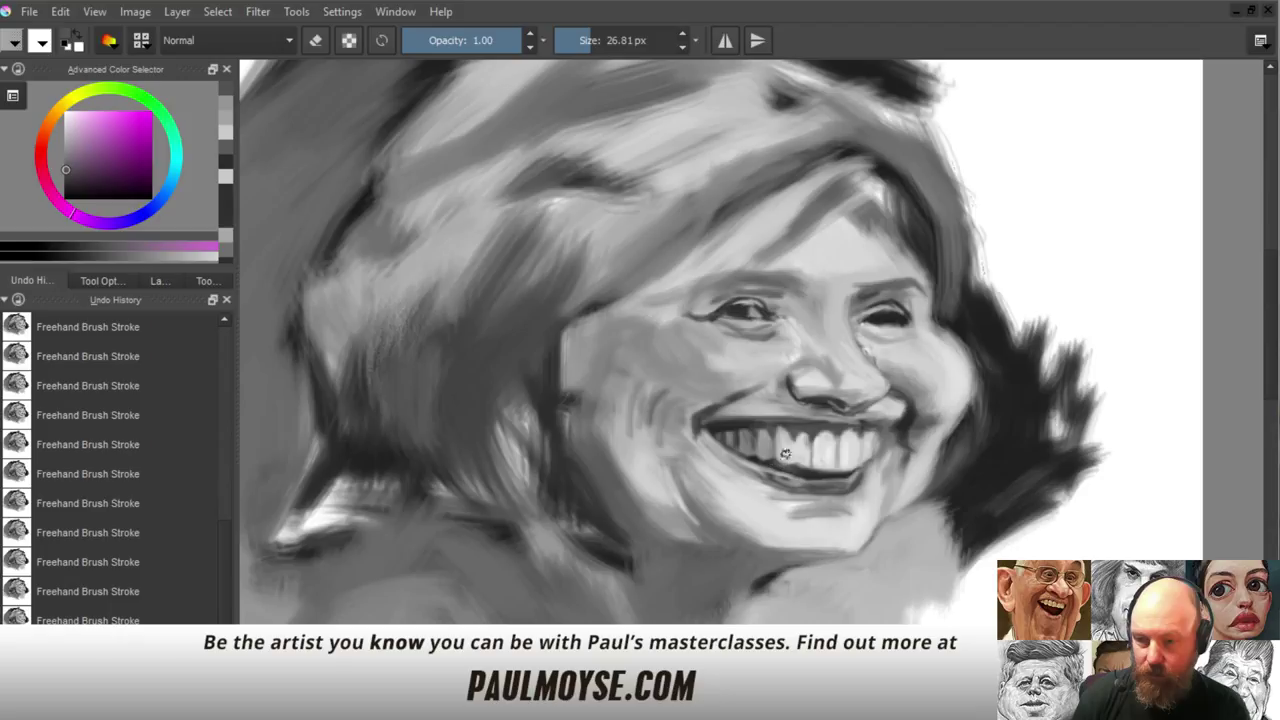
{"action": "left_click", "coordinate": [790, 460], "text": "ctrl"}
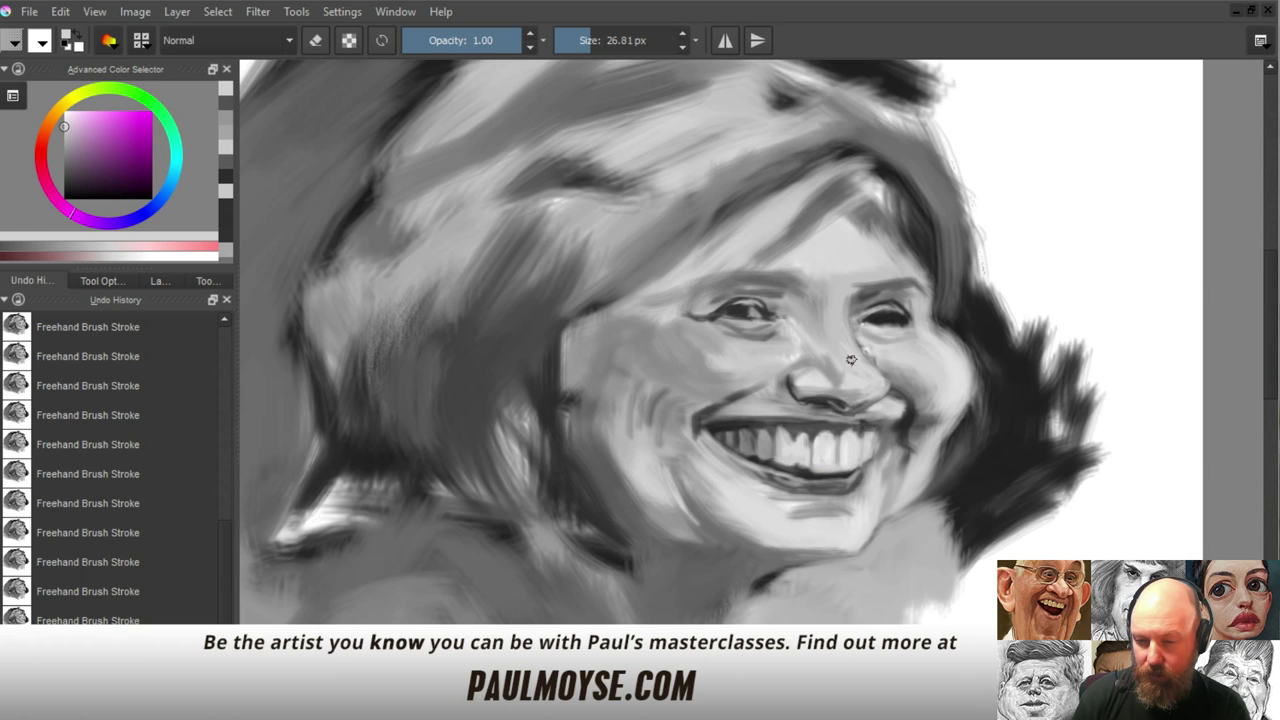
Paint a dark round earring outline between the hair and the near jaw, using dark tones sampled from the hair and background
{"action": "scroll", "coordinate": [918, 468], "scroll_direction": "down", "scroll_amount": 5}
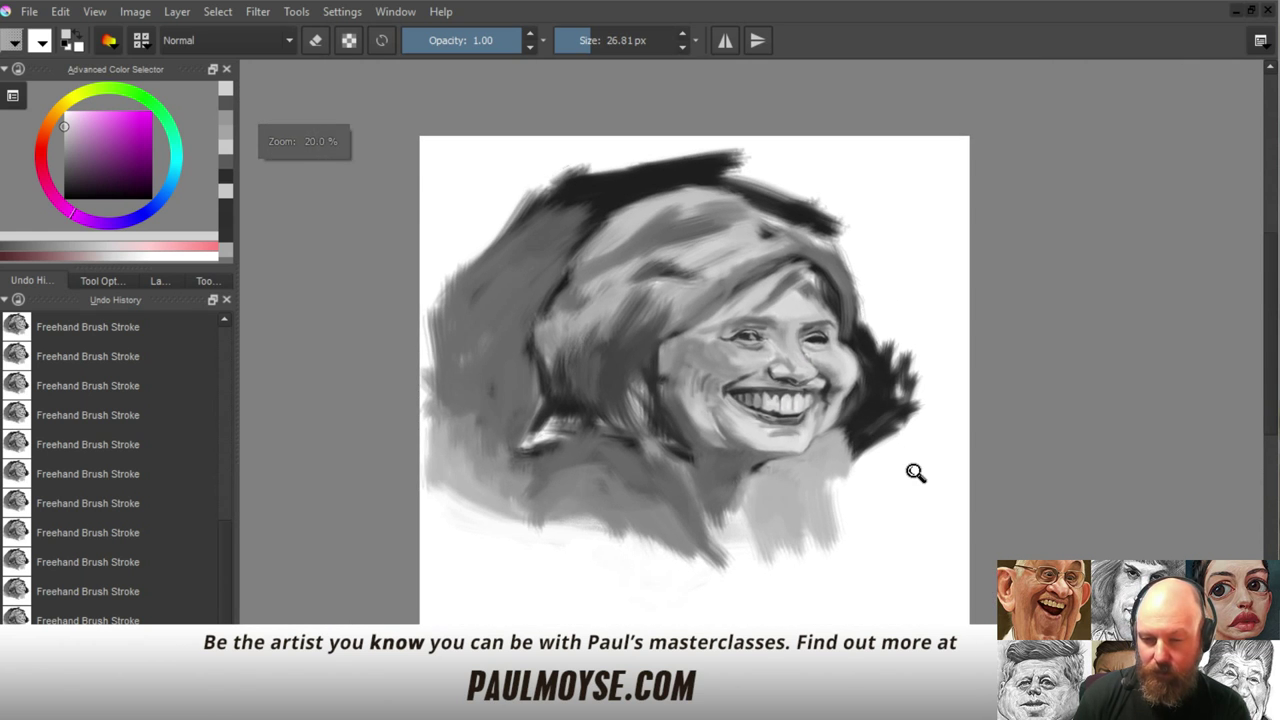
{"action": "scroll", "coordinate": [916, 473], "scroll_direction": "up", "scroll_amount": 6}
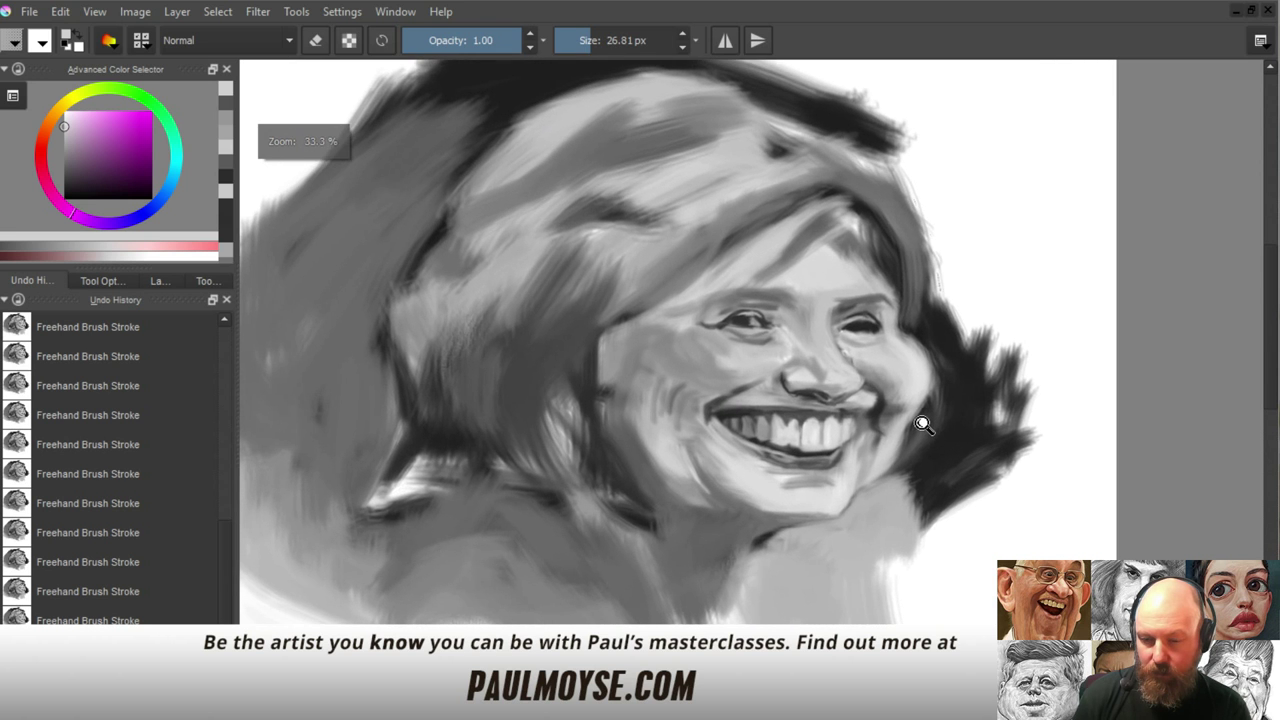
{"action": "scroll", "coordinate": [928, 410], "scroll_direction": "up", "scroll_amount": 1}
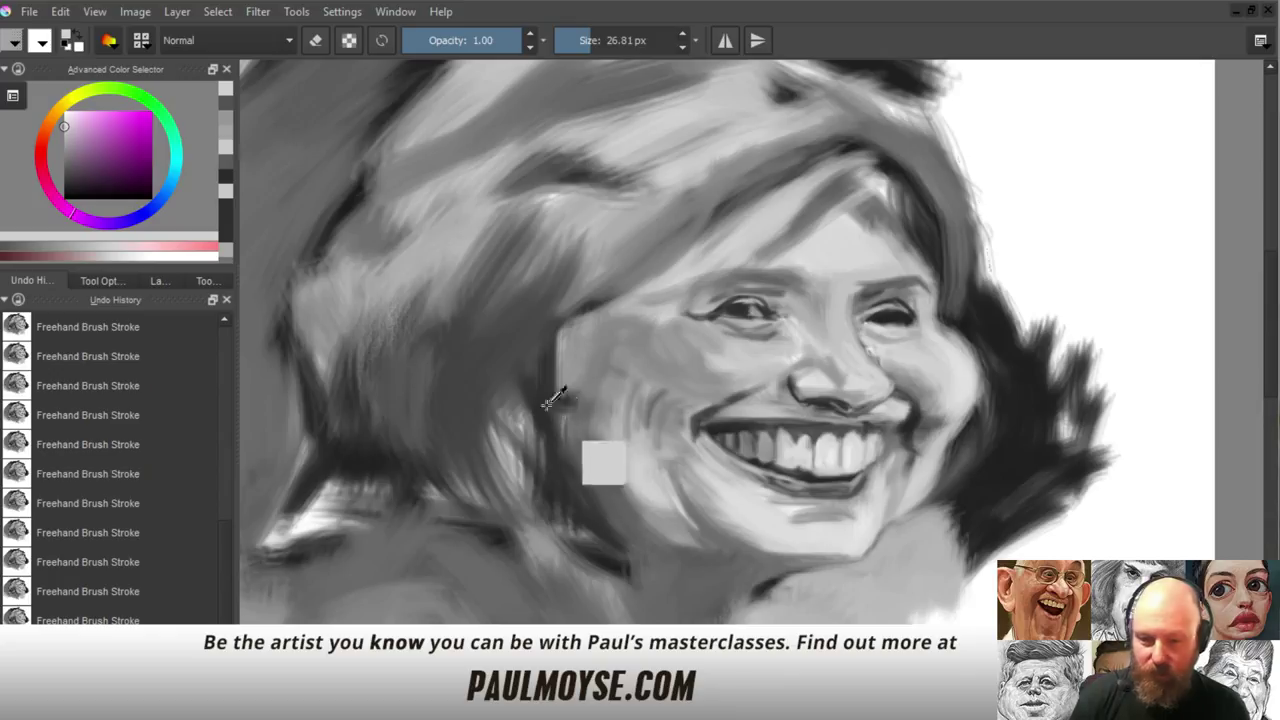
{"action": "left_click", "coordinate": [328, 465], "text": "ctrl"}
{"action": "left_click_drag", "start_coordinate": [550, 417], "coordinate": [561, 440]}
{"action": "left_click", "coordinate": [1018, 468], "text": "ctrl"}
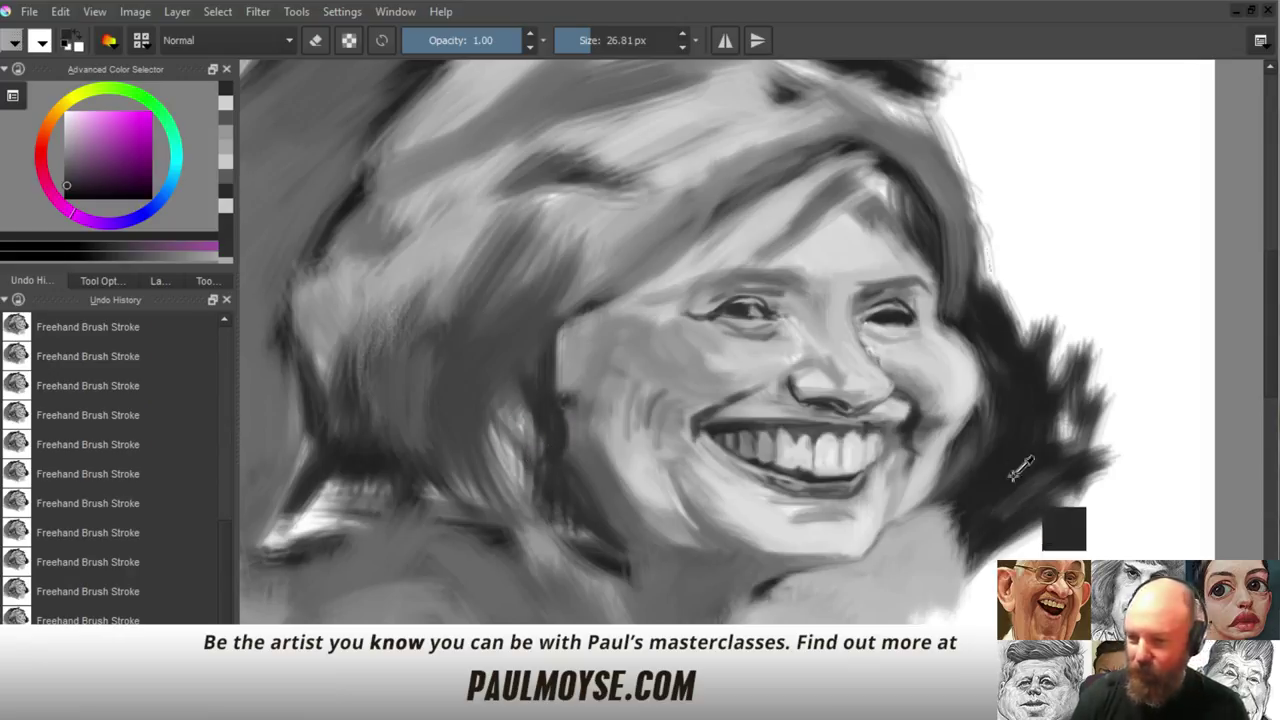
{"action": "left_click_drag", "start_coordinate": [547, 467], "coordinate": [548, 467]}
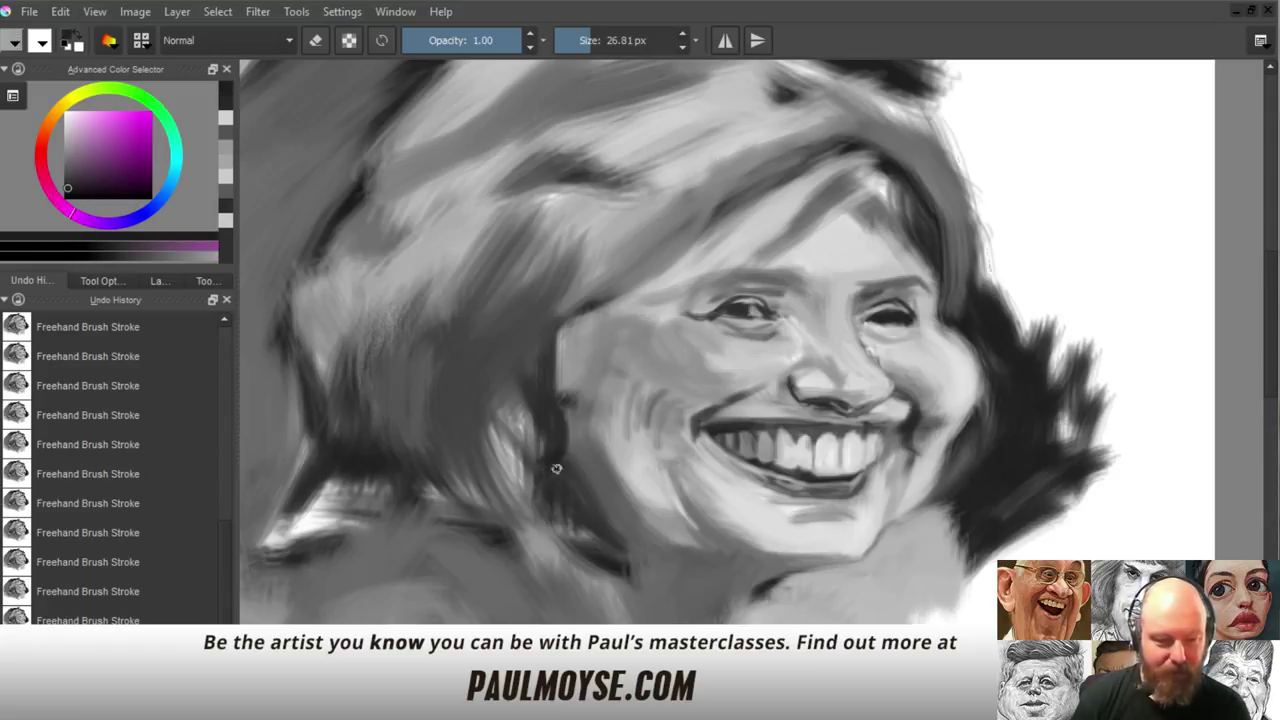
{"action": "mouse_move", "coordinate": [515, 460]}
{"action": "left_mouse_down"}
{"action": "mouse_move", "coordinate": [512, 425]}
{"action": "mouse_move", "coordinate": [518, 442]}
{"action": "mouse_move", "coordinate": [546, 409]}
{"action": "left_mouse_up"}
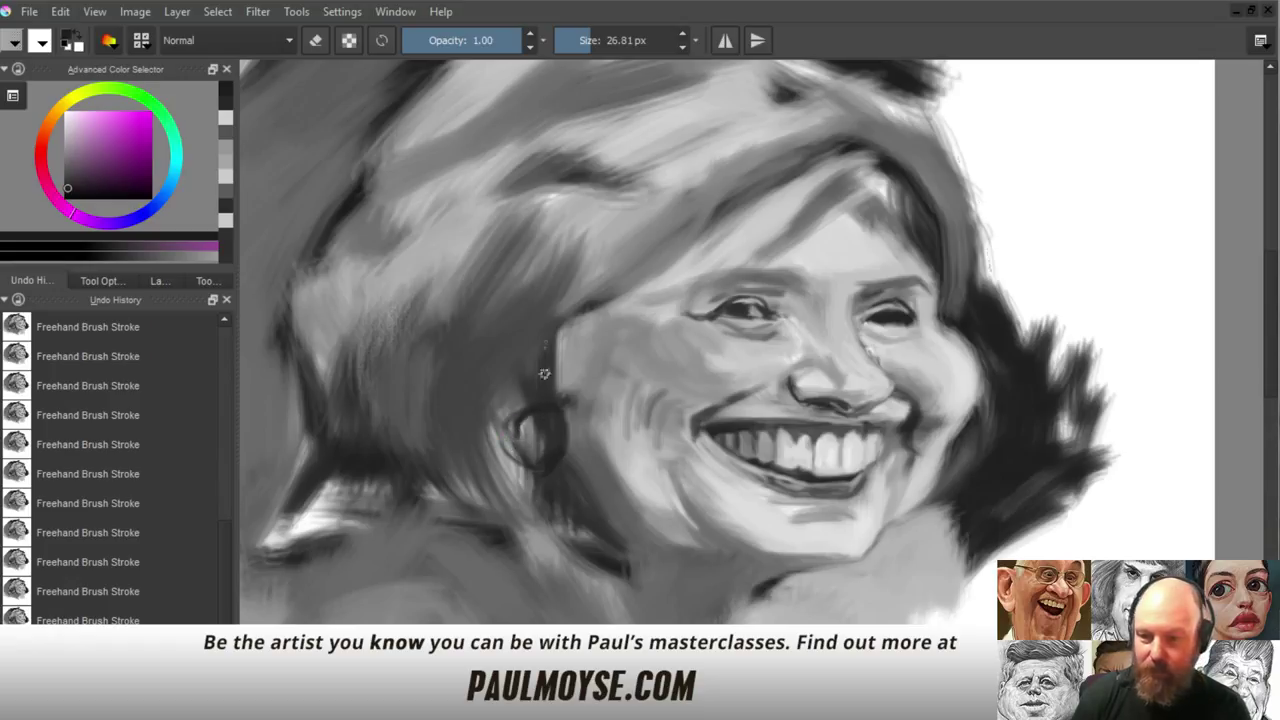
Fill the earring with a sampled mid grey and add a bright highlight with a 46.63 px brush to make a pearl
{"action": "left_click", "coordinate": [626, 412], "text": "ctrl"}
{"action": "mouse_move", "coordinate": [544, 418]}
{"action": "left_mouse_down"}
{"action": "mouse_move", "coordinate": [550, 434]}
{"action": "mouse_move", "coordinate": [538, 430]}
{"action": "left_mouse_up"}
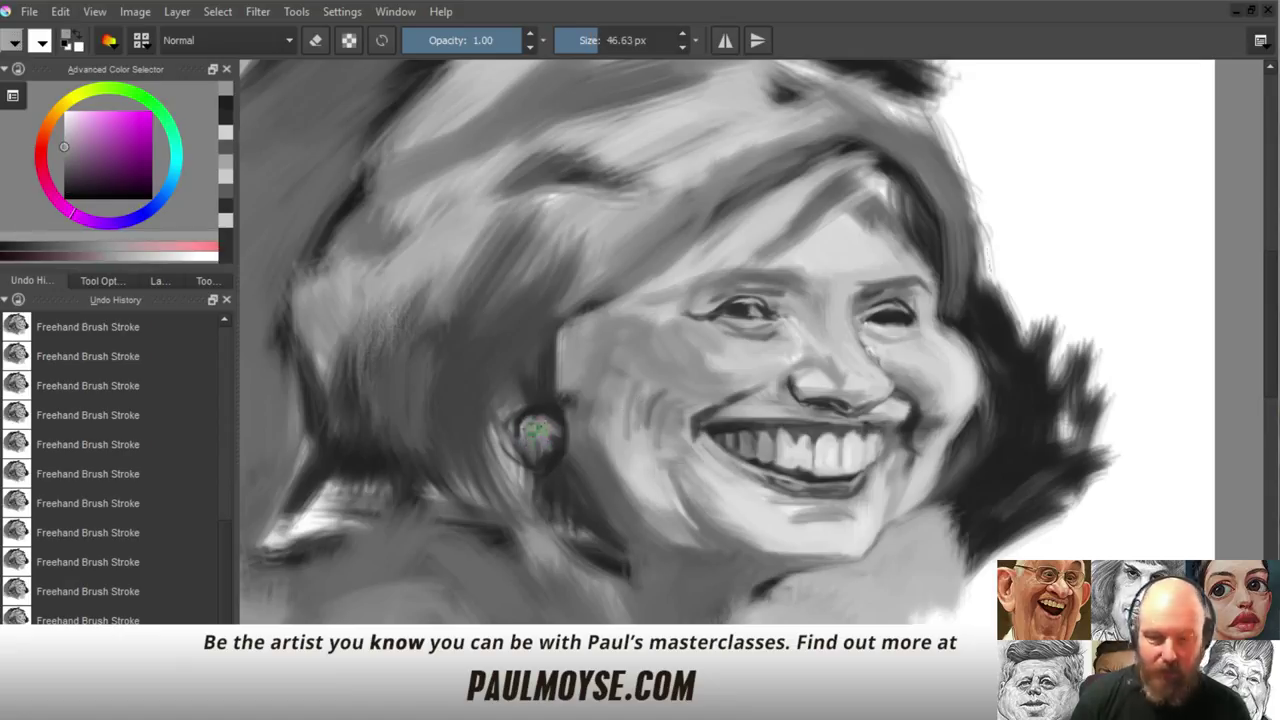
{"action": "left_click", "coordinate": [329, 514], "text": "ctrl"}
{"action": "left_click_drag", "start_coordinate": [548, 433], "coordinate": [538, 424]}
{"action": "left_click", "coordinate": [549, 434], "text": "ctrl"}
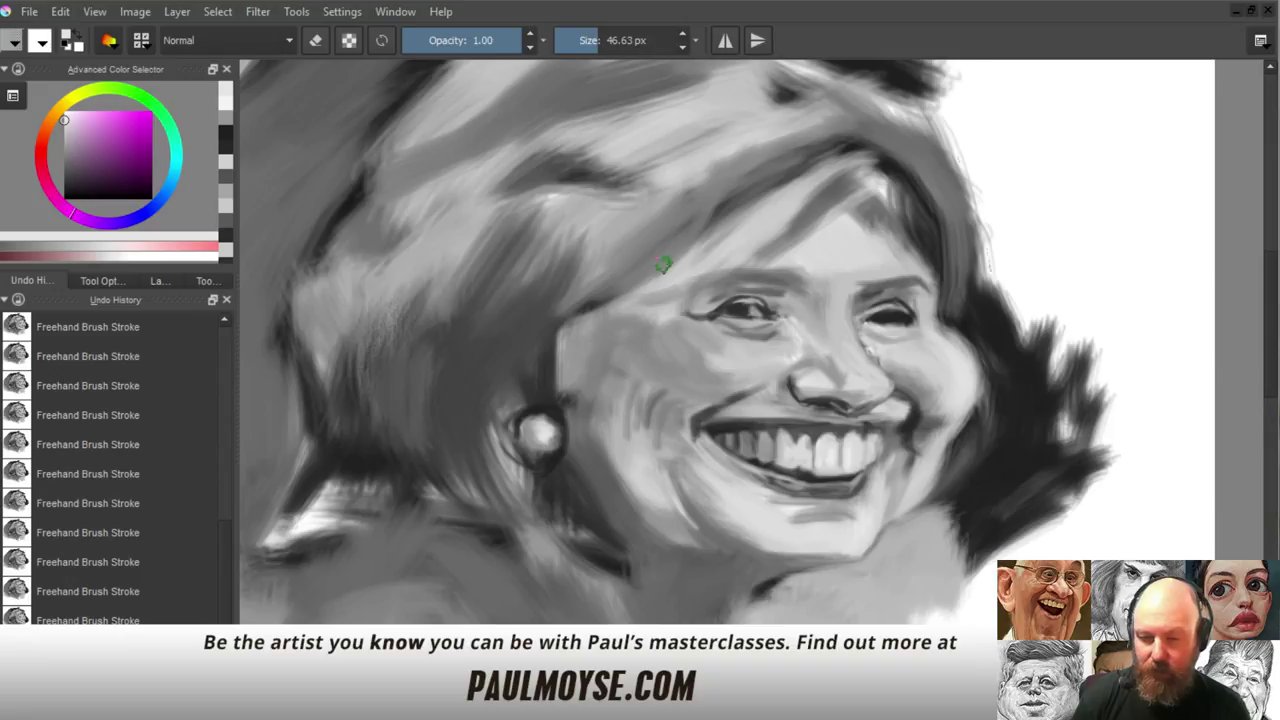
Round off the hair's edge against the near side of the face above the earring with a sampled dark grey
{"action": "left_click", "coordinate": [541, 358], "text": "ctrl"}
{"action": "left_click", "coordinate": [543, 360], "text": "ctrl"}
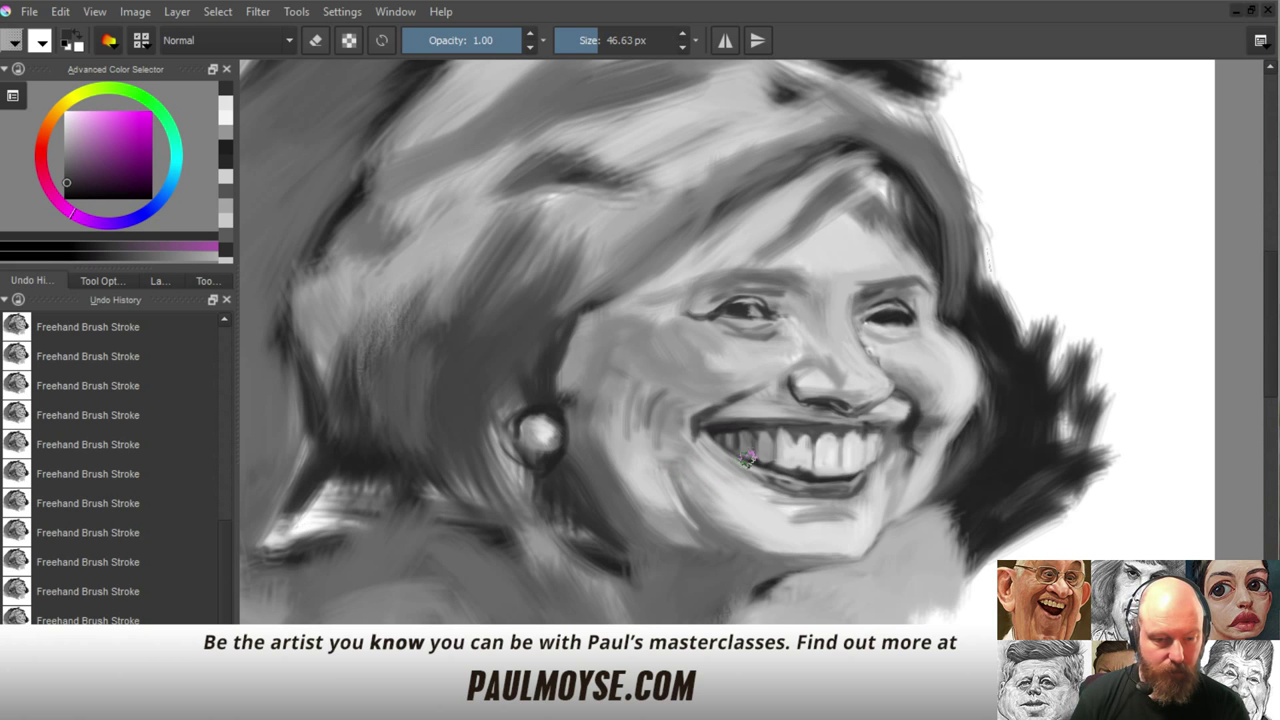
{"action": "mouse_move", "coordinate": [773, 390]}
{"action": "left_mouse_down"}
{"action": "mouse_move", "coordinate": [767, 440]}
{"action": "mouse_move", "coordinate": [717, 421]}
{"action": "mouse_move", "coordinate": [739, 420]}
{"action": "left_mouse_up"}
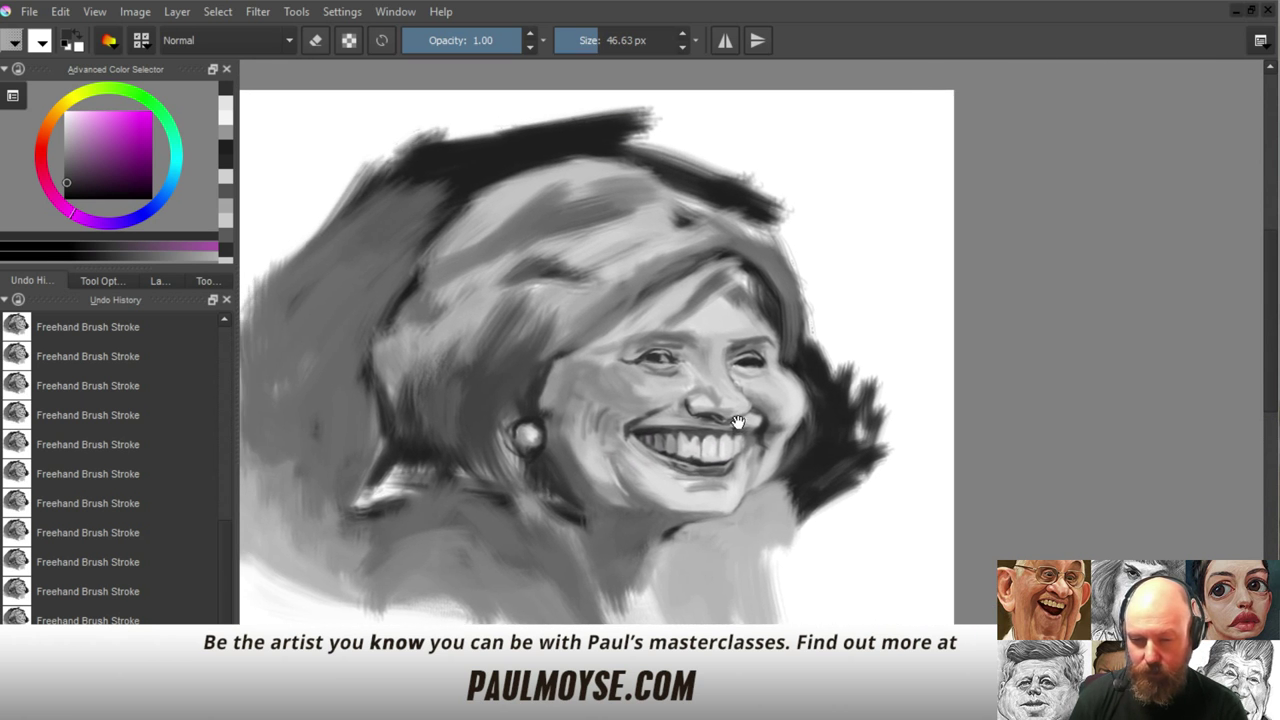
Soften the cheek between the near eye and the nose with a light grey sampled beside the nose
{"action": "left_click", "coordinate": [638, 377], "text": "ctrl"}
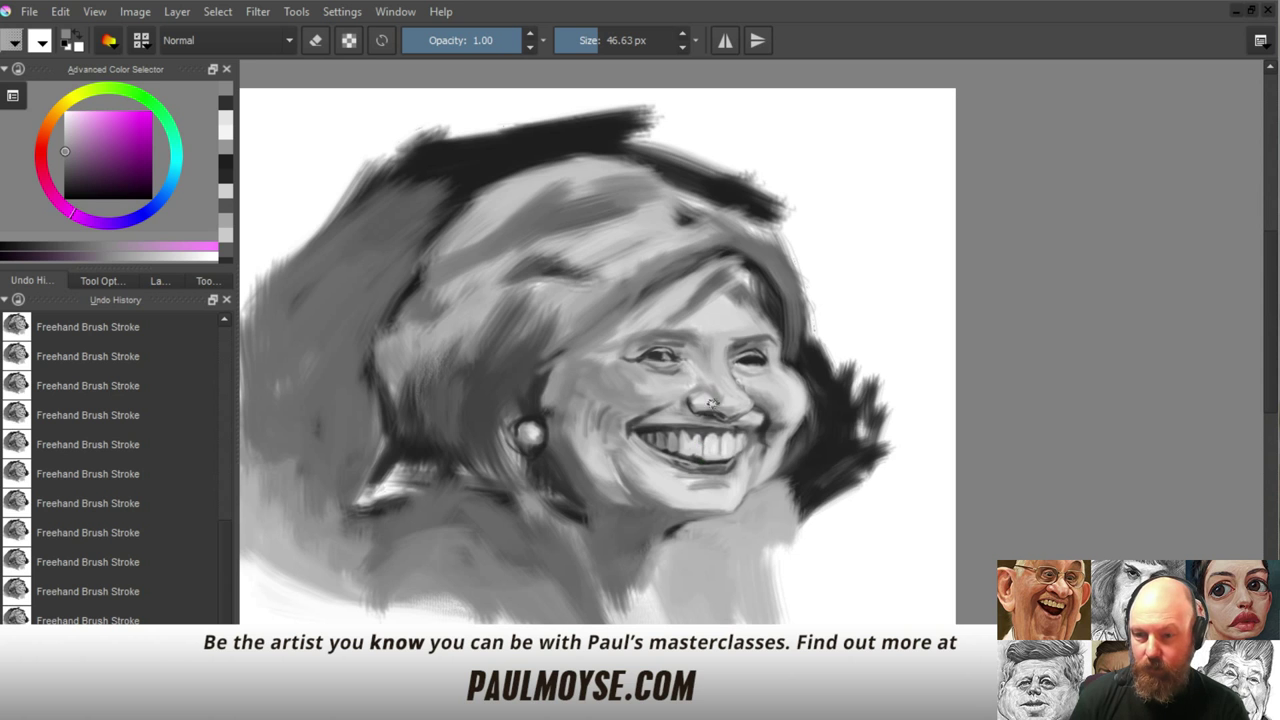
{"action": "mouse_move", "coordinate": [698, 467]}
{"action": "left_mouse_down"}
{"action": "mouse_move", "coordinate": [703, 430]}
{"action": "mouse_move", "coordinate": [660, 404]}
{"action": "left_mouse_up"}
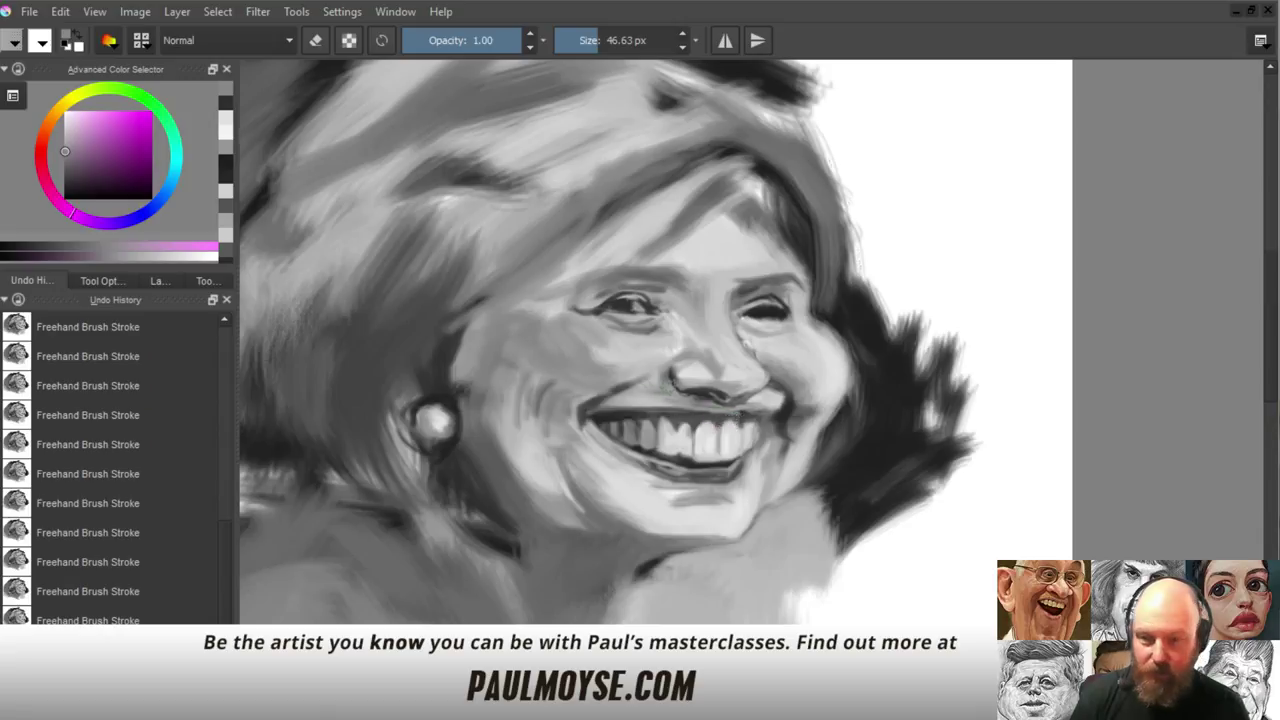
{"action": "left_click", "coordinate": [666, 346], "text": "ctrl"}
{"action": "left_click_drag", "start_coordinate": [668, 343], "coordinate": [666, 346]}
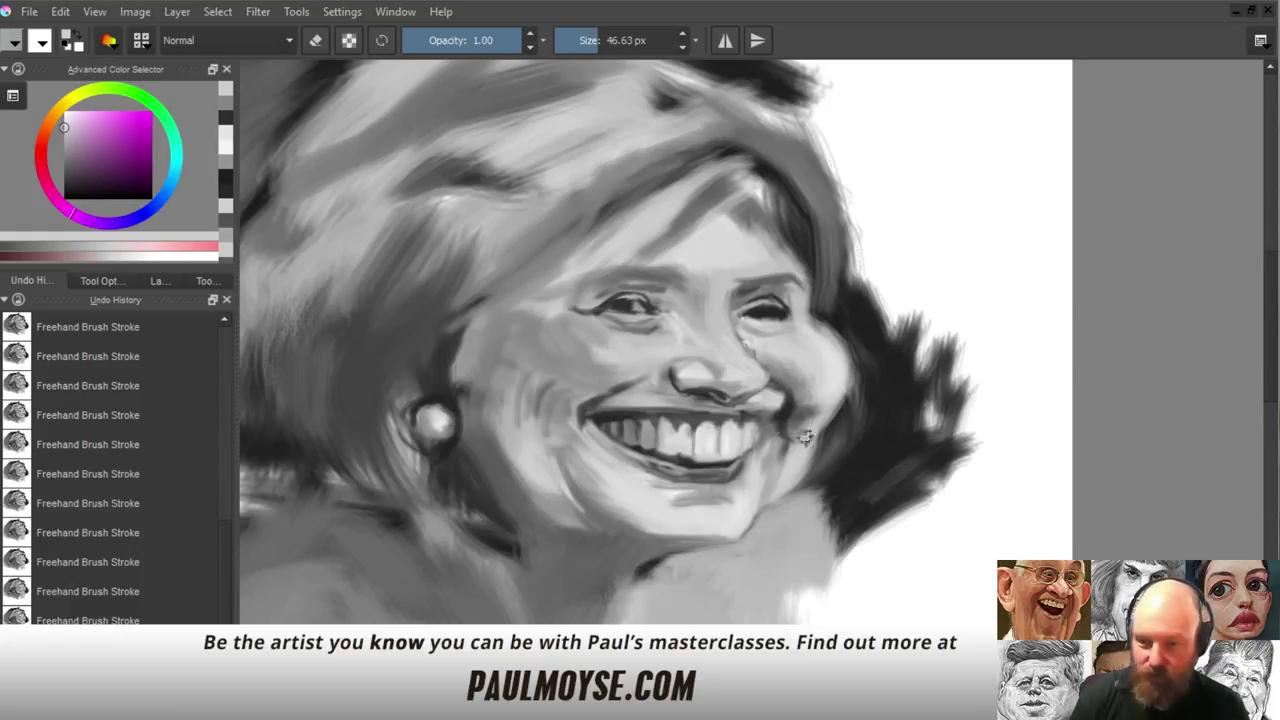
Smooth the skin beneath the far eye and shade the far cheek's smile crease with sampled greys
{"action": "left_click", "coordinate": [637, 344], "text": "ctrl"}
{"action": "left_click_drag", "start_coordinate": [754, 342], "coordinate": [772, 351]}
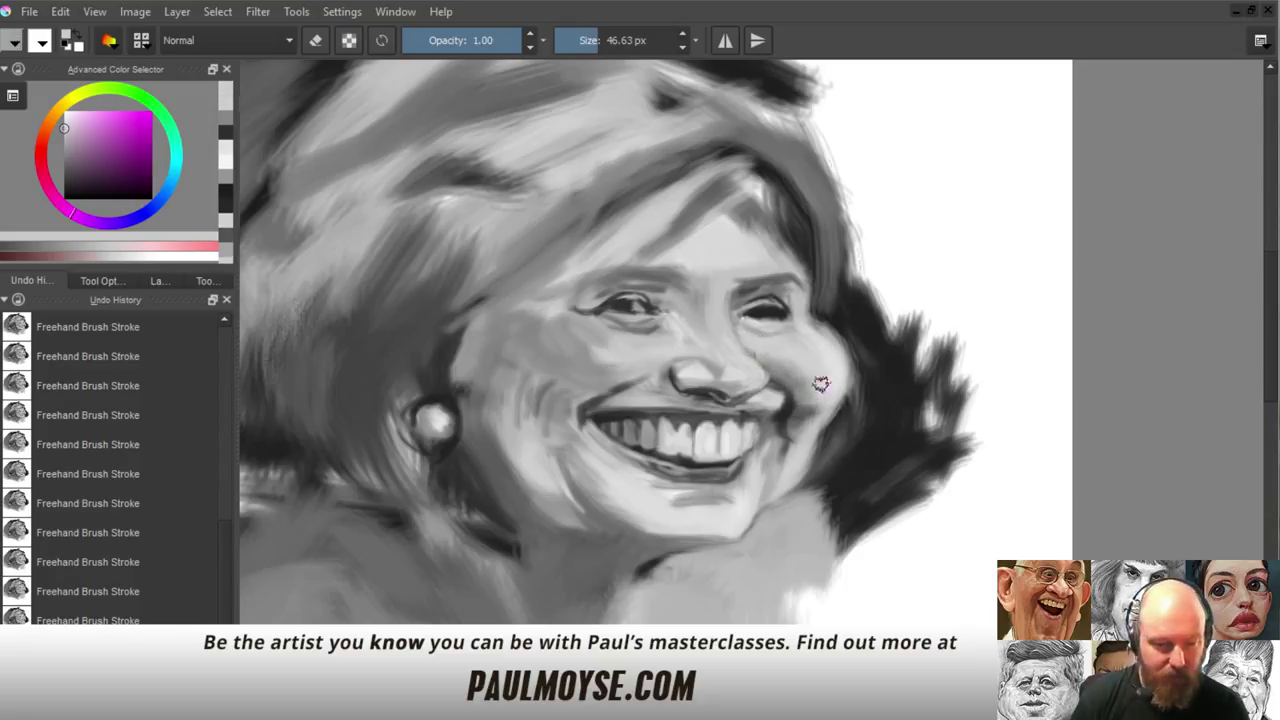
{"action": "key", "text": "ctrl"}
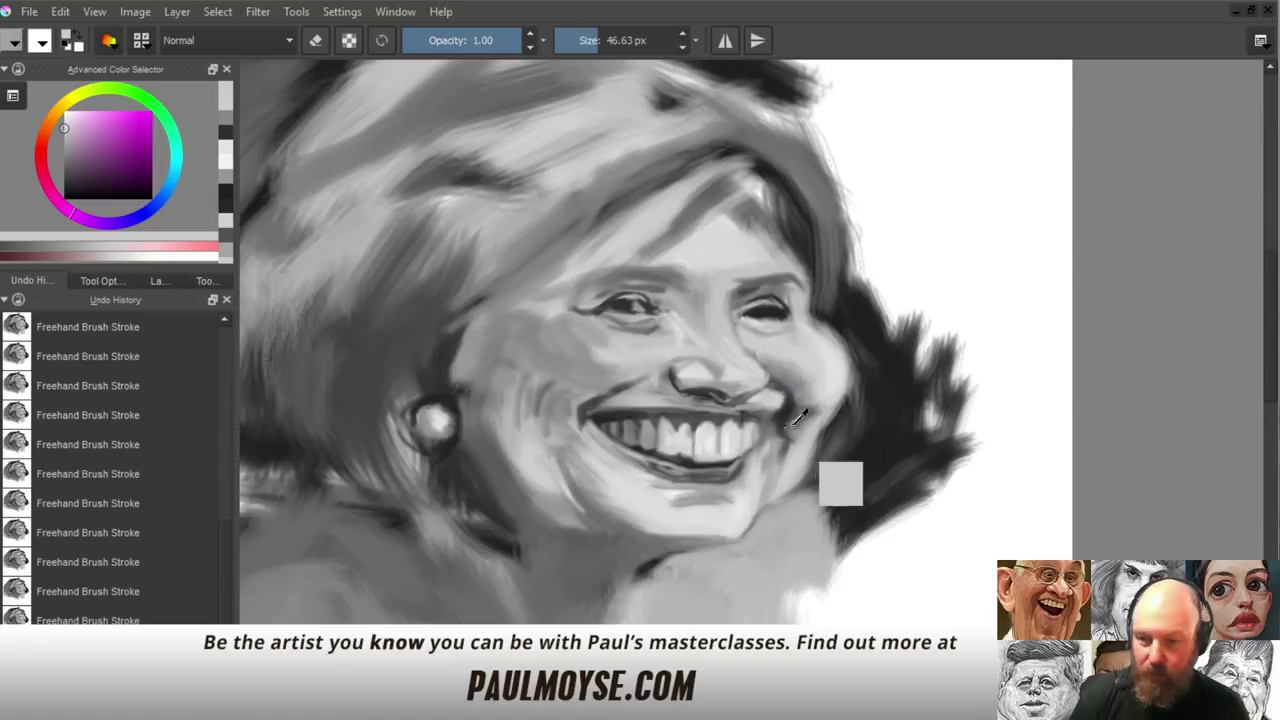
{"action": "left_click_drag", "start_coordinate": [797, 372], "coordinate": [785, 395]}
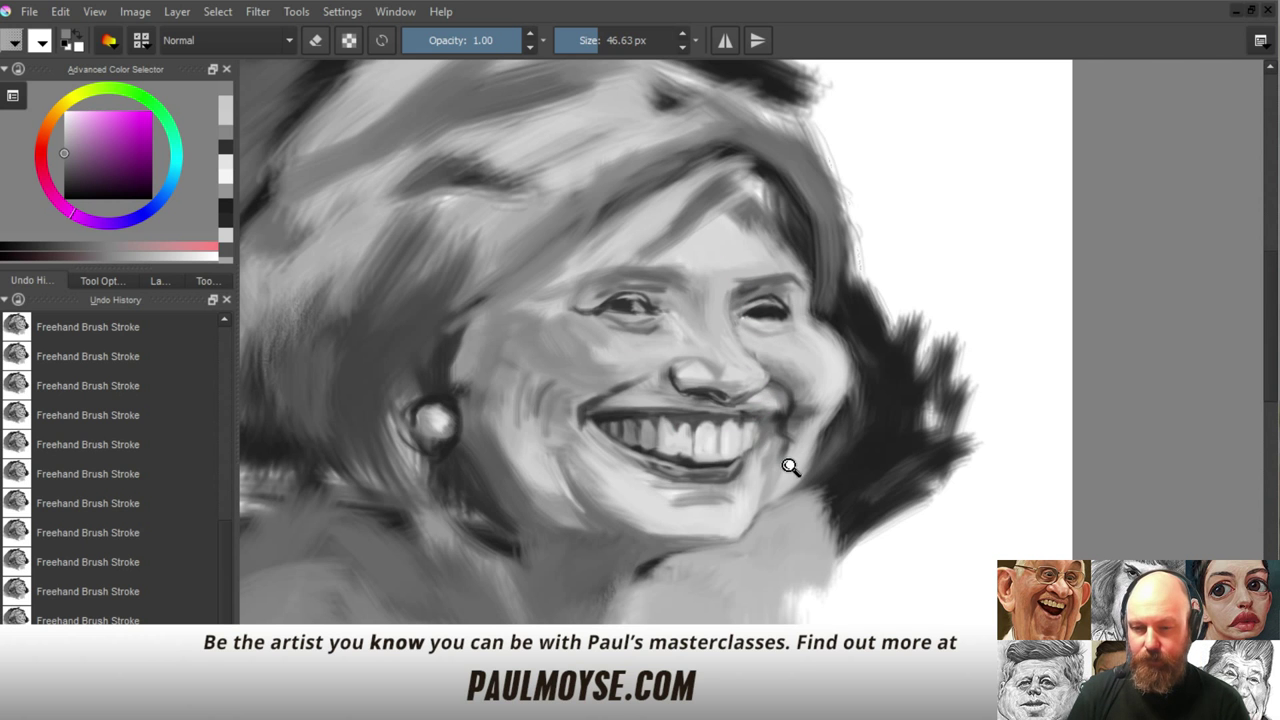
Reduce the brush to 20.25 px and shade the tops of the front teeth along the upper lip with a sampled darker grey
{"action": "left_click_drag", "start_coordinate": [791, 467], "coordinate": [823, 337]}
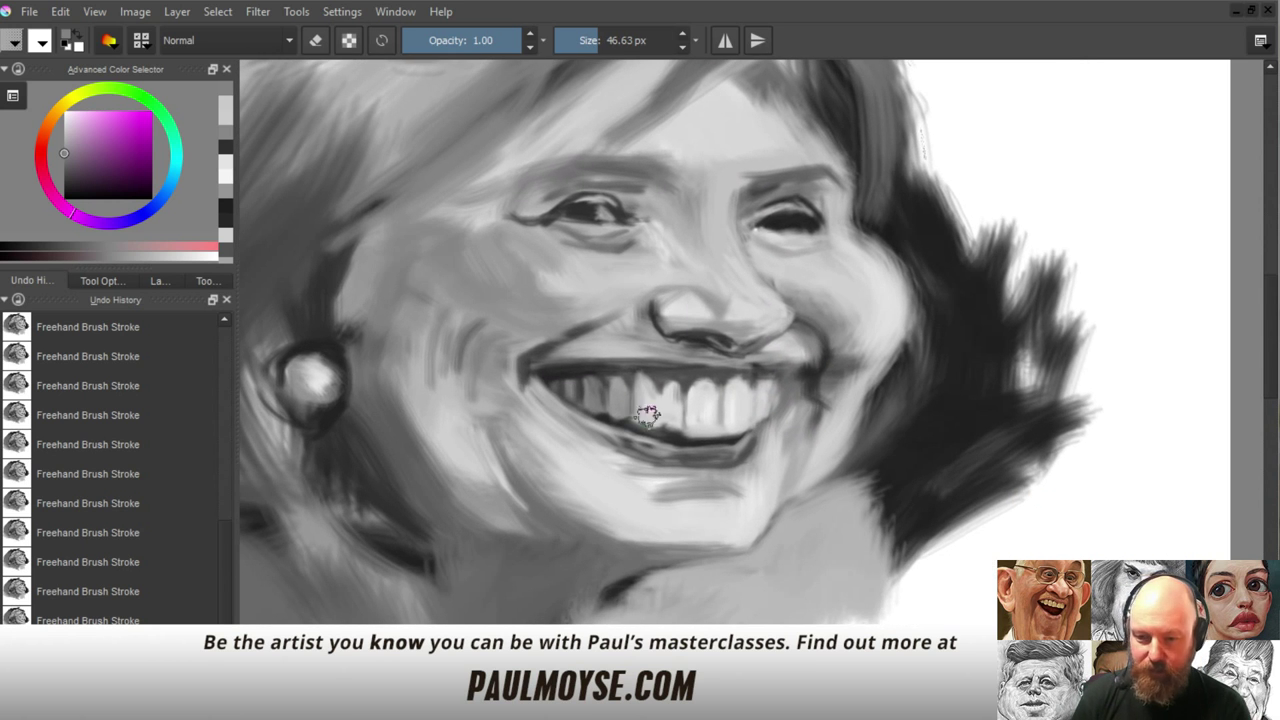
{"action": "left_click", "coordinate": [684, 415], "text": "ctrl"}
{"action": "left_click", "coordinate": [689, 373], "text": "ctrl"}
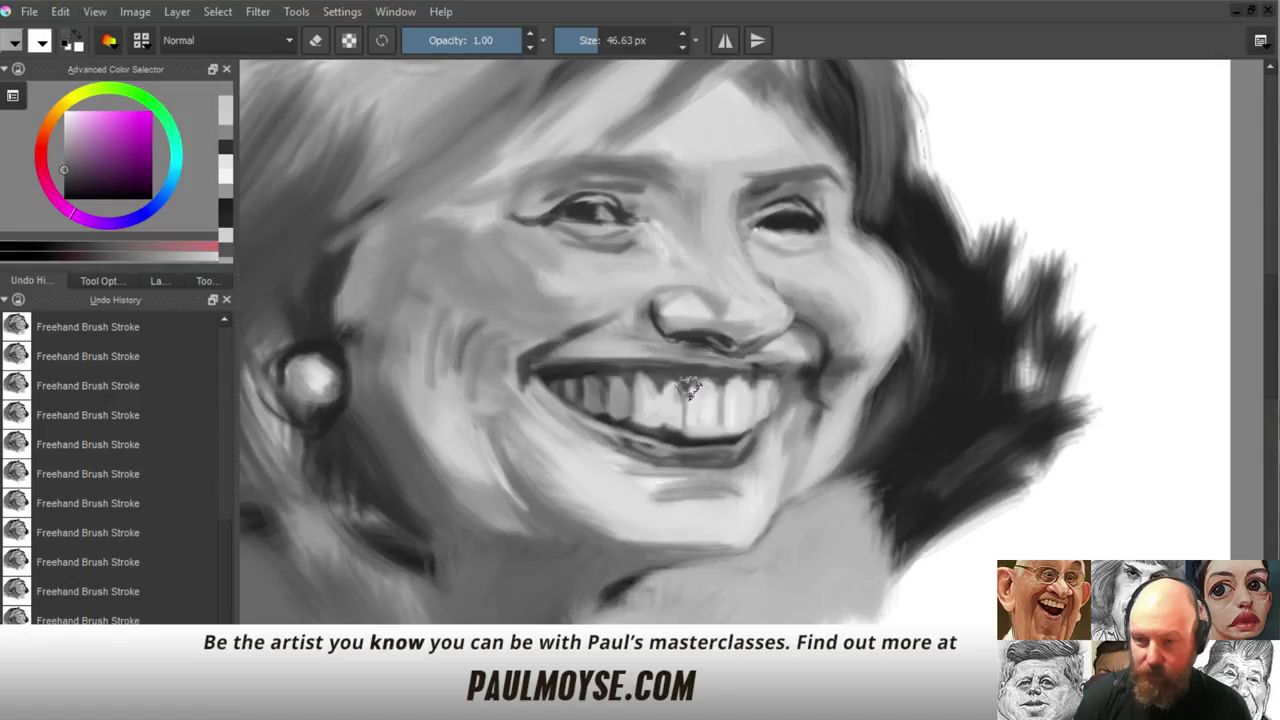
{"action": "mouse_move", "coordinate": [708, 391]}
{"action": "left_mouse_down"}
{"action": "mouse_move", "coordinate": [697, 391]}
{"action": "mouse_move", "coordinate": [783, 368]}
{"action": "left_mouse_up"}
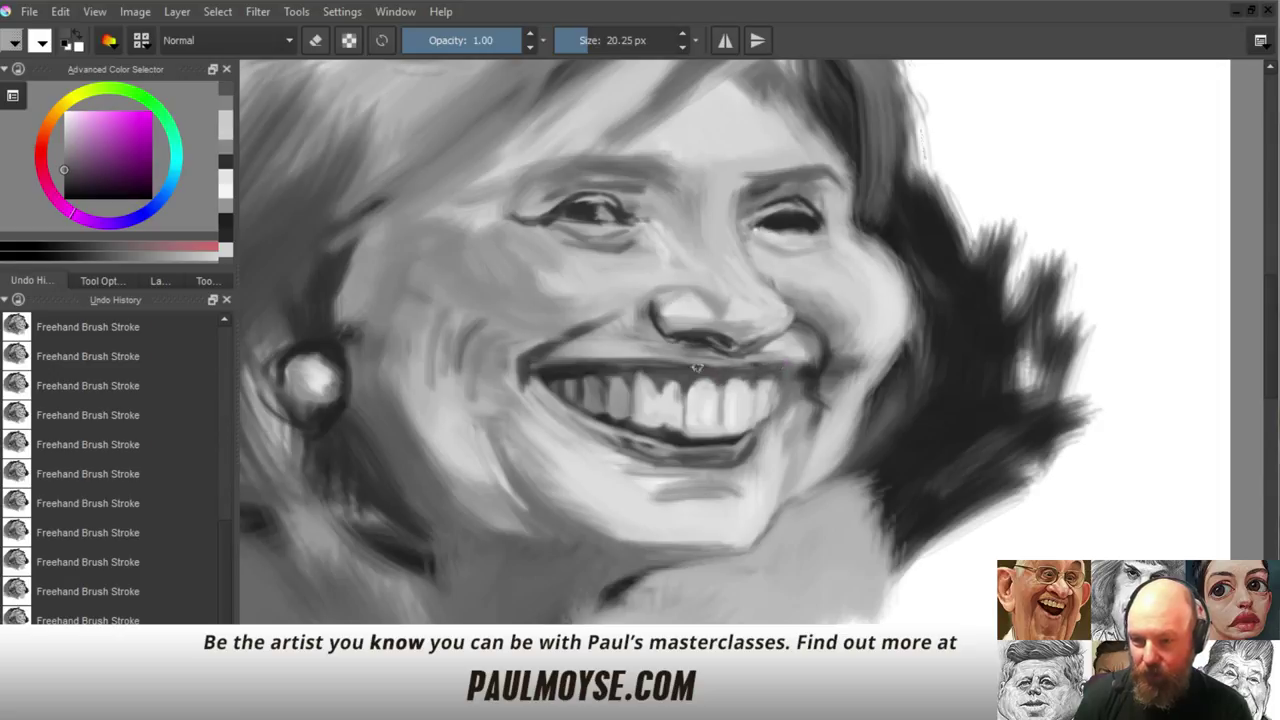
{"action": "left_click_drag", "start_coordinate": [697, 368], "coordinate": [795, 365]}
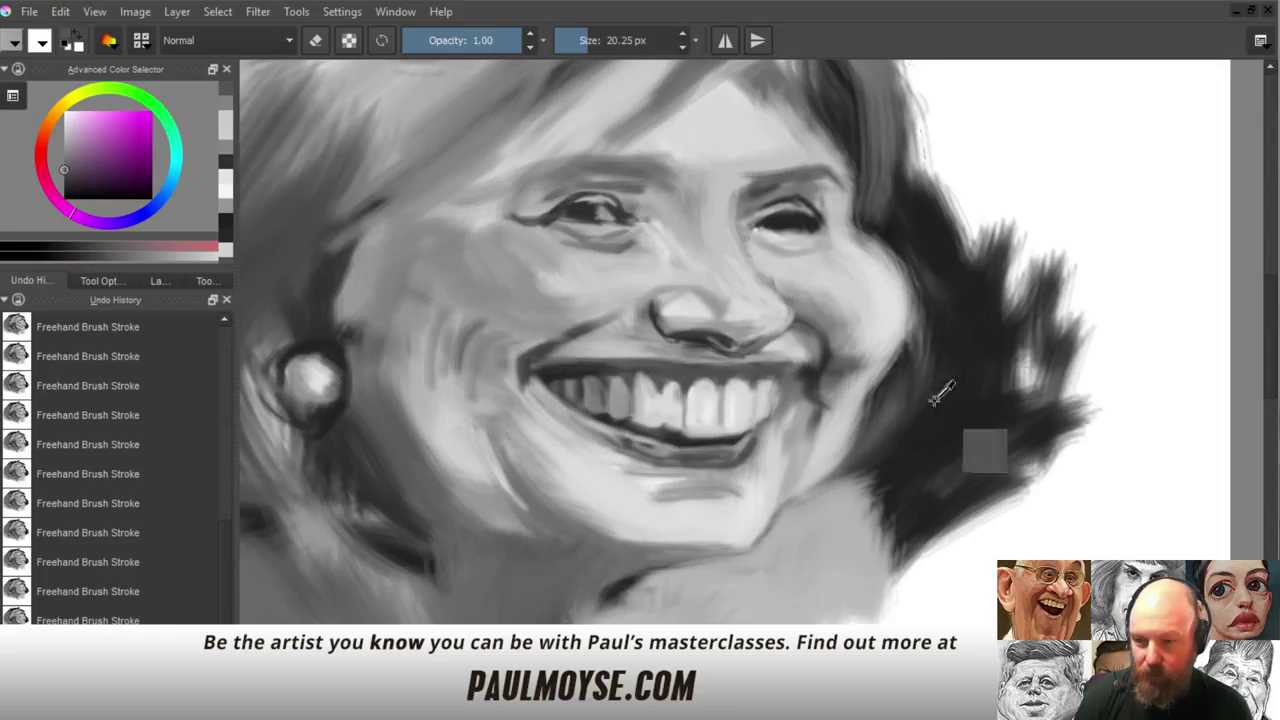
Darken the line between the upper lip and teeth towards the far mouth corner with a near-black sampled from the hair
{"action": "left_click", "coordinate": [927, 415], "text": "ctrl"}
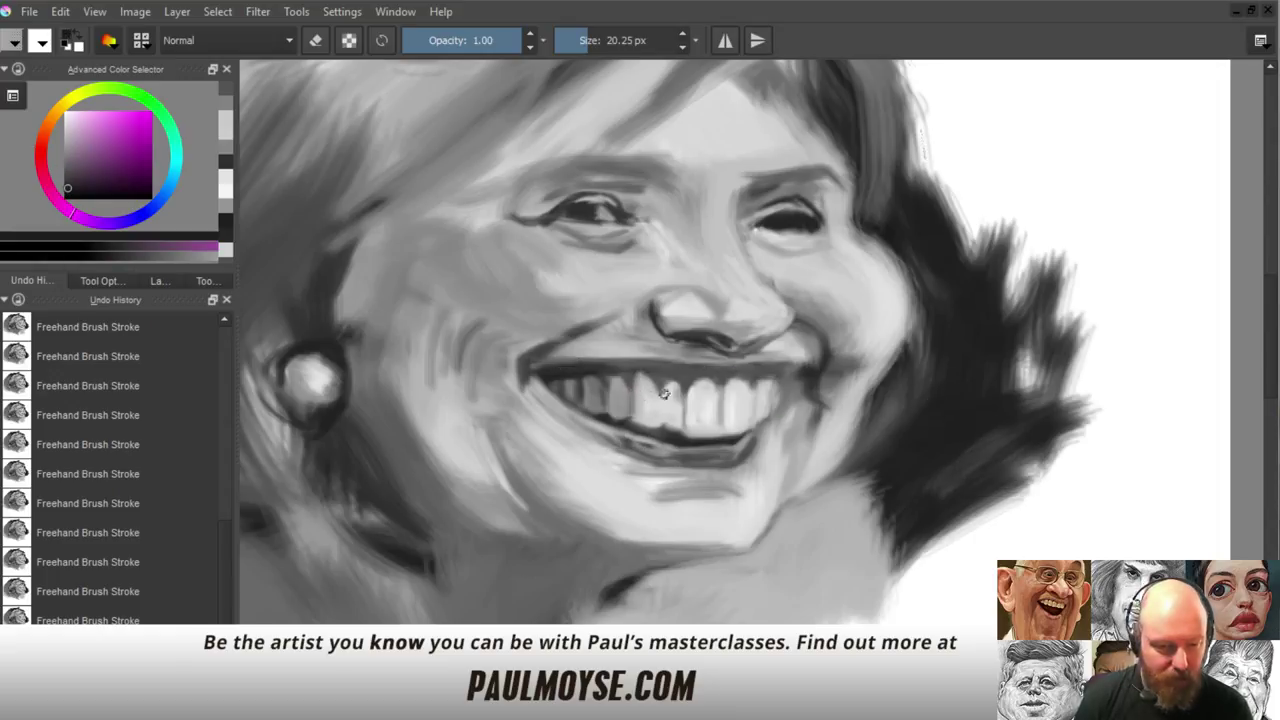
{"action": "left_click_drag", "start_coordinate": [662, 372], "coordinate": [703, 378]}
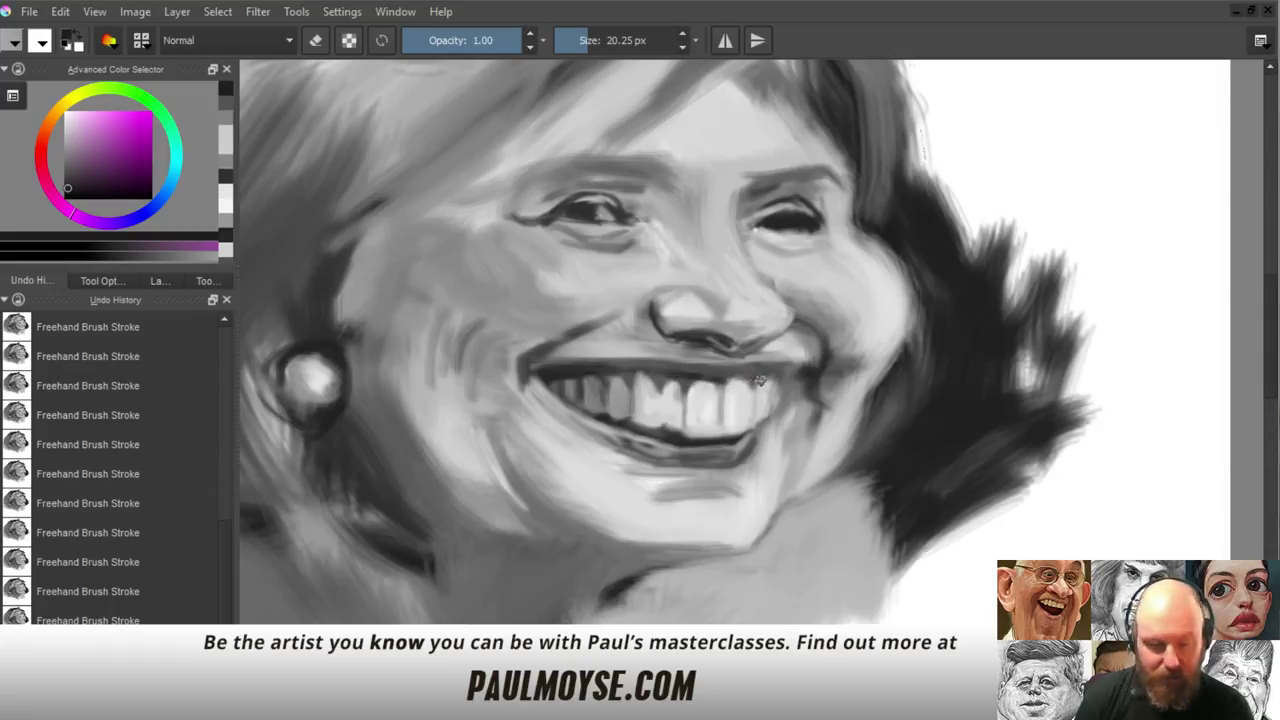
{"action": "mouse_move", "coordinate": [744, 381]}
{"action": "left_mouse_down"}
{"action": "mouse_move", "coordinate": [779, 378]}
{"action": "mouse_move", "coordinate": [695, 379]}
{"action": "left_mouse_up"}
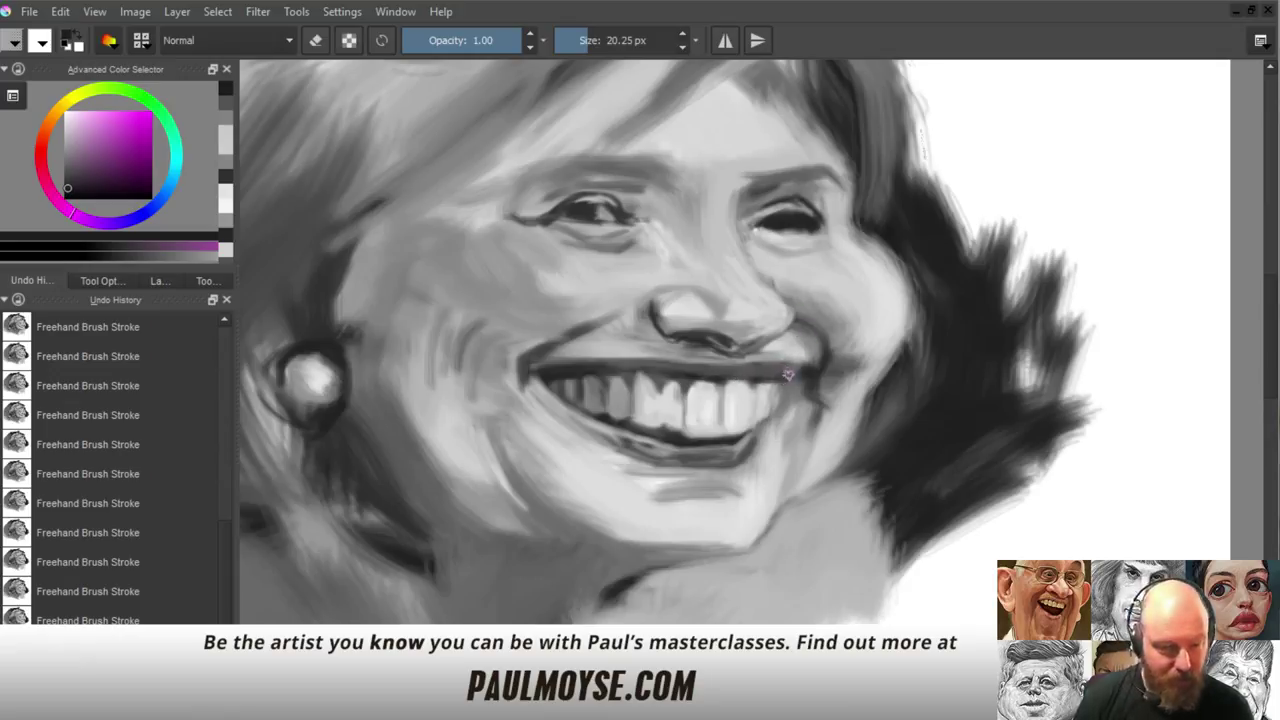
{"action": "left_click_drag", "start_coordinate": [777, 380], "coordinate": [802, 366]}
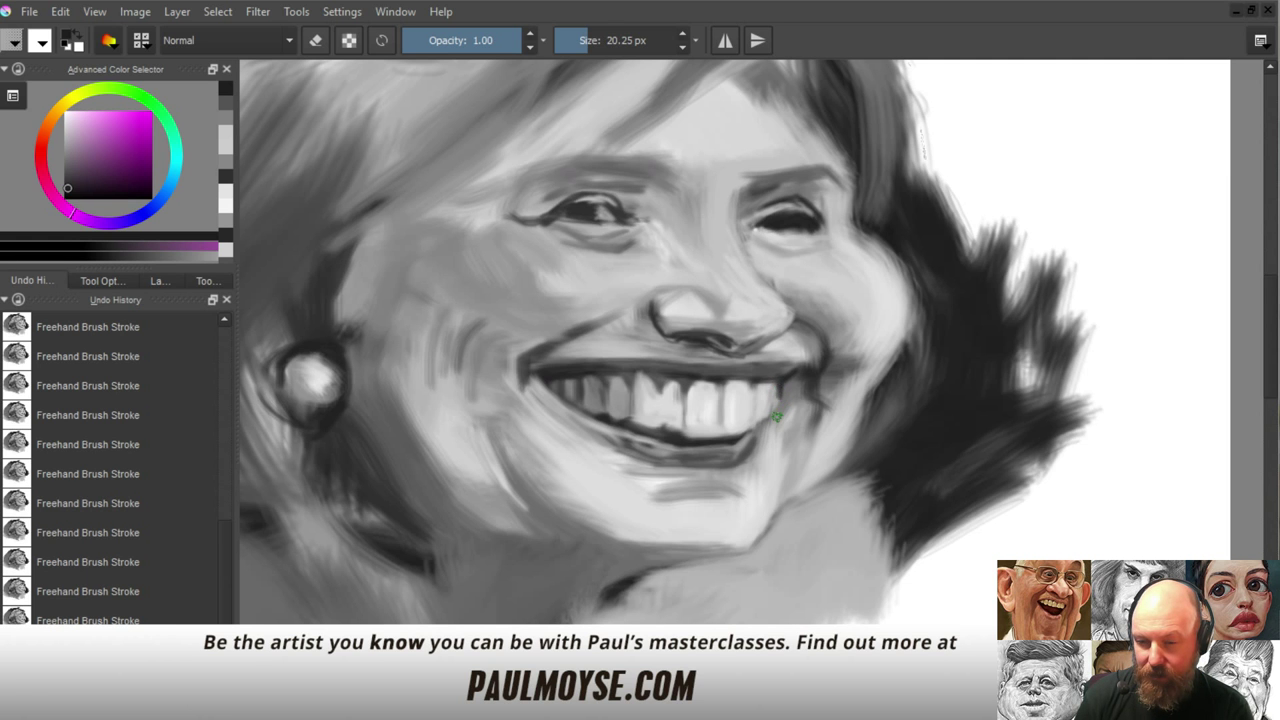
{"action": "left_click_drag", "start_coordinate": [785, 401], "coordinate": [766, 480]}
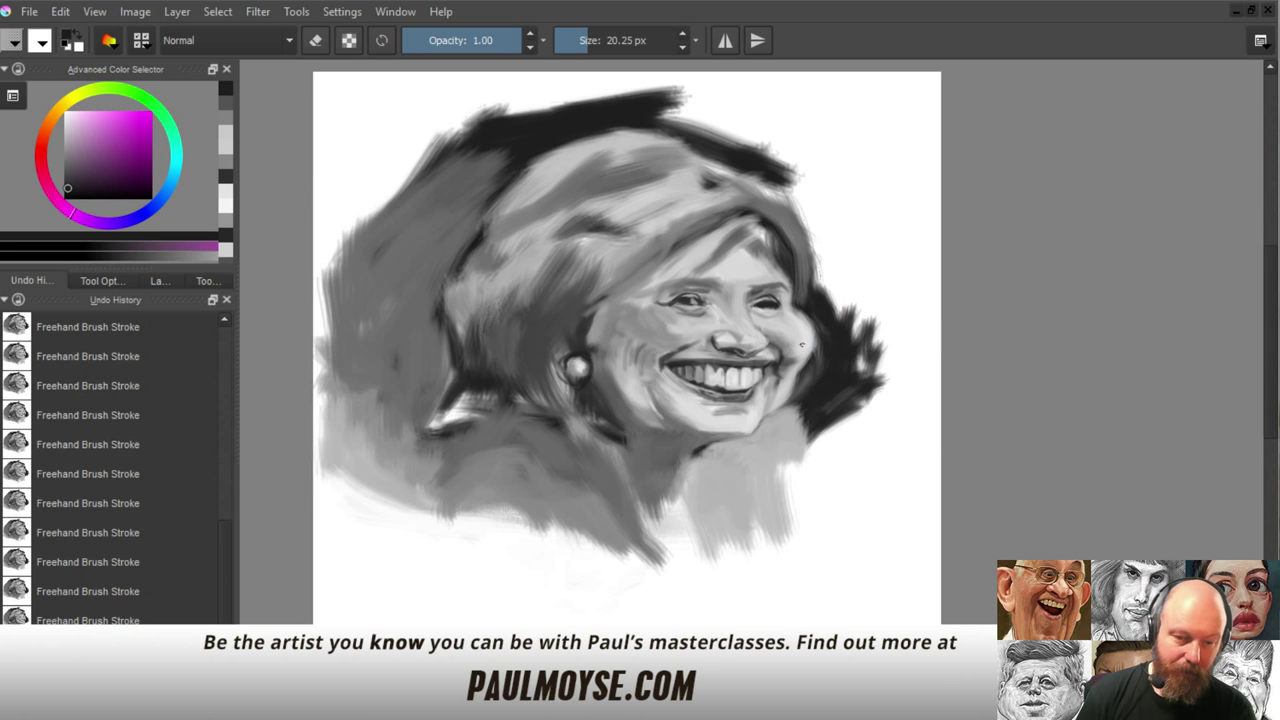
{"action": "left_click_drag", "start_coordinate": [792, 425], "coordinate": [816, 314]}
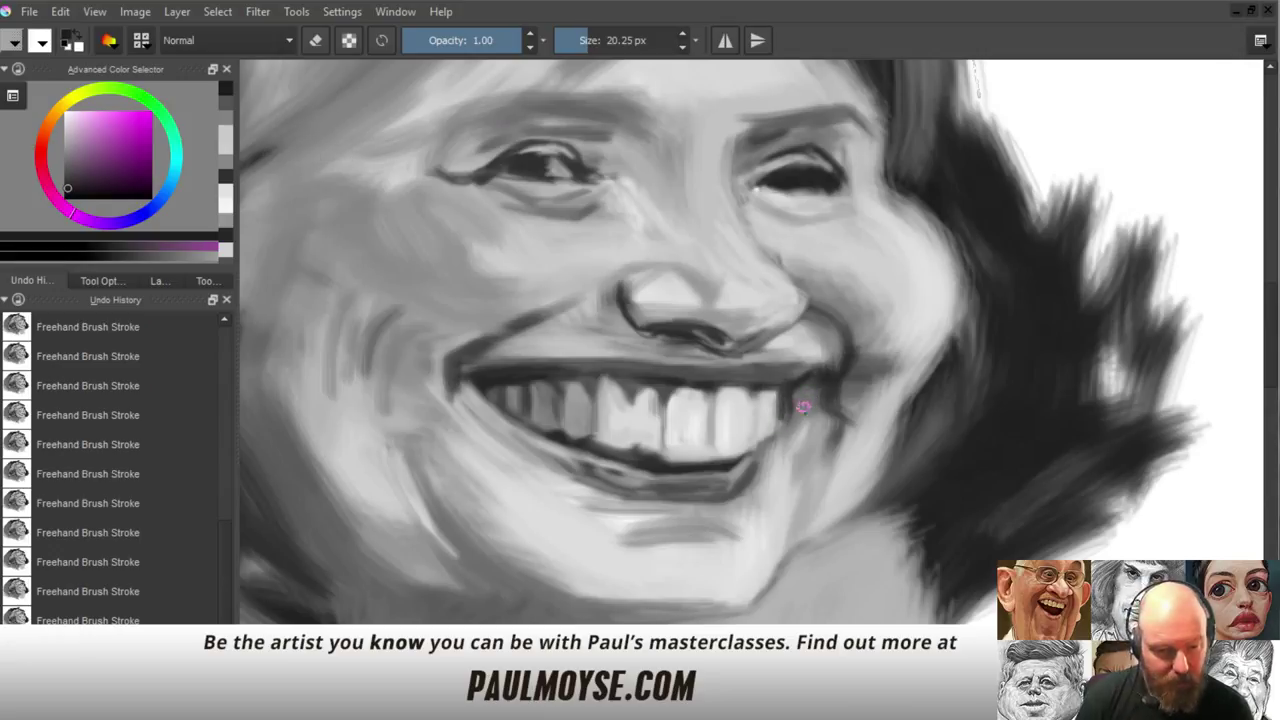
Soften the skin around the far corner of the mouth with light greys sampled beside the lips
{"action": "left_click", "coordinate": [800, 436], "text": "ctrl"}
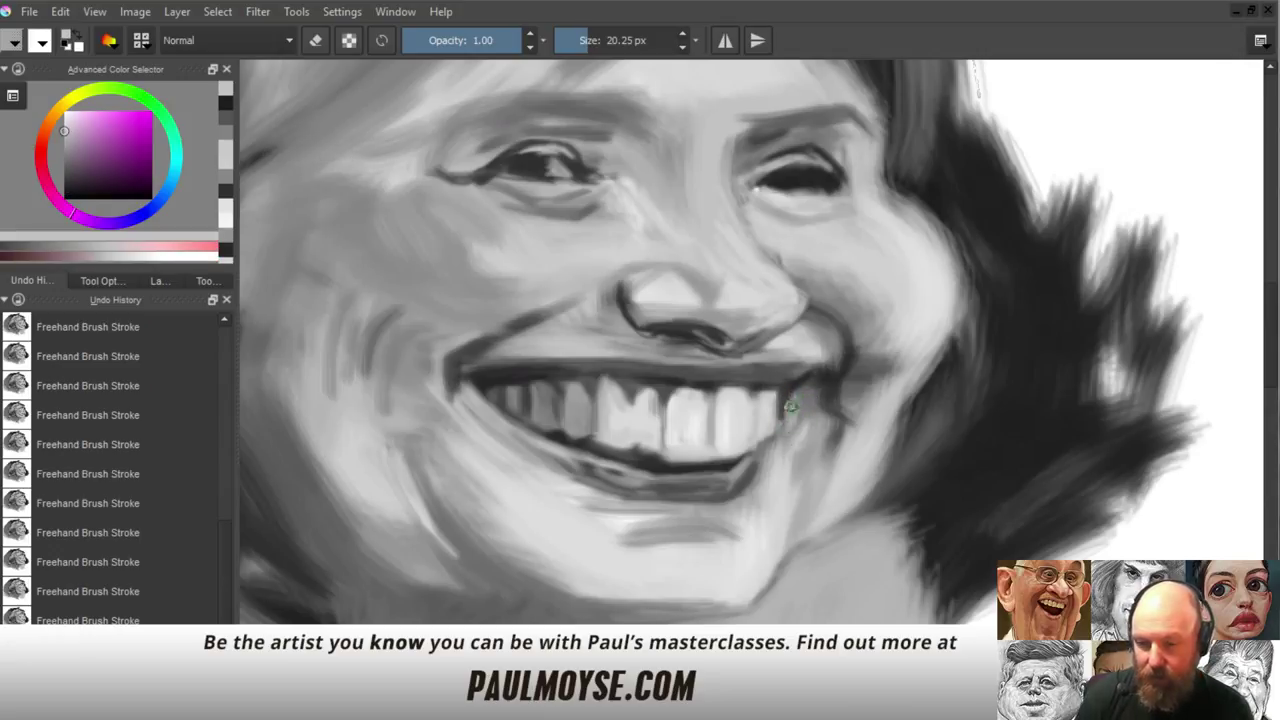
{"action": "left_click", "coordinate": [786, 440], "text": "ctrl"}
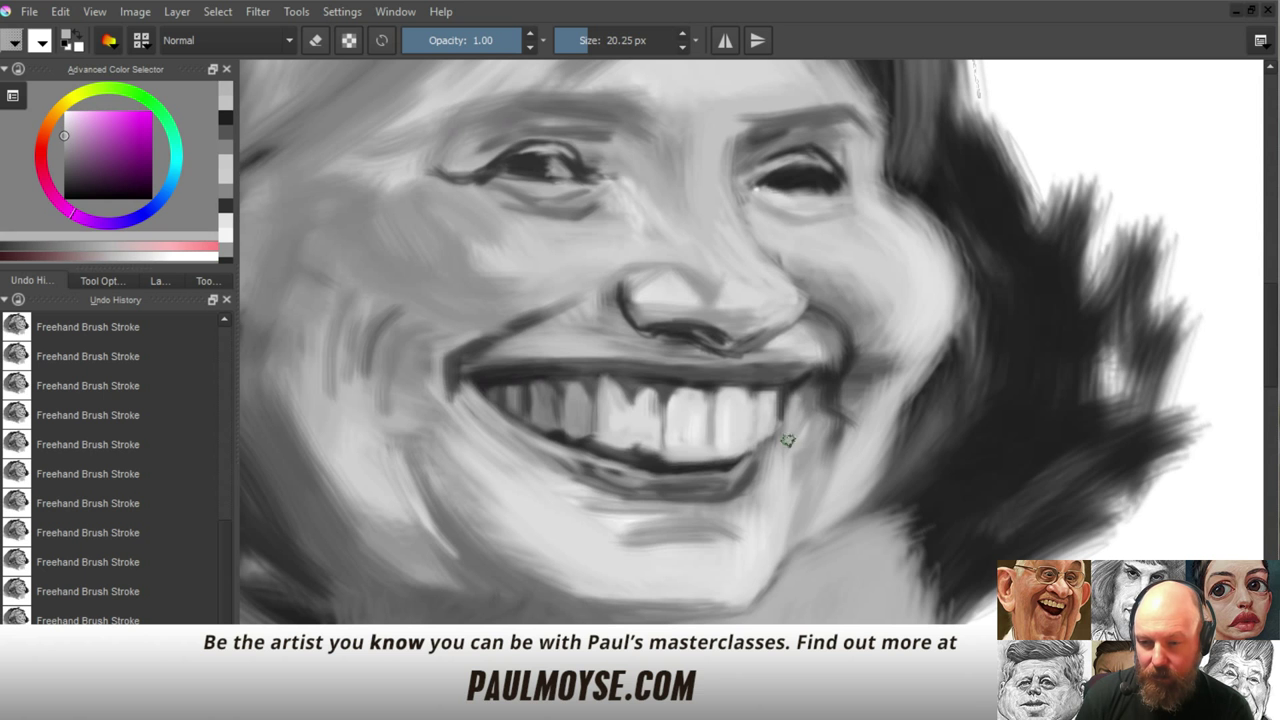
{"action": "mouse_move", "coordinate": [823, 394]}
{"action": "left_mouse_down"}
{"action": "mouse_move", "coordinate": [808, 531]}
{"action": "mouse_move", "coordinate": [823, 420]}
{"action": "left_mouse_up"}
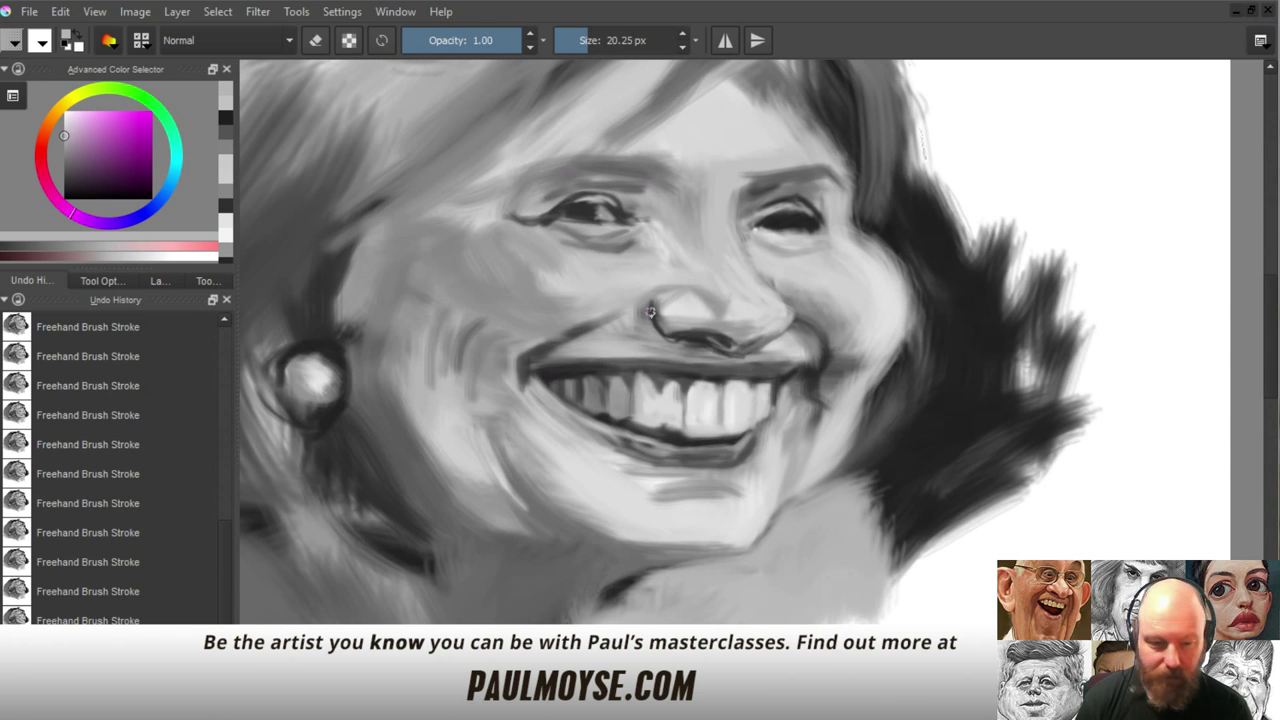
{"action": "key", "text": "ctrl+t"}
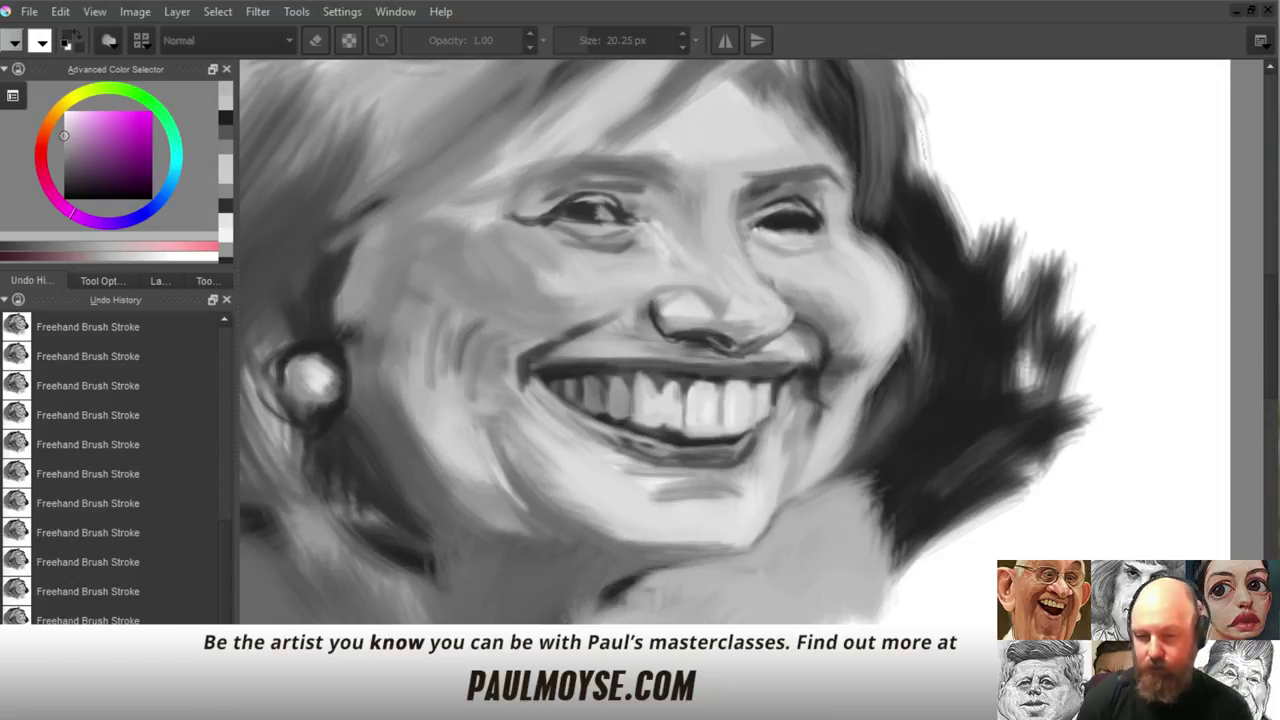
{"action": "key", "text": "b"}
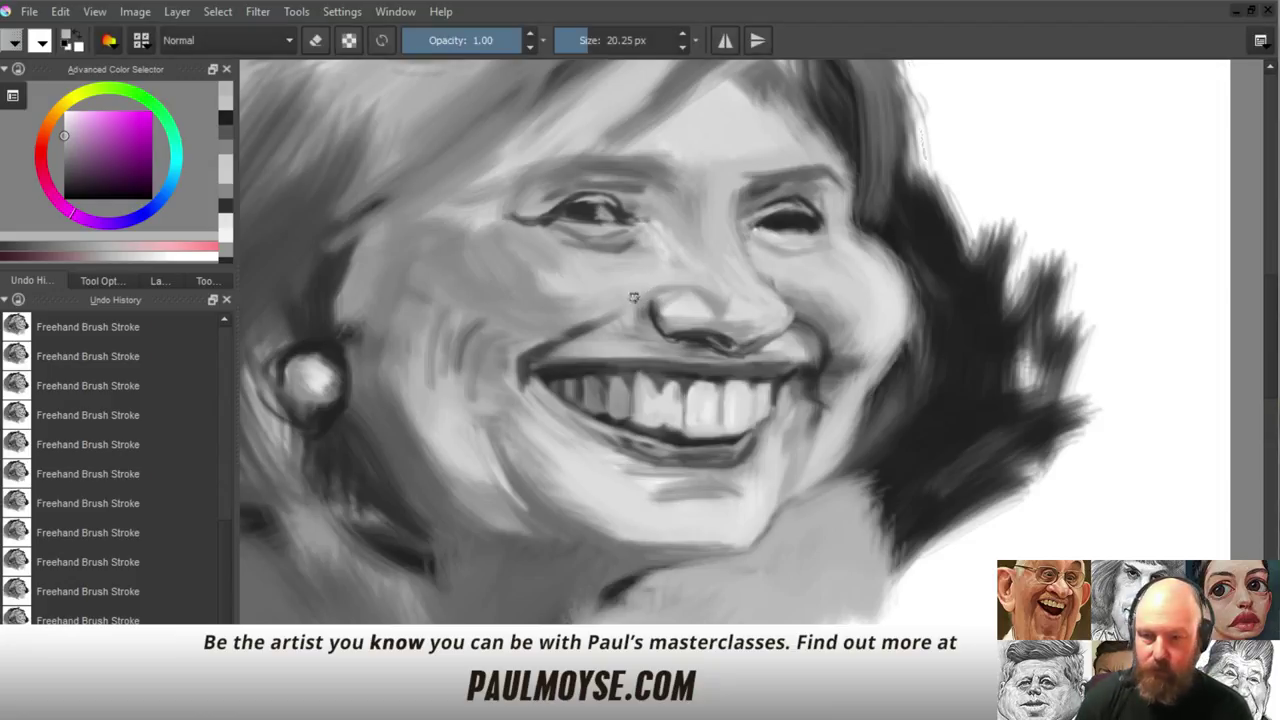
Shade the outer white and lower rim of the near eye with greys sampled from the eye
{"action": "left_click", "coordinate": [586, 206], "text": "ctrl"}
{"action": "mouse_move", "coordinate": [558, 217]}
{"action": "left_mouse_down"}
{"action": "mouse_move", "coordinate": [596, 220]}
{"action": "mouse_move", "coordinate": [583, 226]}
{"action": "left_mouse_up"}
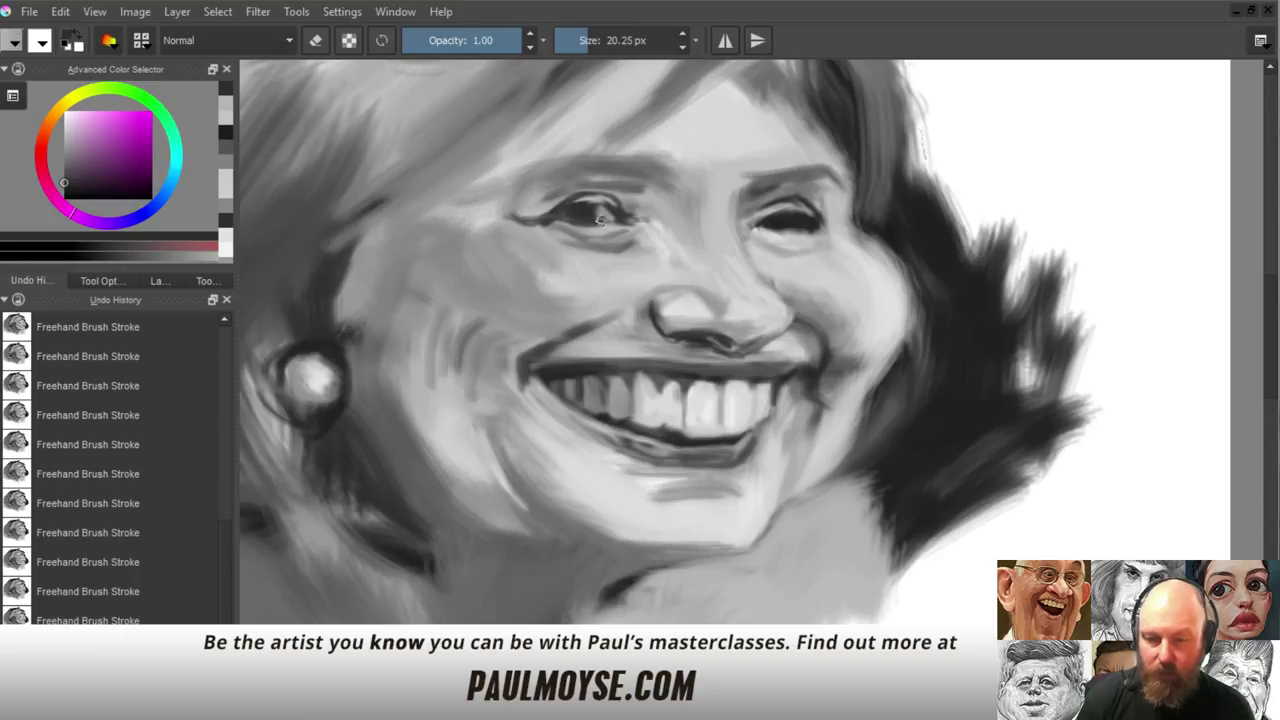
{"action": "left_click", "coordinate": [588, 229], "text": "ctrl"}
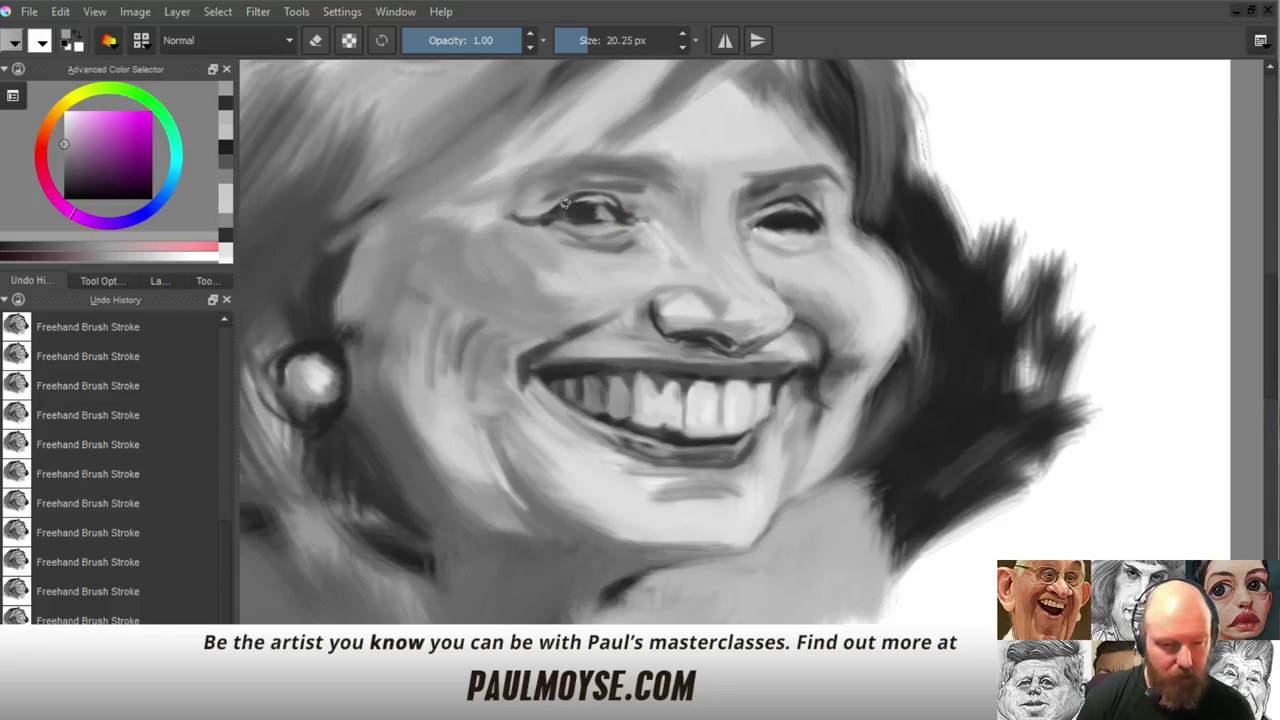
Strengthen the near eye's upper lash line and darken its iris with near-black and a slightly lighter dark grey
{"action": "left_click", "coordinate": [931, 234], "text": "ctrl"}
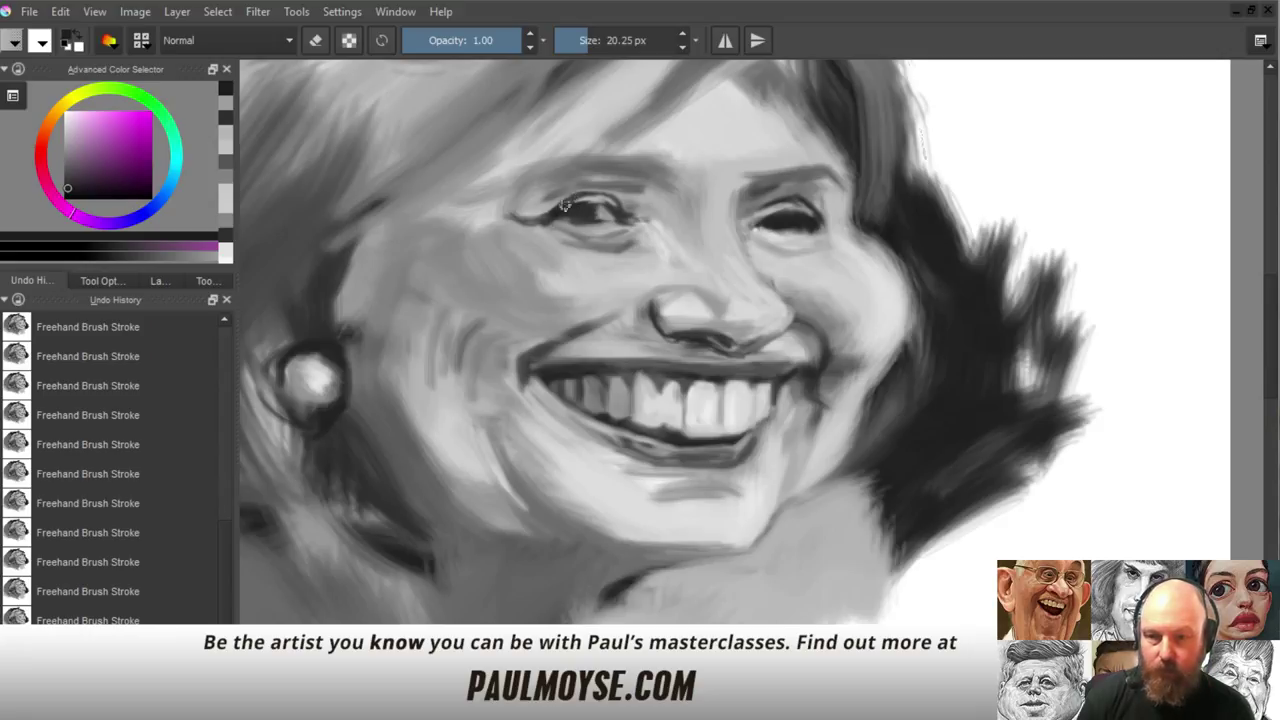
{"action": "left_click_drag", "start_coordinate": [567, 202], "coordinate": [598, 197]}
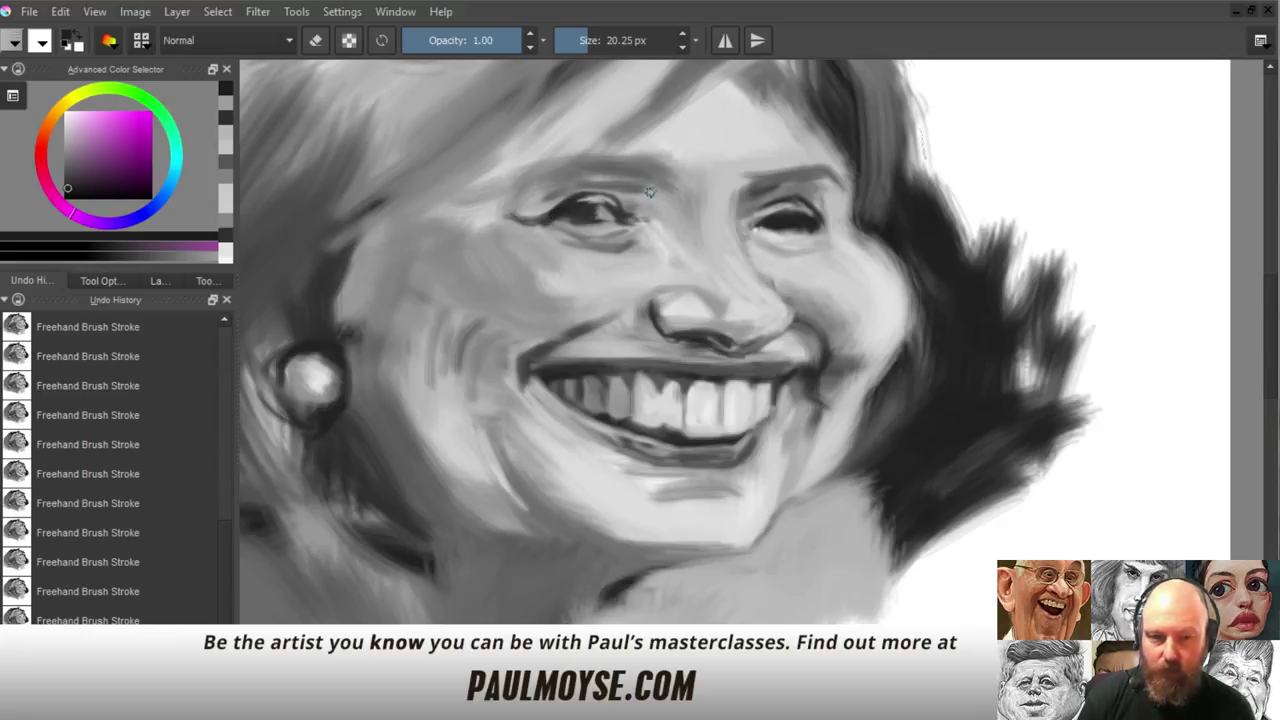
{"action": "left_click", "coordinate": [67, 183]}
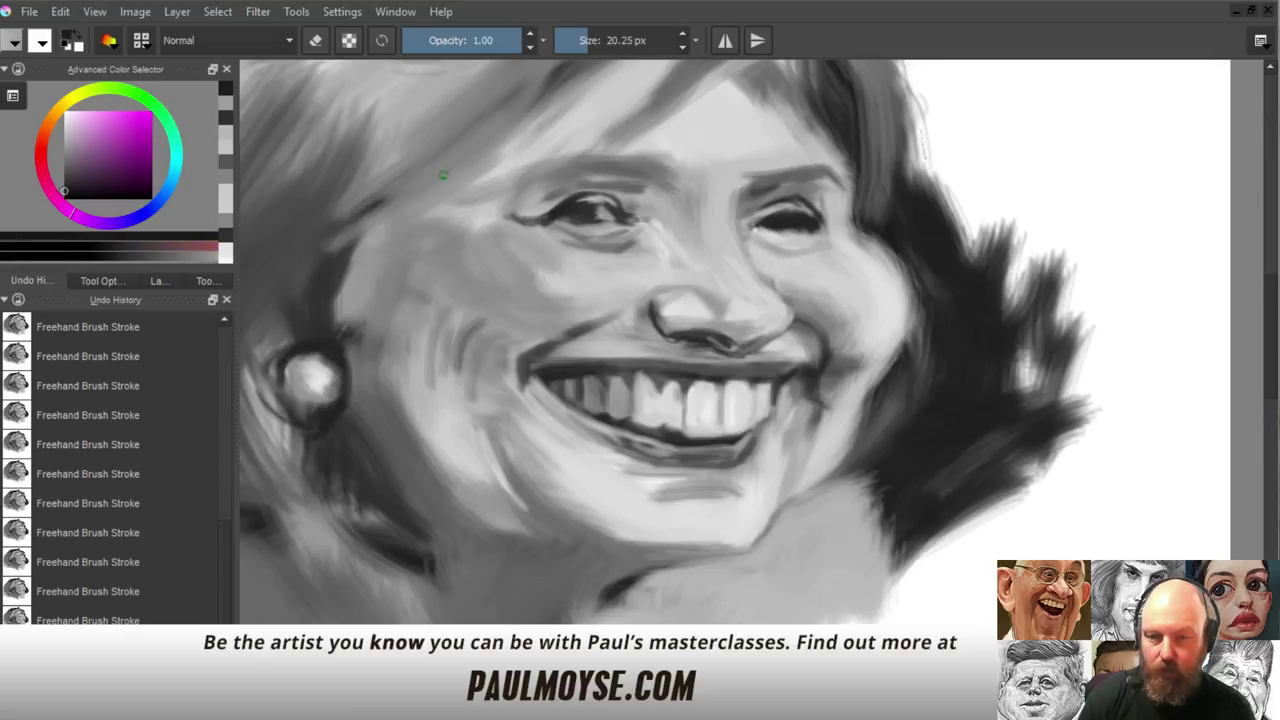
{"action": "left_click_drag", "start_coordinate": [576, 210], "coordinate": [626, 220]}
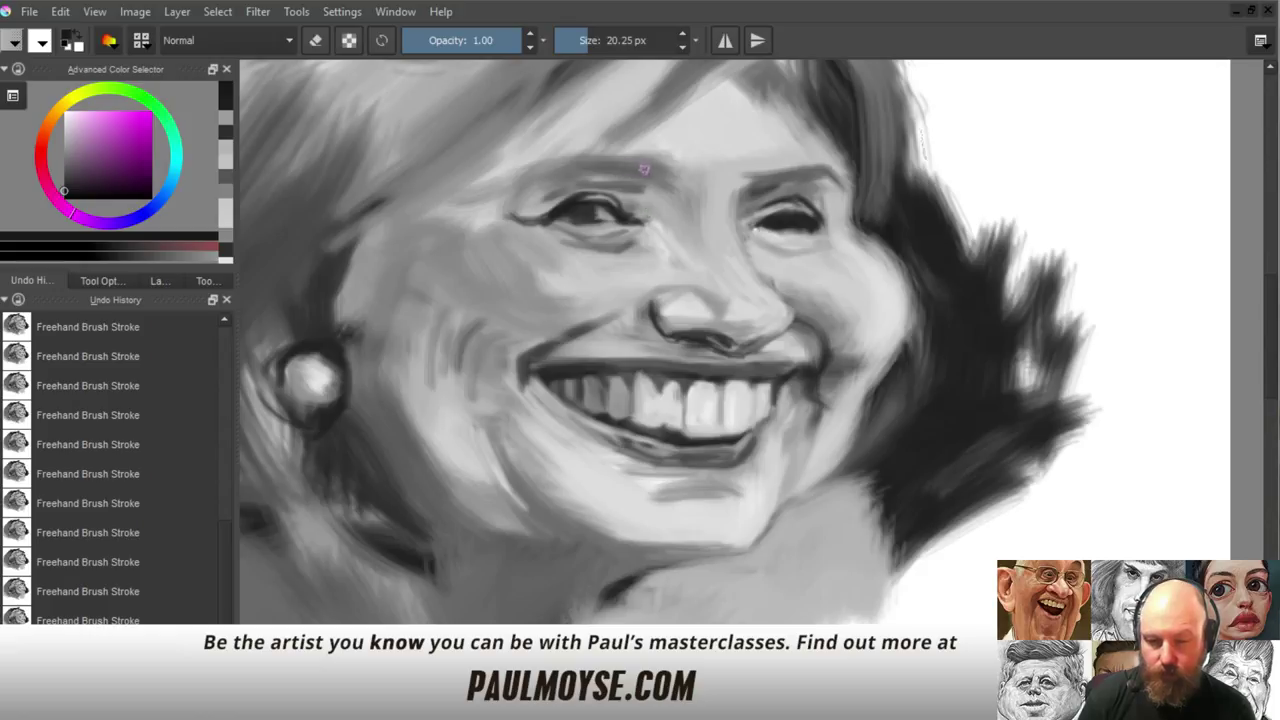
Build up the near eye's upper lid and lashes with mid and dark greys sampled around the eye
{"action": "left_click", "coordinate": [621, 218], "text": "ctrl"}
{"action": "left_click", "coordinate": [598, 226], "text": "ctrl"}
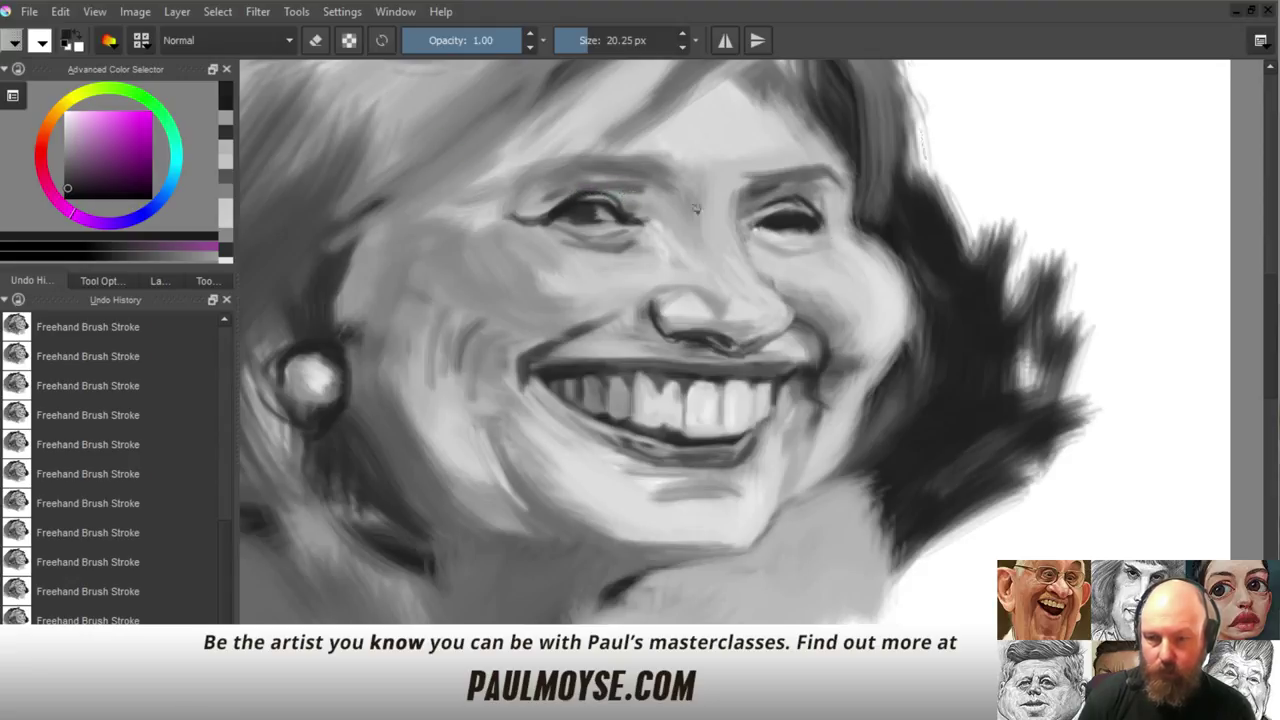
{"action": "left_click", "coordinate": [620, 199], "text": "ctrl"}
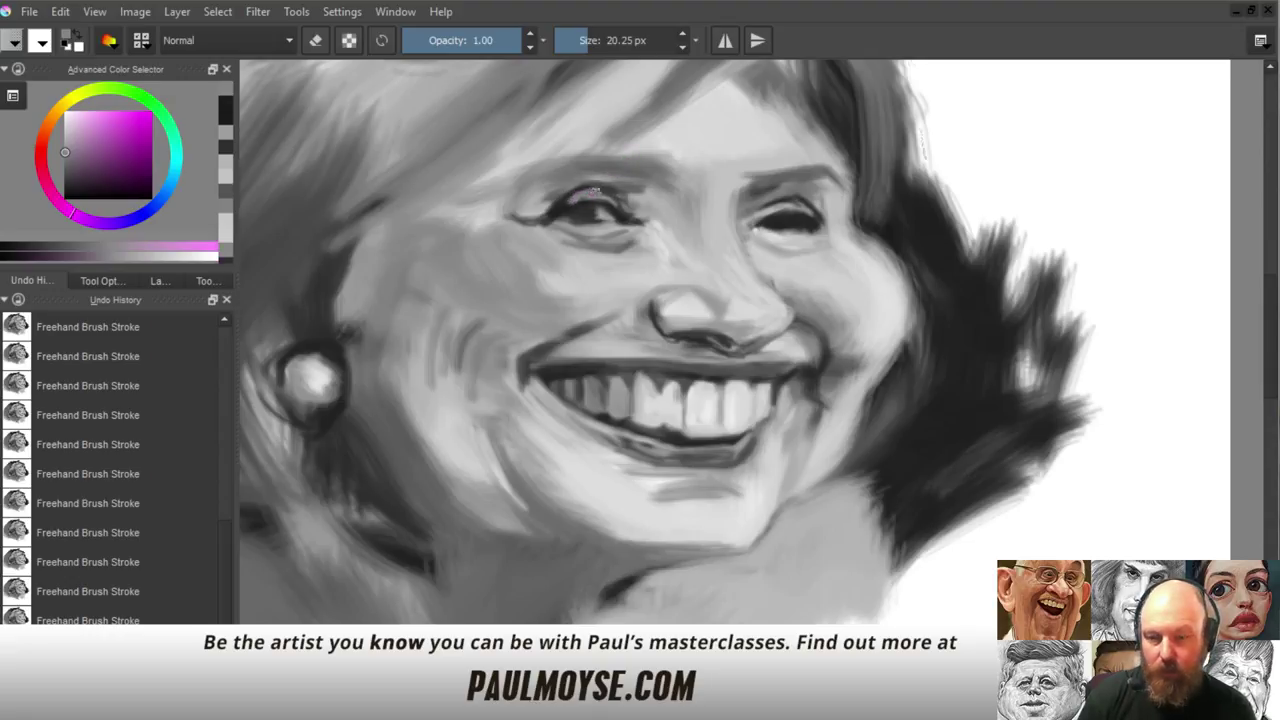
{"action": "left_click", "coordinate": [584, 207], "text": "ctrl"}
{"action": "left_click_drag", "start_coordinate": [580, 208], "coordinate": [600, 204]}
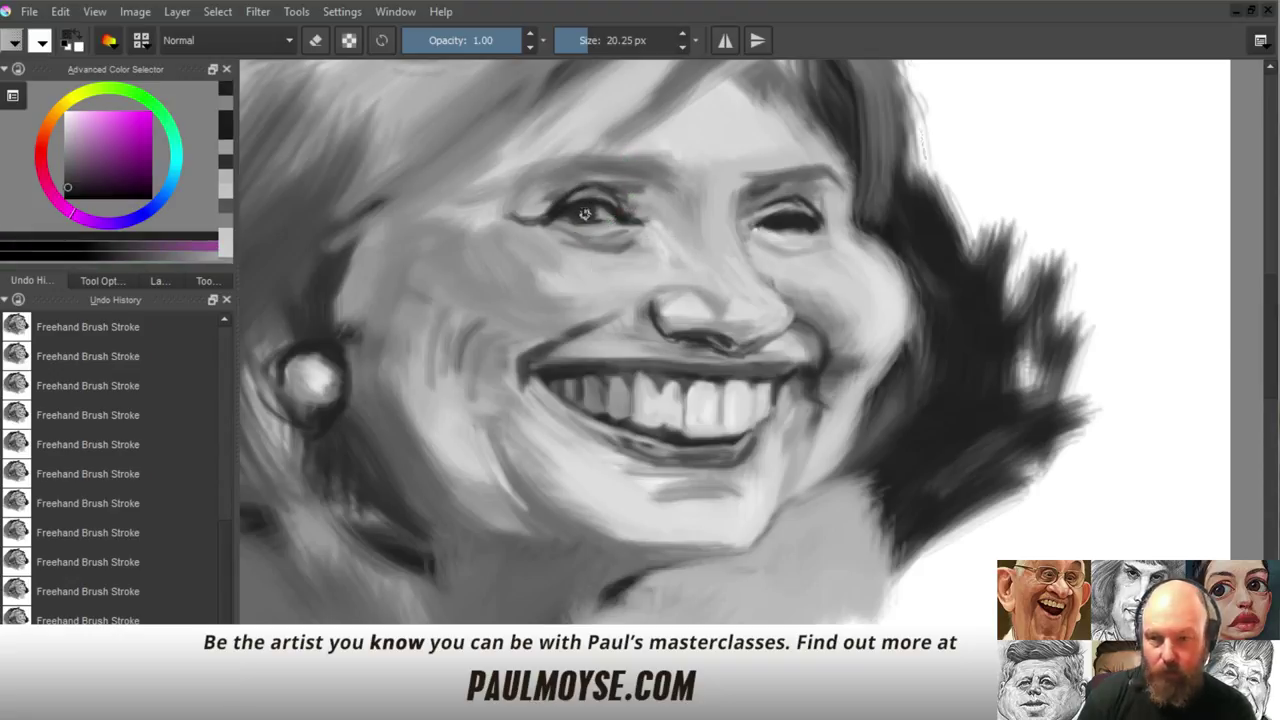
Reshape the near eye's iris, painting it mid-grey around a dark pupil with tones sampled from the eye
{"action": "left_click", "coordinate": [593, 224], "text": "ctrl"}
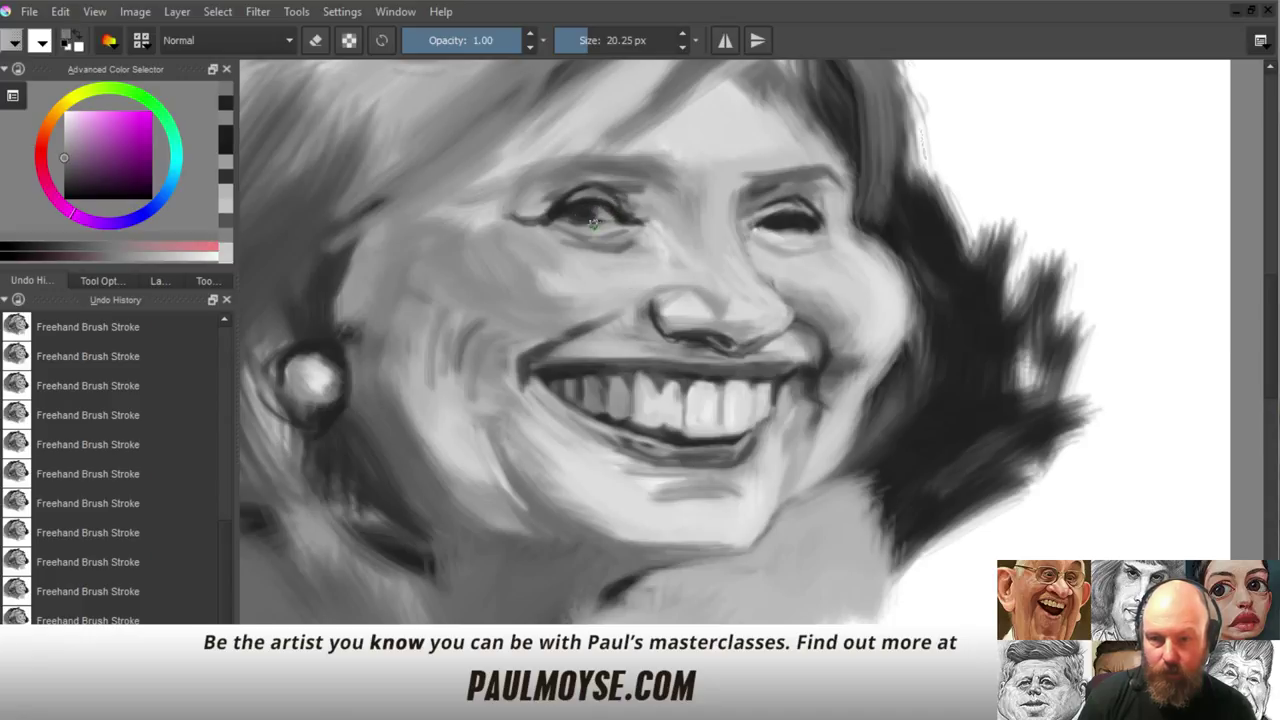
{"action": "left_click", "coordinate": [608, 200], "text": "ctrl"}
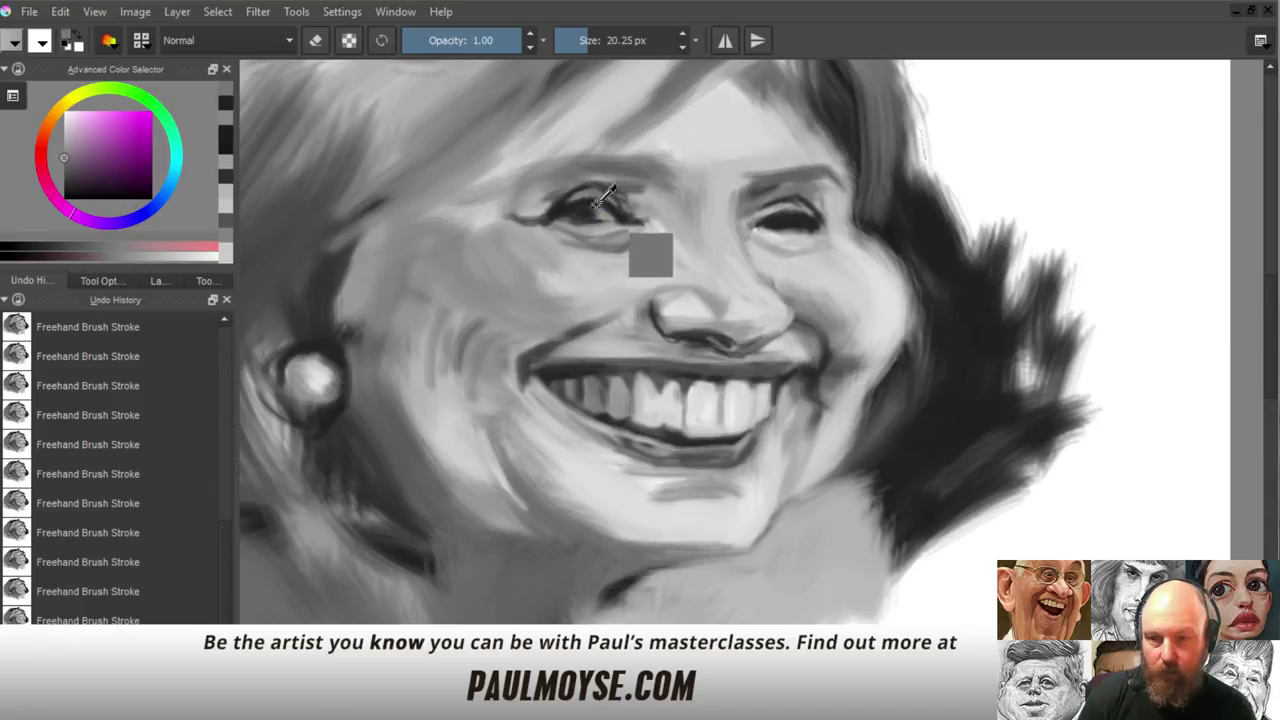
{"action": "left_click_drag", "start_coordinate": [597, 205], "coordinate": [594, 214]}
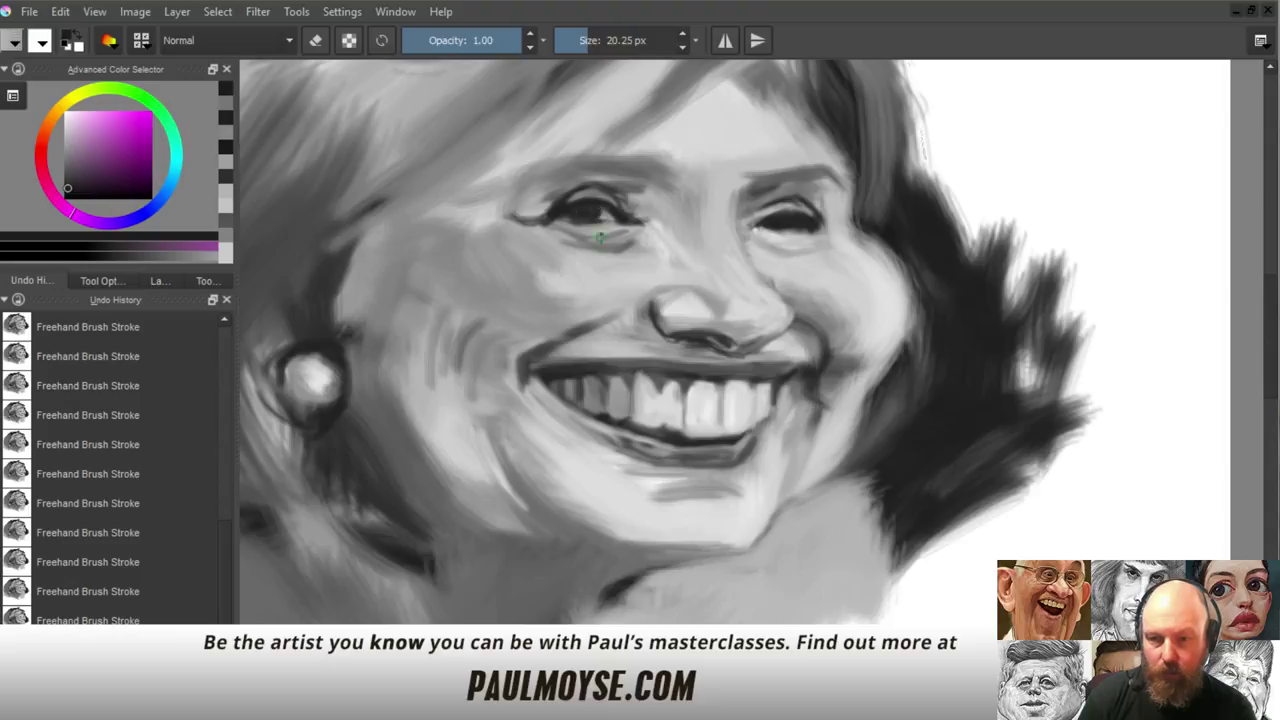
{"action": "left_click", "coordinate": [599, 237], "text": "ctrl"}
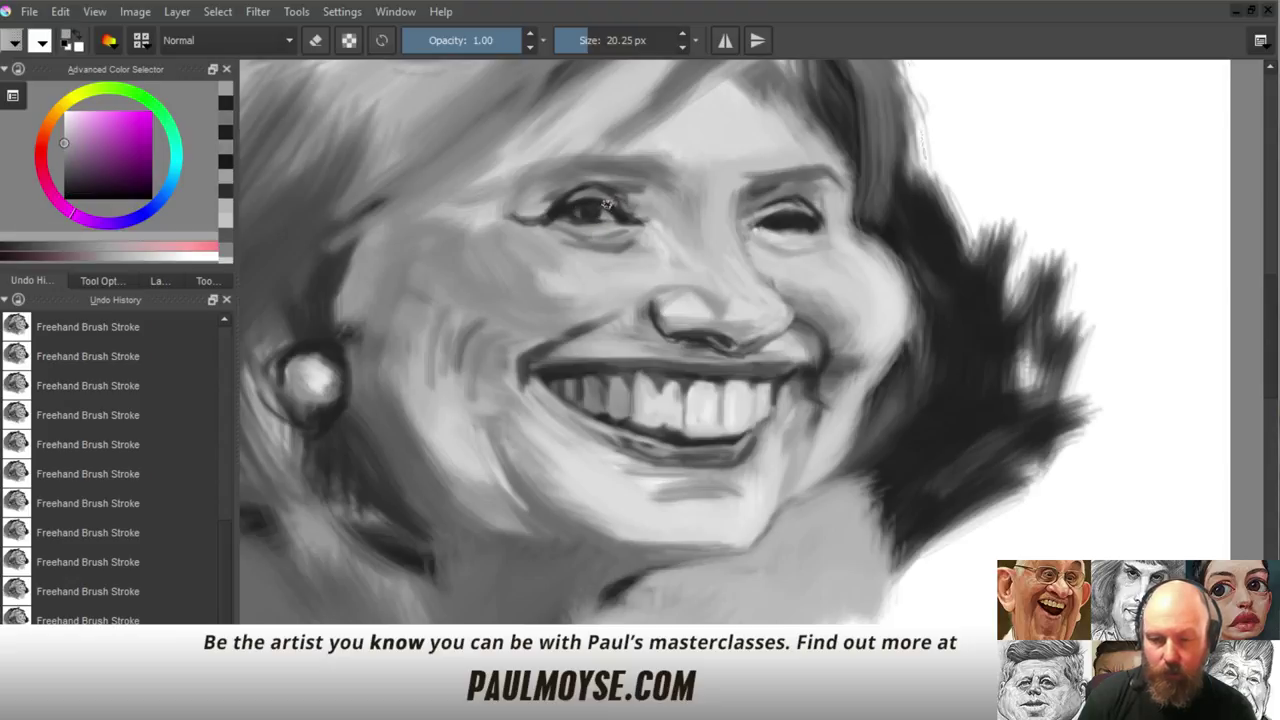
{"action": "left_click", "coordinate": [592, 213], "text": "ctrl"}
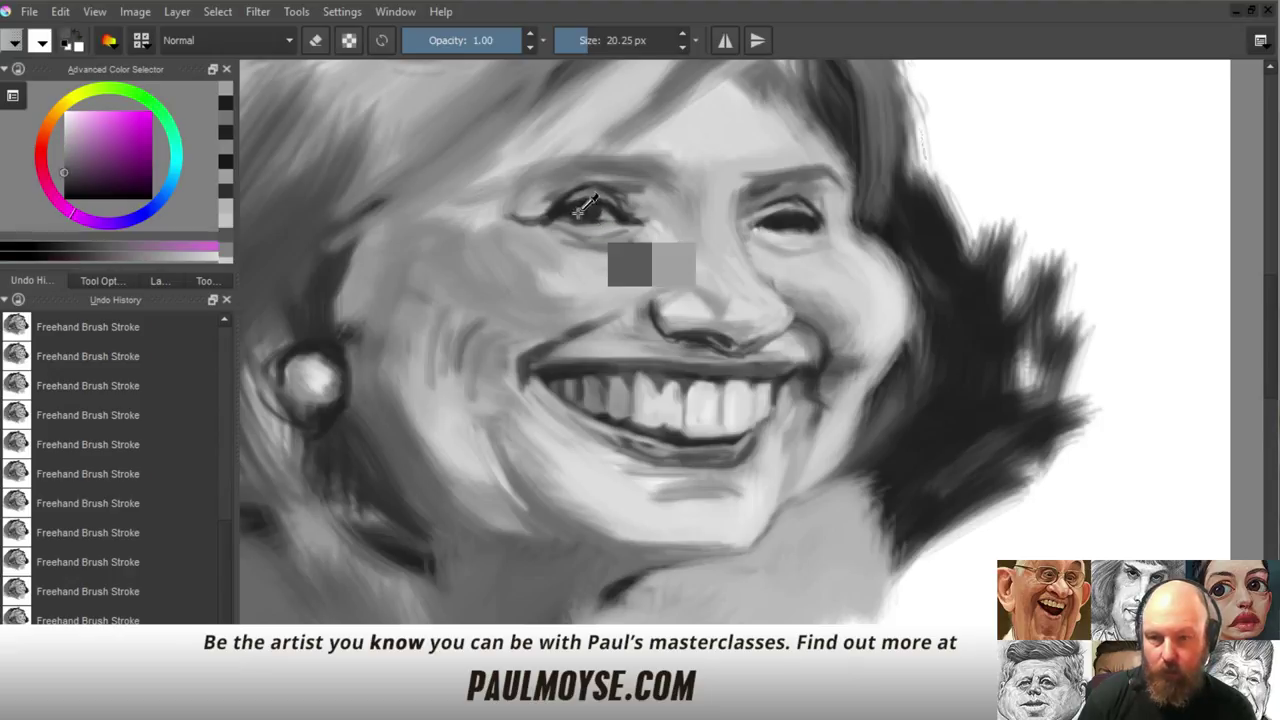
{"action": "left_click_drag", "start_coordinate": [583, 212], "coordinate": [594, 210]}
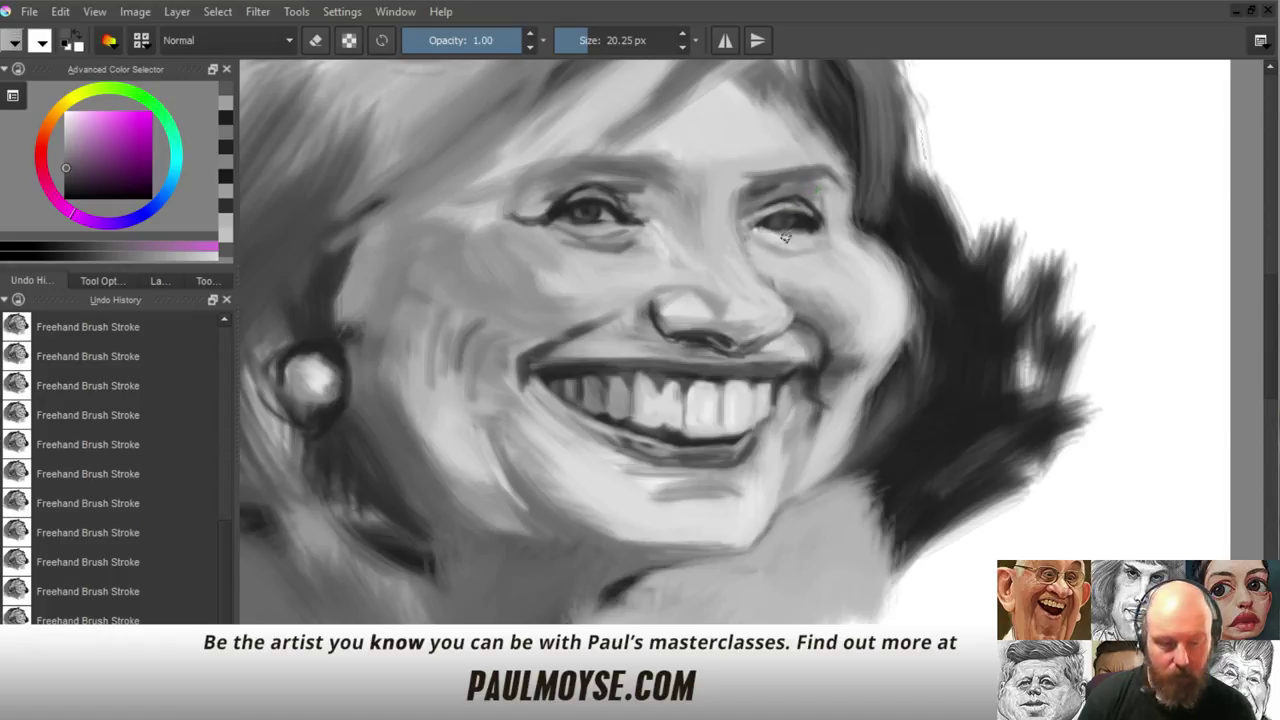
Define the far eye's iris, outer corner and upper lash line with sampled light, mid and dark greys
{"action": "left_click", "coordinate": [798, 240], "text": "ctrl"}
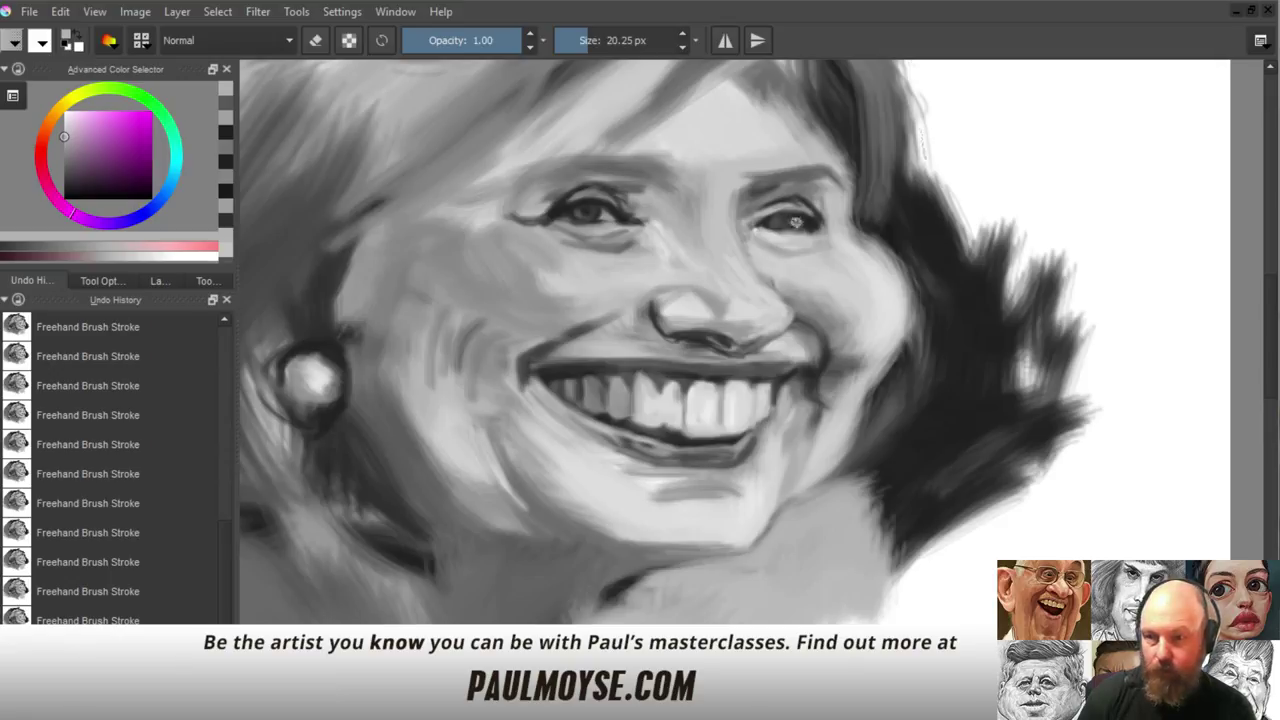
{"action": "left_click", "coordinate": [800, 218], "text": "ctrl"}
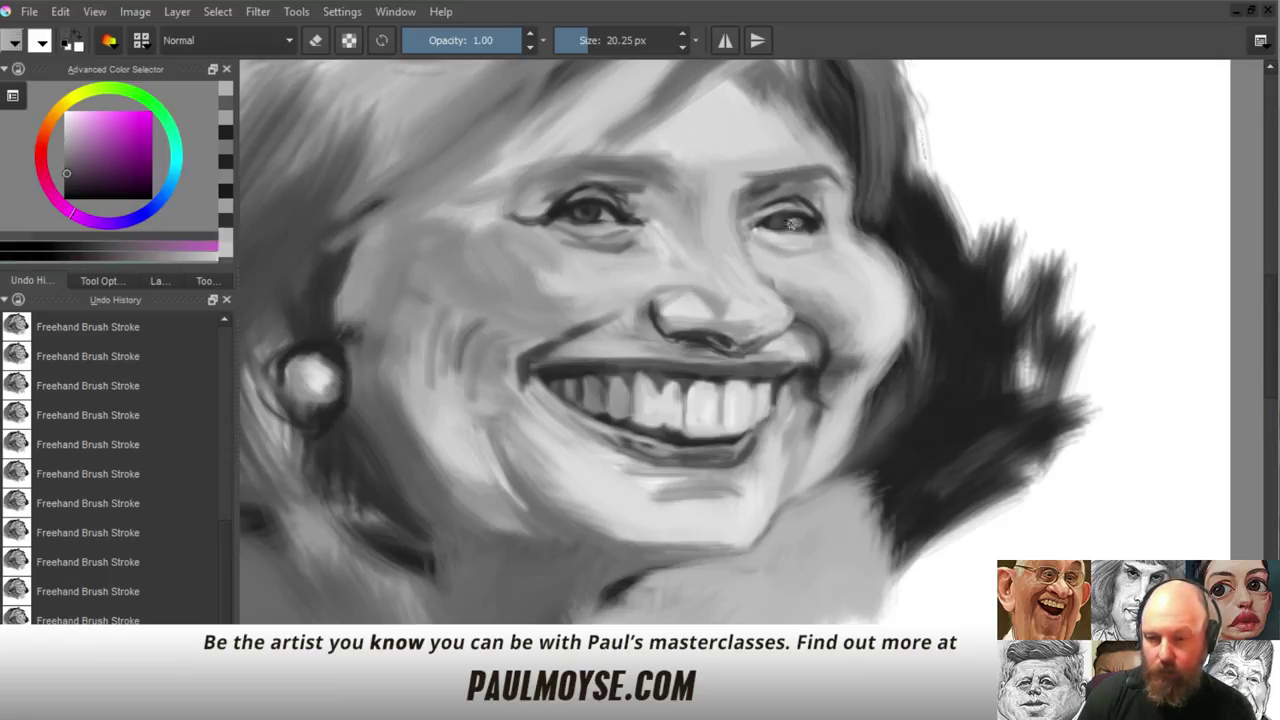
{"action": "left_click", "coordinate": [807, 220], "text": "ctrl"}
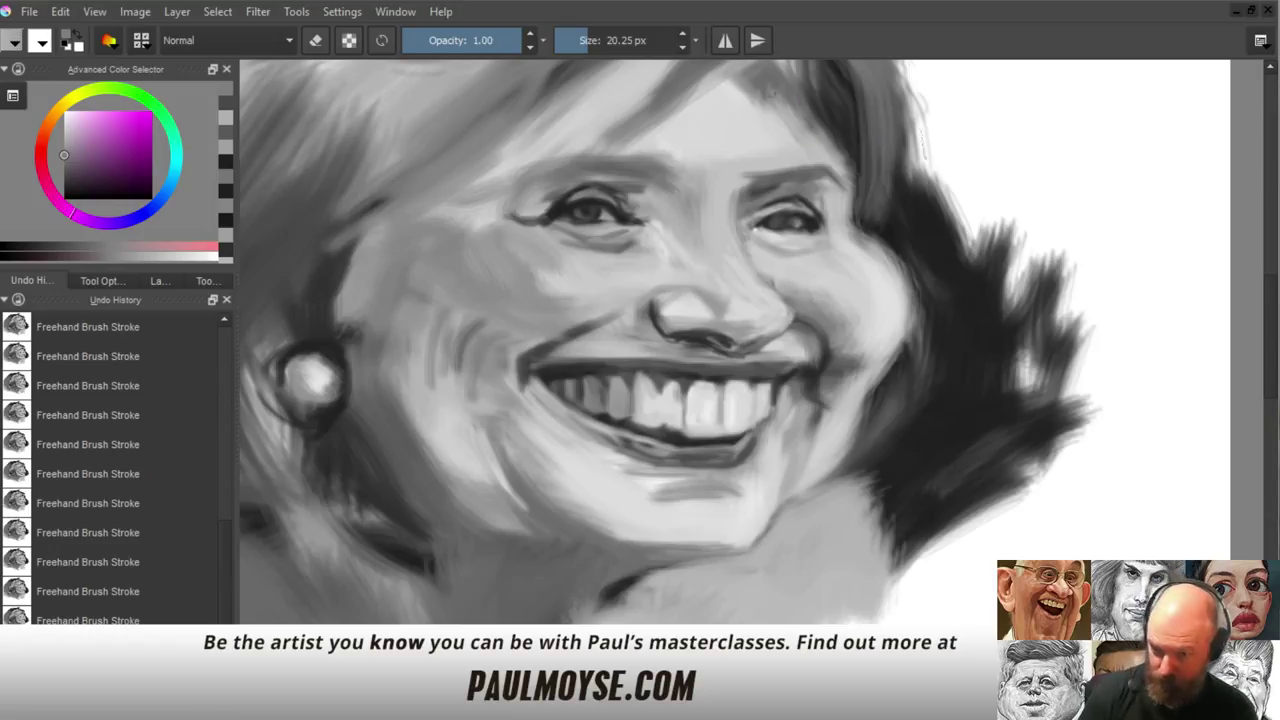
{"action": "mouse_move", "coordinate": [812, 214]}
{"action": "left_mouse_down"}
{"action": "mouse_move", "coordinate": [933, 214]}
{"action": "mouse_move", "coordinate": [815, 208]}
{"action": "mouse_move", "coordinate": [821, 222]}
{"action": "left_mouse_up"}
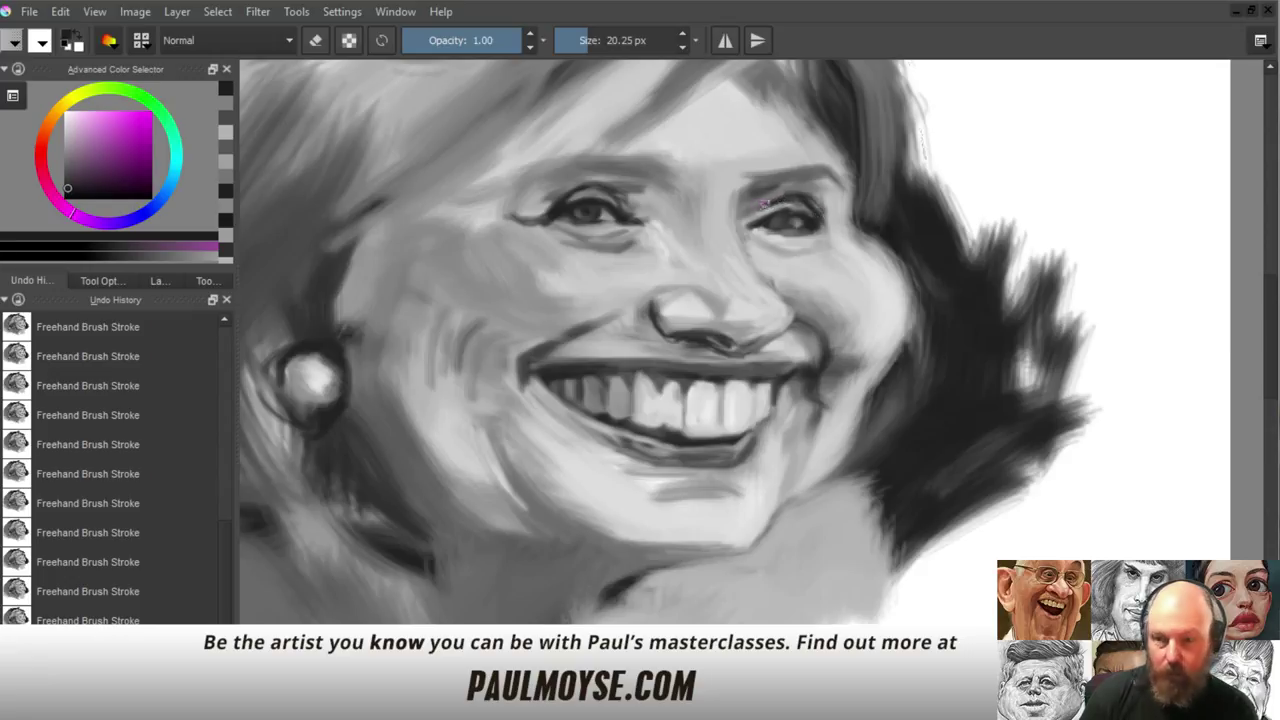
Lighten the far eye's upper lid with white and light tones, blending it towards the eyebrow with sampled greys
{"action": "left_click", "coordinate": [825, 203], "text": "ctrl"}
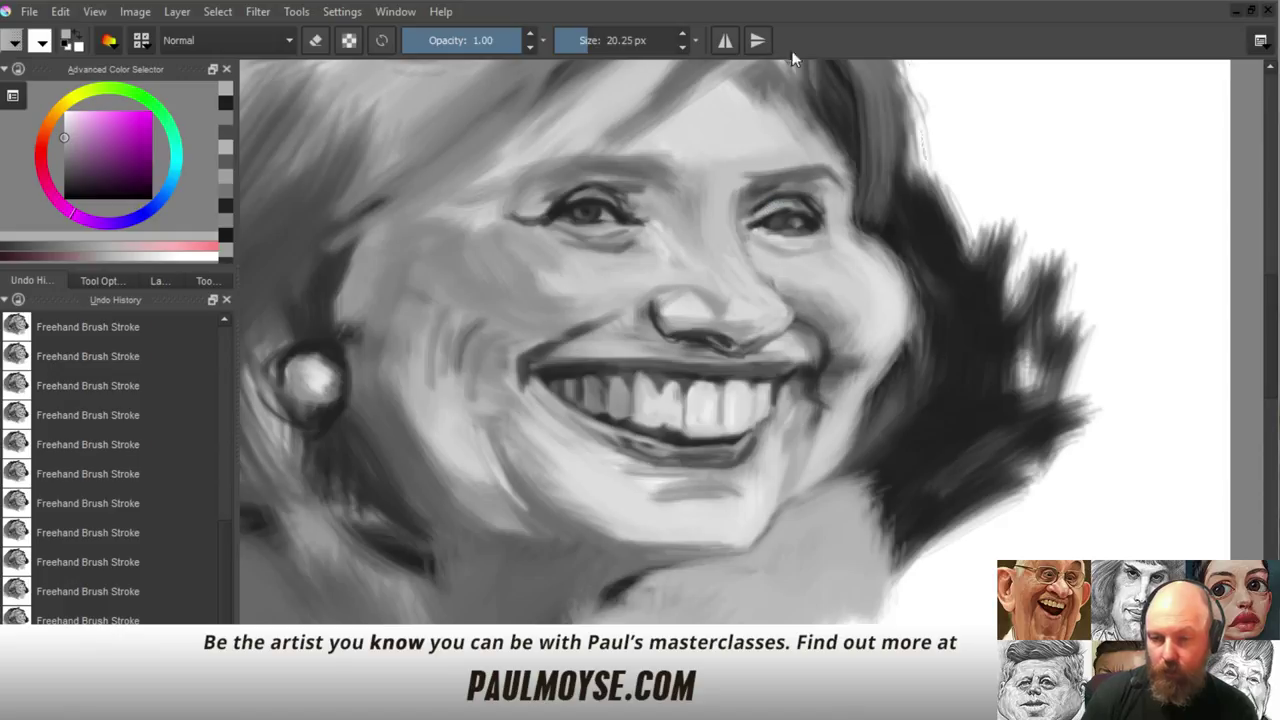
{"action": "left_click", "coordinate": [846, 266], "text": "ctrl"}
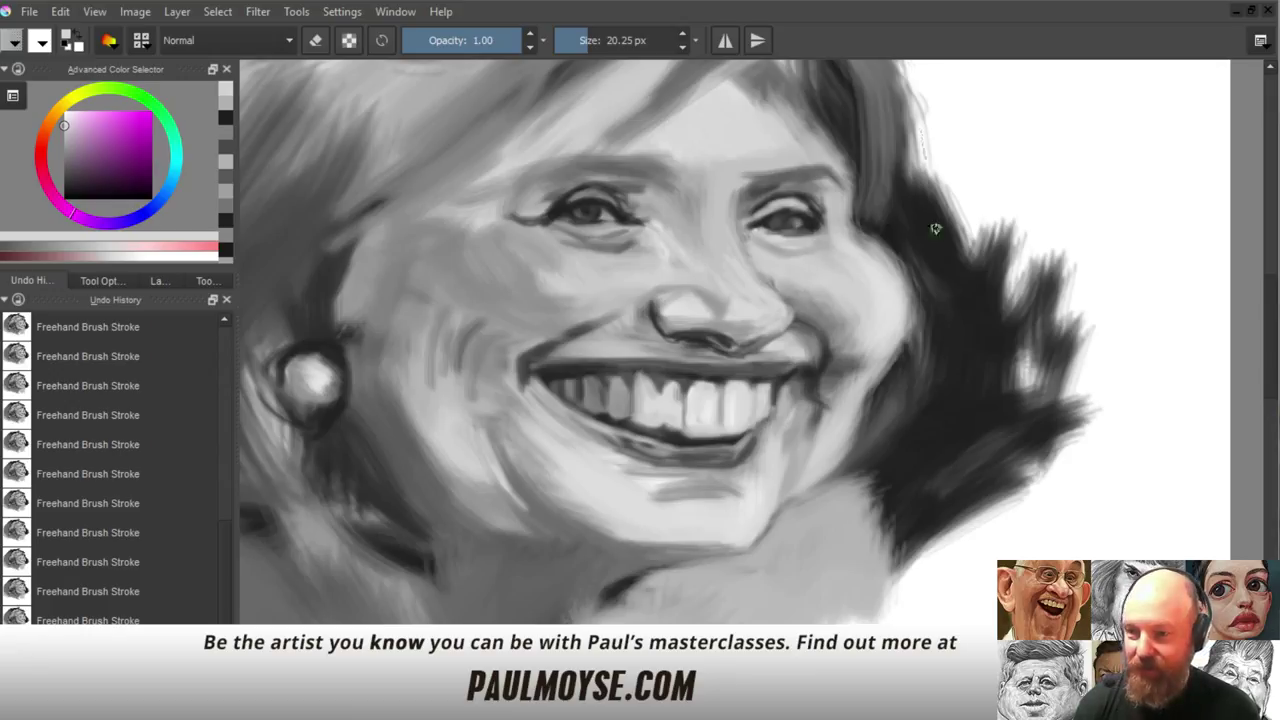
{"action": "left_click", "coordinate": [1030, 166], "text": "ctrl"}
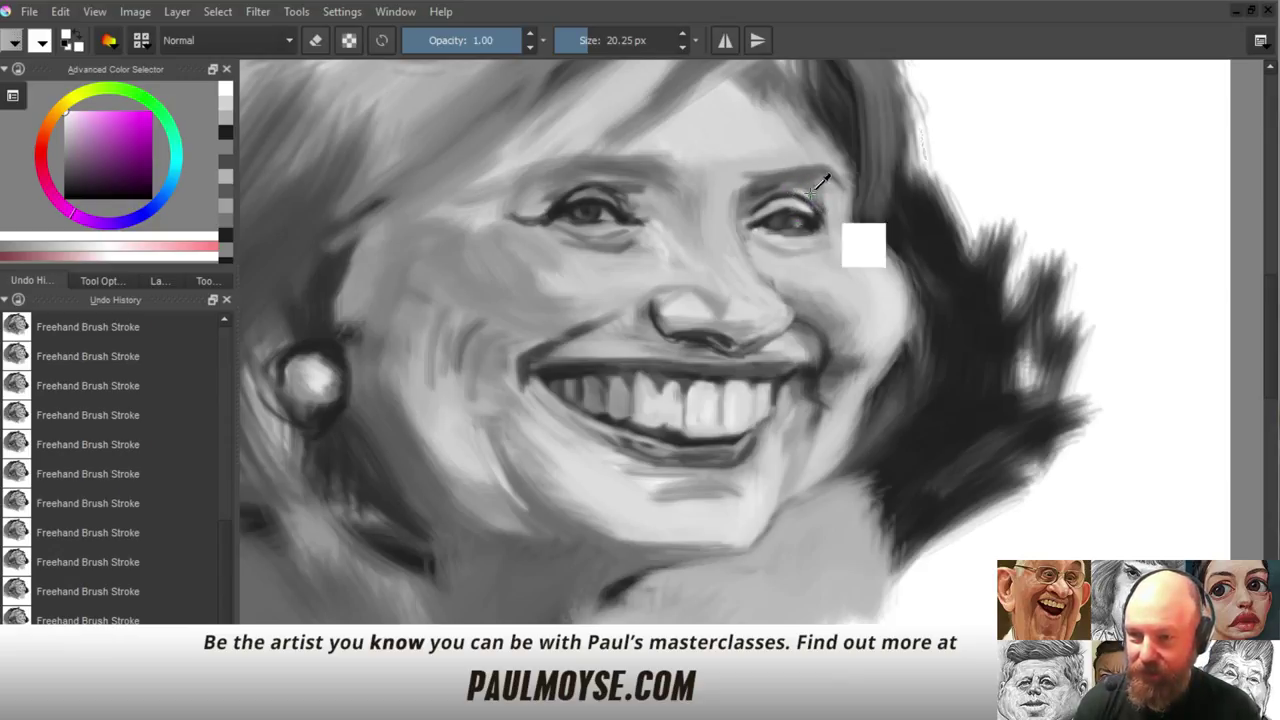
{"action": "left_click", "coordinate": [818, 203], "text": "ctrl"}
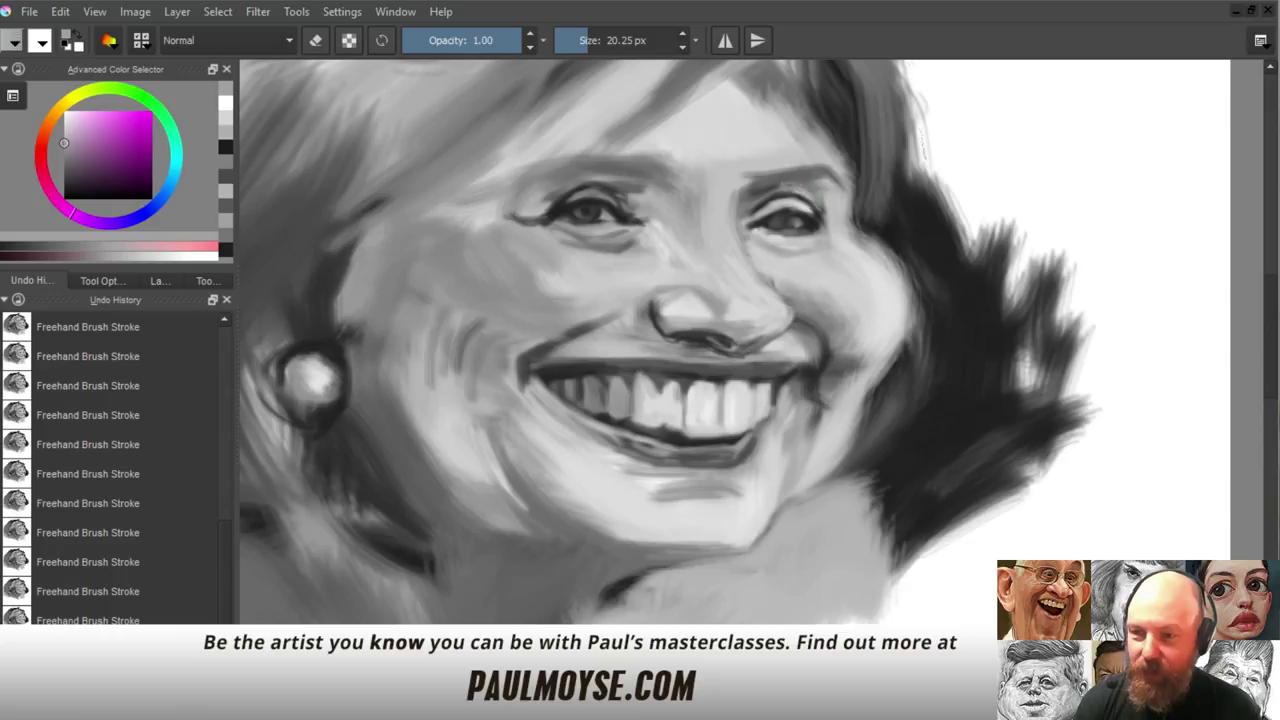
{"action": "left_click", "coordinate": [784, 199], "text": "ctrl"}
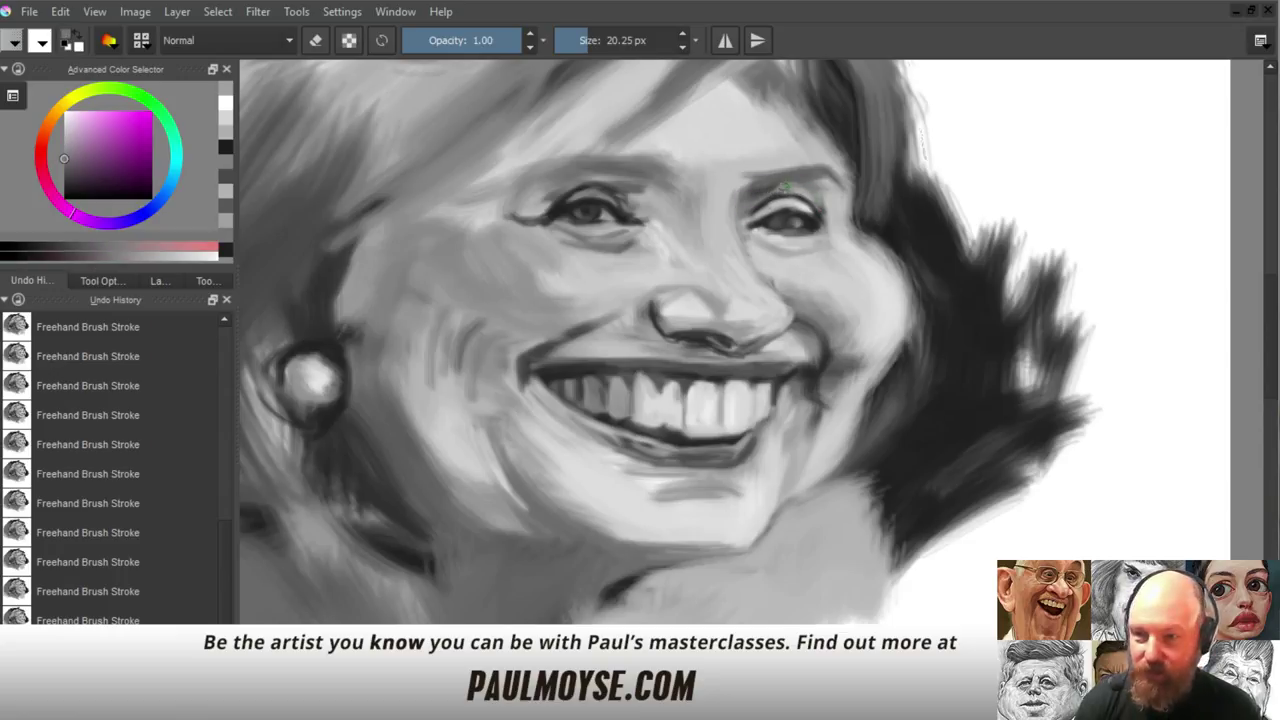
{"action": "left_click_drag", "start_coordinate": [785, 187], "coordinate": [768, 191]}
Define the far eye's upper lid crease with near-black sampled from the dark hair and greys sampled from the lid
{"action": "left_click", "coordinate": [904, 208], "text": "ctrl"}
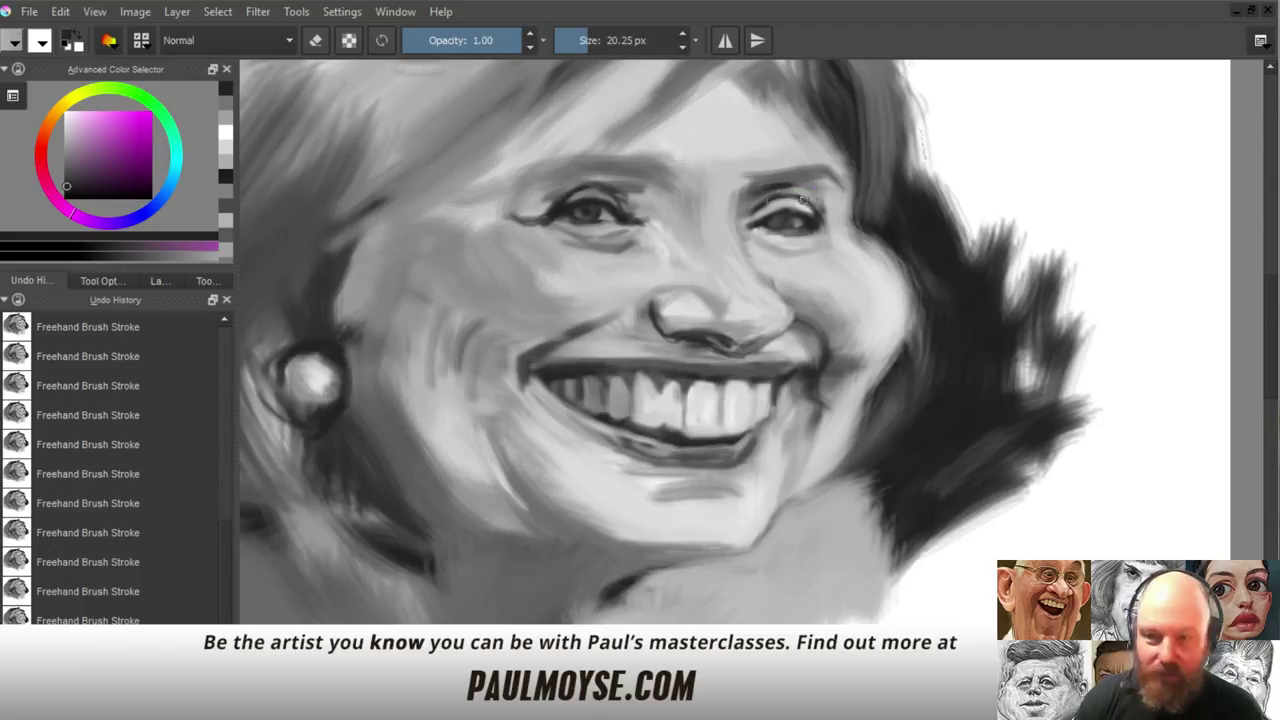
{"action": "left_click", "coordinate": [787, 192], "text": "ctrl"}
{"action": "left_click", "coordinate": [782, 187], "text": "ctrl"}
{"action": "left_click_drag", "start_coordinate": [782, 187], "coordinate": [813, 195]}
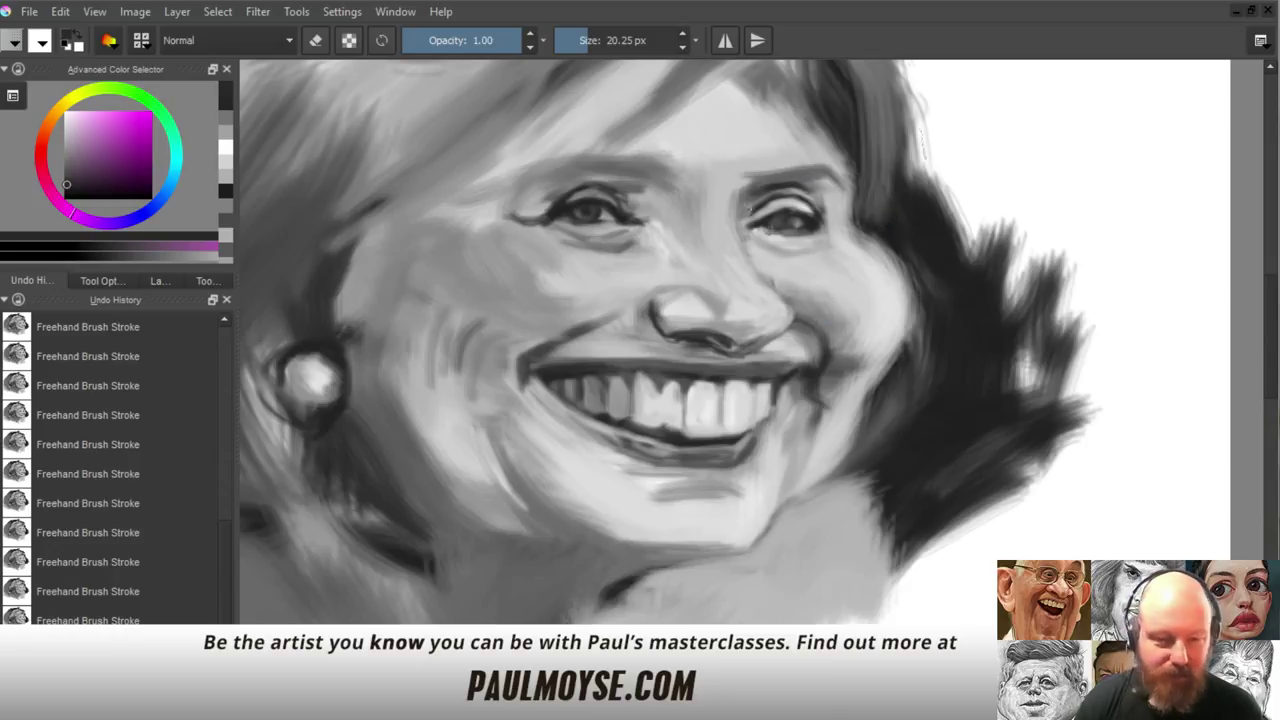
Darken and reshape the inner half of the far eyebrow with sampled greys, cleaning its upper edge with light forehead tones
{"action": "left_click", "coordinate": [782, 186], "text": "ctrl"}
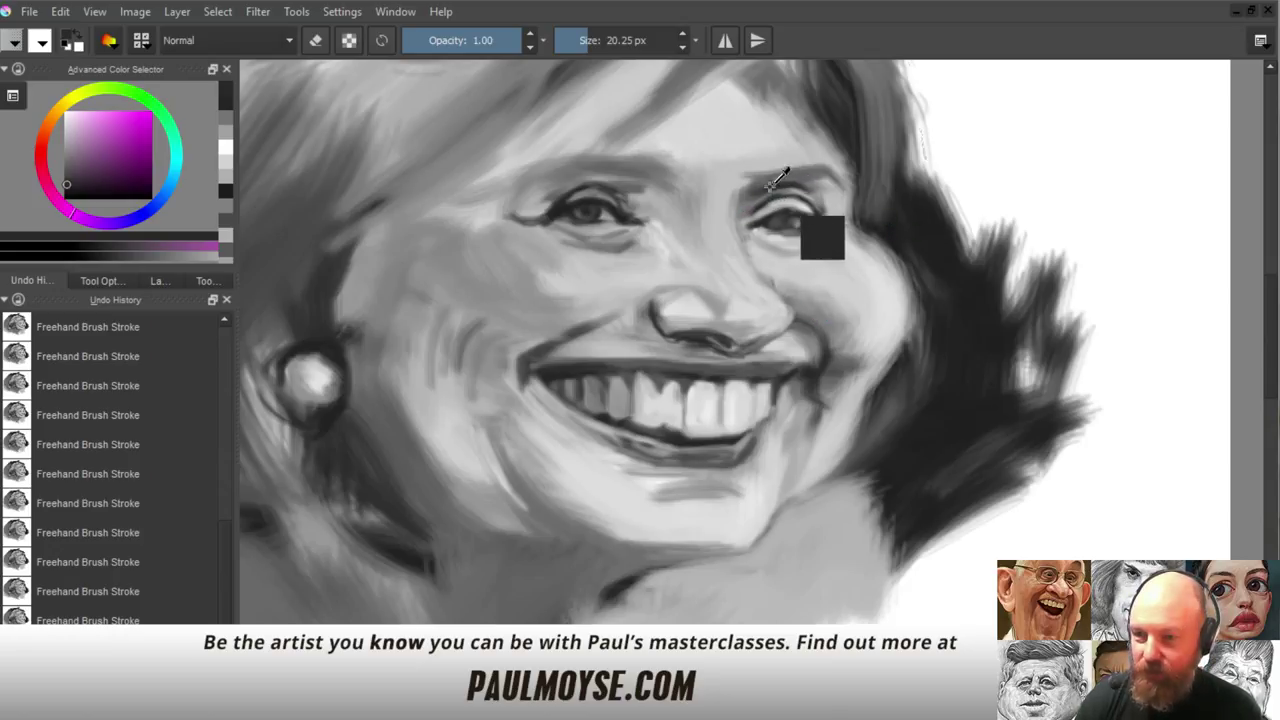
{"action": "left_click", "coordinate": [772, 174], "text": "ctrl"}
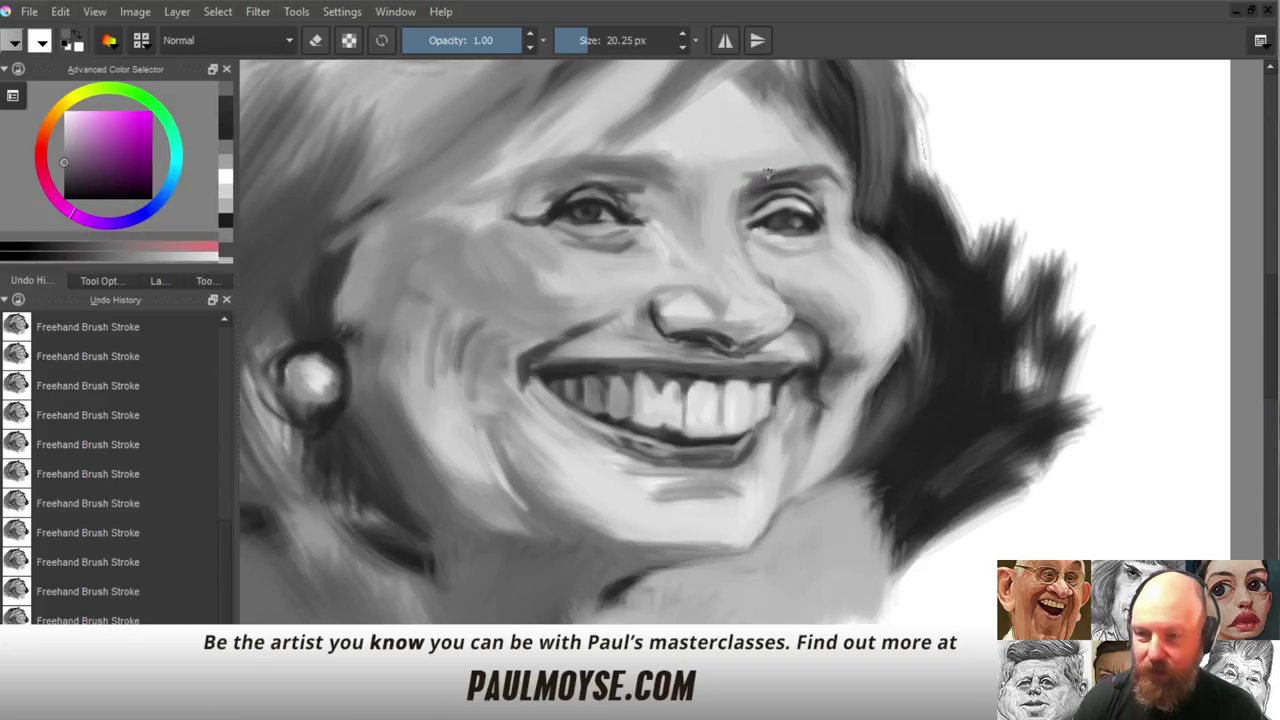
{"action": "left_click_drag", "start_coordinate": [764, 173], "coordinate": [795, 168]}
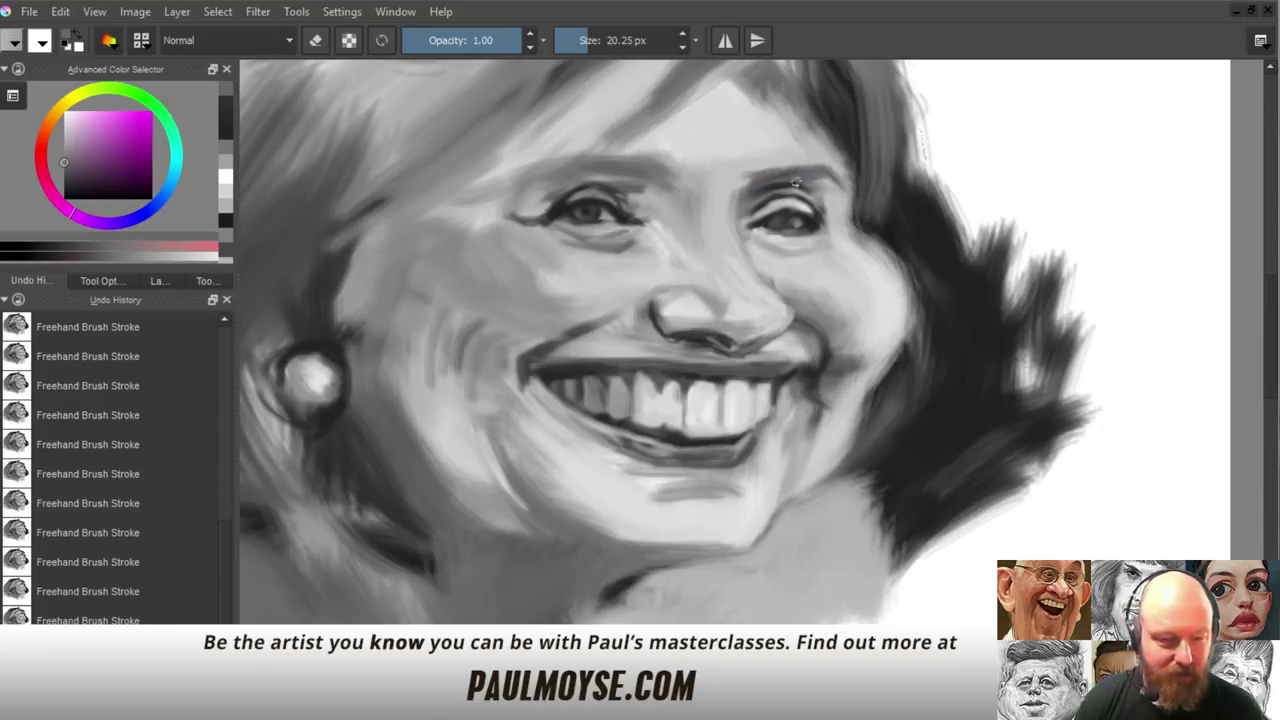
{"action": "mouse_move", "coordinate": [754, 181]}
{"action": "left_mouse_down"}
{"action": "mouse_move", "coordinate": [745, 189]}
{"action": "mouse_move", "coordinate": [807, 173]}
{"action": "mouse_move", "coordinate": [780, 165]}
{"action": "left_mouse_up"}
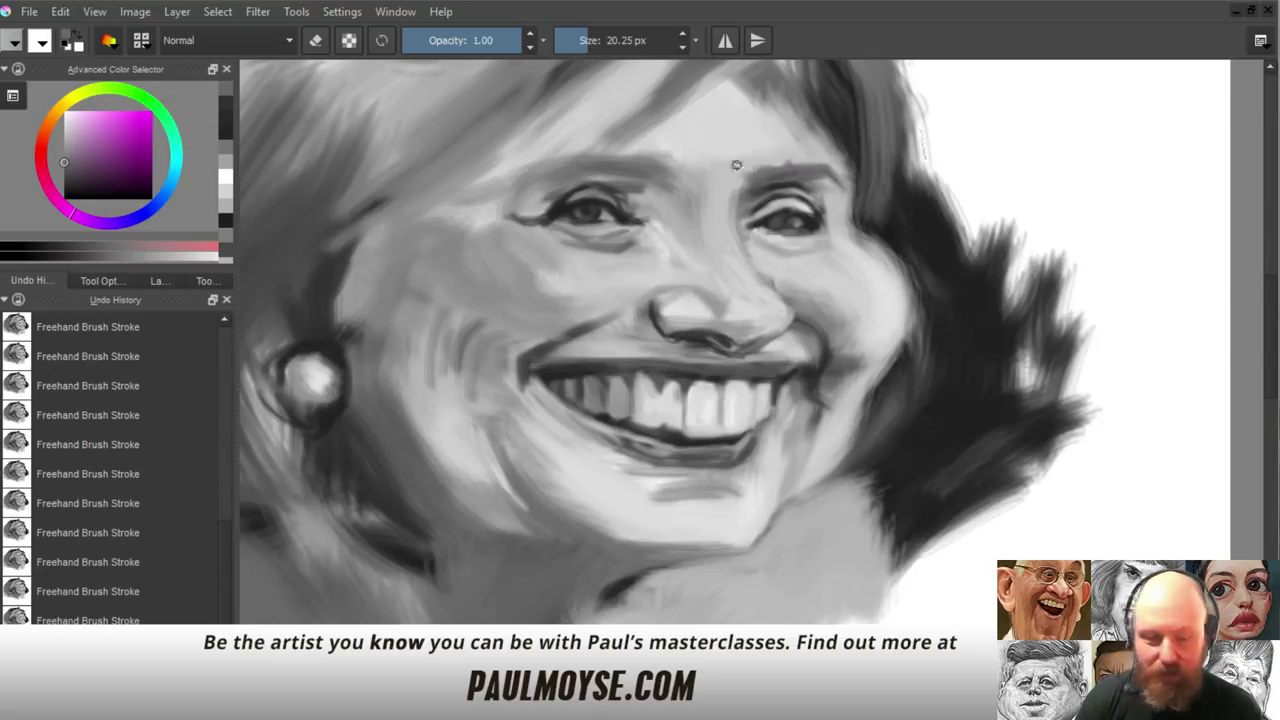
{"action": "left_click", "coordinate": [789, 152], "text": "ctrl"}
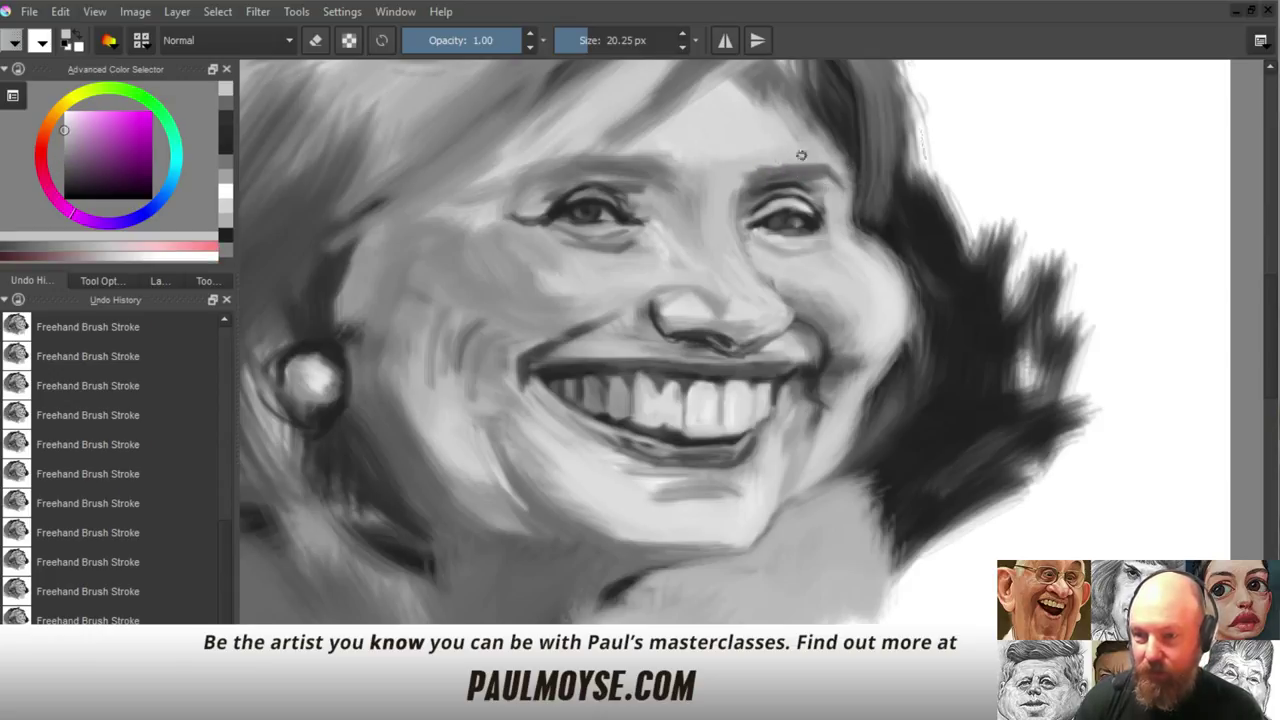
{"action": "left_click", "coordinate": [739, 139], "text": "ctrl"}
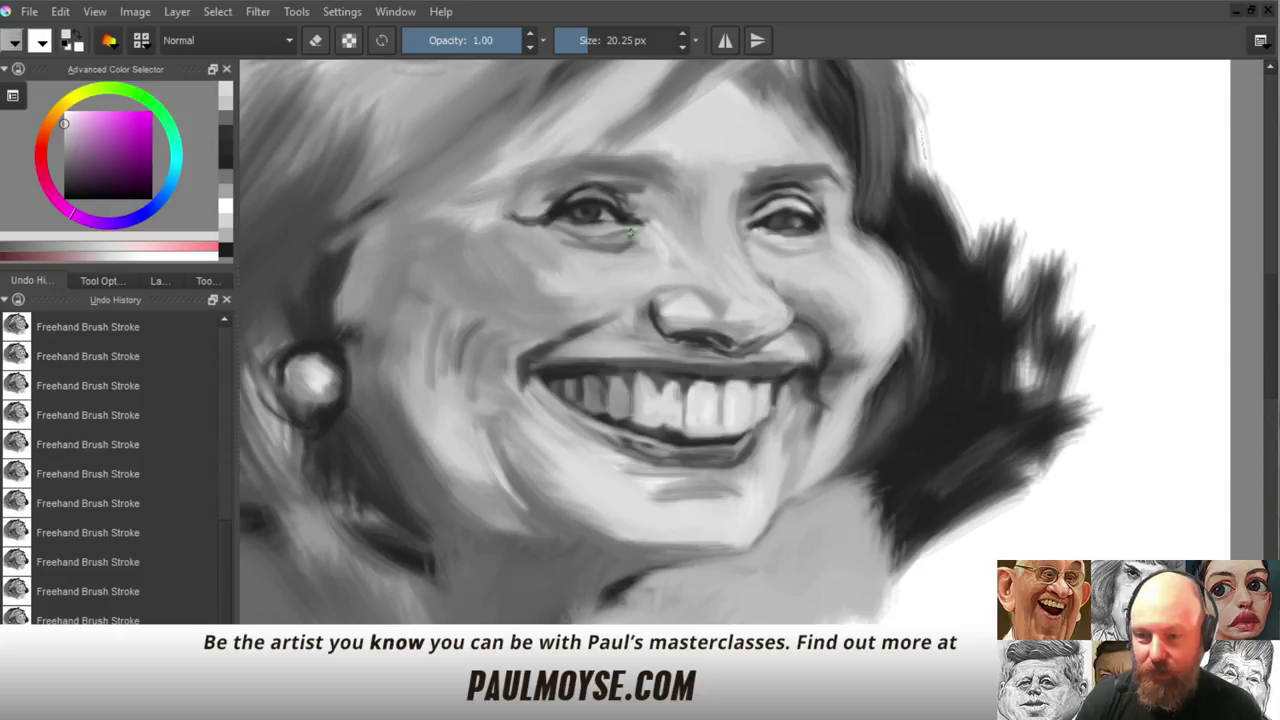
Strengthen the near eyebrow with sampled dark greys and lighten the skin beneath it with a light forehead tone
{"action": "left_click", "coordinate": [612, 178], "text": "ctrl"}
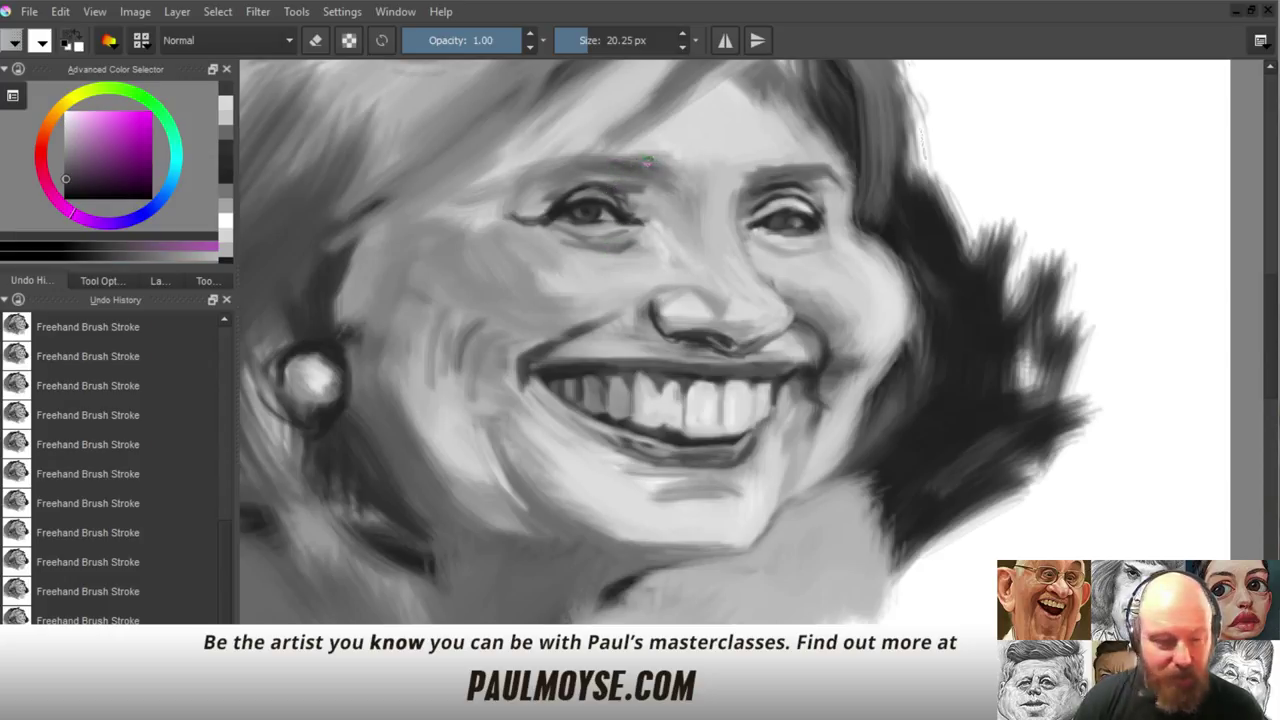
{"action": "left_click", "coordinate": [620, 171], "text": "ctrl"}
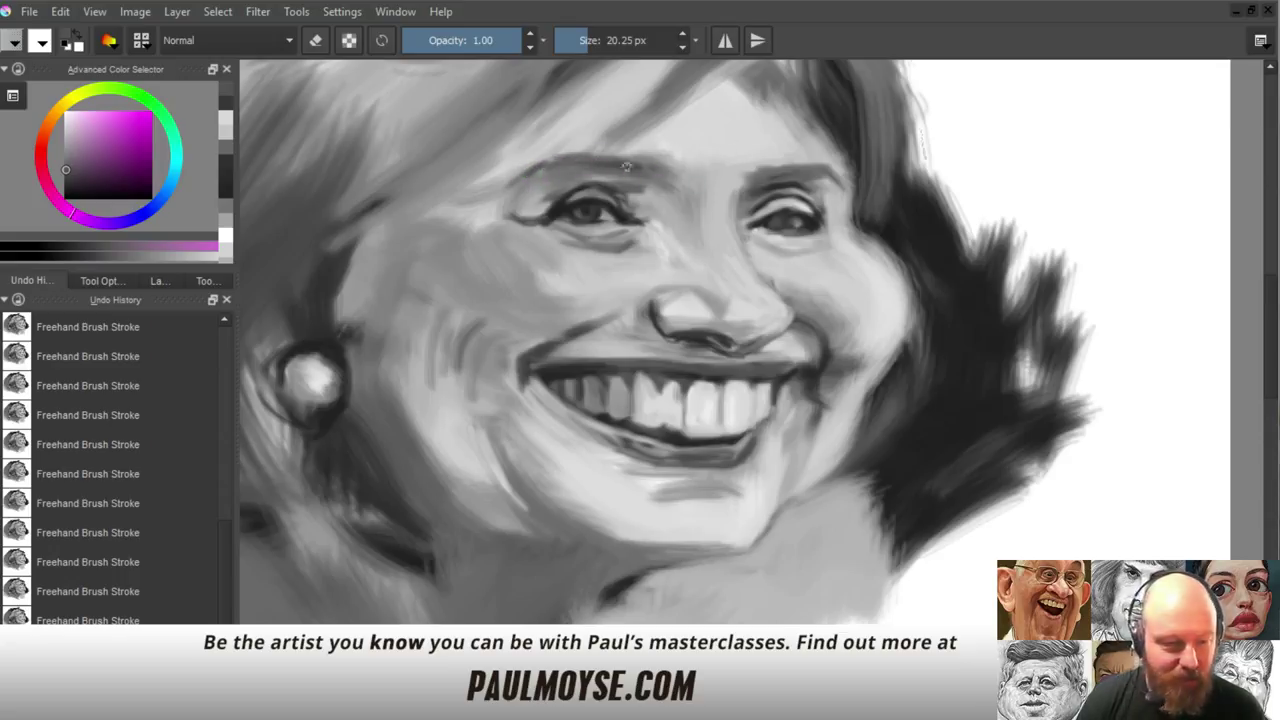
{"action": "left_click", "coordinate": [609, 150], "text": "ctrl"}
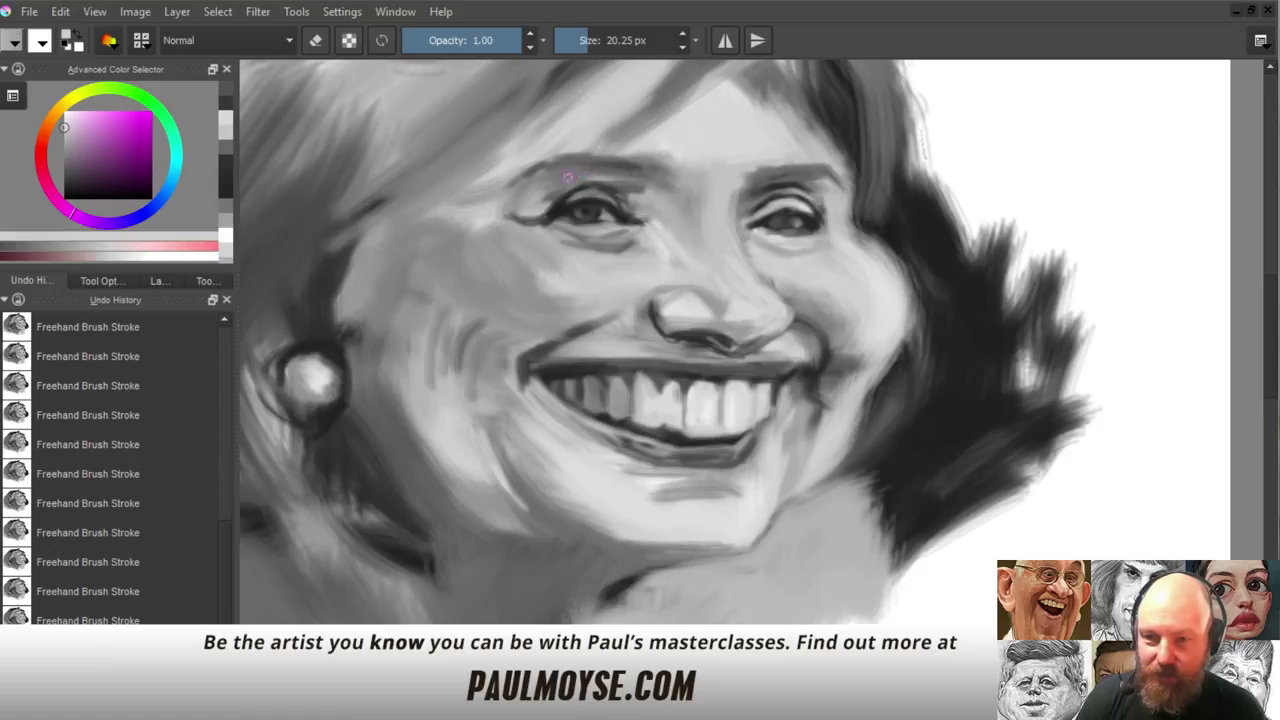
{"action": "left_click_drag", "start_coordinate": [568, 177], "coordinate": [592, 175]}
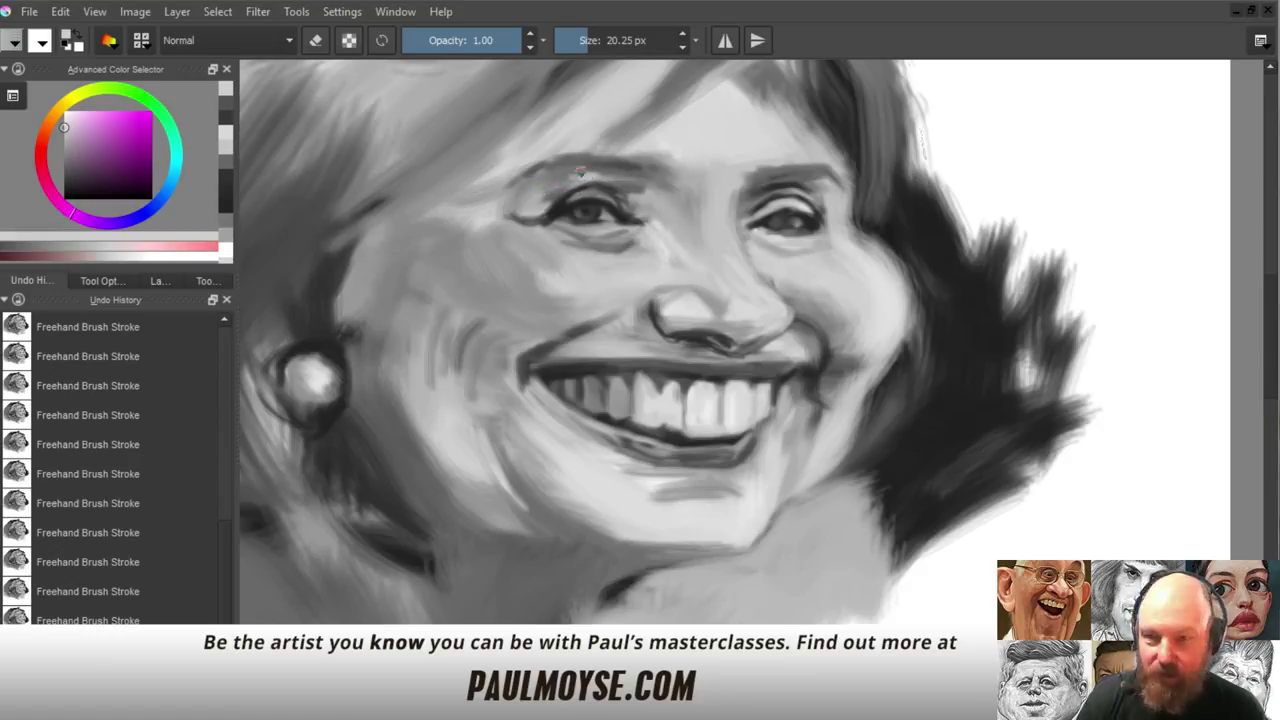
Refine the near eye's upper lid crease, lash line and outer corner with dark, mid and light greys sampled around the eye
{"action": "left_click", "coordinate": [588, 212], "text": "ctrl"}
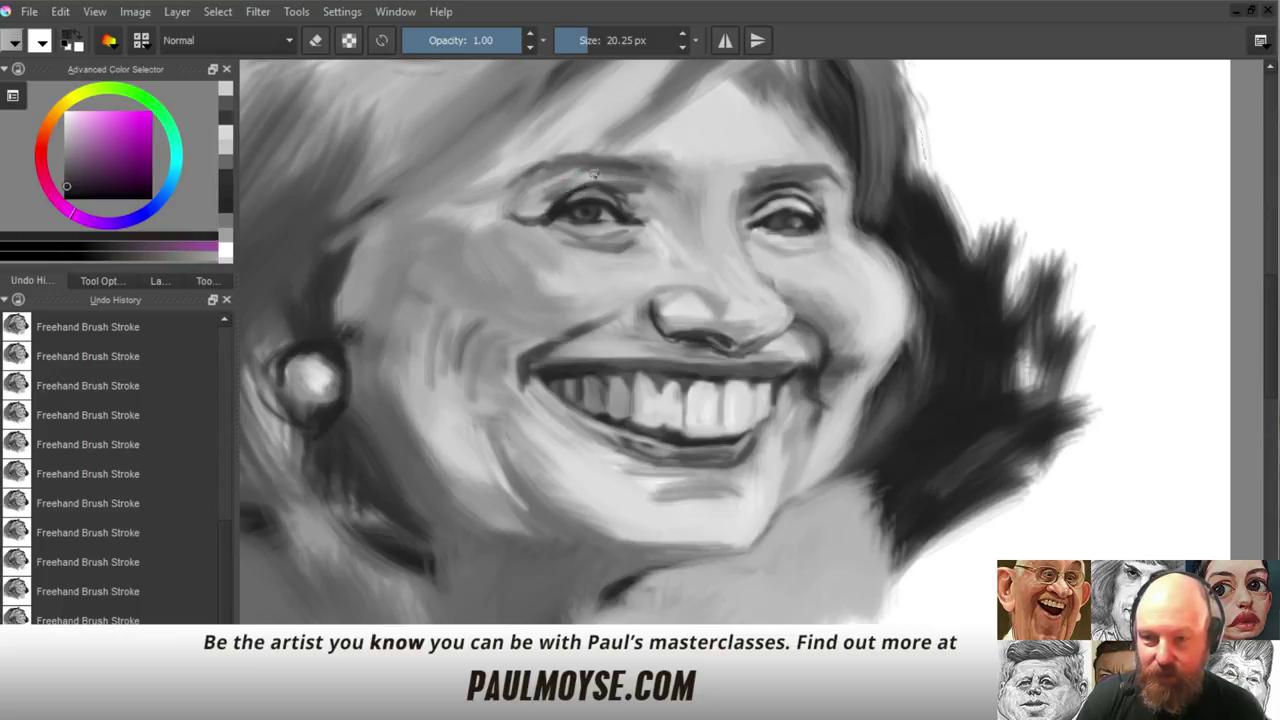
{"action": "mouse_move", "coordinate": [593, 173]}
{"action": "left_mouse_down"}
{"action": "mouse_move", "coordinate": [550, 190]}
{"action": "mouse_move", "coordinate": [620, 179]}
{"action": "left_mouse_up"}
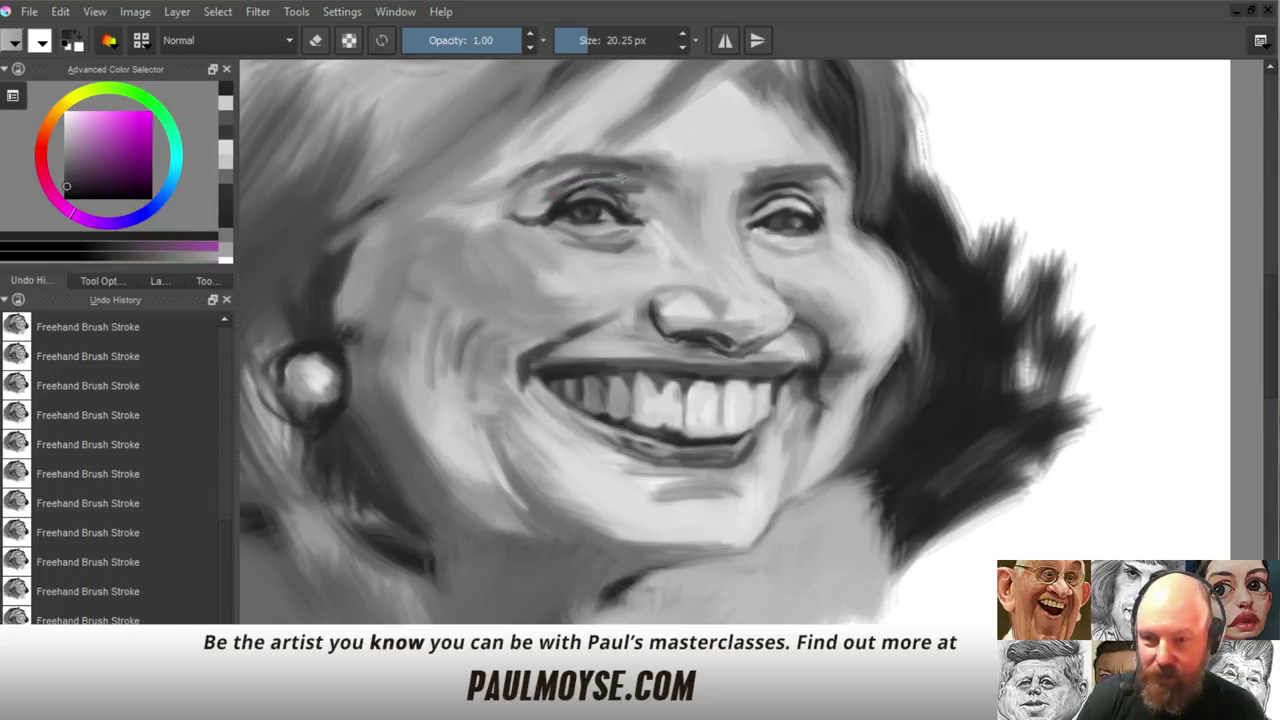
{"action": "left_click", "coordinate": [628, 195], "text": "ctrl"}
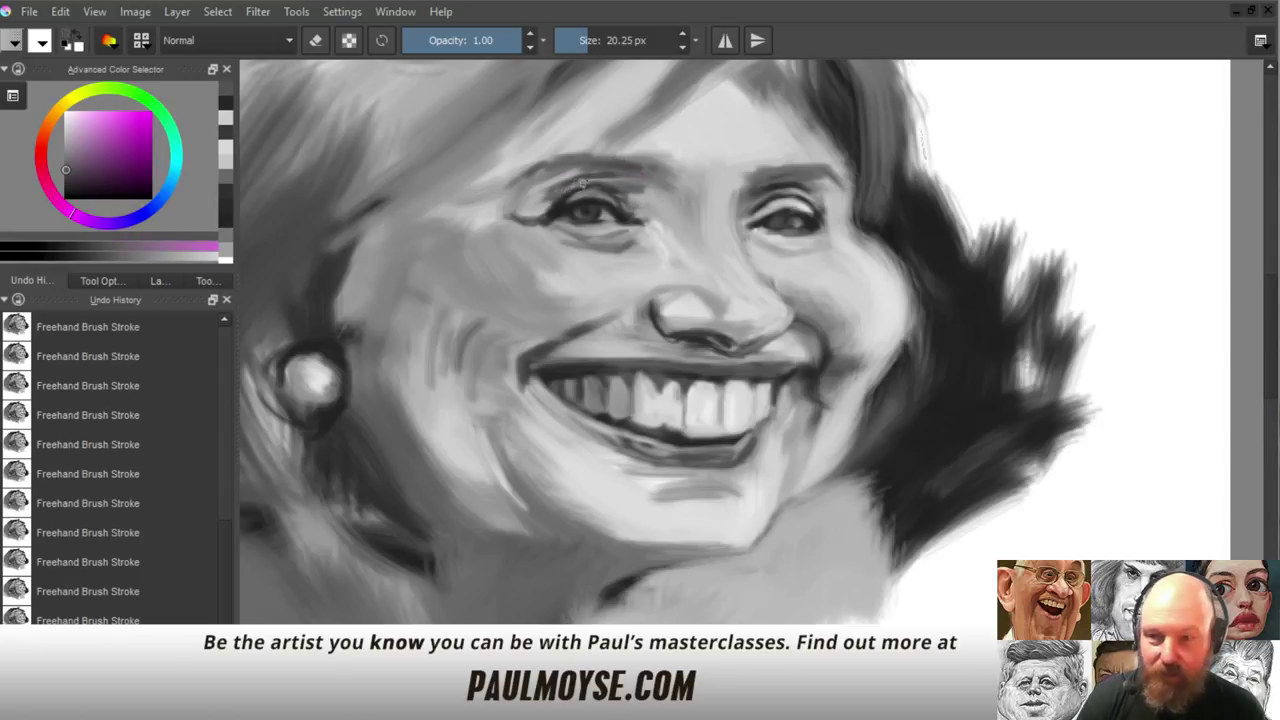
{"action": "left_click", "coordinate": [557, 182], "text": "ctrl"}
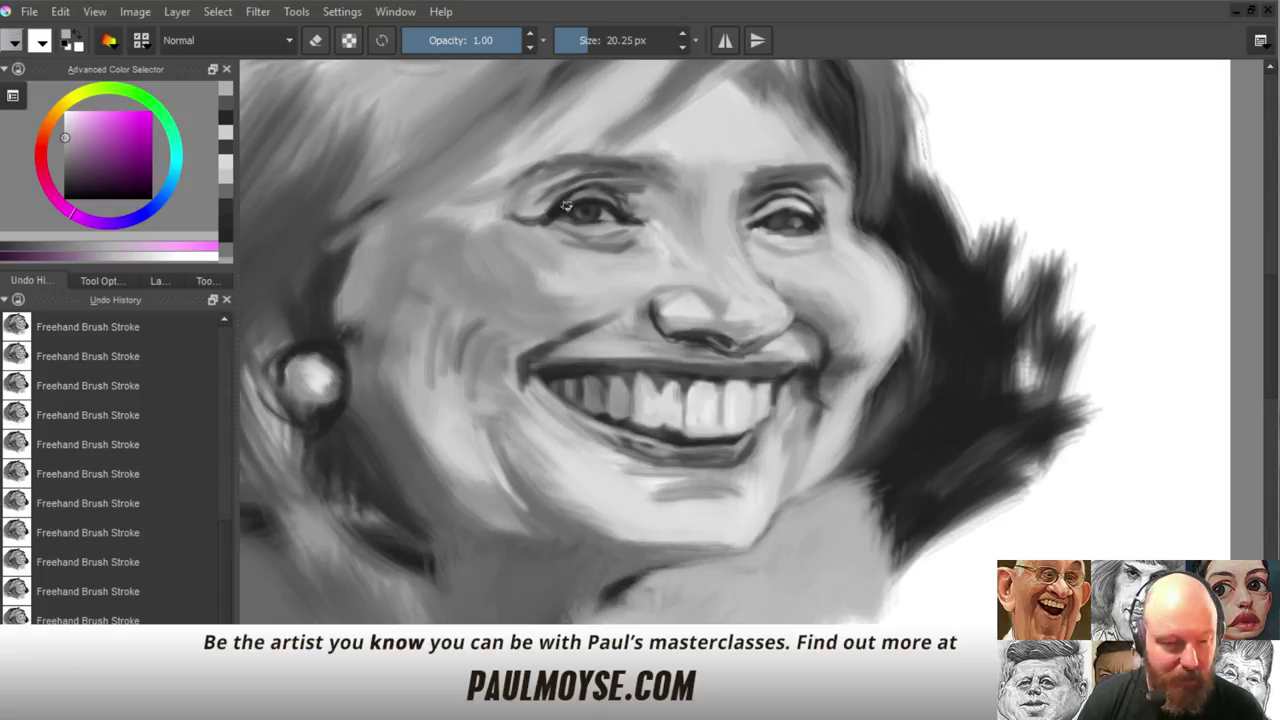
{"action": "left_click", "coordinate": [552, 212], "text": "ctrl"}
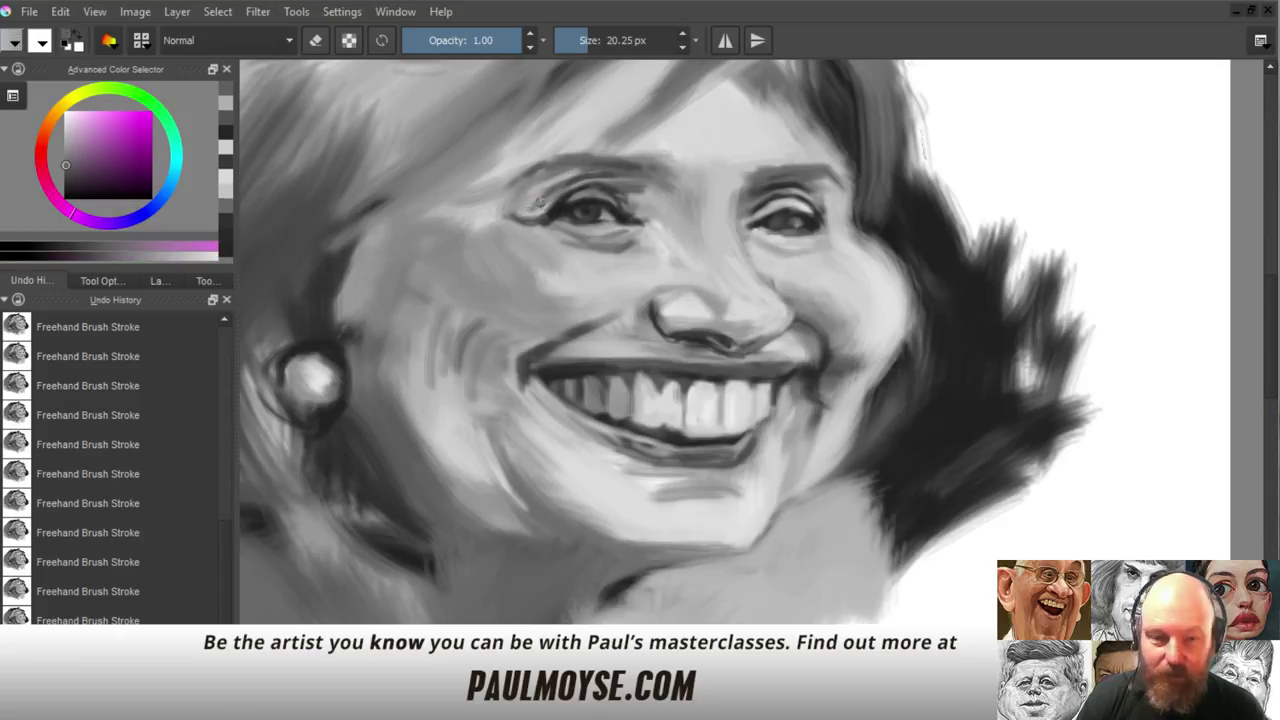
{"action": "left_click", "coordinate": [546, 220], "text": "ctrl"}
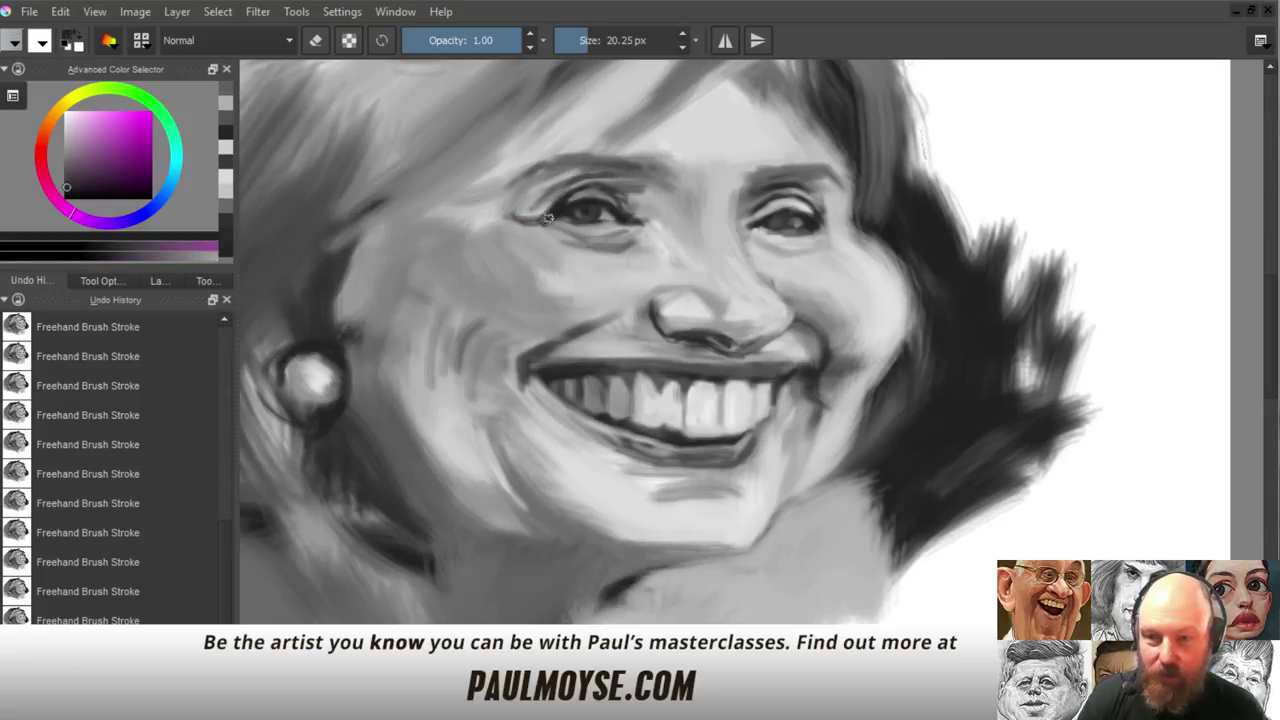
Reduce the brush to 8.90 px and sharpen the lower edge of the front teeth with near-black sampled from the hair
{"action": "mouse_move", "coordinate": [628, 276]}
{"action": "left_mouse_down"}
{"action": "mouse_move", "coordinate": [598, 366]}
{"action": "mouse_move", "coordinate": [588, 363]}
{"action": "left_mouse_up"}
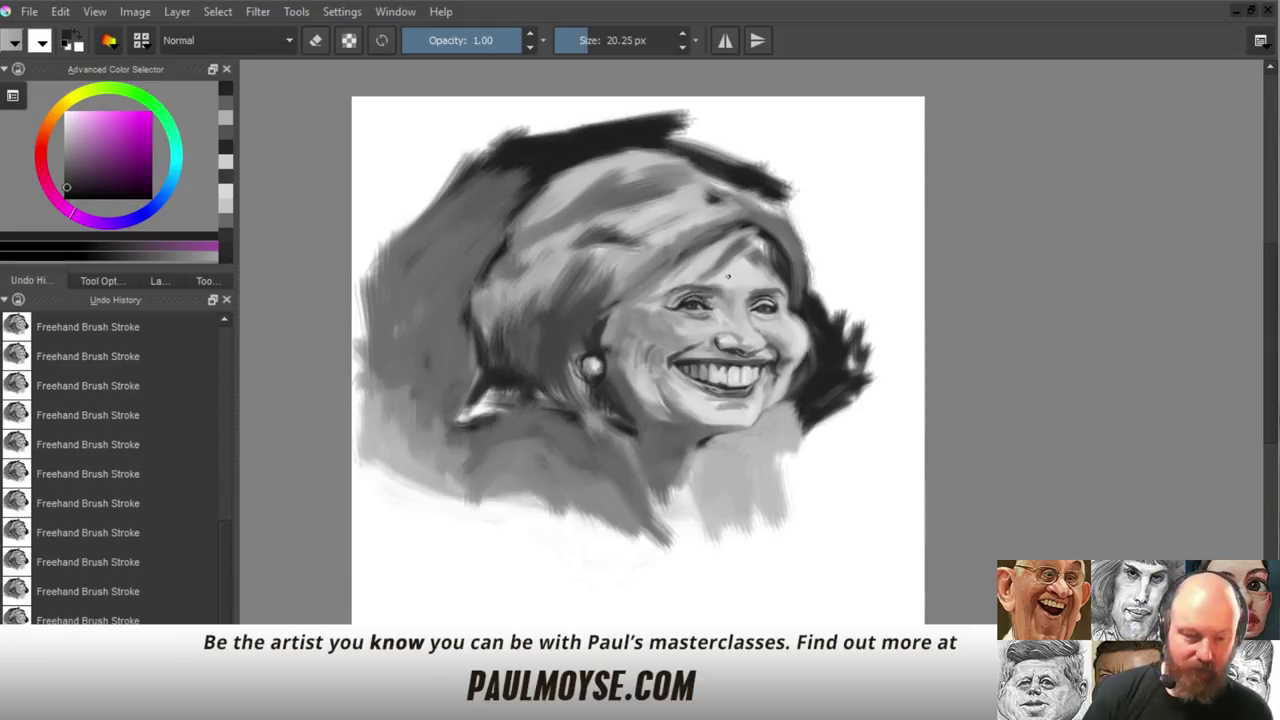
{"action": "scroll", "coordinate": [728, 276], "scroll_direction": "up", "scroll_amount": 4}
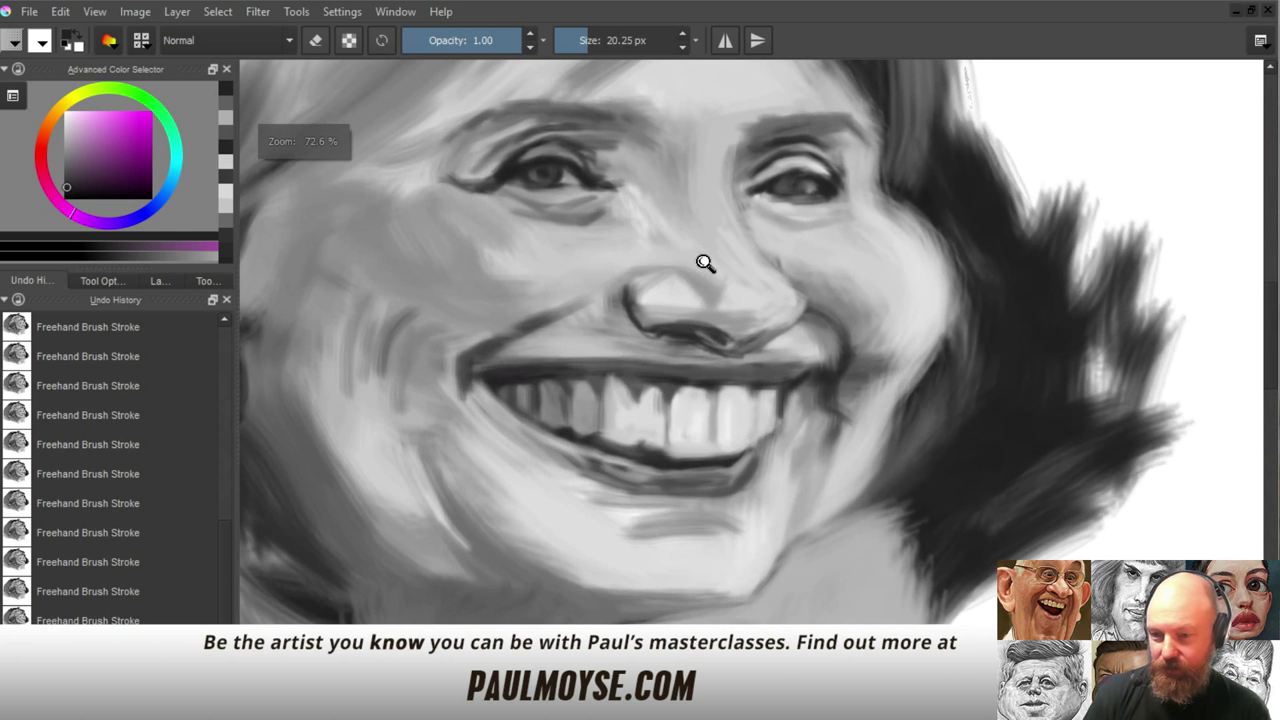
{"action": "left_click_drag", "start_coordinate": [618, 371], "coordinate": [619, 368]}
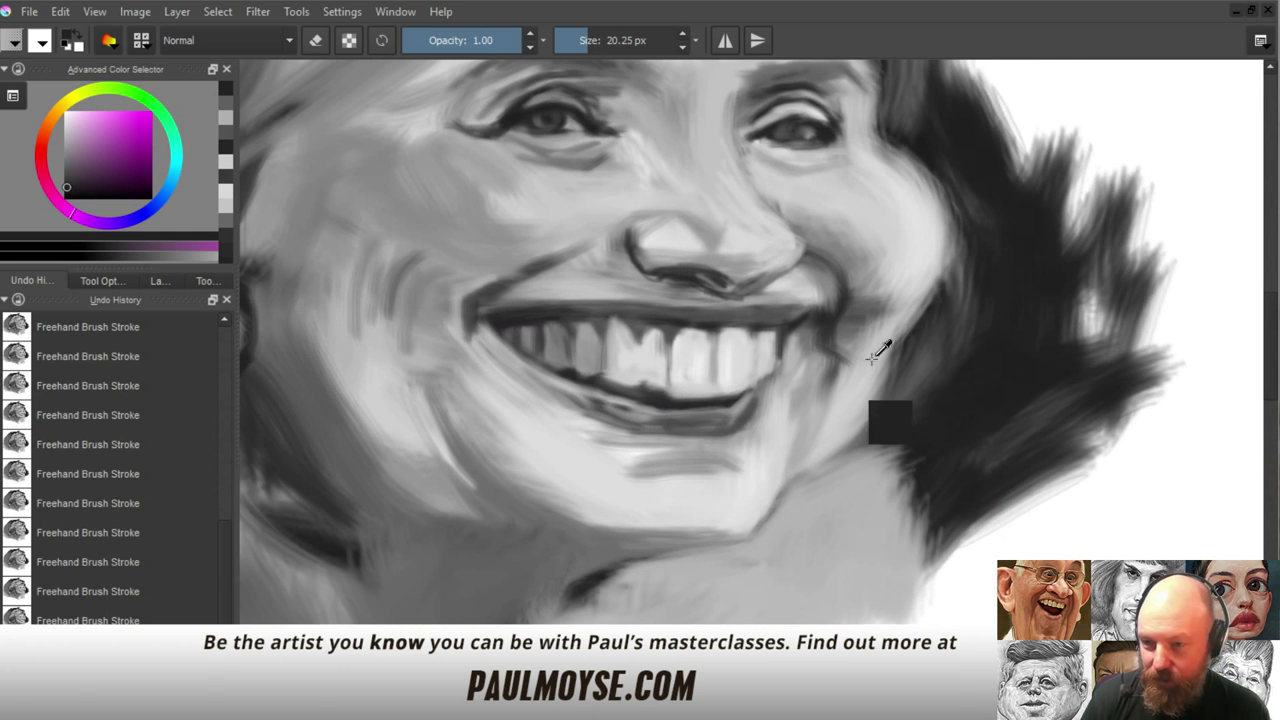
{"action": "left_click", "coordinate": [982, 378], "text": "ctrl"}
{"action": "left_click_drag", "start_coordinate": [820, 405], "coordinate": [814, 405]}
{"action": "key", "text": "bracketleft"}
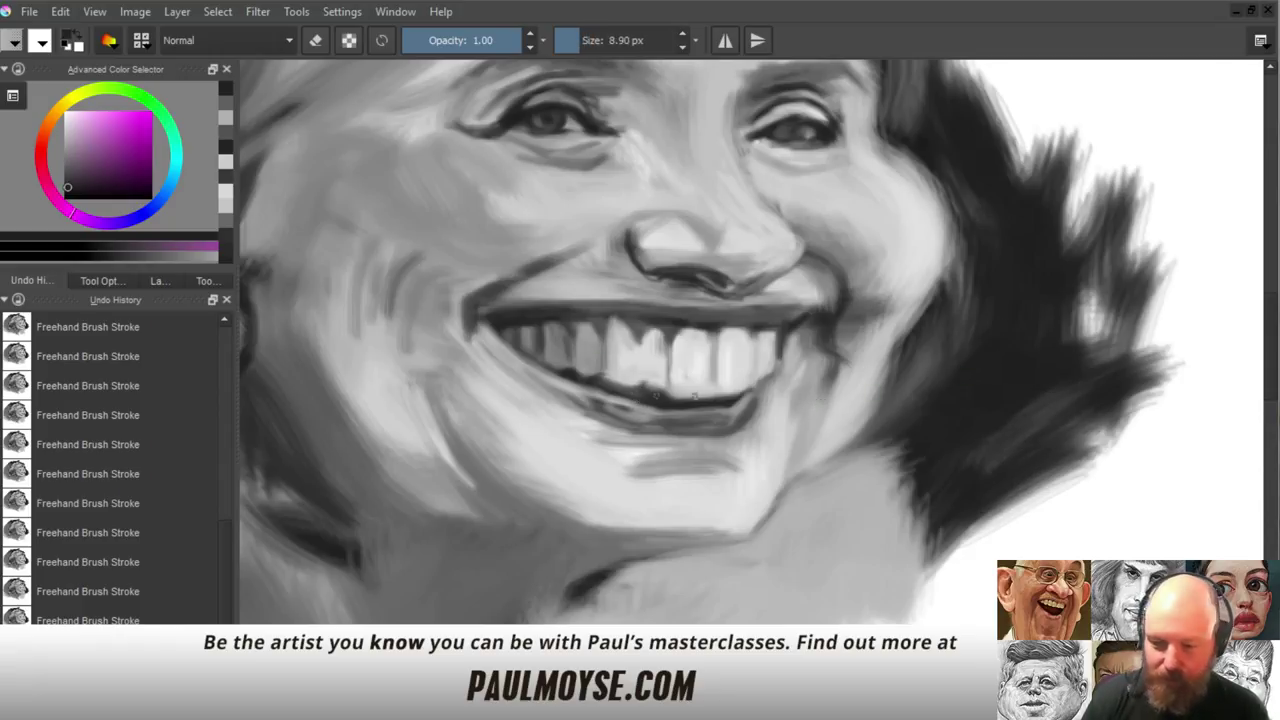
{"action": "left_click_drag", "start_coordinate": [654, 388], "coordinate": [664, 396]}
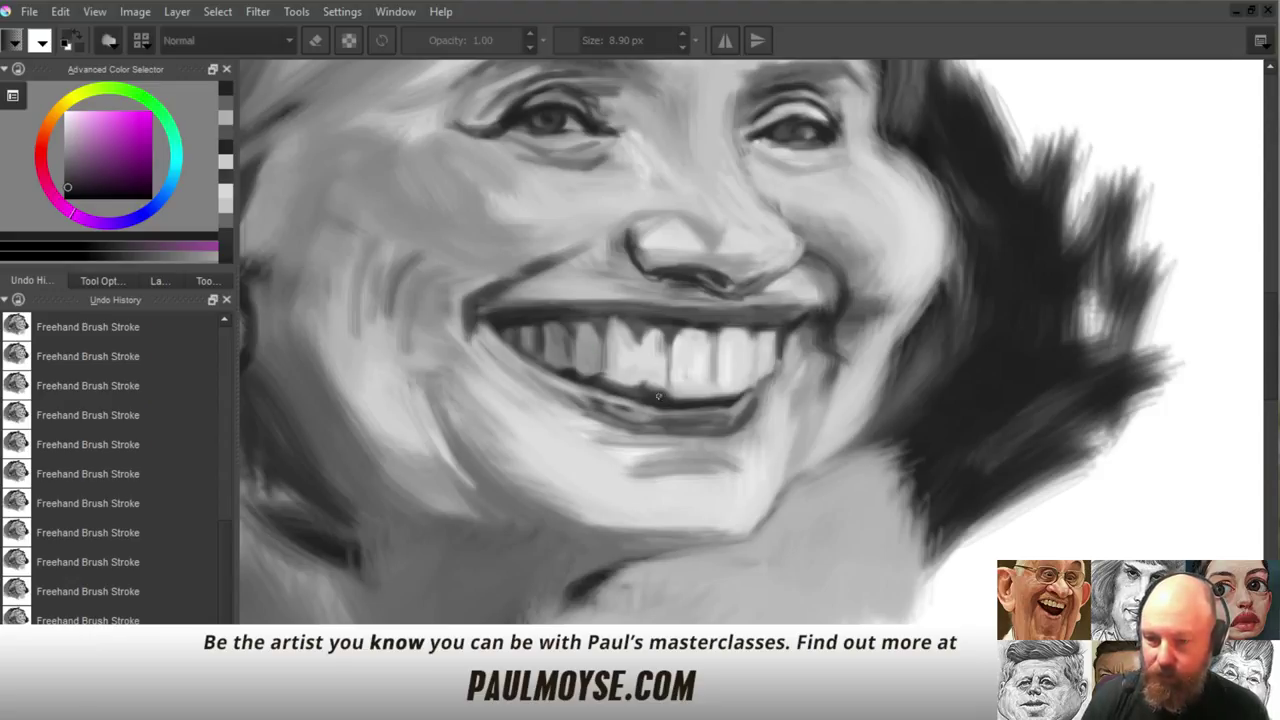
{"action": "left_click_drag", "start_coordinate": [658, 396], "coordinate": [664, 399]}
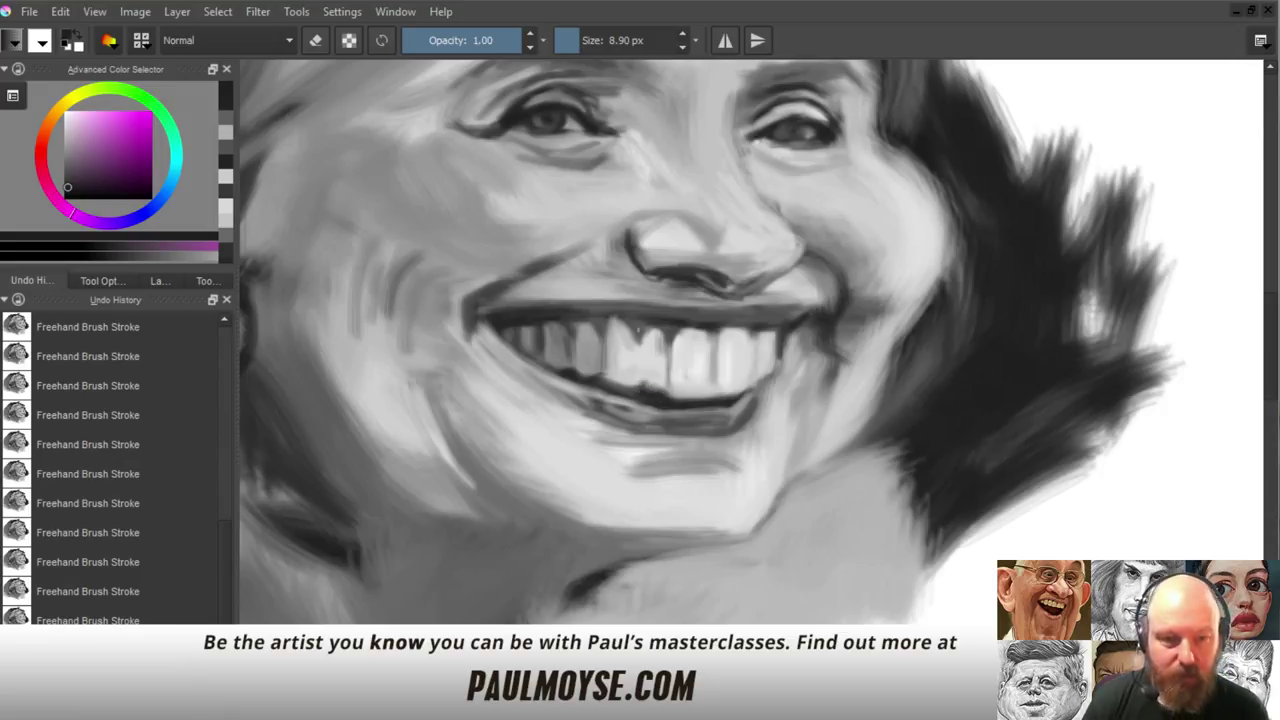
Smooth and shade the front teeth with light greys sampled from them, enlarging the brush to 19.76 px
{"action": "left_click", "coordinate": [660, 362], "text": "ctrl"}
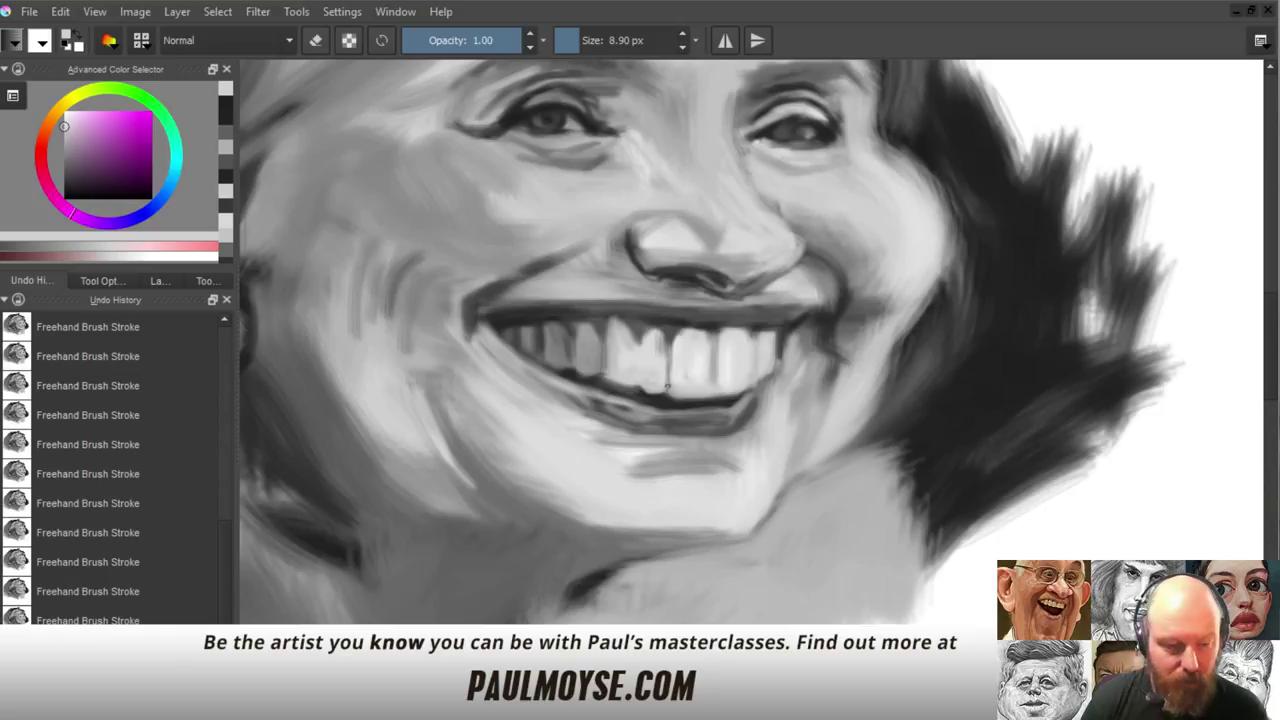
{"action": "mouse_move", "coordinate": [703, 396]}
{"action": "left_mouse_down"}
{"action": "mouse_move", "coordinate": [684, 397]}
{"action": "mouse_move", "coordinate": [731, 377]}
{"action": "mouse_move", "coordinate": [674, 366]}
{"action": "left_mouse_up"}
{"action": "left_click", "coordinate": [704, 407], "text": "ctrl"}
{"action": "left_click", "coordinate": [695, 363], "text": "ctrl"}
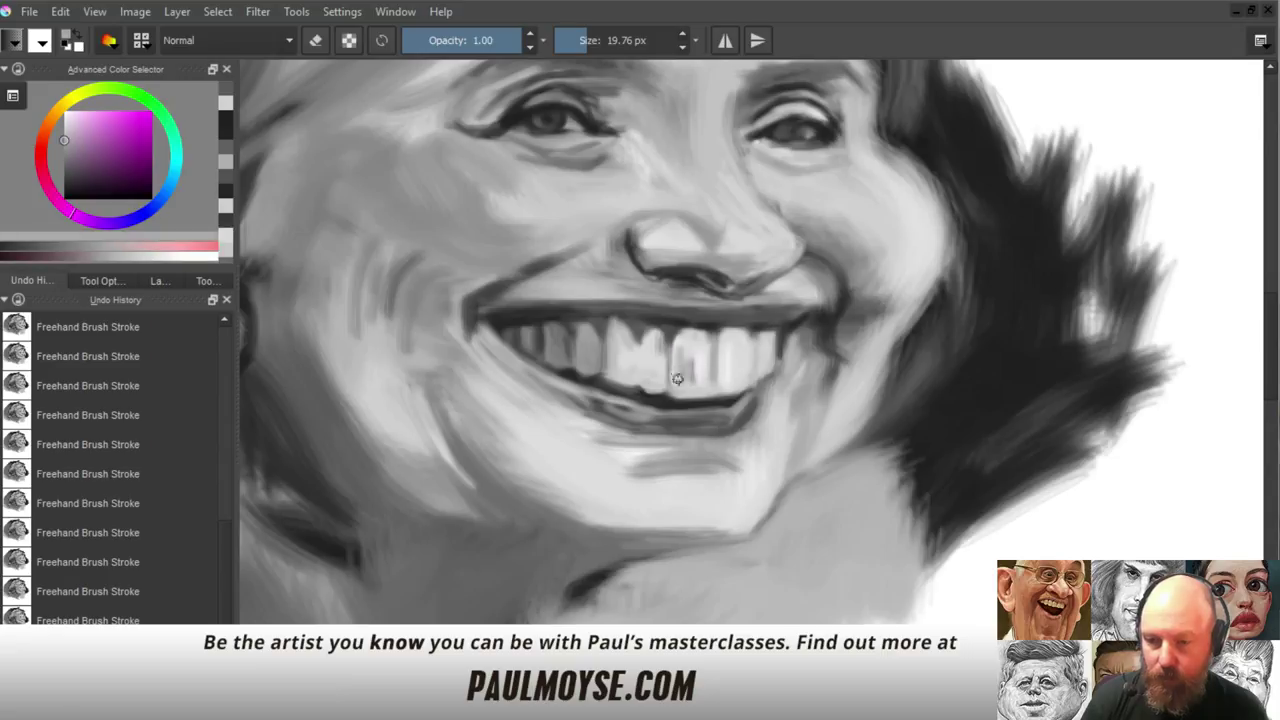
{"action": "left_click", "coordinate": [697, 355], "text": "ctrl"}
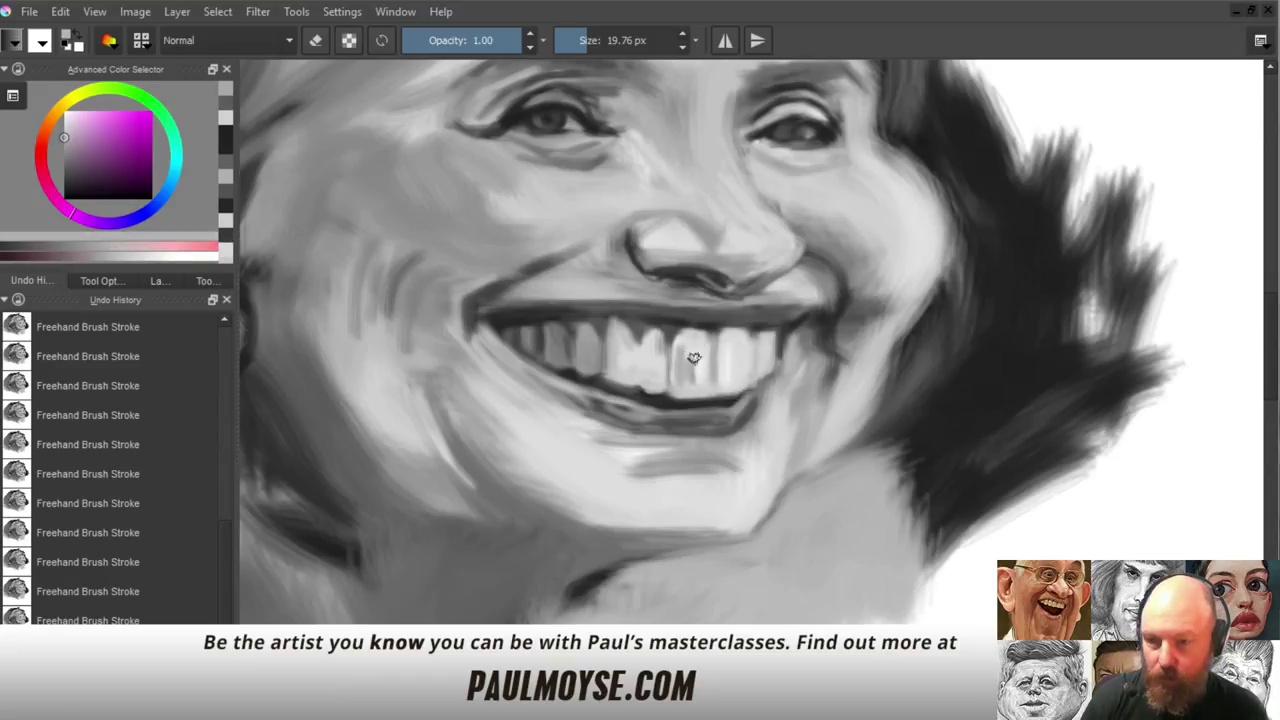
{"action": "left_click", "coordinate": [704, 355], "text": "ctrl"}
{"action": "mouse_move", "coordinate": [700, 357]}
{"action": "left_mouse_down"}
{"action": "mouse_move", "coordinate": [703, 371]}
{"action": "mouse_move", "coordinate": [678, 385]}
{"action": "left_mouse_up"}
{"action": "left_click", "coordinate": [695, 358], "text": "ctrl"}
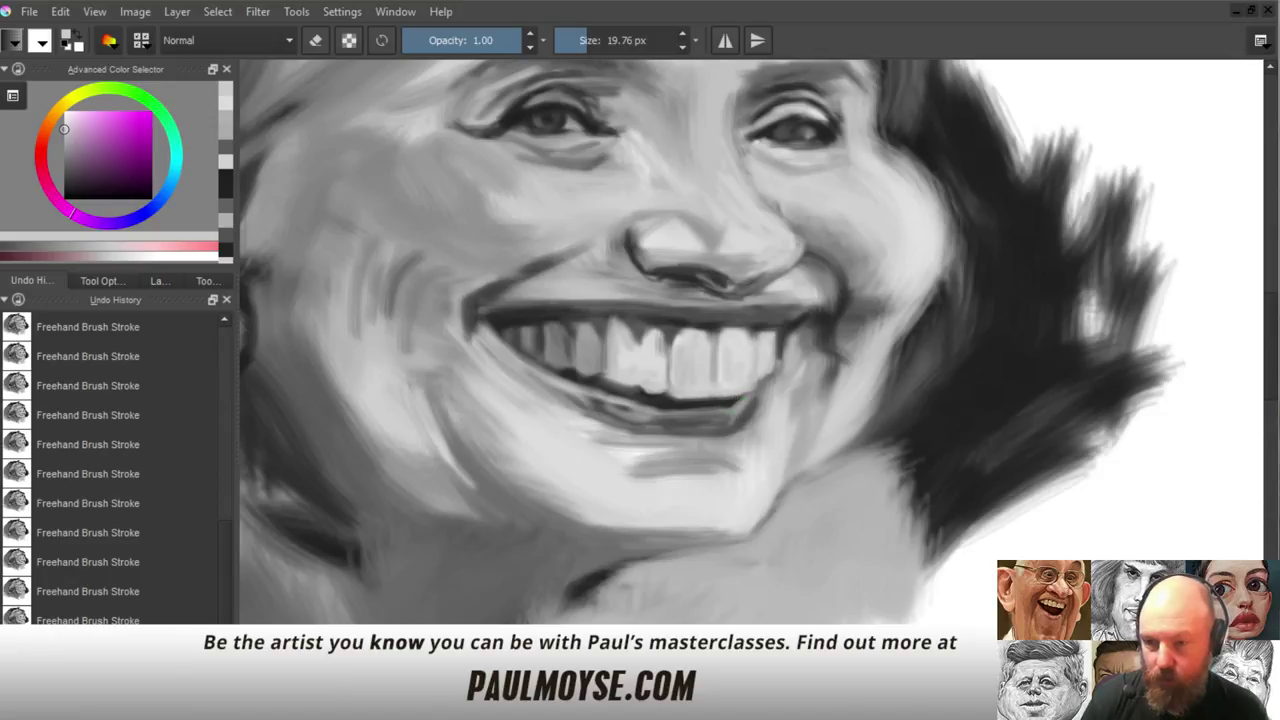
Darken the line between the front teeth and lower lip with near-black, using a 7.95 px brush
{"action": "left_click", "coordinate": [940, 402], "text": "ctrl"}
{"action": "left_click_drag", "start_coordinate": [844, 412], "coordinate": [833, 412]}
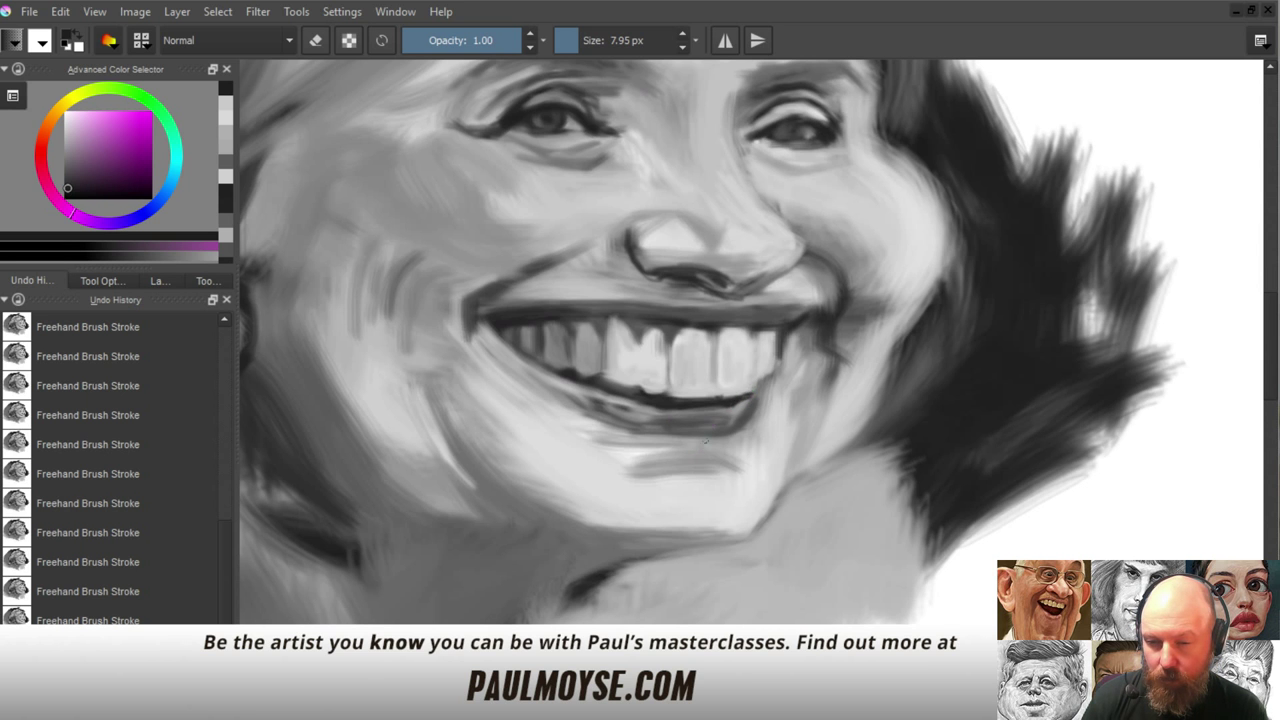
{"action": "left_click_drag", "start_coordinate": [705, 441], "coordinate": [689, 543]}
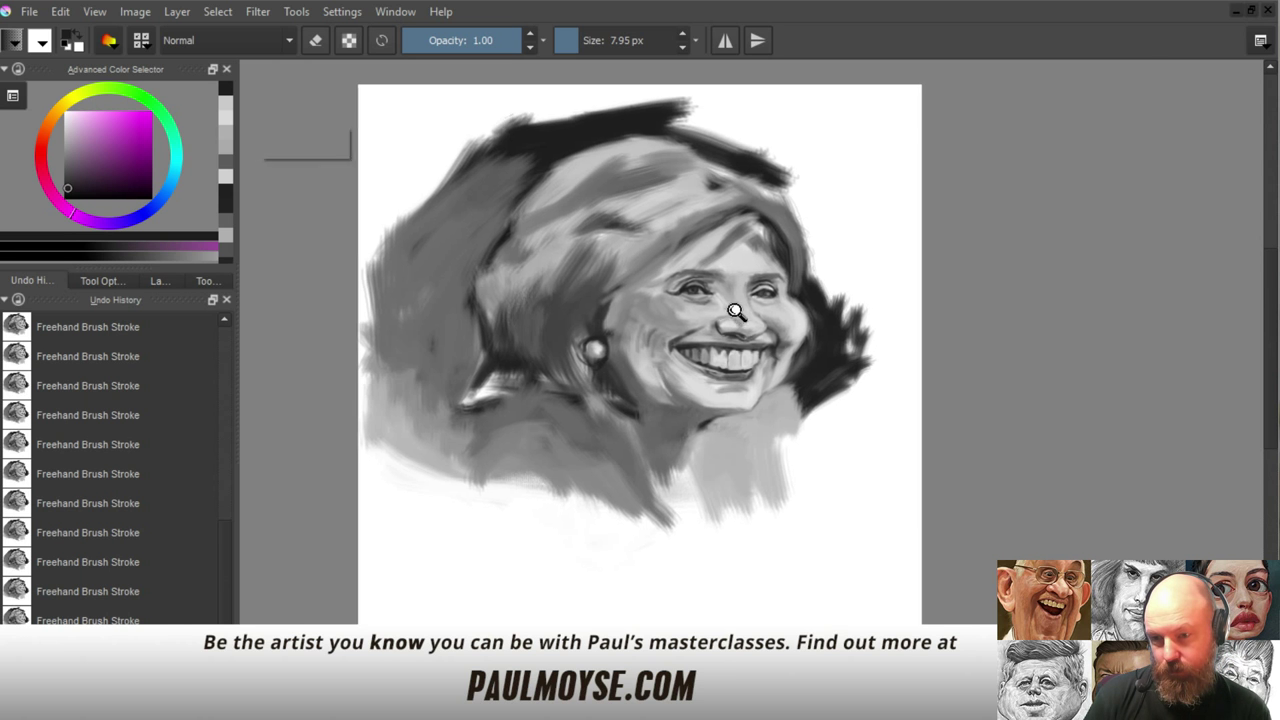
Paint dark pointed gaps along the gum line between the near-side upper teeth with near-black, using the 7.95 px brush
{"action": "left_click_drag", "start_coordinate": [749, 289], "coordinate": [756, 181]}
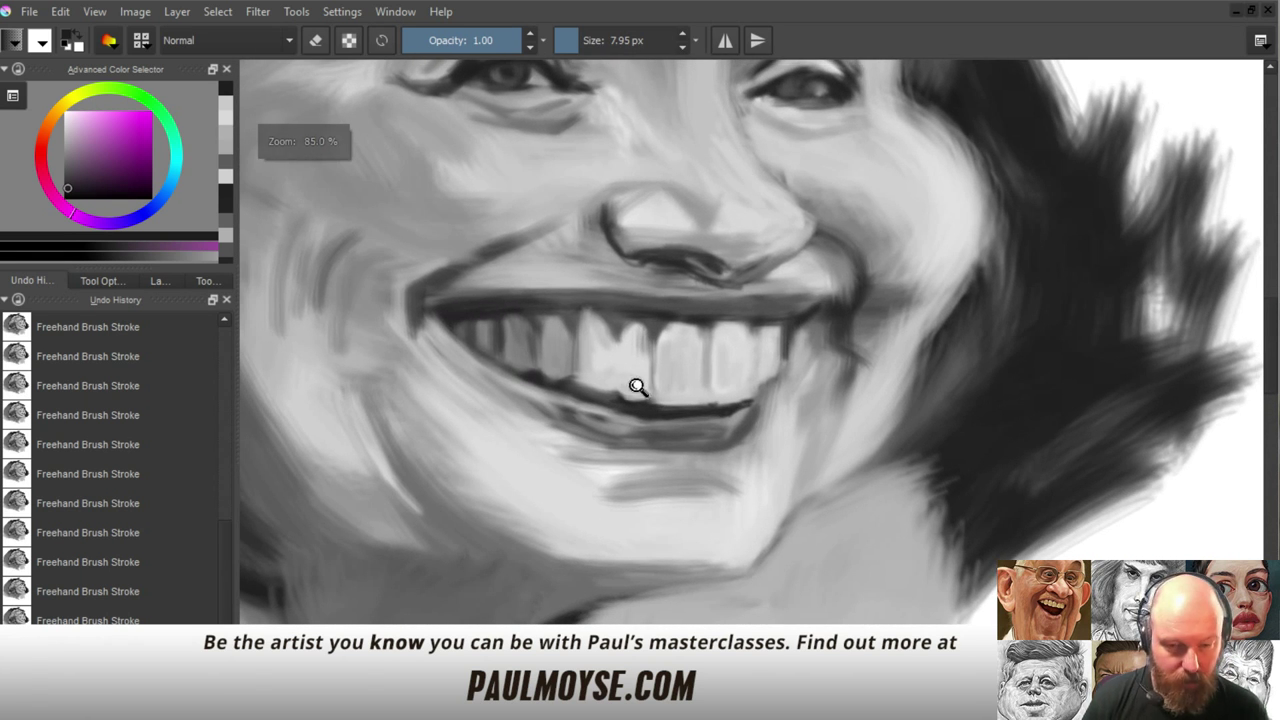
{"action": "left_click_drag", "start_coordinate": [637, 388], "coordinate": [629, 373]}
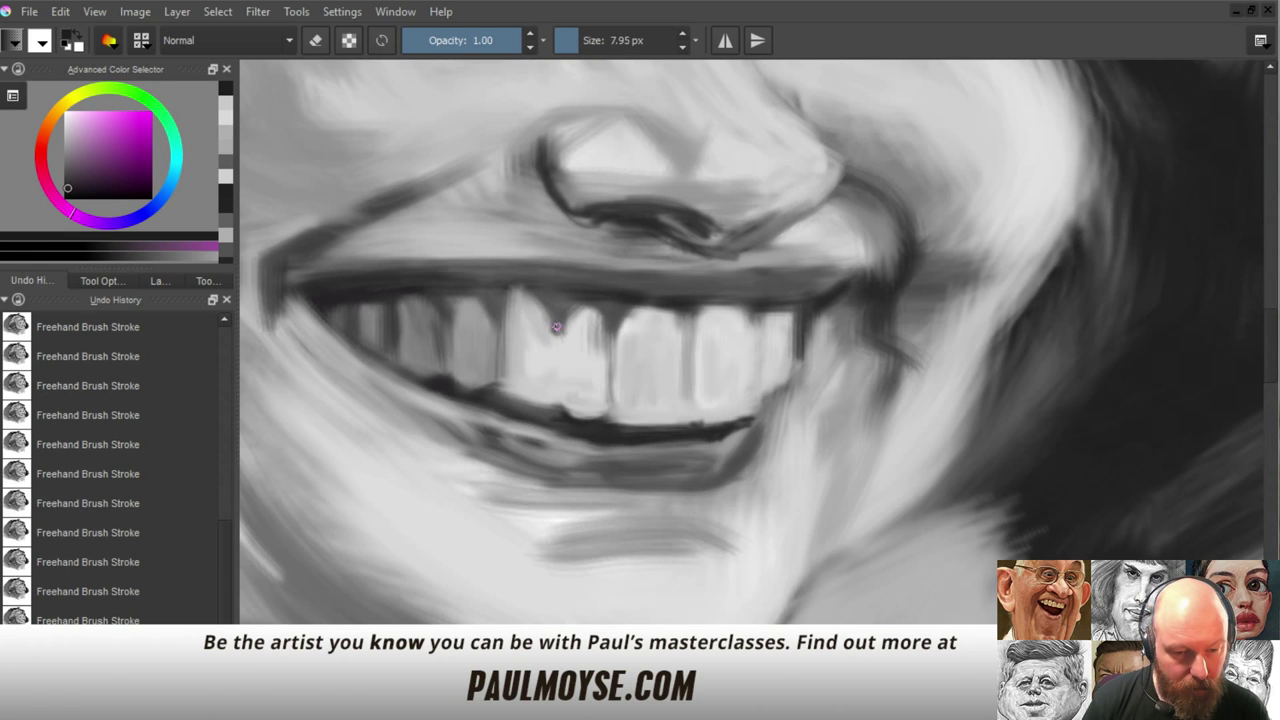
{"action": "left_click_drag", "start_coordinate": [536, 289], "coordinate": [557, 328]}
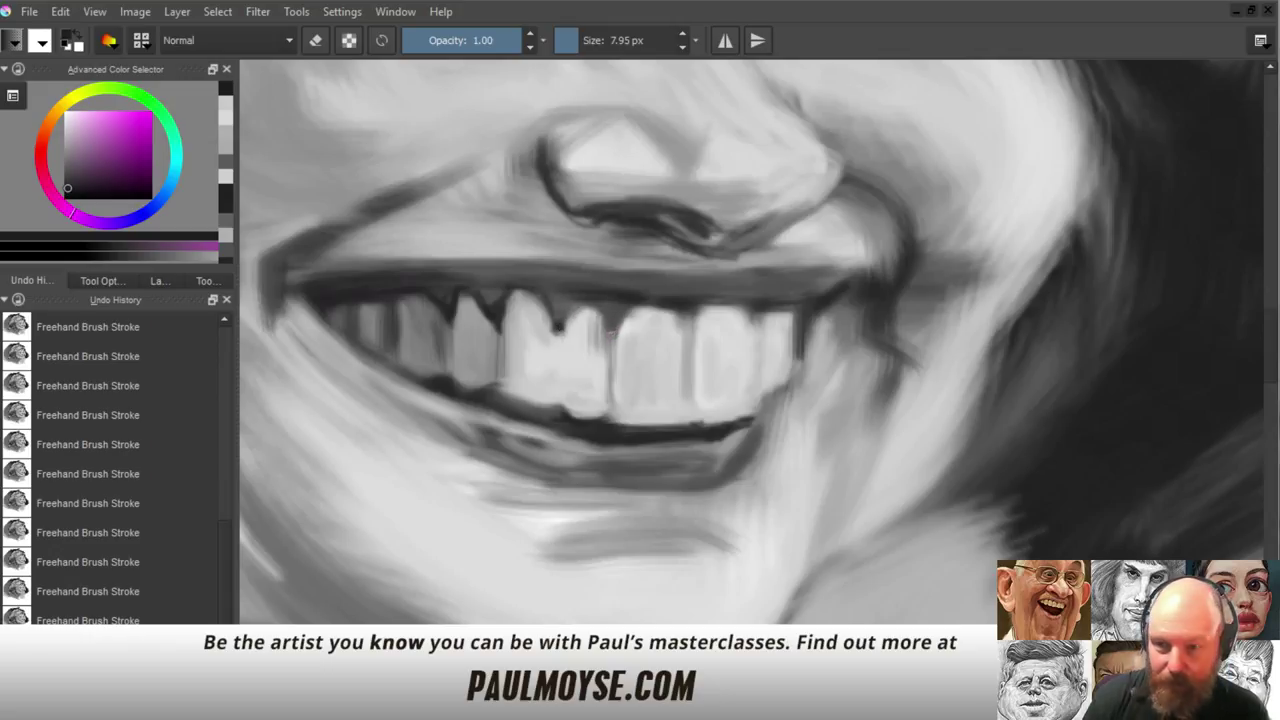
Refine the middle of the upper lip with mid-greys sampled from it and its upper edge with light grey sampled from the skin
{"action": "left_click", "coordinate": [644, 319], "text": "ctrl"}
{"action": "left_click_drag", "start_coordinate": [605, 281], "coordinate": [622, 285]}
{"action": "left_click", "coordinate": [621, 286], "text": "ctrl"}
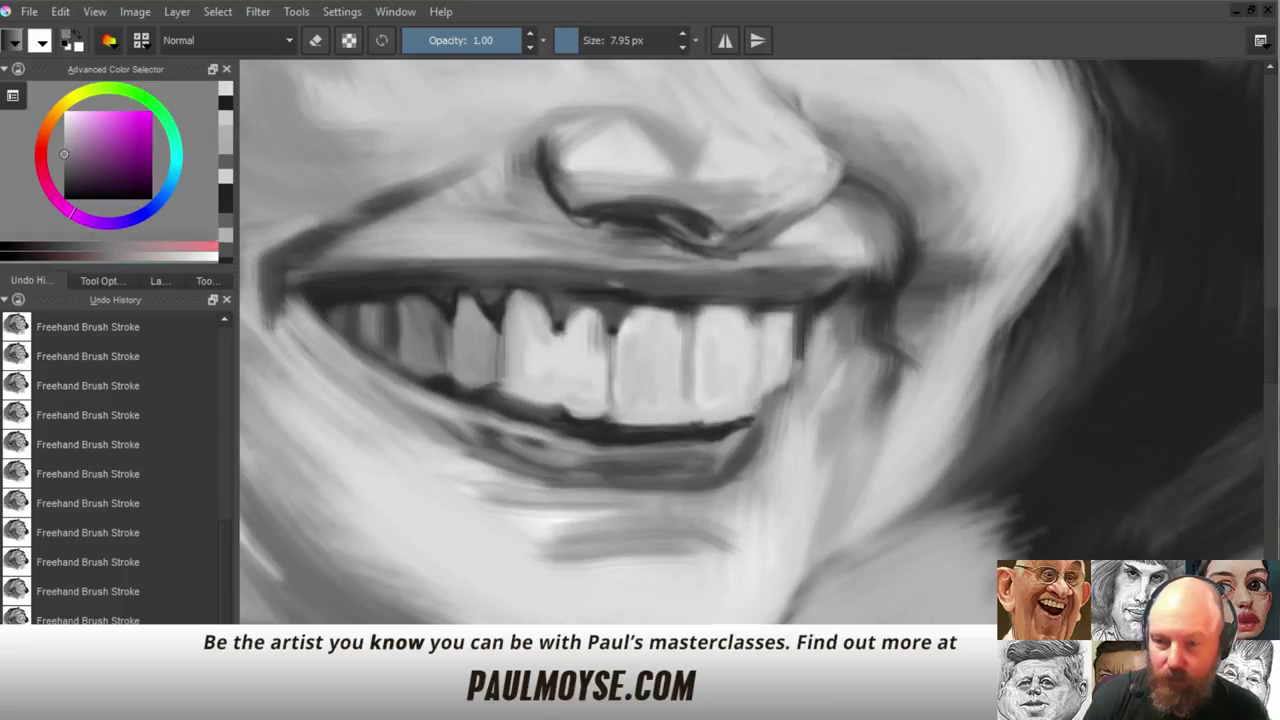
{"action": "left_click", "coordinate": [625, 285], "text": "ctrl"}
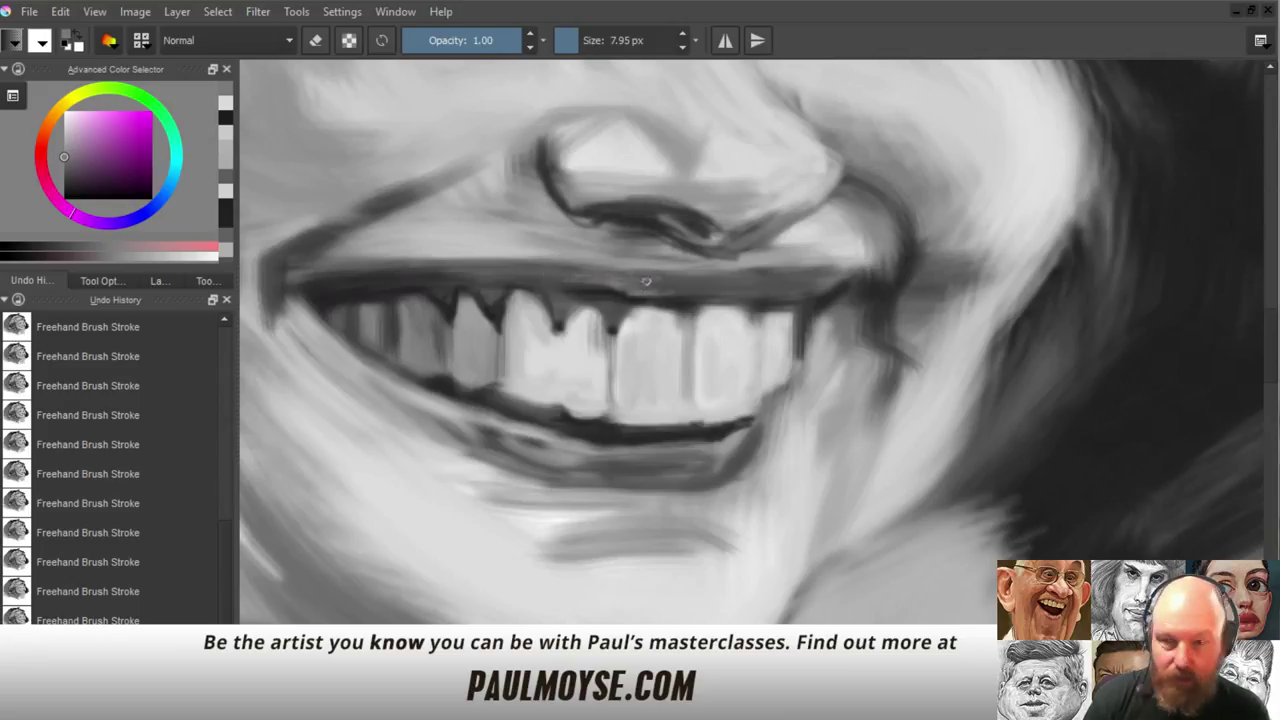
{"action": "left_click", "coordinate": [646, 282], "text": "ctrl"}
{"action": "left_click", "coordinate": [806, 232], "text": "ctrl"}
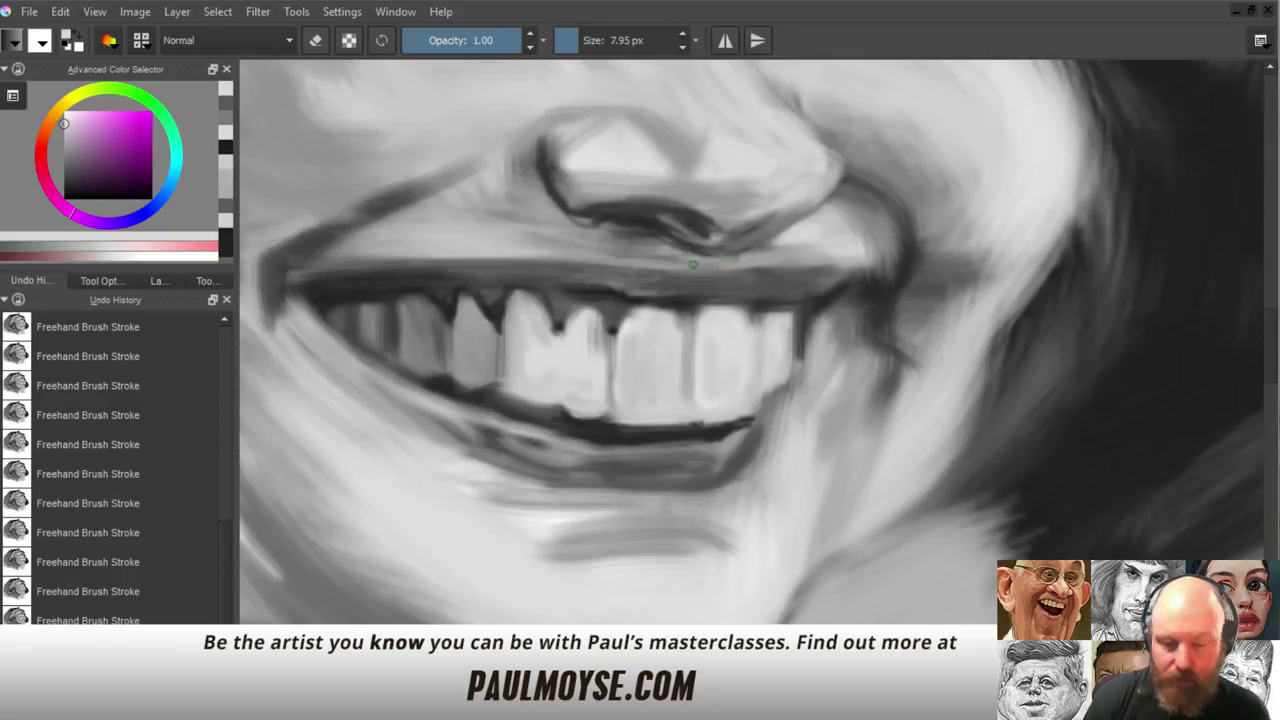
{"action": "mouse_move", "coordinate": [719, 261]}
{"action": "left_mouse_down"}
{"action": "mouse_move", "coordinate": [614, 260]}
{"action": "mouse_move", "coordinate": [735, 259]}
{"action": "left_mouse_up"}
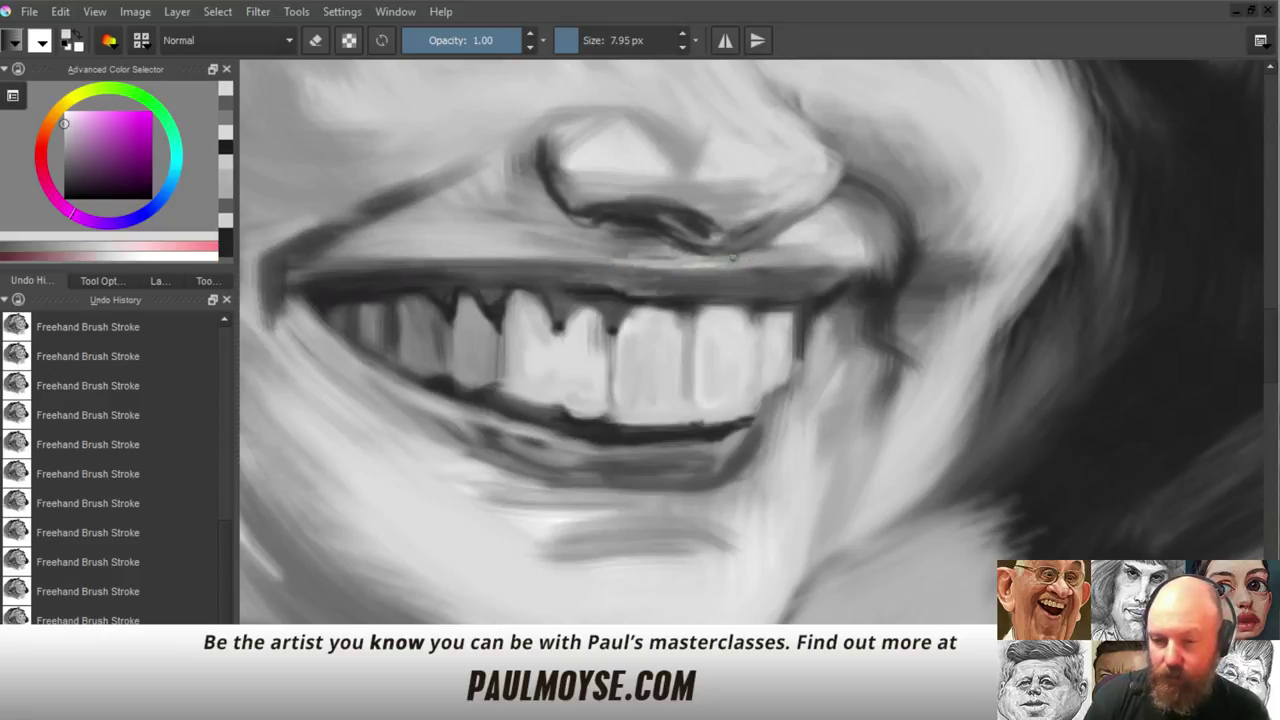
Sharpen the tops of the front teeth and the underside of the upper lip with dark and mid greys sampled there
{"action": "left_click_drag", "start_coordinate": [604, 308], "coordinate": [600, 474]}
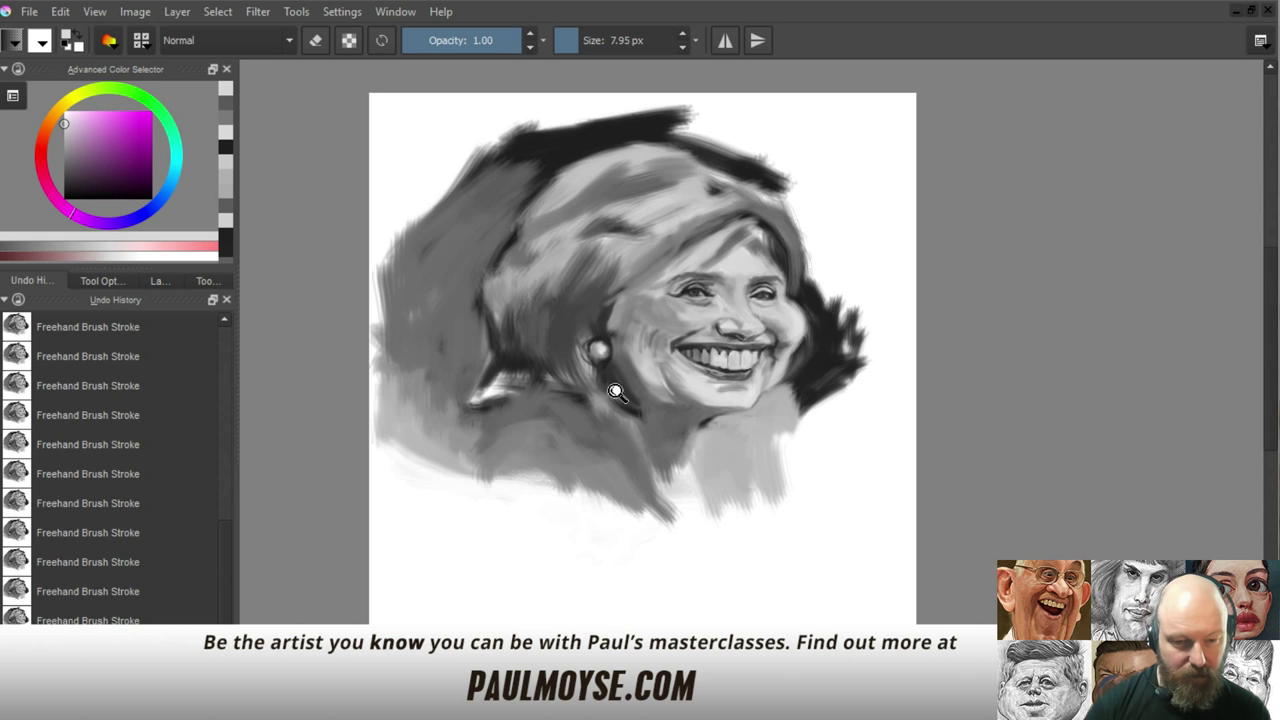
{"action": "left_click_drag", "start_coordinate": [610, 400], "coordinate": [614, 248]}
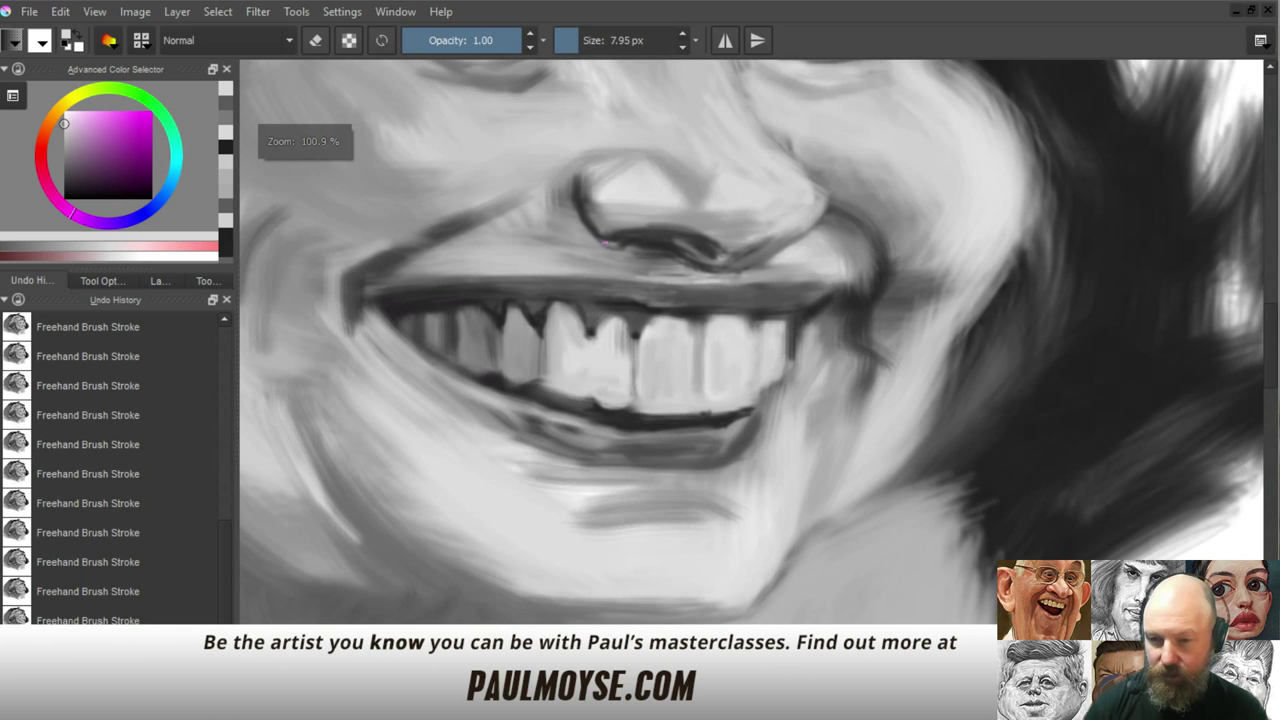
{"action": "left_click", "coordinate": [677, 409], "text": "ctrl"}
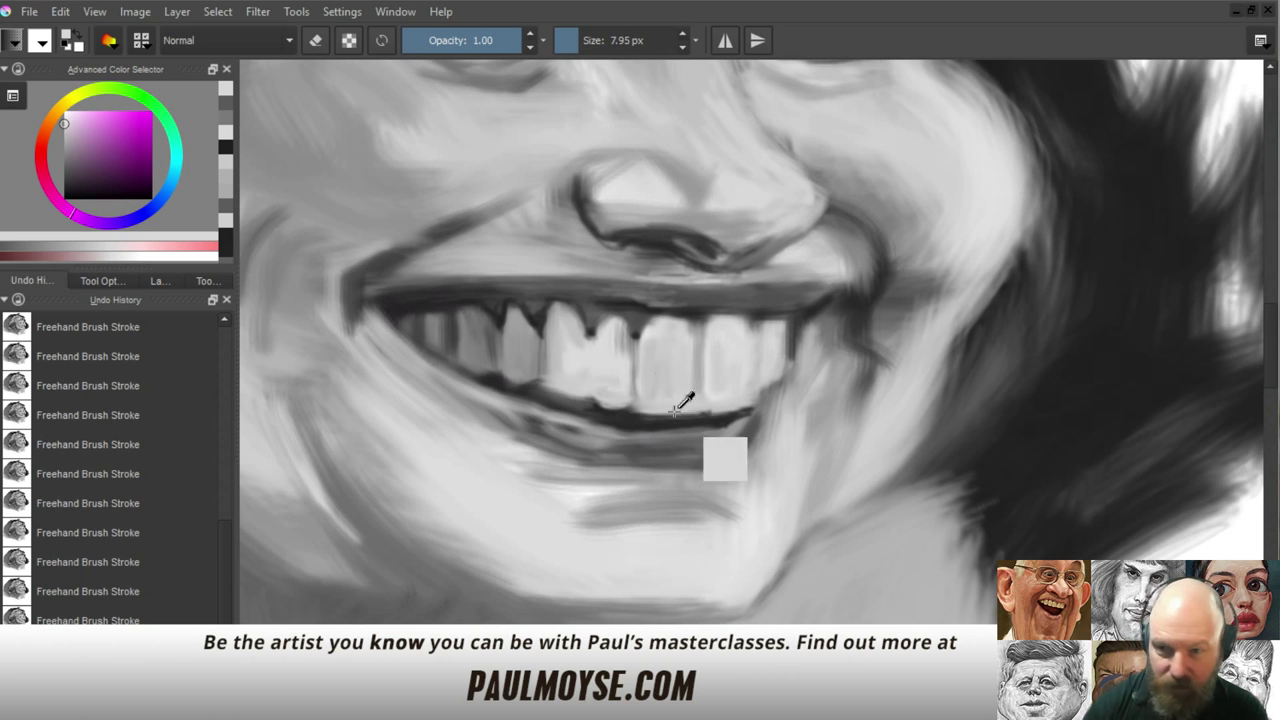
{"action": "left_click", "coordinate": [658, 310], "text": "ctrl"}
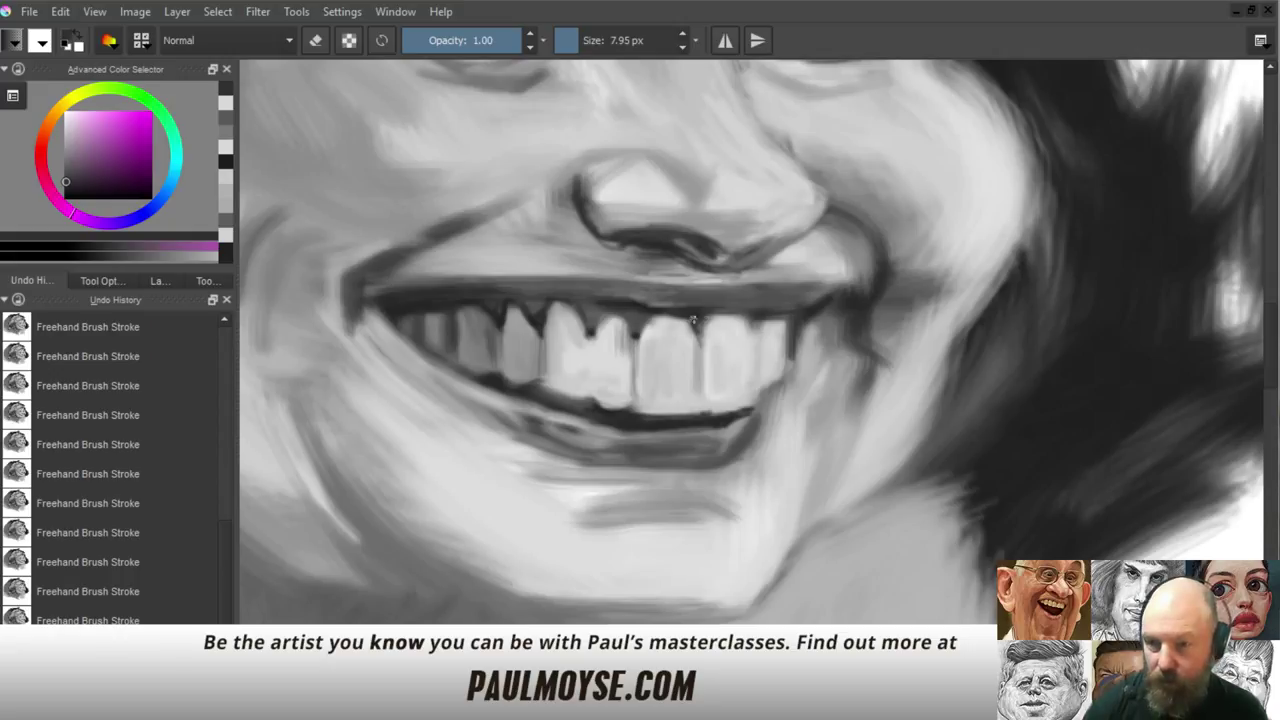
{"action": "left_click", "coordinate": [681, 303], "text": "ctrl"}
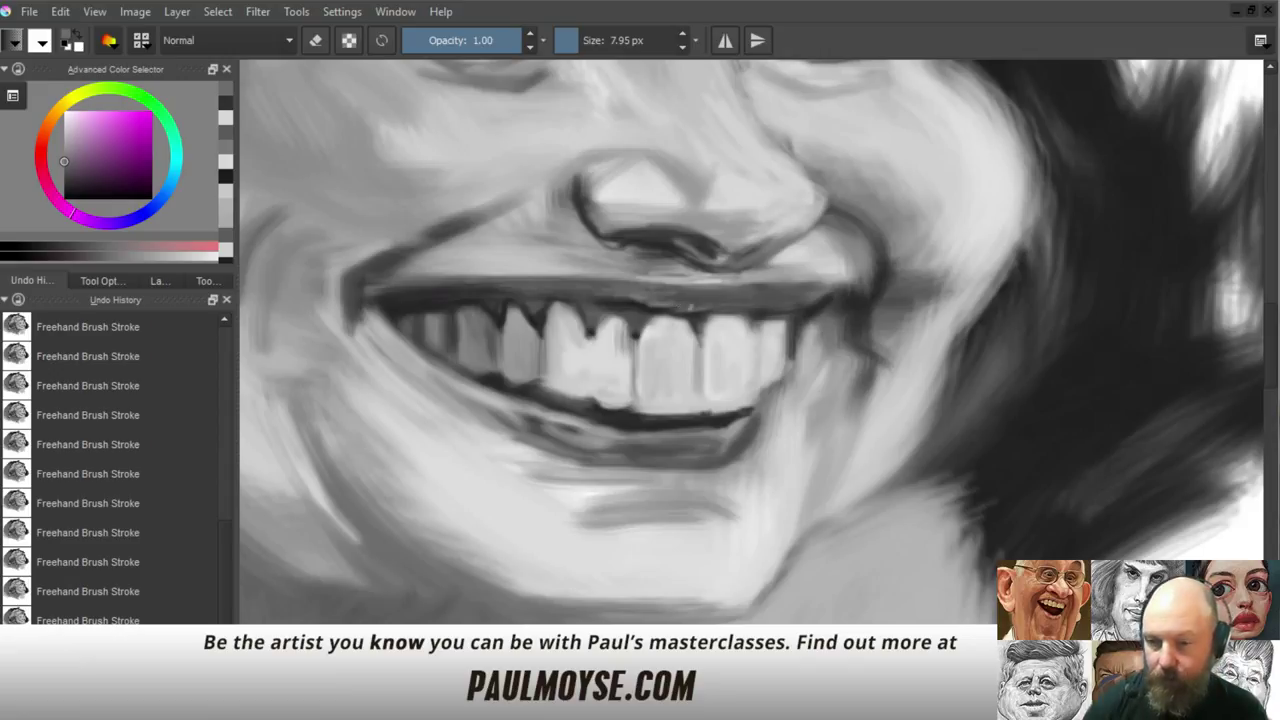
{"action": "left_click", "coordinate": [716, 304], "text": "ctrl"}
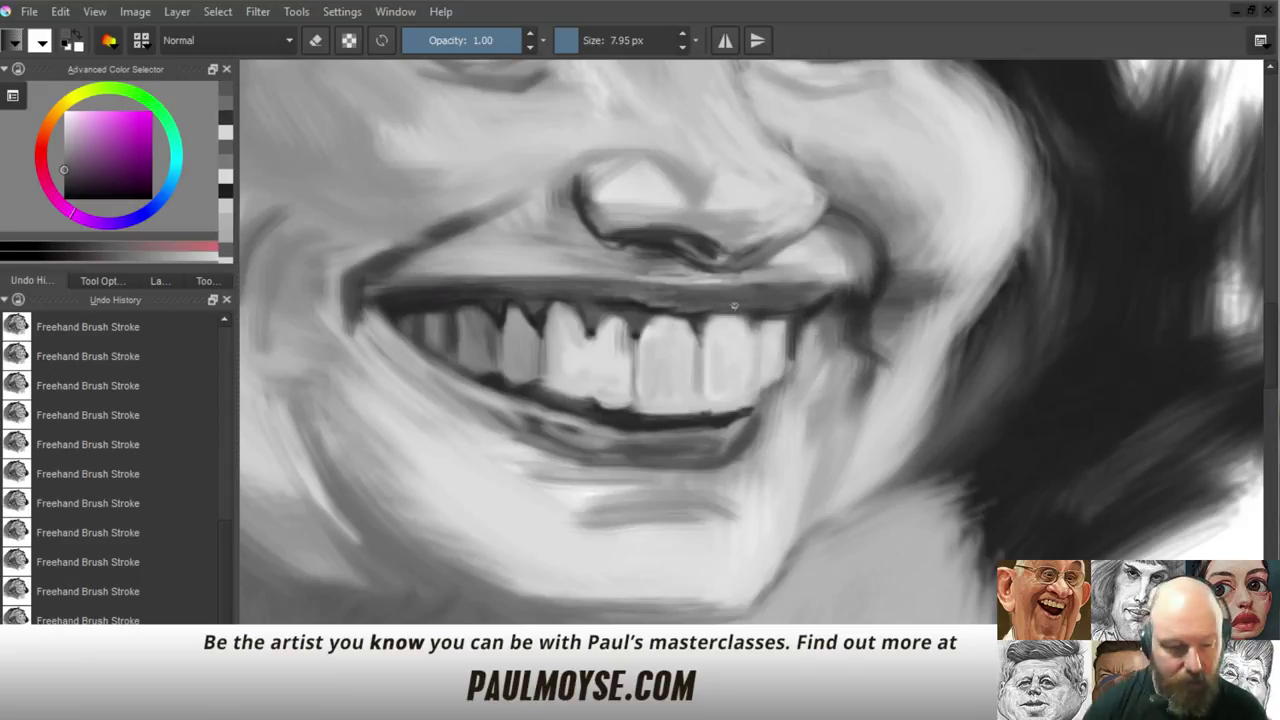
Define the far-side teeth and far mouth corner with near-black, and smooth the upper lip there with mid-grey sampled from it
{"action": "left_click_drag", "start_coordinate": [682, 320], "coordinate": [1045, 422], "text": "ctrl"}
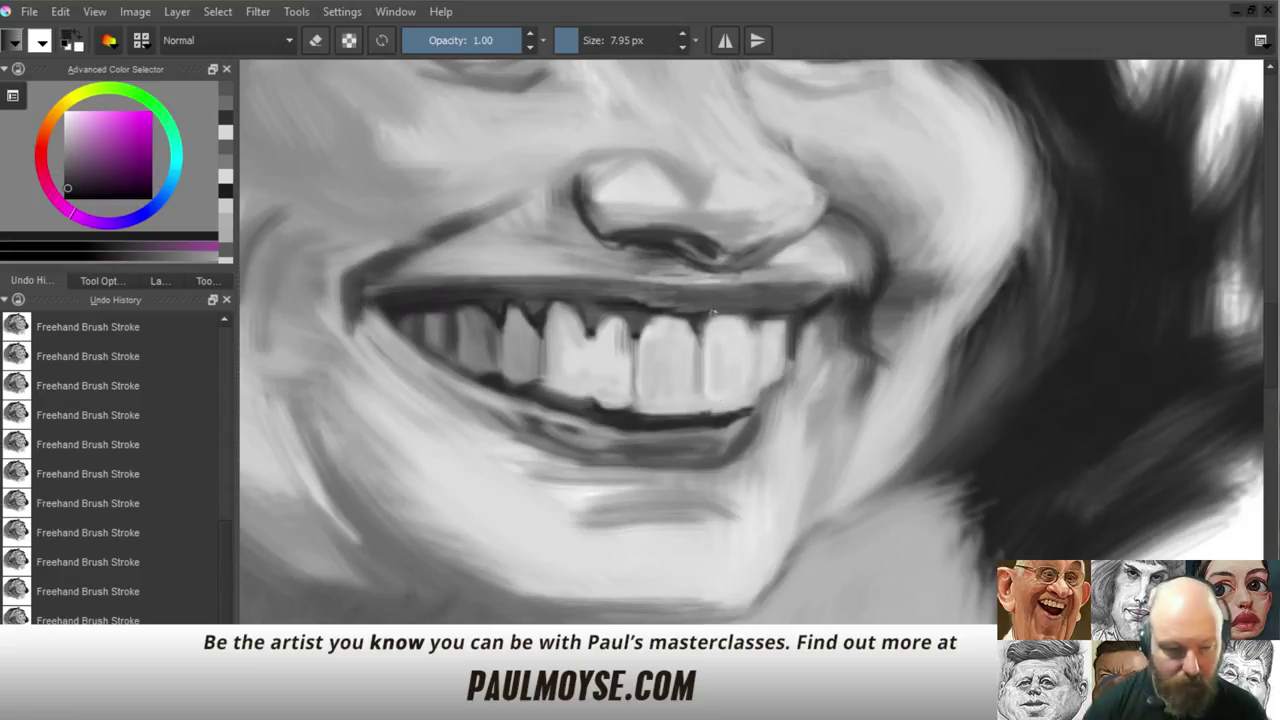
{"action": "left_click_drag", "start_coordinate": [714, 313], "coordinate": [723, 311]}
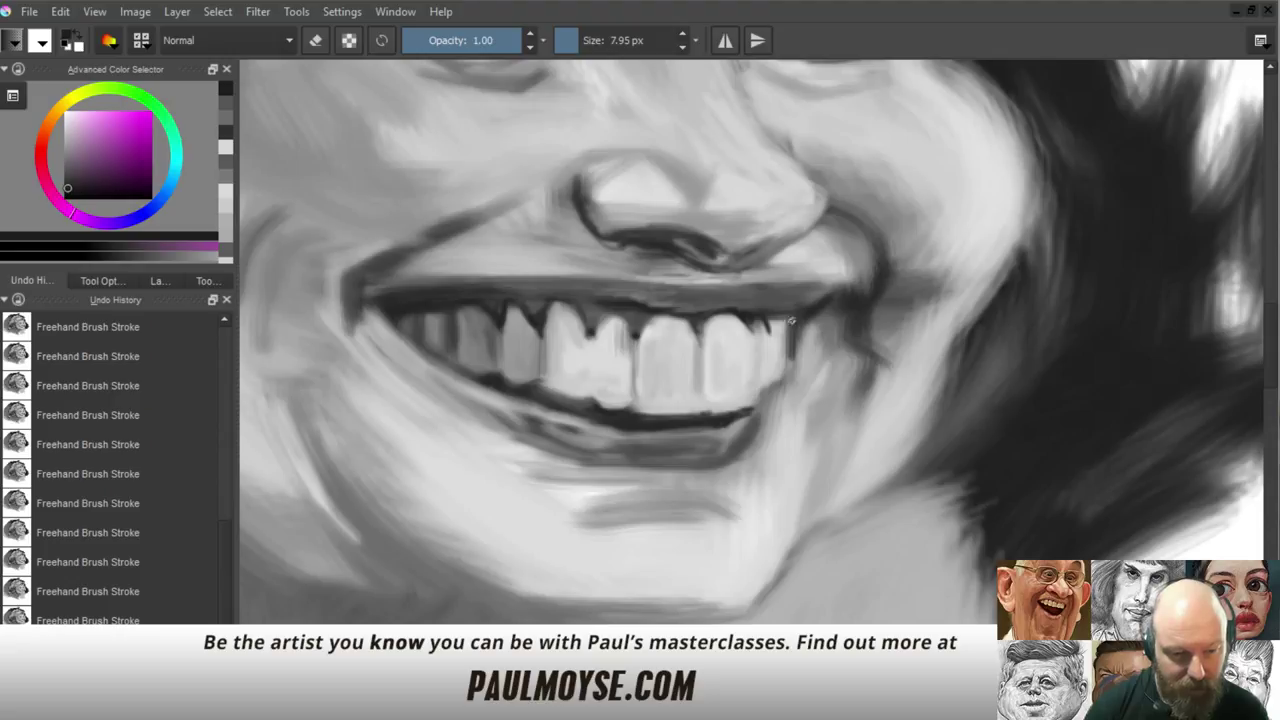
{"action": "left_click_drag", "start_coordinate": [785, 318], "coordinate": [782, 343]}
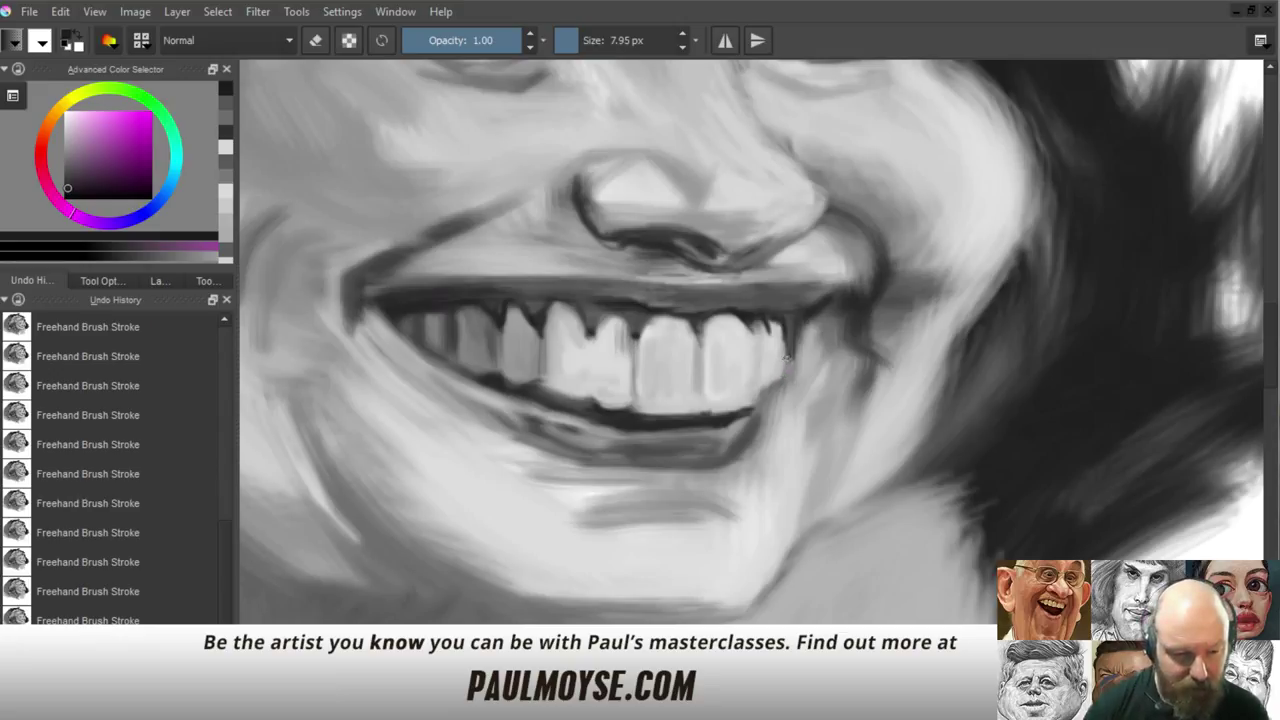
{"action": "left_click_drag", "start_coordinate": [784, 358], "coordinate": [781, 375]}
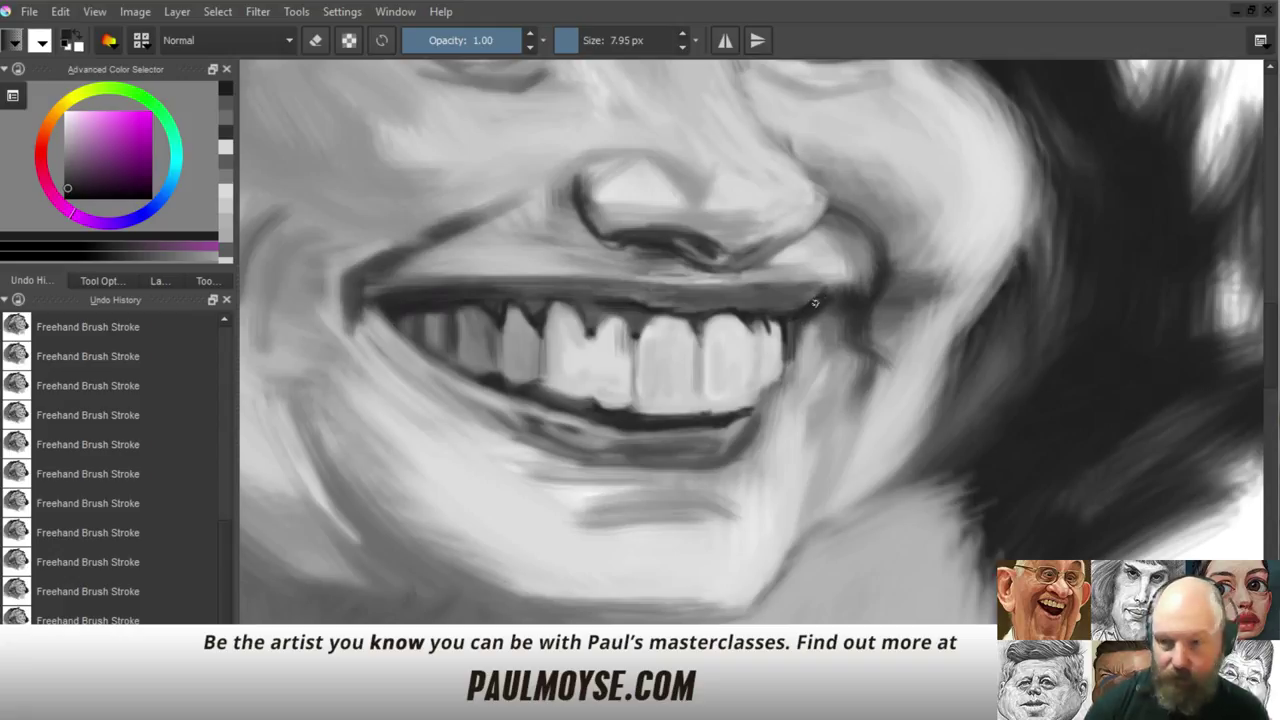
{"action": "left_click_drag", "start_coordinate": [790, 342], "coordinate": [810, 369]}
{"action": "left_click_drag", "start_coordinate": [788, 311], "coordinate": [783, 311]}
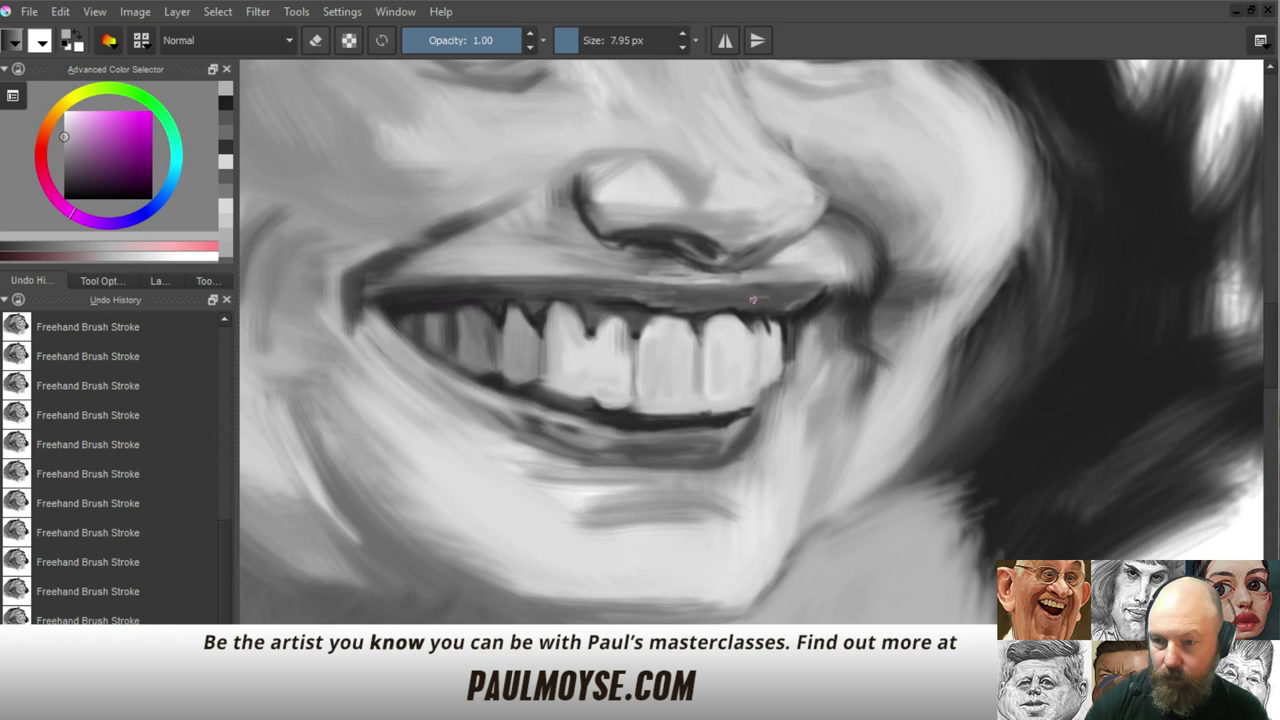
{"action": "left_click", "coordinate": [762, 297], "text": "ctrl"}
{"action": "left_click_drag", "start_coordinate": [717, 300], "coordinate": [770, 294]}
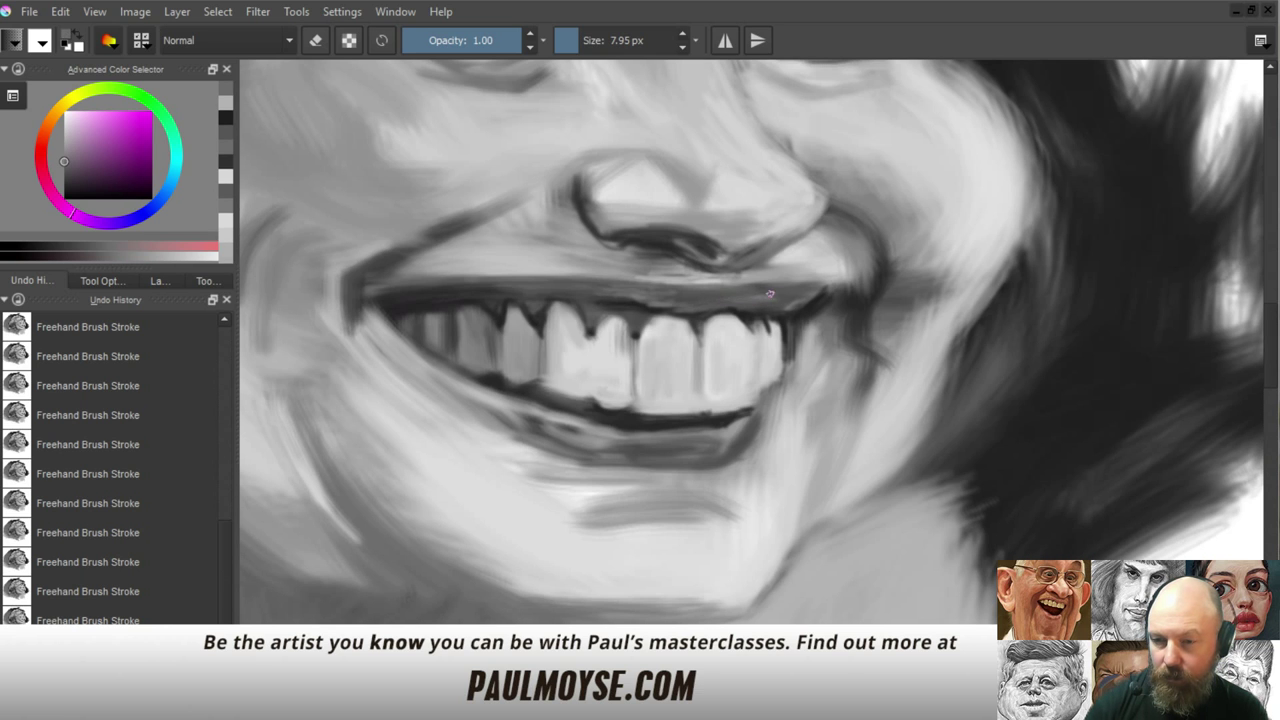
Enlarge the brush to 22.92 px and soften the skin around the near mouth corner with light grey sampled from the cheek
{"action": "key", "text": "ctrl+space"}
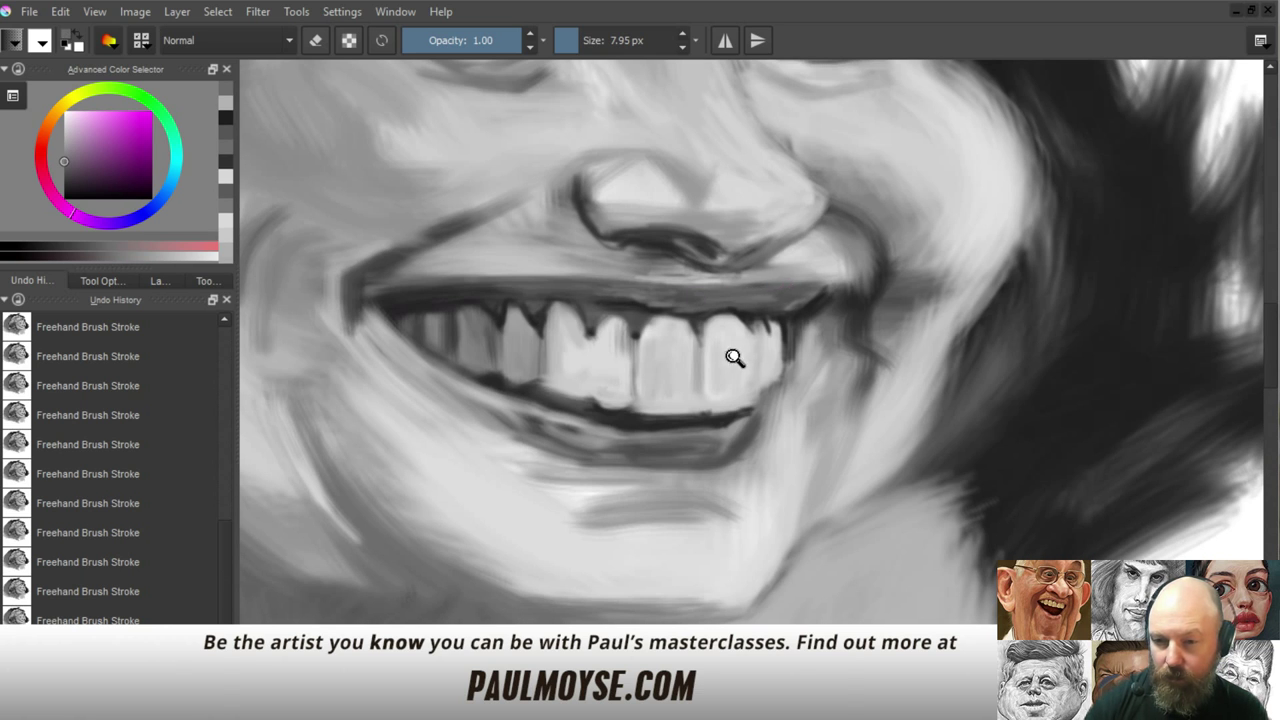
{"action": "left_click_drag", "start_coordinate": [734, 357], "coordinate": [733, 464]}
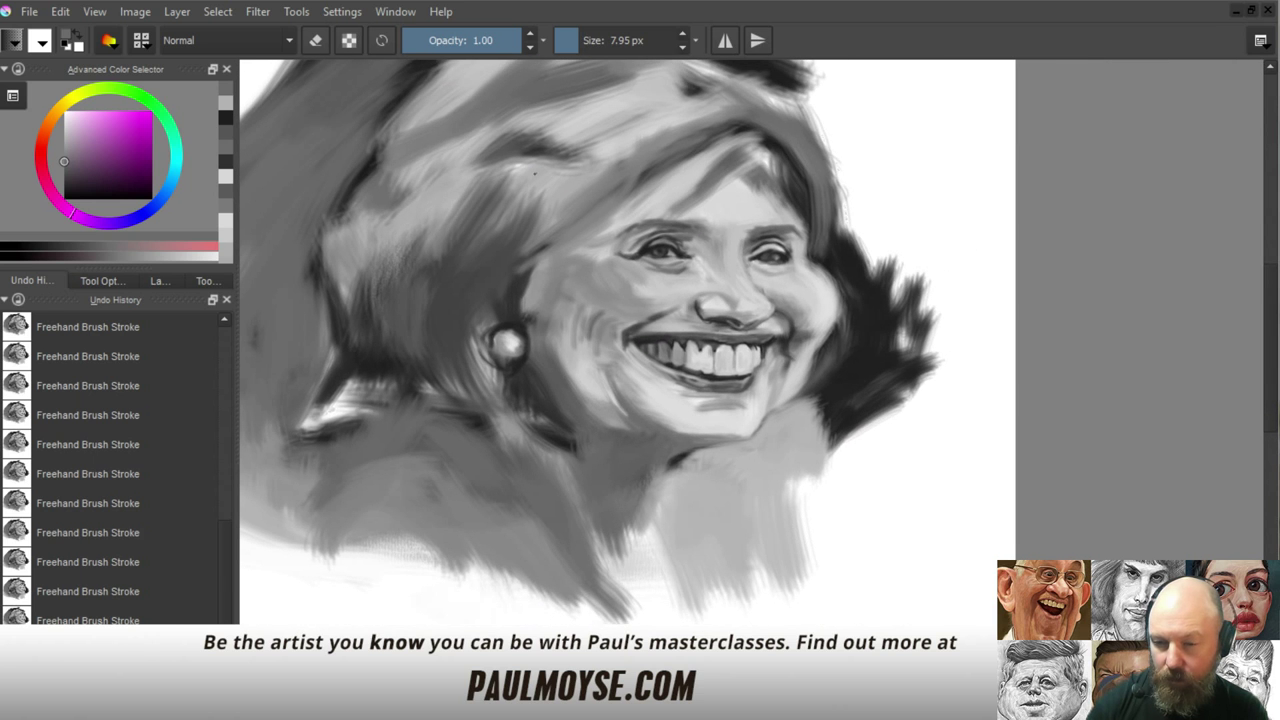
{"action": "key", "text": "ctrl+space"}
{"action": "mouse_move", "coordinate": [625, 295]}
{"action": "left_mouse_down"}
{"action": "mouse_move", "coordinate": [571, 349]}
{"action": "mouse_move", "coordinate": [586, 351]}
{"action": "left_mouse_up"}
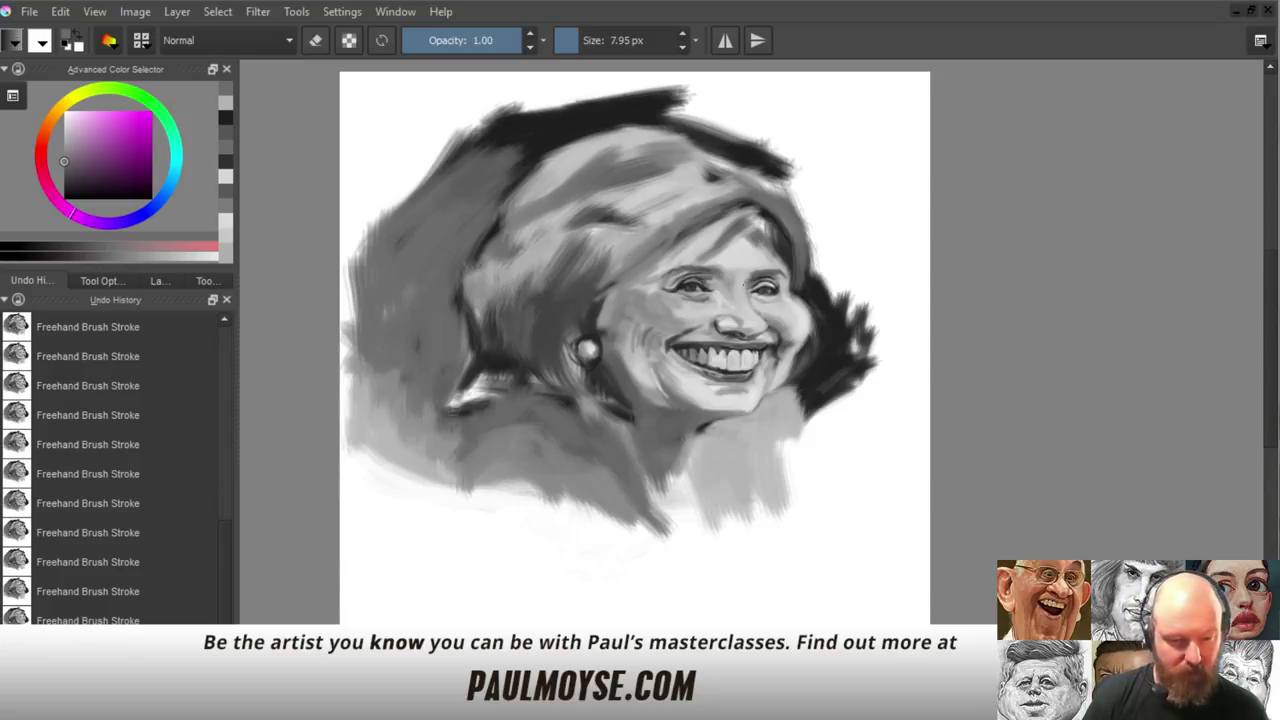
{"action": "key", "text": "ctrl+space"}
{"action": "left_click_drag", "start_coordinate": [766, 400], "coordinate": [786, 303]}
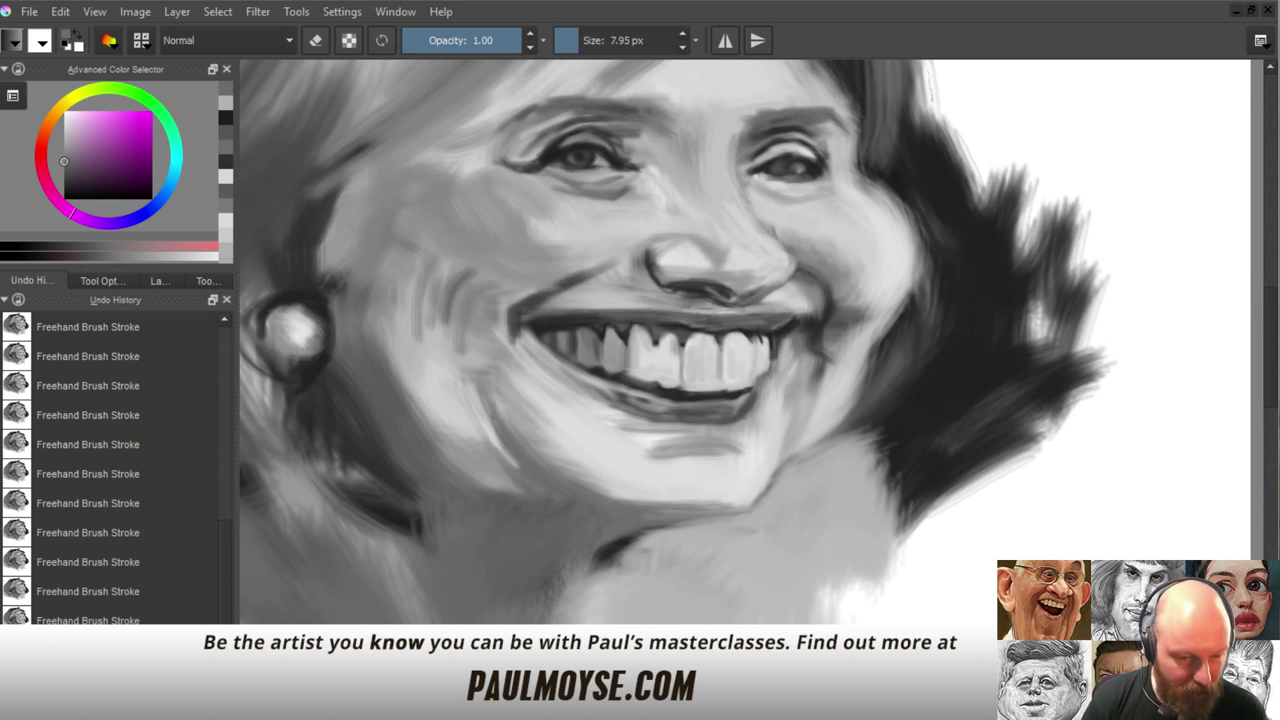
{"action": "left_click_drag", "start_coordinate": [525, 364], "coordinate": [535, 364]}
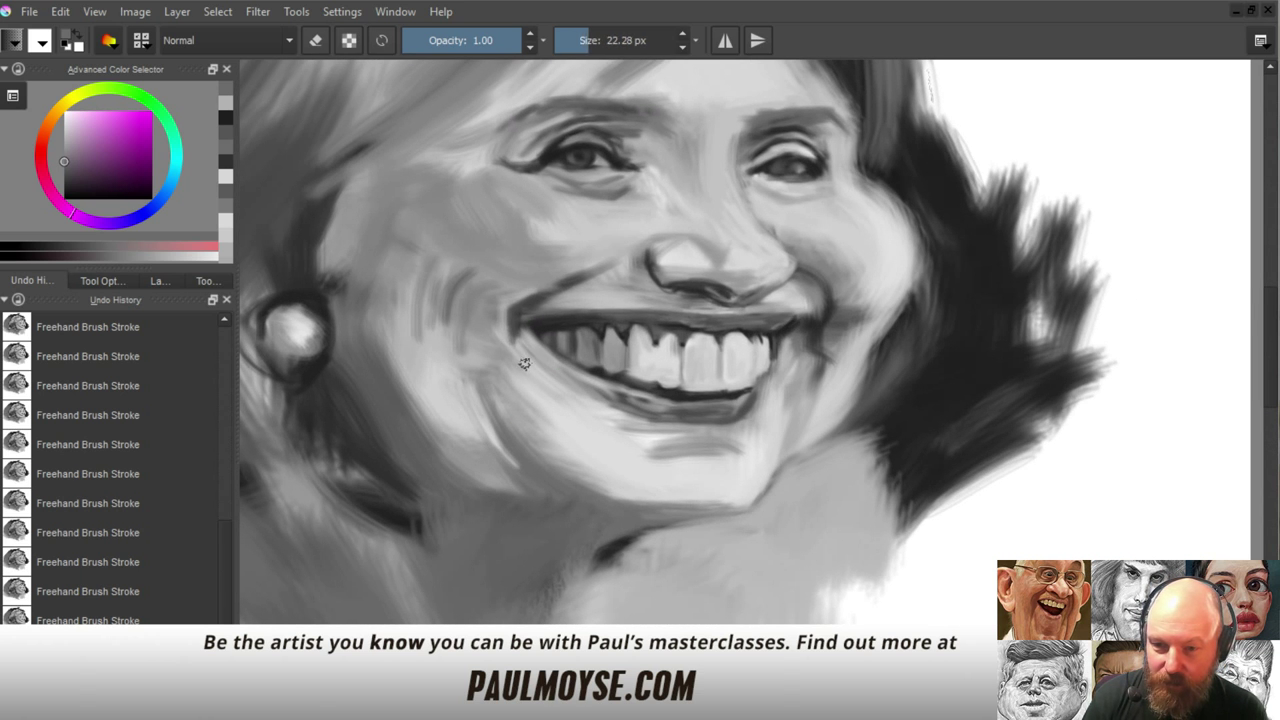
{"action": "left_click", "coordinate": [449, 393], "text": "ctrl"}
{"action": "left_click_drag", "start_coordinate": [516, 302], "coordinate": [508, 329]}
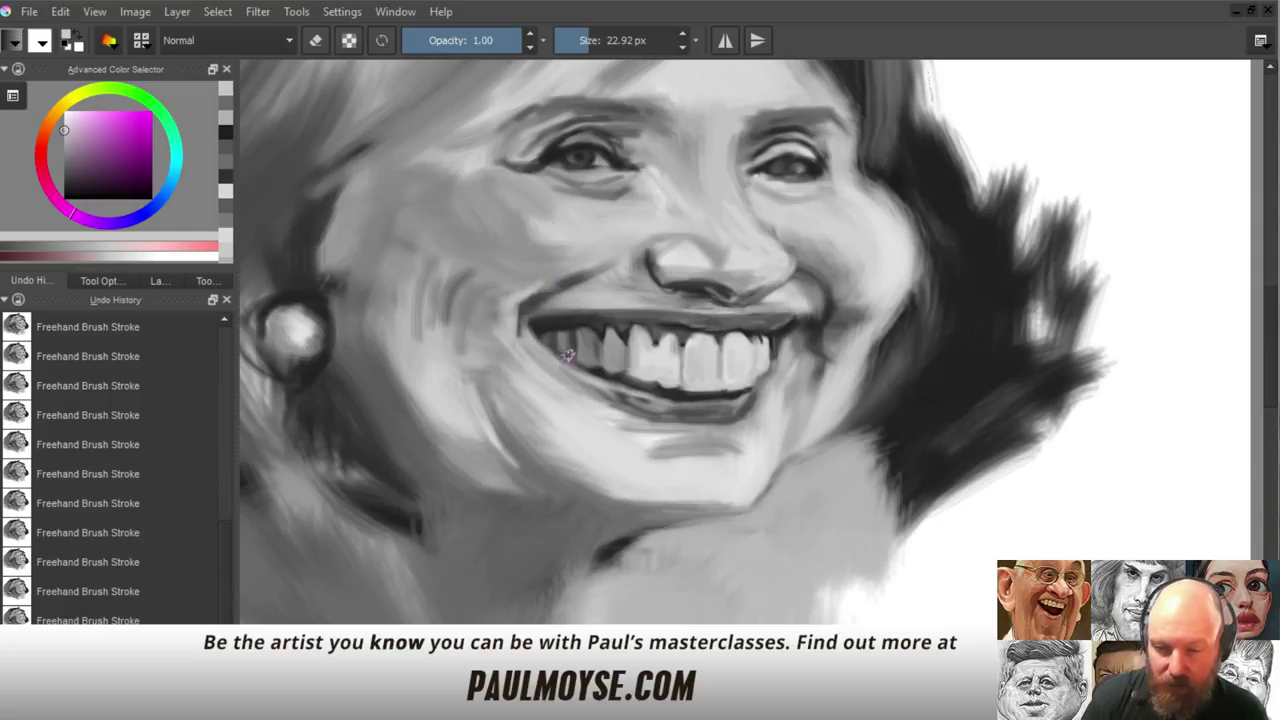
Reduce the brush to 13.56 px and sharpen the near mouth corner and smile fold with dark greys sampled from the mouth
{"action": "left_click_drag", "start_coordinate": [570, 354], "coordinate": [546, 348]}
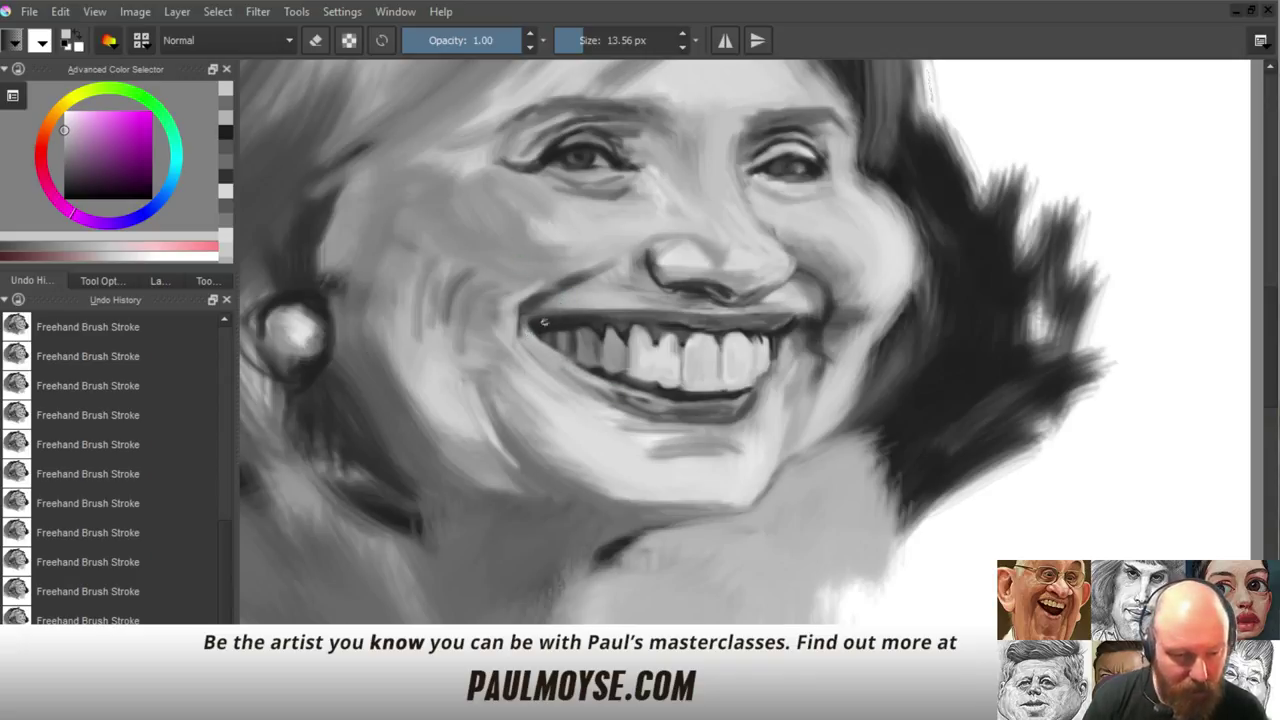
{"action": "left_click", "coordinate": [545, 313], "text": "ctrl"}
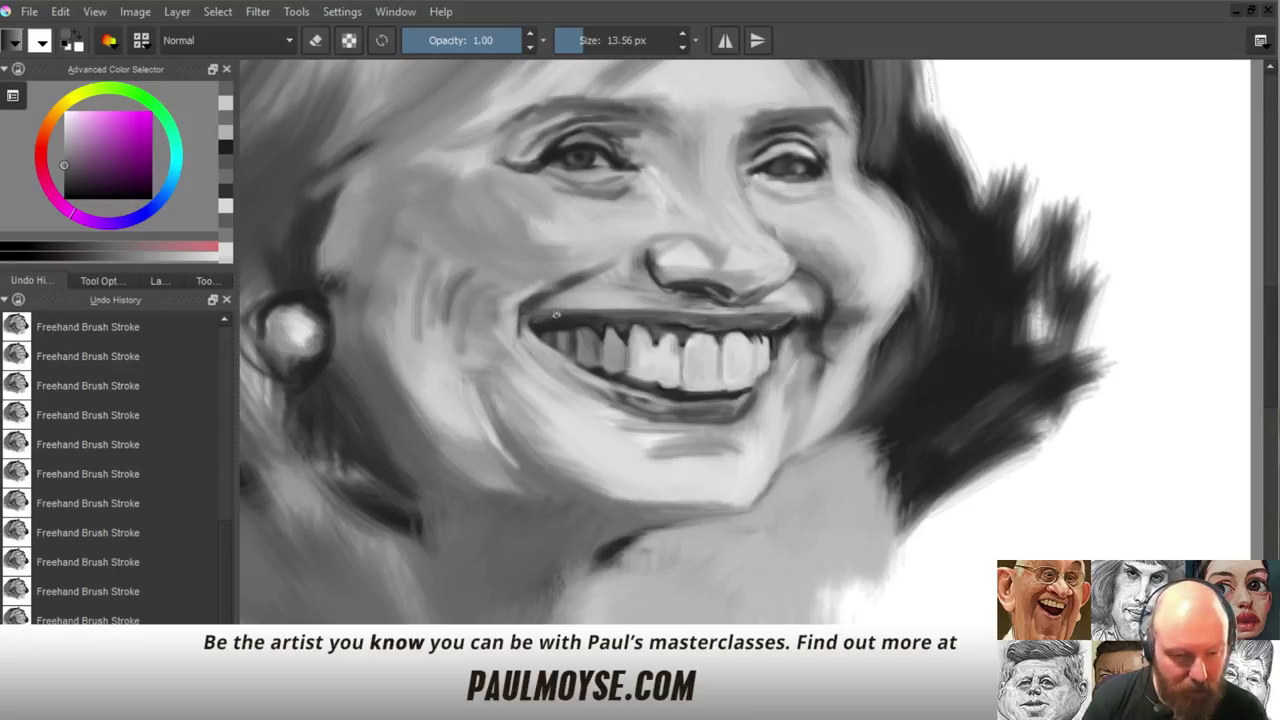
{"action": "left_click", "coordinate": [533, 325], "text": "ctrl"}
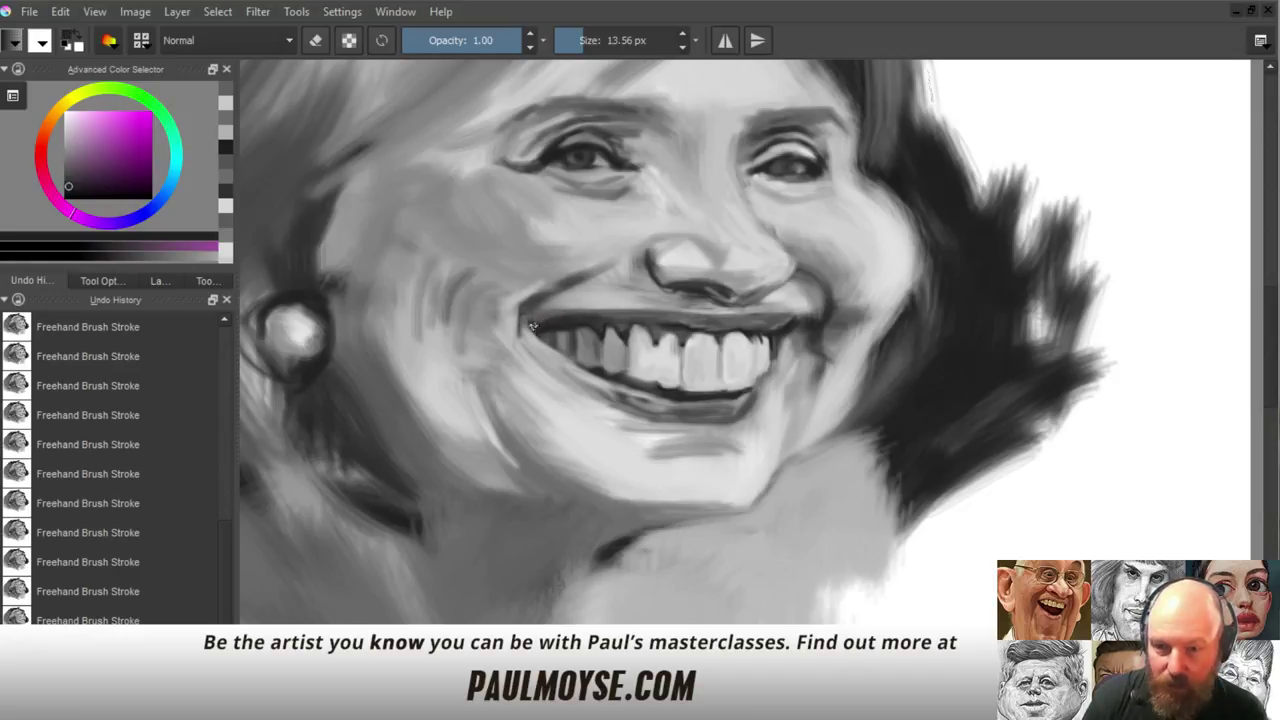
{"action": "left_click_drag", "start_coordinate": [531, 323], "coordinate": [540, 329]}
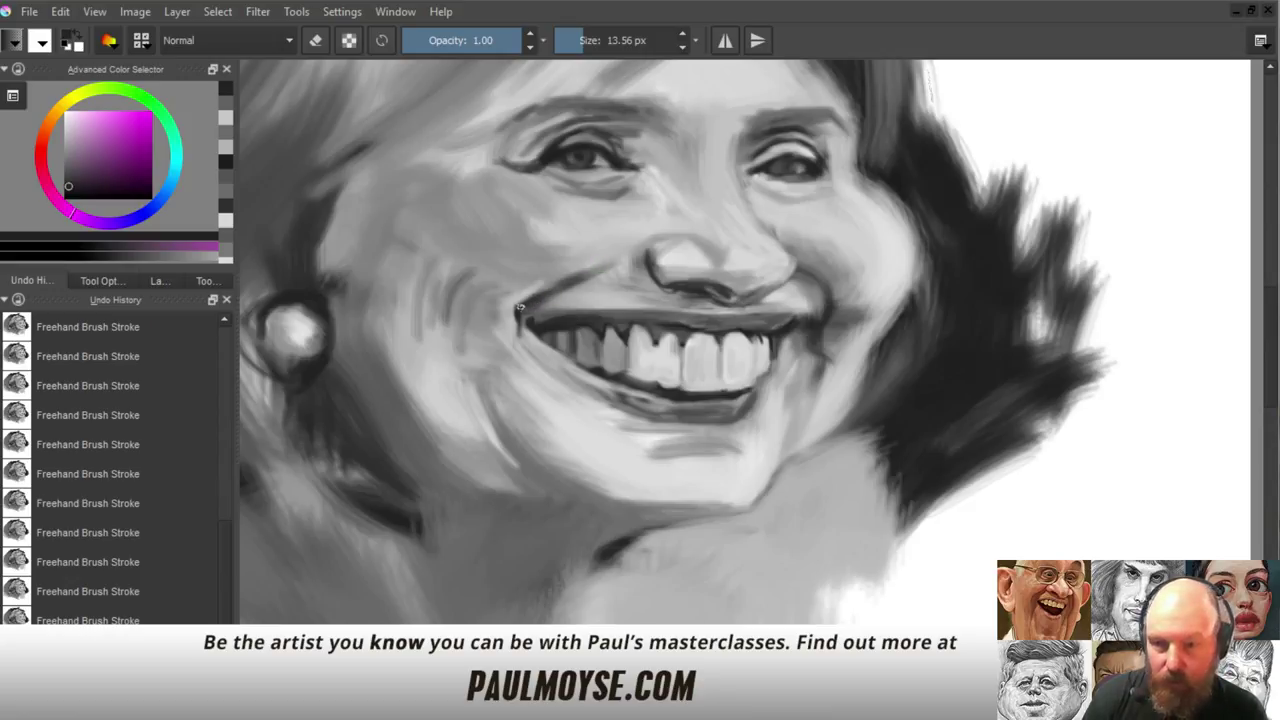
{"action": "left_click_drag", "start_coordinate": [519, 308], "coordinate": [587, 277]}
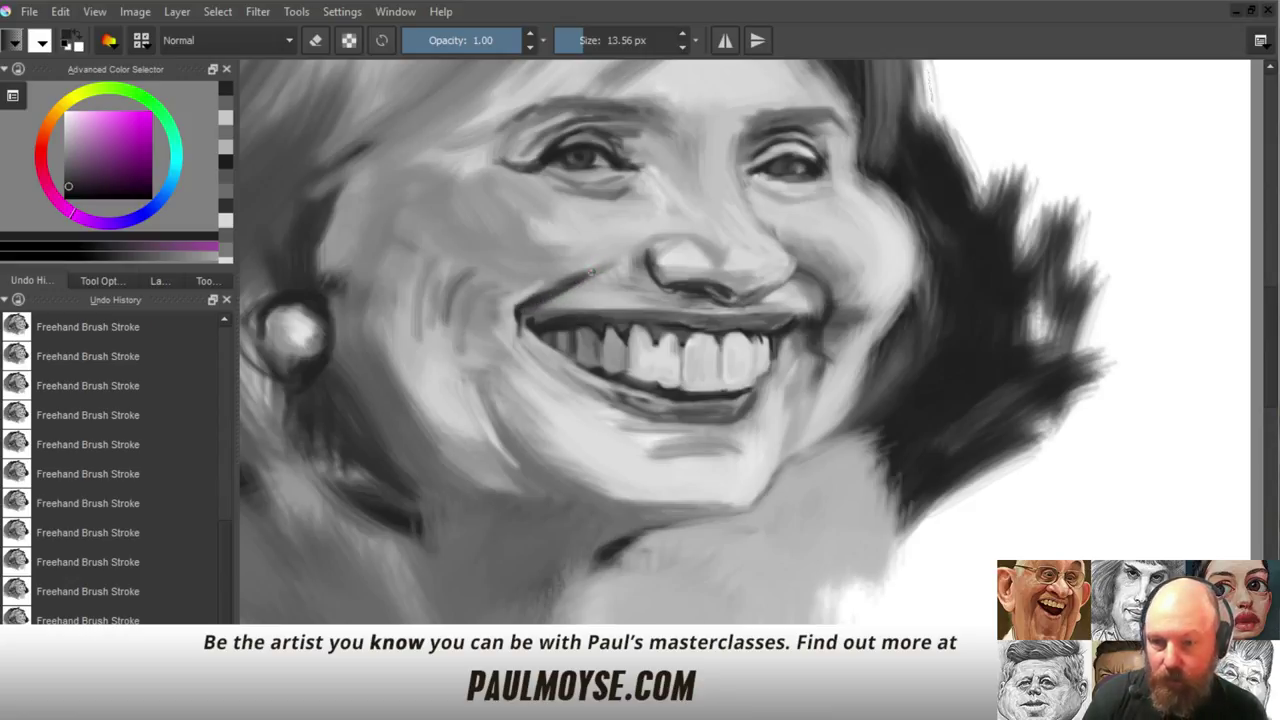
Blend the skin above the smile fold and the upper near cheek with sampled greys, enlarging the brush to 30.73 px
{"action": "left_click", "coordinate": [535, 286], "text": "ctrl"}
{"action": "mouse_move", "coordinate": [564, 278]}
{"action": "left_mouse_down"}
{"action": "mouse_move", "coordinate": [610, 262]}
{"action": "mouse_move", "coordinate": [613, 275]}
{"action": "mouse_move", "coordinate": [569, 266]}
{"action": "mouse_move", "coordinate": [520, 283]}
{"action": "mouse_move", "coordinate": [573, 252]}
{"action": "left_mouse_up"}
{"action": "left_click", "coordinate": [536, 282], "text": "ctrl"}
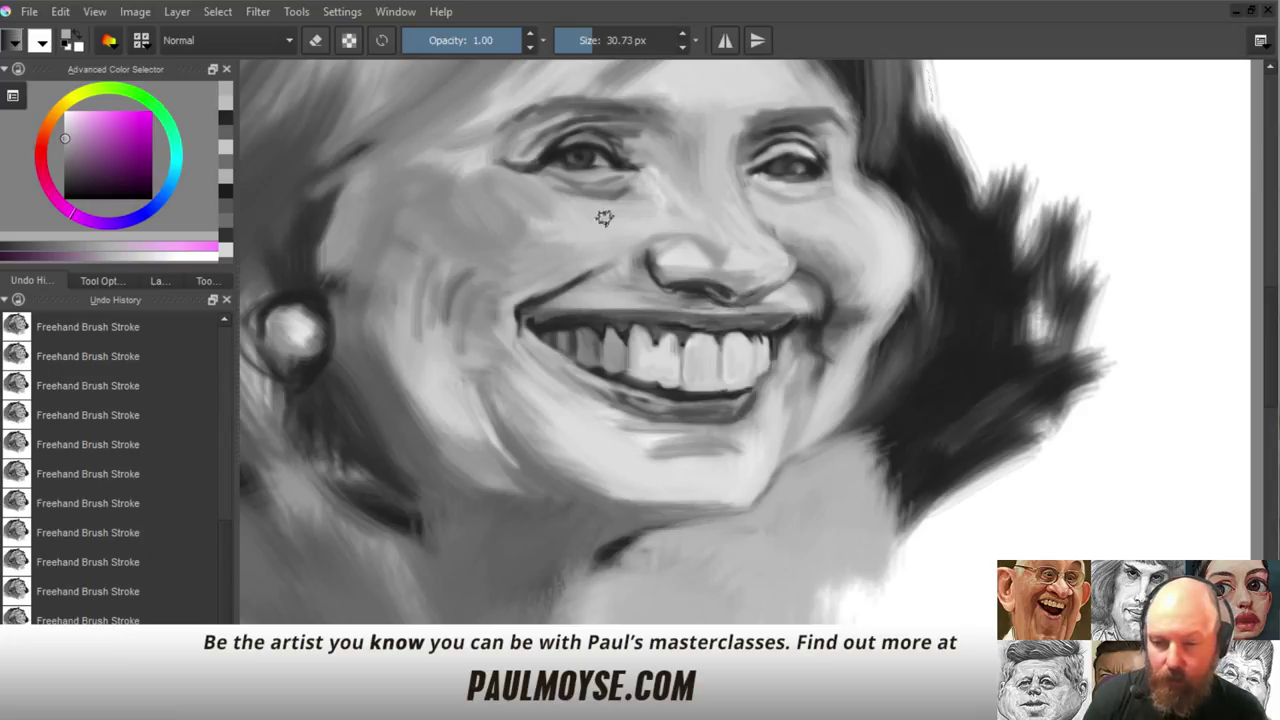
{"action": "left_click", "coordinate": [549, 244], "text": "ctrl"}
{"action": "mouse_move", "coordinate": [546, 238]}
{"action": "left_mouse_down"}
{"action": "mouse_move", "coordinate": [532, 228]}
{"action": "mouse_move", "coordinate": [569, 243]}
{"action": "mouse_move", "coordinate": [517, 212]}
{"action": "left_mouse_up"}
{"action": "left_click", "coordinate": [501, 213], "text": "ctrl"}
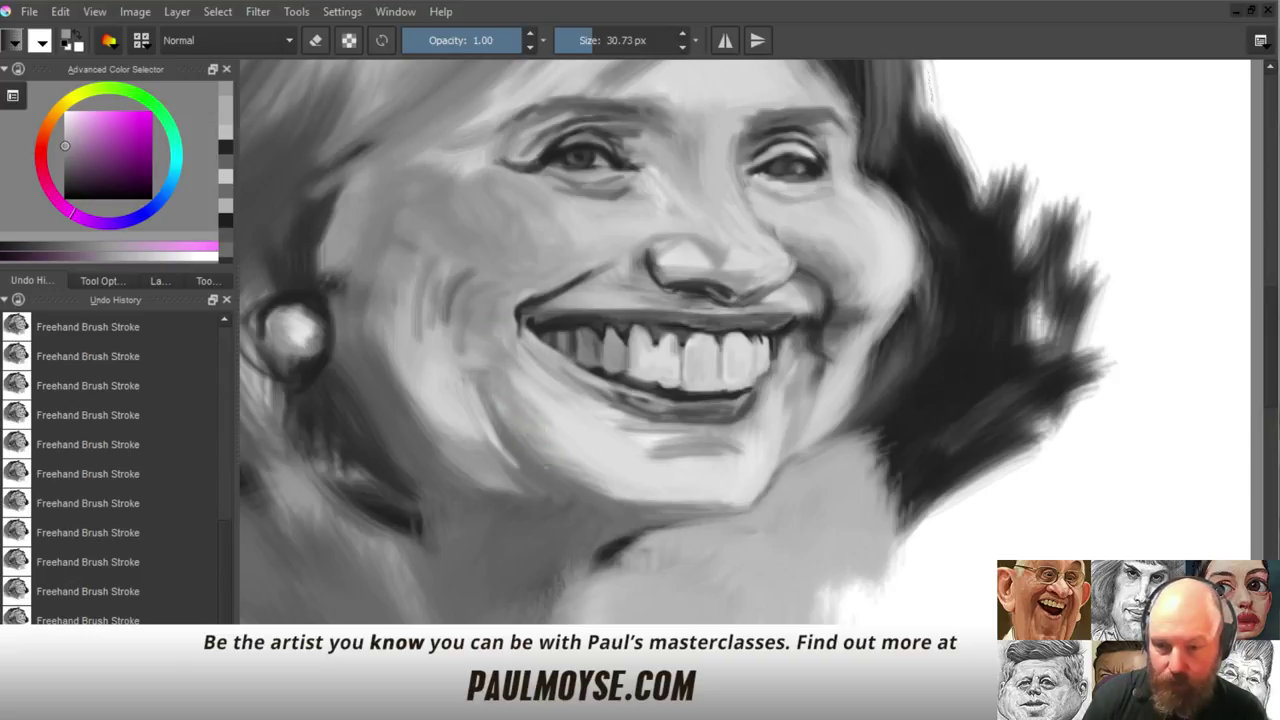
Soften the crease and light streak on the lower near cheek with mid and light greys, using the 30.73 px brush
{"action": "left_click", "coordinate": [515, 412], "text": "ctrl"}
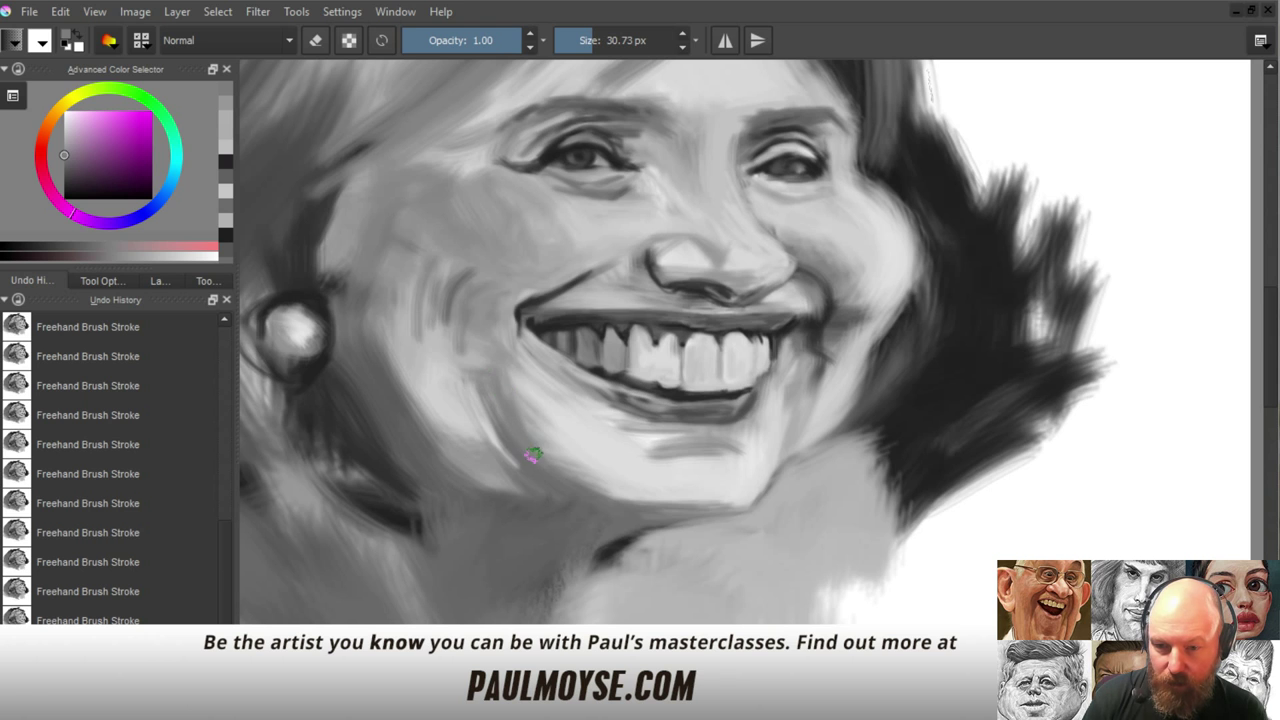
{"action": "left_click", "coordinate": [510, 388], "text": "ctrl"}
{"action": "left_click_drag", "start_coordinate": [471, 374], "coordinate": [514, 457]}
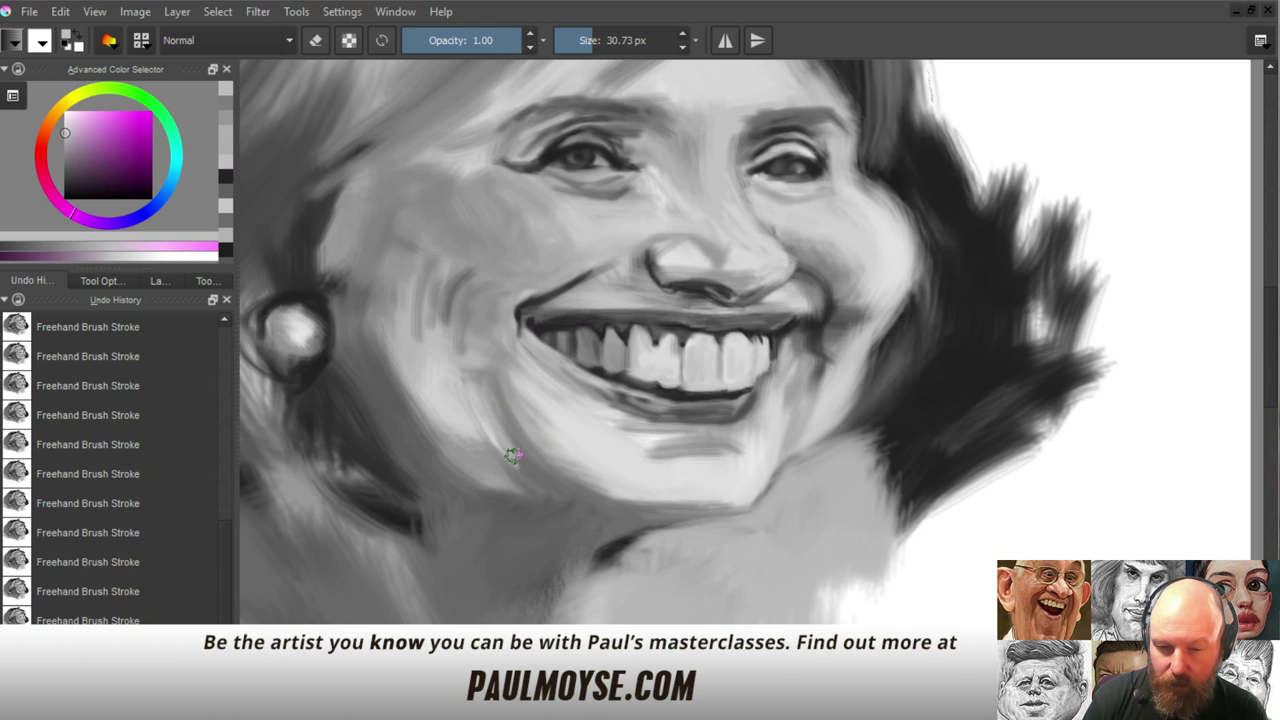
{"action": "mouse_move", "coordinate": [515, 371]}
{"action": "left_mouse_down"}
{"action": "mouse_move", "coordinate": [516, 477]}
{"action": "mouse_move", "coordinate": [504, 374]}
{"action": "left_mouse_up"}
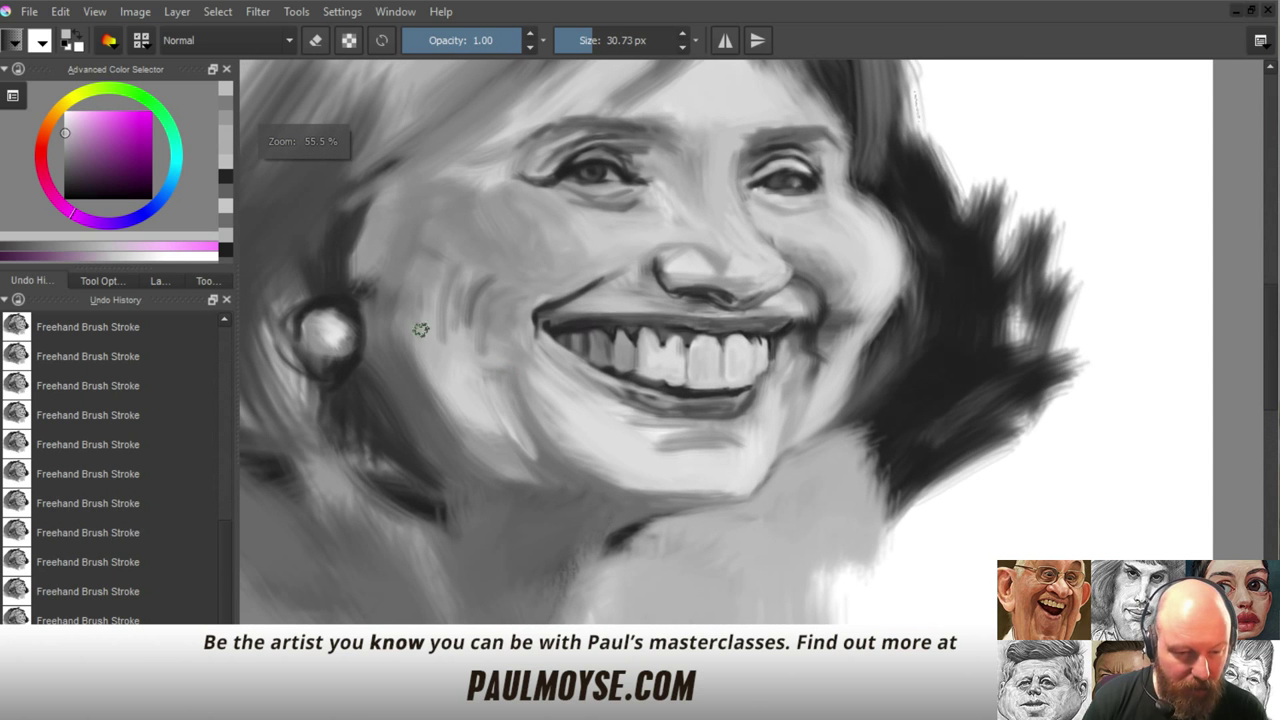
Blend the lower near cheek into the jawline with mid greys sampled from the cheek and neck, using the 30.73 px brush
{"action": "left_click", "coordinate": [523, 463], "text": "ctrl"}
{"action": "left_click", "coordinate": [493, 449], "text": "ctrl"}
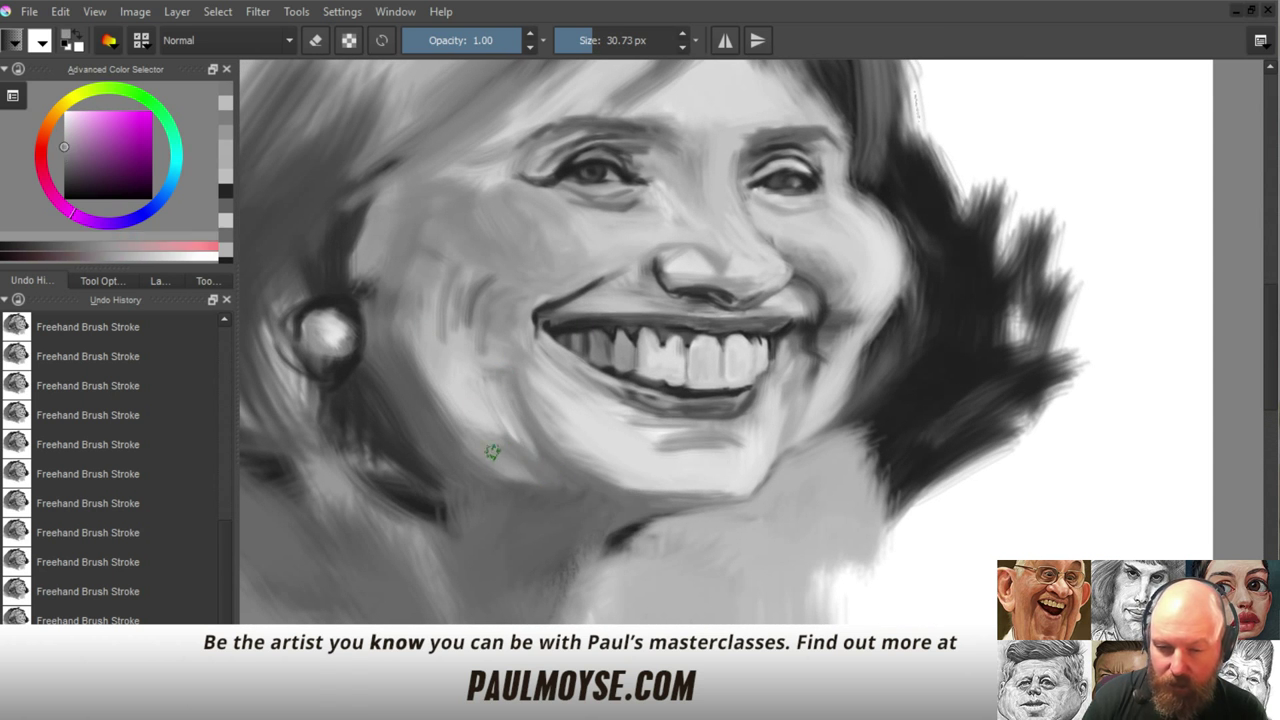
{"action": "left_click", "coordinate": [560, 470], "text": "ctrl"}
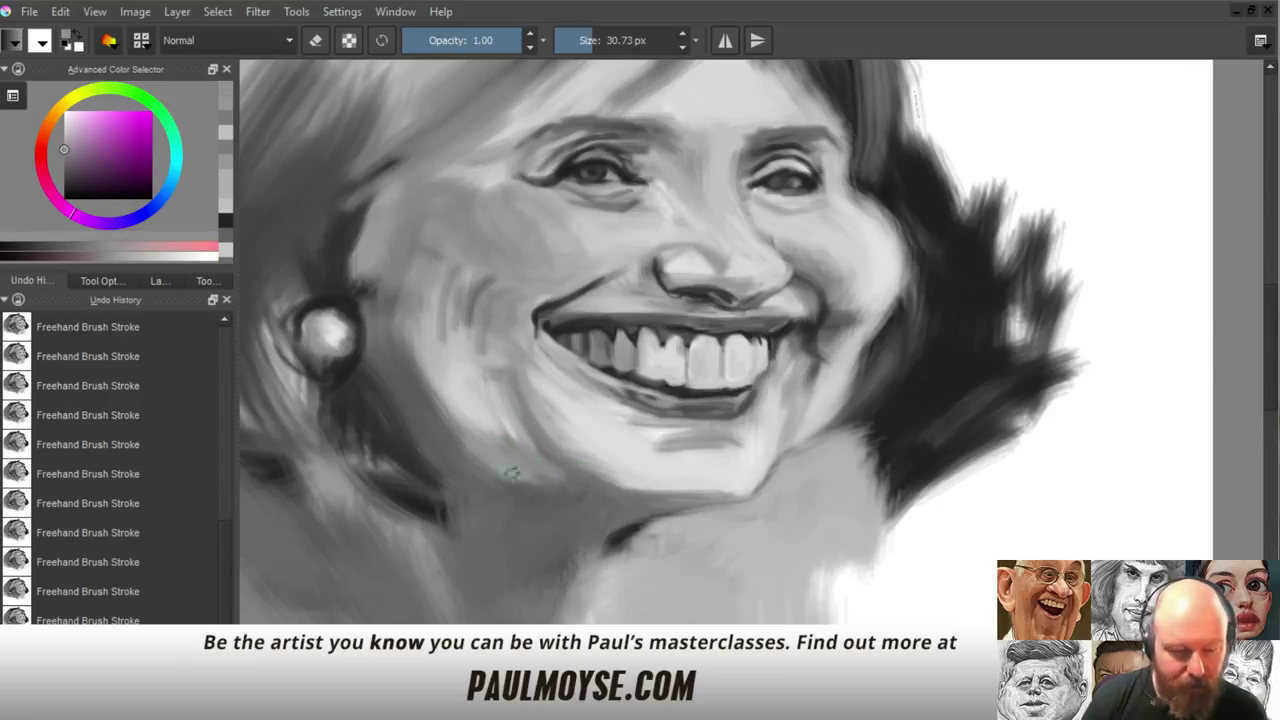
{"action": "left_click", "coordinate": [550, 482], "text": "ctrl"}
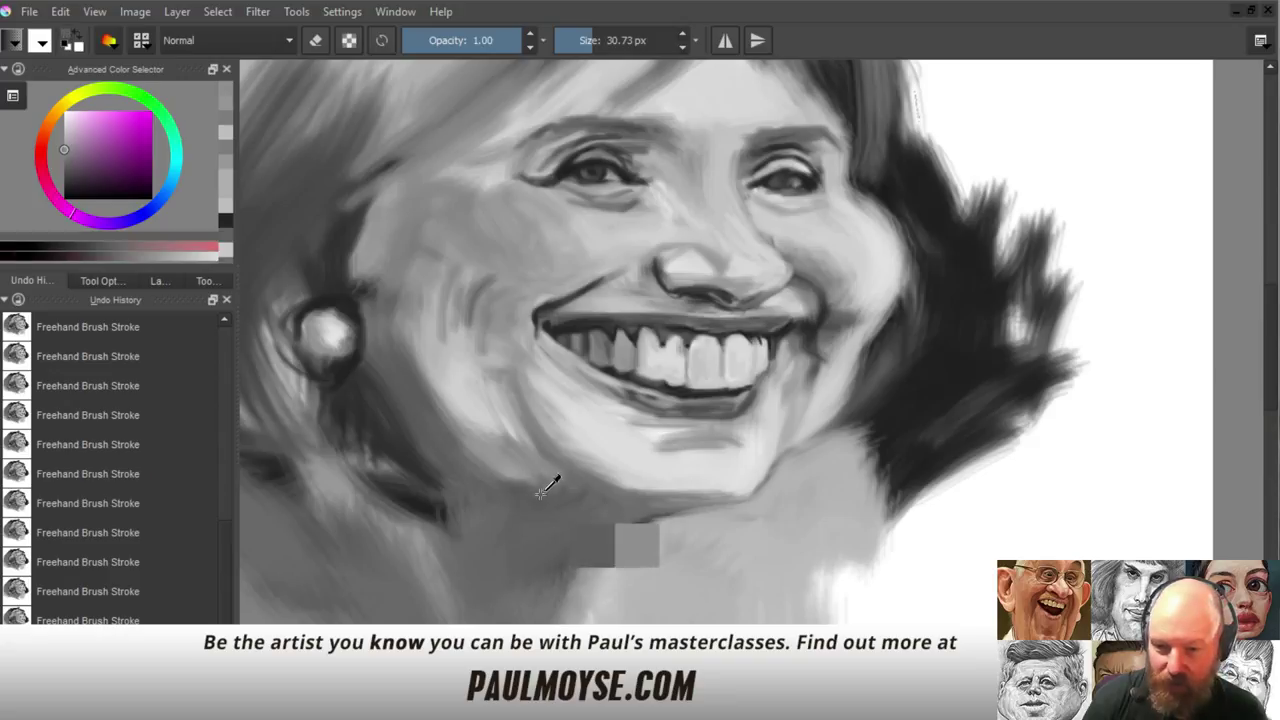
{"action": "mouse_move", "coordinate": [500, 472]}
{"action": "left_mouse_down"}
{"action": "mouse_move", "coordinate": [548, 482]}
{"action": "mouse_move", "coordinate": [530, 481]}
{"action": "left_mouse_up"}
{"action": "mouse_move", "coordinate": [520, 476]}
{"action": "left_mouse_down"}
{"action": "mouse_move", "coordinate": [540, 458]}
{"action": "mouse_move", "coordinate": [528, 477]}
{"action": "mouse_move", "coordinate": [546, 477]}
{"action": "mouse_move", "coordinate": [506, 468]}
{"action": "mouse_move", "coordinate": [546, 474]}
{"action": "left_mouse_up"}
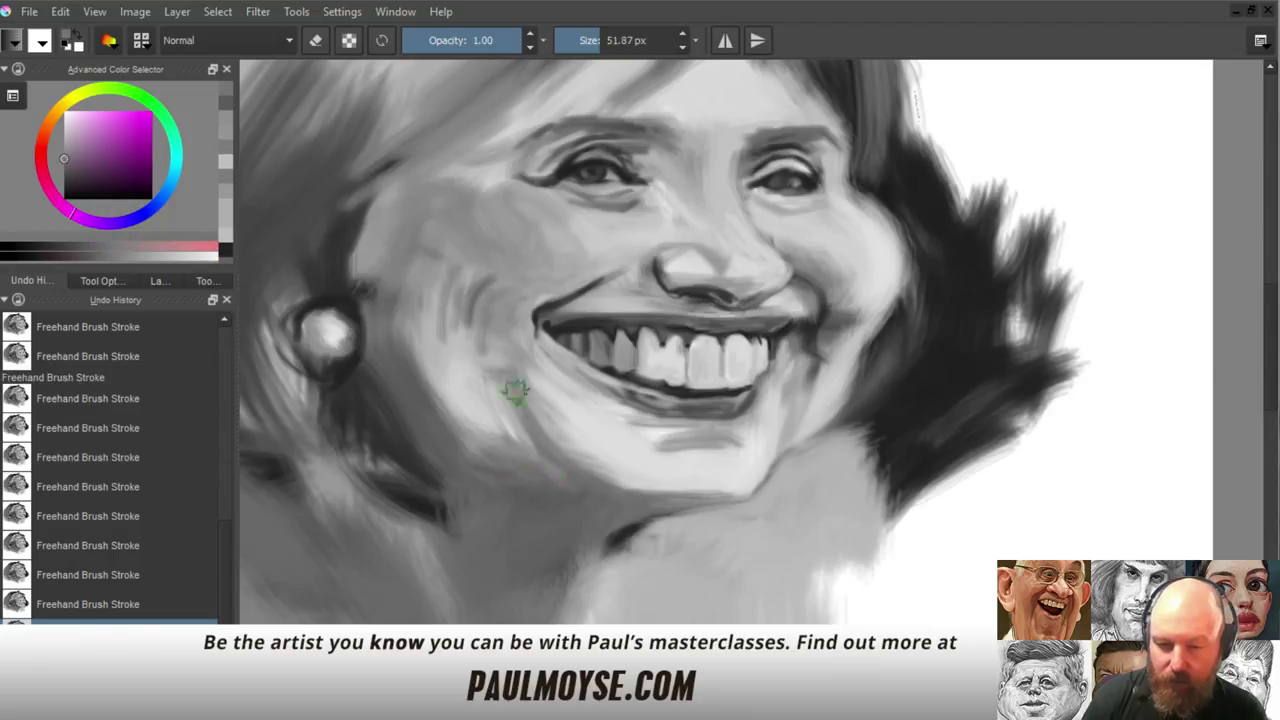
Enlarge the brush to 49.83 px and smooth the outer and lower near cheek with light and mid greys sampled from the skin
{"action": "left_click_drag", "start_coordinate": [482, 446], "coordinate": [482, 447]}
{"action": "left_click_drag", "start_coordinate": [443, 399], "coordinate": [450, 406]}
{"action": "left_click_drag", "start_coordinate": [488, 458], "coordinate": [482, 445]}
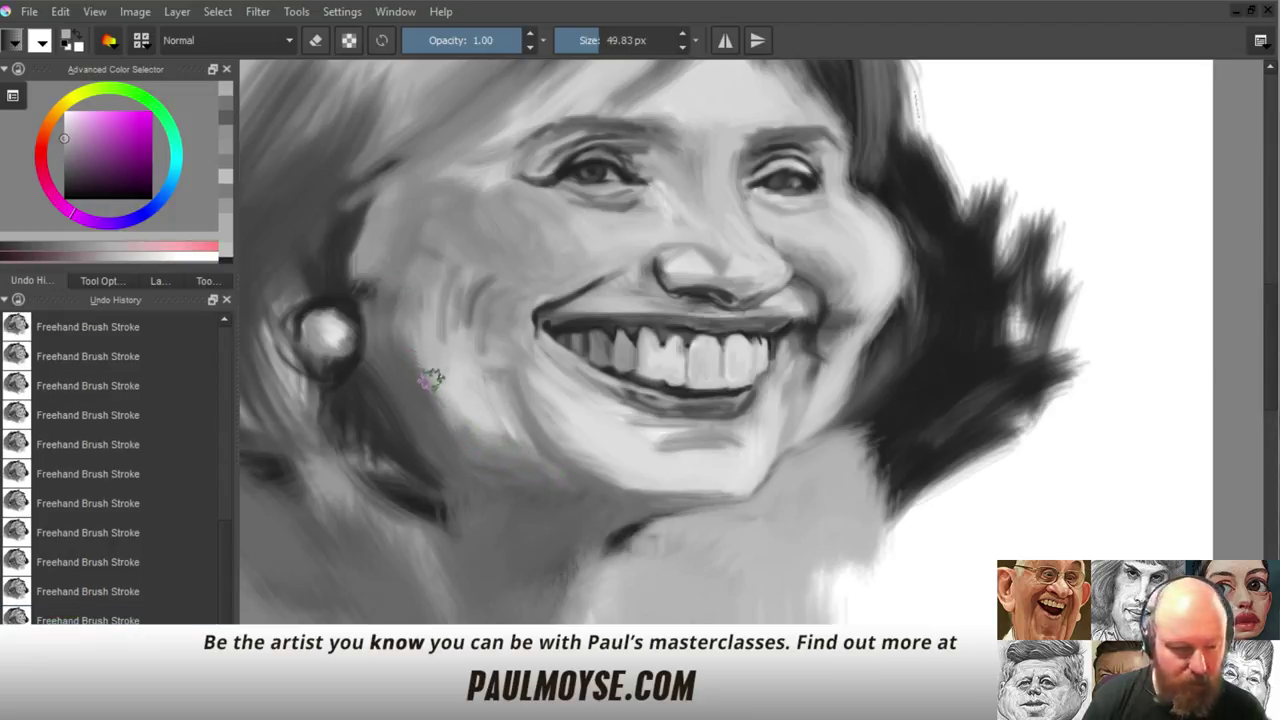
{"action": "left_click", "coordinate": [538, 456], "text": "ctrl"}
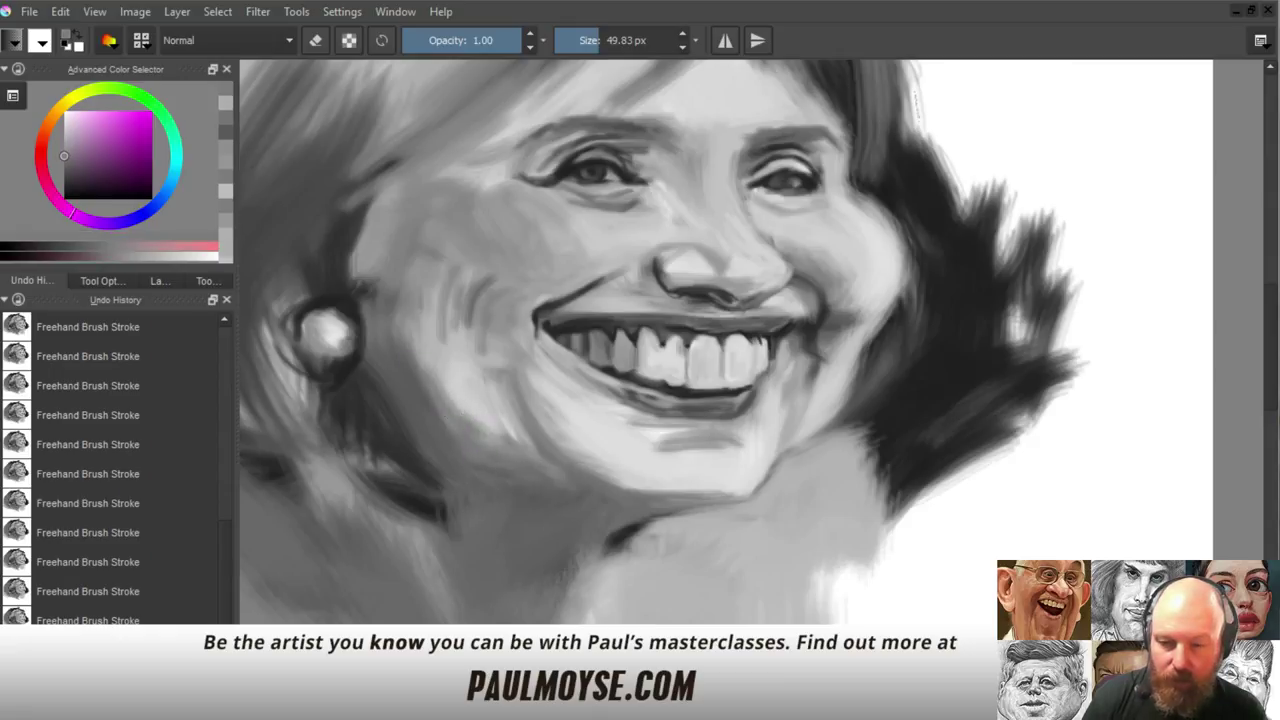
{"action": "left_click", "coordinate": [477, 414], "text": "ctrl"}
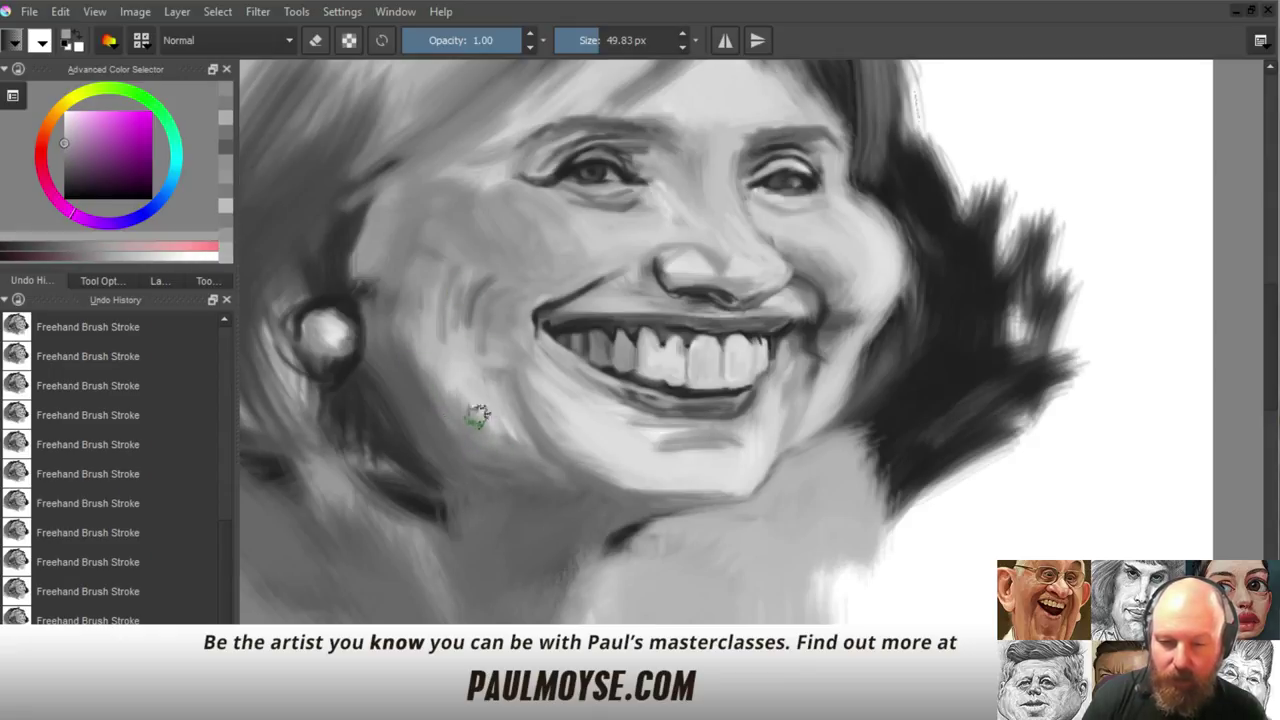
{"action": "left_click", "coordinate": [467, 403], "text": "ctrl"}
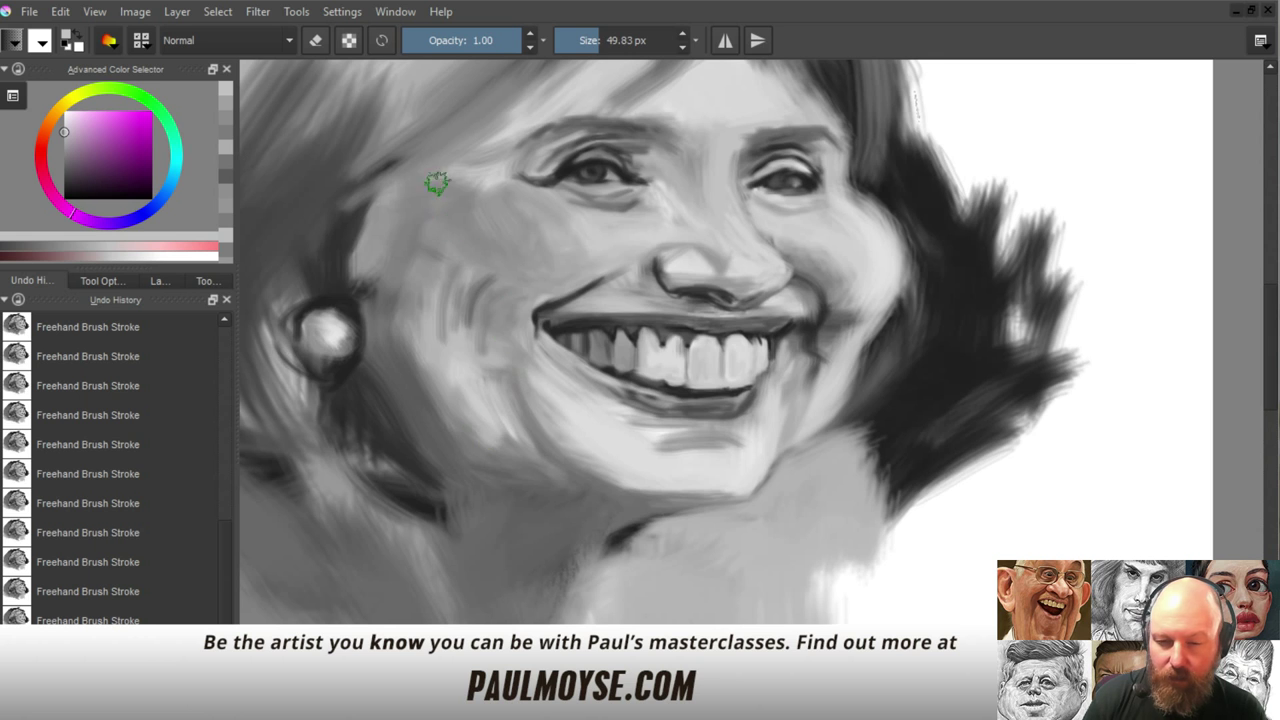
Reduce the brush to 11.52 px and draw a dark curved crease beside the near mouth corner with grey sampled from the smile fold
{"action": "left_click_drag", "start_coordinate": [580, 334], "coordinate": [592, 412]}
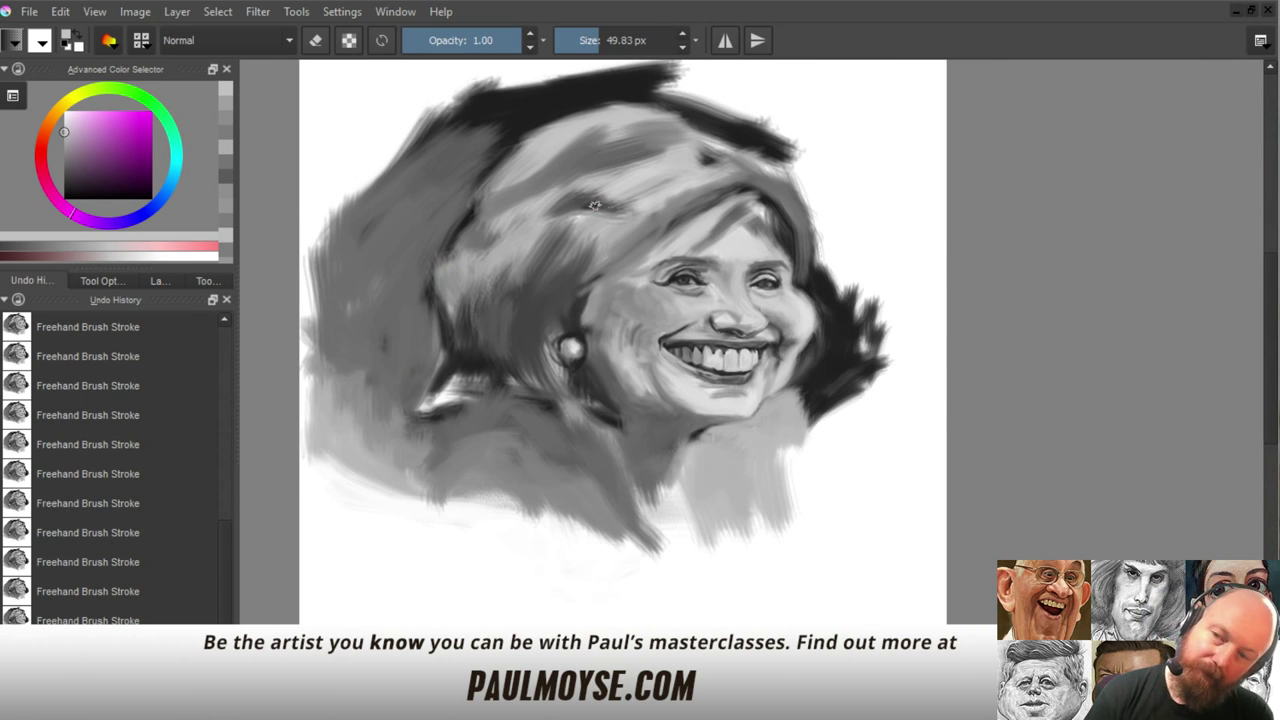
{"action": "mouse_move", "coordinate": [624, 408]}
{"action": "left_mouse_down"}
{"action": "mouse_move", "coordinate": [649, 287]}
{"action": "mouse_move", "coordinate": [642, 308]}
{"action": "left_mouse_up"}
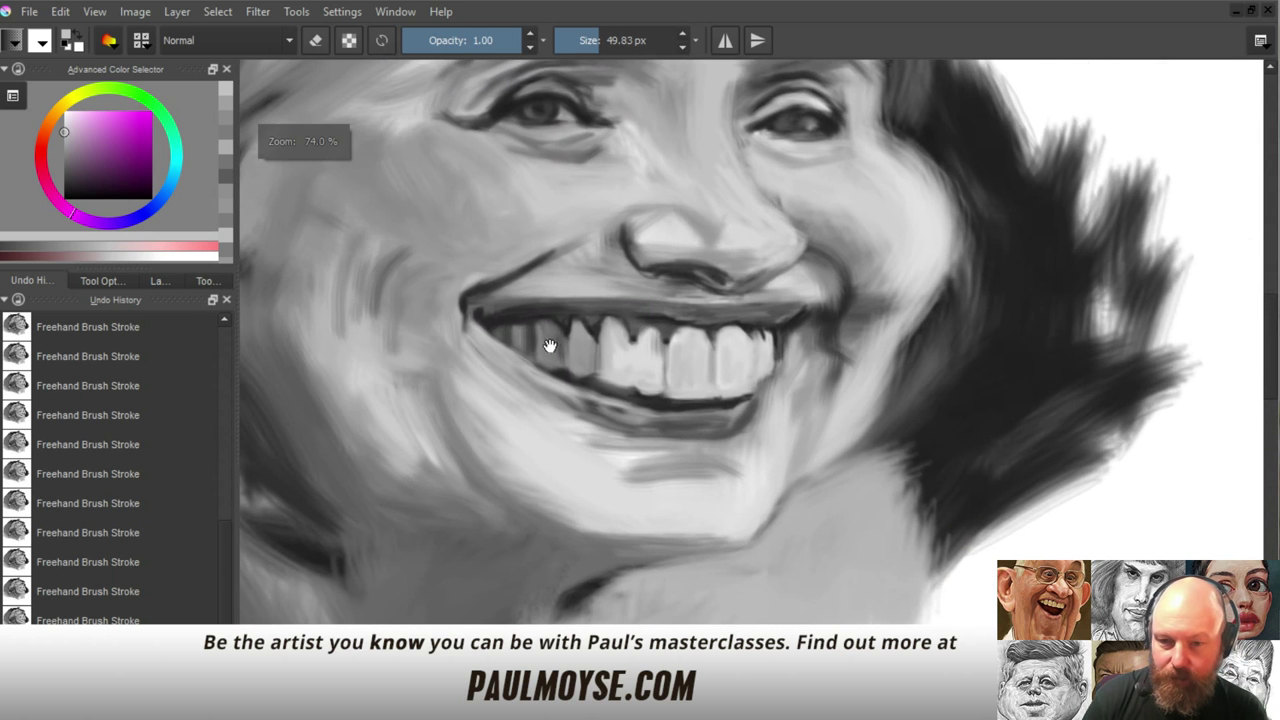
{"action": "left_click_drag", "start_coordinate": [550, 348], "coordinate": [635, 345]}
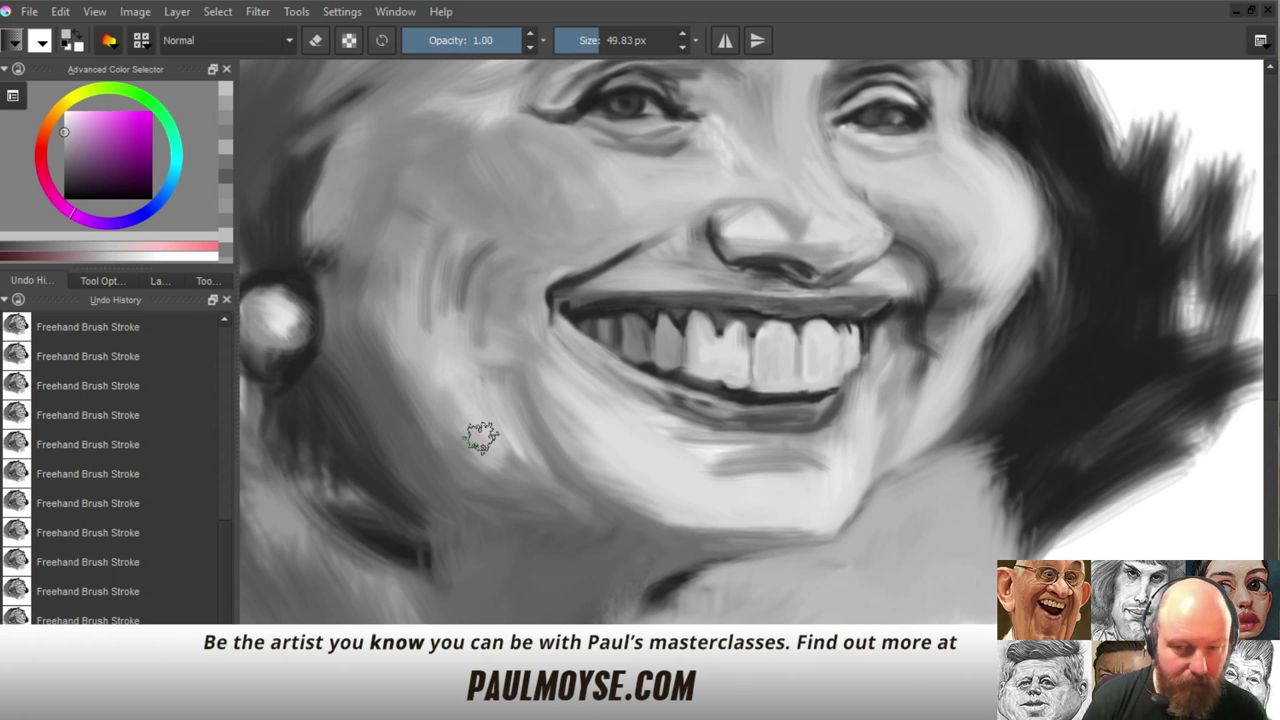
{"action": "mouse_move", "coordinate": [499, 393]}
{"action": "left_mouse_down"}
{"action": "mouse_move", "coordinate": [486, 393]}
{"action": "mouse_move", "coordinate": [496, 390]}
{"action": "left_mouse_up"}
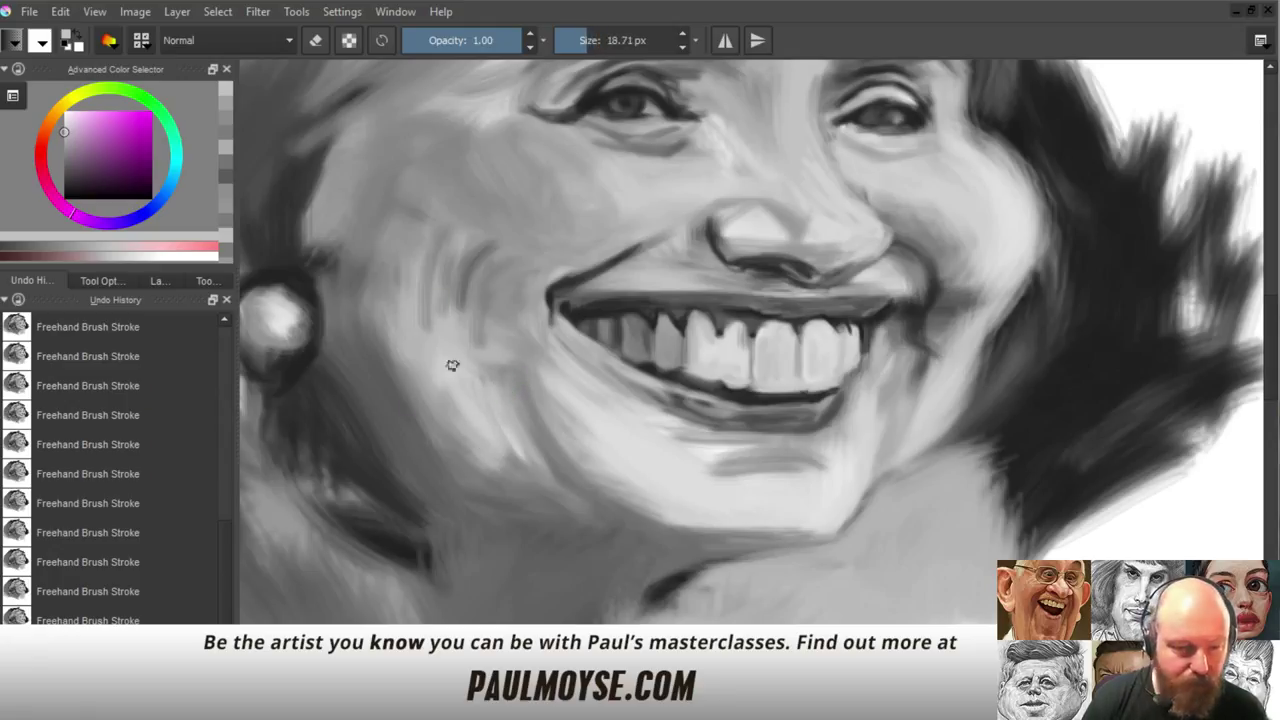
{"action": "left_click", "coordinate": [585, 270], "text": "ctrl"}
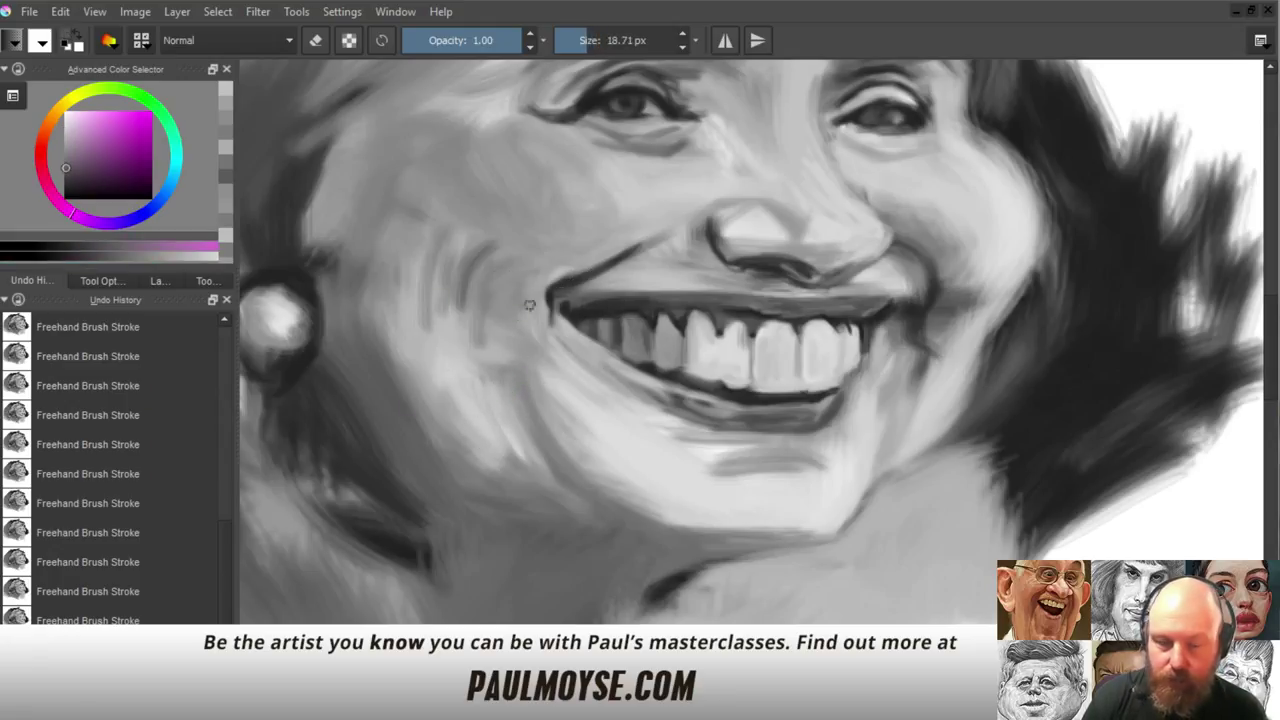
{"action": "mouse_move", "coordinate": [509, 317]}
{"action": "left_mouse_down"}
{"action": "mouse_move", "coordinate": [497, 310]}
{"action": "mouse_move", "coordinate": [505, 286]}
{"action": "left_mouse_up"}
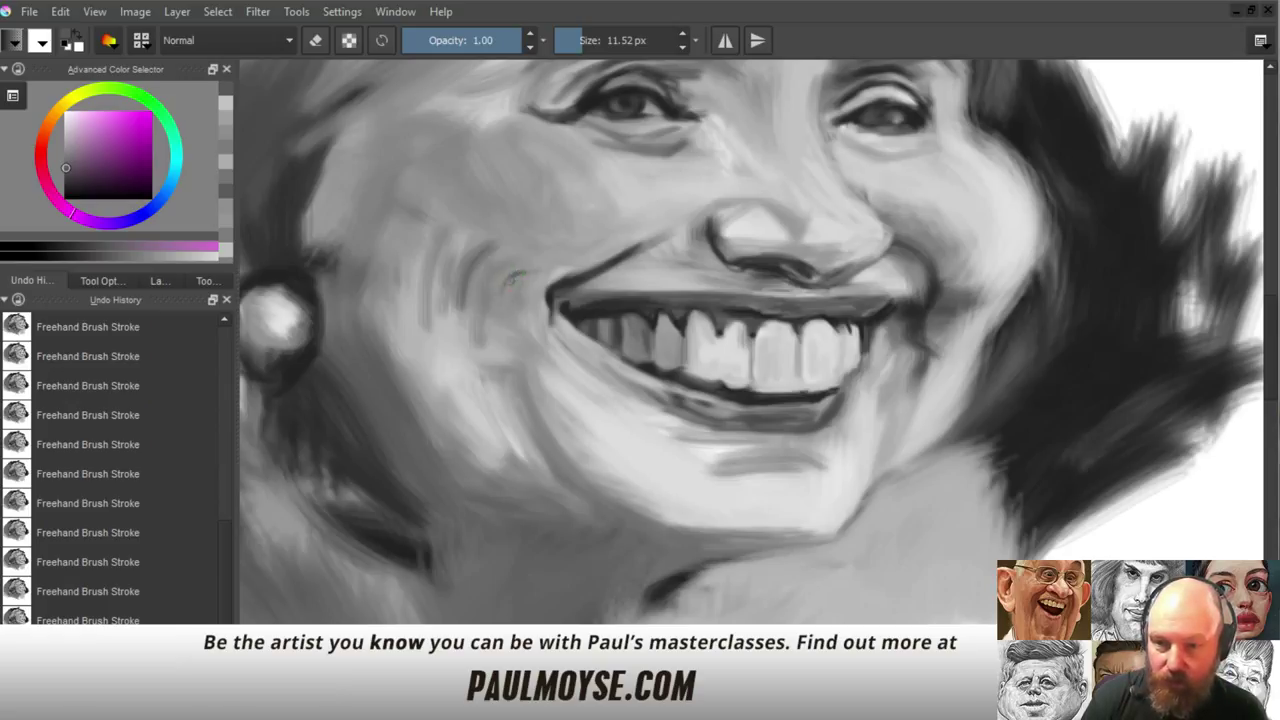
{"action": "left_click_drag", "start_coordinate": [507, 282], "coordinate": [507, 344]}
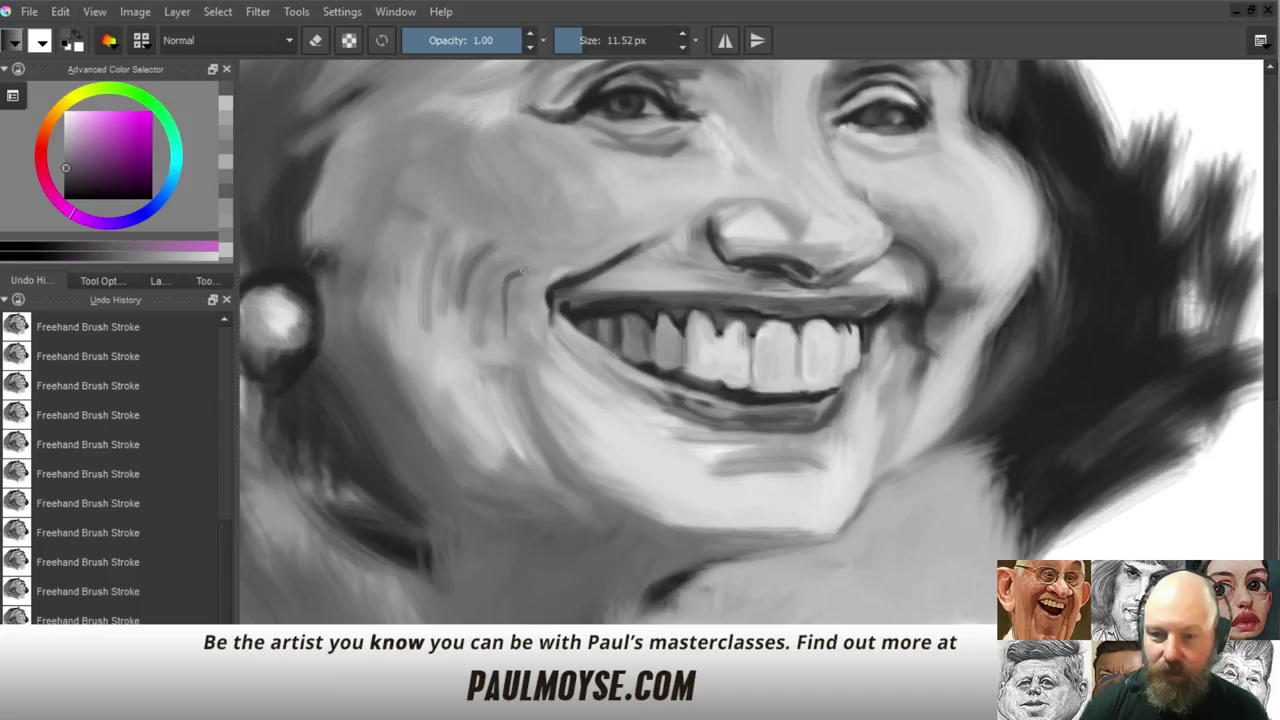
Model a small dimple between the new crease and the near mouth corner with sampled dark and light greys
{"action": "left_click", "coordinate": [560, 270], "text": "ctrl"}
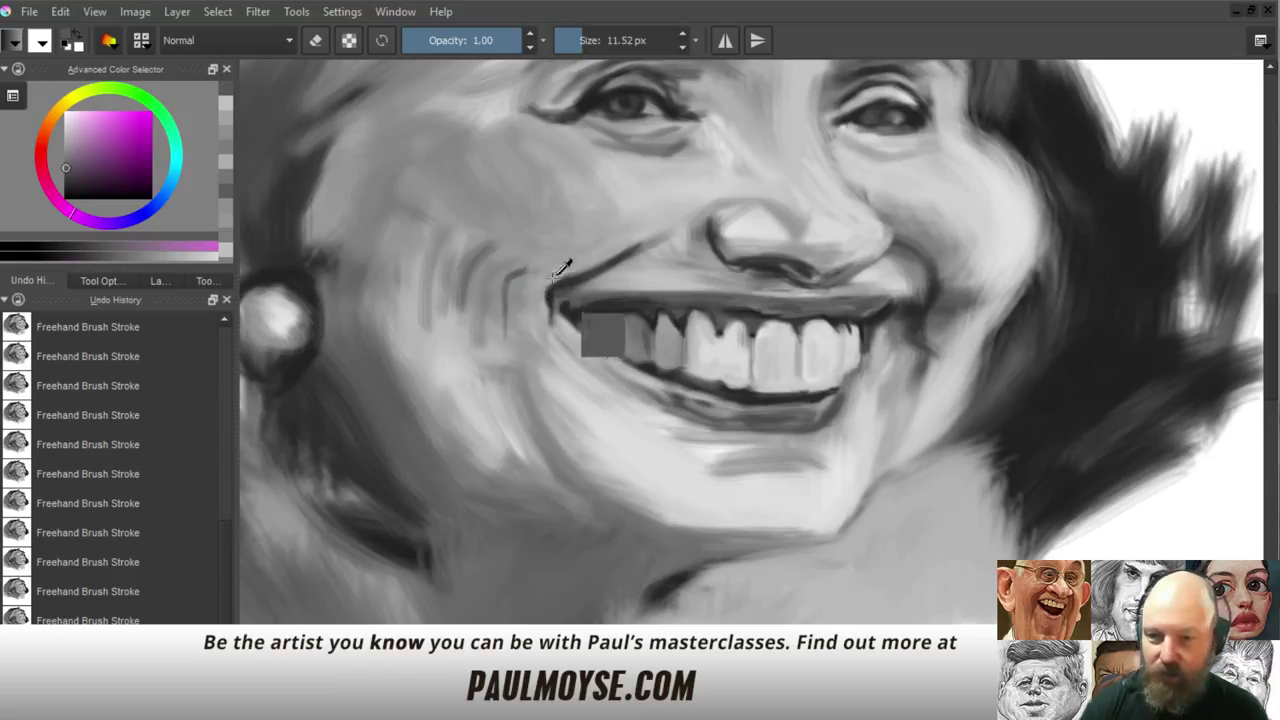
{"action": "left_click", "coordinate": [565, 270], "text": "ctrl"}
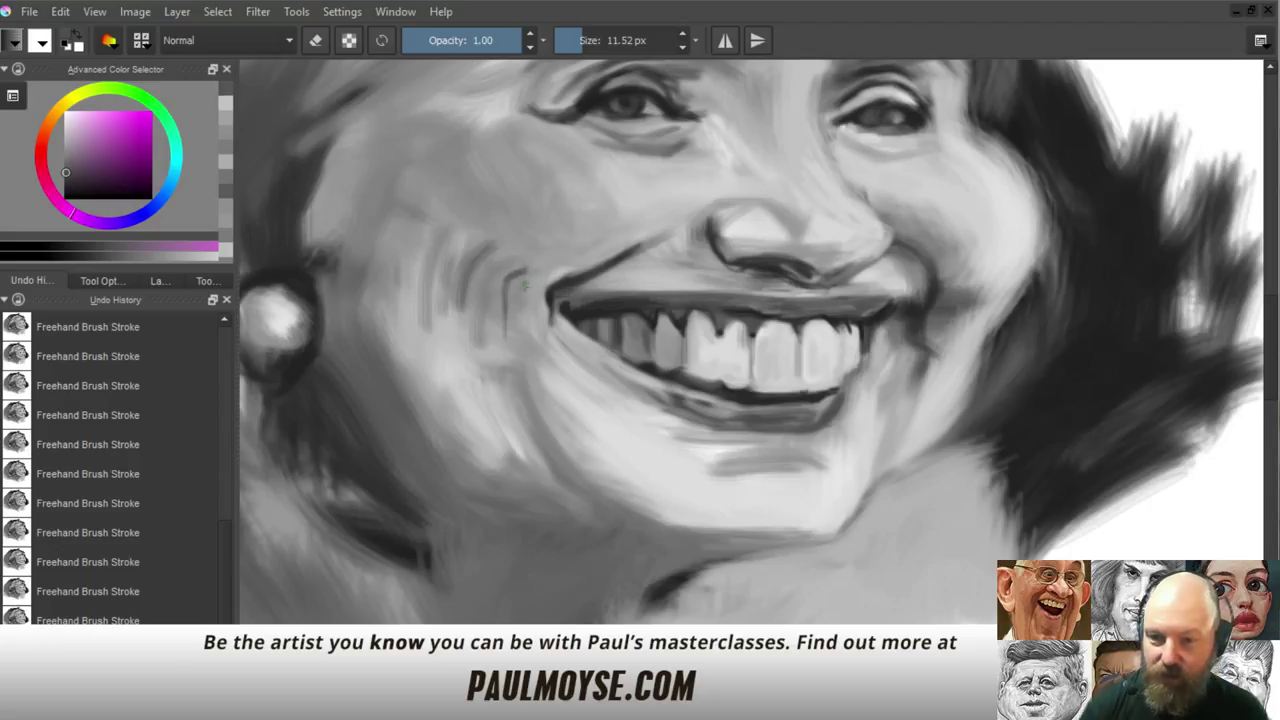
{"action": "left_click_drag", "start_coordinate": [526, 285], "coordinate": [523, 289]}
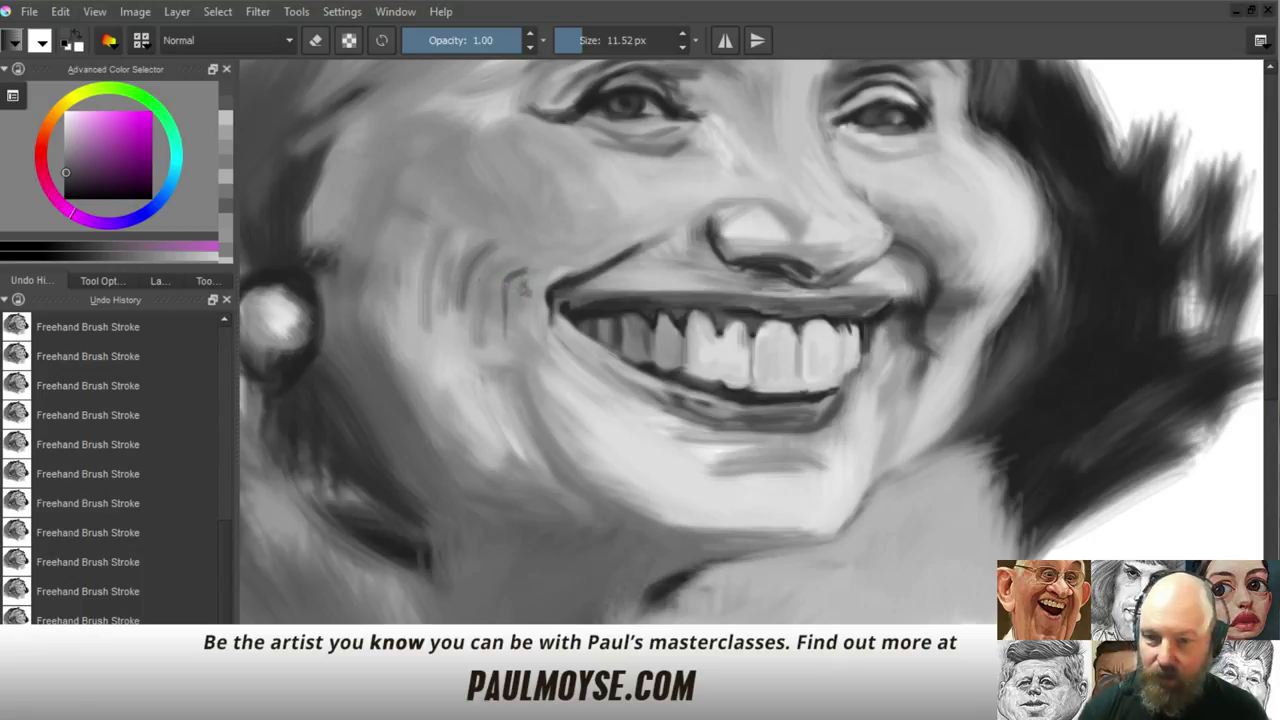
{"action": "left_click", "coordinate": [530, 290], "text": "ctrl"}
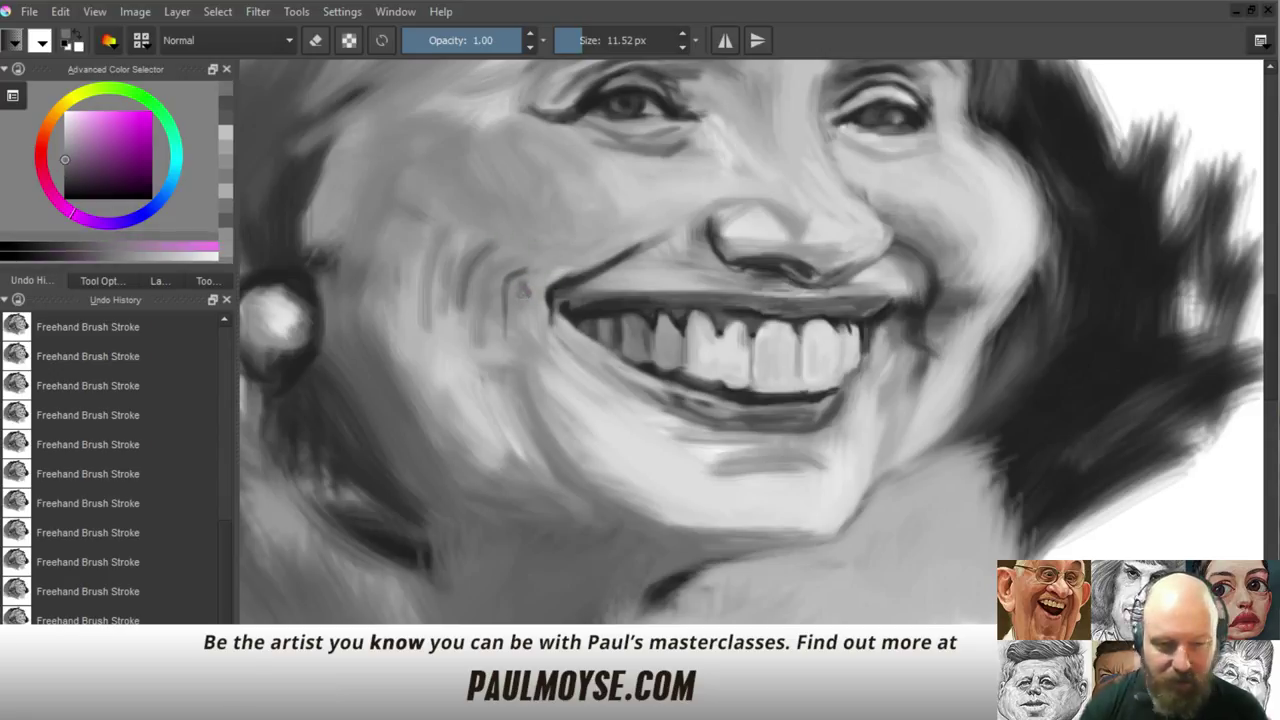
{"action": "left_click", "coordinate": [540, 280], "text": "ctrl"}
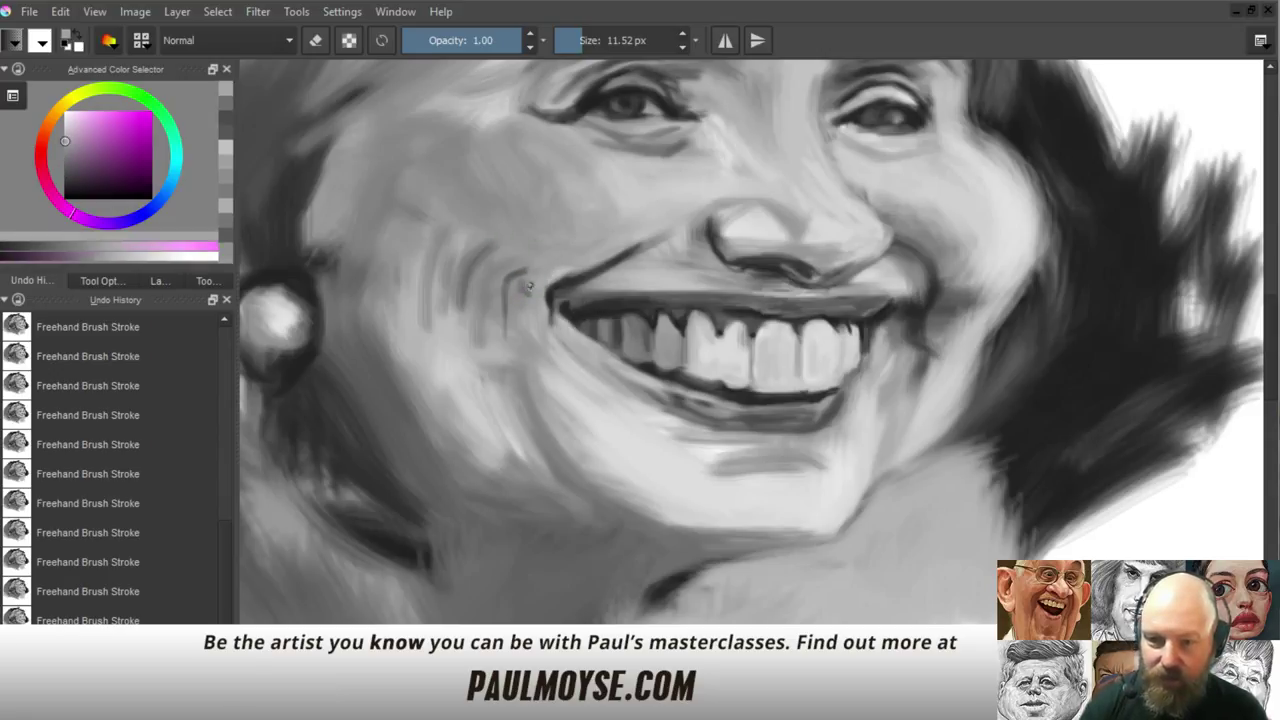
{"action": "left_click", "coordinate": [527, 289], "text": "ctrl"}
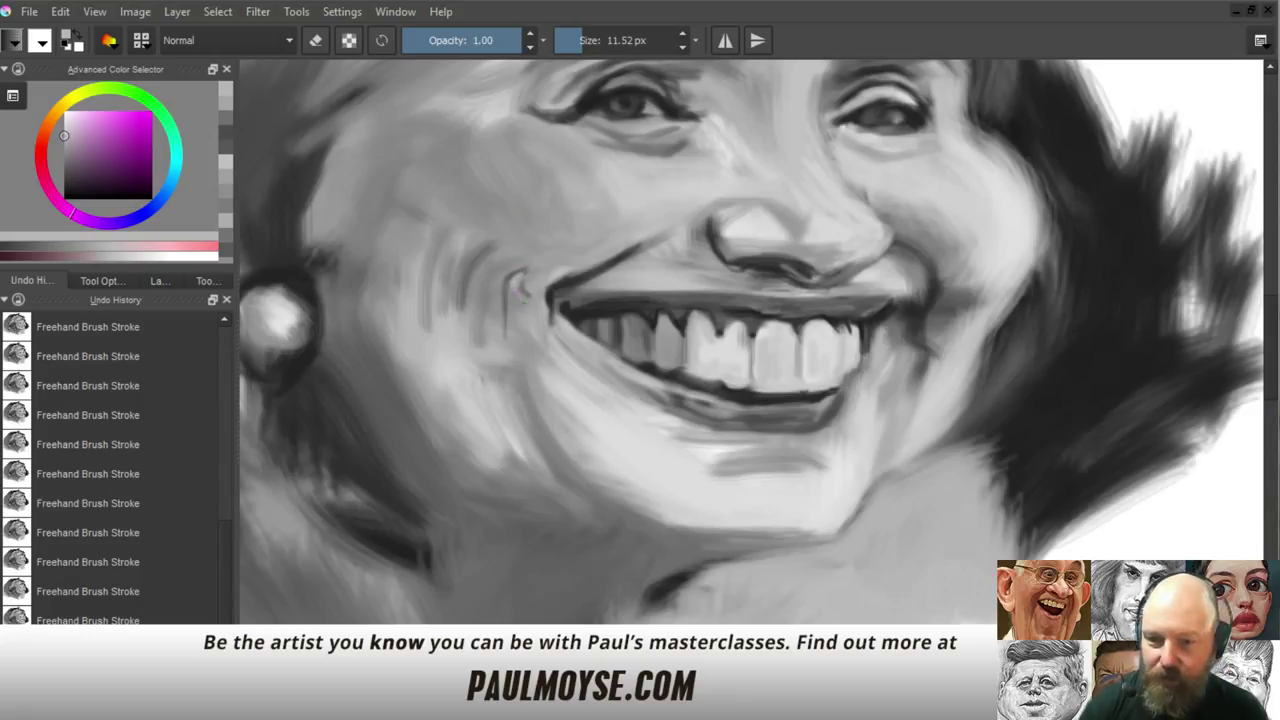
Soften the crease and the dimple's edges with mid greys sampled from the surrounding skin, using the 11.52 px brush
{"action": "left_click", "coordinate": [521, 286], "text": "ctrl"}
{"action": "left_click_drag", "start_coordinate": [520, 283], "coordinate": [513, 286]}
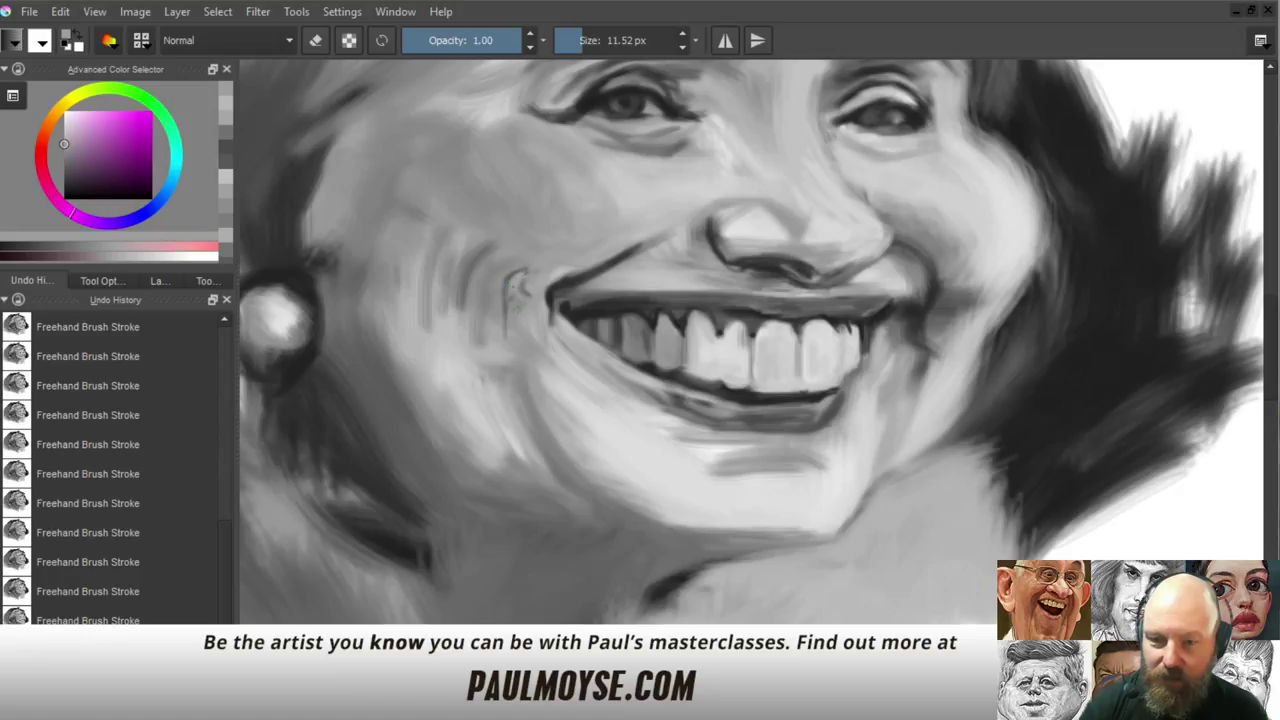
{"action": "left_click", "coordinate": [538, 308], "text": "ctrl"}
{"action": "left_click_drag", "start_coordinate": [518, 280], "coordinate": [520, 274]}
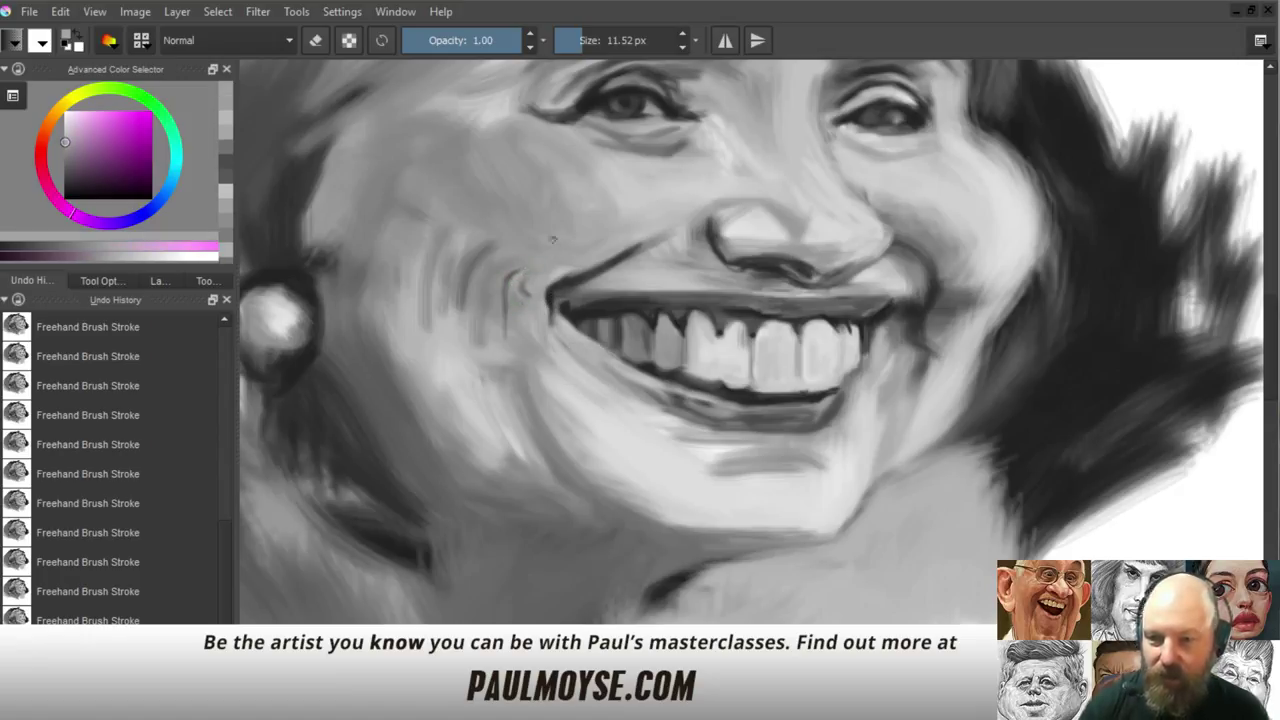
{"action": "left_click", "coordinate": [508, 283], "text": "ctrl"}
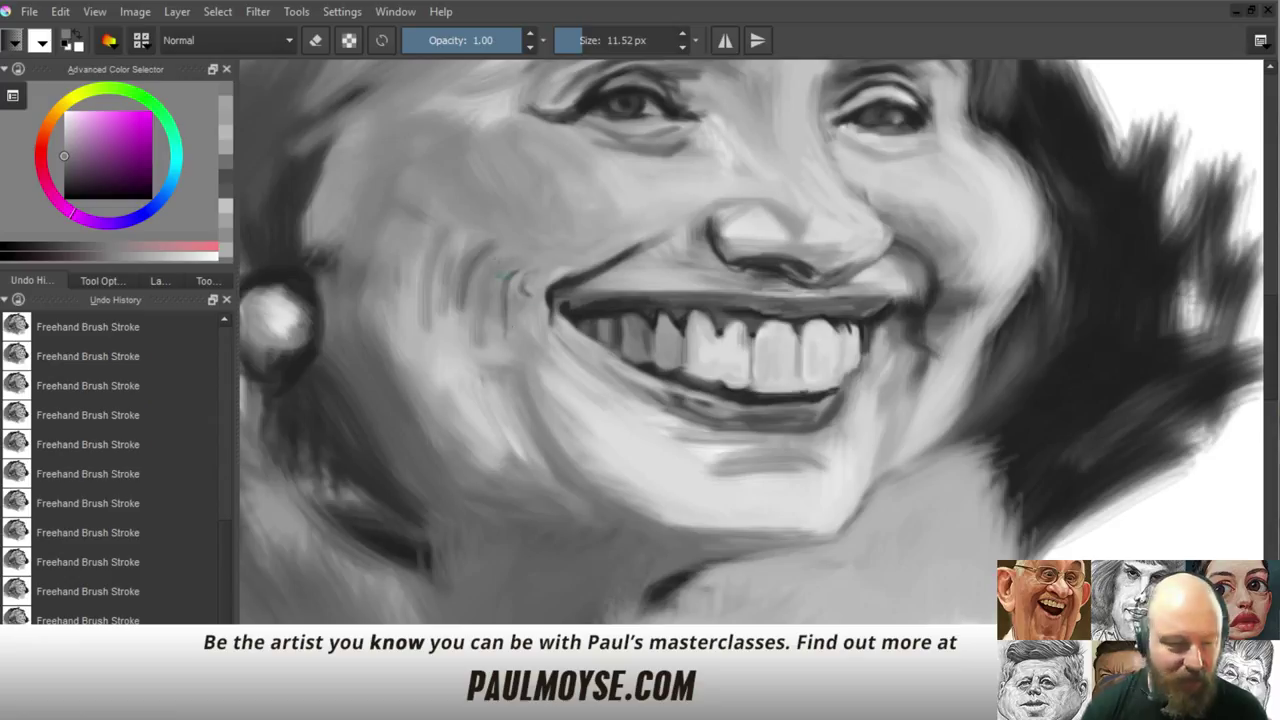
{"action": "left_click", "coordinate": [510, 298], "text": "ctrl"}
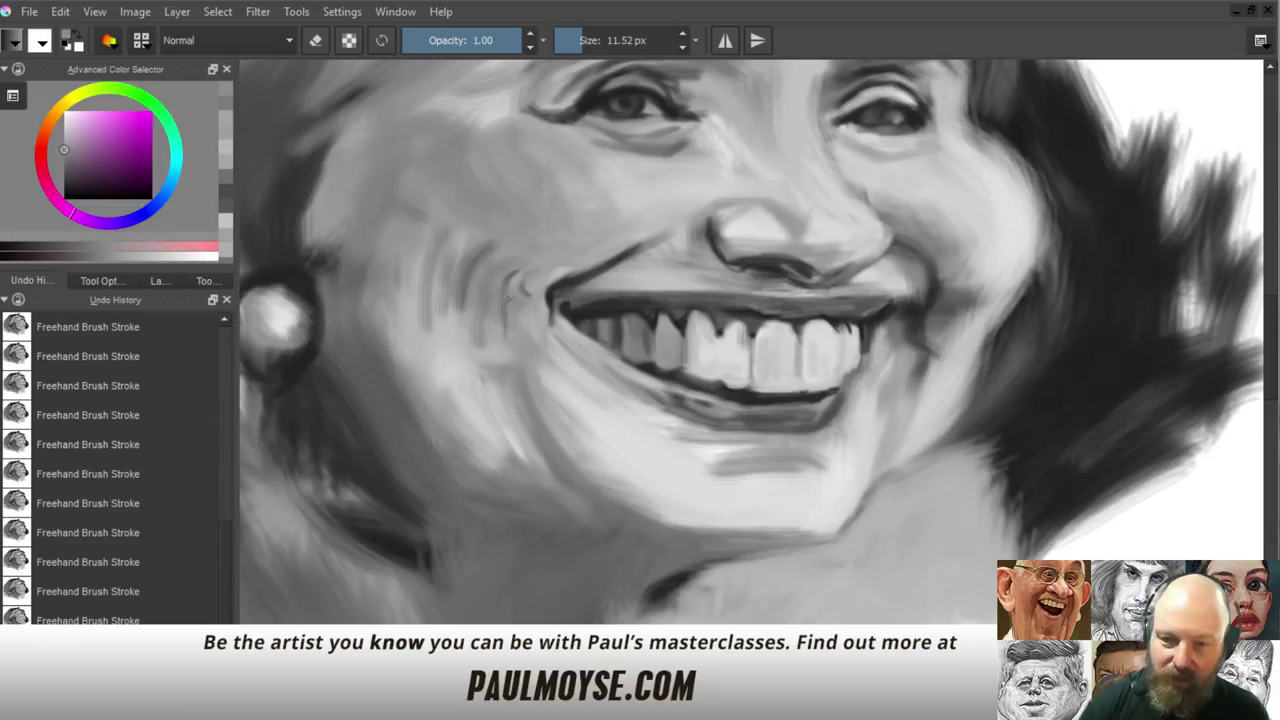
{"action": "left_click", "coordinate": [533, 305], "text": "ctrl"}
{"action": "left_click_drag", "start_coordinate": [516, 303], "coordinate": [509, 295]}
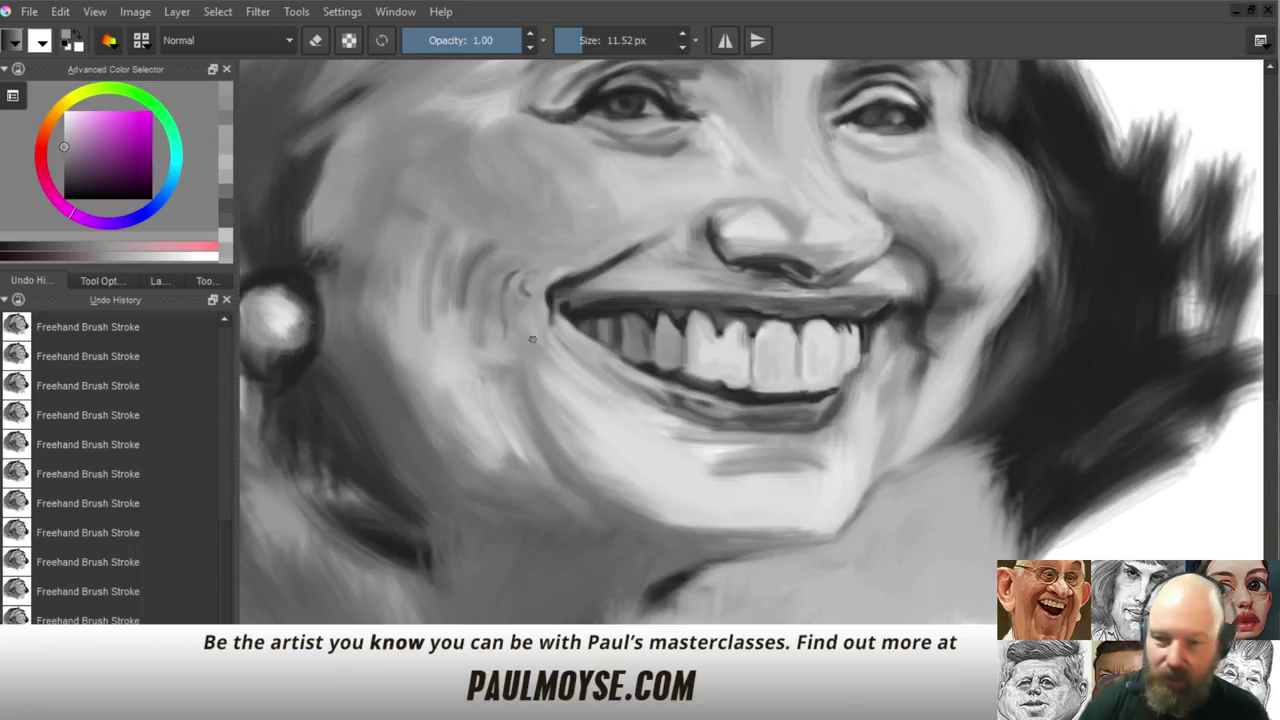
Paint more dark curved smile creases outside the dimple on the near cheek with greys sampled from the existing folds
{"action": "left_click", "coordinate": [498, 255], "text": "ctrl"}
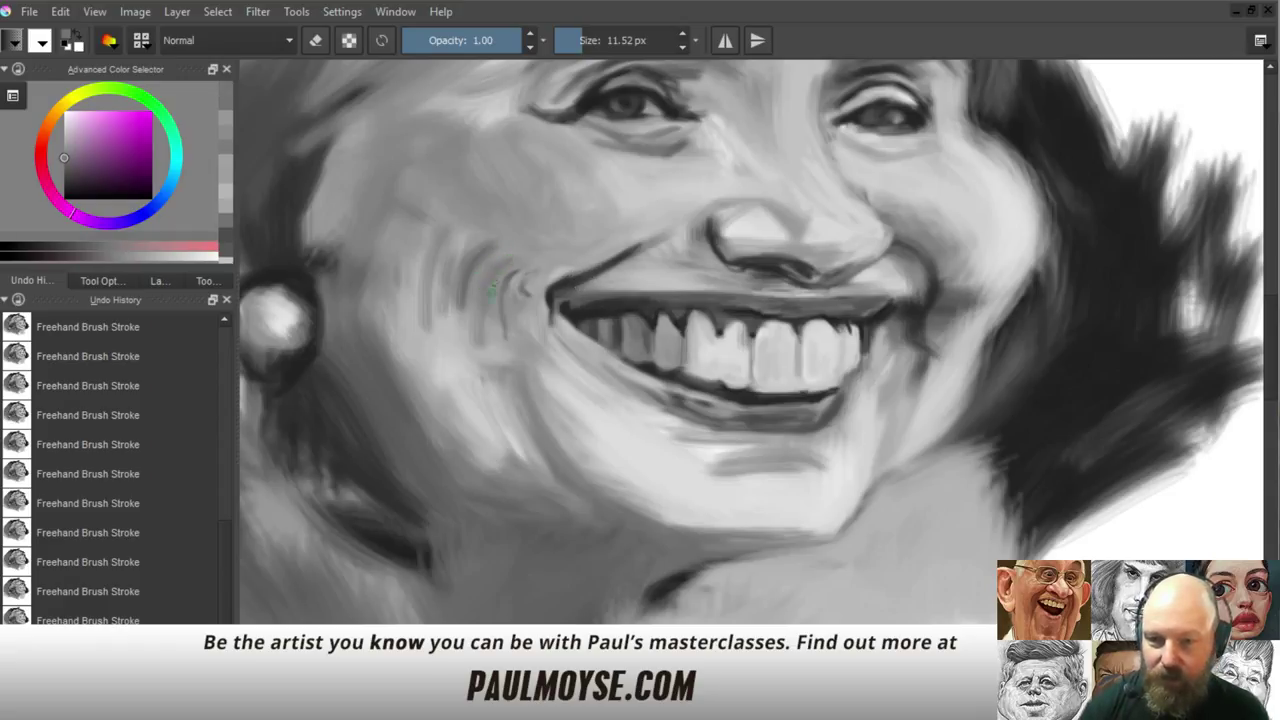
{"action": "left_click", "coordinate": [604, 292], "text": "ctrl"}
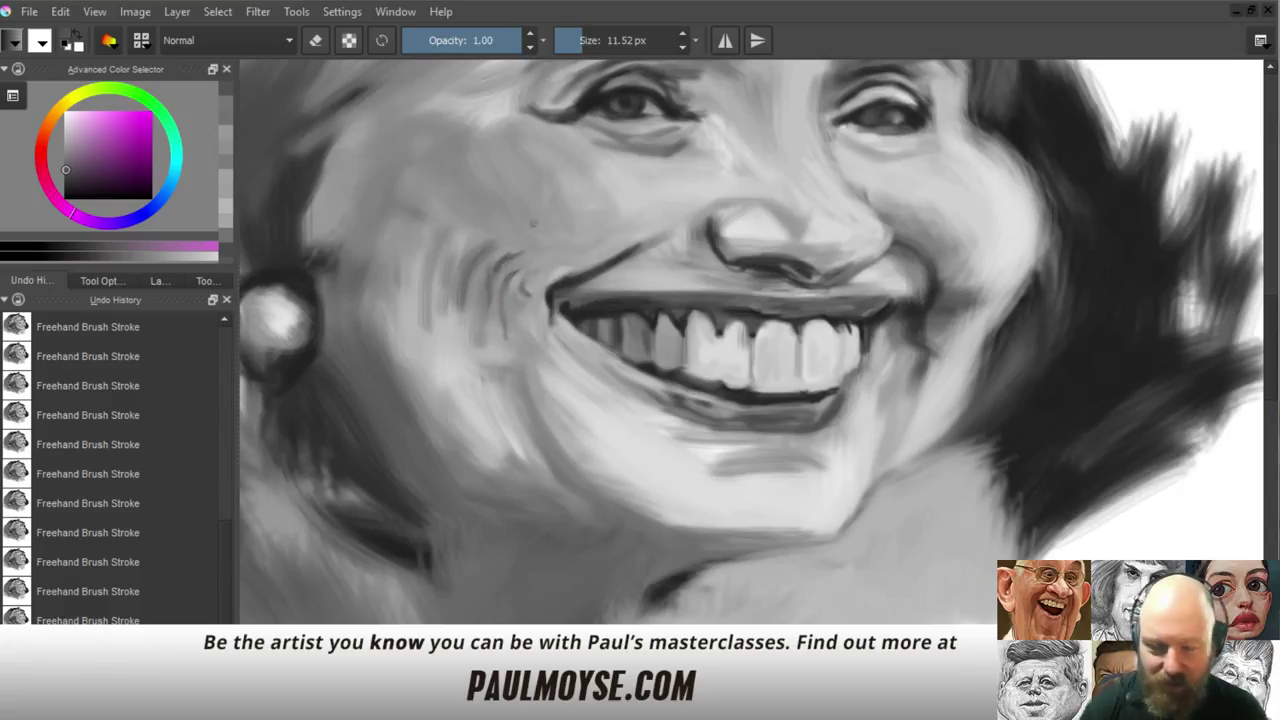
{"action": "left_click", "coordinate": [512, 258], "text": "ctrl"}
{"action": "mouse_move", "coordinate": [512, 260]}
{"action": "left_mouse_down"}
{"action": "mouse_move", "coordinate": [498, 328]}
{"action": "mouse_move", "coordinate": [473, 296]}
{"action": "mouse_move", "coordinate": [504, 361]}
{"action": "mouse_move", "coordinate": [495, 308]}
{"action": "mouse_move", "coordinate": [490, 354]}
{"action": "mouse_move", "coordinate": [496, 287]}
{"action": "mouse_move", "coordinate": [494, 367]}
{"action": "left_mouse_up"}
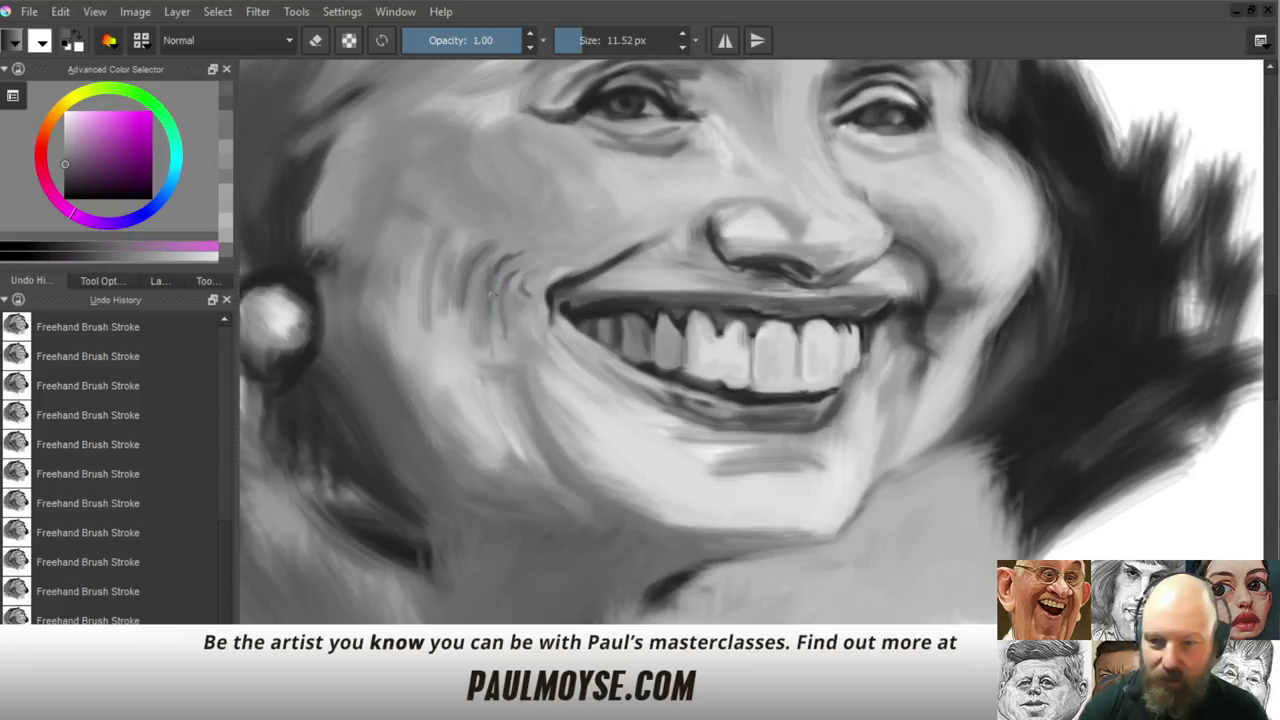
{"action": "left_click_drag", "start_coordinate": [492, 318], "coordinate": [505, 368]}
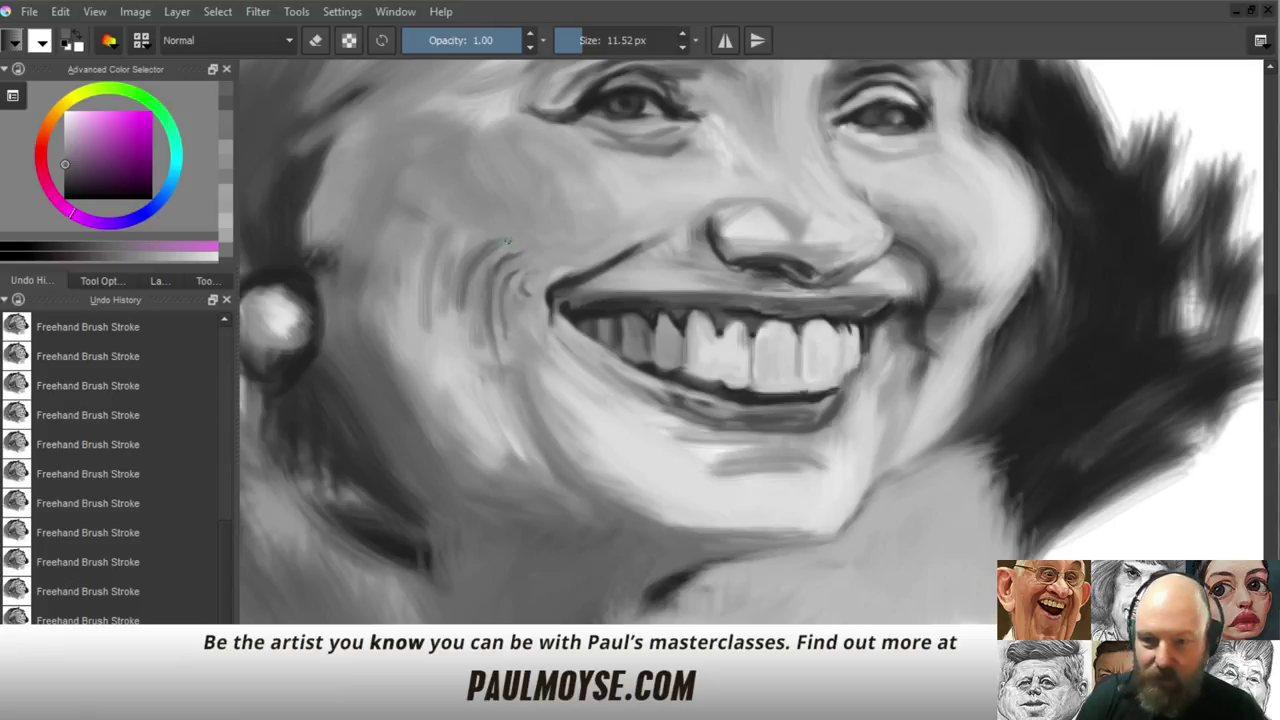
{"action": "left_click_drag", "start_coordinate": [469, 278], "coordinate": [472, 366]}
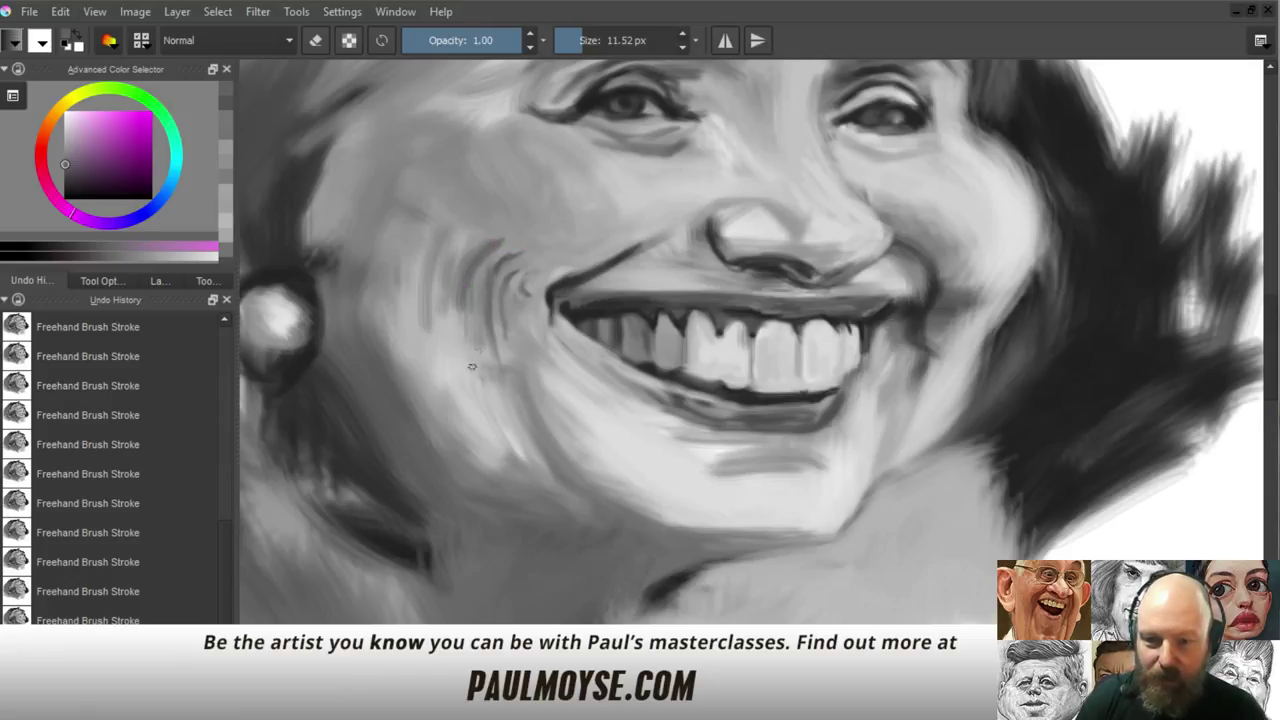
Paint more fine curved creases down the near cheek outside the dimple, using greys sampled from the existing creases and the 11.52 px brush
{"action": "left_click", "coordinate": [478, 293], "text": "ctrl"}
{"action": "left_click_drag", "start_coordinate": [465, 308], "coordinate": [477, 376]}
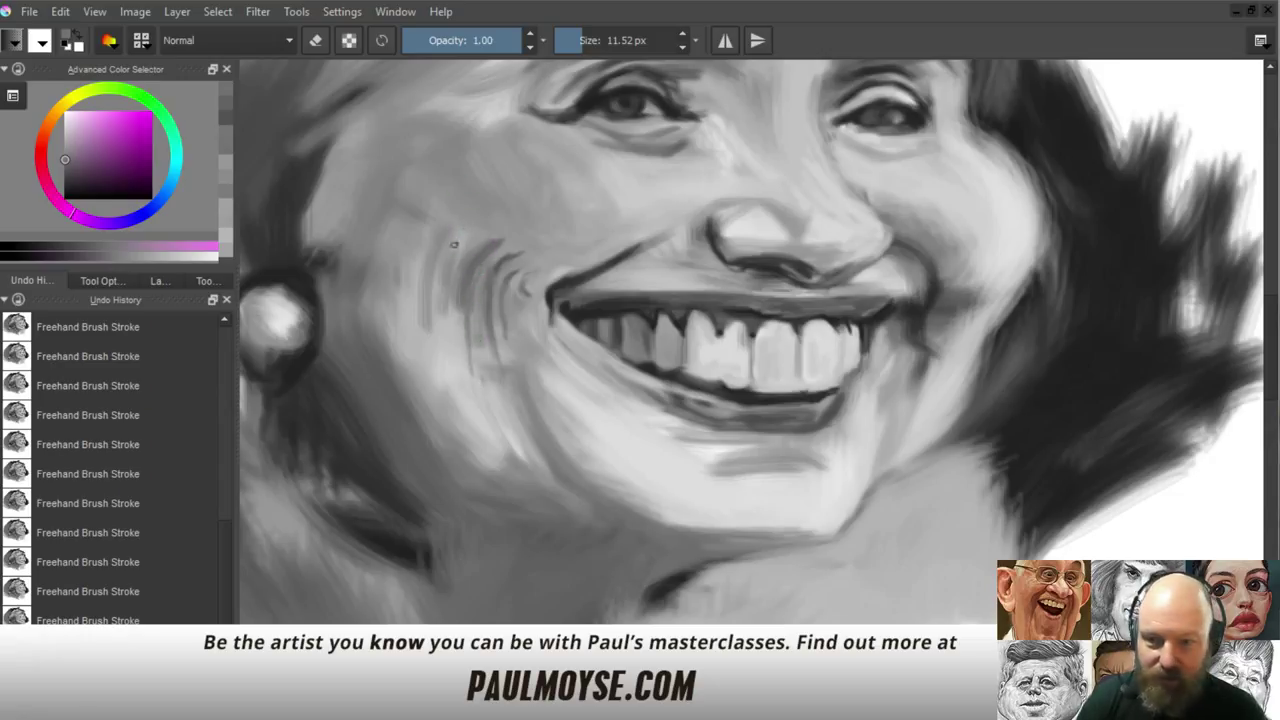
{"action": "left_click_drag", "start_coordinate": [461, 256], "coordinate": [458, 329]}
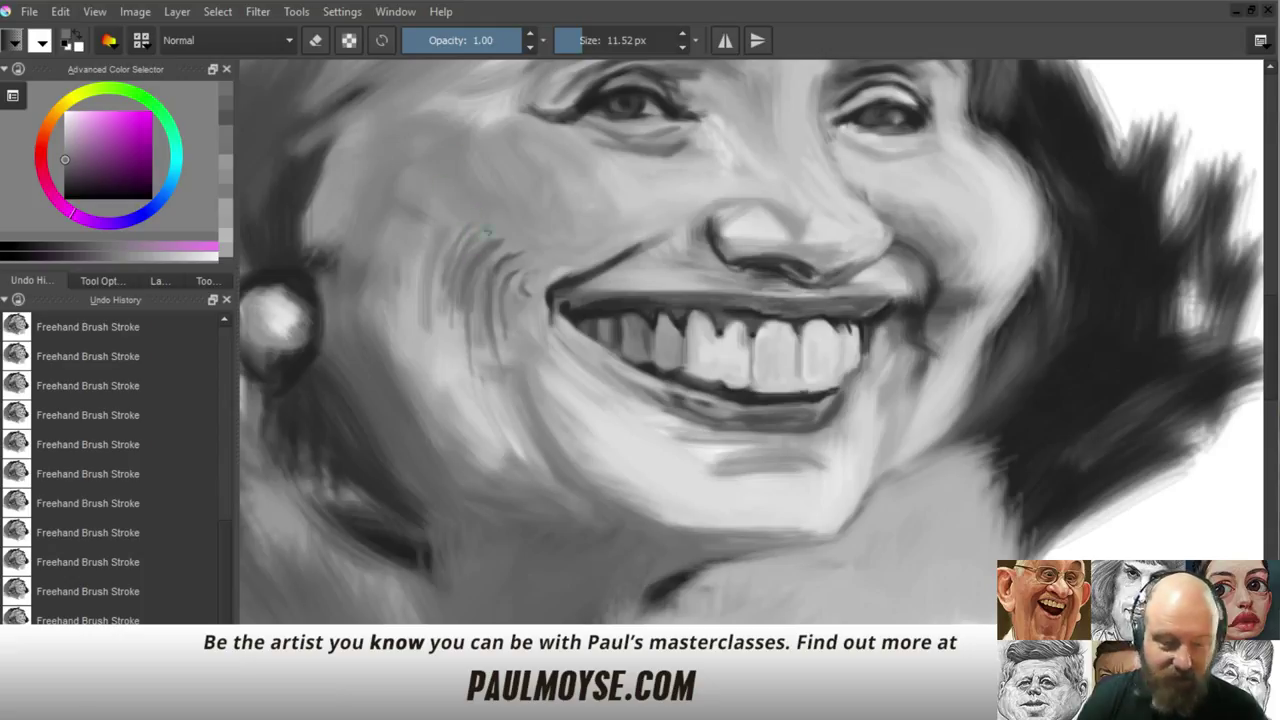
{"action": "mouse_move", "coordinate": [437, 289]}
{"action": "left_mouse_down"}
{"action": "mouse_move", "coordinate": [446, 318]}
{"action": "mouse_move", "coordinate": [434, 304]}
{"action": "mouse_move", "coordinate": [446, 295]}
{"action": "mouse_move", "coordinate": [440, 352]}
{"action": "left_mouse_up"}
{"action": "left_click", "coordinate": [439, 306], "text": "ctrl"}
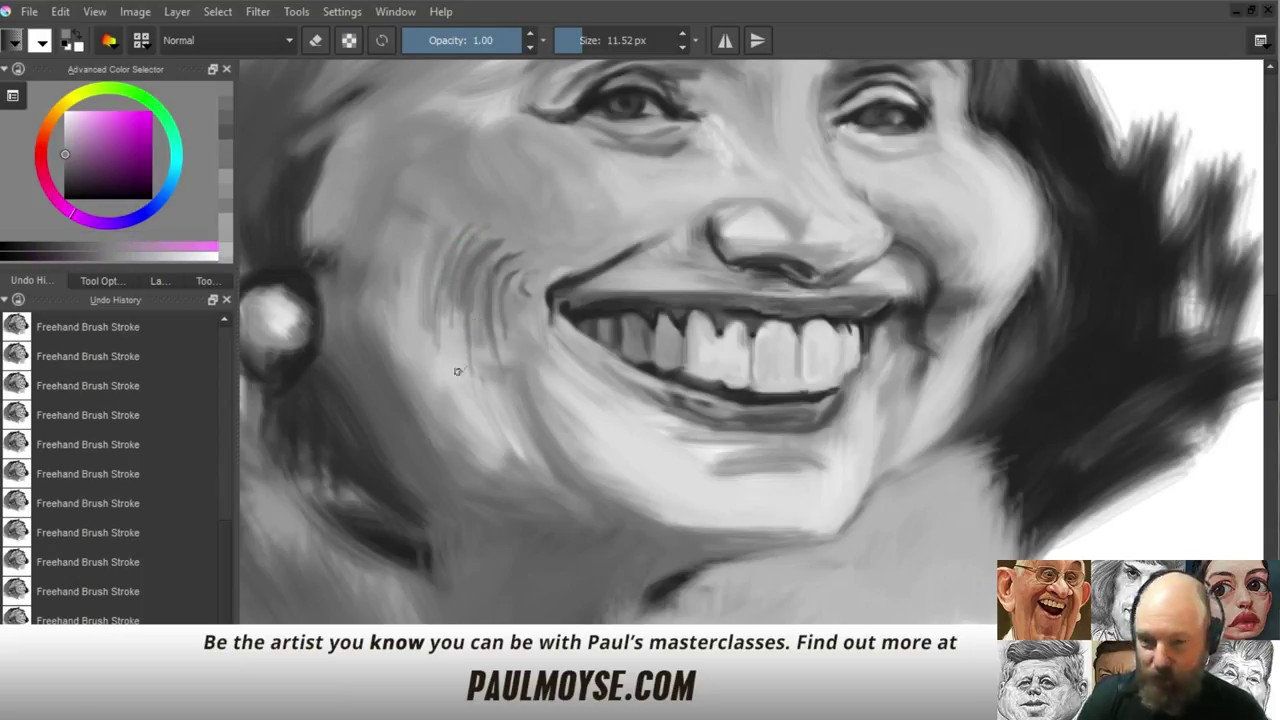
Enlarge the brush to 13.43 px and extend the cheek creases downward and outward toward the earring with sampled greys
{"action": "left_click", "coordinate": [472, 290], "text": "ctrl"}
{"action": "left_click_drag", "start_coordinate": [479, 310], "coordinate": [483, 310]}
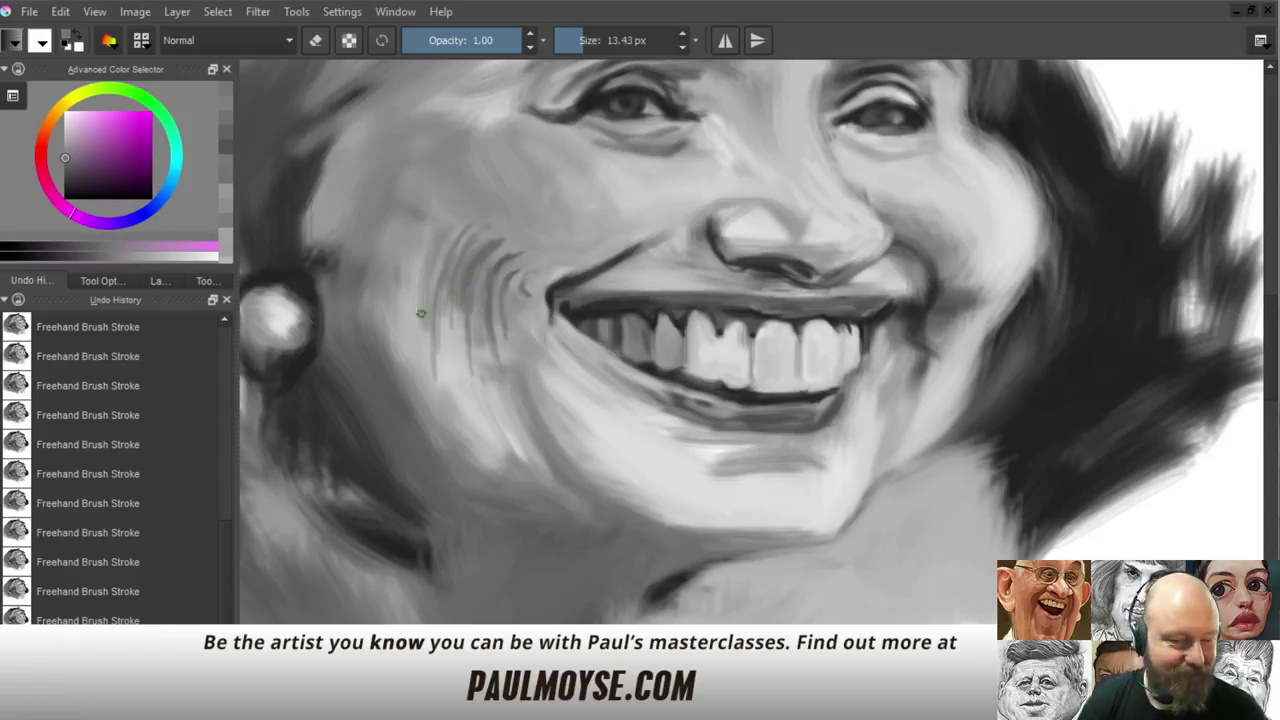
{"action": "left_click_drag", "start_coordinate": [451, 303], "coordinate": [450, 383]}
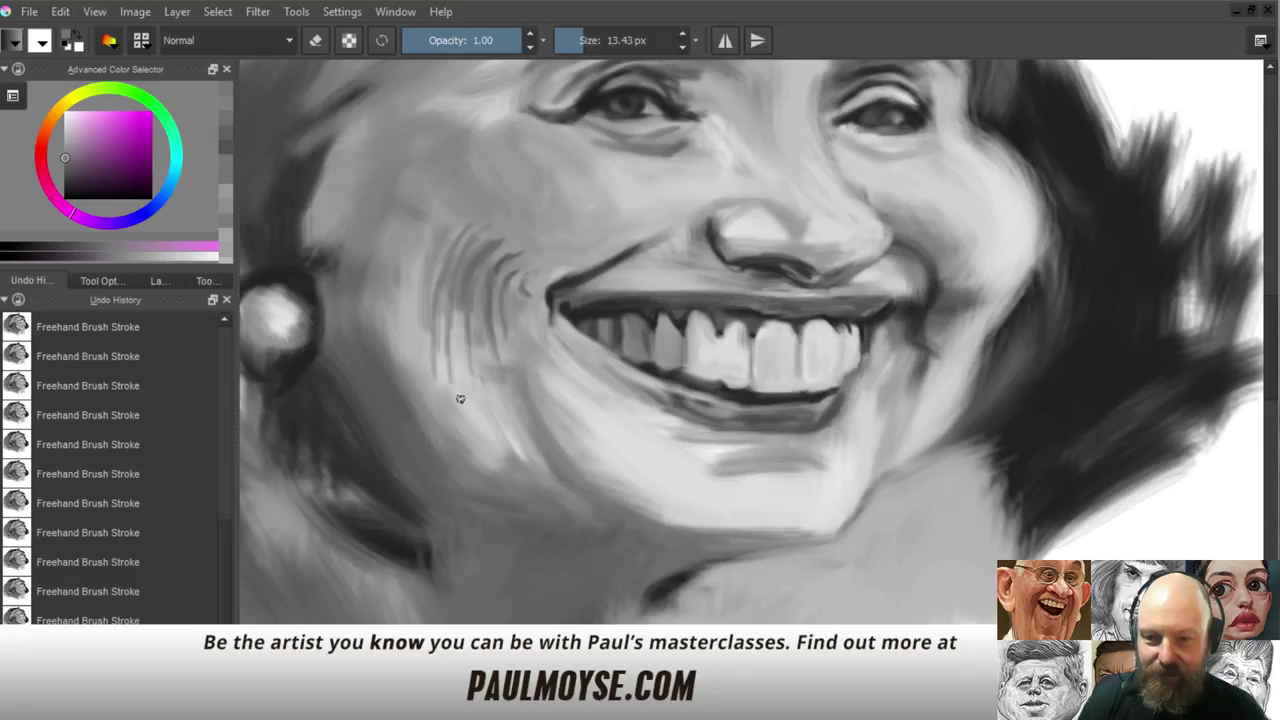
{"action": "left_click", "coordinate": [430, 300], "text": "ctrl"}
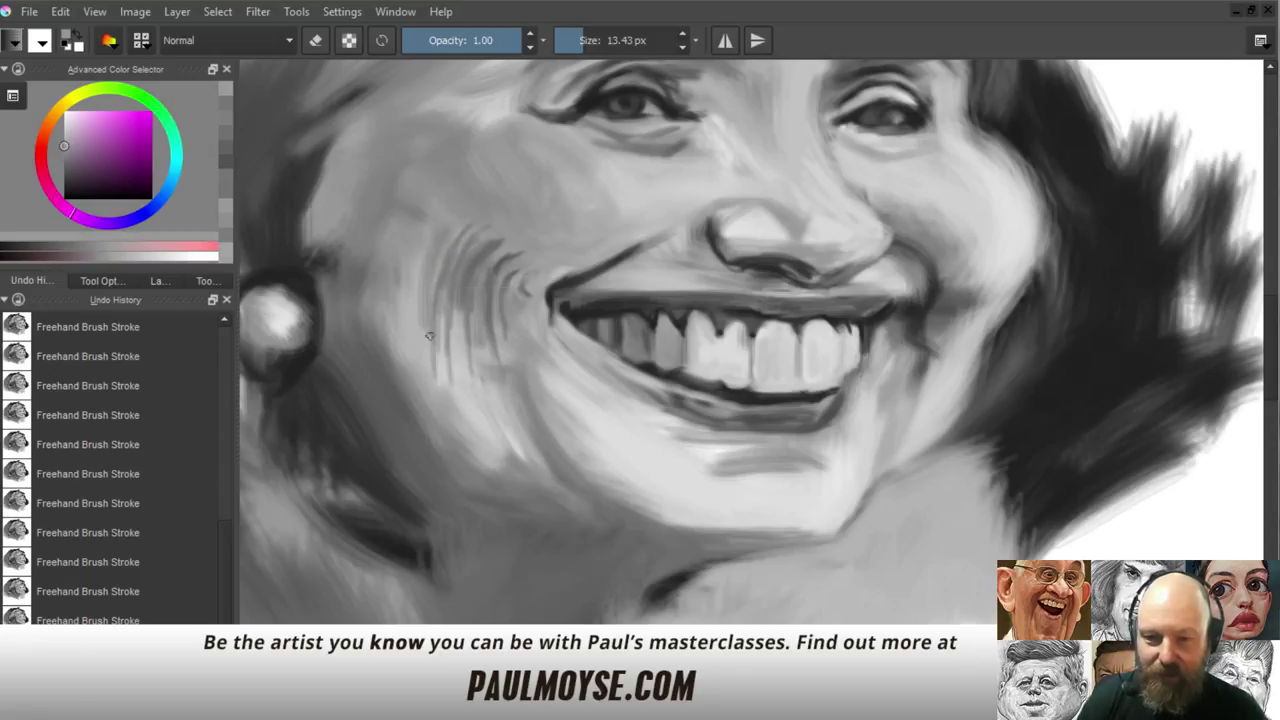
{"action": "left_click_drag", "start_coordinate": [446, 312], "coordinate": [437, 395]}
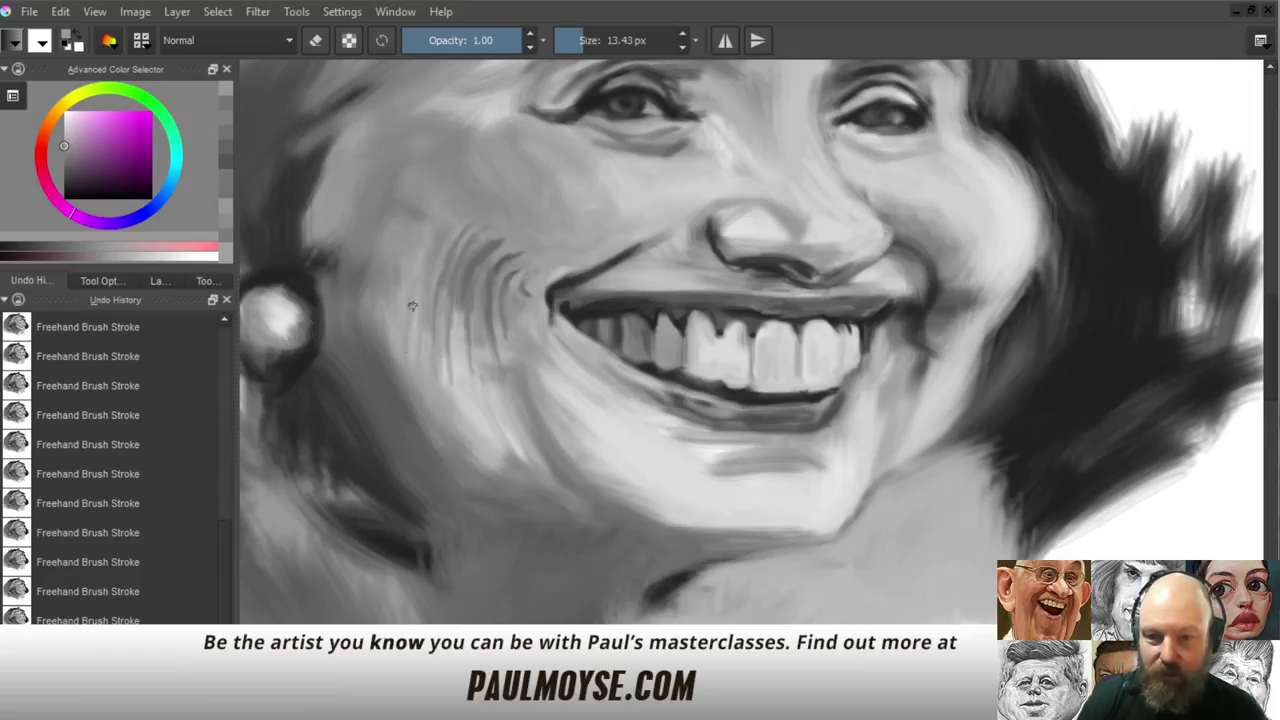
Blend the upper ends of the near cheek's creases into the surrounding skin with sampled mid greys
{"action": "left_click", "coordinate": [487, 267], "text": "ctrl"}
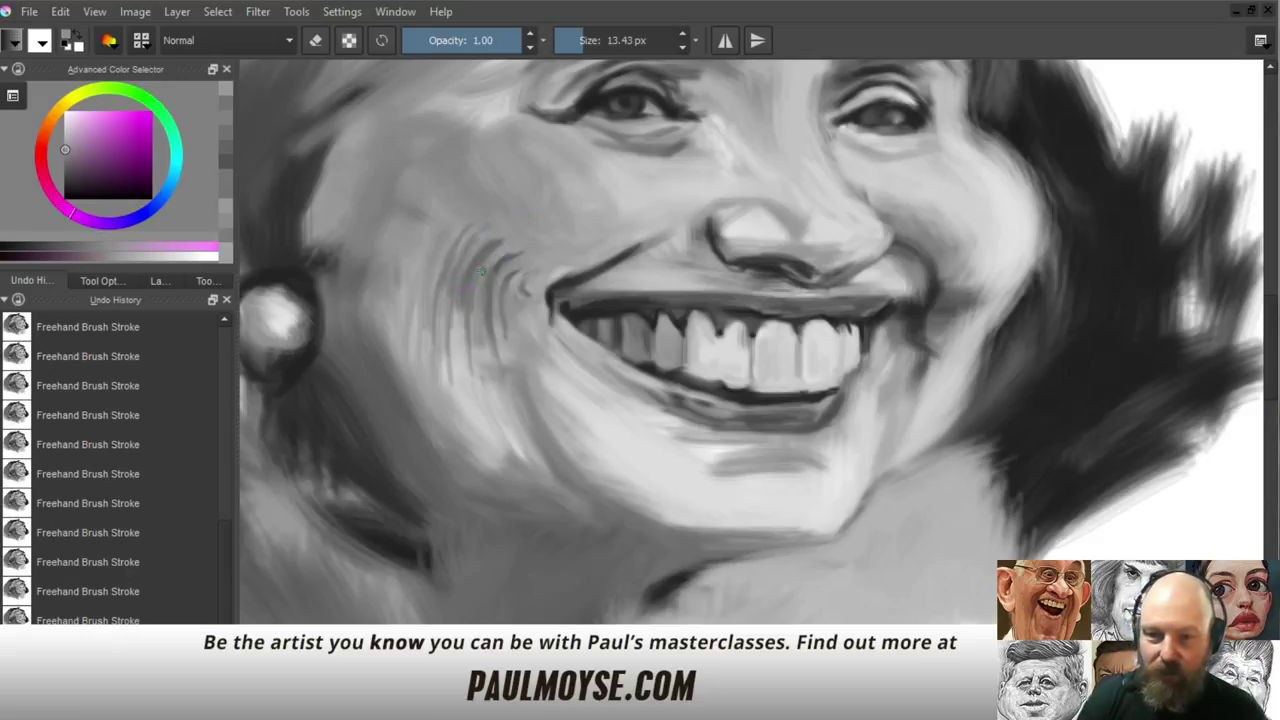
{"action": "mouse_move", "coordinate": [505, 240]}
{"action": "left_mouse_down"}
{"action": "mouse_move", "coordinate": [482, 254]}
{"action": "mouse_move", "coordinate": [523, 231]}
{"action": "left_mouse_up"}
{"action": "left_click", "coordinate": [489, 247], "text": "ctrl"}
{"action": "left_click", "coordinate": [521, 231], "text": "ctrl"}
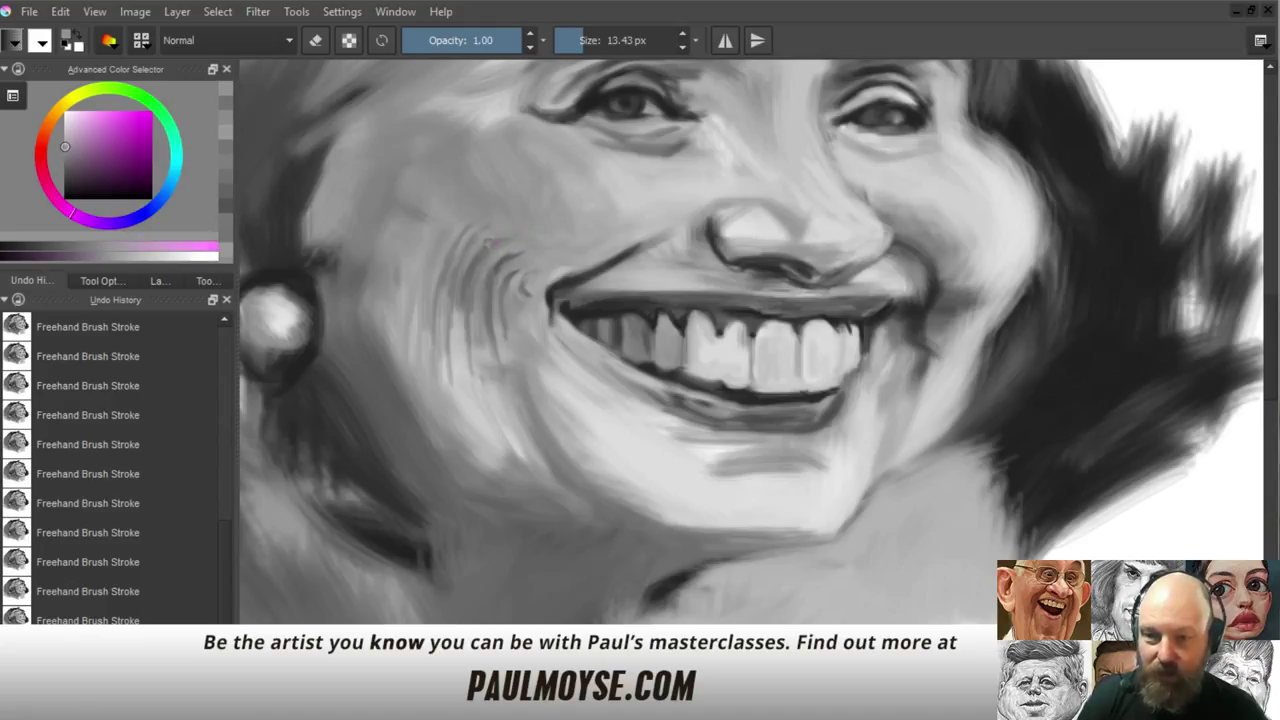
{"action": "left_click", "coordinate": [470, 283], "text": "ctrl"}
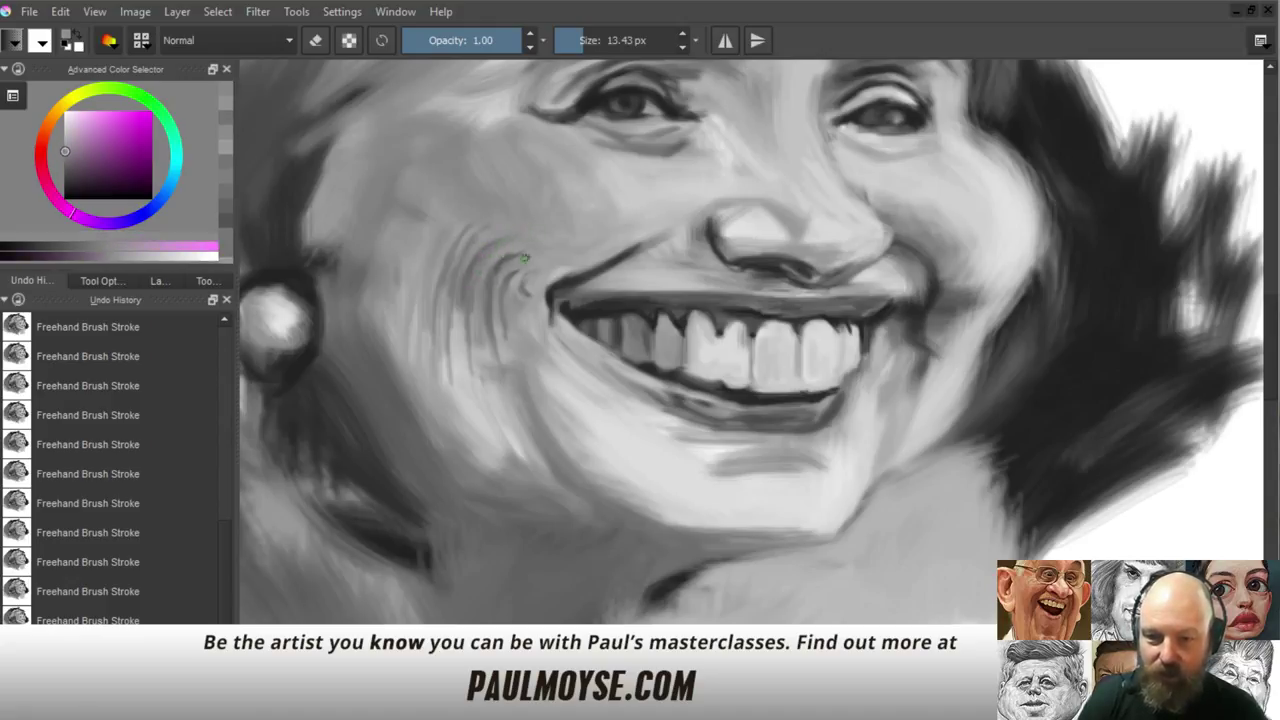
Soften the dark curved crease closest to the near mouth corner with lighter greys sampled around it
{"action": "left_click", "coordinate": [511, 252], "text": "ctrl"}
{"action": "mouse_move", "coordinate": [527, 251]}
{"action": "left_mouse_down"}
{"action": "mouse_move", "coordinate": [511, 261]}
{"action": "mouse_move", "coordinate": [521, 246]}
{"action": "left_mouse_up"}
{"action": "left_click", "coordinate": [522, 250], "text": "ctrl"}
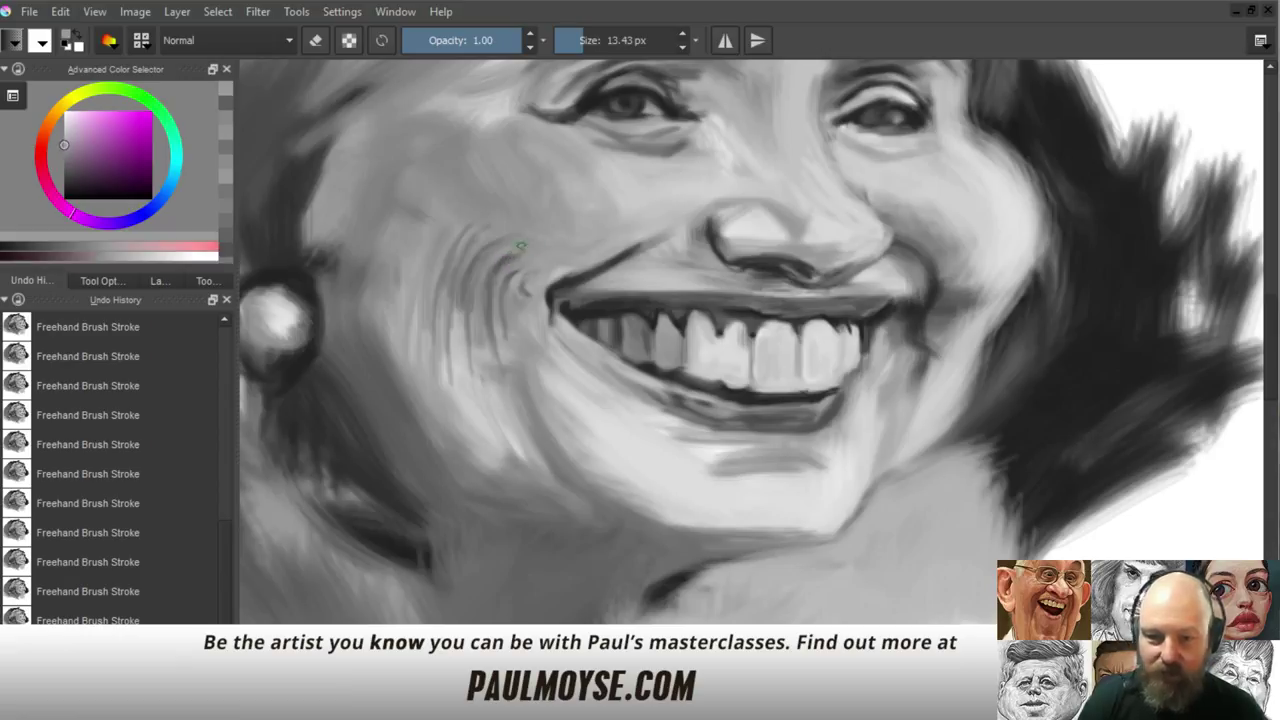
{"action": "left_click", "coordinate": [520, 255], "text": "ctrl"}
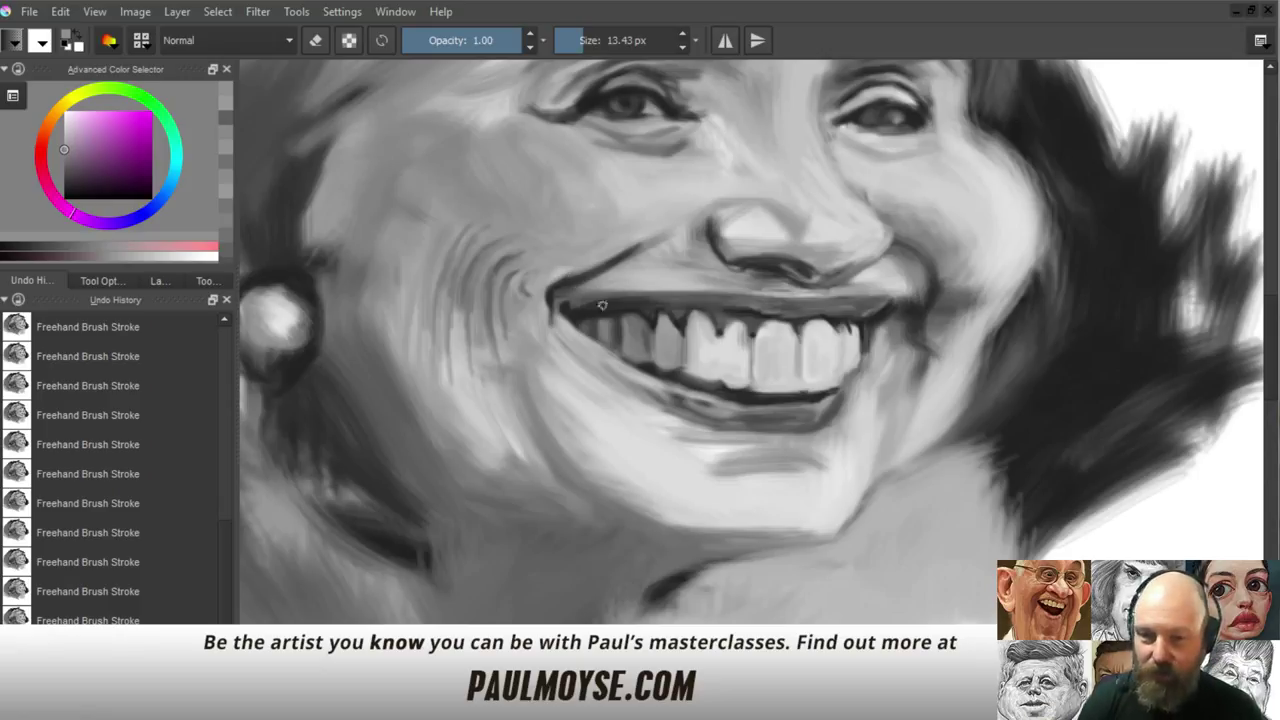
{"action": "left_click", "coordinate": [464, 316], "text": "ctrl"}
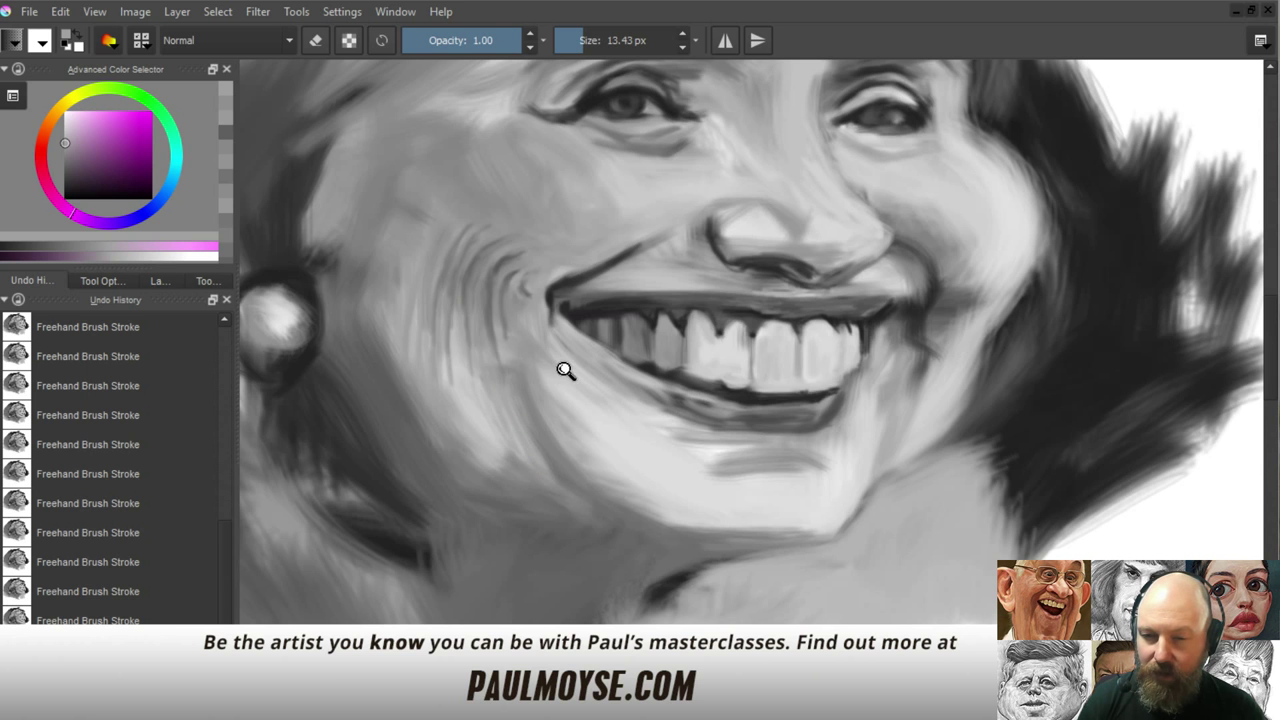
Add a small light highlight to the near canine tooth and model its edges with greys sampled from the teeth
{"action": "left_click_drag", "start_coordinate": [564, 367], "coordinate": [571, 450]}
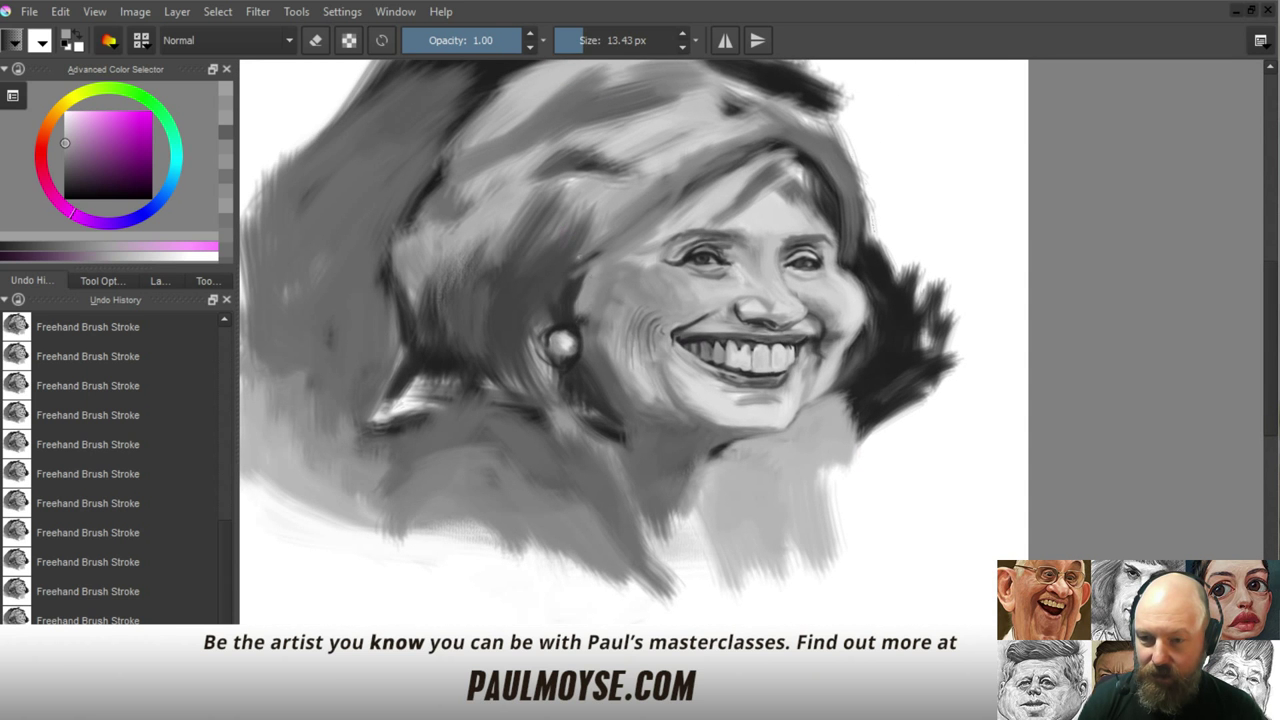
{"action": "mouse_move", "coordinate": [641, 366]}
{"action": "left_mouse_down"}
{"action": "mouse_move", "coordinate": [629, 303]}
{"action": "mouse_move", "coordinate": [562, 365]}
{"action": "mouse_move", "coordinate": [617, 329]}
{"action": "mouse_move", "coordinate": [626, 280]}
{"action": "mouse_move", "coordinate": [645, 319]}
{"action": "mouse_move", "coordinate": [680, 326]}
{"action": "left_mouse_up"}
{"action": "left_click_drag", "start_coordinate": [629, 408], "coordinate": [680, 345]}
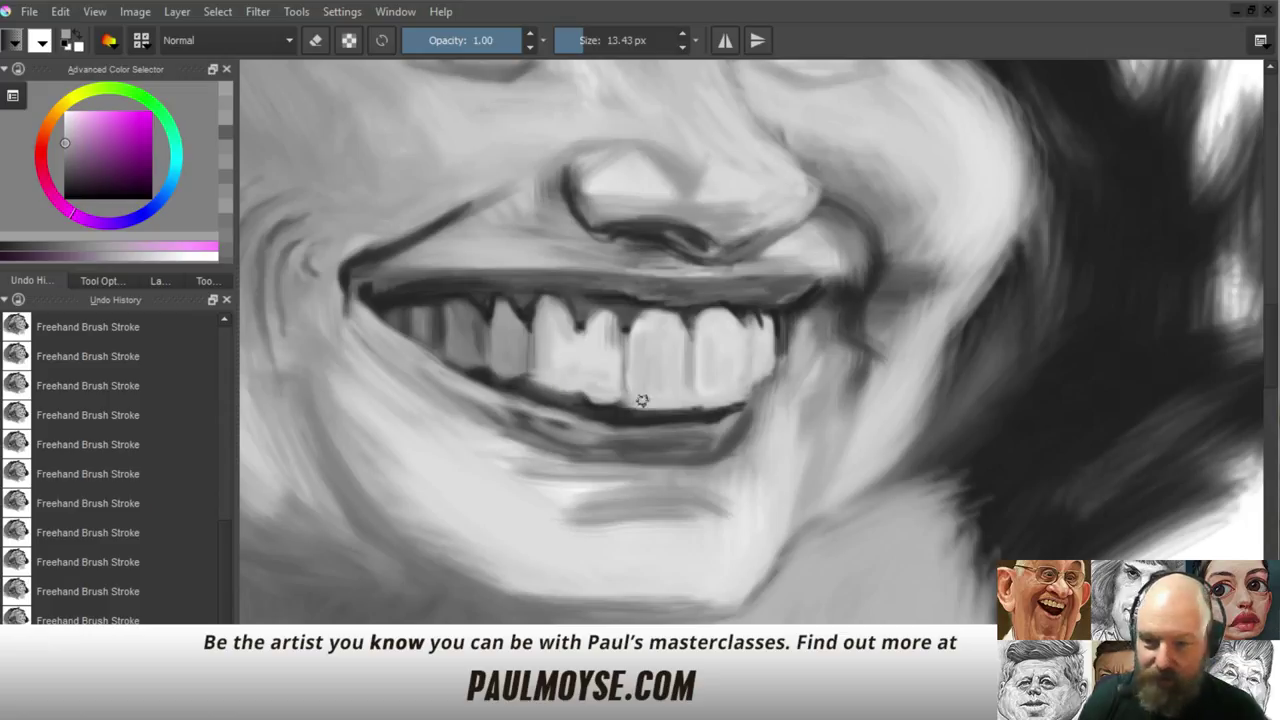
{"action": "left_click", "coordinate": [648, 360], "text": "ctrl"}
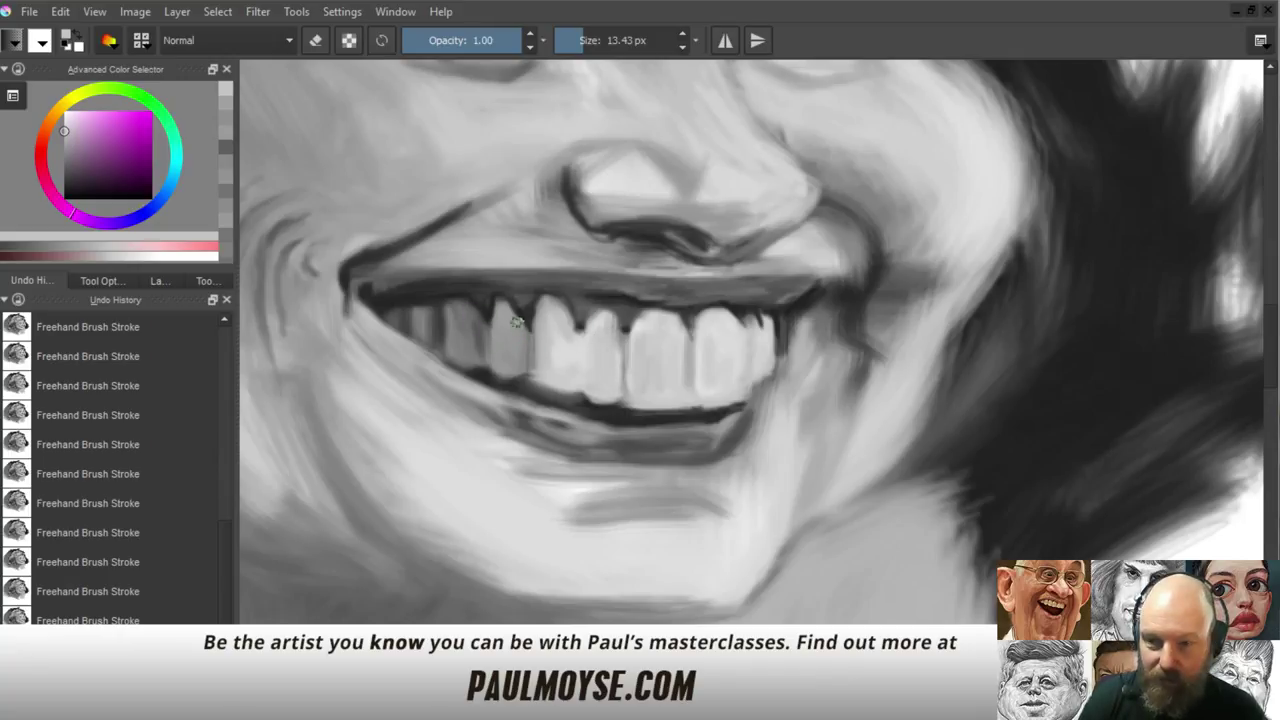
{"action": "left_click", "coordinate": [570, 348], "text": "ctrl"}
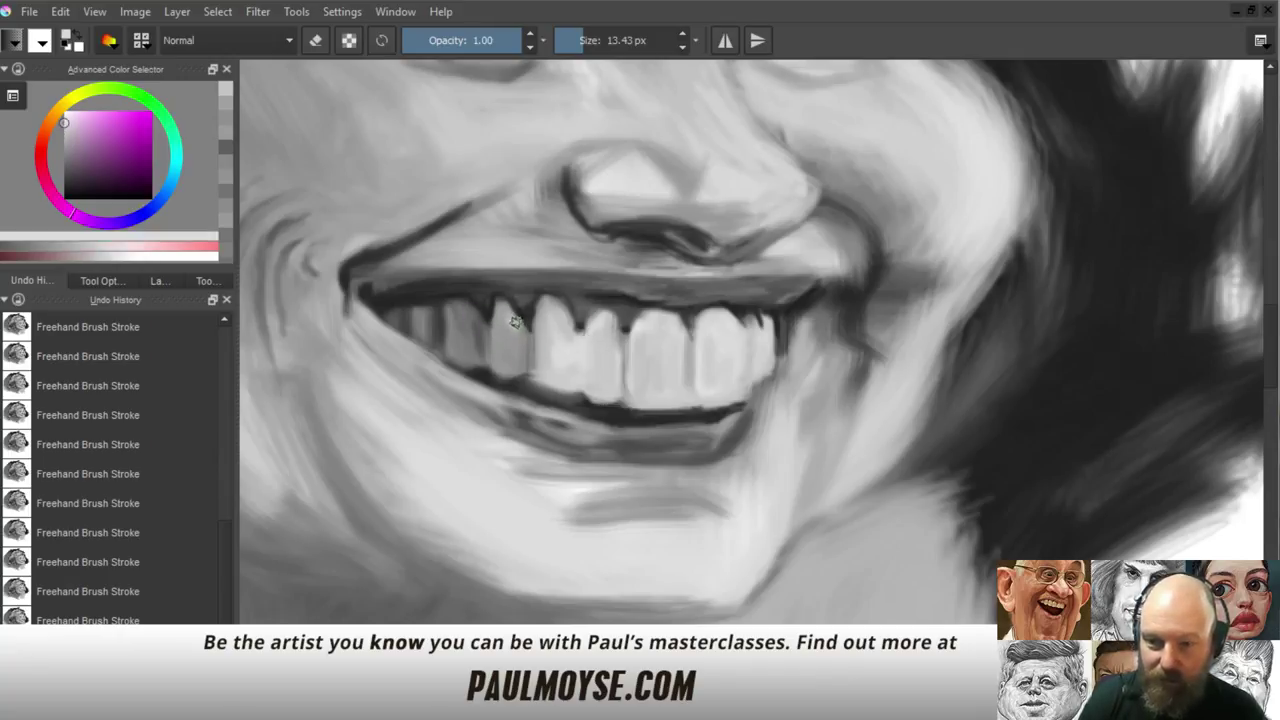
{"action": "left_click_drag", "start_coordinate": [511, 318], "coordinate": [516, 327]}
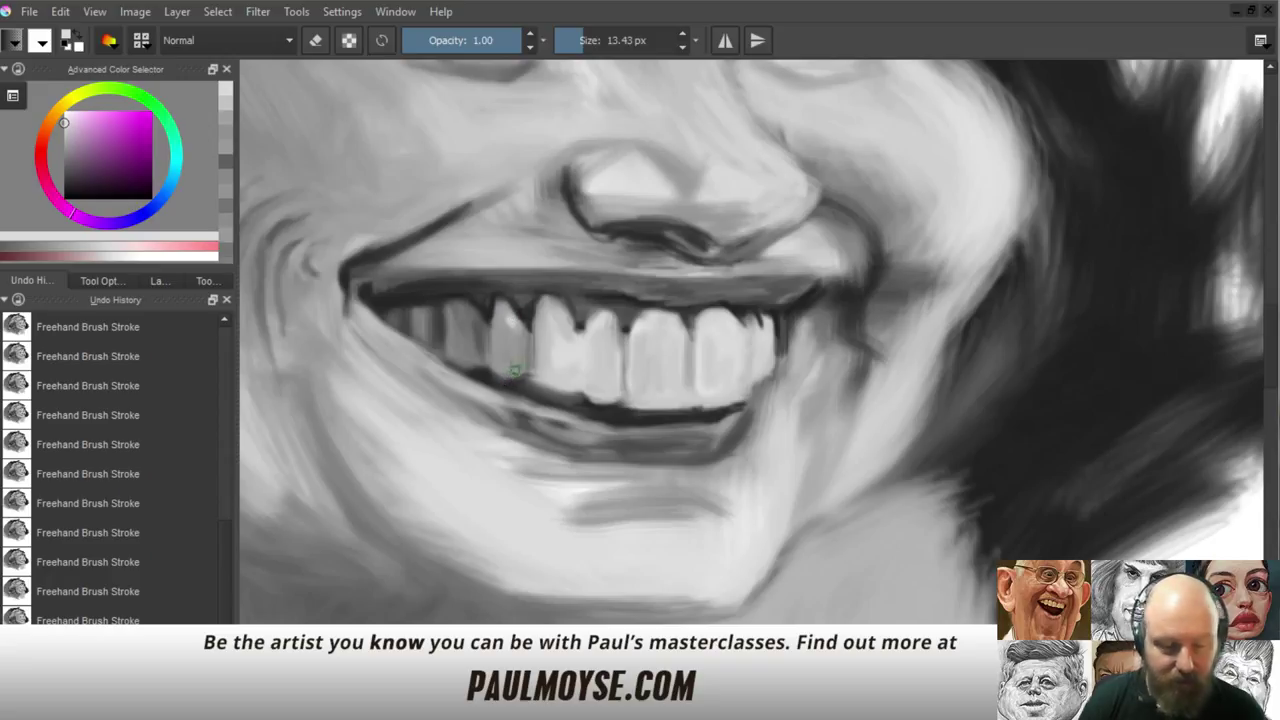
{"action": "left_click", "coordinate": [526, 330], "text": "ctrl"}
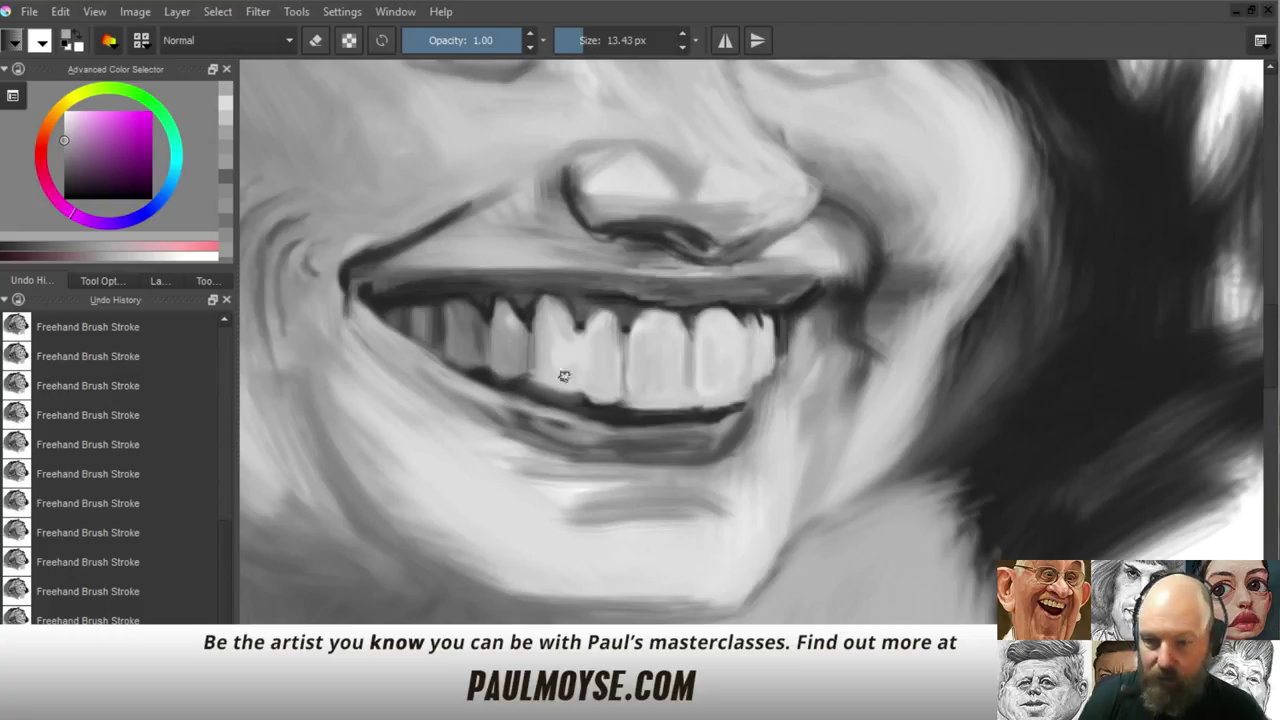
Define the lower edge of the tooth beside the near canine with sampled dark grey and shade its face with mid greys
{"action": "mouse_move", "coordinate": [422, 300]}
{"action": "left_mouse_down", "text": "ctrl"}
{"action": "mouse_move", "coordinate": [412, 294]}
{"action": "mouse_move", "coordinate": [845, 285]}
{"action": "mouse_move", "coordinate": [1125, 355]}
{"action": "left_mouse_up", "text": "ctrl"}
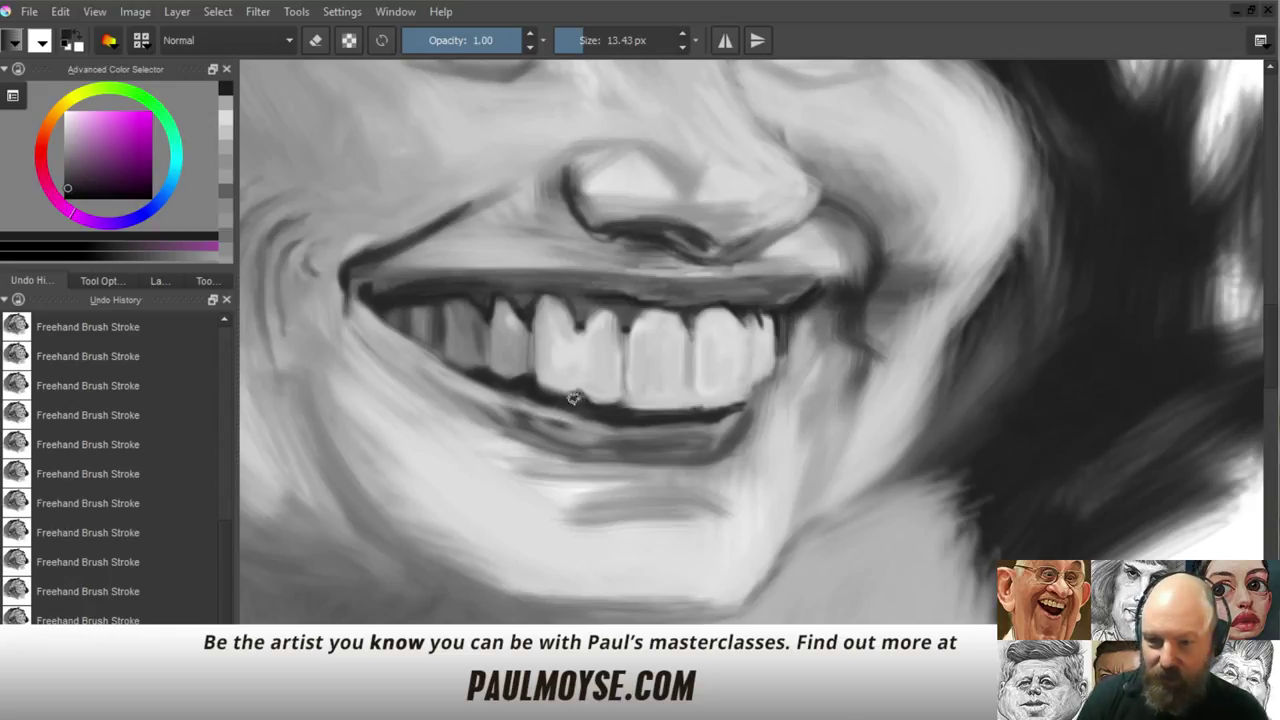
{"action": "left_click", "coordinate": [560, 320], "text": "ctrl"}
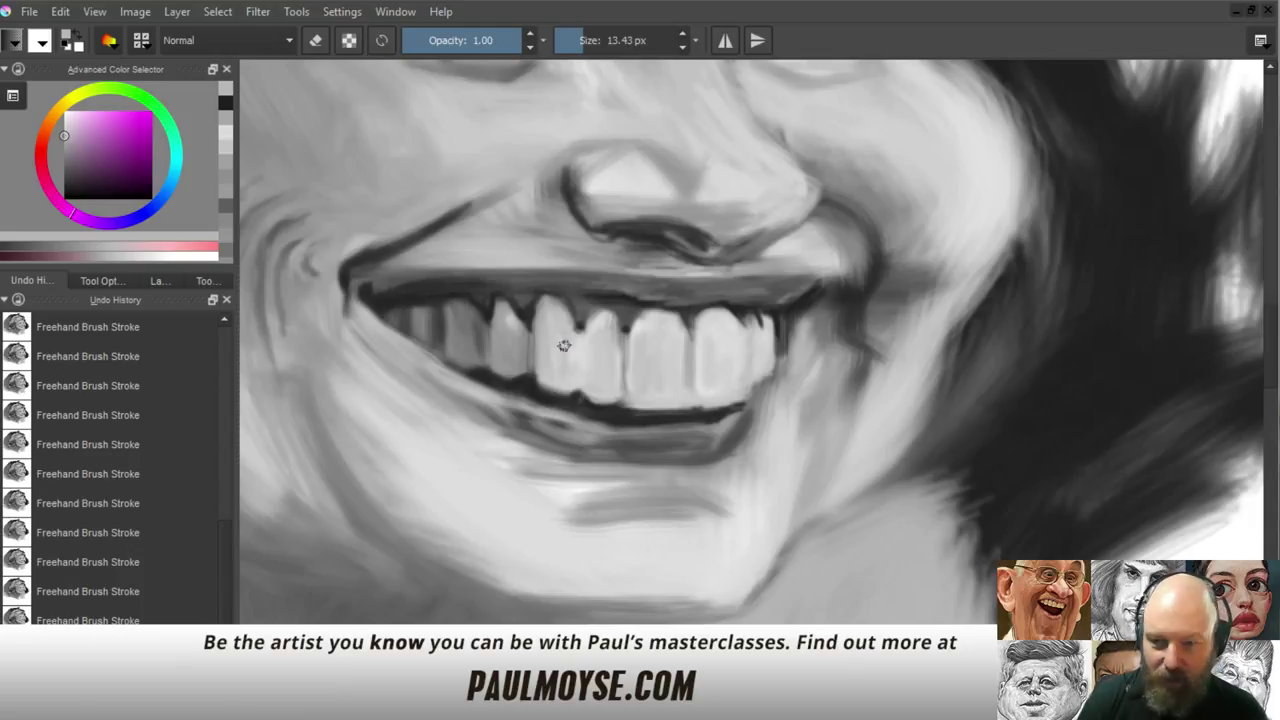
{"action": "left_click", "coordinate": [560, 348], "text": "ctrl"}
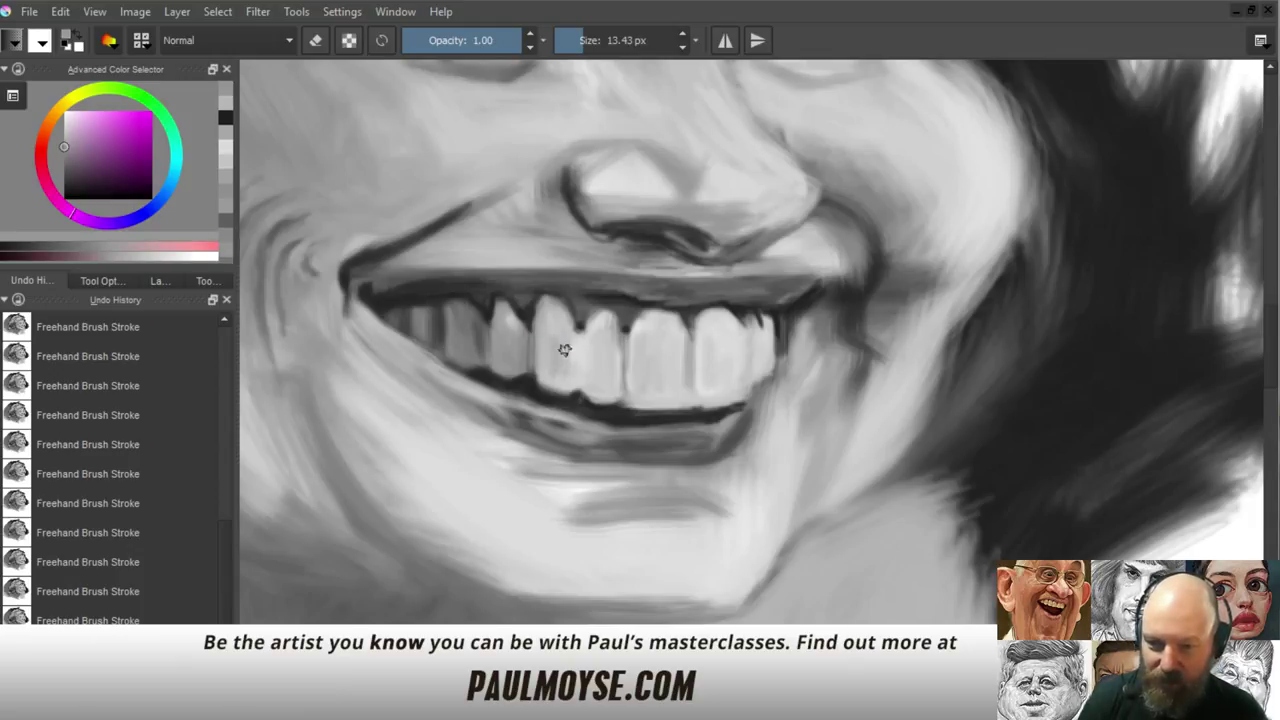
{"action": "left_click", "coordinate": [558, 356], "text": "ctrl"}
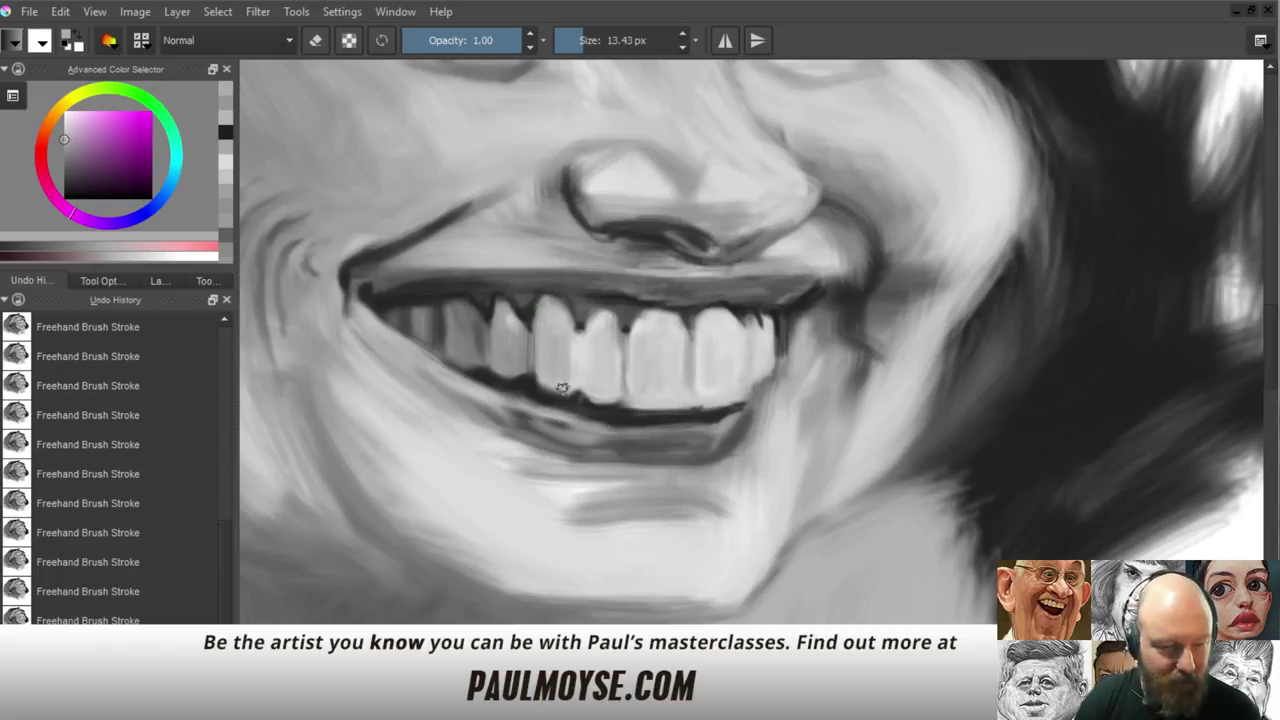
Reduce the brush to 7.73 px and paint a dark gap separating the two merged upper teeth, softening its edges with sampled greys
{"action": "left_click", "coordinate": [580, 328], "text": "ctrl"}
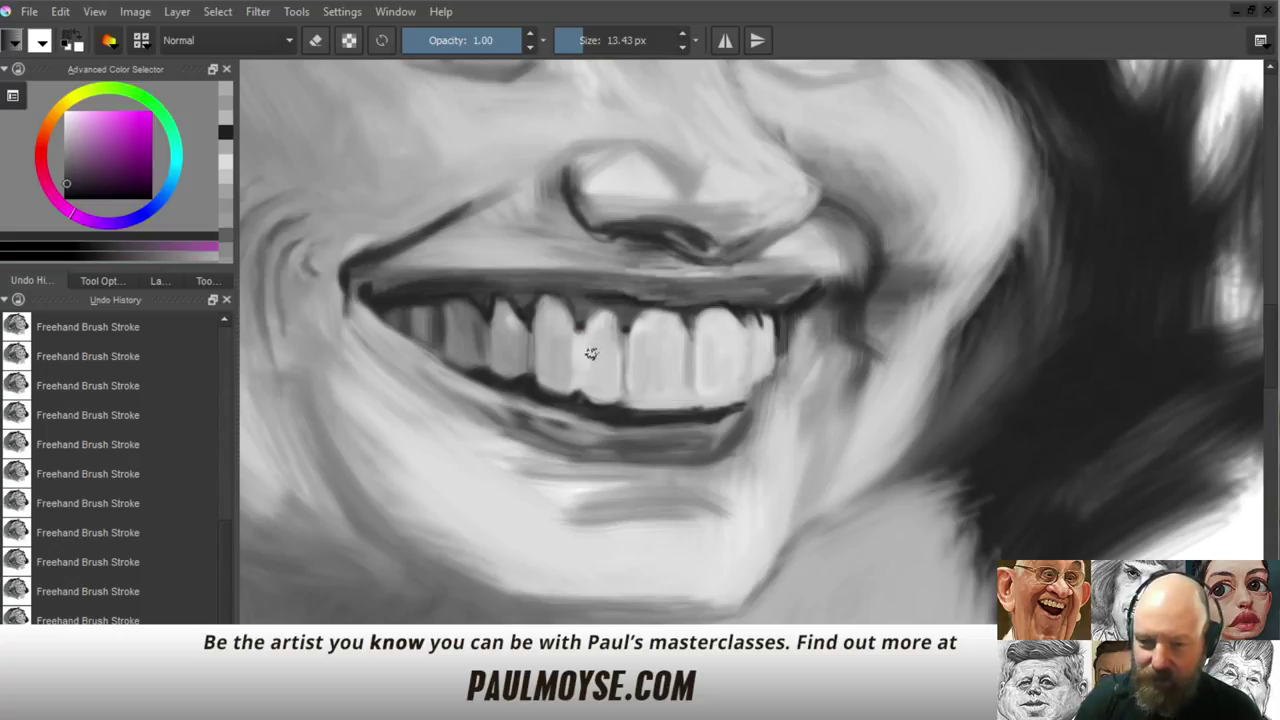
{"action": "left_click_drag", "start_coordinate": [592, 354], "coordinate": [578, 345]}
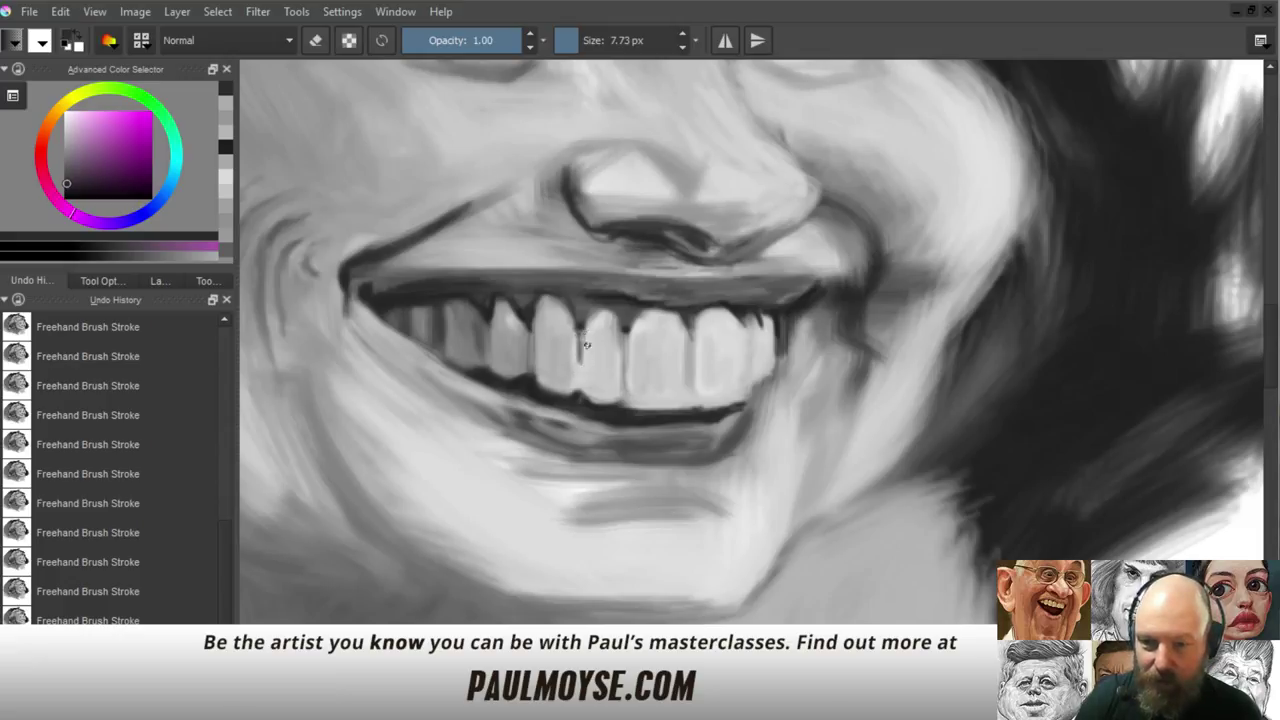
{"action": "left_click", "coordinate": [586, 343], "text": "ctrl"}
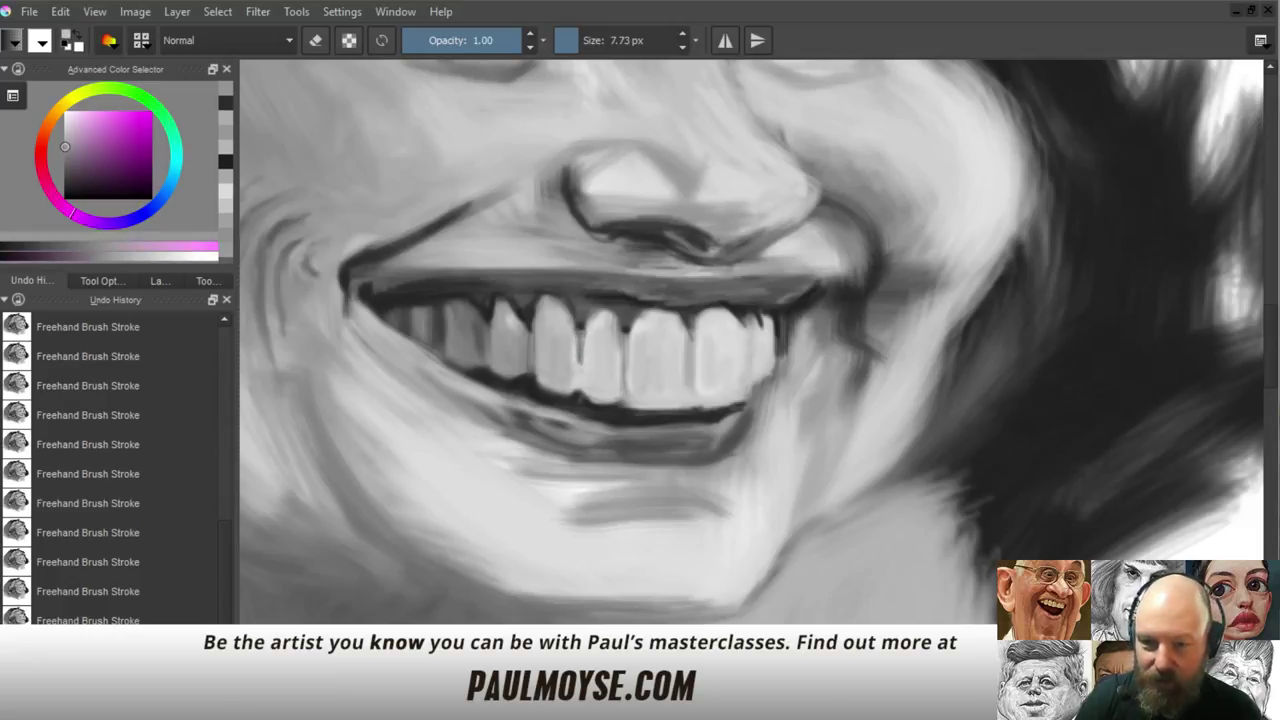
{"action": "left_click", "coordinate": [581, 363], "text": "ctrl"}
{"action": "left_click", "coordinate": [581, 381], "text": "ctrl"}
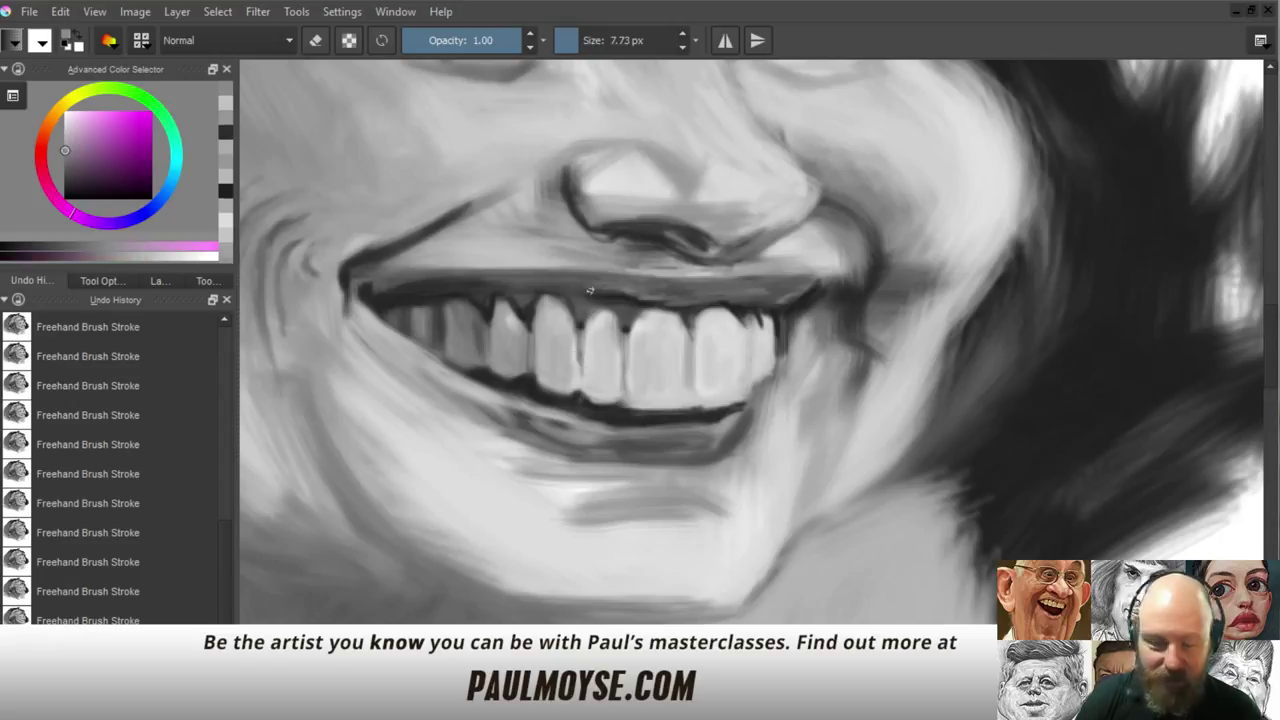
Enlarge the brush to 14.26 px and shade the narrow tooth beside the new gap with greys sampled from the teeth
{"action": "left_click", "coordinate": [596, 338], "text": "ctrl"}
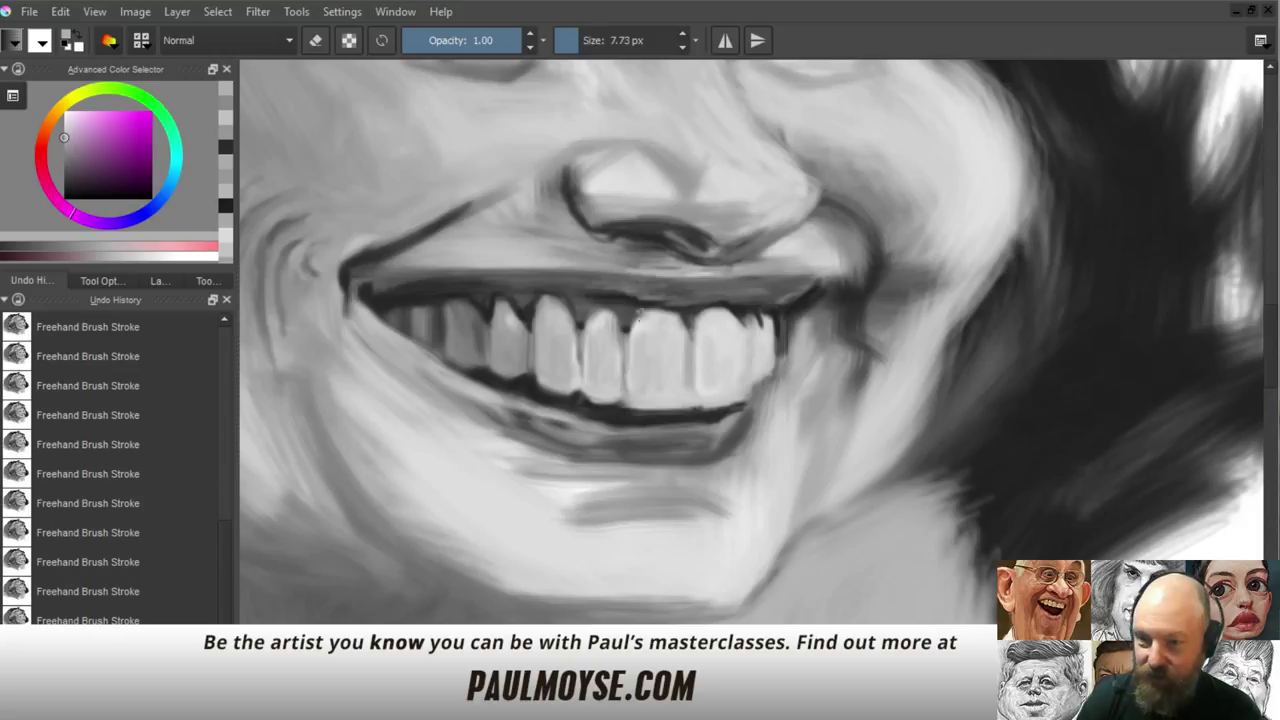
{"action": "left_click_drag", "start_coordinate": [637, 377], "coordinate": [660, 360]}
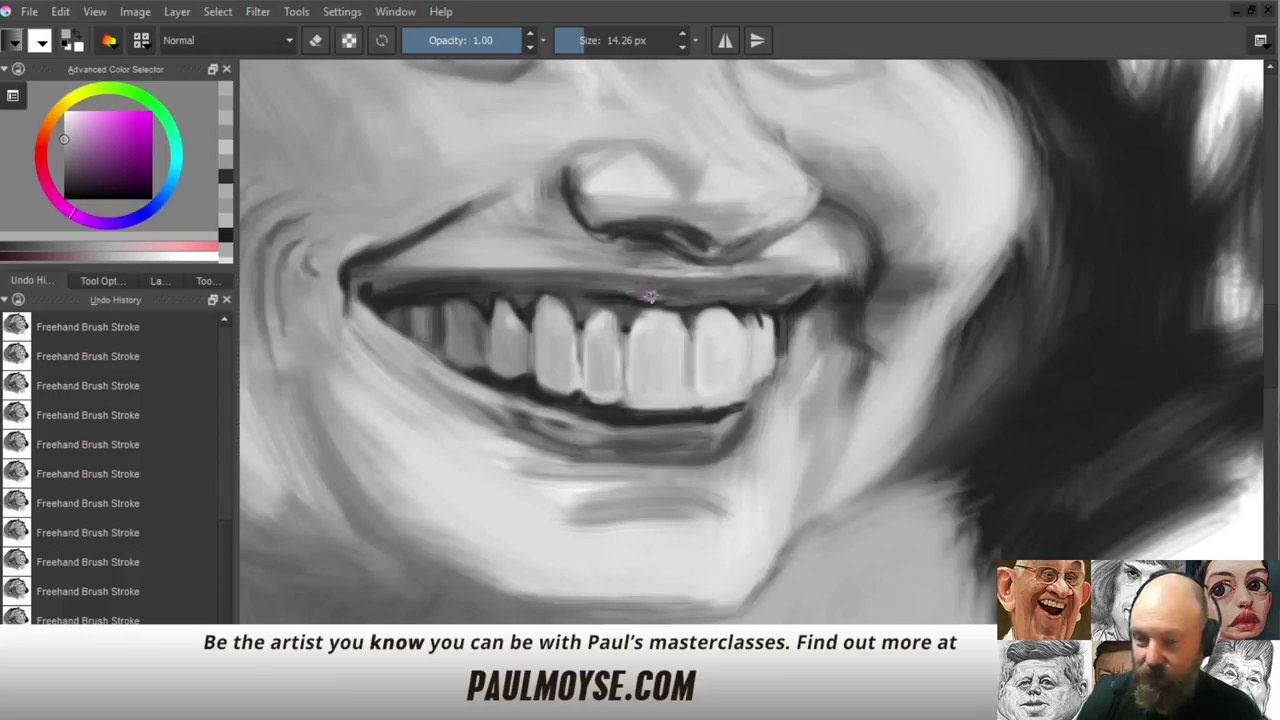
{"action": "left_click", "coordinate": [616, 344], "text": "ctrl"}
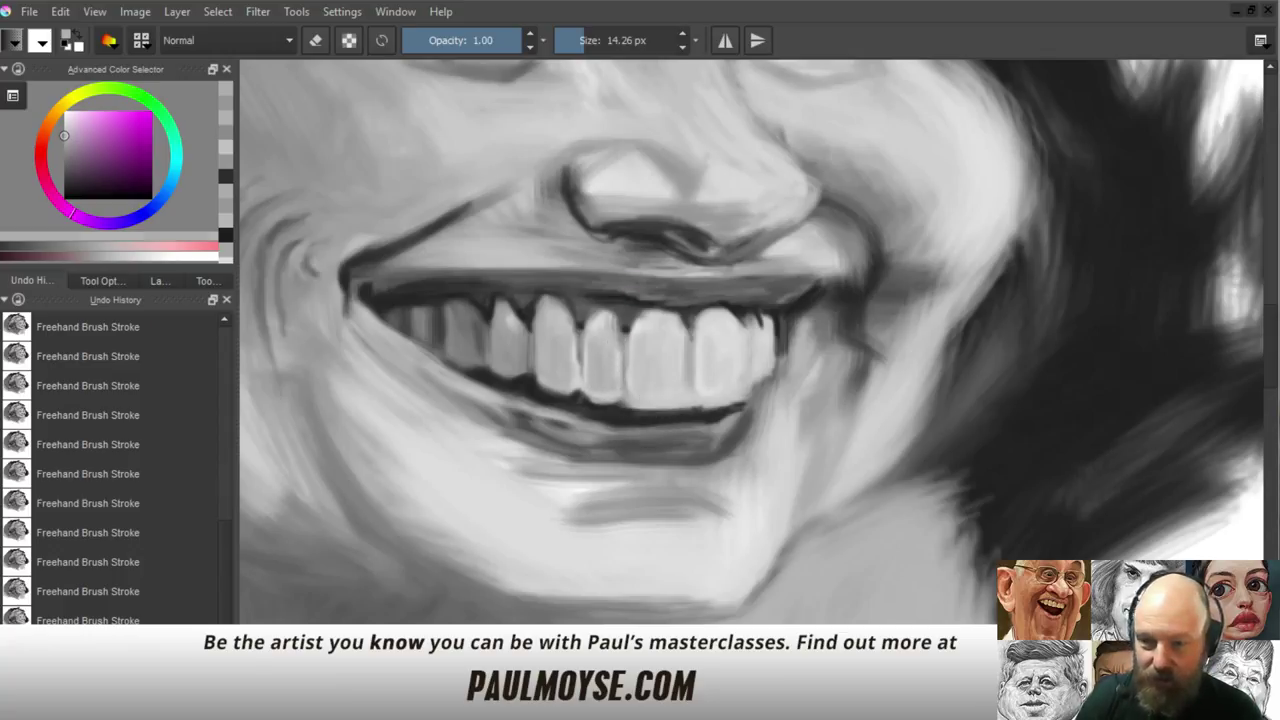
{"action": "left_click_drag", "start_coordinate": [612, 318], "coordinate": [603, 364]}
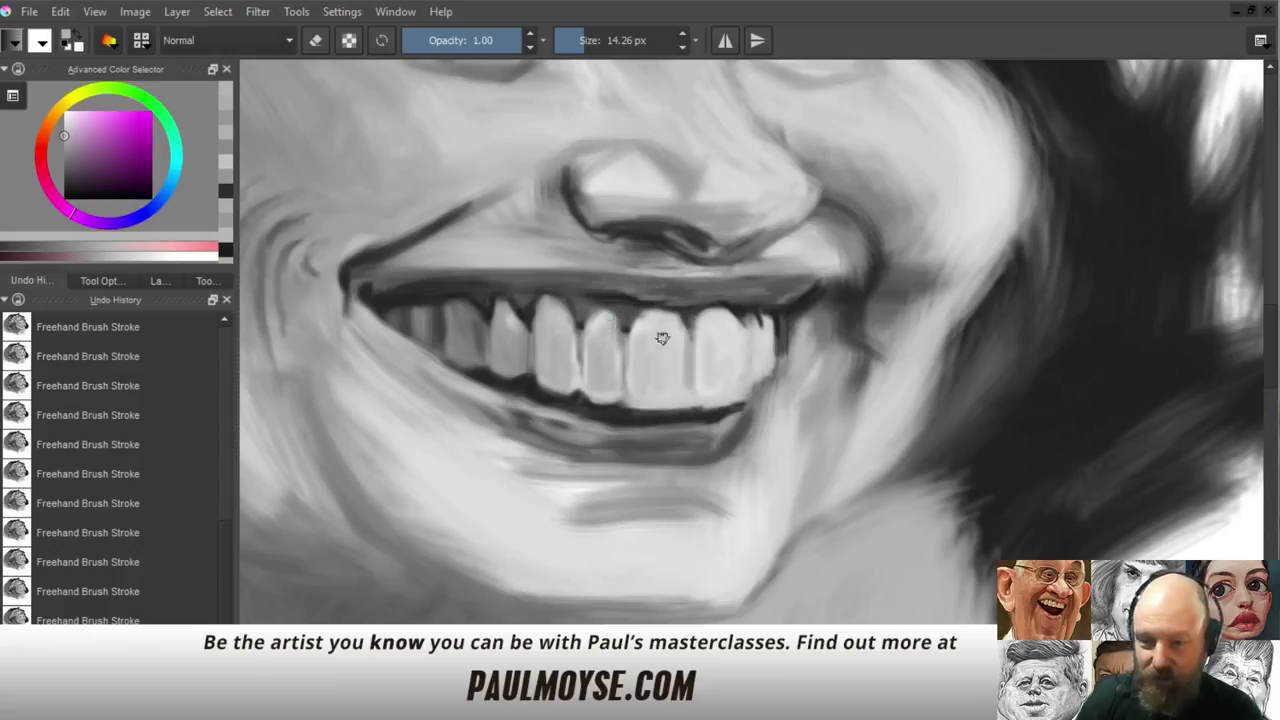
Shade the upper teeth around the narrow tooth with sampled greys and refine the gum gap beside its top
{"action": "left_click", "coordinate": [589, 338], "text": "ctrl"}
{"action": "left_click", "coordinate": [533, 331], "text": "ctrl"}
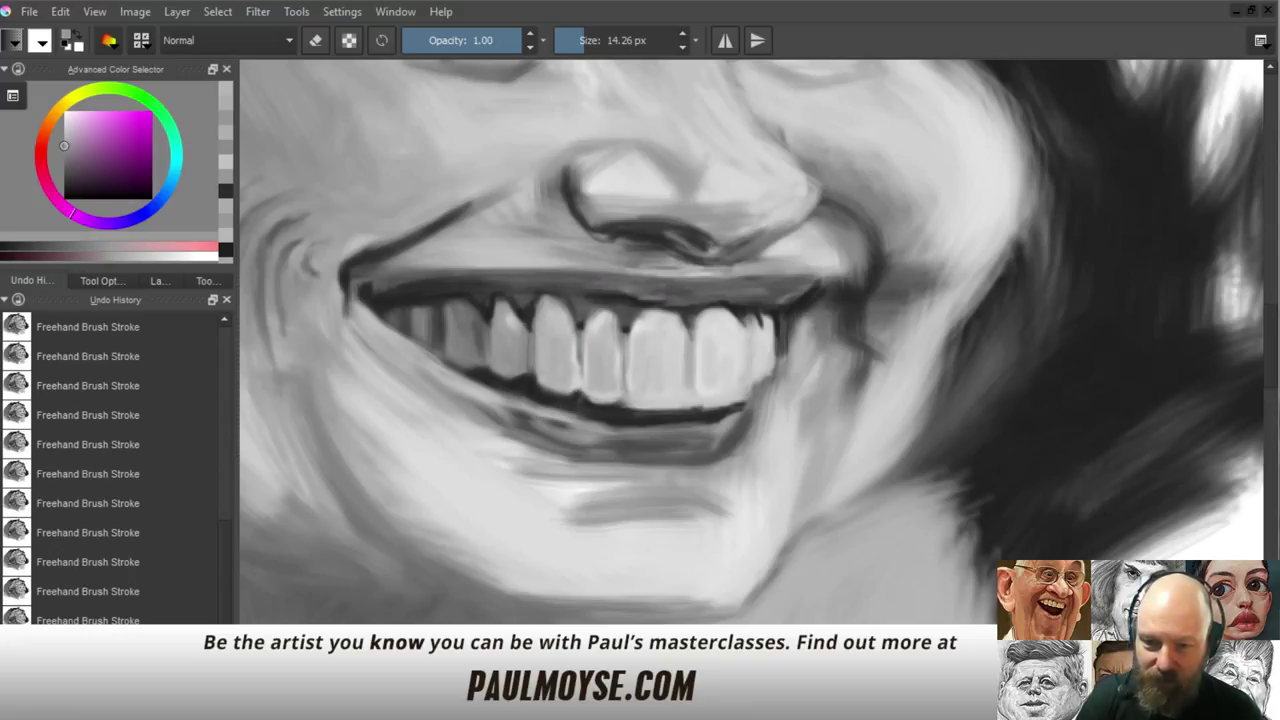
{"action": "left_click", "coordinate": [489, 328], "text": "ctrl"}
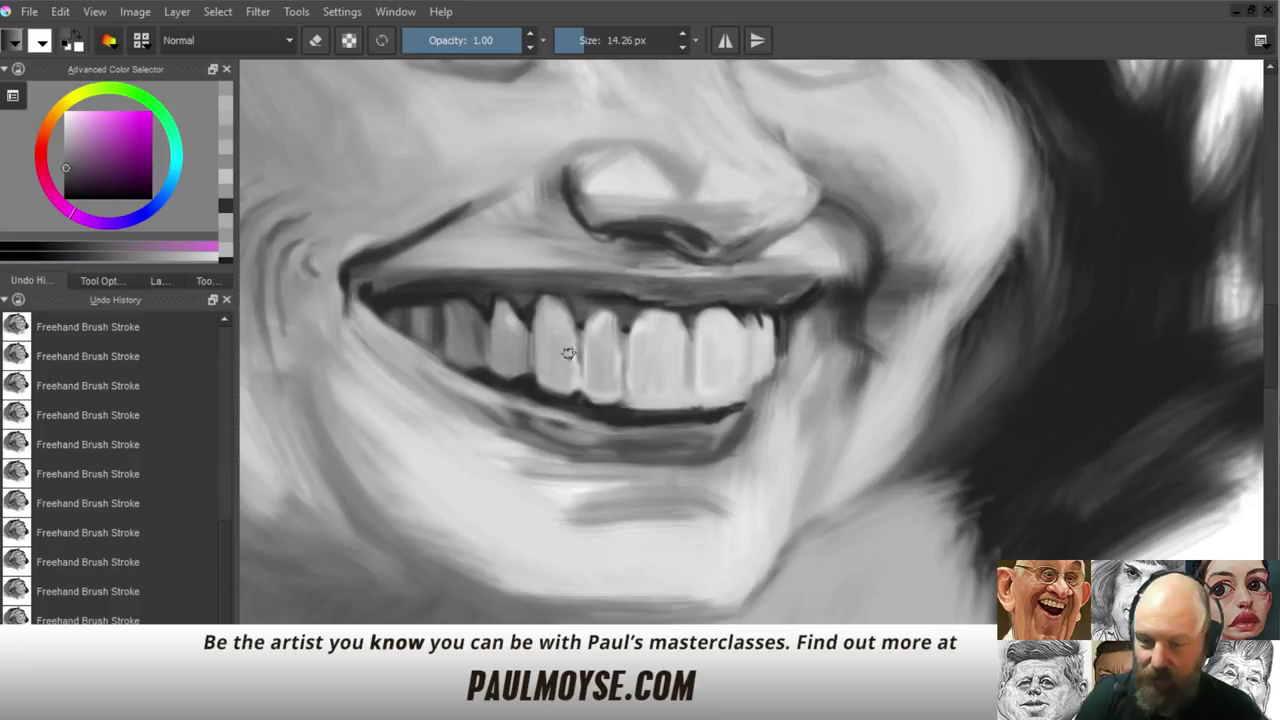
{"action": "left_click", "coordinate": [517, 341], "text": "ctrl"}
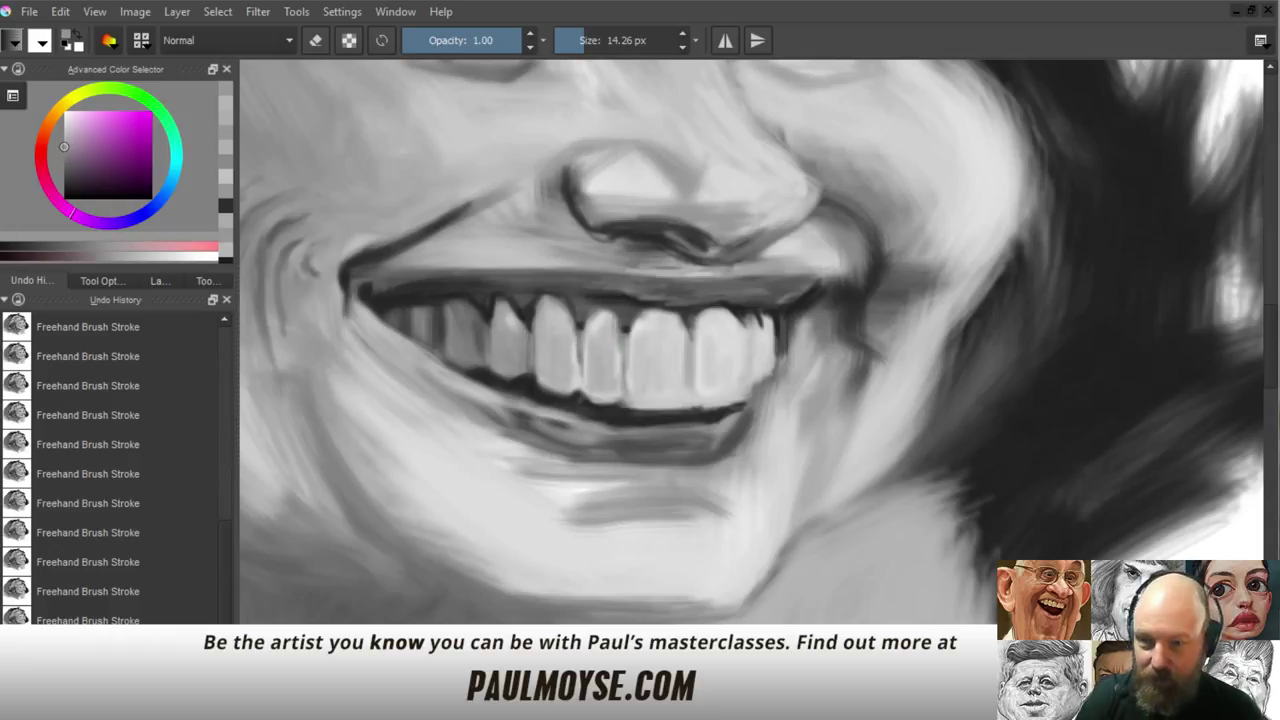
{"action": "left_click", "coordinate": [570, 336], "text": "ctrl"}
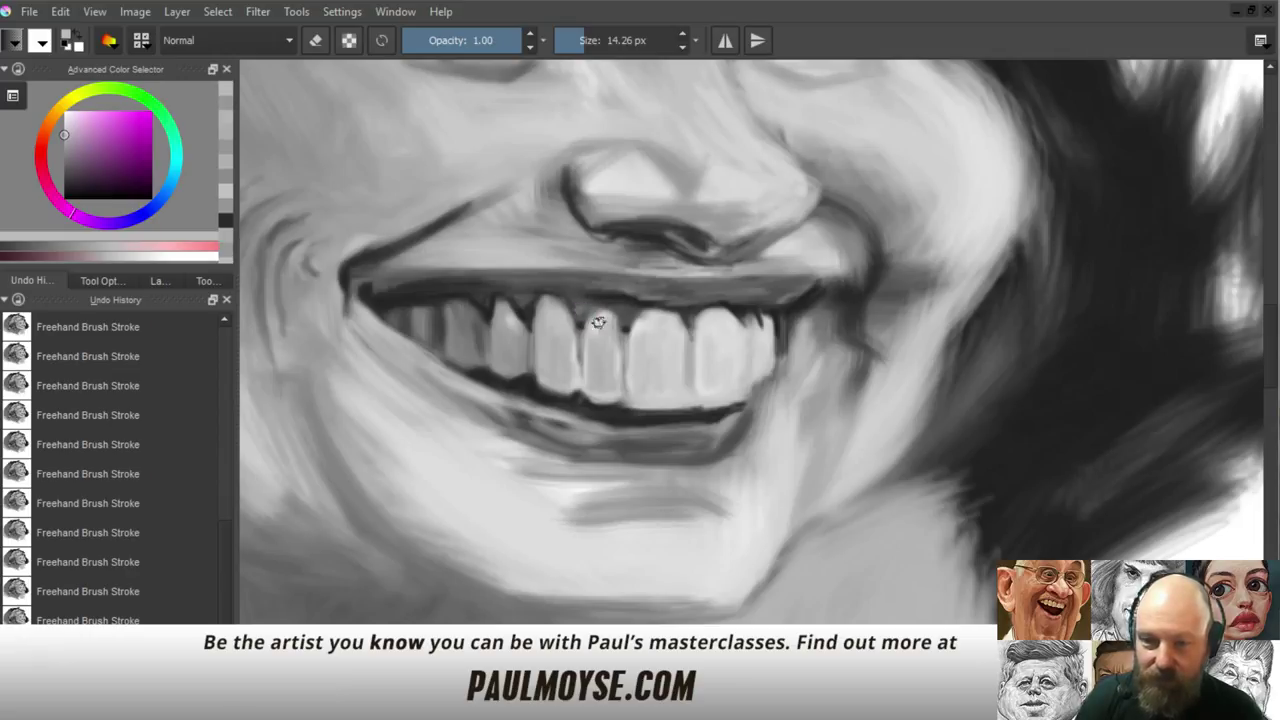
{"action": "left_click_drag", "start_coordinate": [586, 324], "coordinate": [577, 309]}
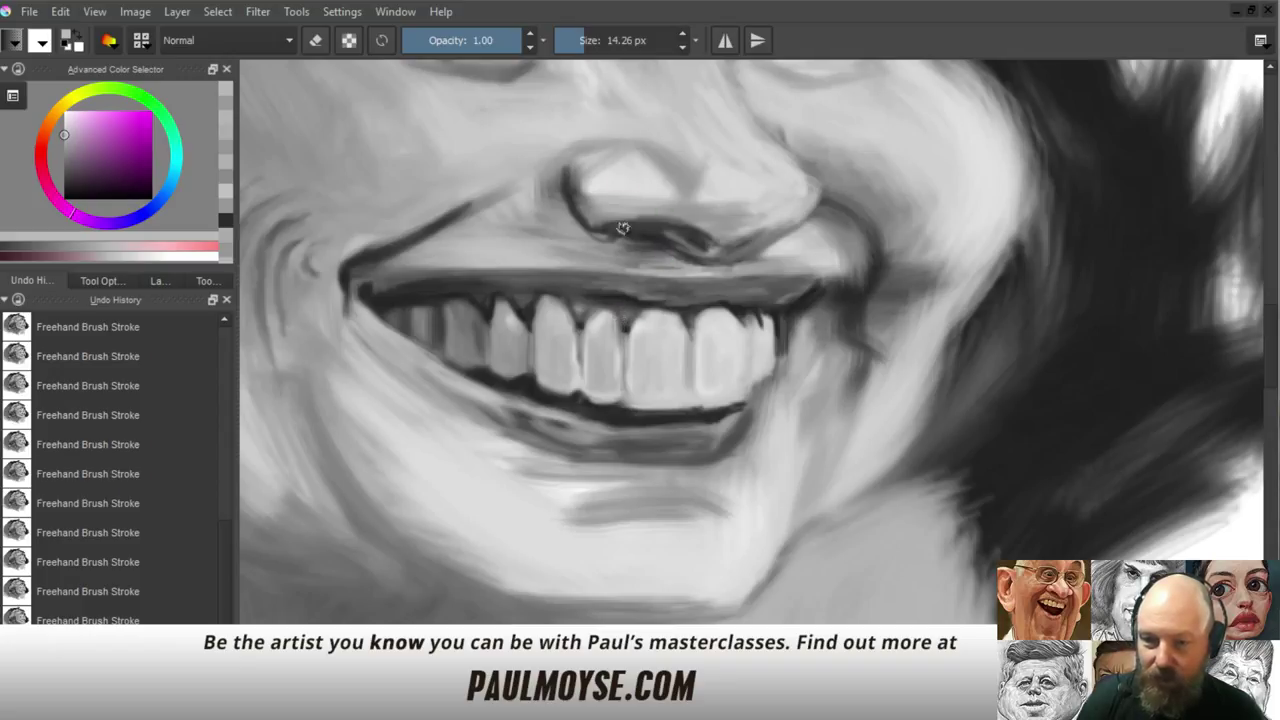
Blend the middle of the upper lip above the near teeth with greys sampled from the lip and the skin above
{"action": "left_click", "coordinate": [606, 287], "text": "ctrl"}
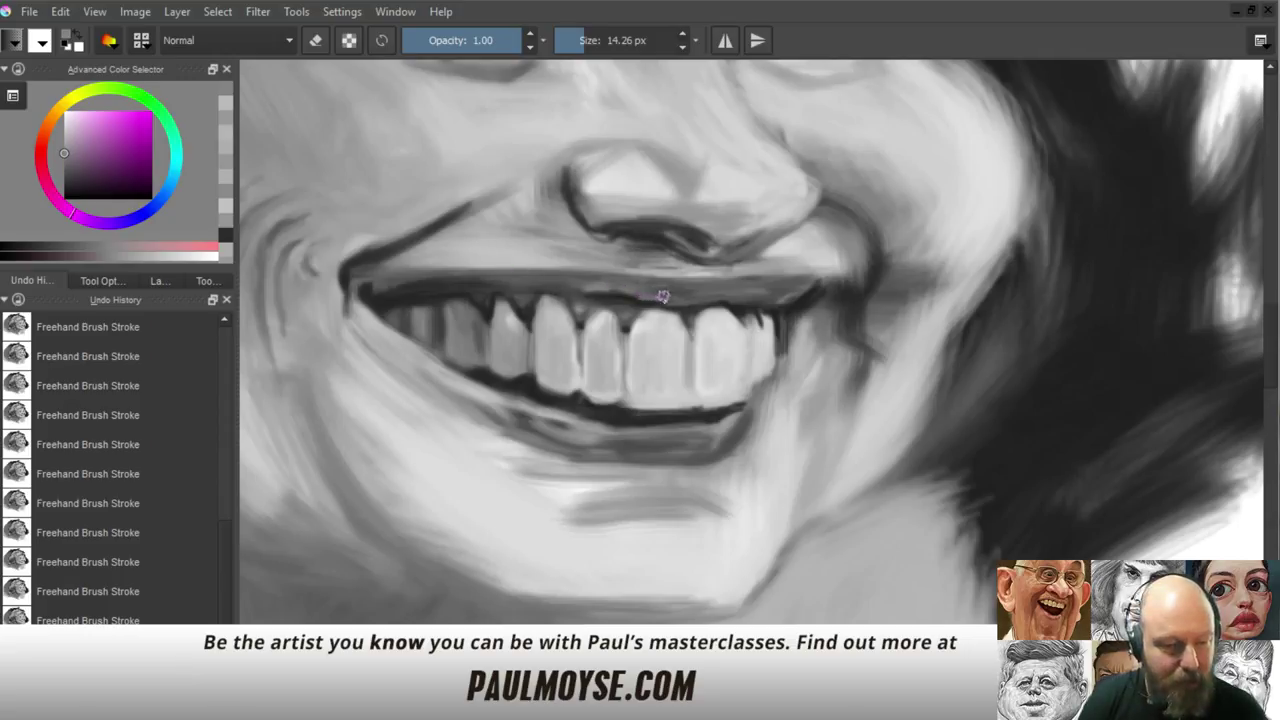
{"action": "left_click", "coordinate": [597, 290], "text": "ctrl"}
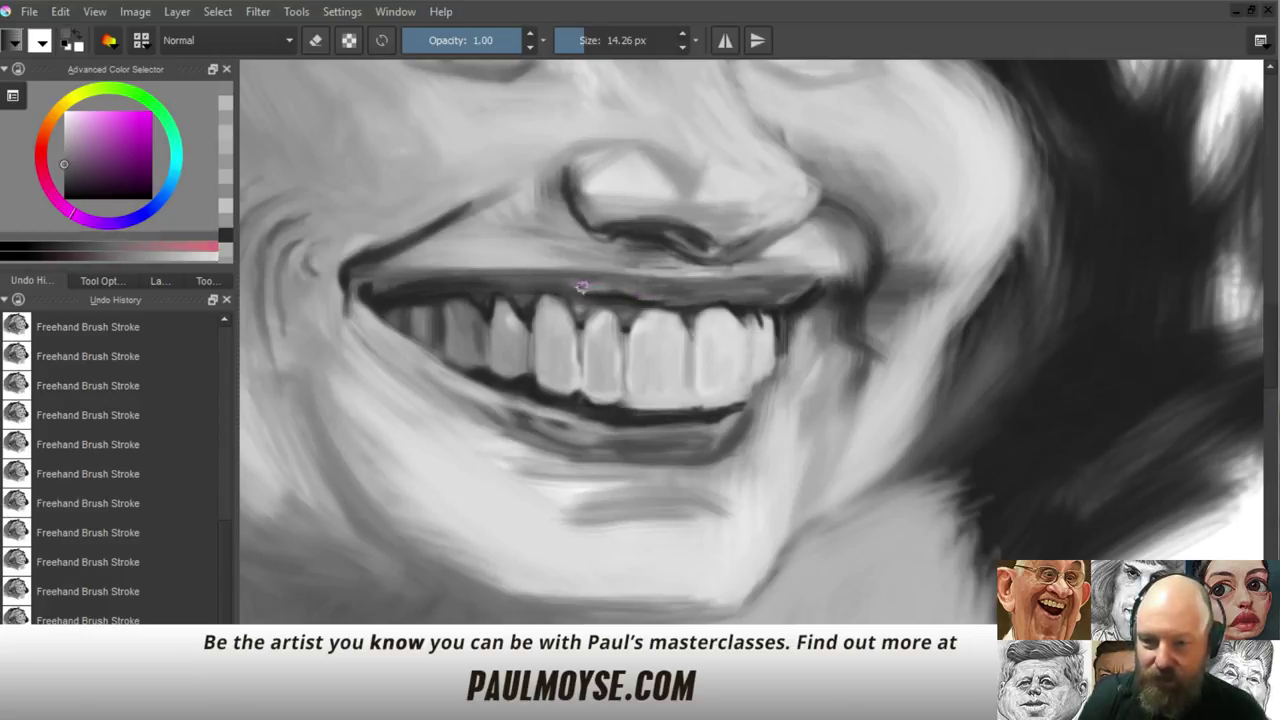
{"action": "left_click_drag", "start_coordinate": [583, 287], "coordinate": [529, 281]}
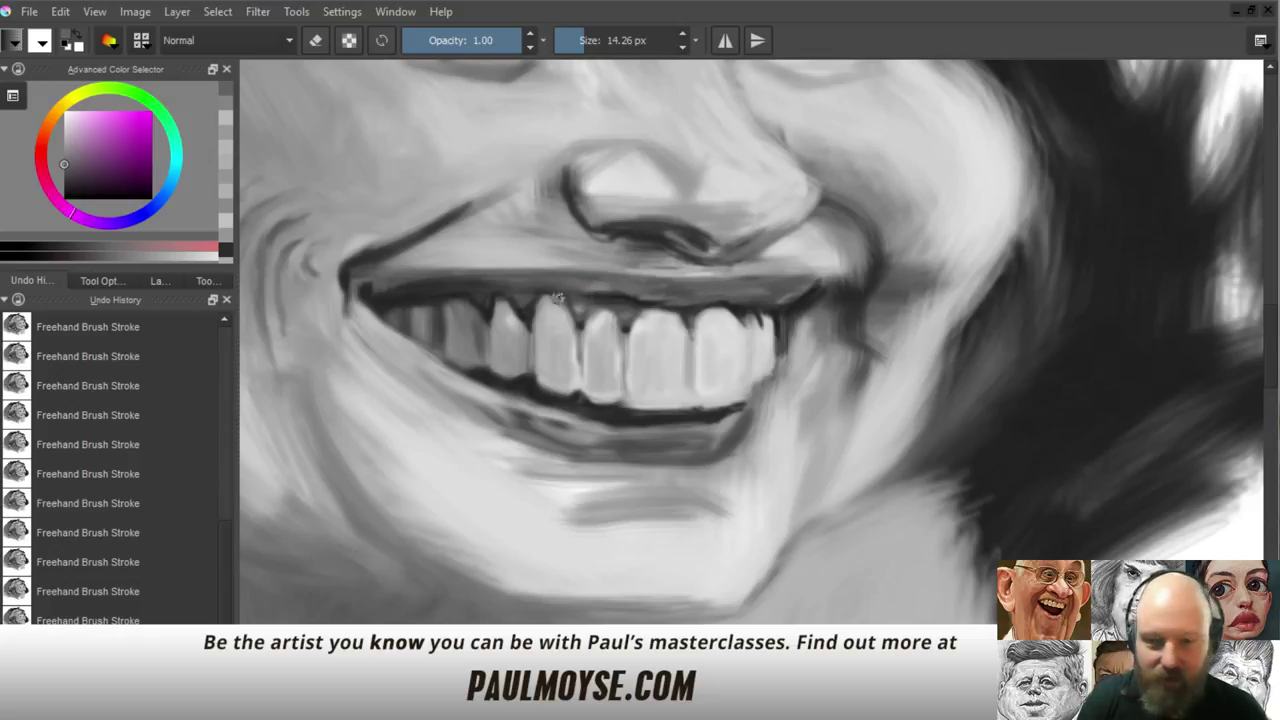
{"action": "left_click", "coordinate": [583, 251], "text": "ctrl"}
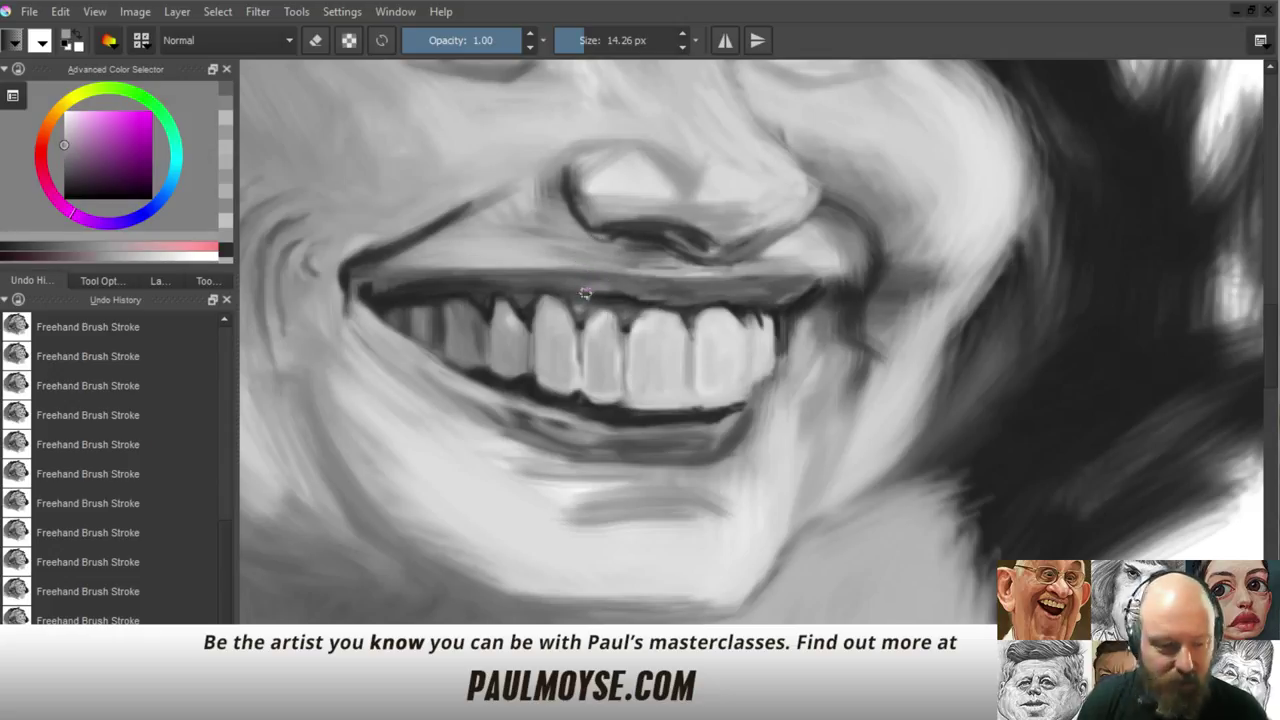
Reduce the brush to 10.73 px and refine the upper lip's tones and upper edge with greys sampled from lip and skin
{"action": "left_click_drag", "start_coordinate": [586, 293], "coordinate": [556, 297]}
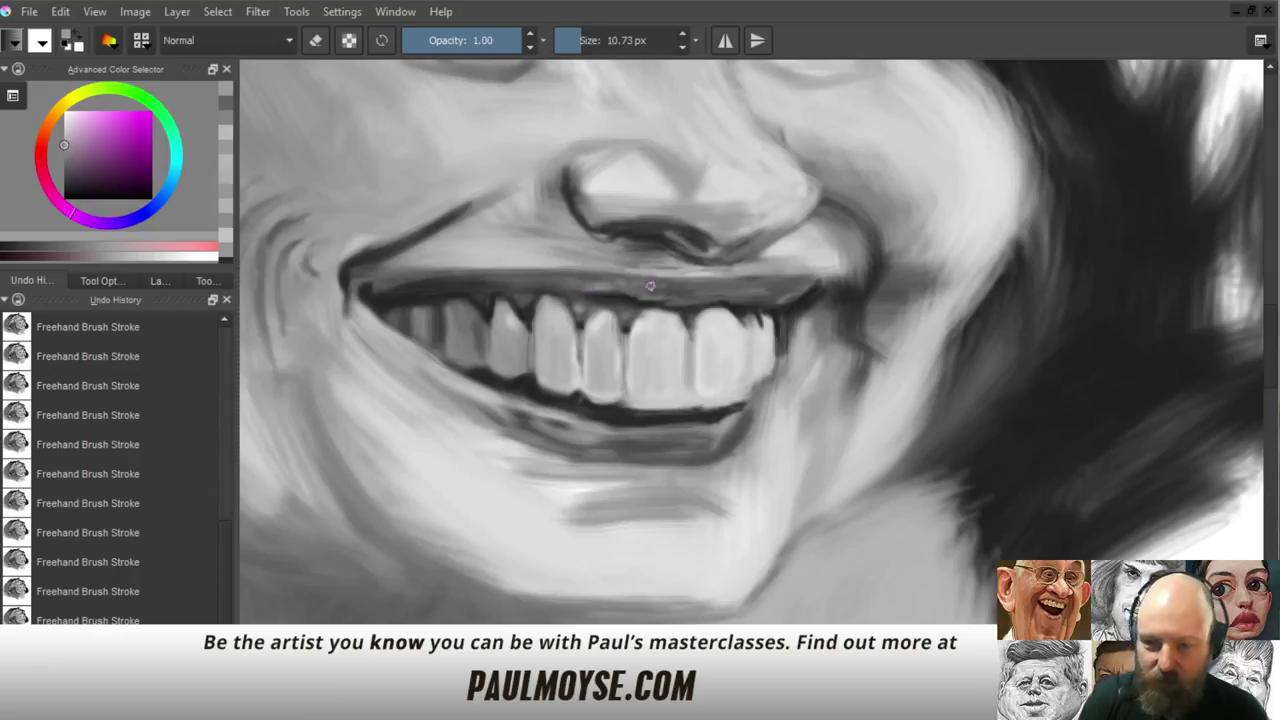
{"action": "left_click", "coordinate": [615, 287], "text": "ctrl"}
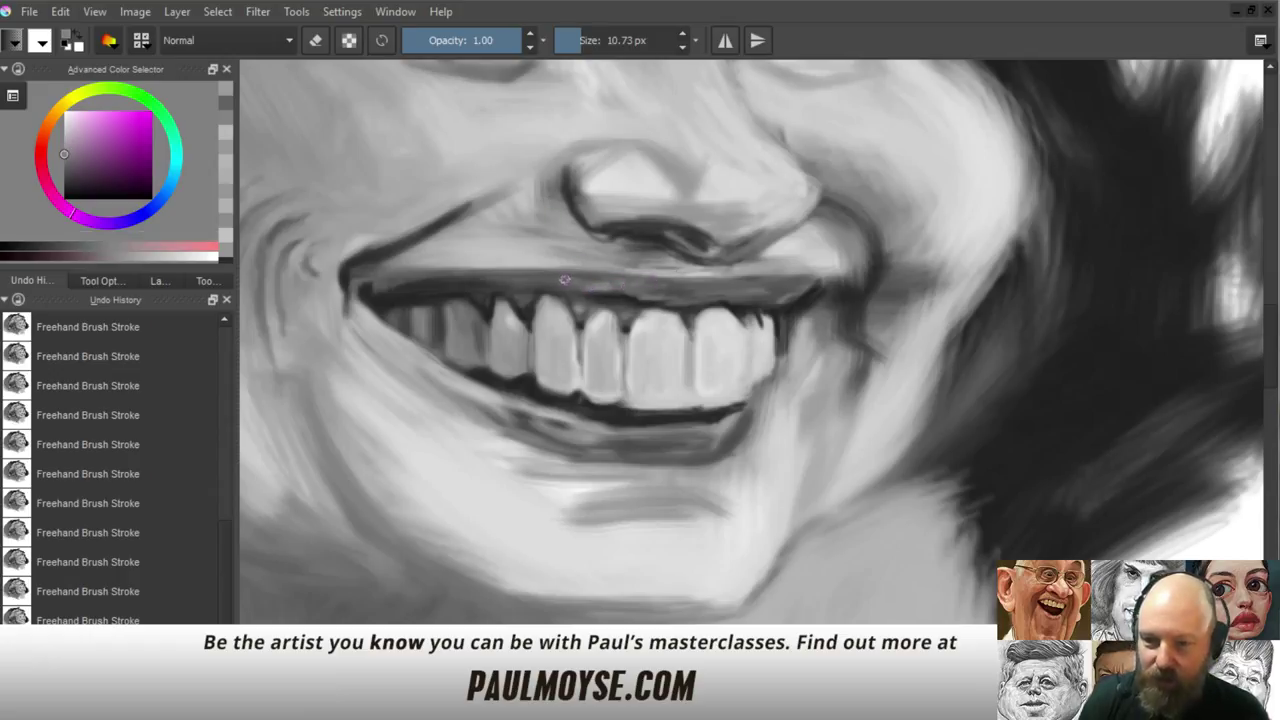
{"action": "left_click", "coordinate": [645, 287], "text": "ctrl"}
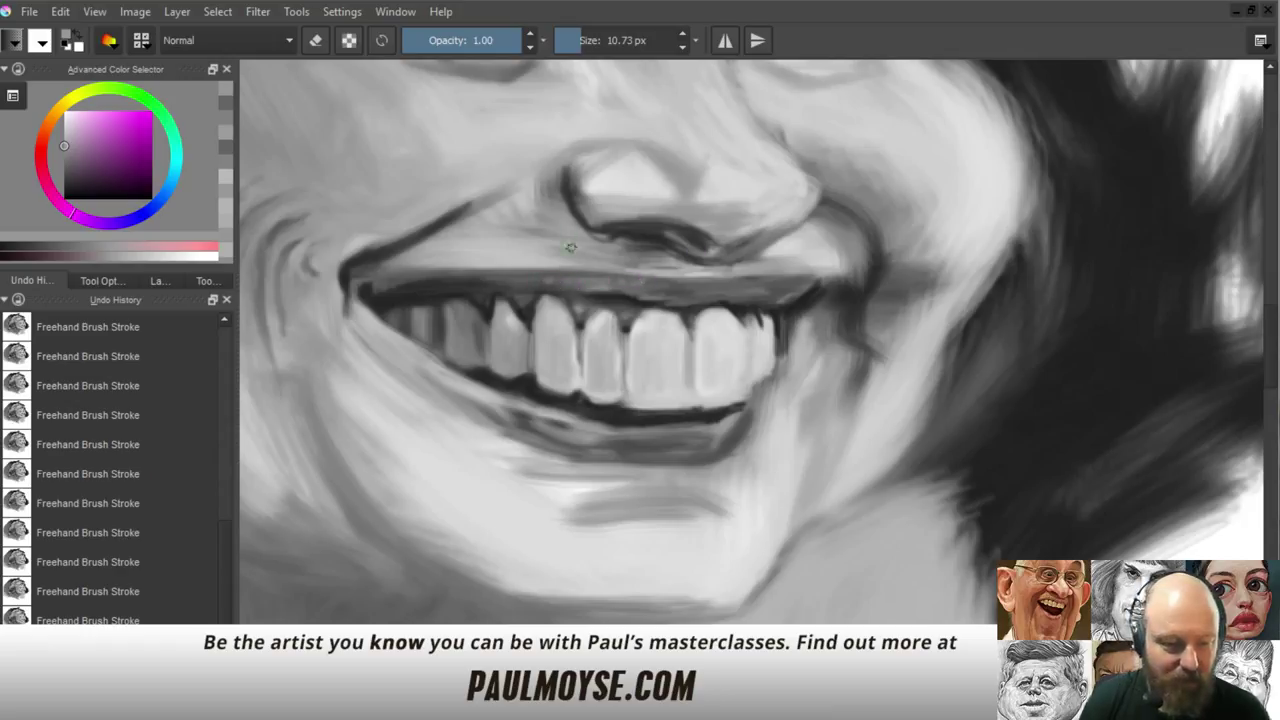
{"action": "left_click", "coordinate": [639, 312], "text": "ctrl"}
{"action": "left_click", "coordinate": [538, 256], "text": "ctrl"}
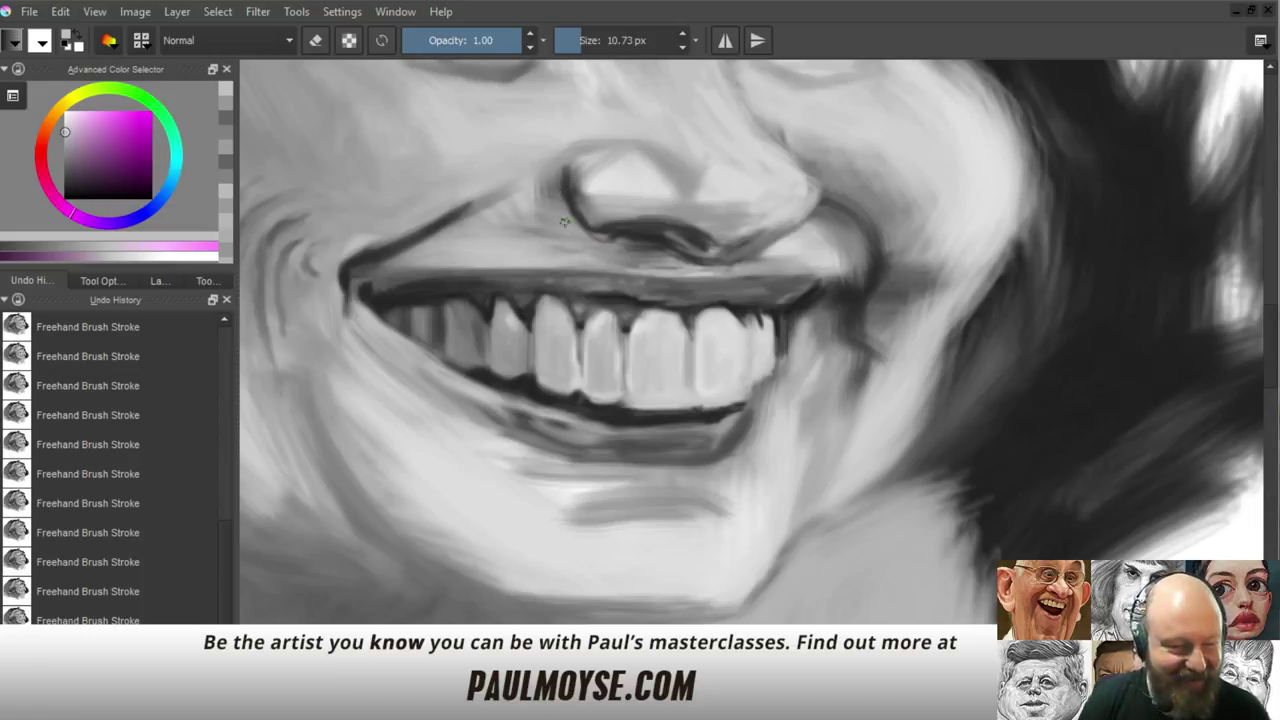
{"action": "left_click", "coordinate": [585, 248], "text": "ctrl"}
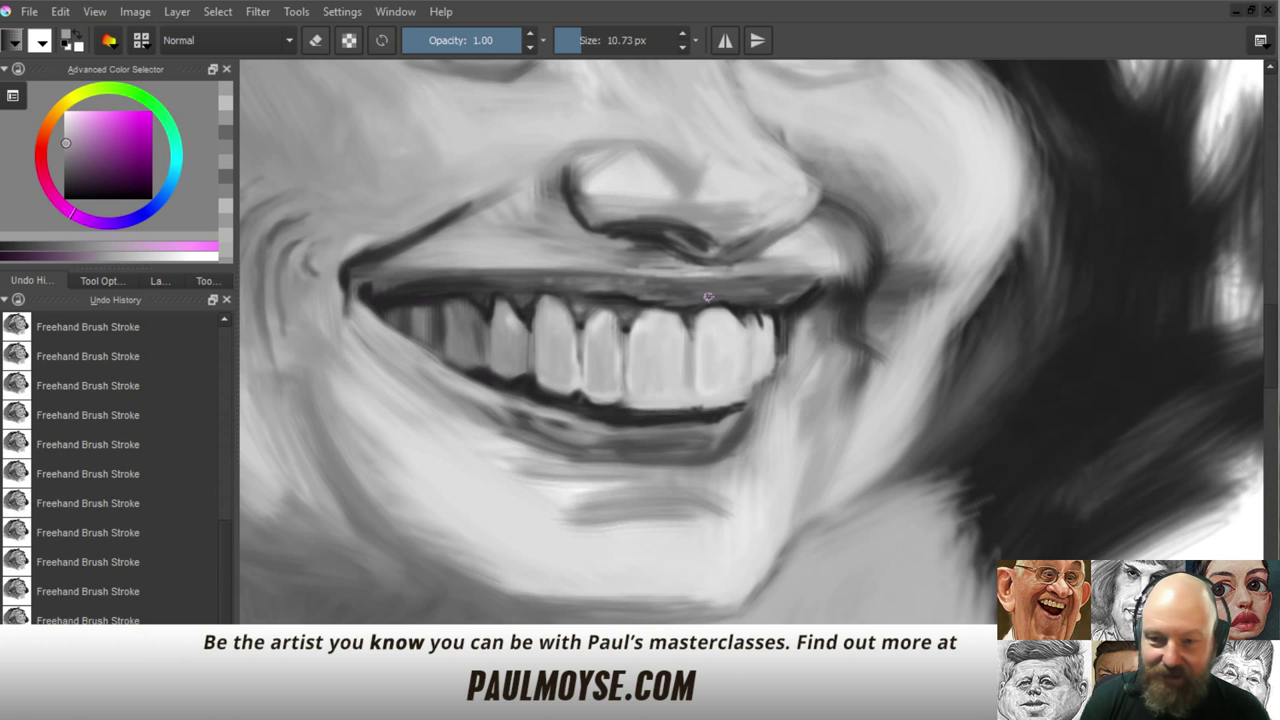
Darken the near eye's upper lid line towards its inner corner with a dark tone sampled from the hair
{"action": "left_click", "coordinate": [1051, 371], "text": "ctrl"}
{"action": "scroll", "coordinate": [808, 380], "scroll_direction": "down", "scroll_amount": 5}
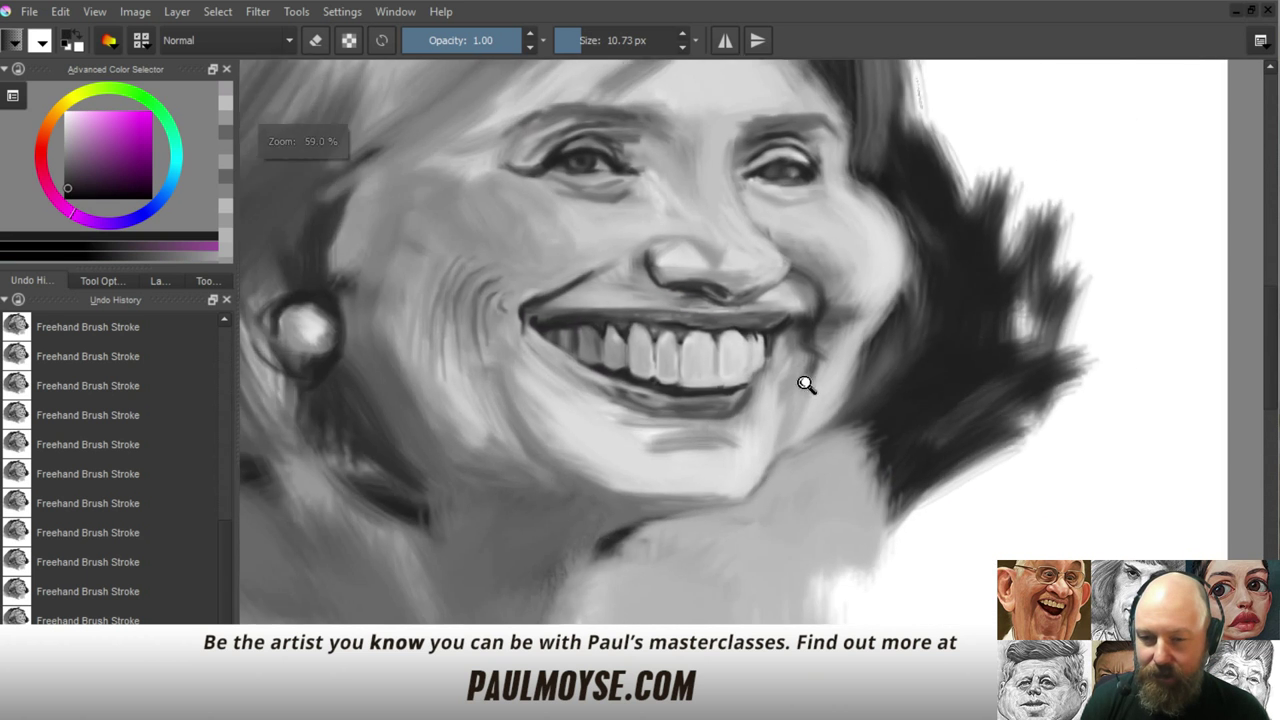
{"action": "mouse_move", "coordinate": [800, 430]}
{"action": "left_mouse_down"}
{"action": "mouse_move", "coordinate": [797, 440]}
{"action": "mouse_move", "coordinate": [819, 376]}
{"action": "left_mouse_up"}
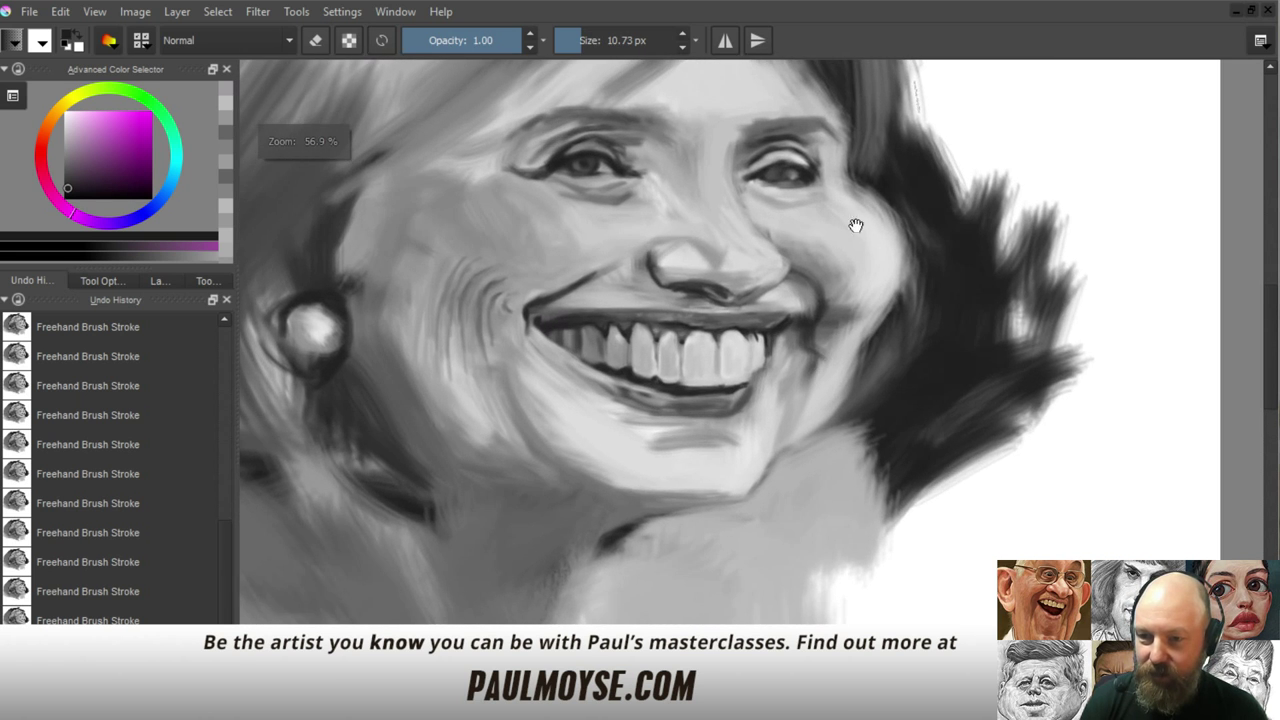
{"action": "left_click_drag", "start_coordinate": [855, 226], "coordinate": [800, 263]}
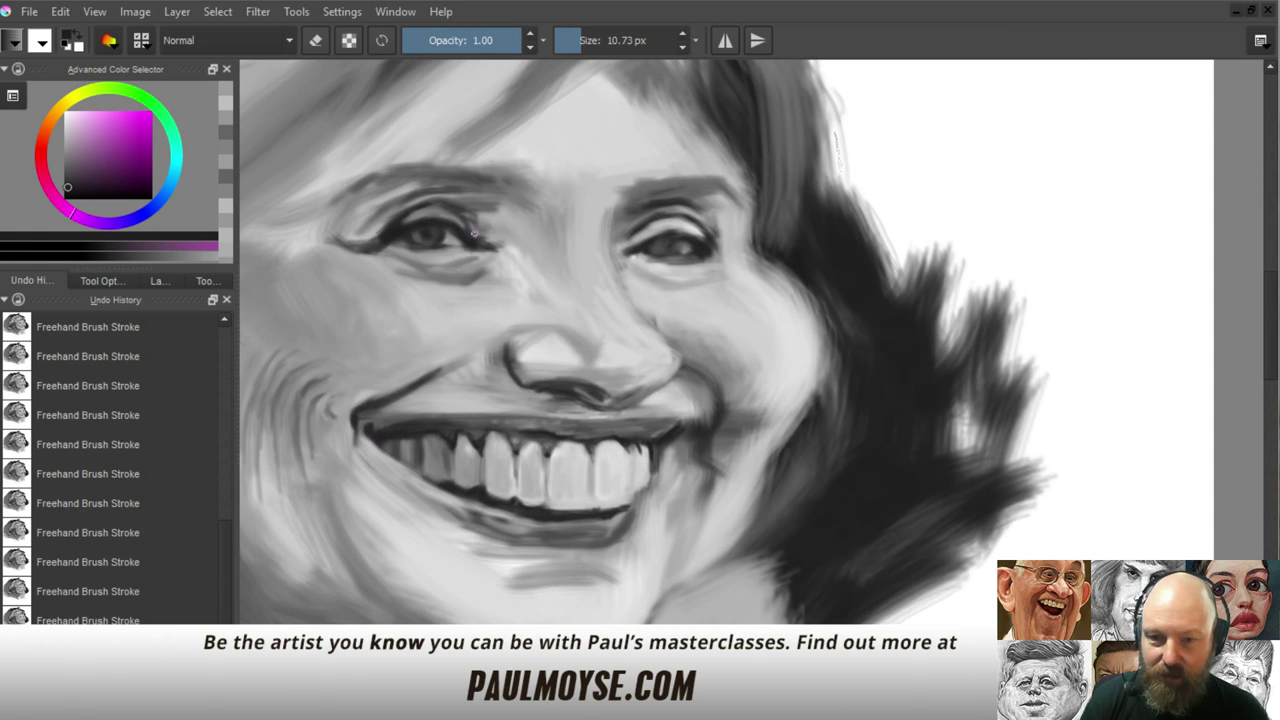
{"action": "left_click_drag", "start_coordinate": [447, 221], "coordinate": [476, 243]}
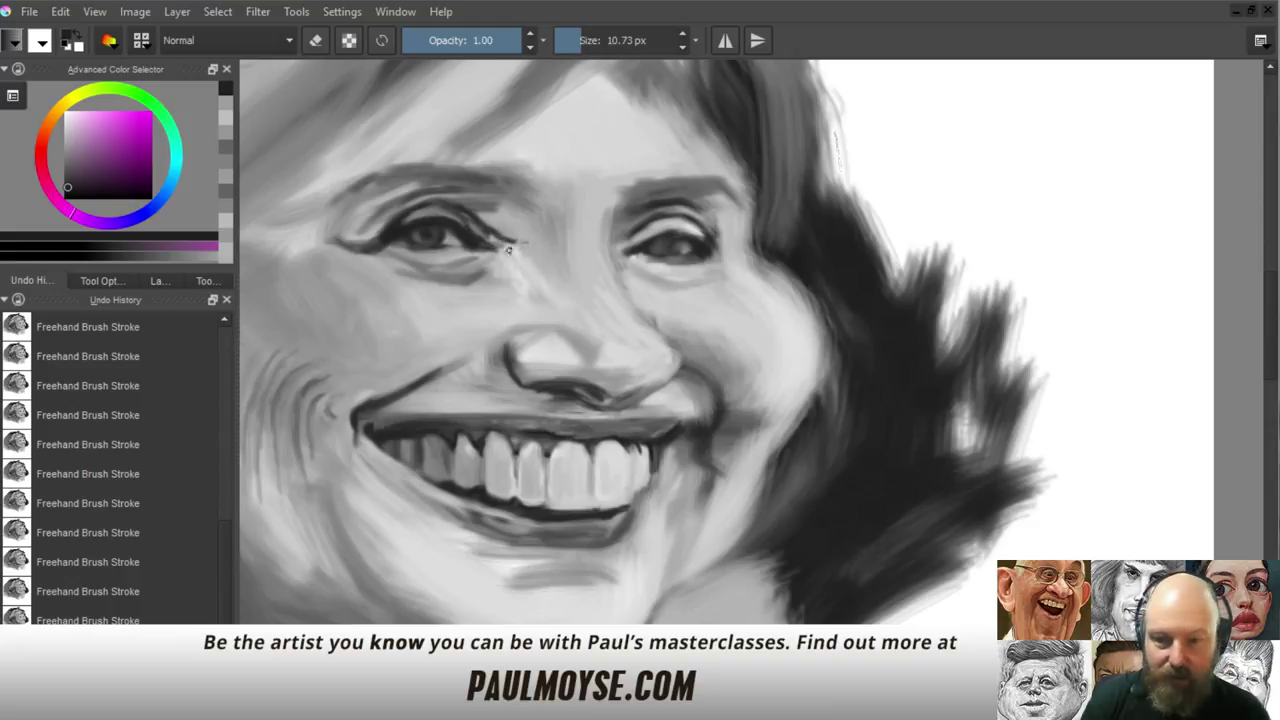
Enlarge the brush to 17.00 px and blend the near eye's inner corner into the side of the nose with sampled greys
{"action": "left_click", "coordinate": [518, 238], "text": "ctrl"}
{"action": "left_click", "coordinate": [522, 240], "text": "ctrl"}
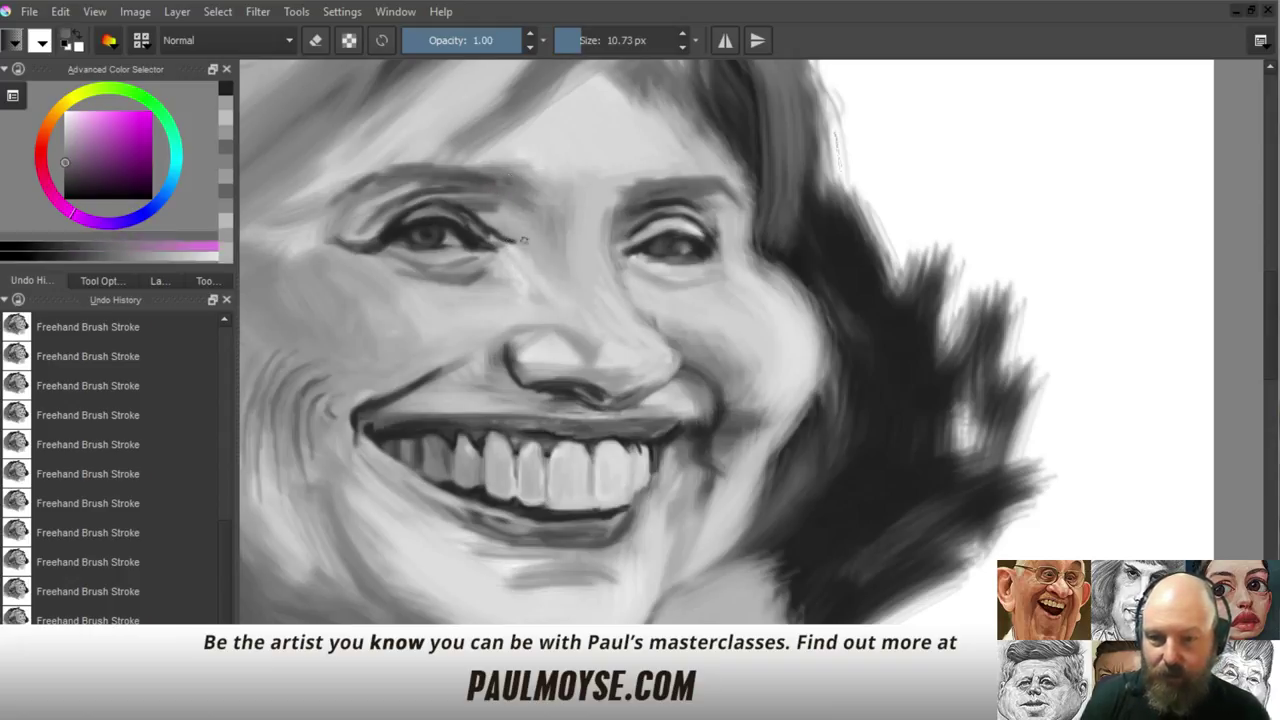
{"action": "key", "text": "bracketright"}
{"action": "key", "text": "bracketright"}
{"action": "key", "text": "bracketright"}
{"action": "key", "text": "bracketright"}
{"action": "key", "text": "bracketright"}
{"action": "key", "text": "bracketright"}
{"action": "left_click_drag", "start_coordinate": [526, 242], "coordinate": [541, 250]}
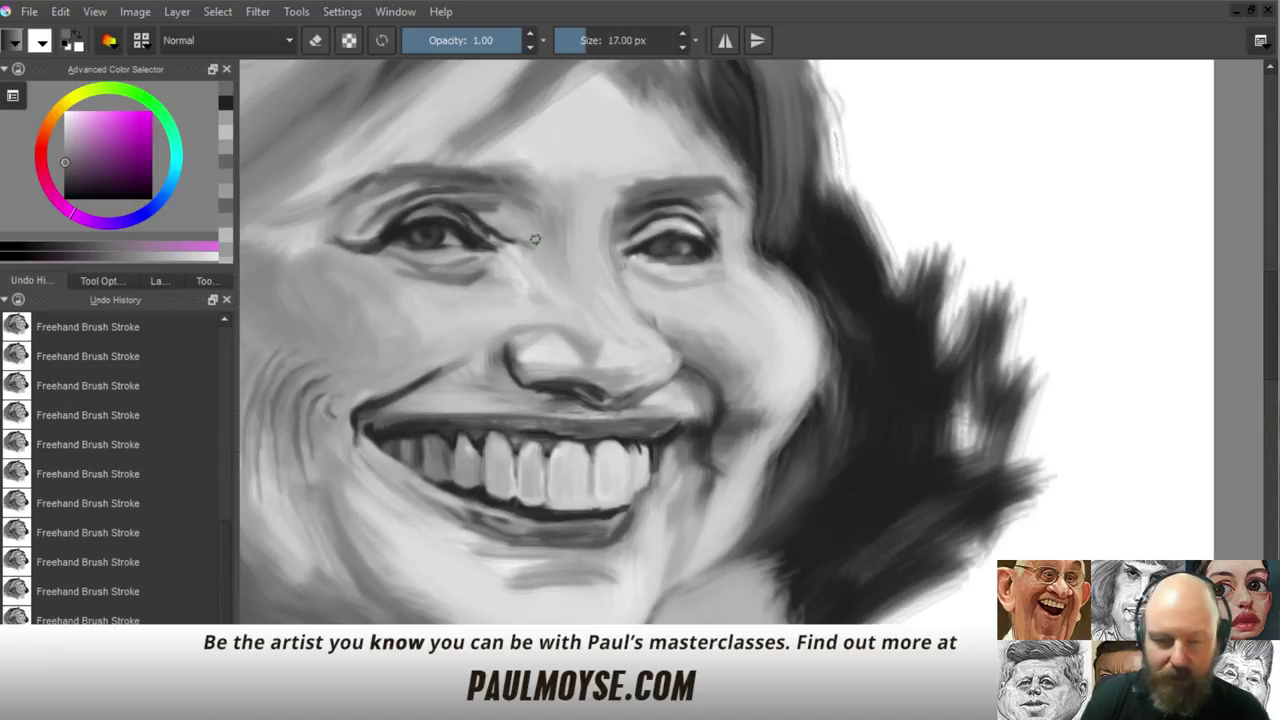
{"action": "left_click", "coordinate": [525, 236], "text": "ctrl"}
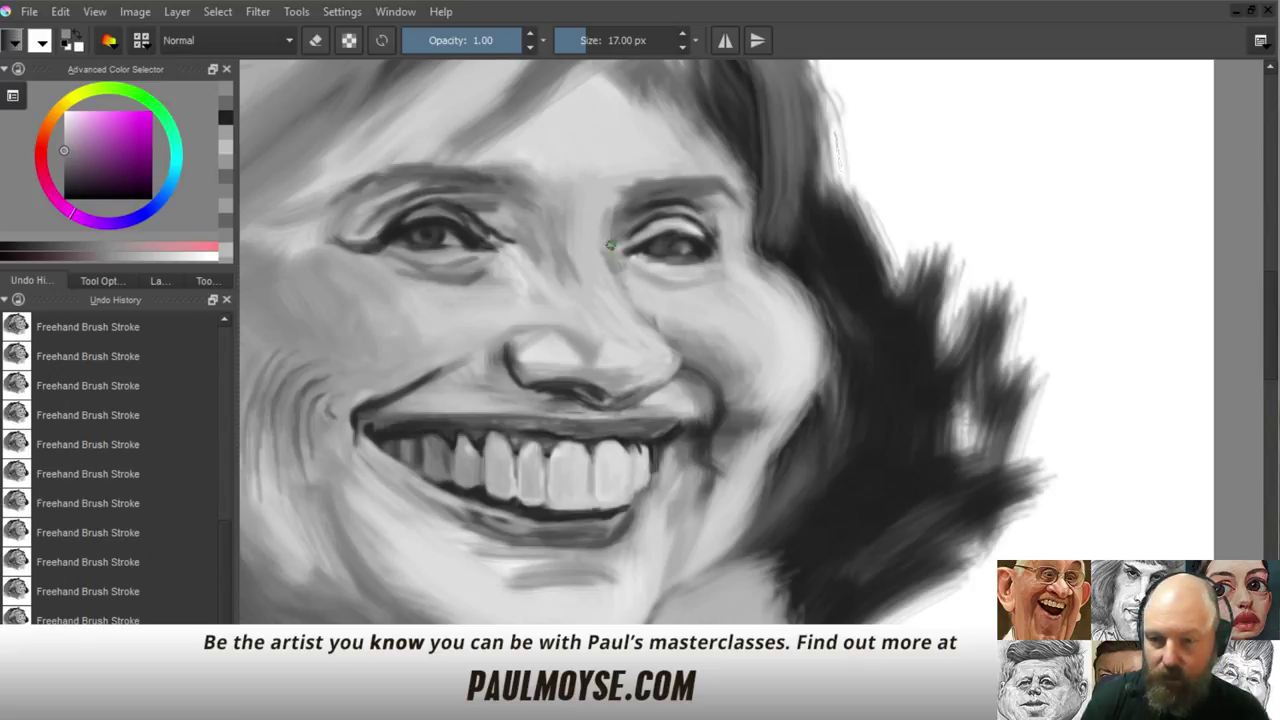
Define the far edge of the nose from the eye corner to the tip and smooth its side with sampled light greys
{"action": "left_click_drag", "start_coordinate": [625, 273], "coordinate": [657, 334]}
{"action": "left_click", "coordinate": [622, 297], "text": "ctrl"}
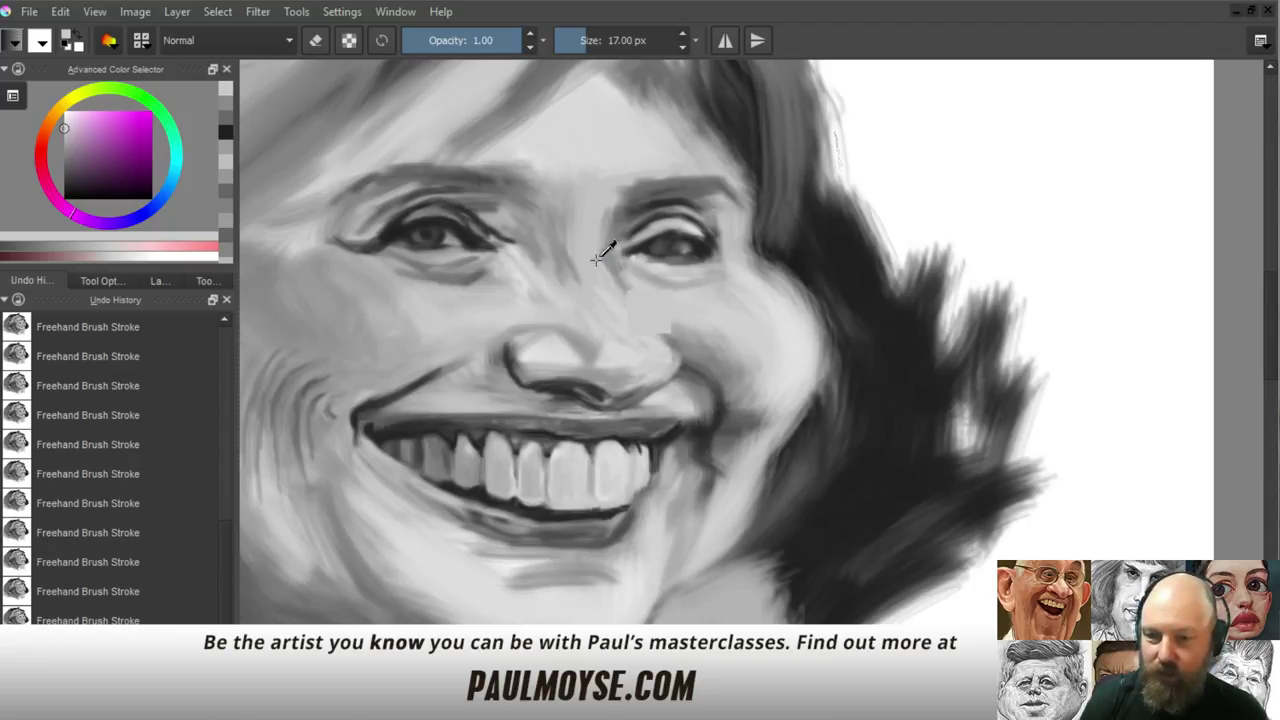
{"action": "left_click", "coordinate": [643, 321], "text": "ctrl"}
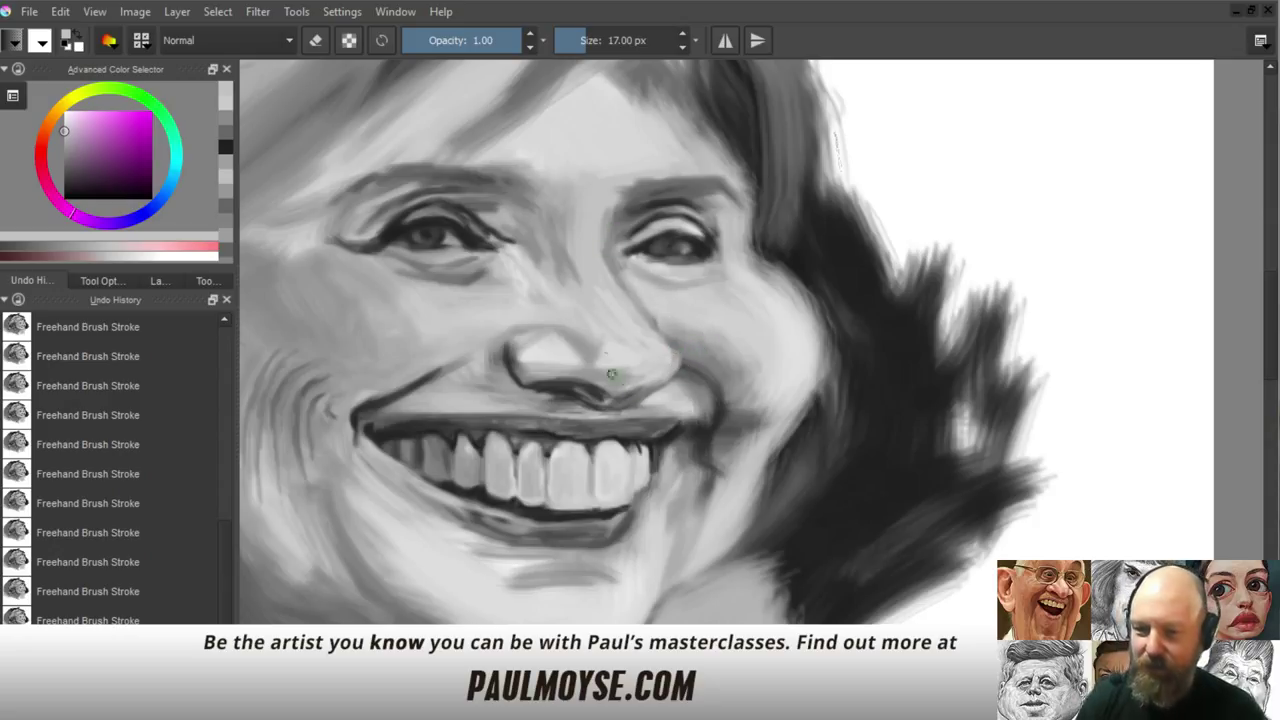
{"action": "left_click", "coordinate": [638, 326], "text": "ctrl"}
{"action": "left_click_drag", "start_coordinate": [636, 322], "coordinate": [674, 363]}
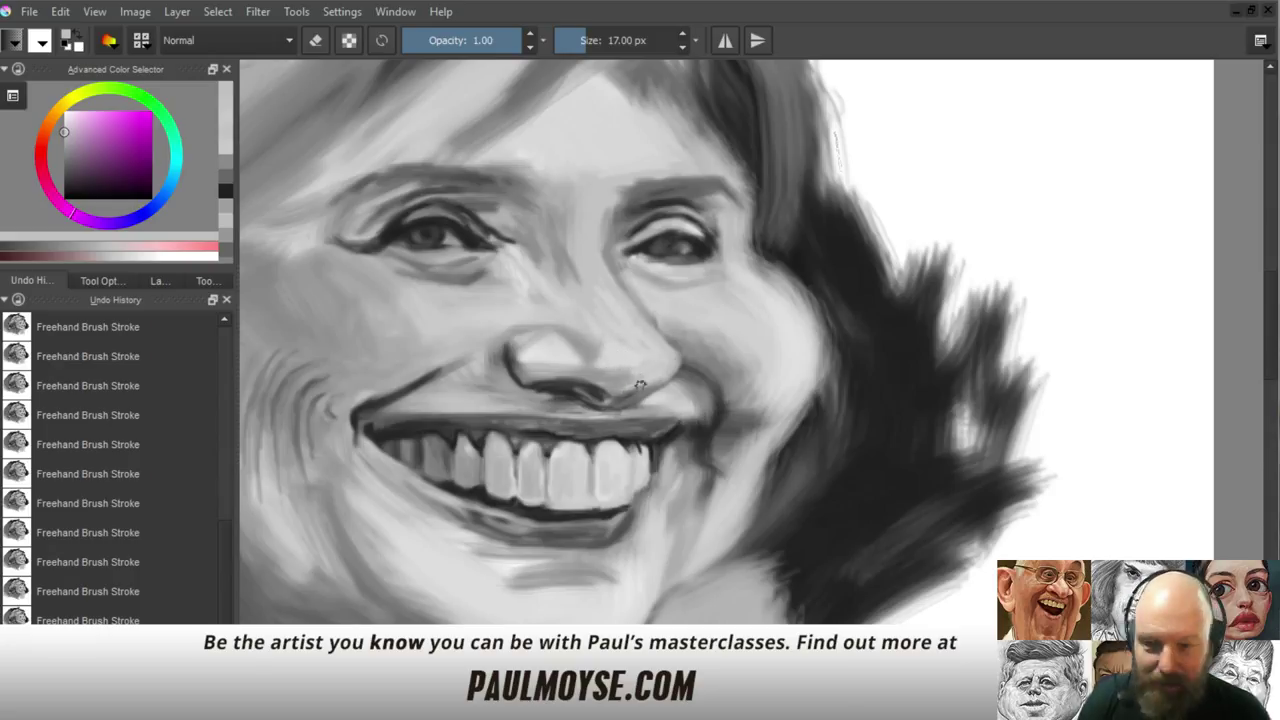
Enlarge the brush to 22.64 px and model the nose tip and its shadowed underside with greys sampled from the nose
{"action": "left_click", "coordinate": [604, 376], "text": "ctrl"}
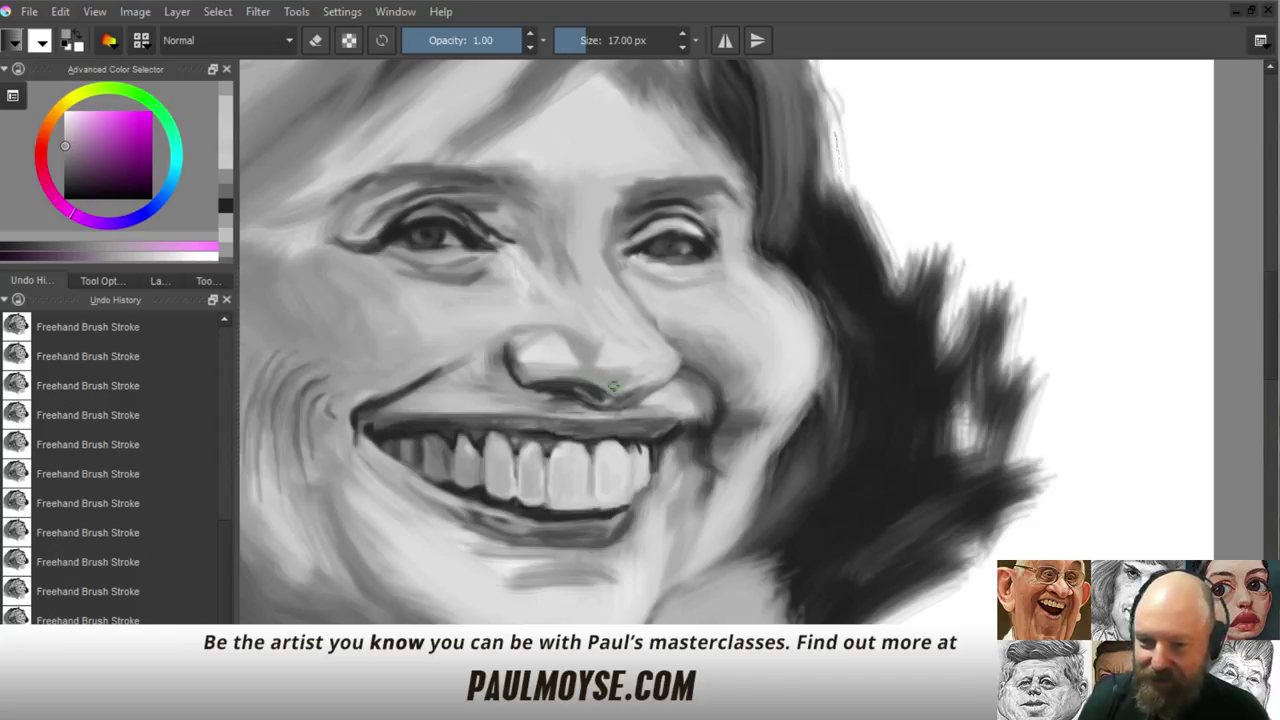
{"action": "left_click_drag", "start_coordinate": [615, 358], "coordinate": [619, 358]}
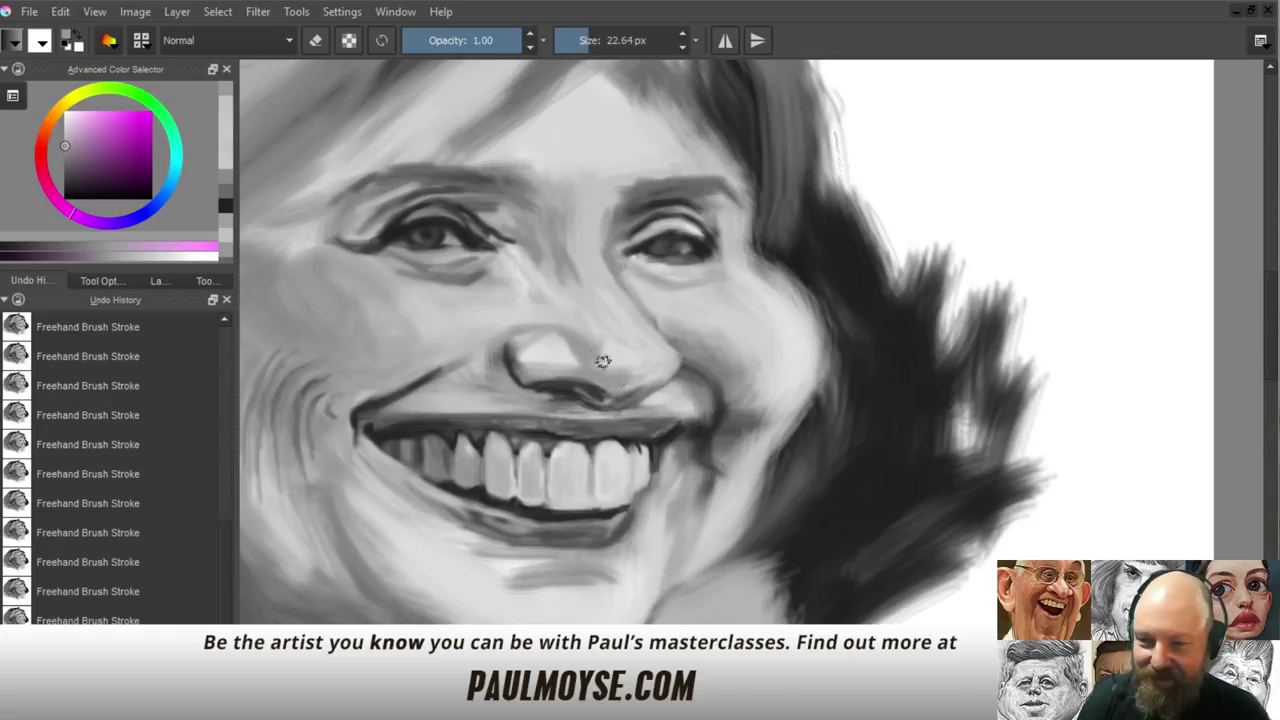
{"action": "left_click", "coordinate": [608, 354], "text": "ctrl"}
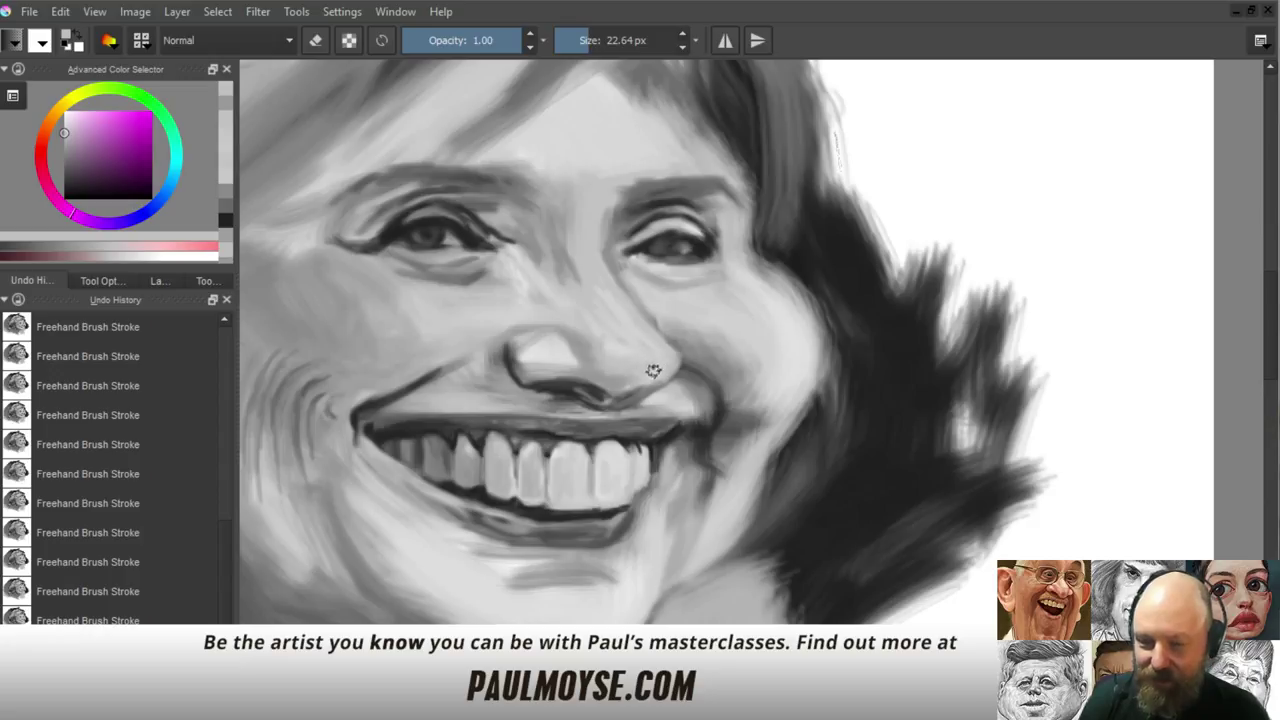
{"action": "key", "text": "ctrl"}
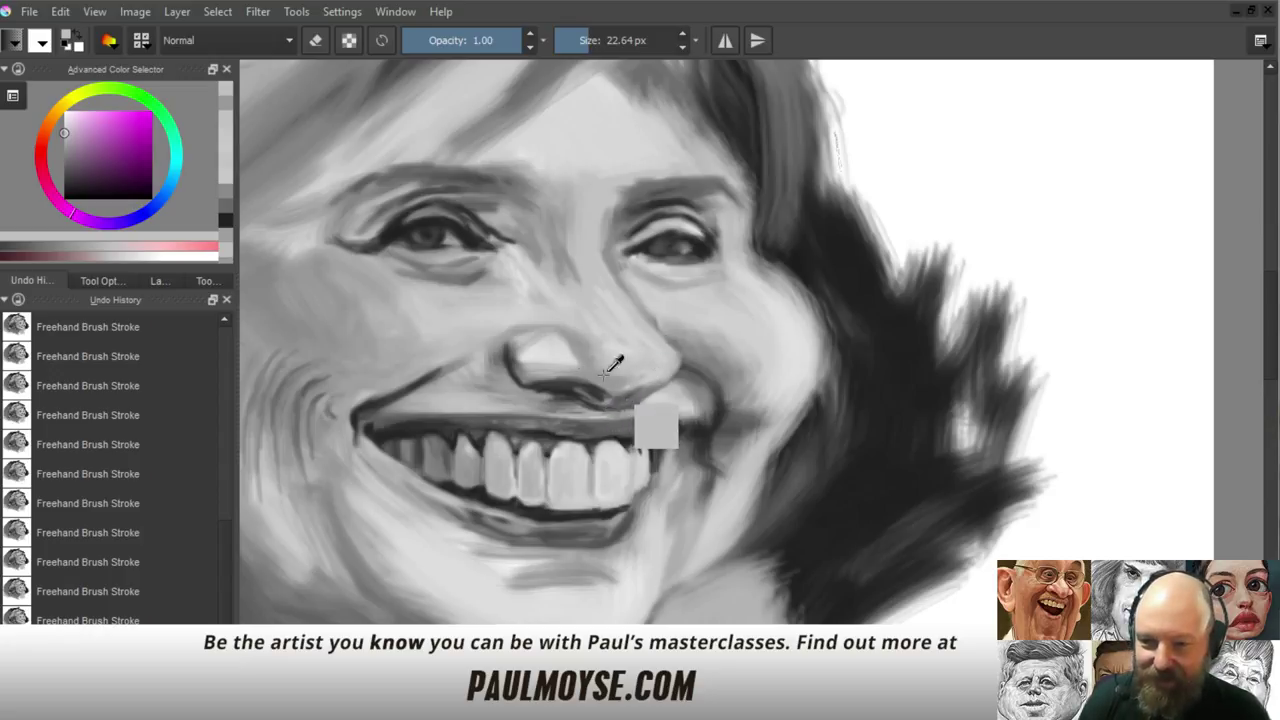
{"action": "left_click_drag", "start_coordinate": [517, 366], "coordinate": [520, 366]}
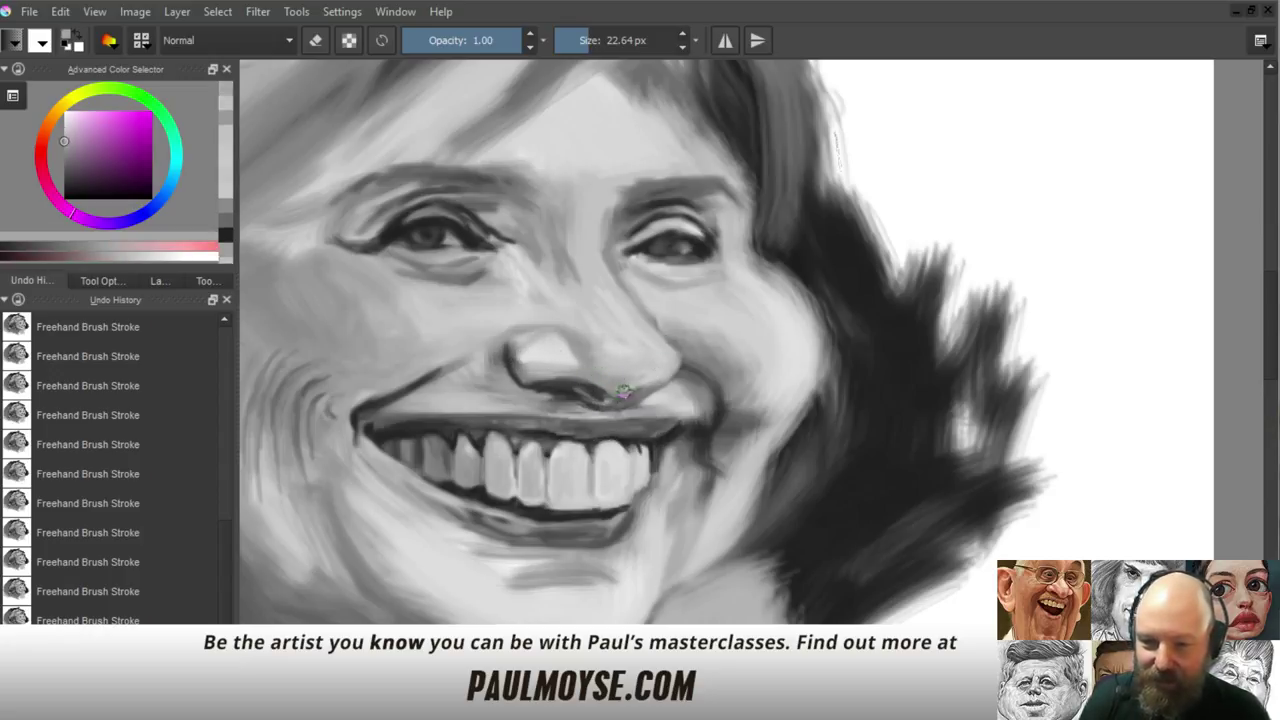
{"action": "left_click_drag", "start_coordinate": [603, 377], "coordinate": [594, 383]}
{"action": "left_click", "coordinate": [606, 386], "text": "ctrl"}
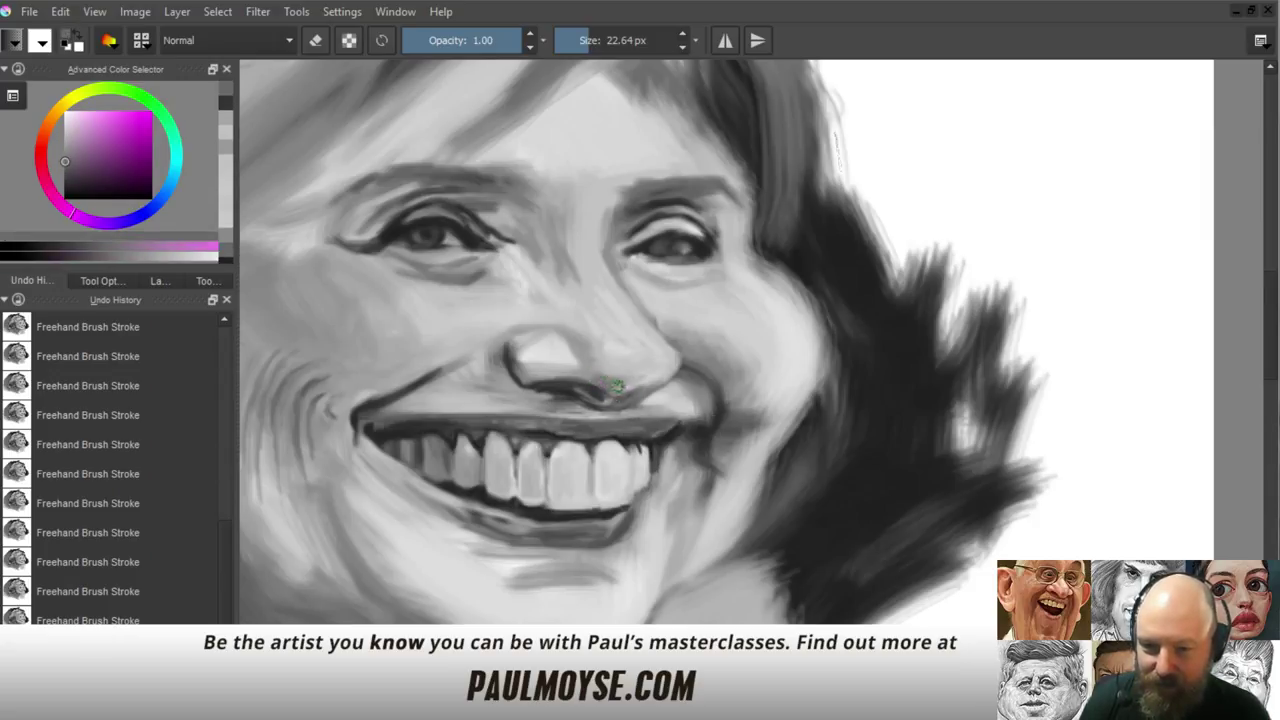
{"action": "mouse_move", "coordinate": [621, 391]}
{"action": "left_mouse_down"}
{"action": "mouse_move", "coordinate": [676, 369]}
{"action": "mouse_move", "coordinate": [666, 328]}
{"action": "mouse_move", "coordinate": [647, 387]}
{"action": "mouse_move", "coordinate": [633, 388]}
{"action": "mouse_move", "coordinate": [648, 387]}
{"action": "mouse_move", "coordinate": [615, 403]}
{"action": "mouse_move", "coordinate": [576, 387]}
{"action": "mouse_move", "coordinate": [520, 331]}
{"action": "mouse_move", "coordinate": [527, 371]}
{"action": "mouse_move", "coordinate": [506, 387]}
{"action": "mouse_move", "coordinate": [560, 398]}
{"action": "left_mouse_up"}
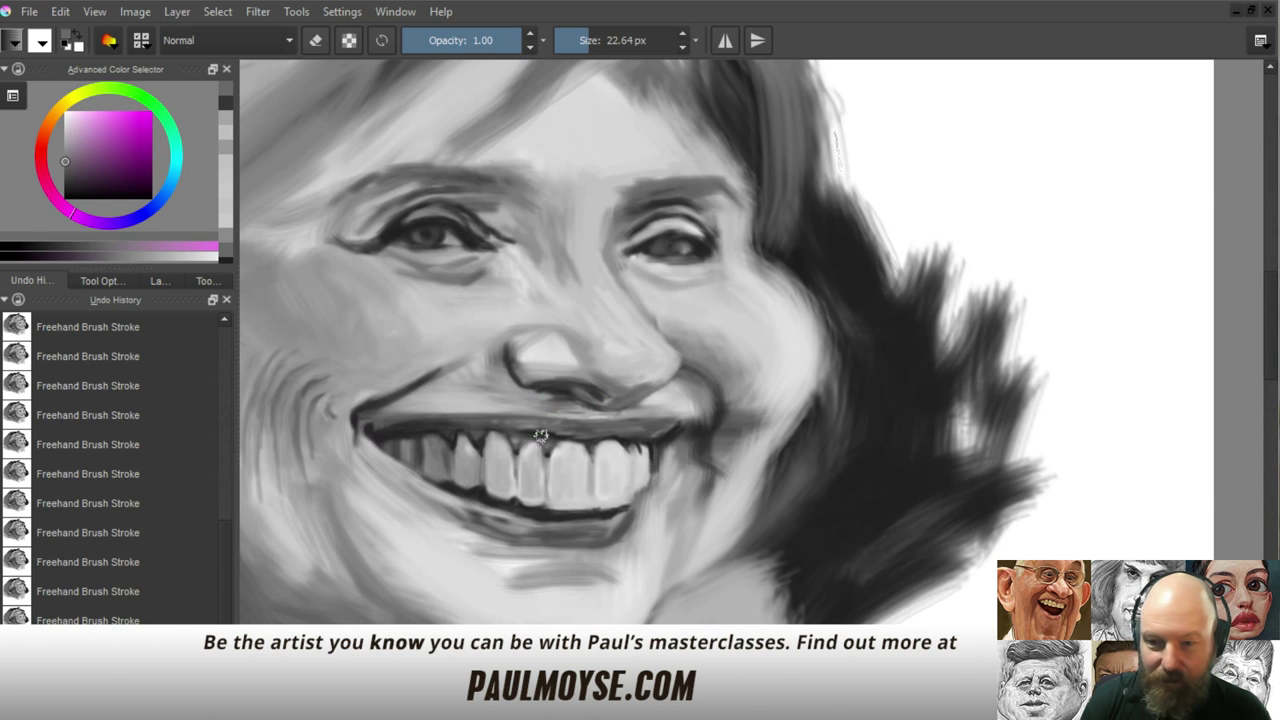
Reduce the brush to 11.34 px and darken the near nostril and the nose's underside with dark grey sampled from the hair
{"action": "left_click_drag", "start_coordinate": [638, 396], "coordinate": [741, 242]}
{"action": "left_click", "coordinate": [1000, 300], "text": "ctrl"}
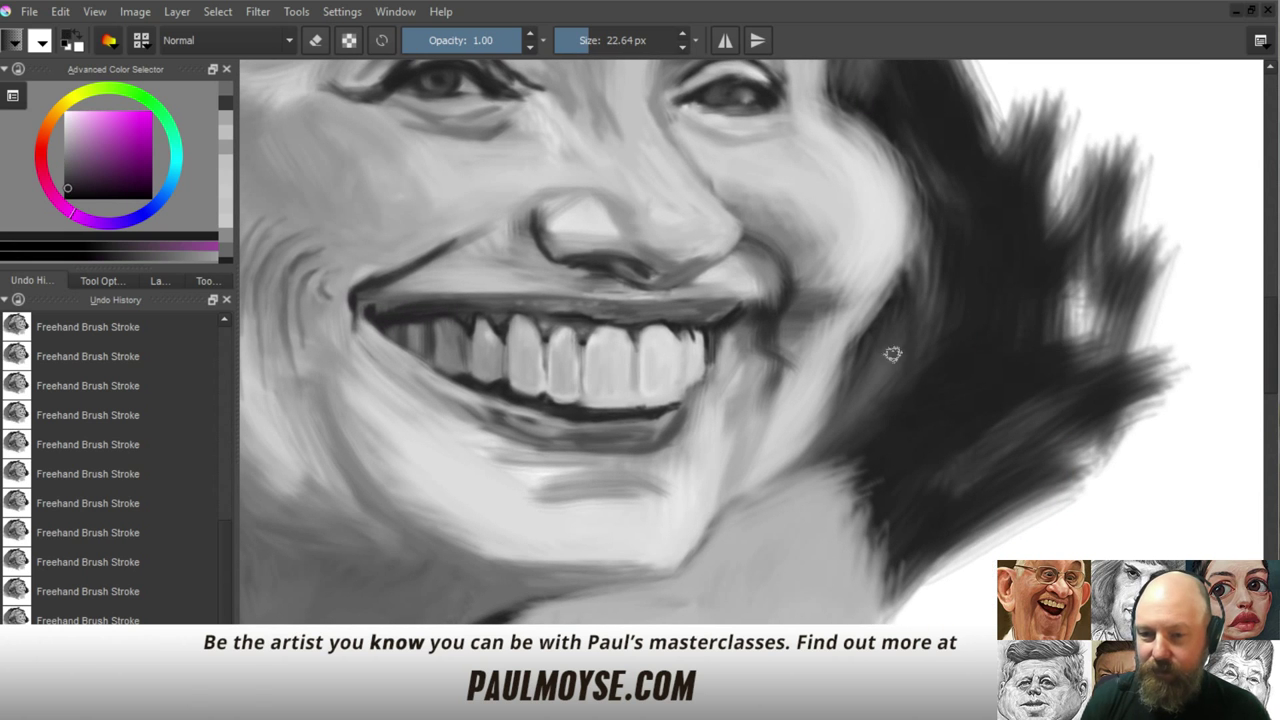
{"action": "key", "text": "bracketleft"}
{"action": "key", "text": "bracketleft"}
{"action": "key", "text": "bracketleft"}
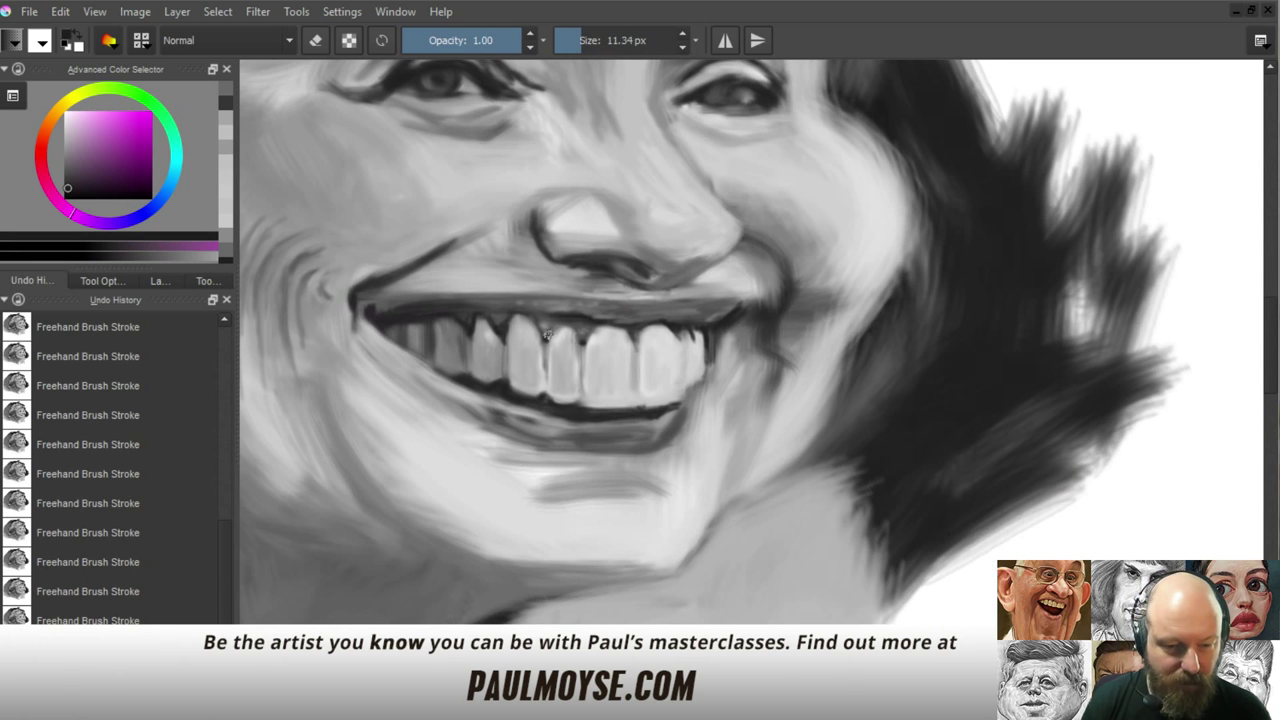
{"action": "mouse_move", "coordinate": [614, 272]}
{"action": "left_mouse_down"}
{"action": "mouse_move", "coordinate": [648, 288]}
{"action": "mouse_move", "coordinate": [593, 263]}
{"action": "left_mouse_up"}
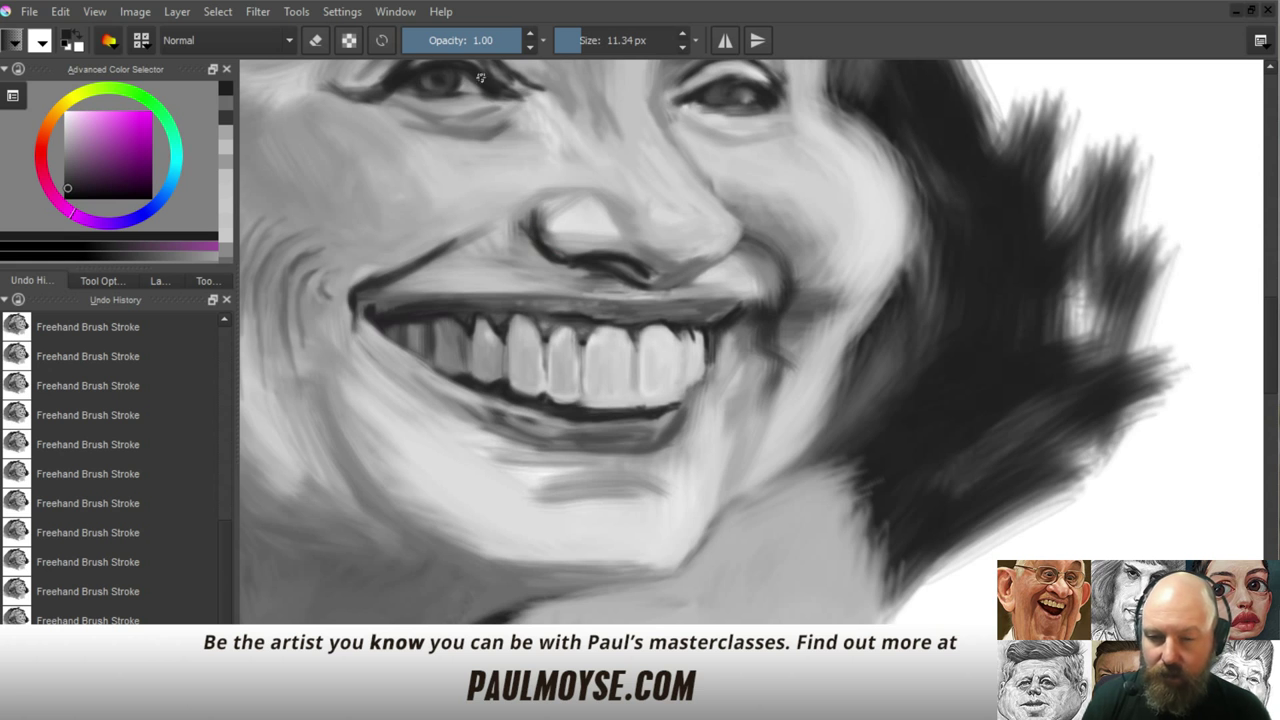
{"action": "scroll", "coordinate": [557, 292], "scroll_direction": "down", "scroll_amount": 2}
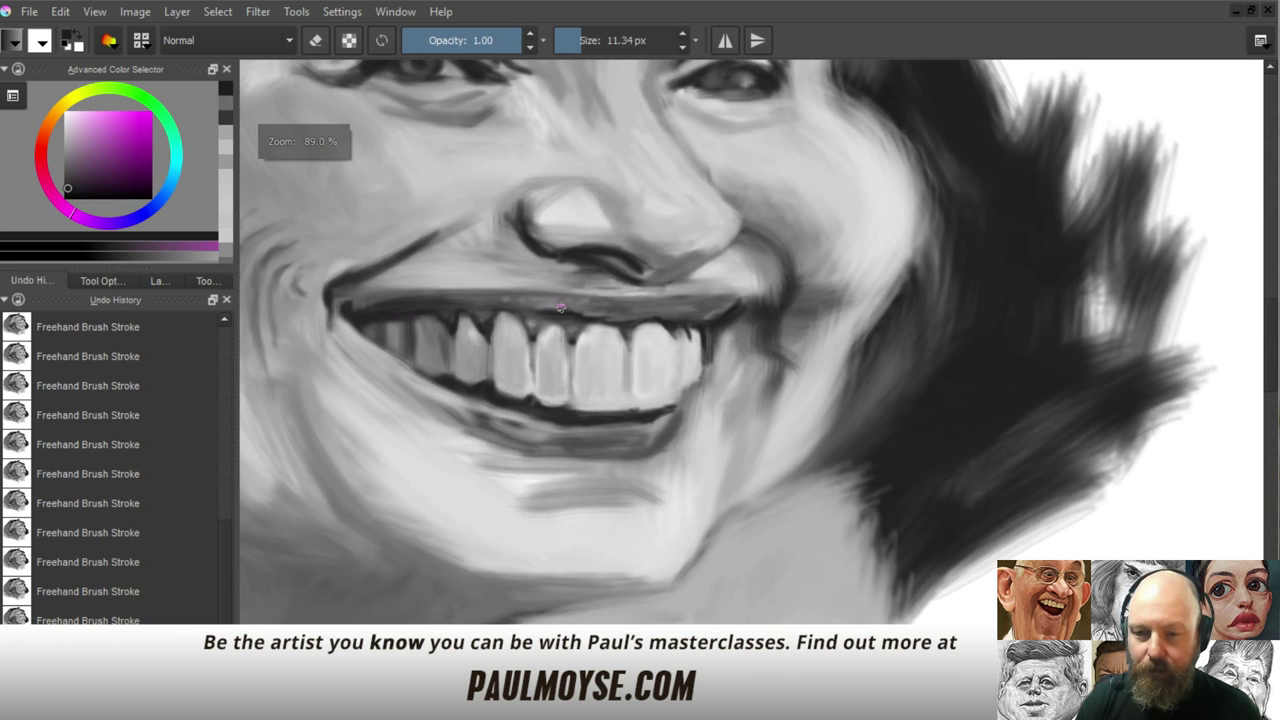
Enlarge the brush to 18.48 px and soften the near nostril wing's edge and highlight with greys sampled around the nose
{"action": "left_click_drag", "start_coordinate": [560, 308], "coordinate": [578, 294], "text": "shift"}
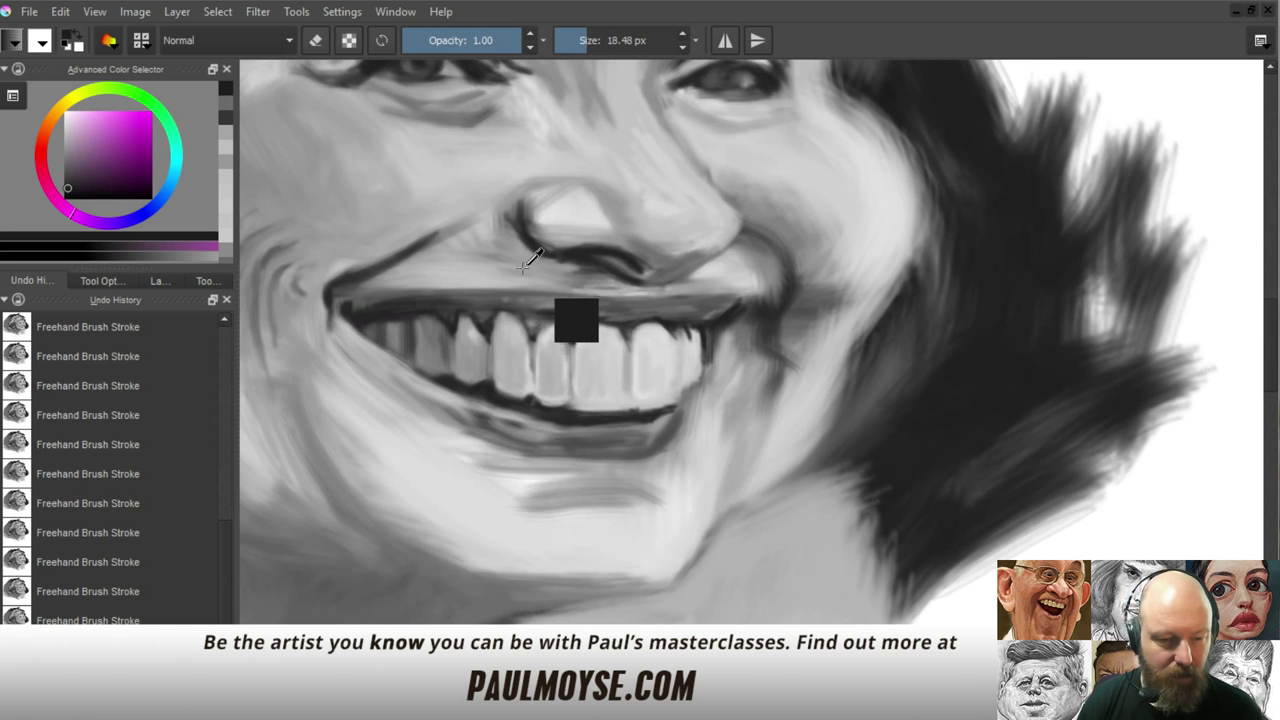
{"action": "left_click", "coordinate": [521, 243], "text": "ctrl"}
{"action": "left_click_drag", "start_coordinate": [506, 199], "coordinate": [533, 251]}
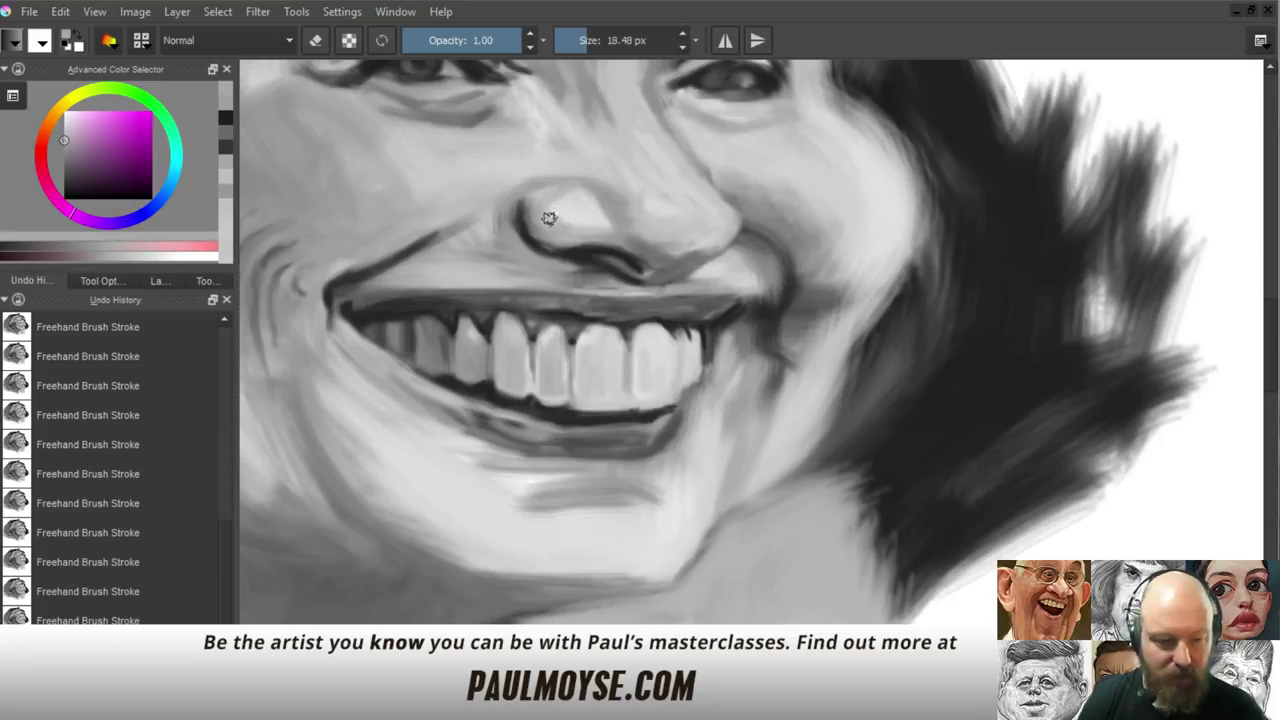
{"action": "left_click_drag", "start_coordinate": [557, 217], "coordinate": [606, 217]}
{"action": "left_click", "coordinate": [582, 195], "text": "ctrl"}
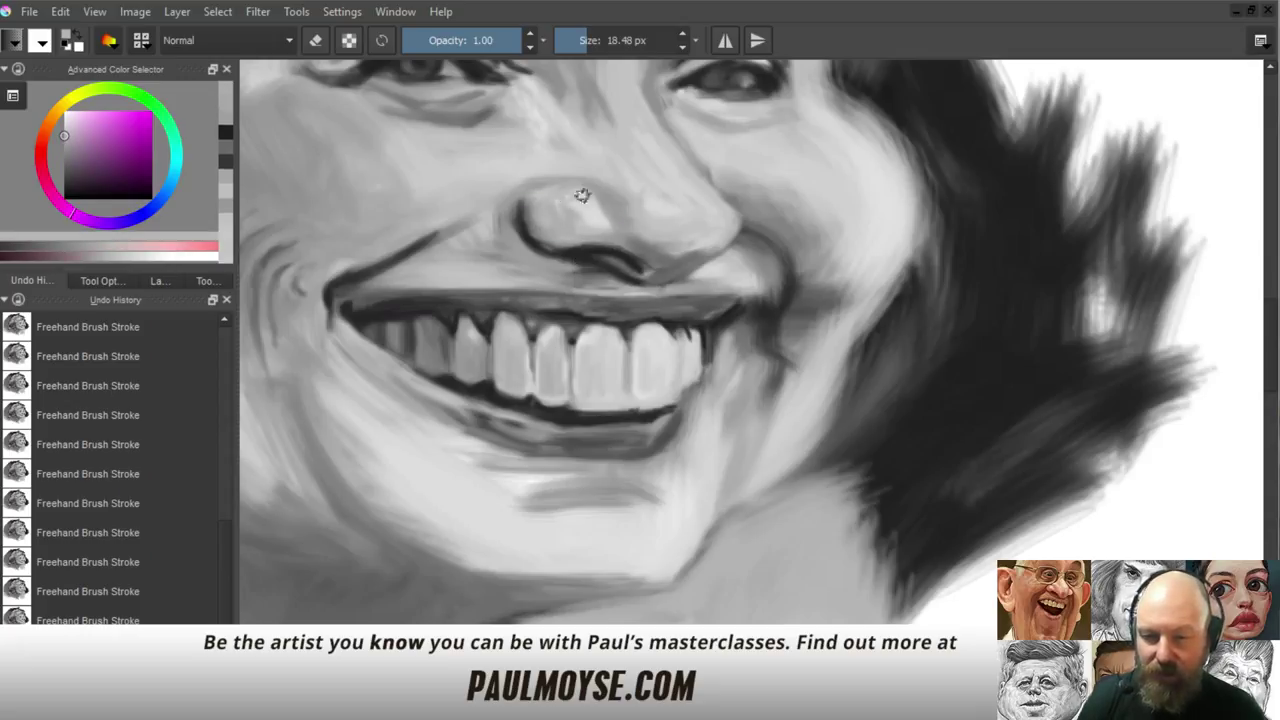
{"action": "left_click", "coordinate": [548, 157], "text": "ctrl"}
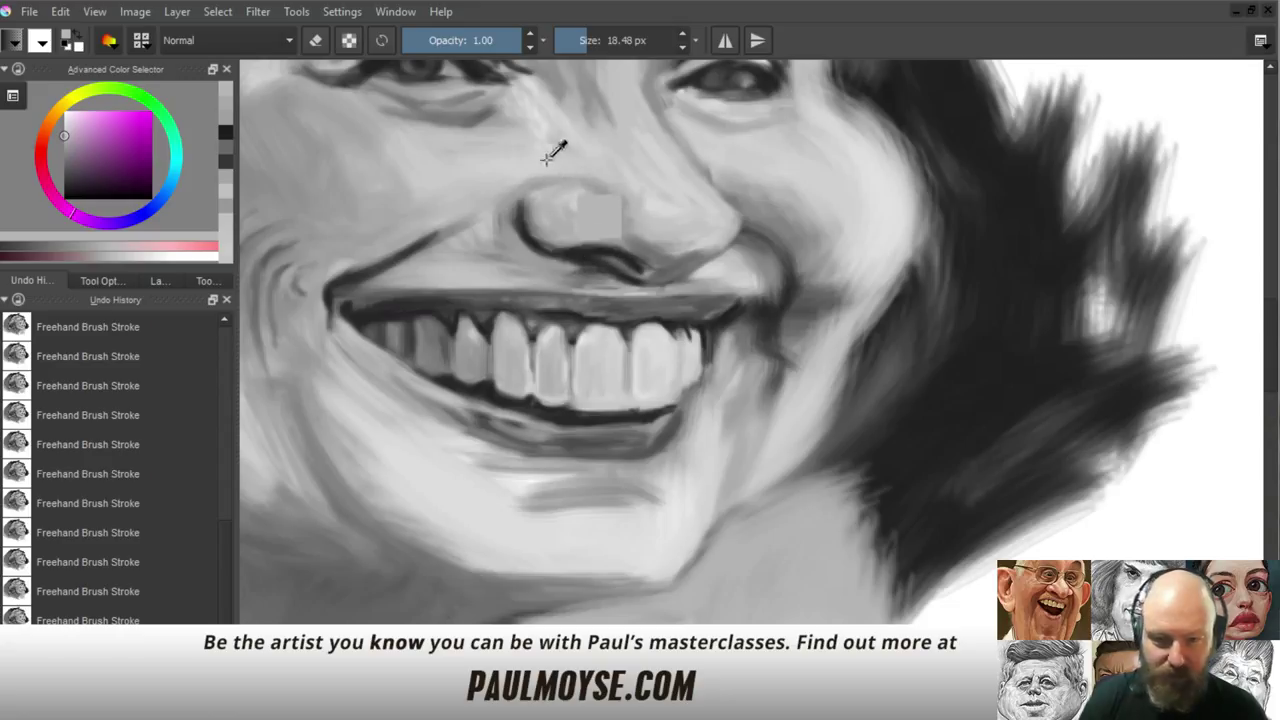
Reduce the brush to 12.11 px and refine the near nostril wing's outer edge with greys sampled from the surrounding skin
{"action": "left_click_drag", "start_coordinate": [574, 268], "coordinate": [568, 237]}
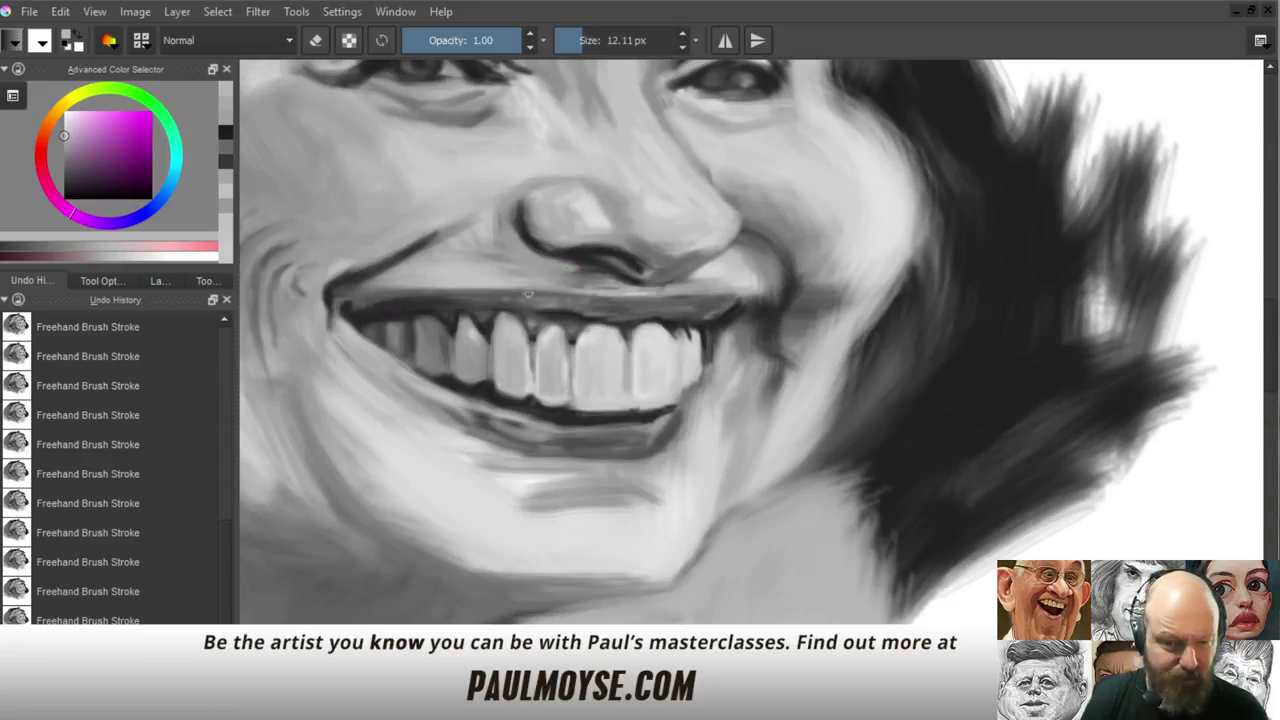
{"action": "left_click", "coordinate": [537, 287], "text": "ctrl"}
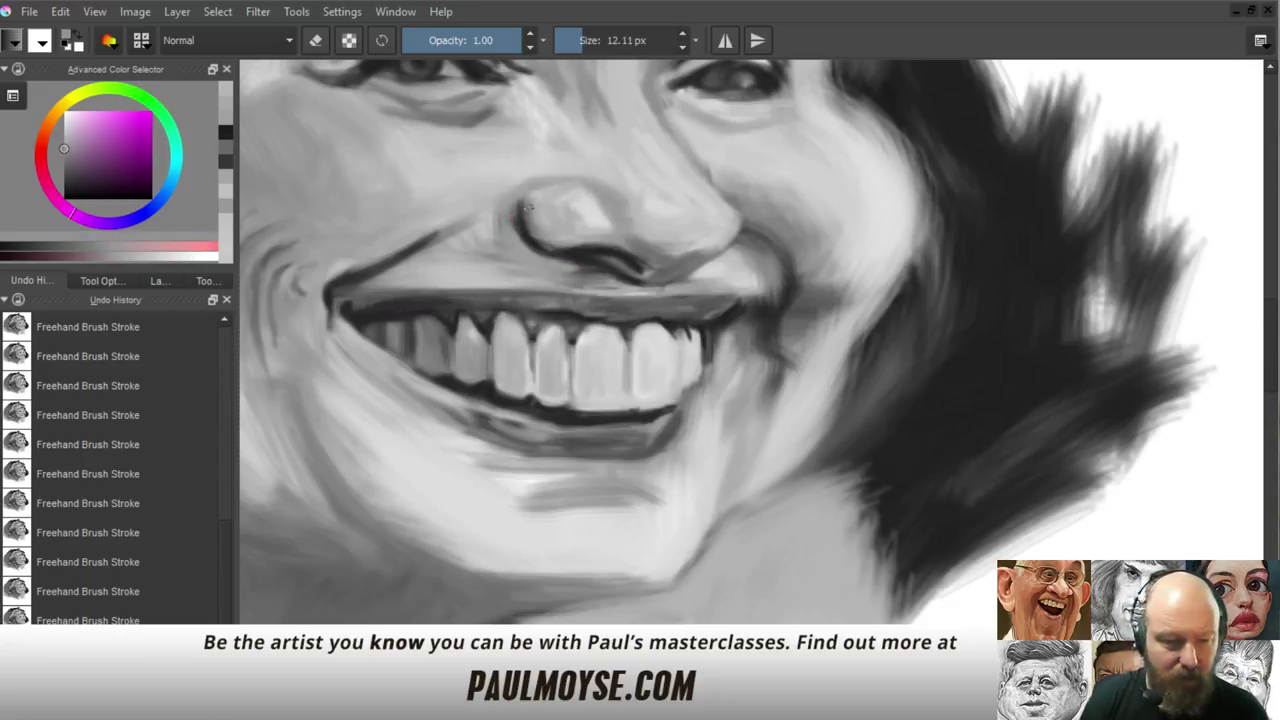
{"action": "left_click_drag", "start_coordinate": [553, 195], "coordinate": [522, 207]}
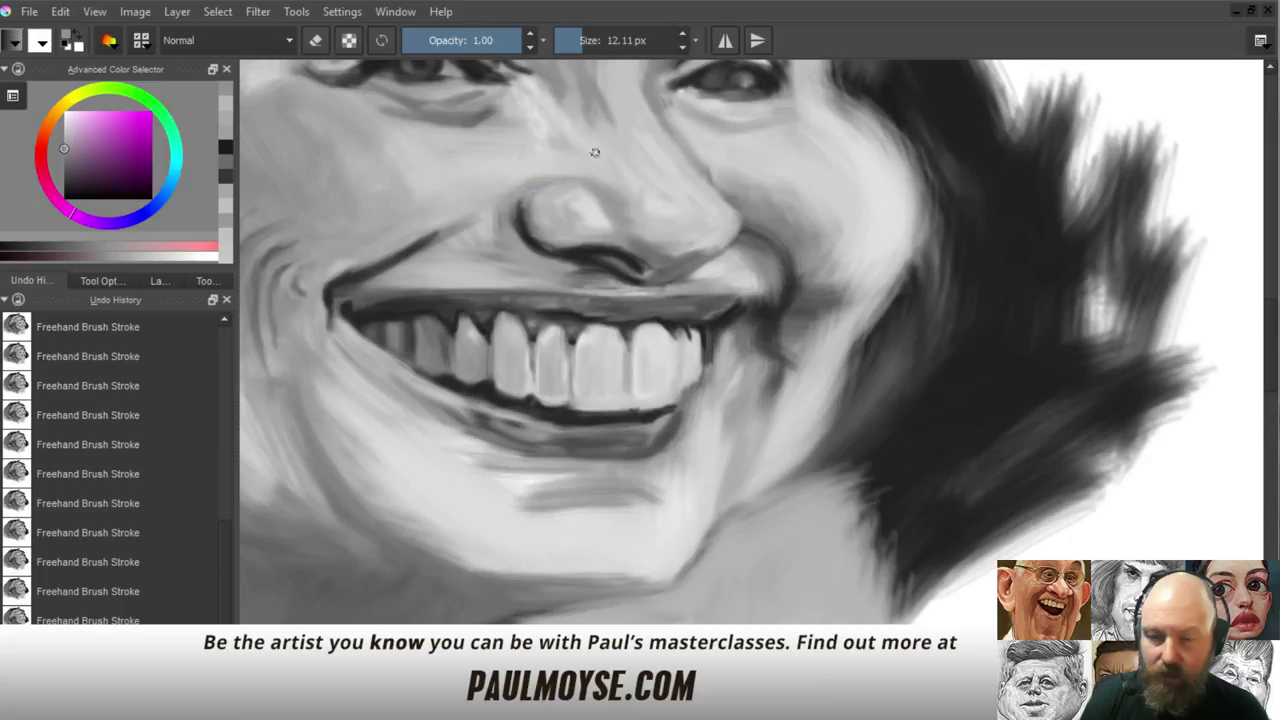
{"action": "left_click", "coordinate": [525, 210], "text": "ctrl"}
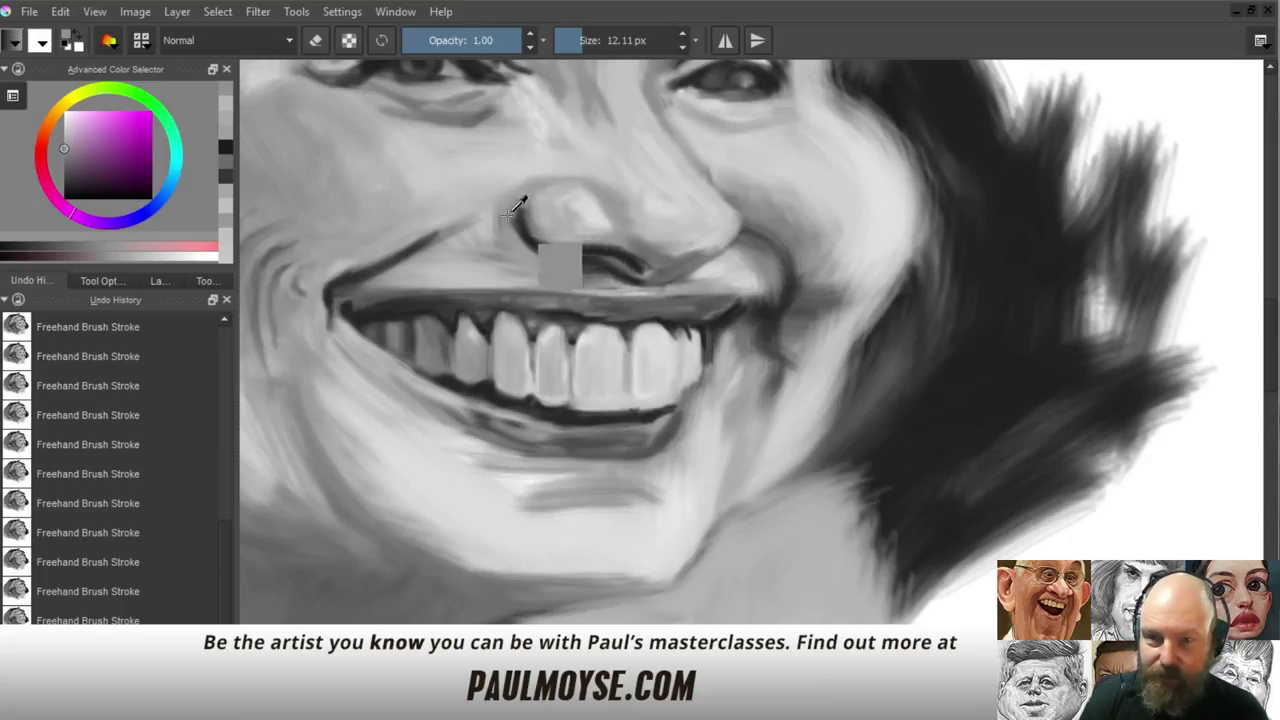
{"action": "left_click", "coordinate": [514, 214], "text": "ctrl"}
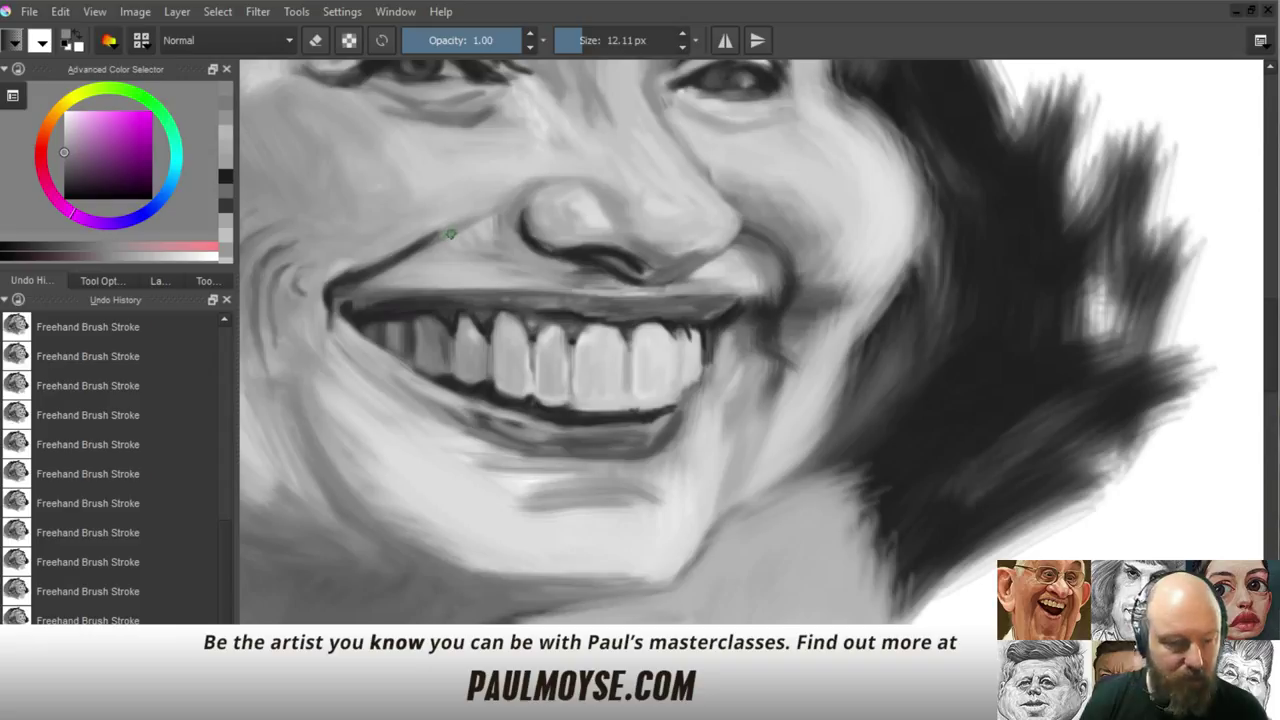
Lighten and soften the upper end of the near smile crease beside the nose with sampled cheek greys
{"action": "left_click", "coordinate": [420, 242], "text": "ctrl"}
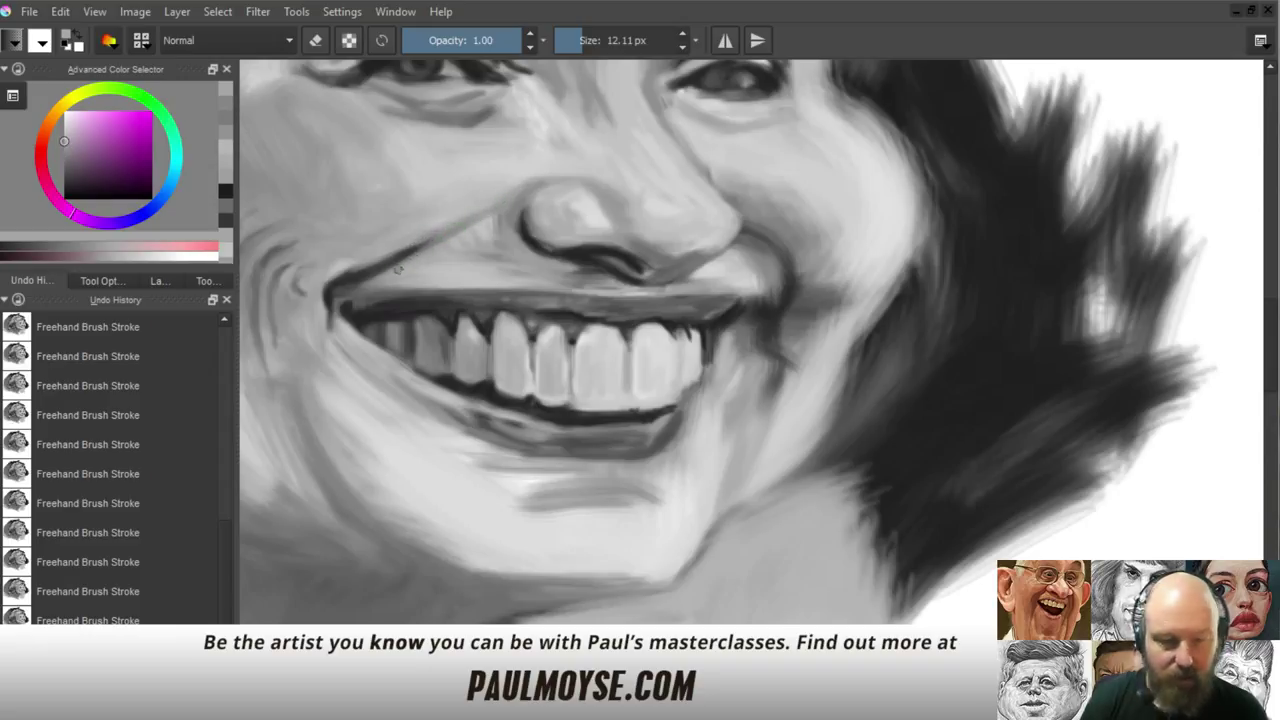
{"action": "left_click", "coordinate": [386, 221], "text": "ctrl"}
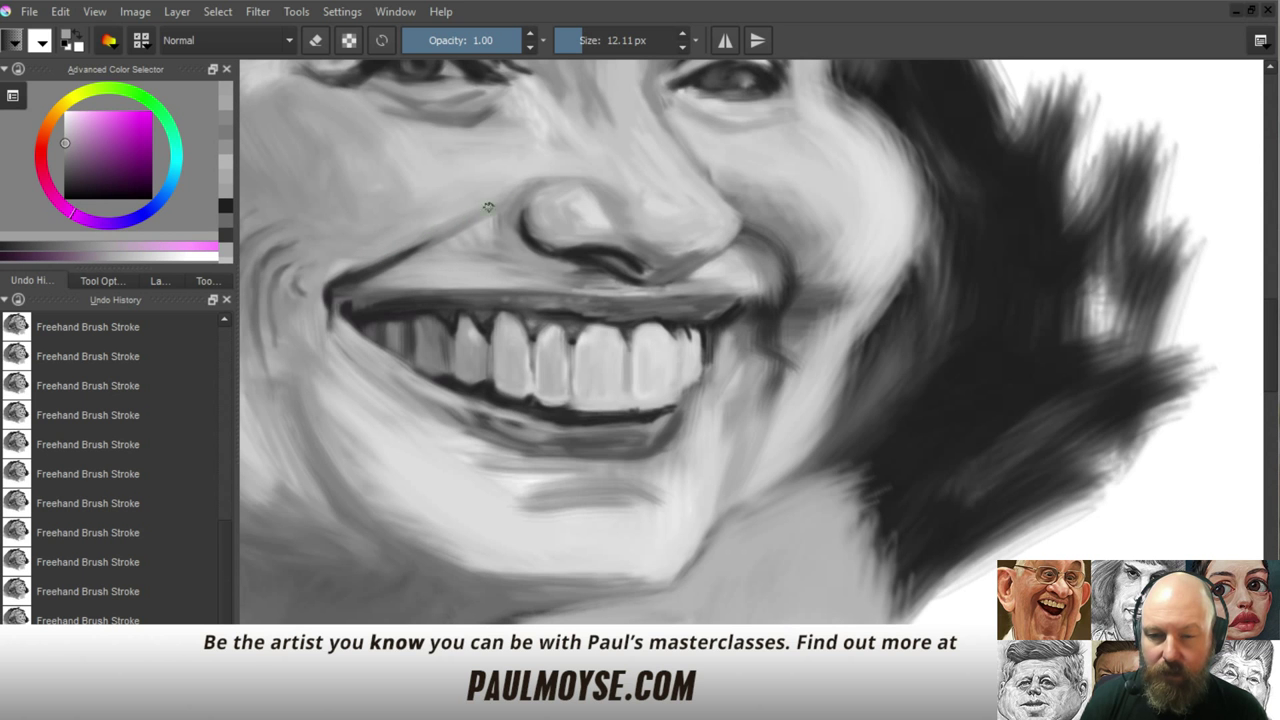
{"action": "left_click_drag", "start_coordinate": [520, 273], "coordinate": [509, 368]}
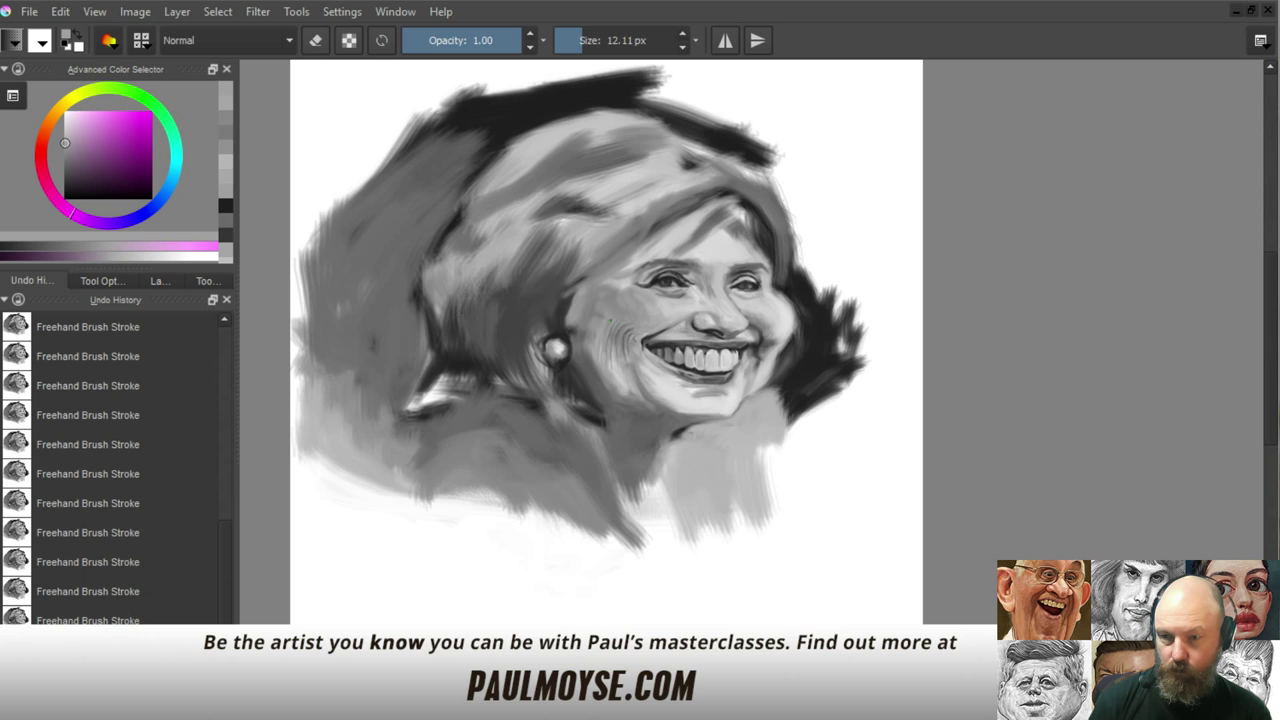
Enlarge the brush to 29.99 px and blend the near side of the jawline below the mouth with sampled greys
{"action": "left_click_drag", "start_coordinate": [632, 334], "coordinate": [648, 259]}
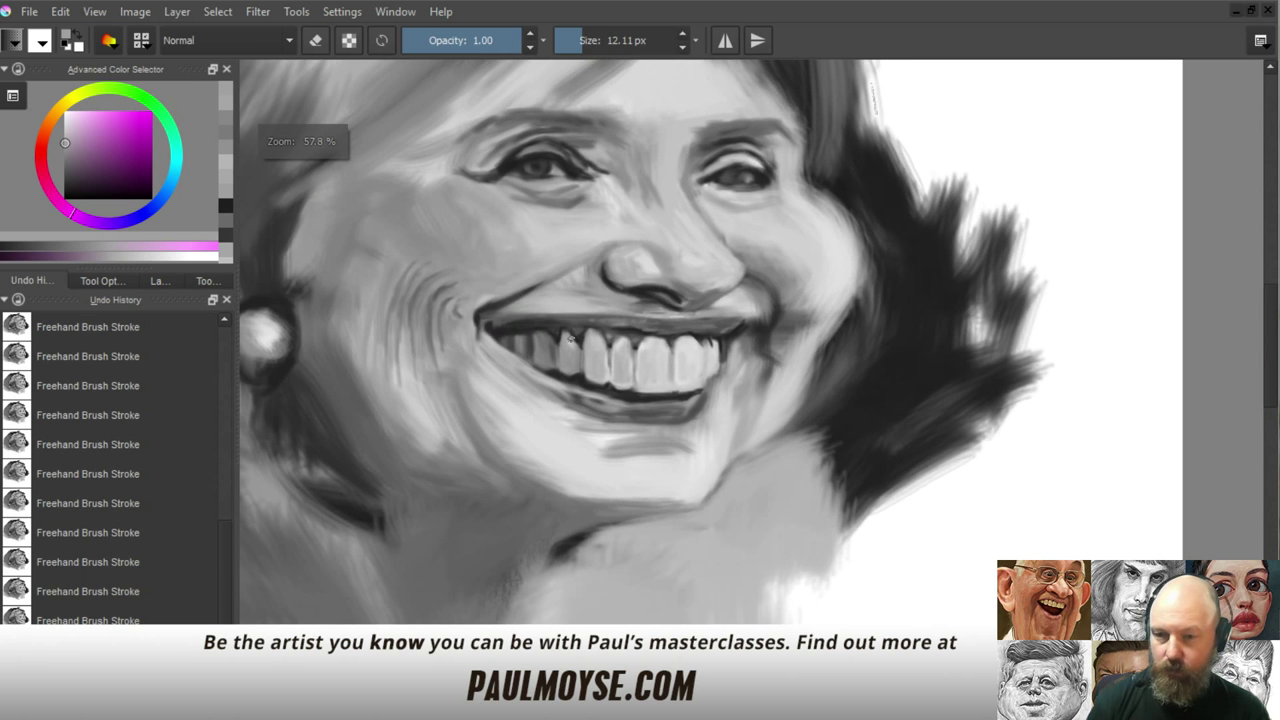
{"action": "left_click_drag", "start_coordinate": [604, 391], "coordinate": [615, 390]}
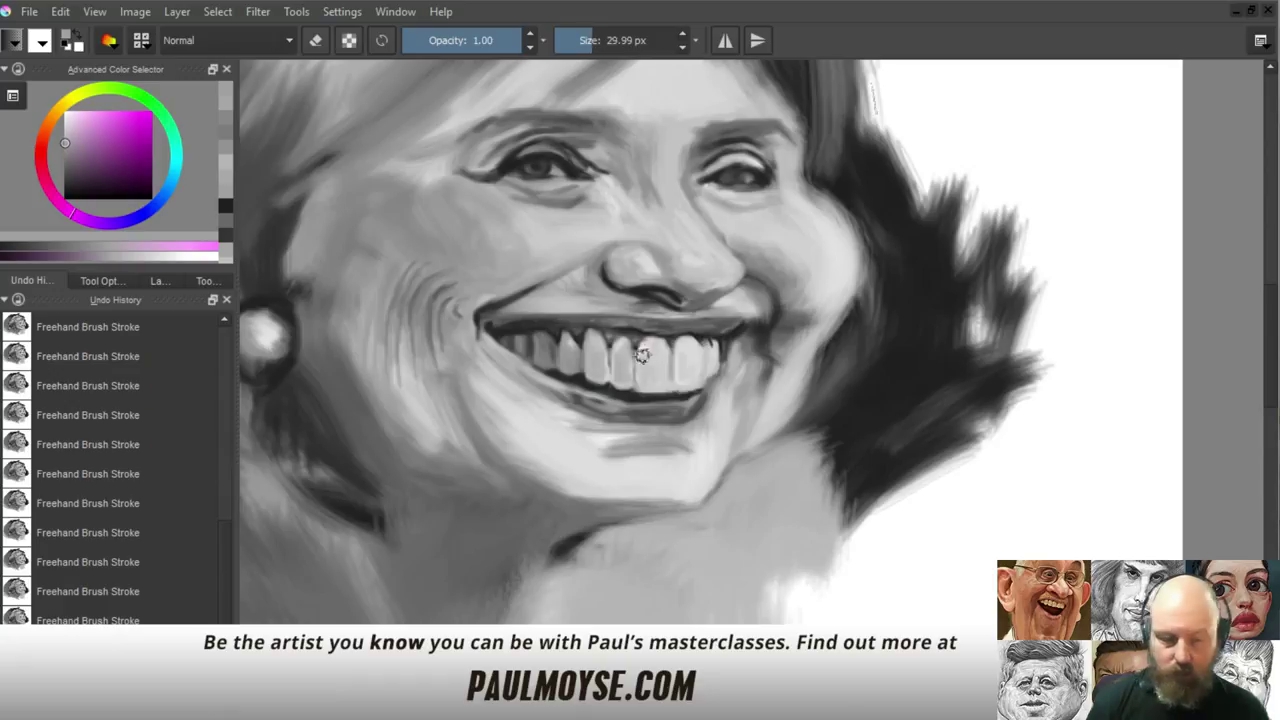
{"action": "left_click", "coordinate": [563, 498], "text": "ctrl"}
{"action": "left_click_drag", "start_coordinate": [542, 465], "coordinate": [594, 485]}
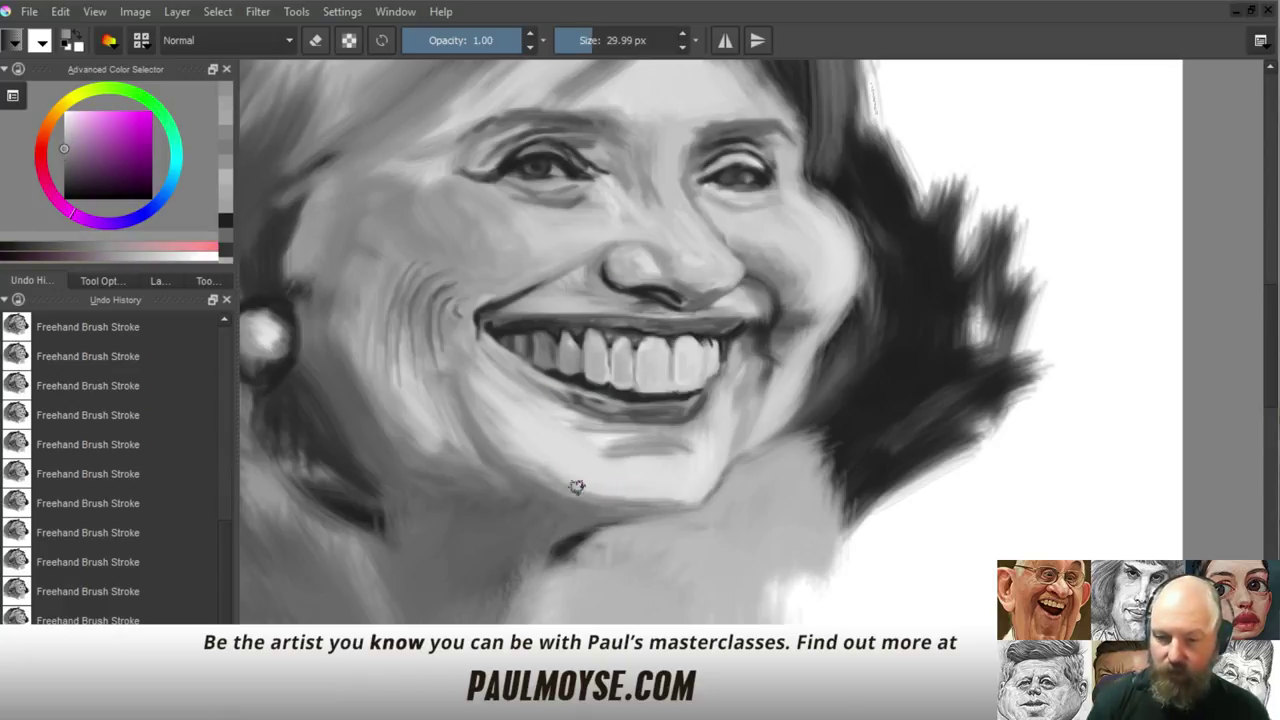
{"action": "left_click", "coordinate": [576, 489], "text": "ctrl"}
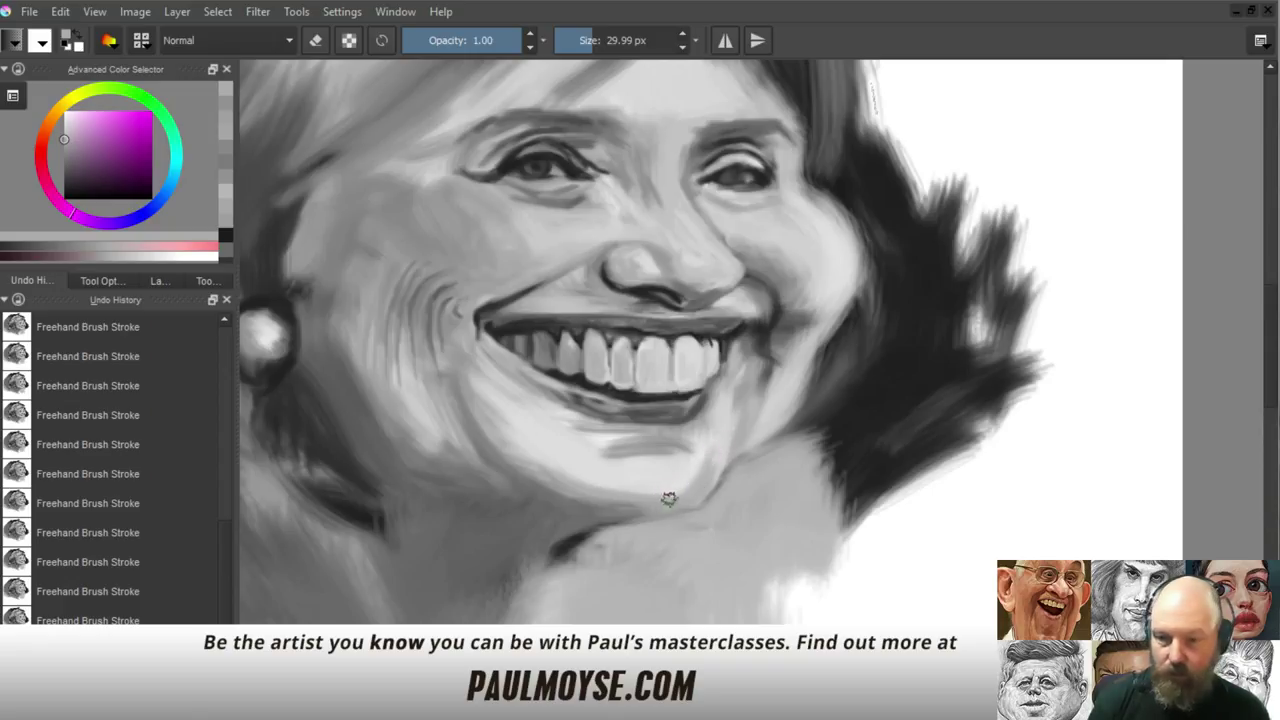
Smooth the chin's lower edge and soften the crease below the lower lip with sampled greys, enlarging the brush to 48.15 px
{"action": "left_click", "coordinate": [683, 491], "text": "ctrl"}
{"action": "mouse_move", "coordinate": [683, 491]}
{"action": "left_mouse_down"}
{"action": "mouse_move", "coordinate": [650, 485]}
{"action": "mouse_move", "coordinate": [658, 503]}
{"action": "mouse_move", "coordinate": [599, 490]}
{"action": "mouse_move", "coordinate": [663, 484]}
{"action": "mouse_move", "coordinate": [680, 496]}
{"action": "mouse_move", "coordinate": [652, 484]}
{"action": "mouse_move", "coordinate": [684, 479]}
{"action": "mouse_move", "coordinate": [691, 499]}
{"action": "mouse_move", "coordinate": [606, 494]}
{"action": "left_mouse_up"}
{"action": "left_click", "coordinate": [656, 502], "text": "ctrl"}
{"action": "left_click", "coordinate": [687, 494], "text": "ctrl"}
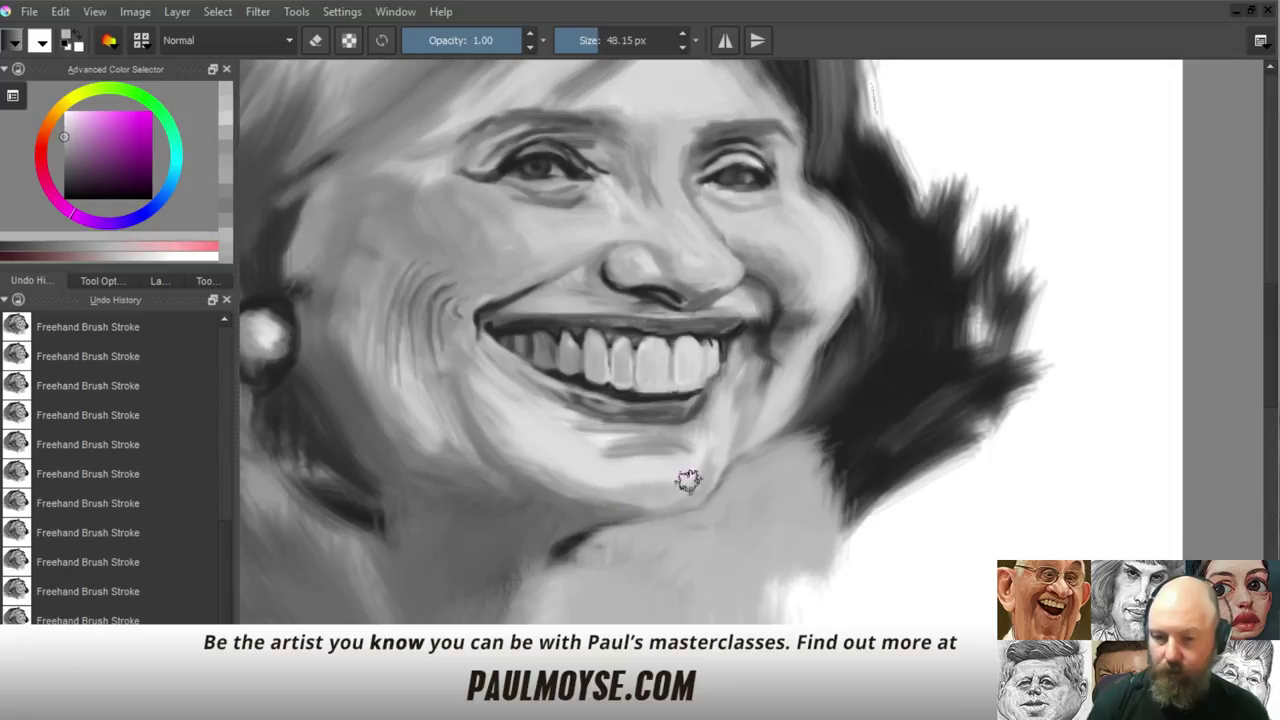
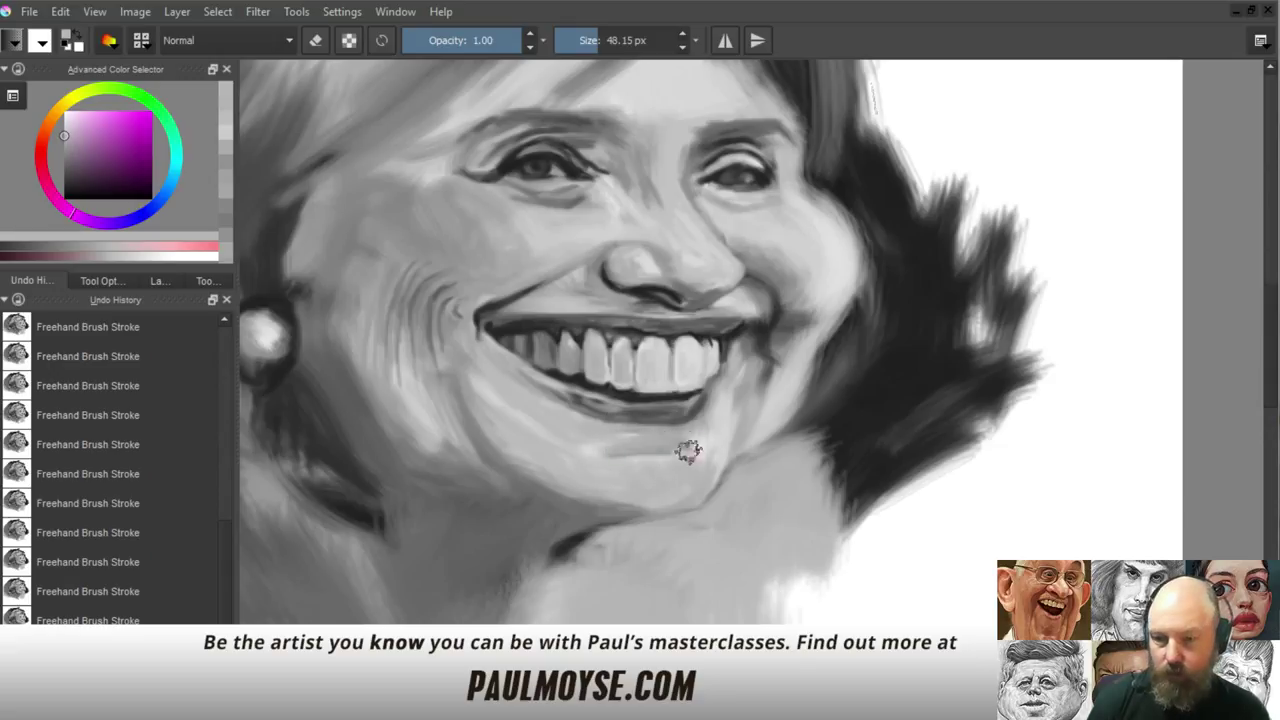
{"action": "left_click", "coordinate": [621, 455], "text": "ctrl"}
{"action": "mouse_move", "coordinate": [598, 446]}
{"action": "left_mouse_down"}
{"action": "mouse_move", "coordinate": [707, 441]}
{"action": "mouse_move", "coordinate": [737, 506]}
{"action": "mouse_move", "coordinate": [766, 380]}
{"action": "mouse_move", "coordinate": [774, 406]}
{"action": "left_mouse_up"}
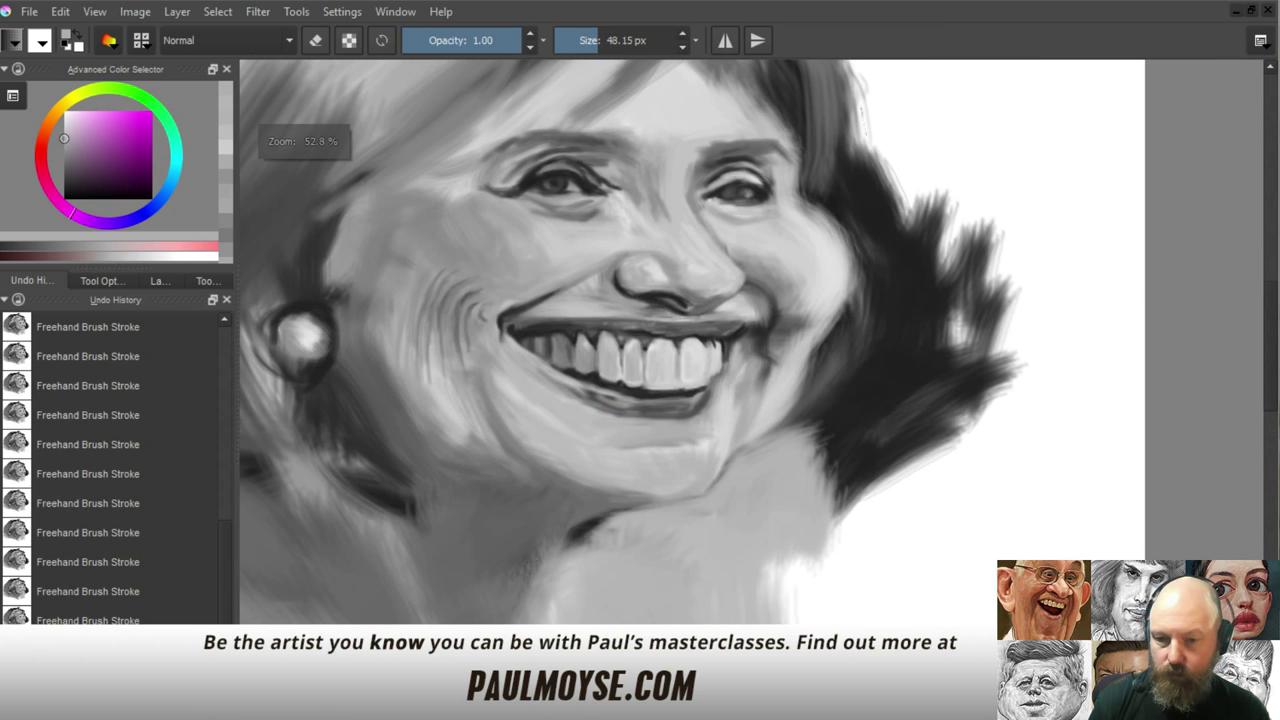
Darken the shadow under the jaw with sampled grey and define the chin's lower contour using an 18.76 px brush
{"action": "left_click", "coordinate": [414, 424], "text": "ctrl"}
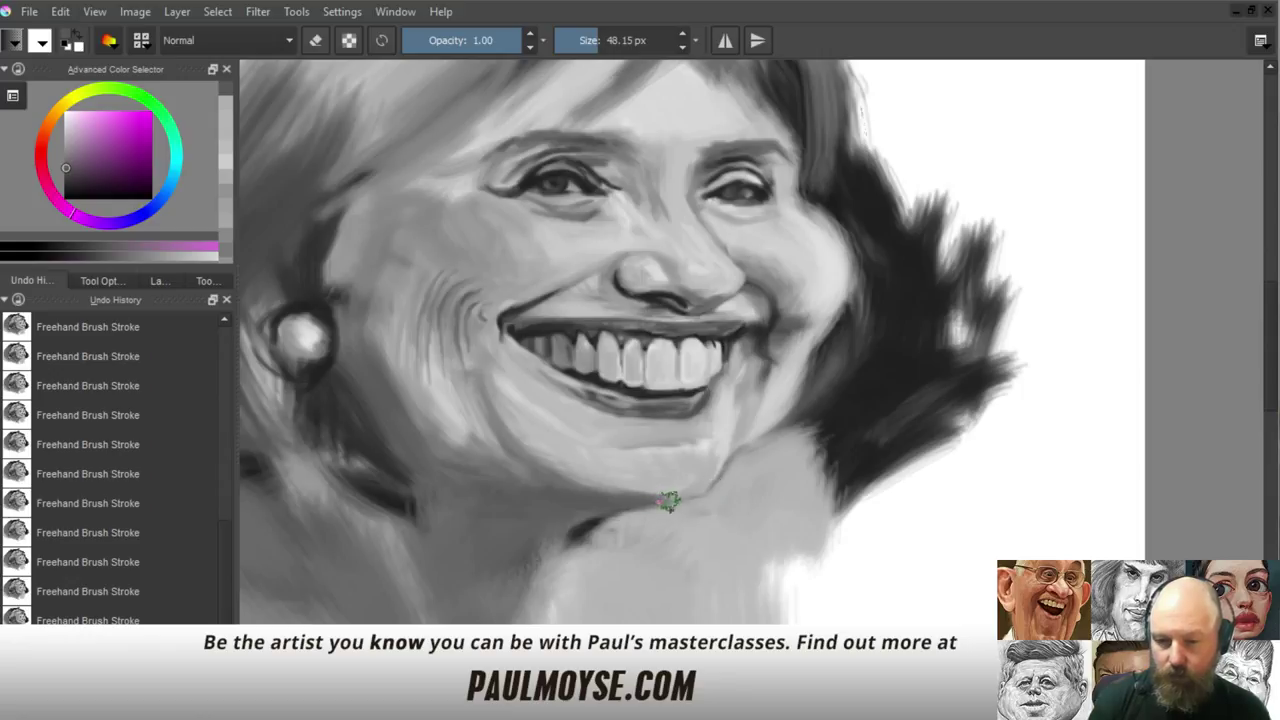
{"action": "left_click_drag", "start_coordinate": [670, 500], "coordinate": [651, 500], "text": "shift"}
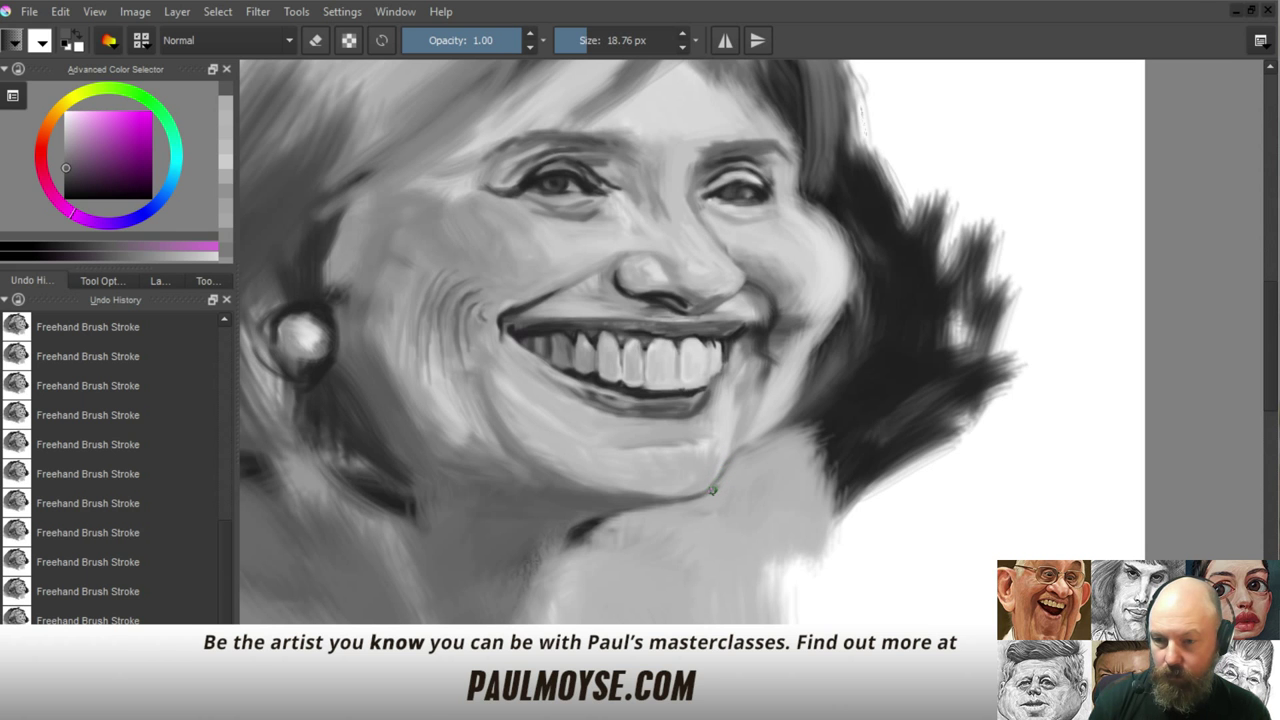
{"action": "left_click_drag", "start_coordinate": [750, 365], "coordinate": [760, 519]}
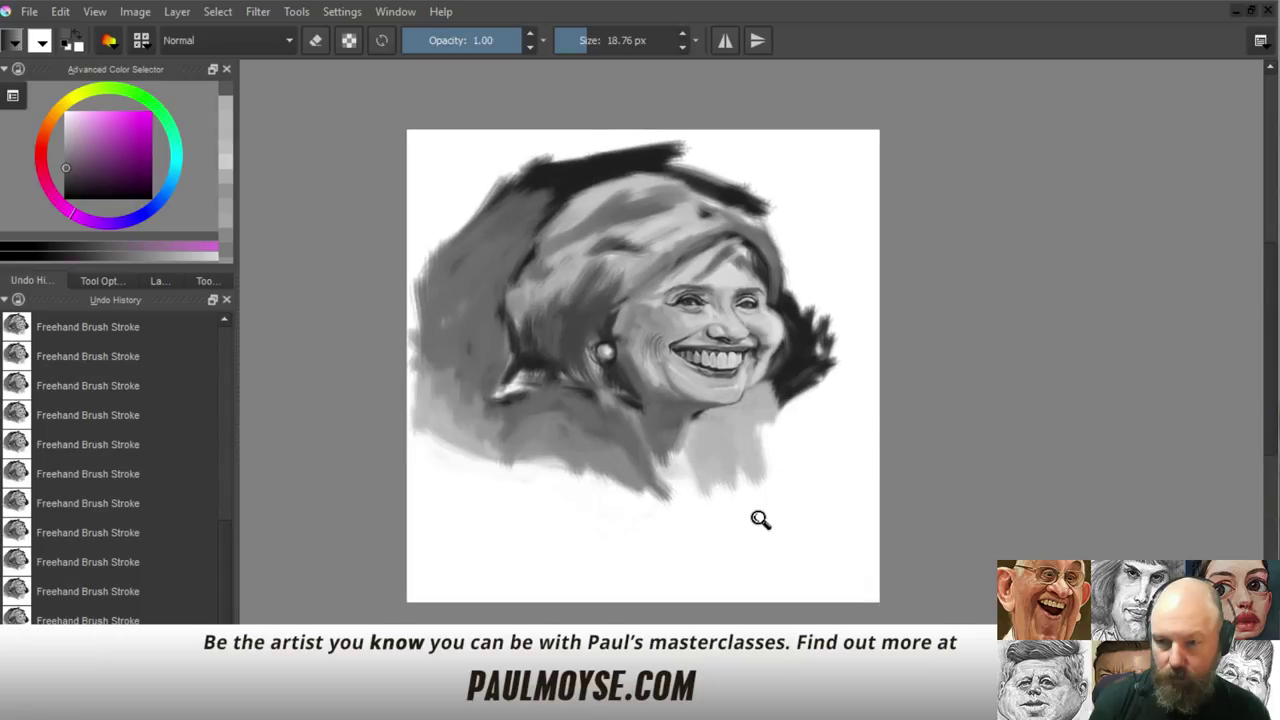
{"action": "left_click_drag", "start_coordinate": [718, 391], "coordinate": [718, 396]}
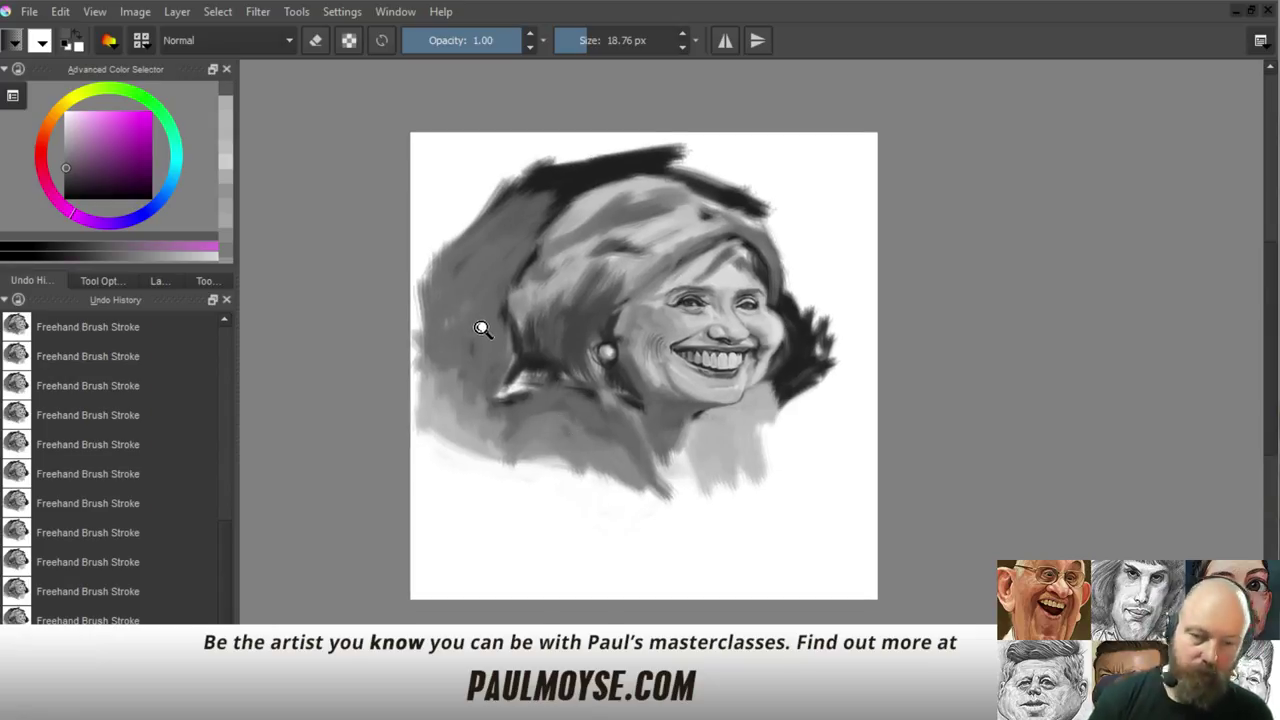
{"action": "left_click_drag", "start_coordinate": [503, 349], "coordinate": [514, 271]}
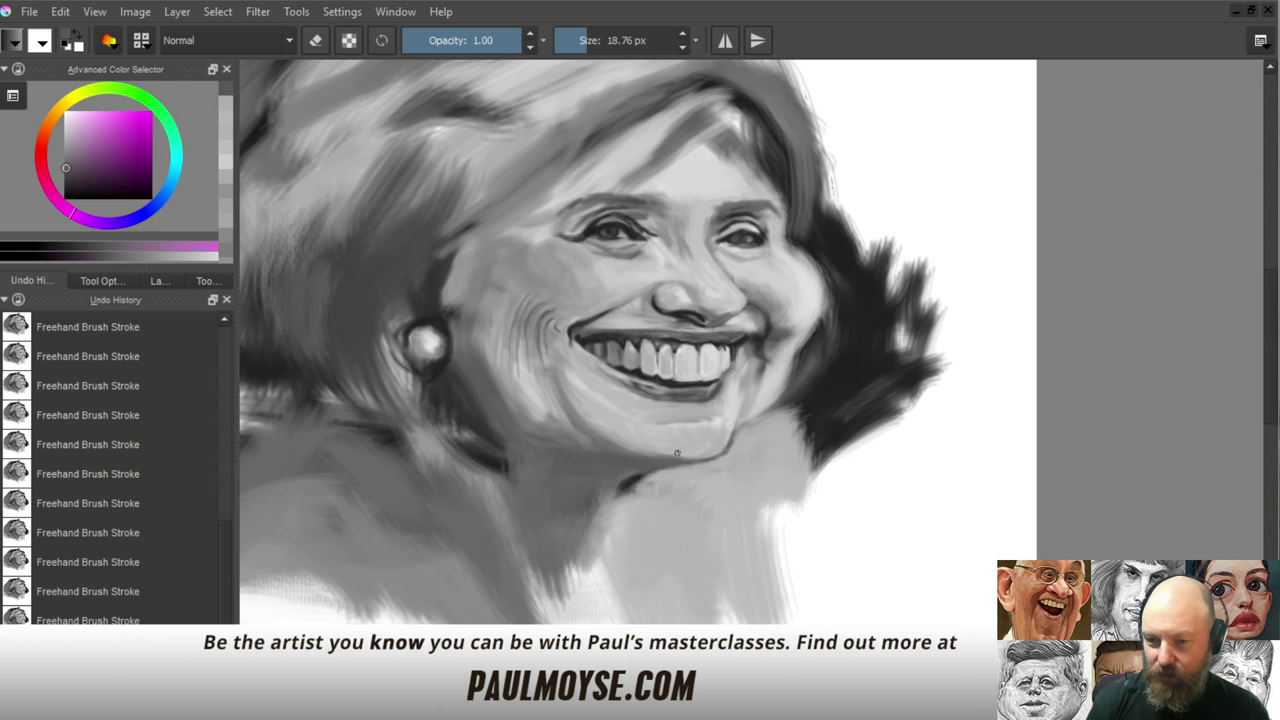
{"action": "left_click_drag", "start_coordinate": [710, 463], "coordinate": [620, 505]}
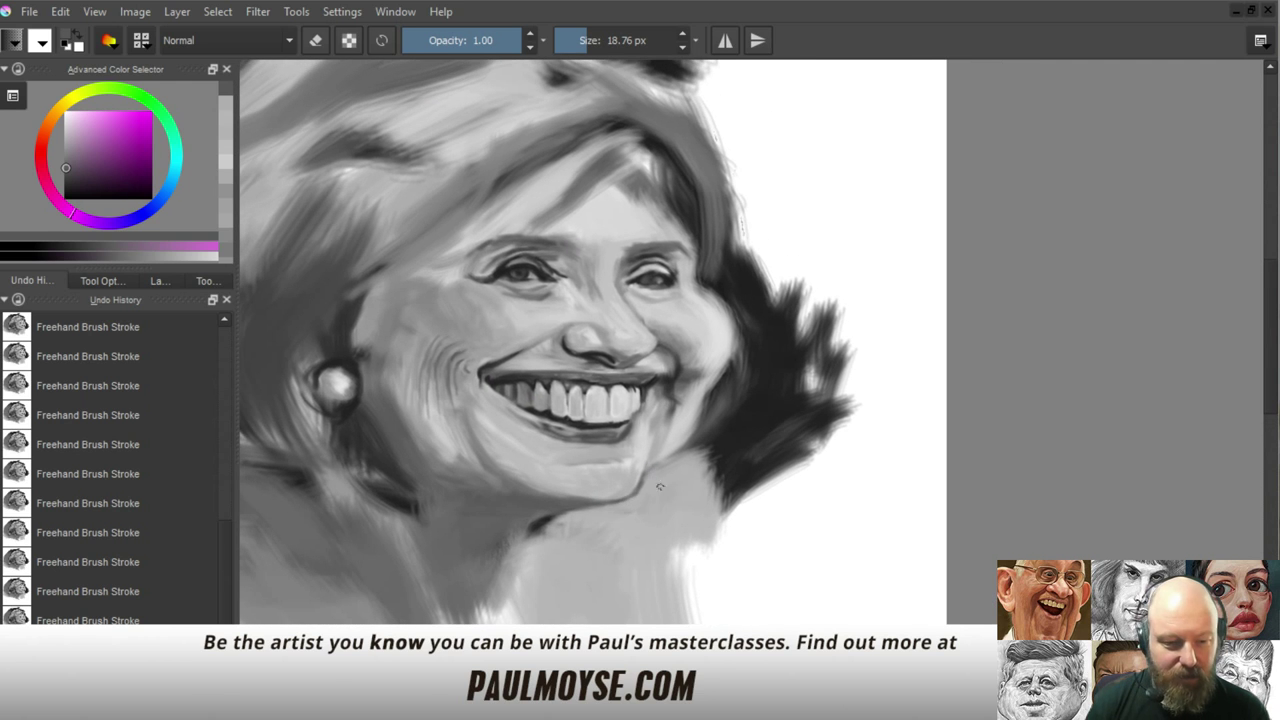
{"action": "left_click", "coordinate": [658, 490], "text": "ctrl"}
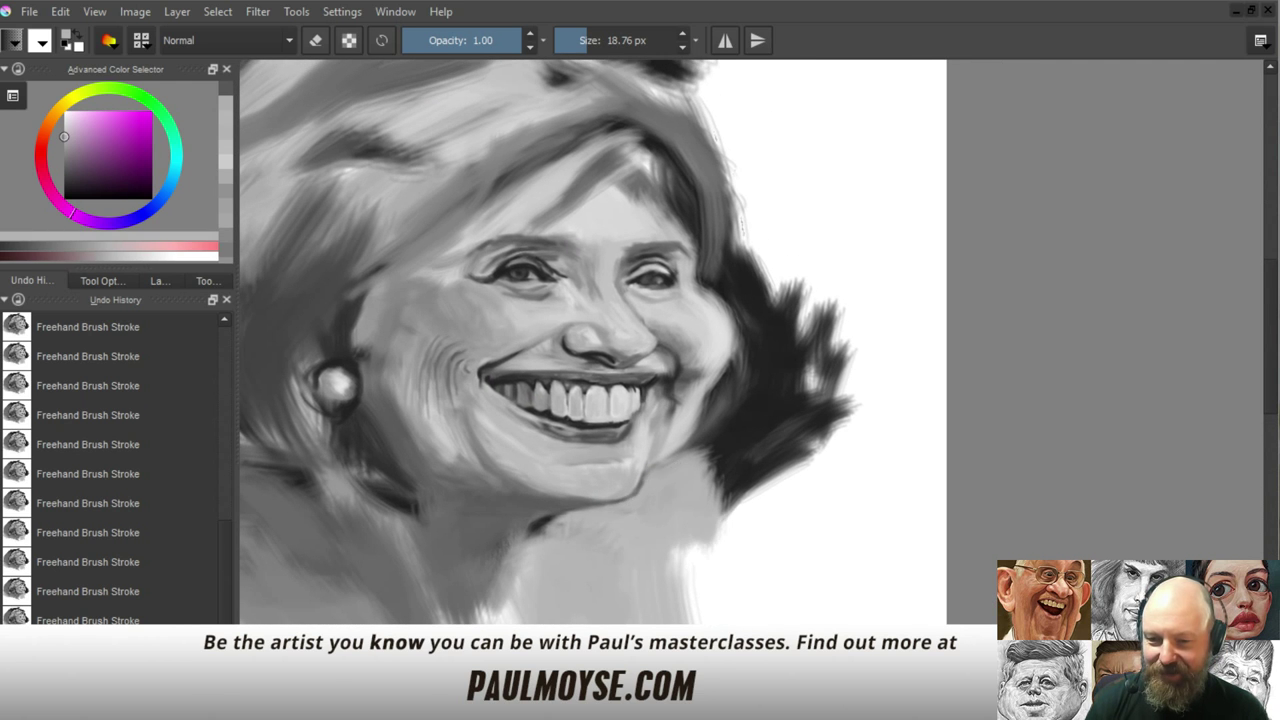
Darken the creases beside the far corner of the mouth with sampled dark grey
{"action": "mouse_move", "coordinate": [666, 490]}
{"action": "left_mouse_down"}
{"action": "mouse_move", "coordinate": [677, 463]}
{"action": "mouse_move", "coordinate": [713, 493]}
{"action": "left_mouse_up"}
{"action": "scroll", "coordinate": [686, 449], "scroll_direction": "up", "scroll_amount": 1}
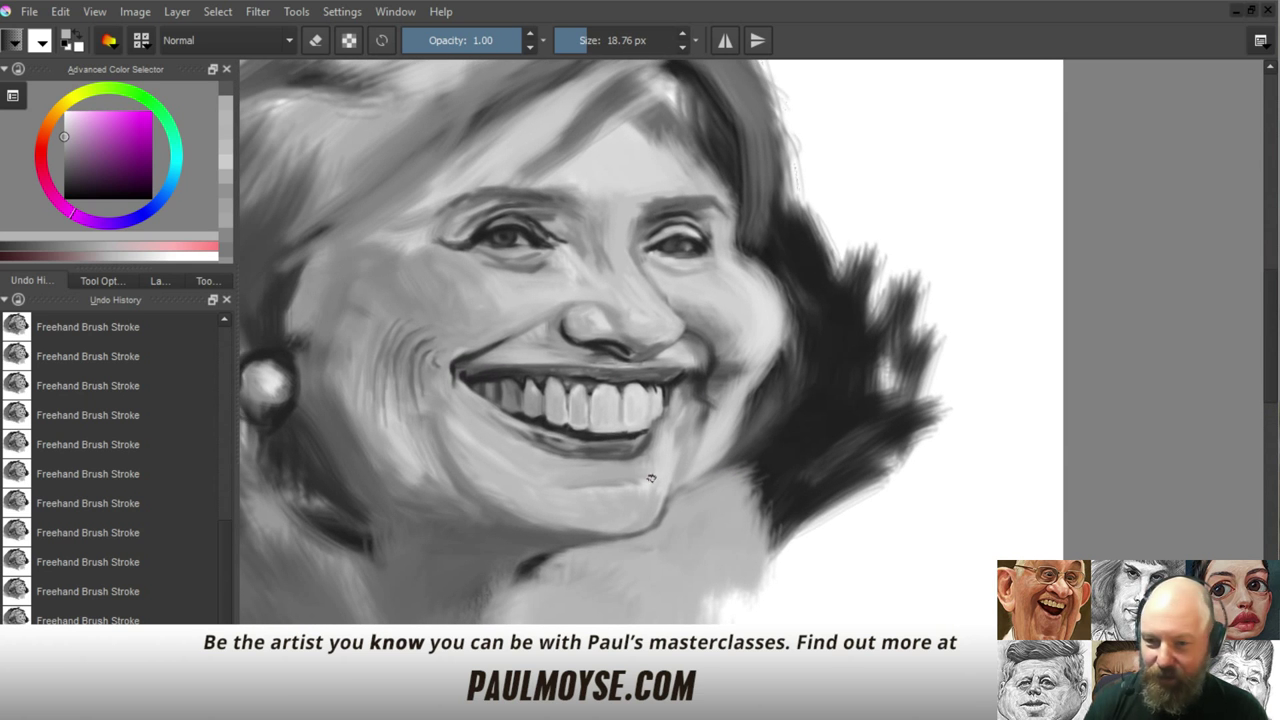
{"action": "key", "text": "ctrl"}
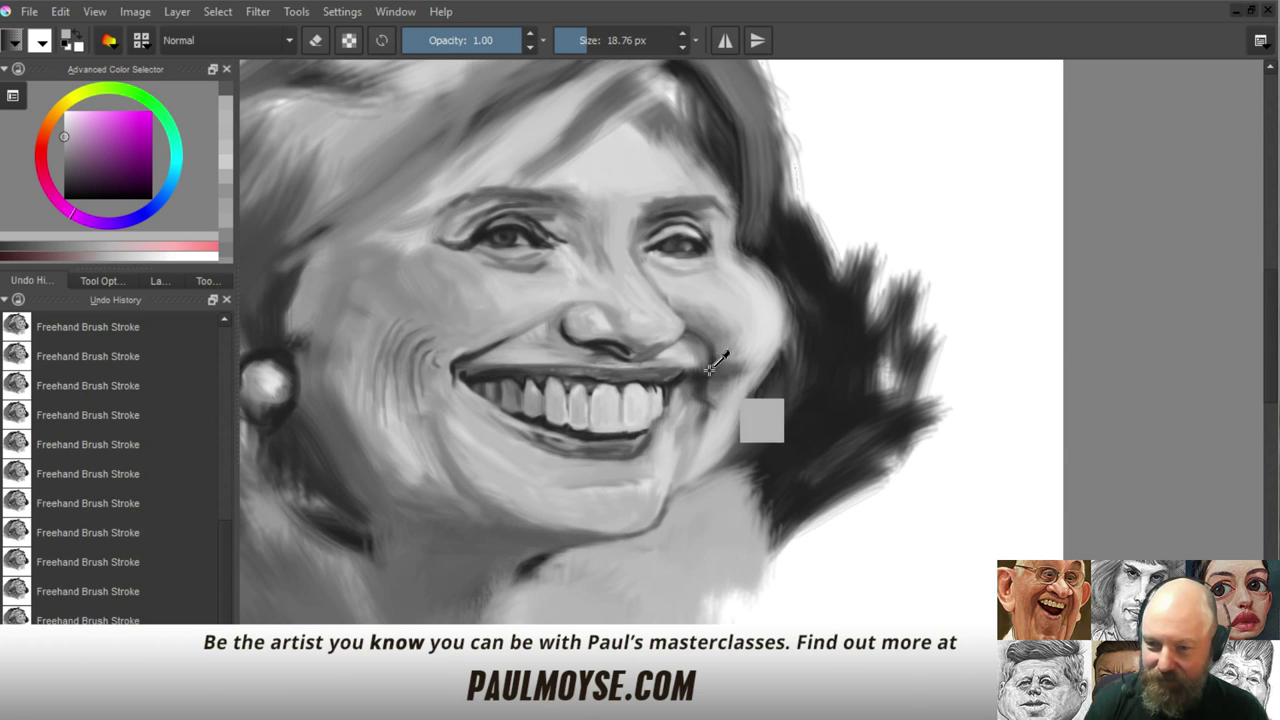
{"action": "left_click_drag", "start_coordinate": [676, 368], "coordinate": [688, 388]}
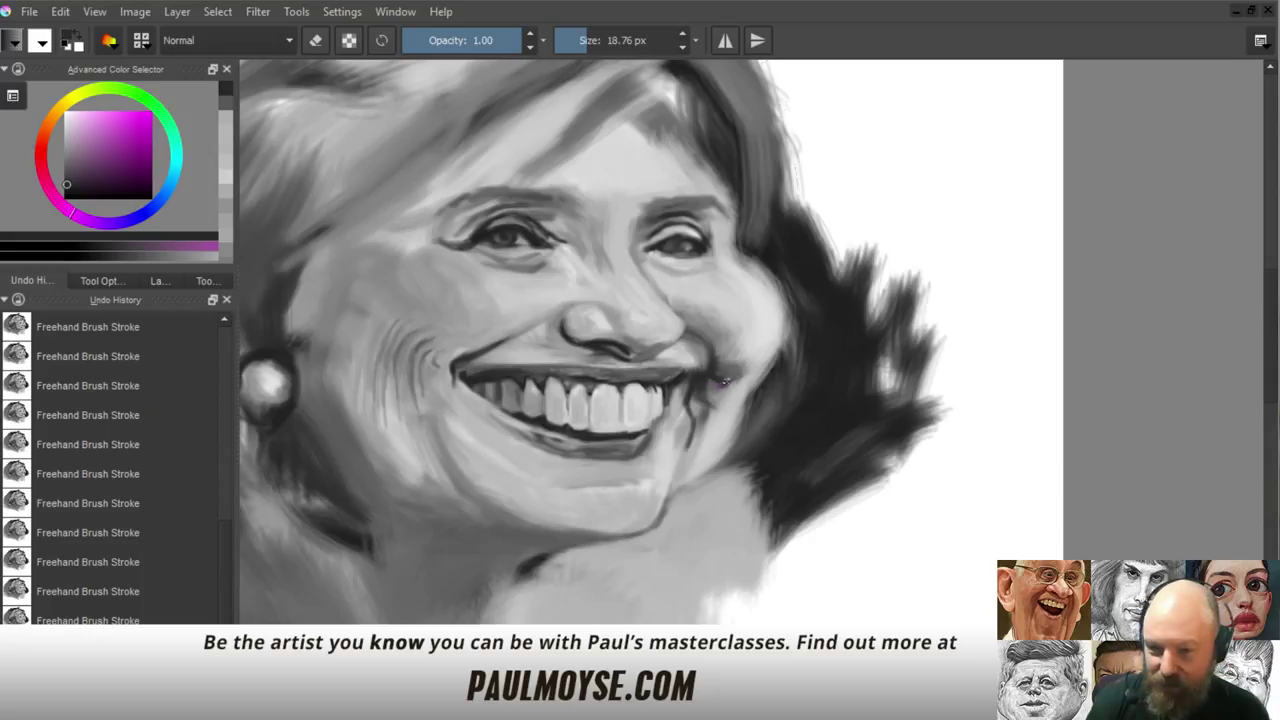
Enlarge the brush to 31.34 px and round off the far cheek's lower edge by blending greys sampled from the cheek
{"action": "left_click", "coordinate": [735, 362], "text": "ctrl"}
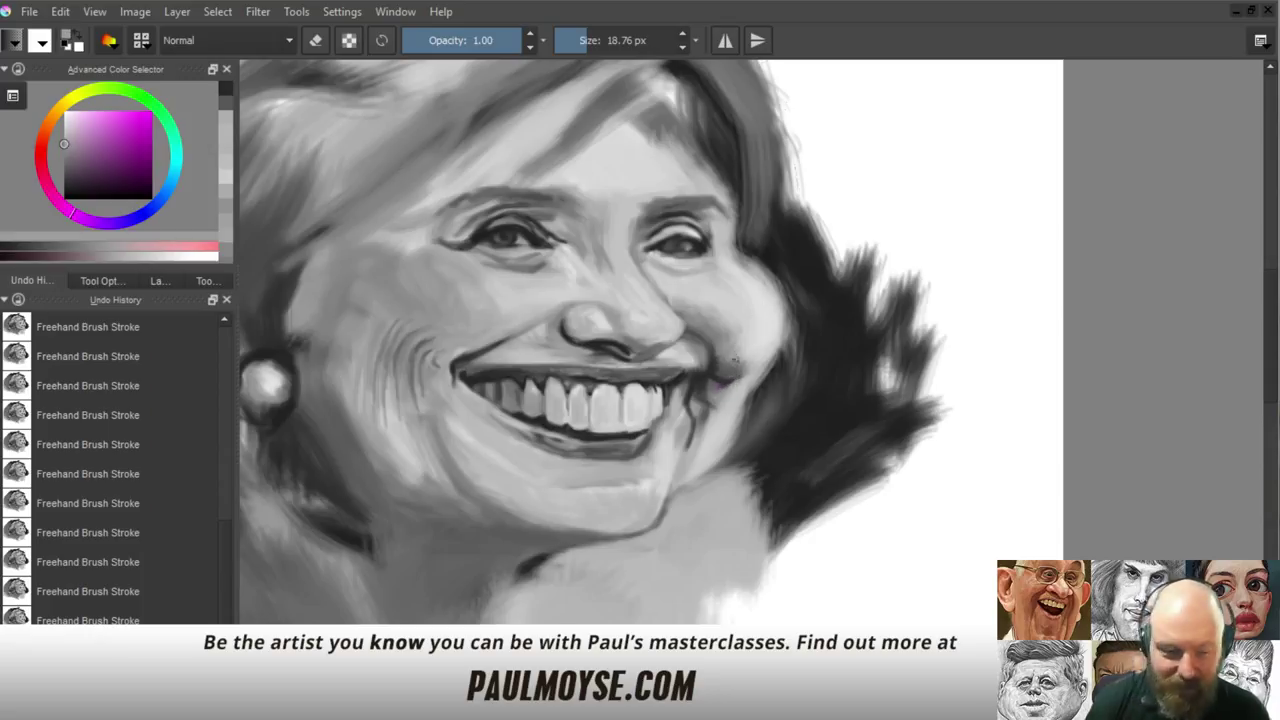
{"action": "left_click", "coordinate": [739, 370], "text": "ctrl"}
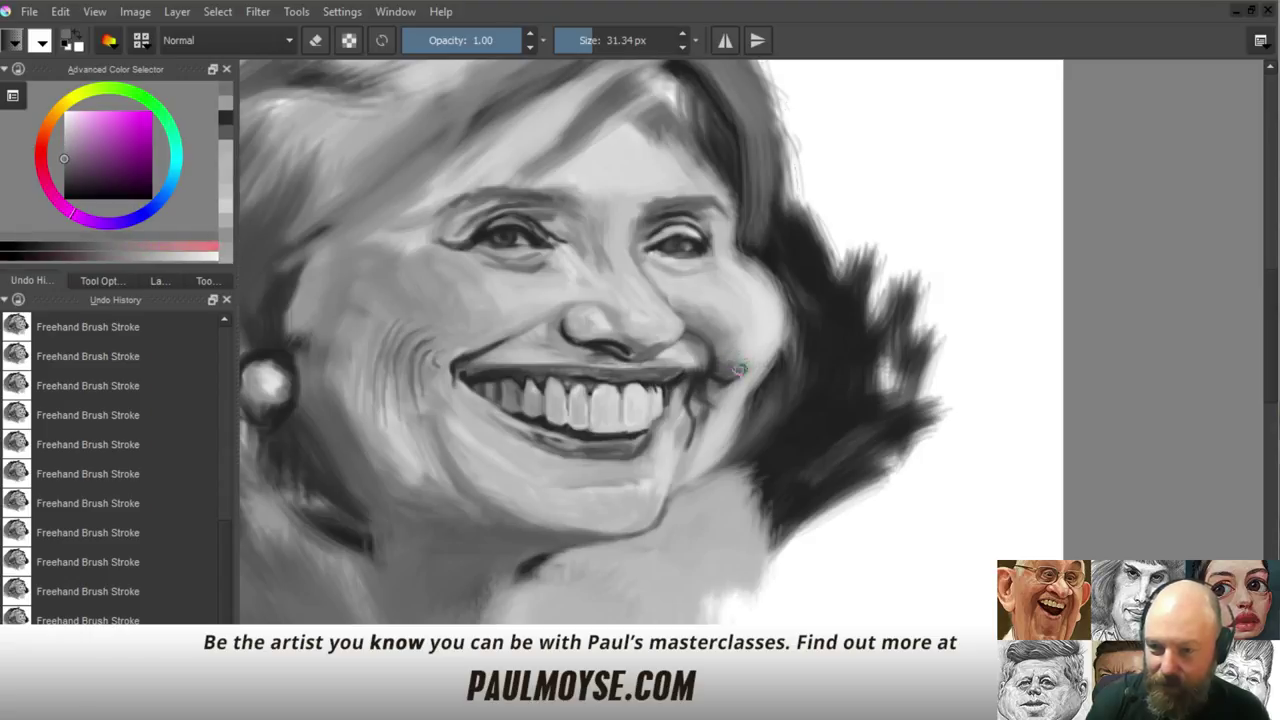
{"action": "left_click", "coordinate": [735, 357], "text": "ctrl"}
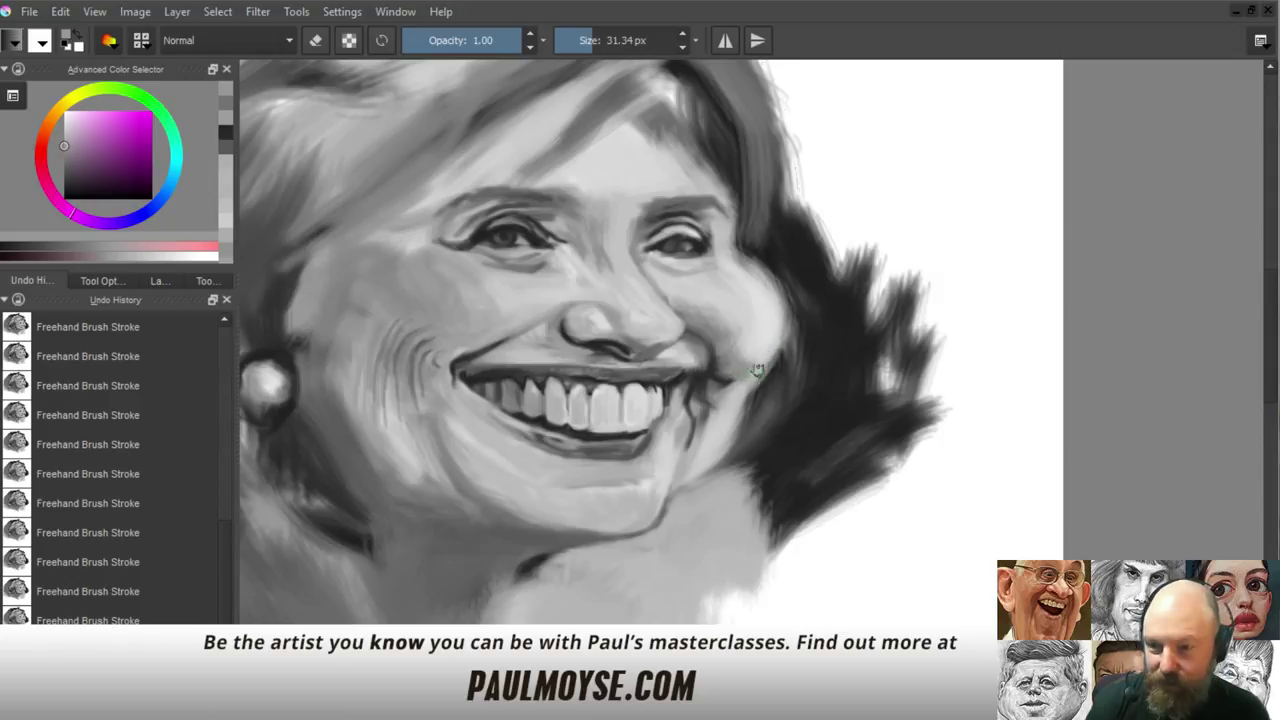
{"action": "left_click", "coordinate": [754, 376], "text": "ctrl"}
{"action": "left_click_drag", "start_coordinate": [754, 376], "coordinate": [741, 381]}
{"action": "left_click", "coordinate": [729, 378], "text": "ctrl"}
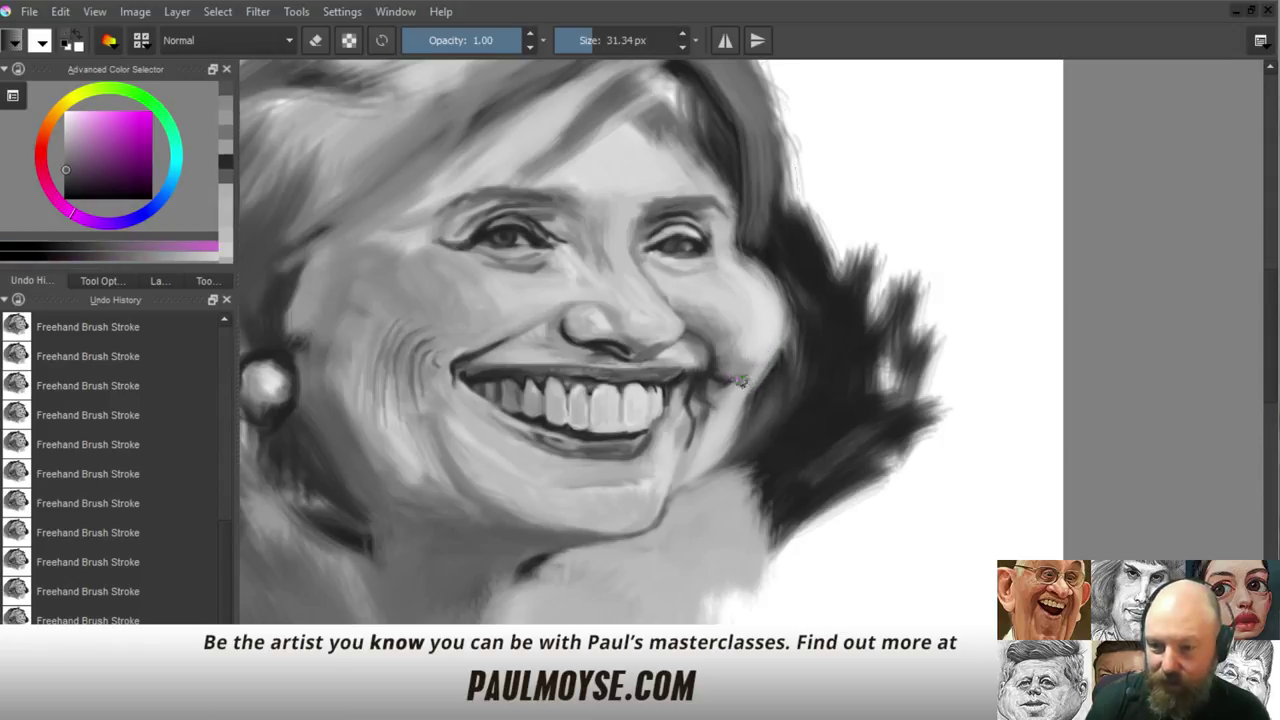
{"action": "left_click", "coordinate": [751, 377], "text": "ctrl"}
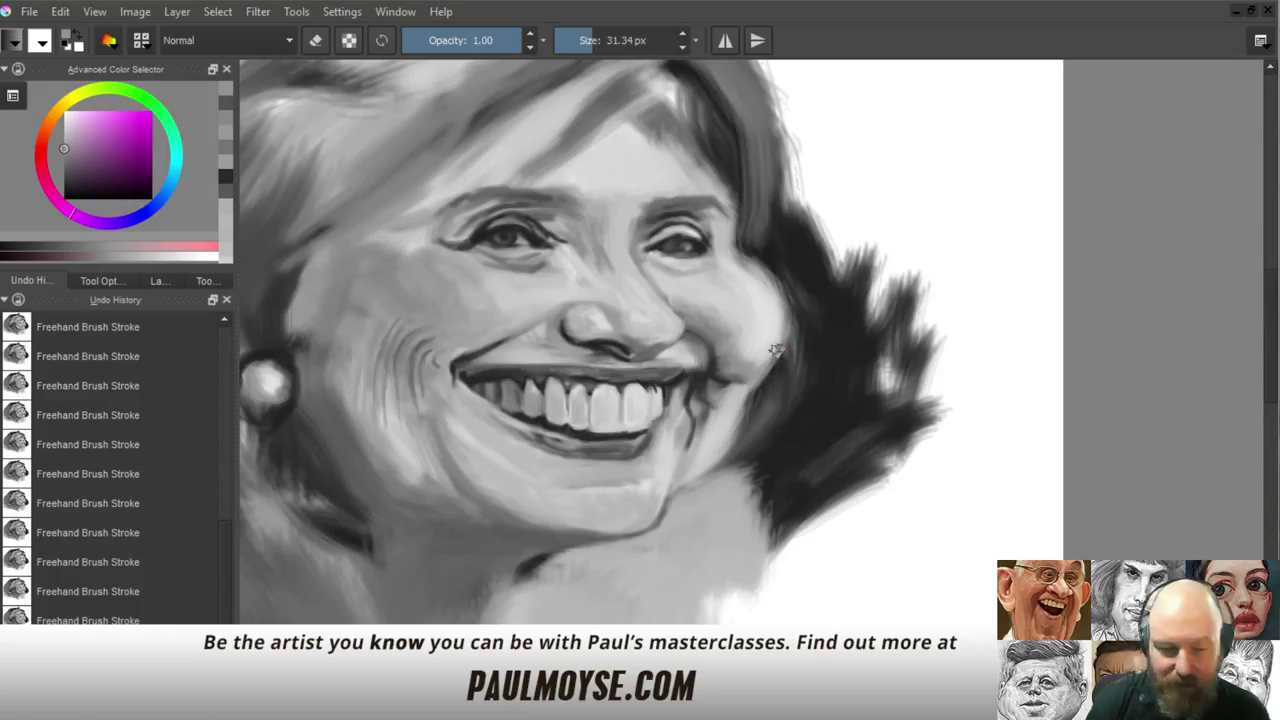
{"action": "left_click", "coordinate": [765, 345], "text": "ctrl"}
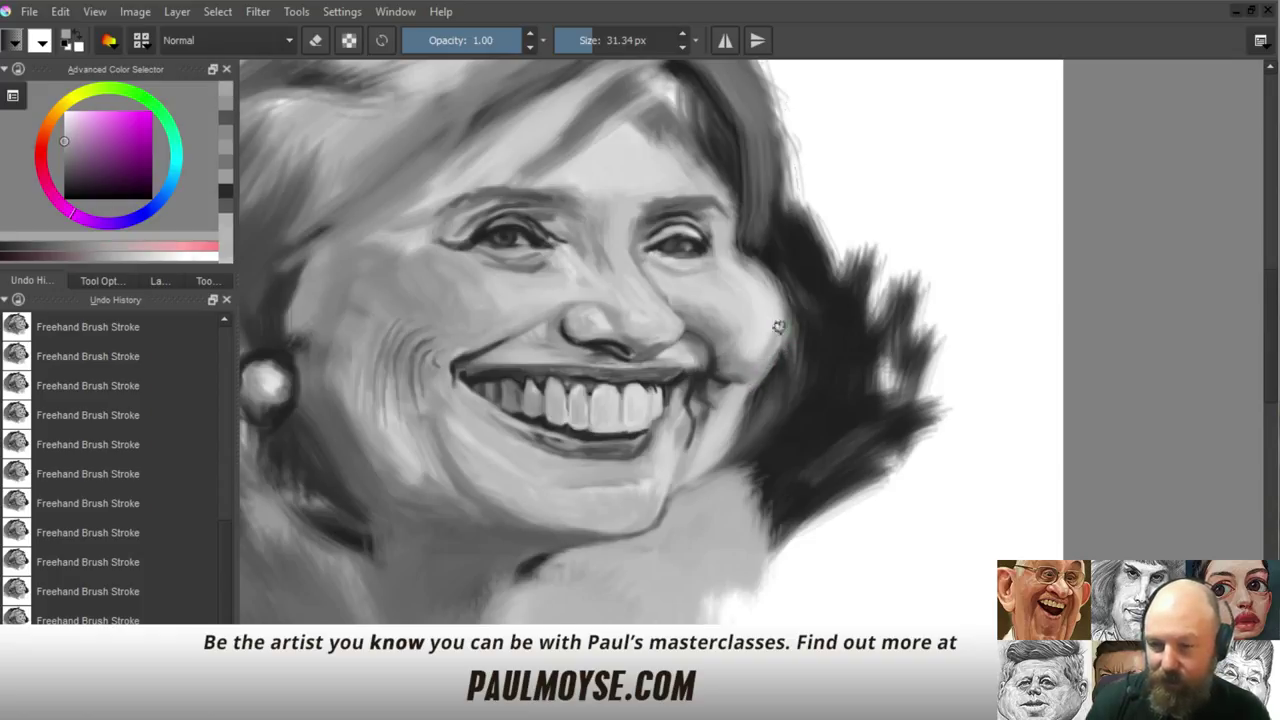
Sharpen the far cheek's outer contour against the hair using light grey sampled from the cheek and dark grey sampled from the hair
{"action": "left_click", "coordinate": [768, 345], "text": "ctrl"}
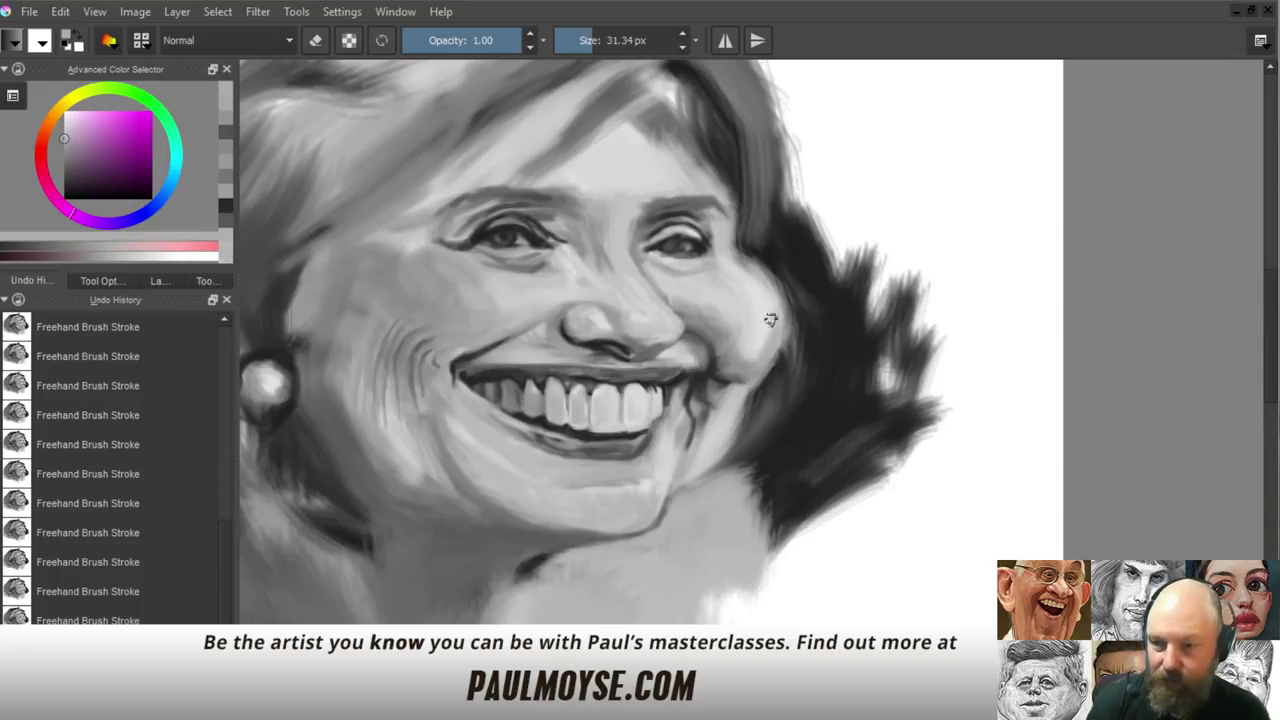
{"action": "mouse_move", "coordinate": [749, 277]}
{"action": "left_mouse_down"}
{"action": "mouse_move", "coordinate": [682, 440]}
{"action": "mouse_move", "coordinate": [710, 338]}
{"action": "mouse_move", "coordinate": [750, 280]}
{"action": "left_mouse_up"}
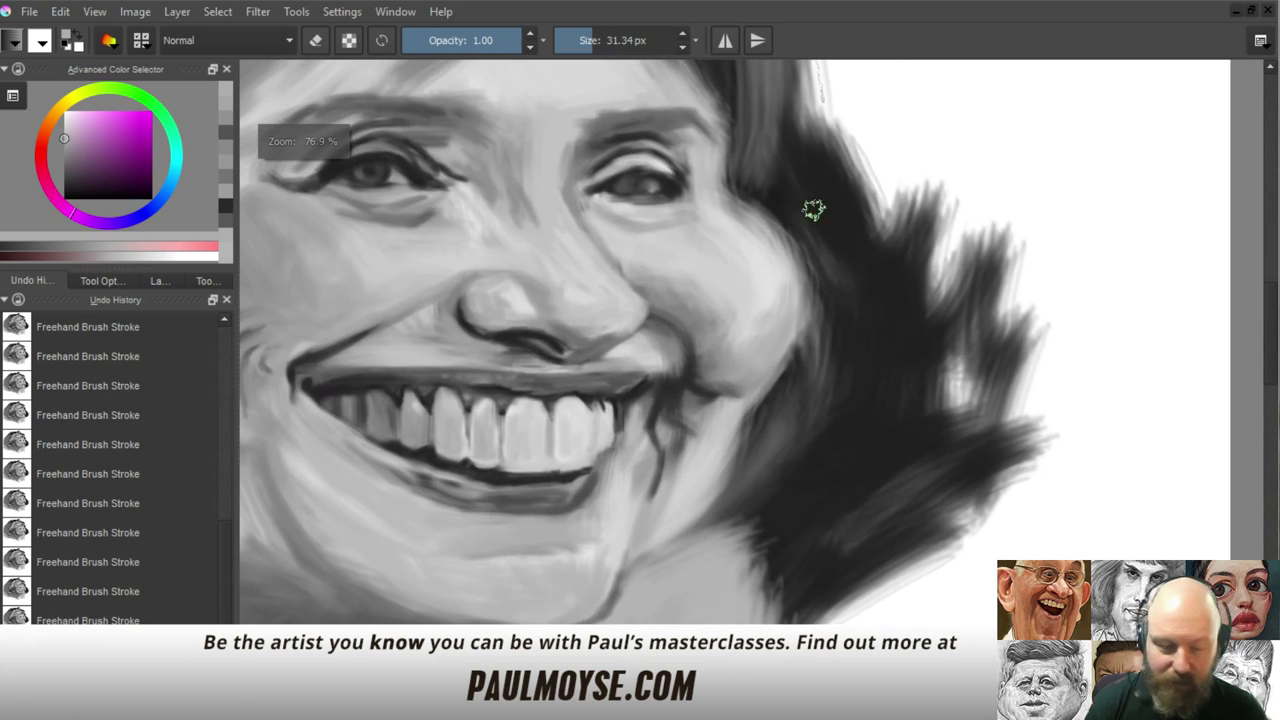
{"action": "left_click", "coordinate": [865, 292], "text": "ctrl"}
{"action": "left_click", "coordinate": [860, 260], "text": "ctrl"}
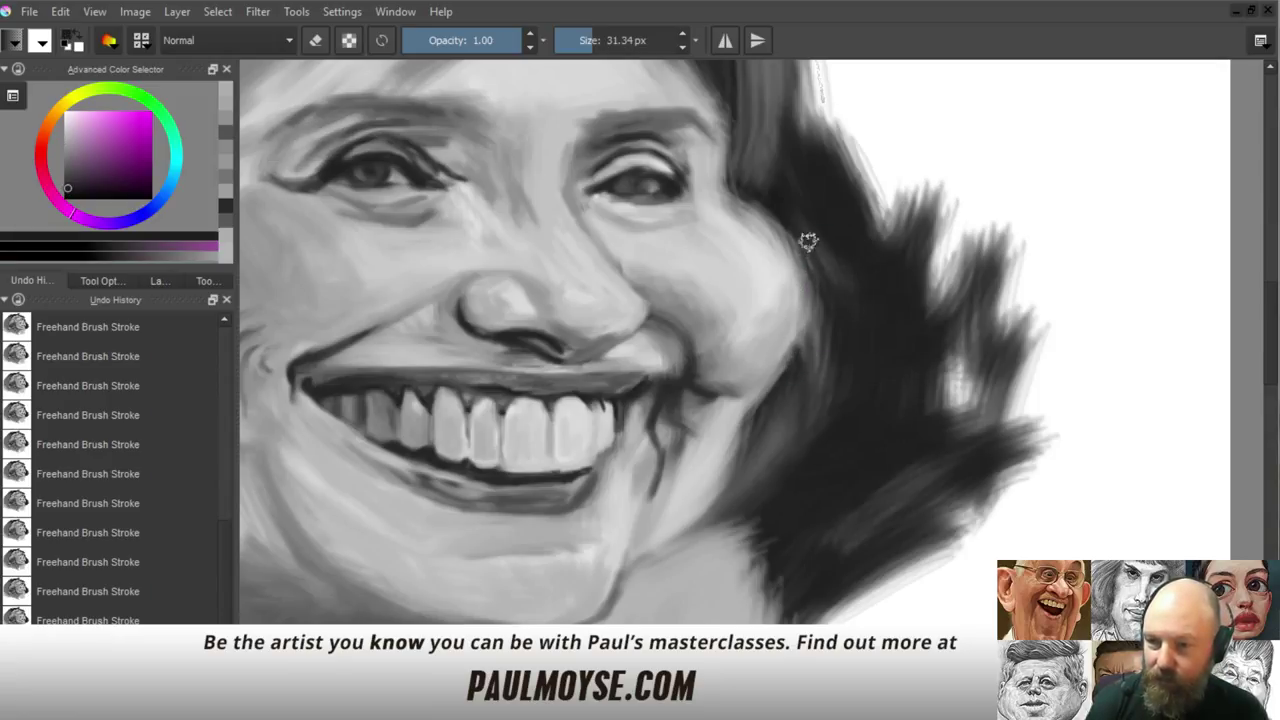
{"action": "left_click_drag", "start_coordinate": [808, 244], "coordinate": [793, 386]}
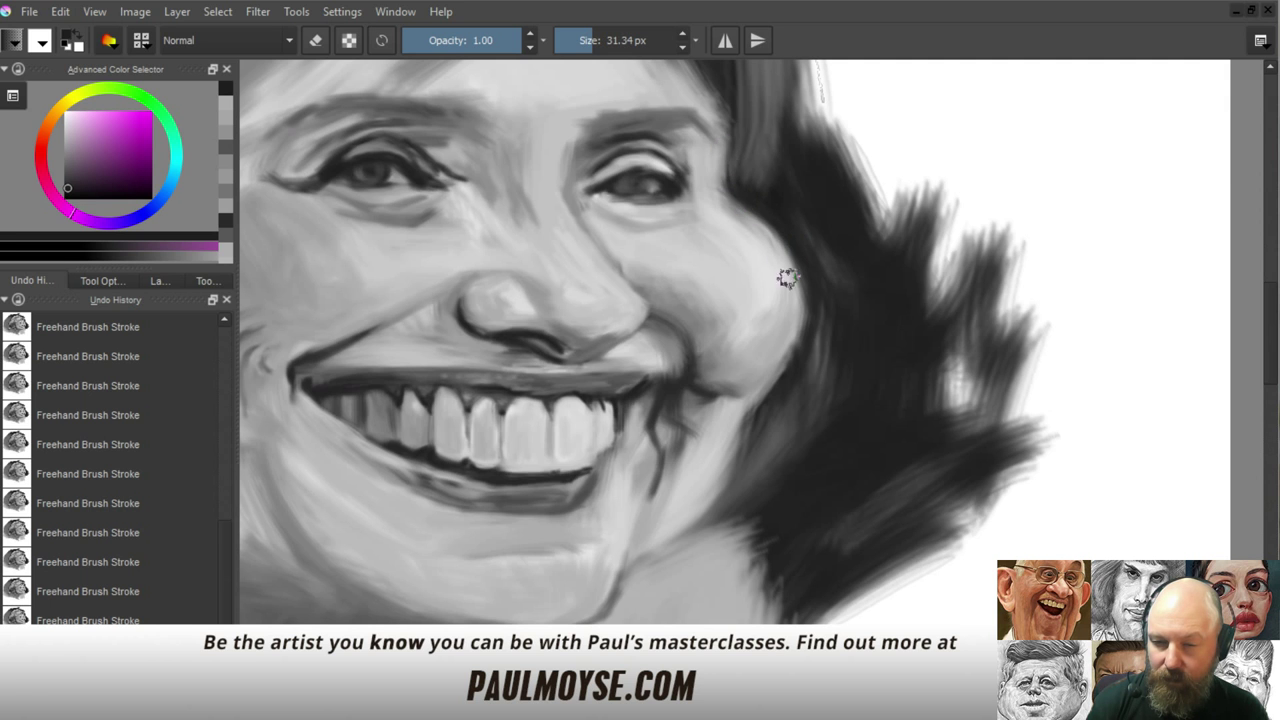
{"action": "left_click_drag", "start_coordinate": [786, 277], "coordinate": [789, 451]}
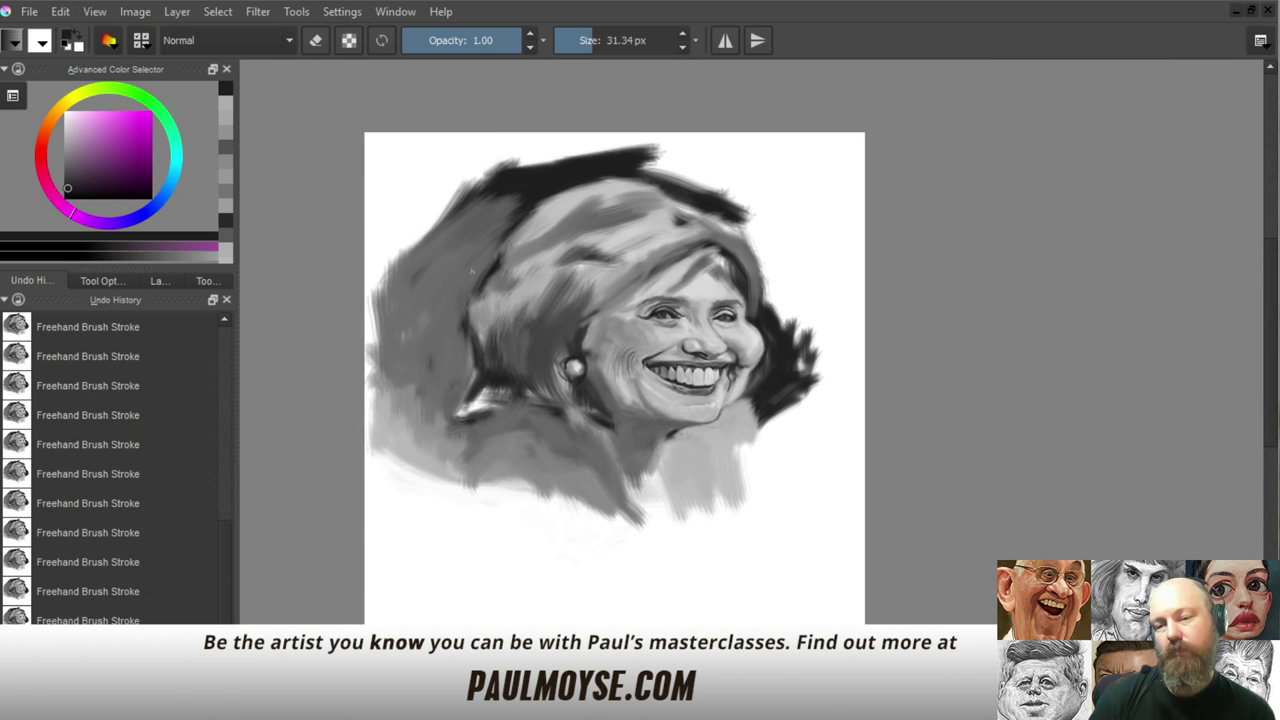
Blend sampled mid greys over the skin below the far cheek, beside the crease at the mouth's far corner
{"action": "left_click_drag", "start_coordinate": [782, 427], "coordinate": [824, 287]}
{"action": "left_click_drag", "start_coordinate": [740, 449], "coordinate": [782, 364]}
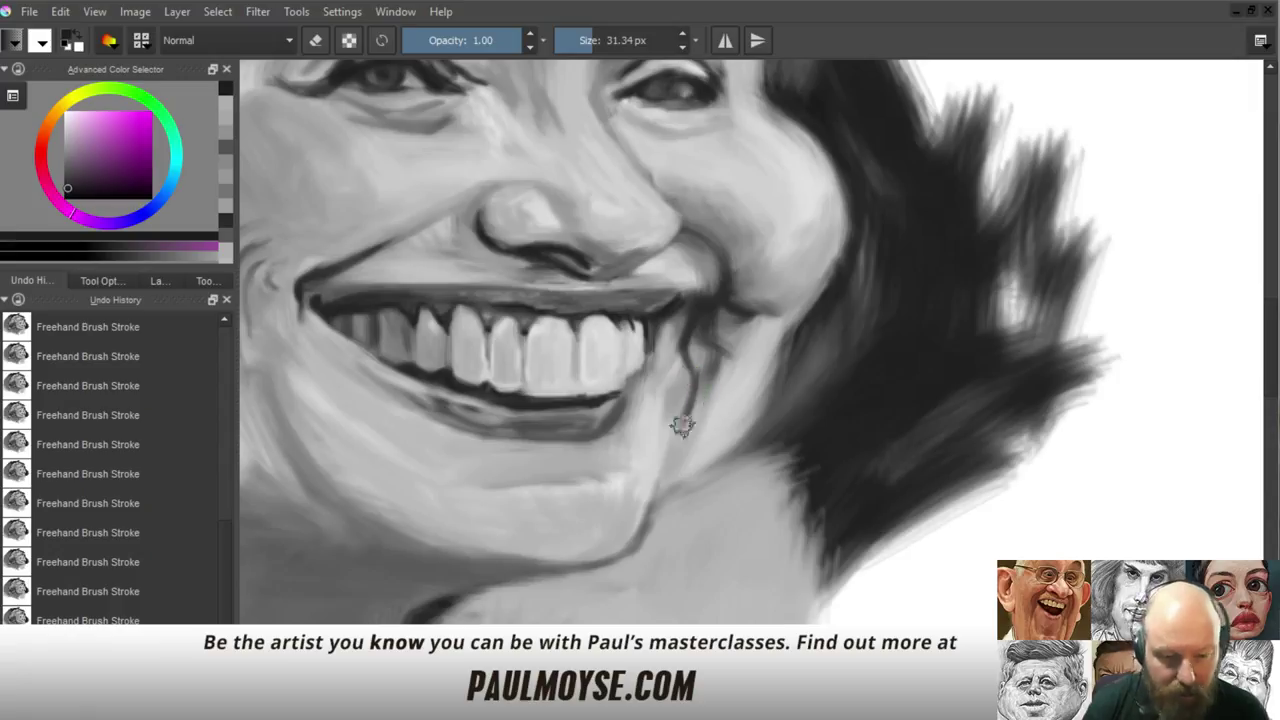
{"action": "left_click", "coordinate": [745, 345], "text": "ctrl"}
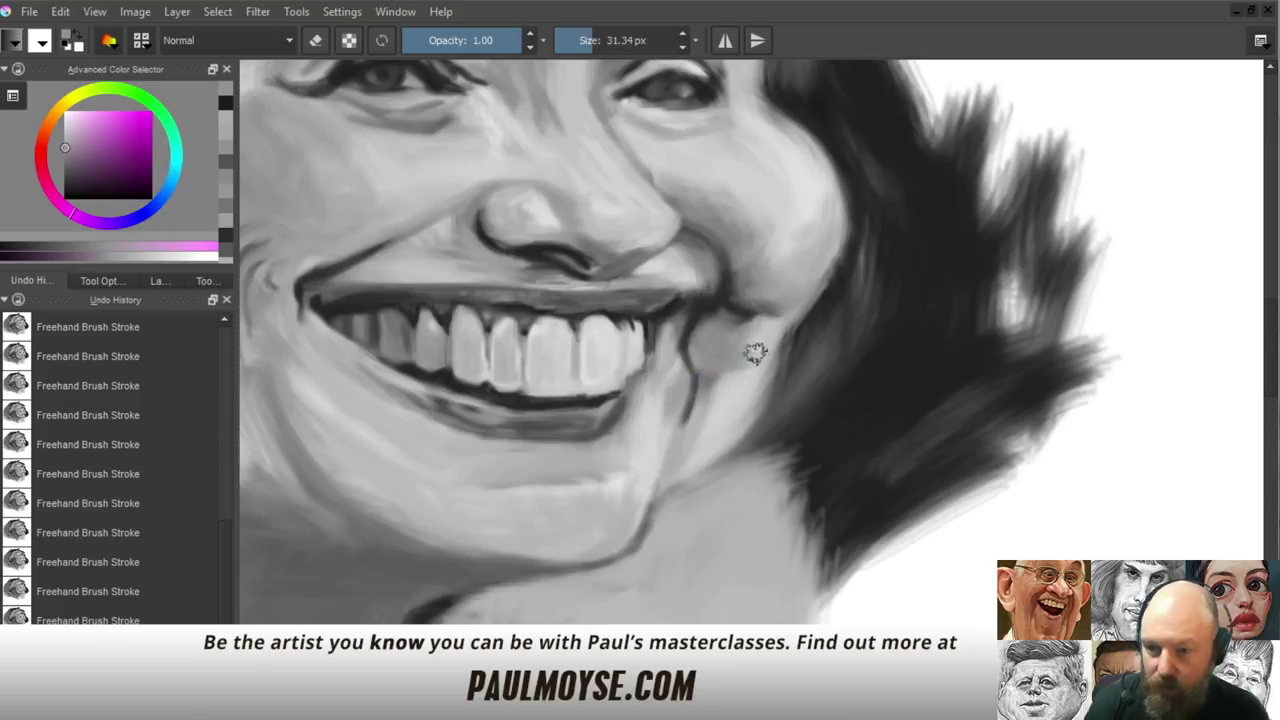
{"action": "left_click", "coordinate": [720, 363], "text": "ctrl"}
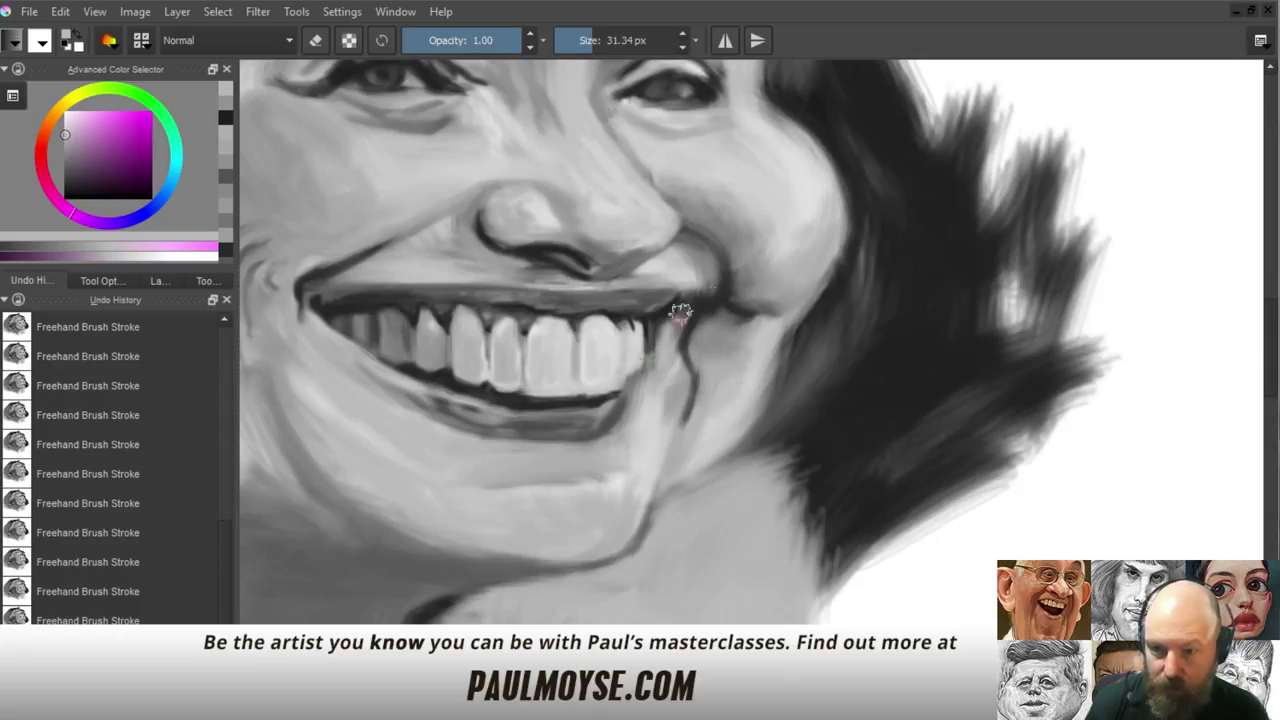
{"action": "left_click", "coordinate": [724, 348], "text": "ctrl"}
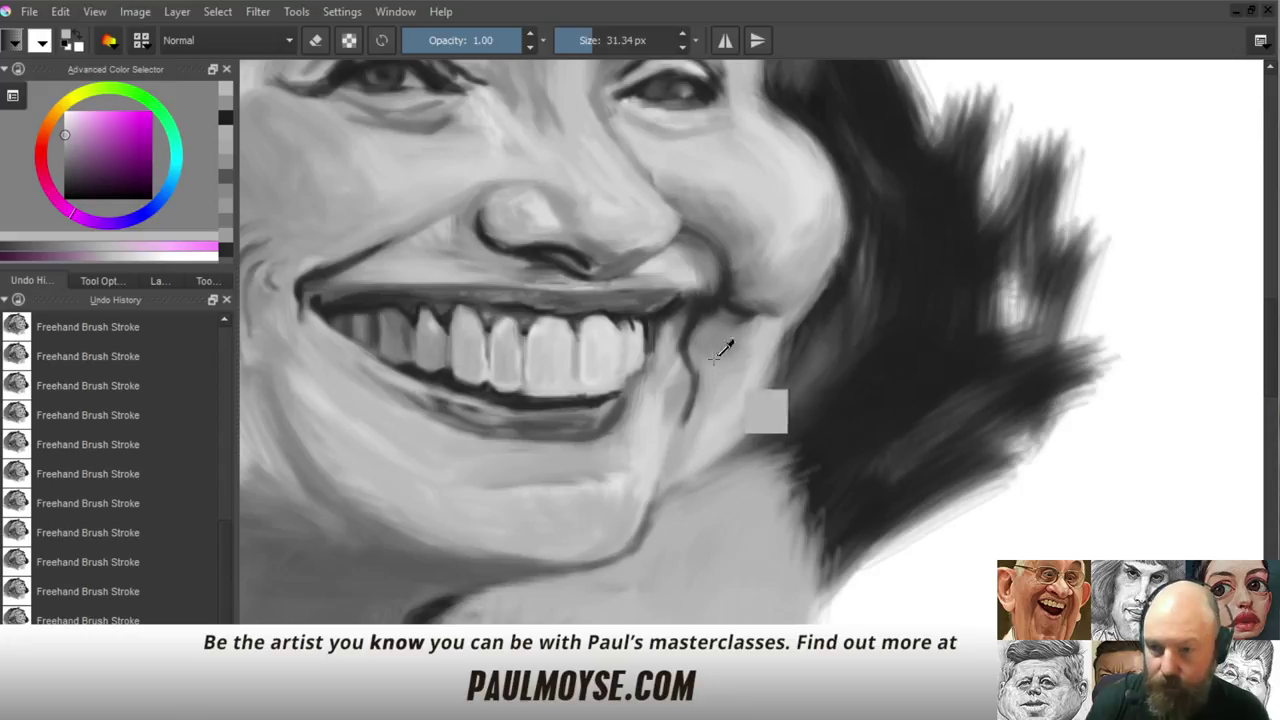
{"action": "left_click", "coordinate": [722, 346], "text": "ctrl"}
Reduce the brush to 18.77 px and define the far jawline below the cheek with dark grey sampled from the hair
{"action": "left_click_drag", "start_coordinate": [718, 397], "coordinate": [678, 473], "text": "shift"}
{"action": "left_click", "coordinate": [687, 454], "text": "ctrl"}
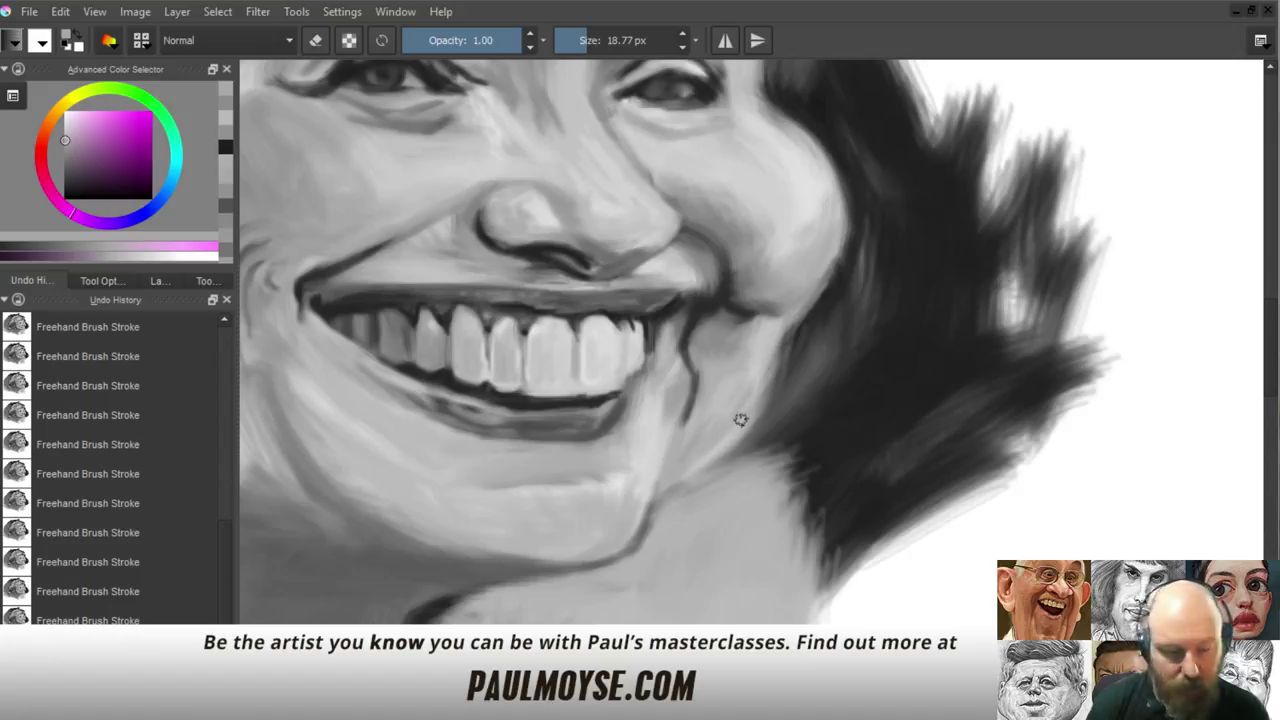
{"action": "left_click", "coordinate": [869, 396], "text": "ctrl"}
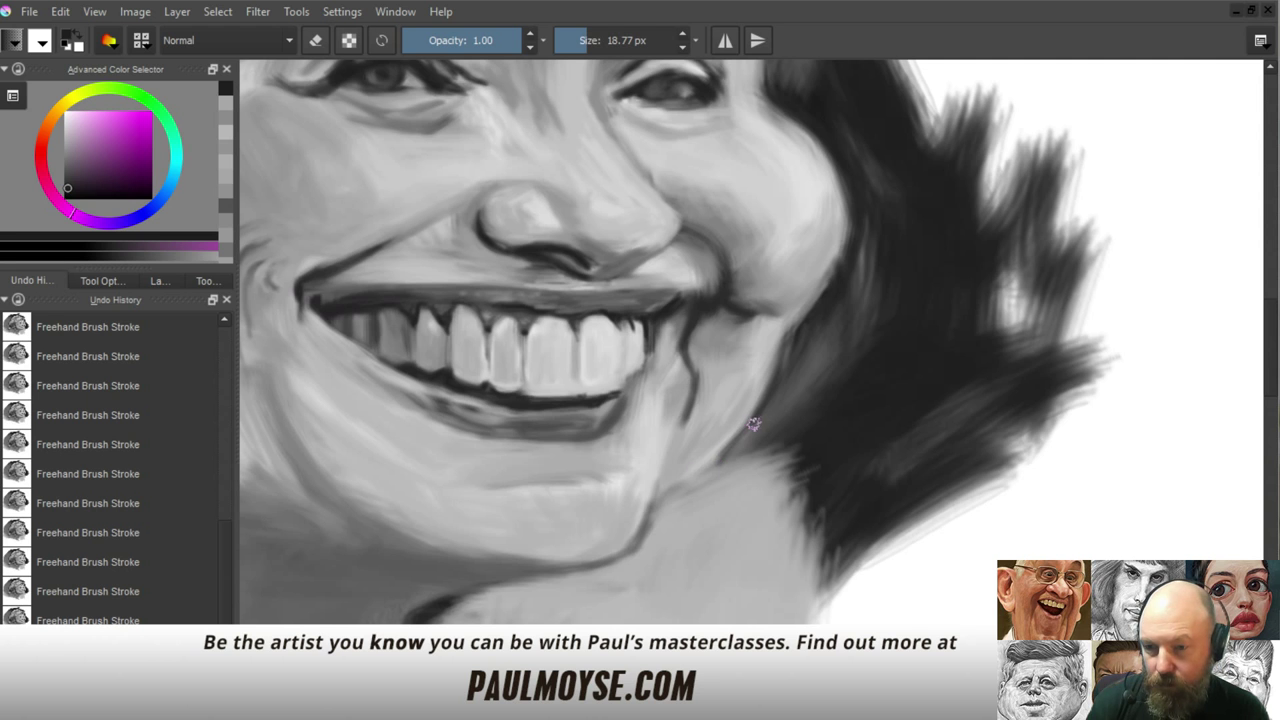
{"action": "left_click", "coordinate": [709, 467], "text": "ctrl"}
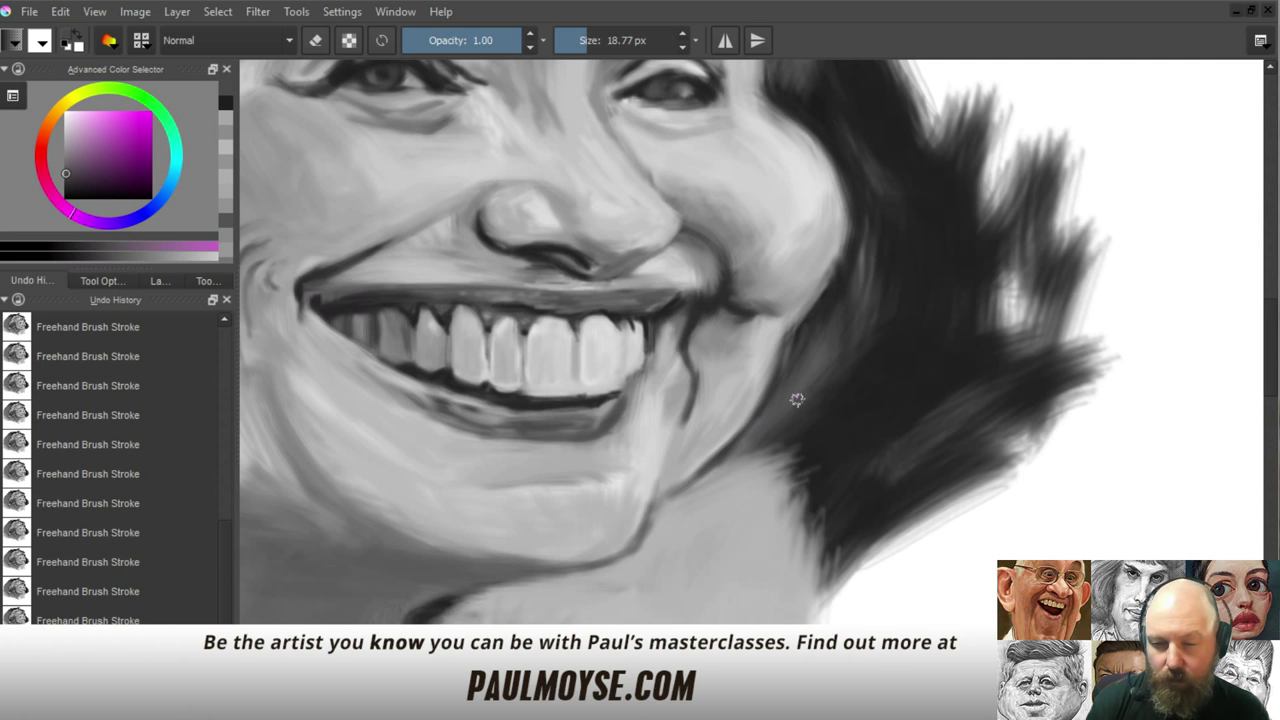
{"action": "left_click_drag", "start_coordinate": [777, 404], "coordinate": [771, 491]}
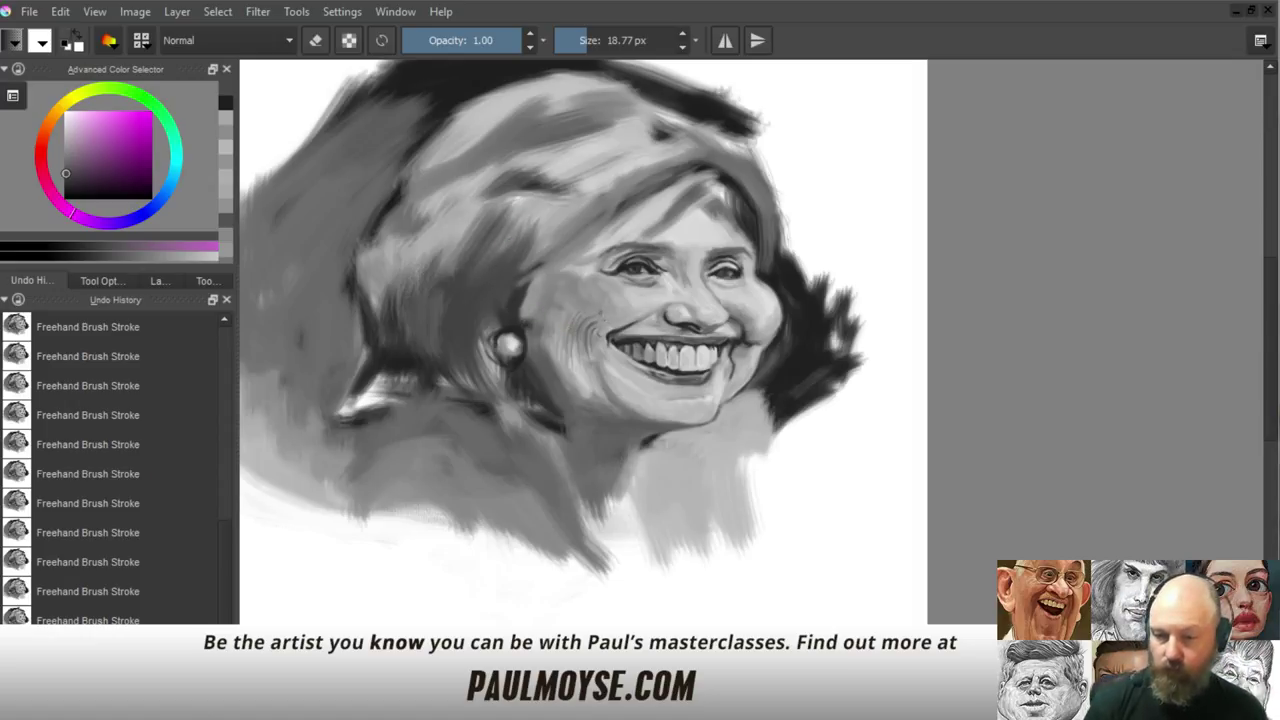
Enlarge the brush to 34.31 px and smooth the far side of the chin below the mouth corner with sampled greys
{"action": "left_click_drag", "start_coordinate": [619, 371], "coordinate": [690, 391]}
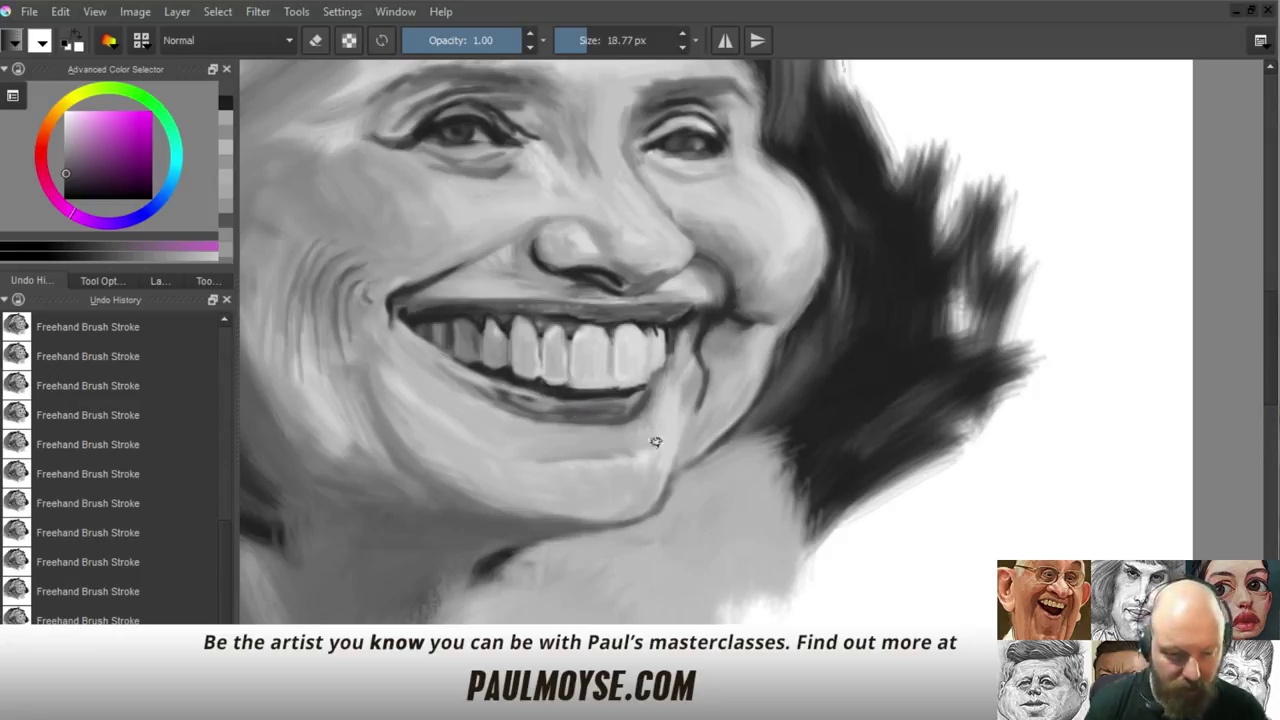
{"action": "left_click", "coordinate": [655, 441], "text": "ctrl"}
{"action": "mouse_move", "coordinate": [655, 441]}
{"action": "left_mouse_down"}
{"action": "mouse_move", "coordinate": [666, 384]}
{"action": "mouse_move", "coordinate": [654, 443]}
{"action": "mouse_move", "coordinate": [668, 410]}
{"action": "left_mouse_up"}
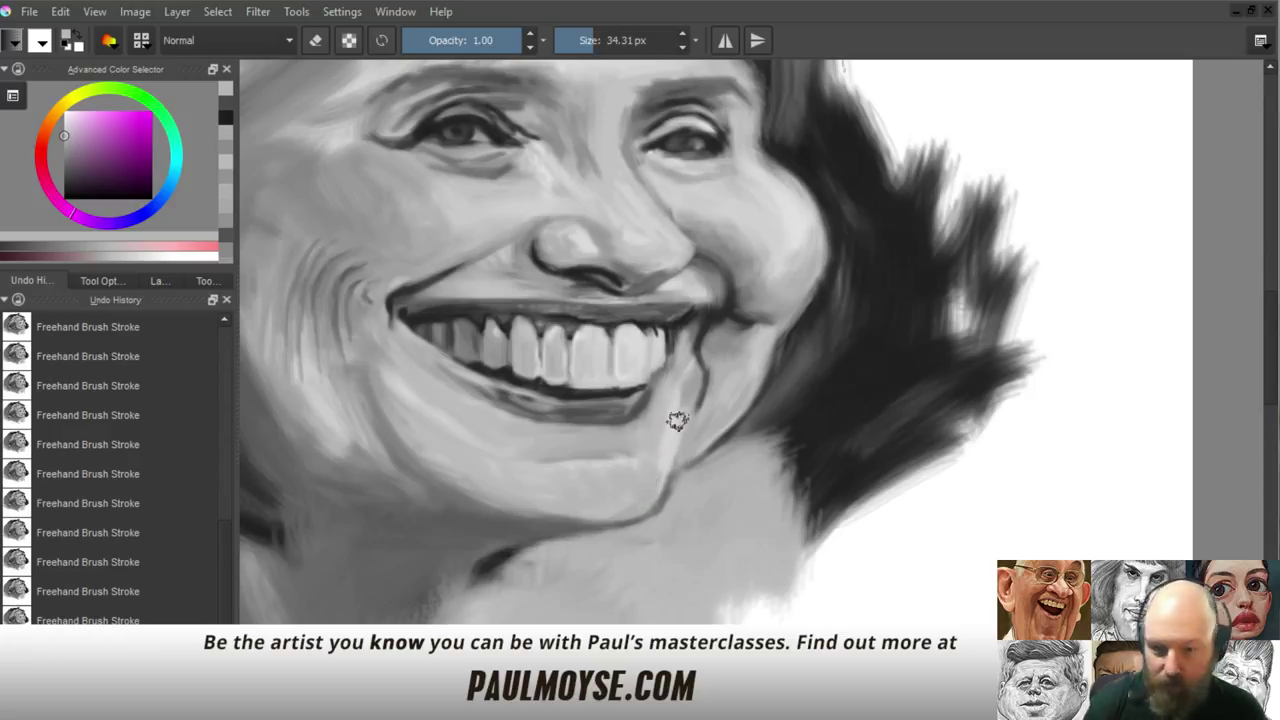
{"action": "left_click", "coordinate": [665, 437], "text": "ctrl"}
{"action": "left_click", "coordinate": [687, 388], "text": "ctrl"}
{"action": "mouse_move", "coordinate": [660, 483]}
{"action": "left_mouse_down"}
{"action": "mouse_move", "coordinate": [692, 409]}
{"action": "mouse_move", "coordinate": [686, 392]}
{"action": "mouse_move", "coordinate": [649, 456]}
{"action": "left_mouse_up"}
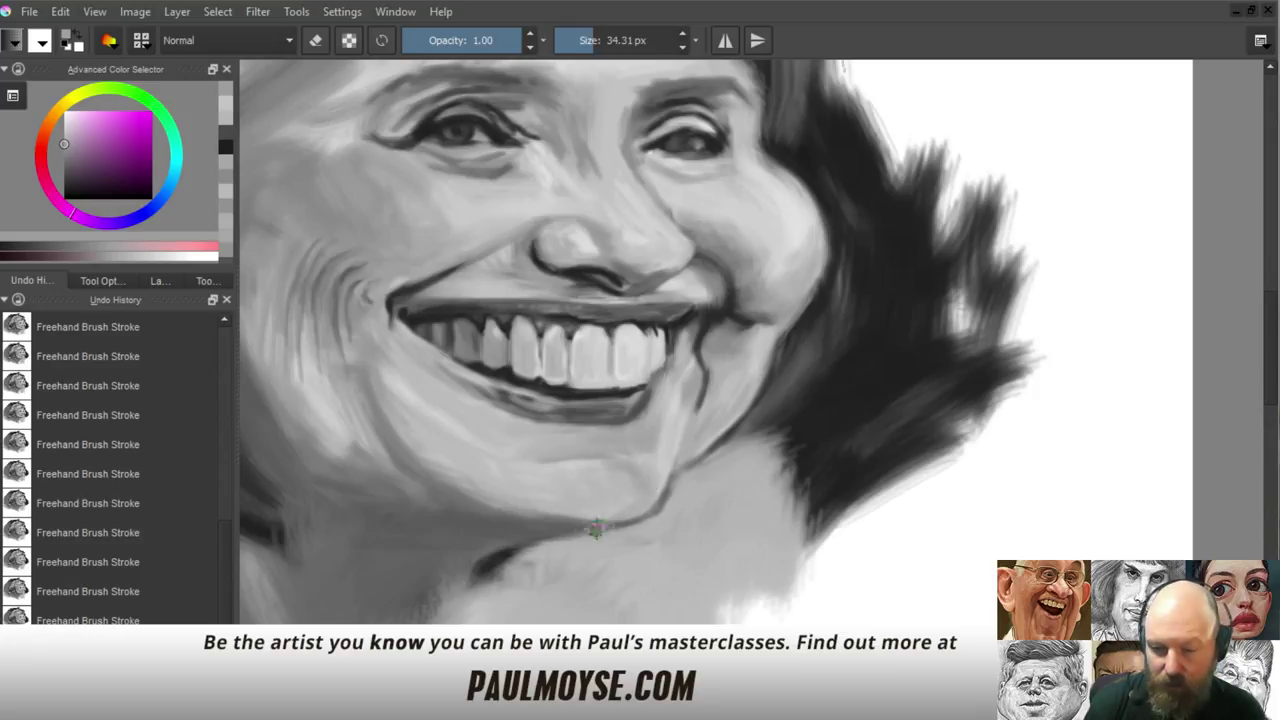
Blend greys sampled from the chin along its lower edge and toward the near jaw
{"action": "left_click", "coordinate": [616, 505], "text": "ctrl"}
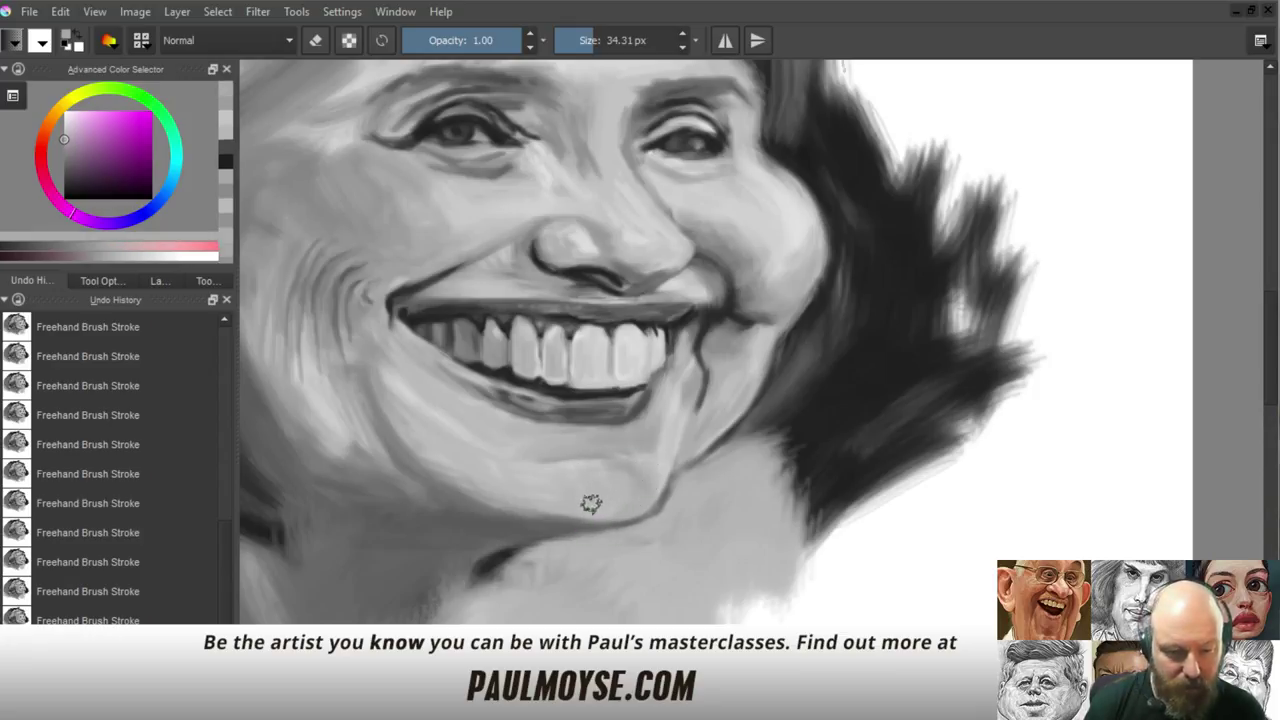
{"action": "left_click", "coordinate": [545, 505], "text": "ctrl"}
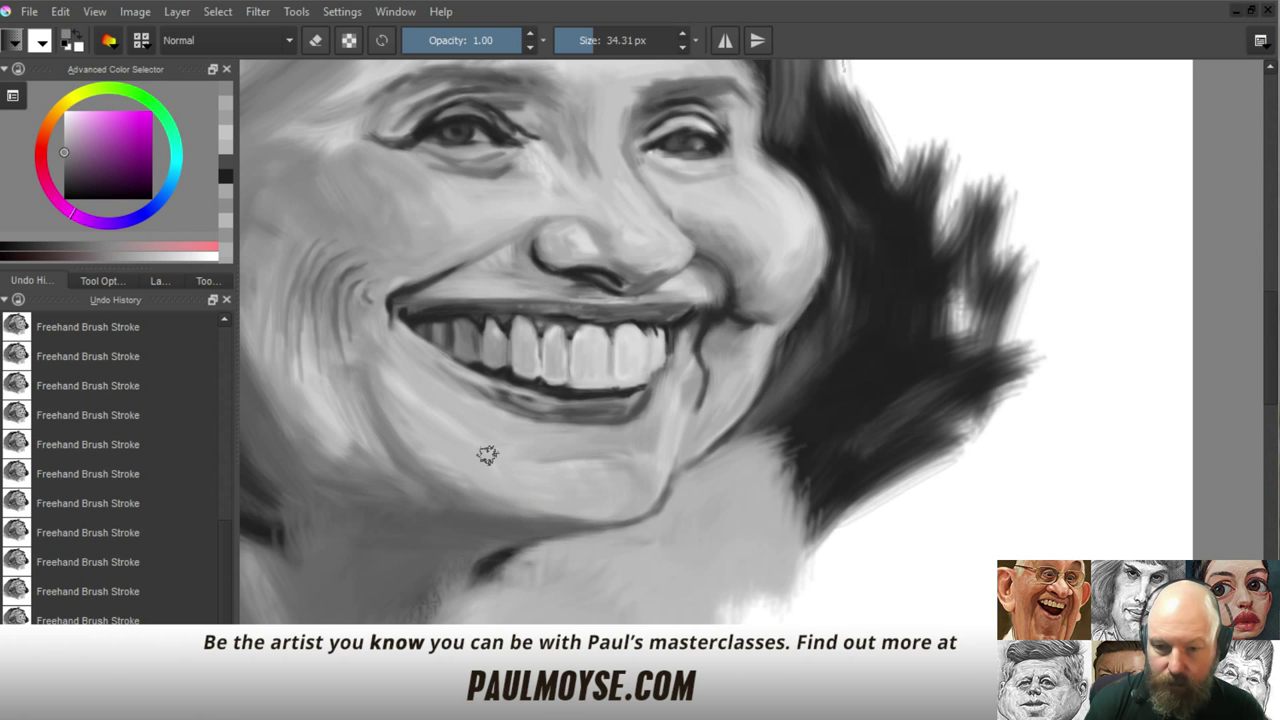
{"action": "left_click_drag", "start_coordinate": [520, 476], "coordinate": [520, 474]}
Reduce the brush to 16.75 px and darken the curved crease between the near cheek and the chin
{"action": "mouse_move", "coordinate": [556, 422]}
{"action": "left_mouse_down"}
{"action": "mouse_move", "coordinate": [632, 394]}
{"action": "mouse_move", "coordinate": [552, 422]}
{"action": "left_mouse_up"}
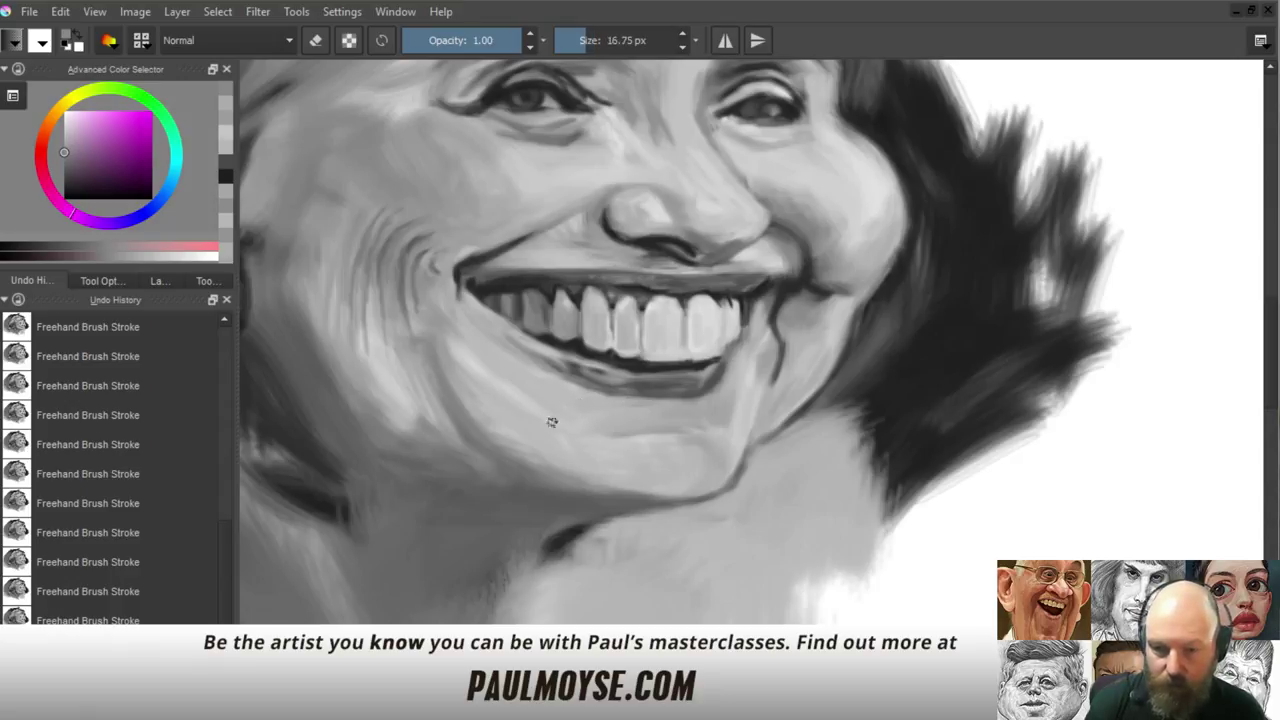
{"action": "left_click_drag", "start_coordinate": [503, 462], "coordinate": [350, 450]}
{"action": "left_click_drag", "start_coordinate": [446, 398], "coordinate": [471, 428]}
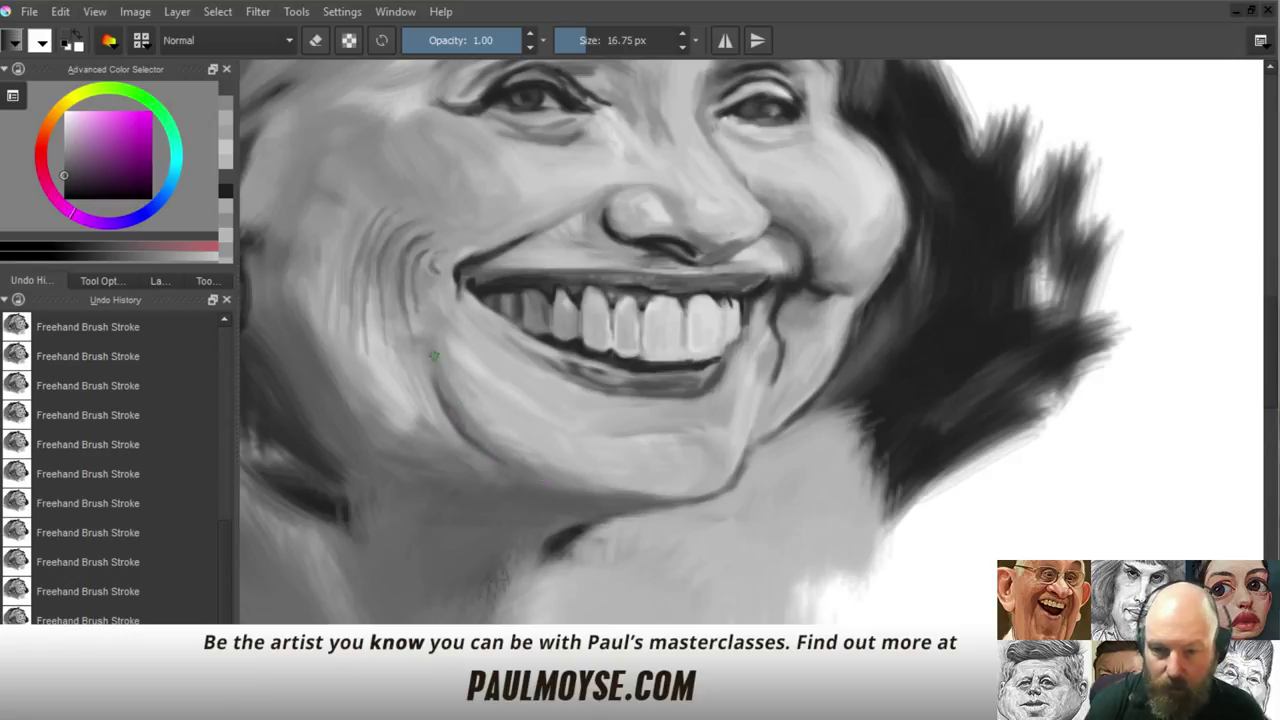
{"action": "left_click_drag", "start_coordinate": [430, 344], "coordinate": [459, 414]}
Soften the inner edge of the near cheek-to-chin crease with mid and light greys sampled around it
{"action": "left_click", "coordinate": [458, 420], "text": "ctrl"}
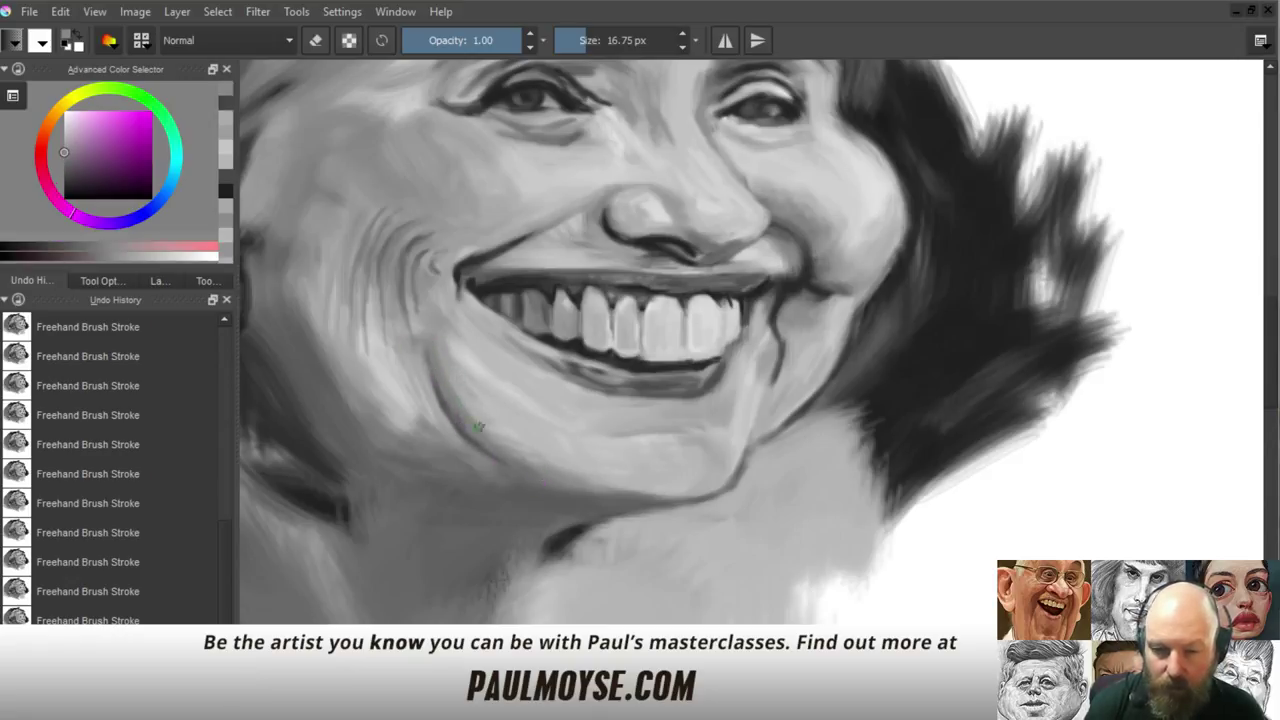
{"action": "left_click", "coordinate": [445, 354], "text": "ctrl"}
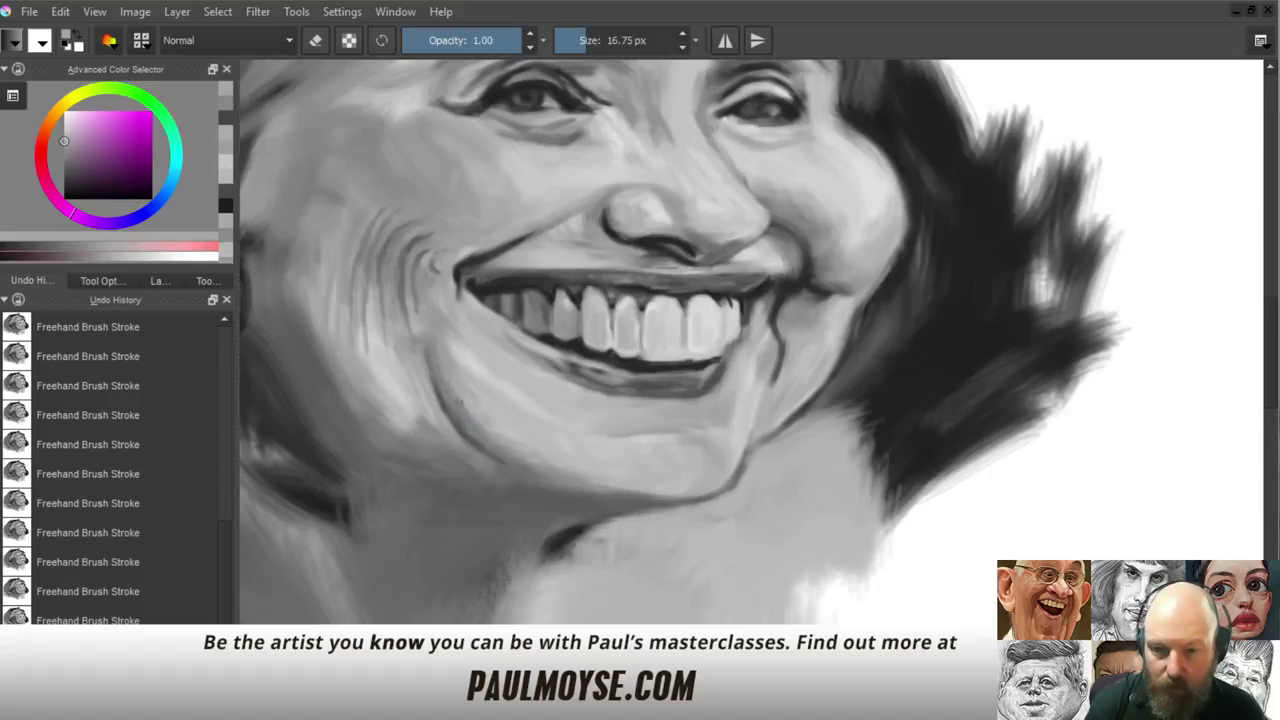
{"action": "left_click", "coordinate": [442, 370], "text": "ctrl"}
{"action": "left_click", "coordinate": [469, 411], "text": "ctrl"}
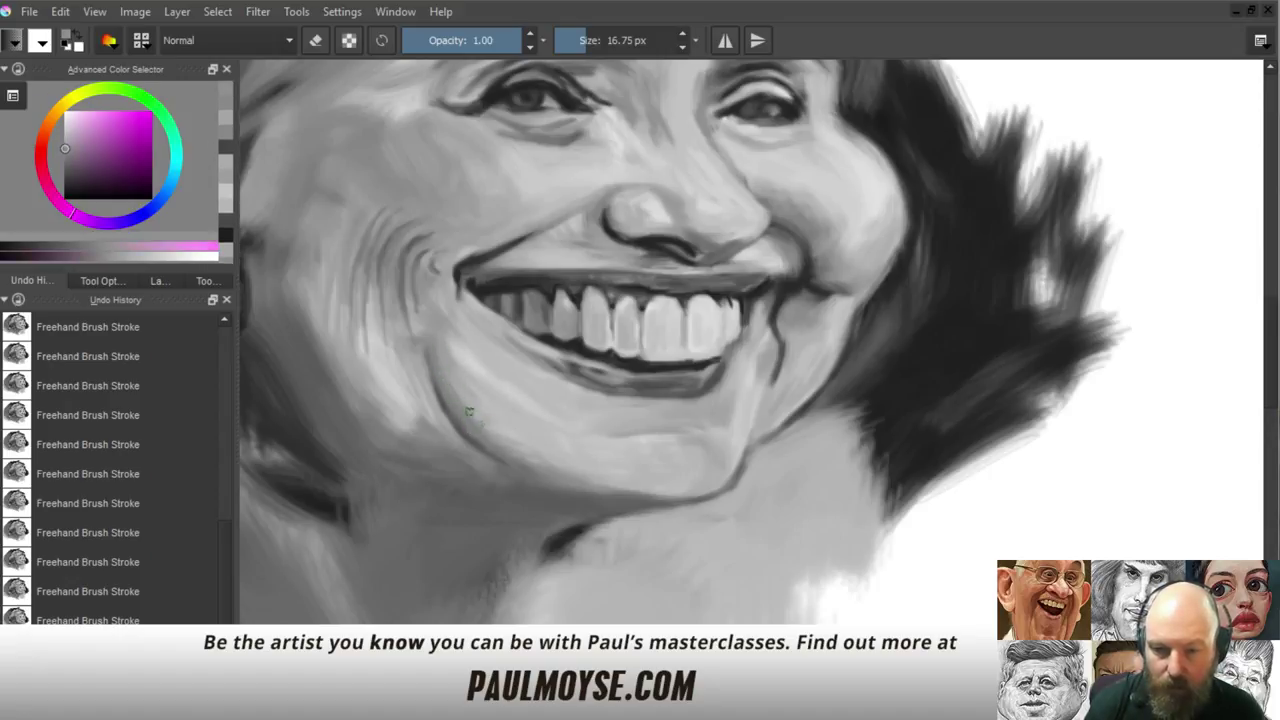
{"action": "left_click", "coordinate": [504, 441], "text": "ctrl"}
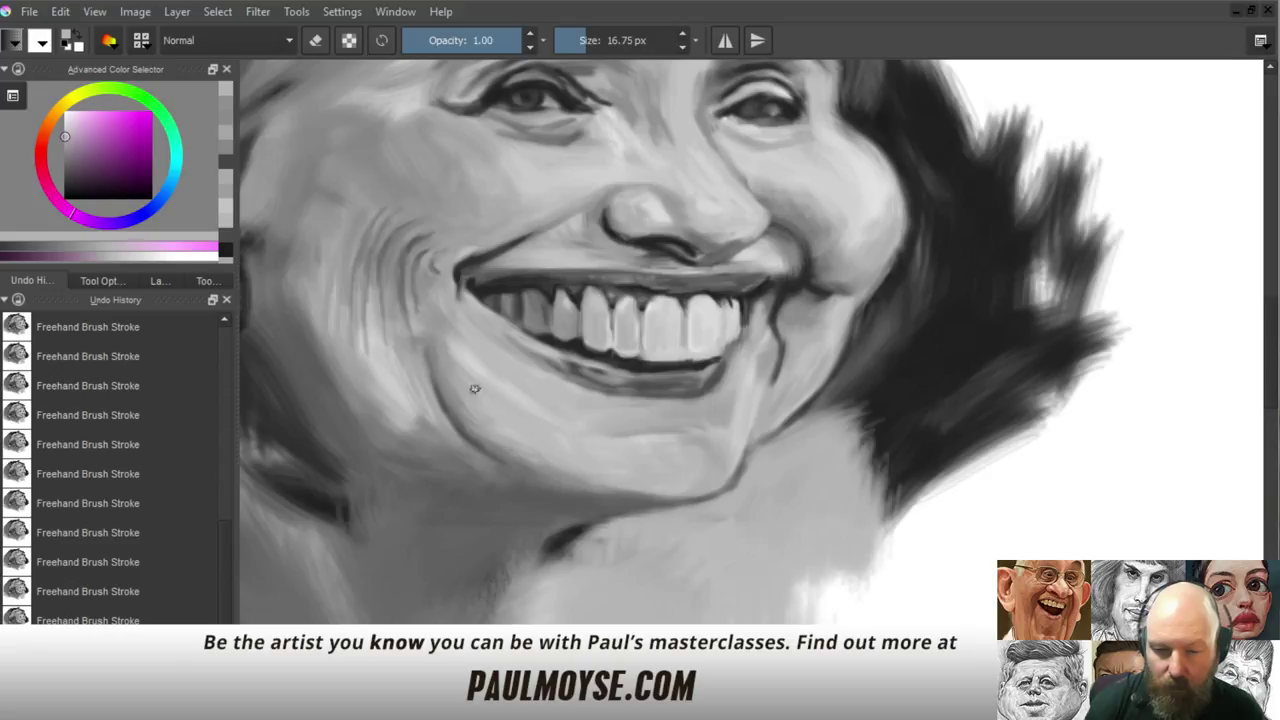
{"action": "left_click", "coordinate": [480, 418], "text": "ctrl"}
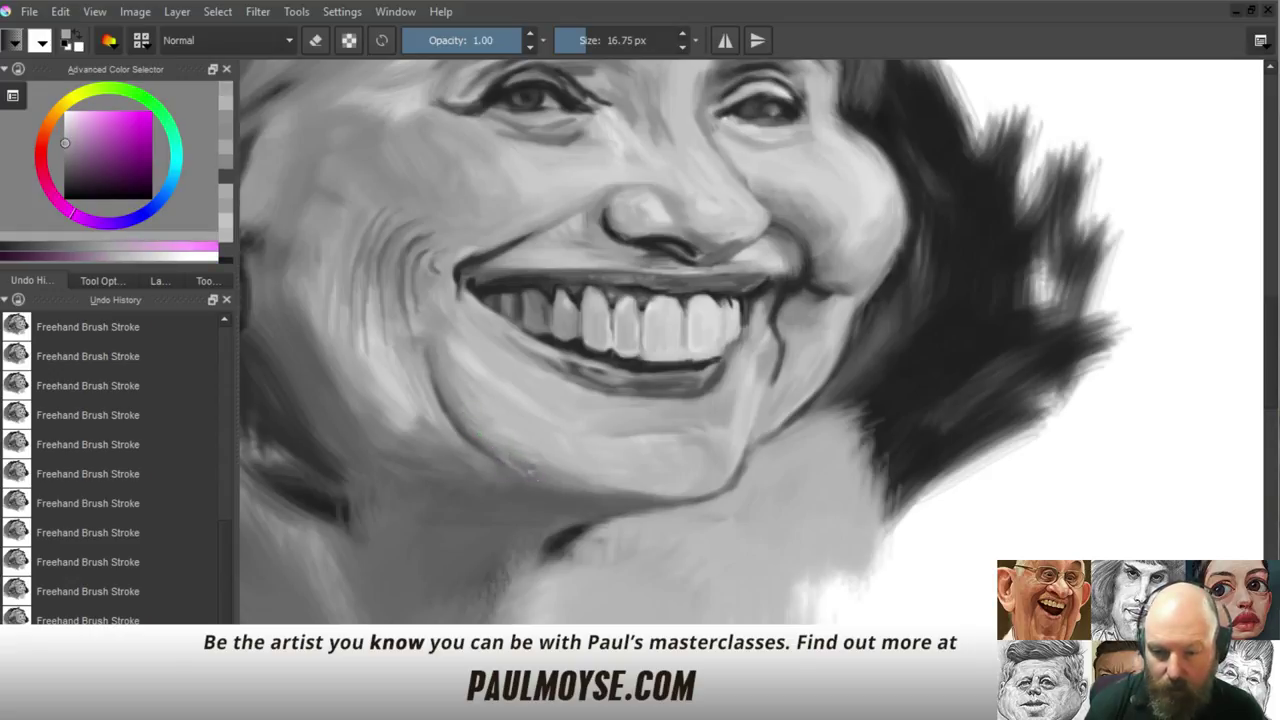
Extend the near cheek-to-chin crease down into the chin's lower contour with sampled darker greys
{"action": "left_click", "coordinate": [531, 471], "text": "ctrl"}
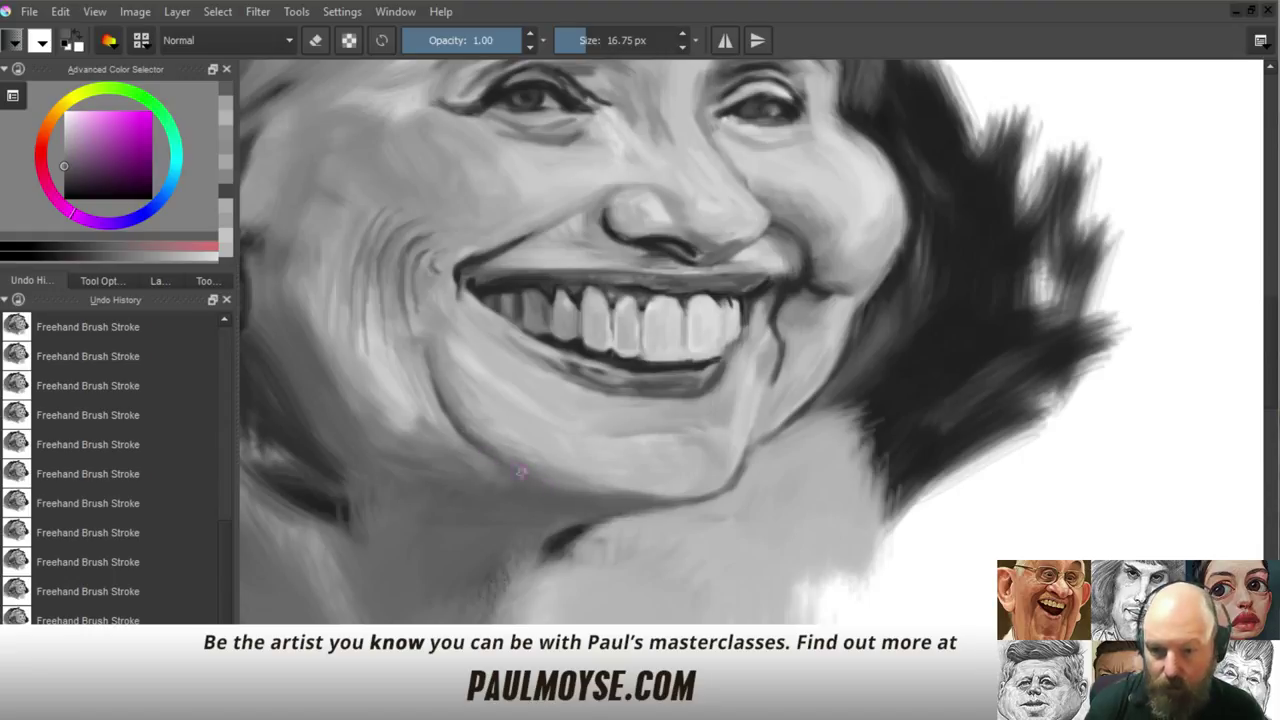
{"action": "left_click", "coordinate": [466, 425], "text": "ctrl"}
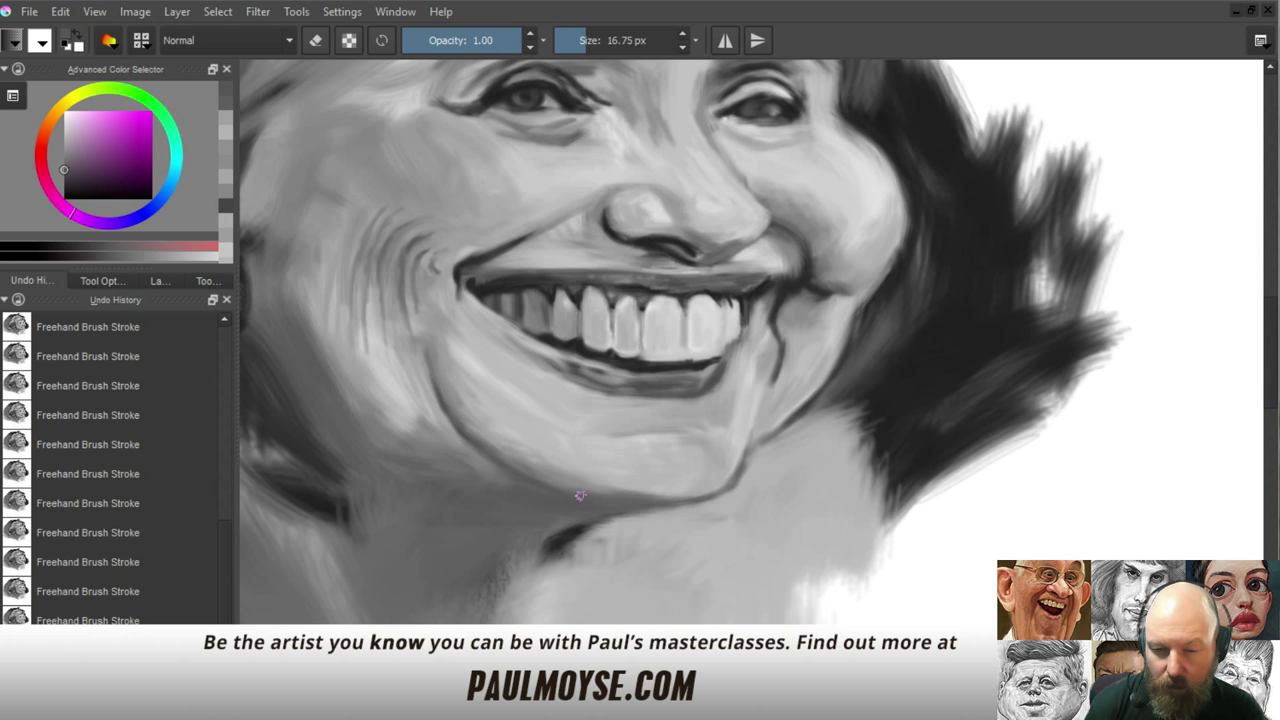
{"action": "left_click_drag", "start_coordinate": [667, 441], "coordinate": [710, 431]}
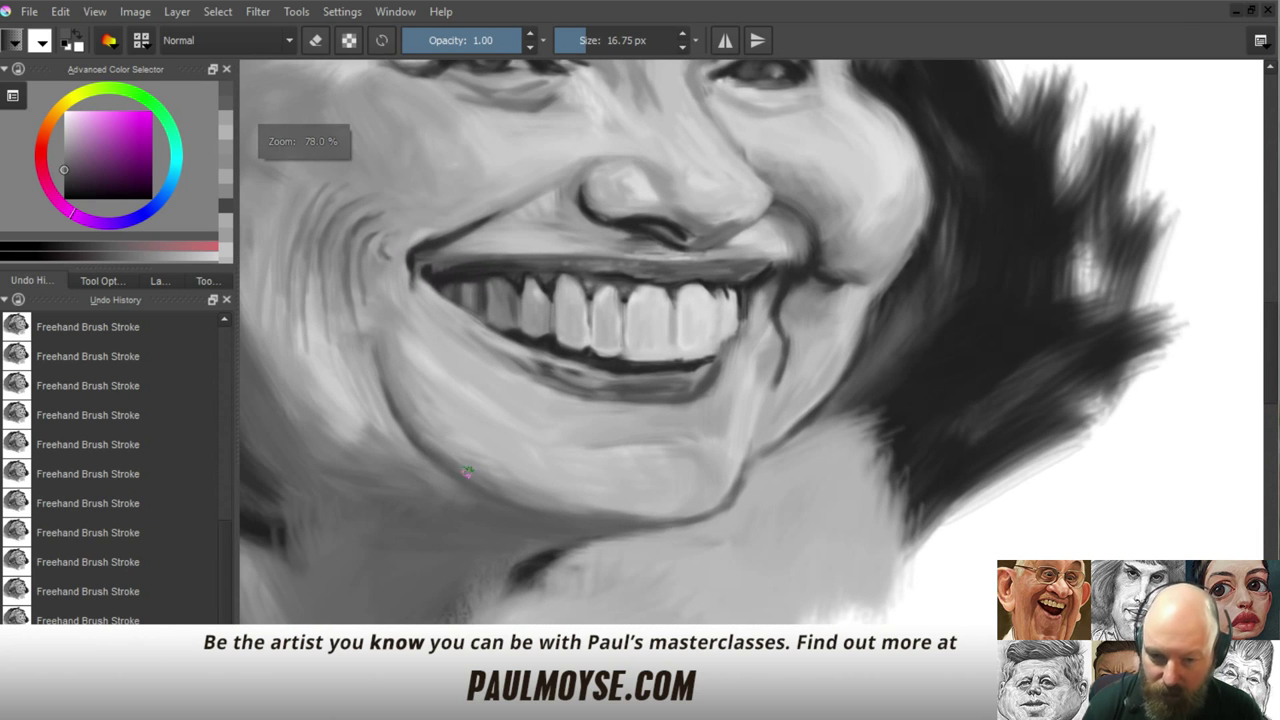
Refine the upper part of the near cheek-to-chin crease with greys sampled from the crease and the jaw shadow
{"action": "left_click", "coordinate": [403, 410], "text": "ctrl"}
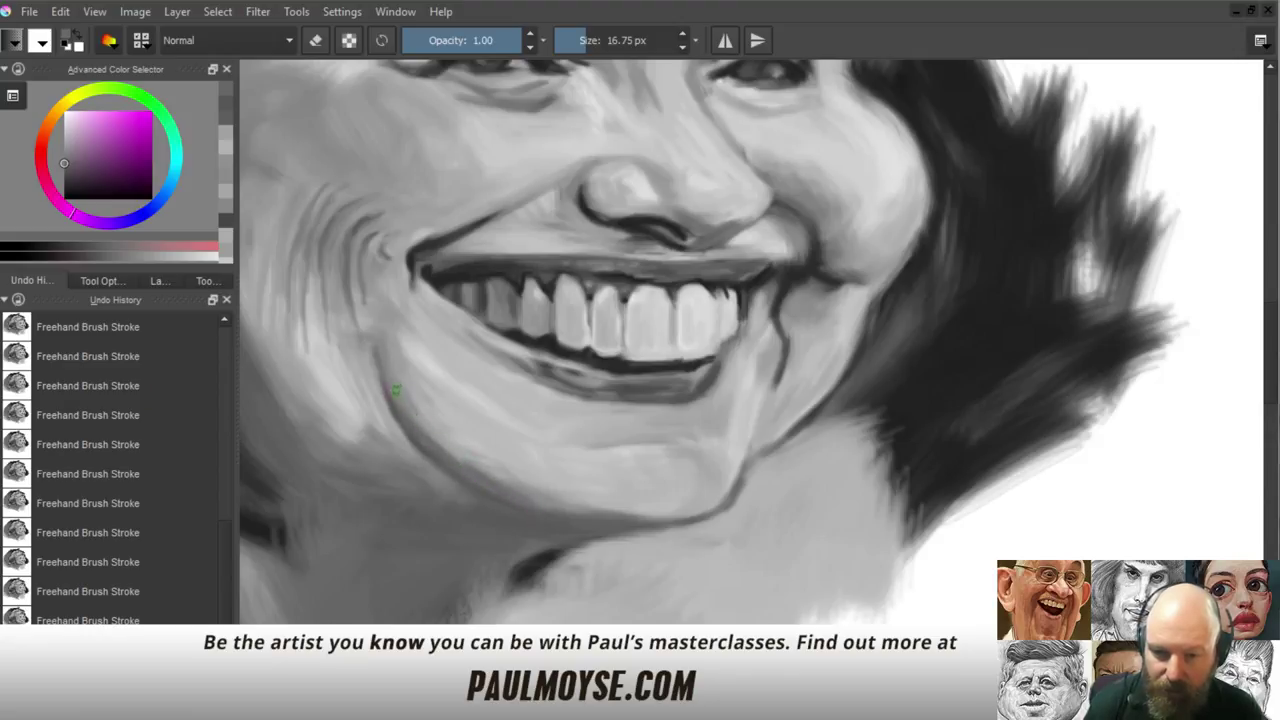
{"action": "left_click", "coordinate": [390, 406], "text": "ctrl"}
{"action": "left_click", "coordinate": [389, 403], "text": "ctrl"}
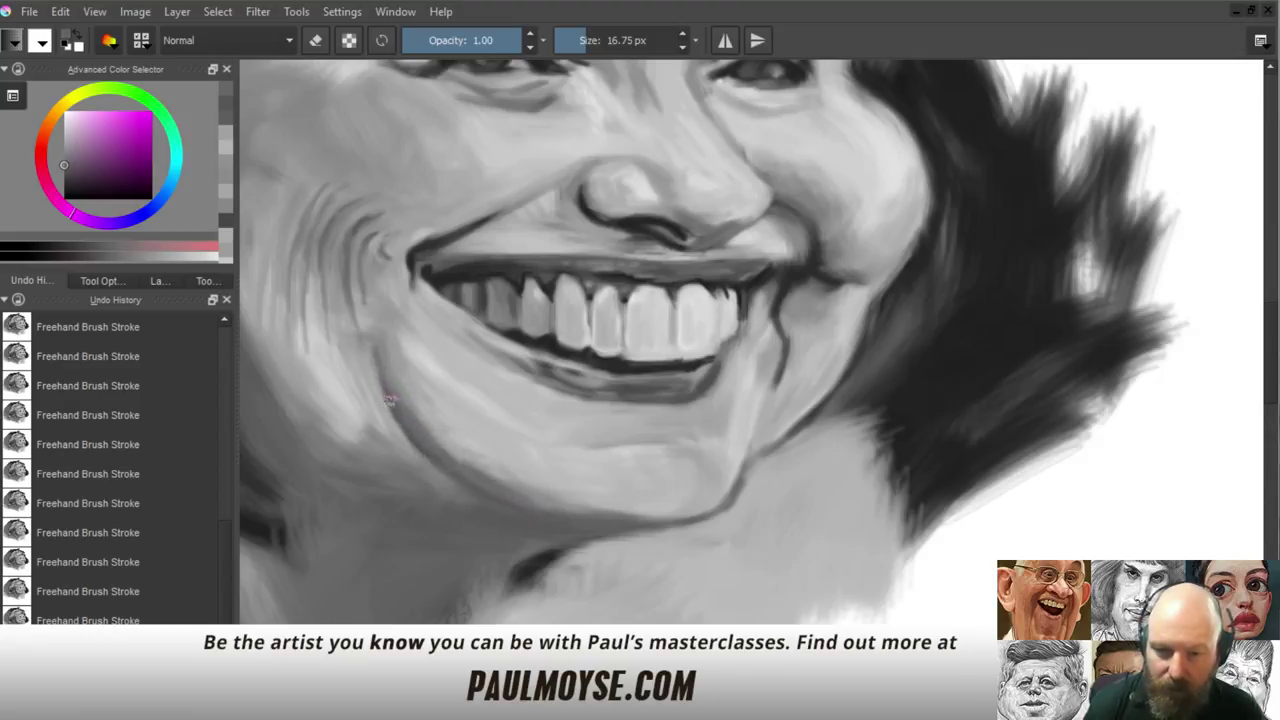
{"action": "left_click_drag", "start_coordinate": [396, 408], "coordinate": [386, 383]}
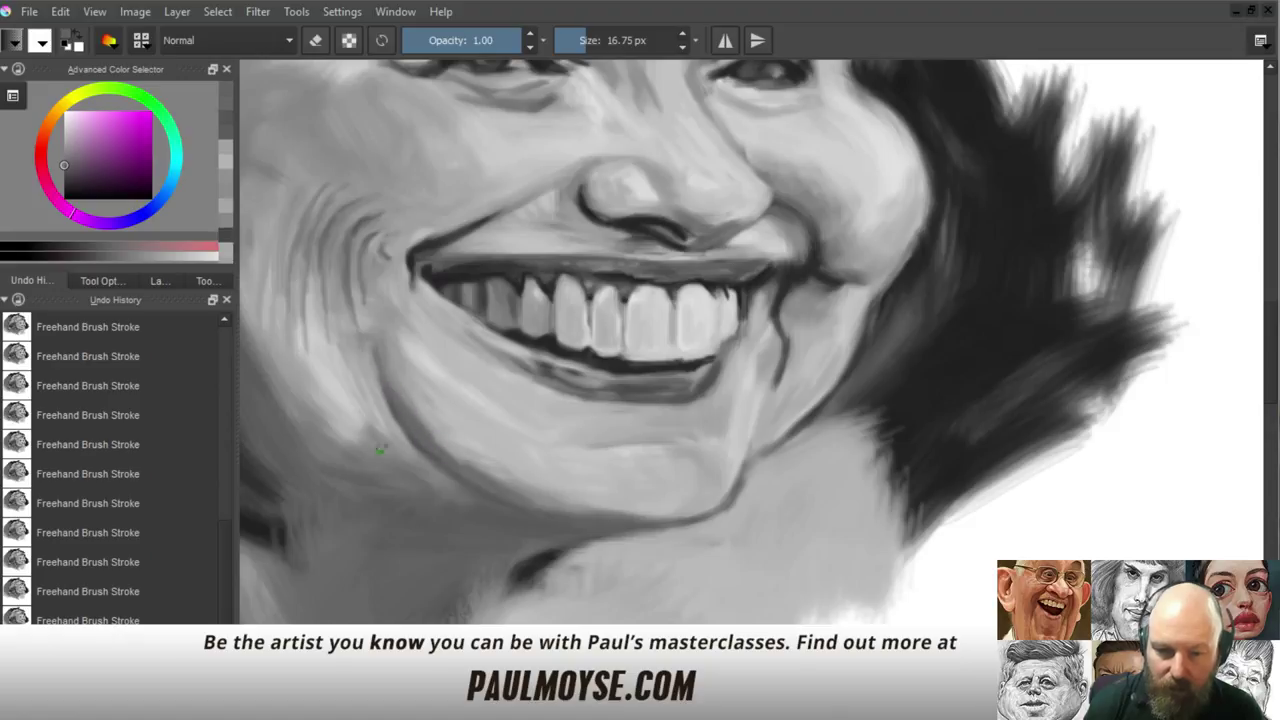
{"action": "left_click", "coordinate": [266, 458], "text": "ctrl"}
{"action": "left_click_drag", "start_coordinate": [394, 399], "coordinate": [394, 380]}
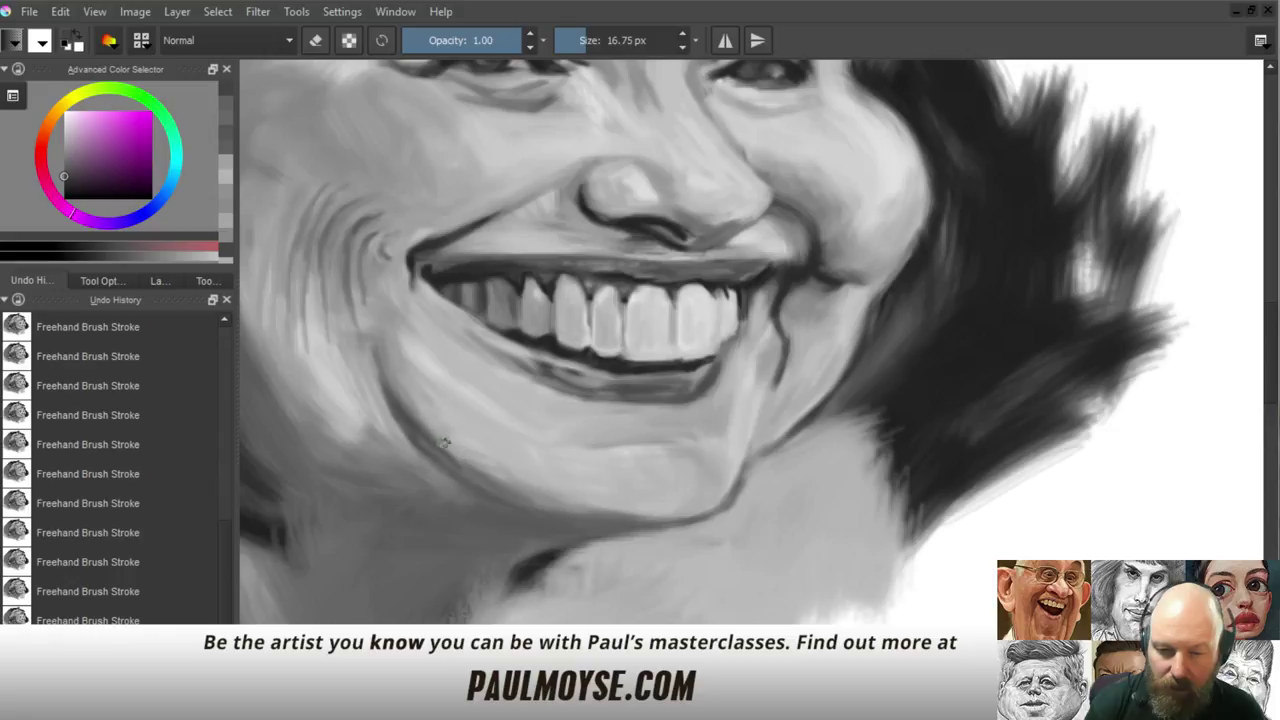
Blend the lower part of the near cheek-to-chin crease into the jaw shadow and cheek using sampled greys
{"action": "left_click", "coordinate": [492, 487], "text": "ctrl"}
{"action": "left_click", "coordinate": [503, 491], "text": "ctrl"}
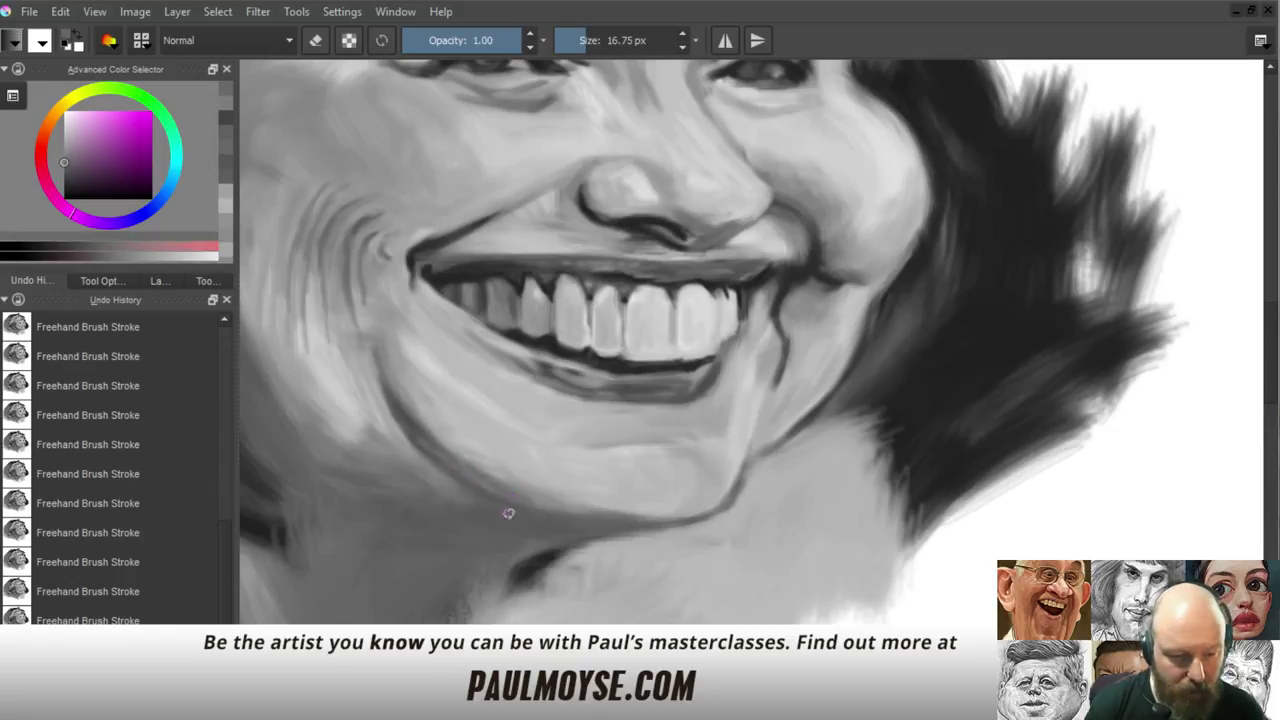
{"action": "left_click", "coordinate": [402, 412], "text": "ctrl"}
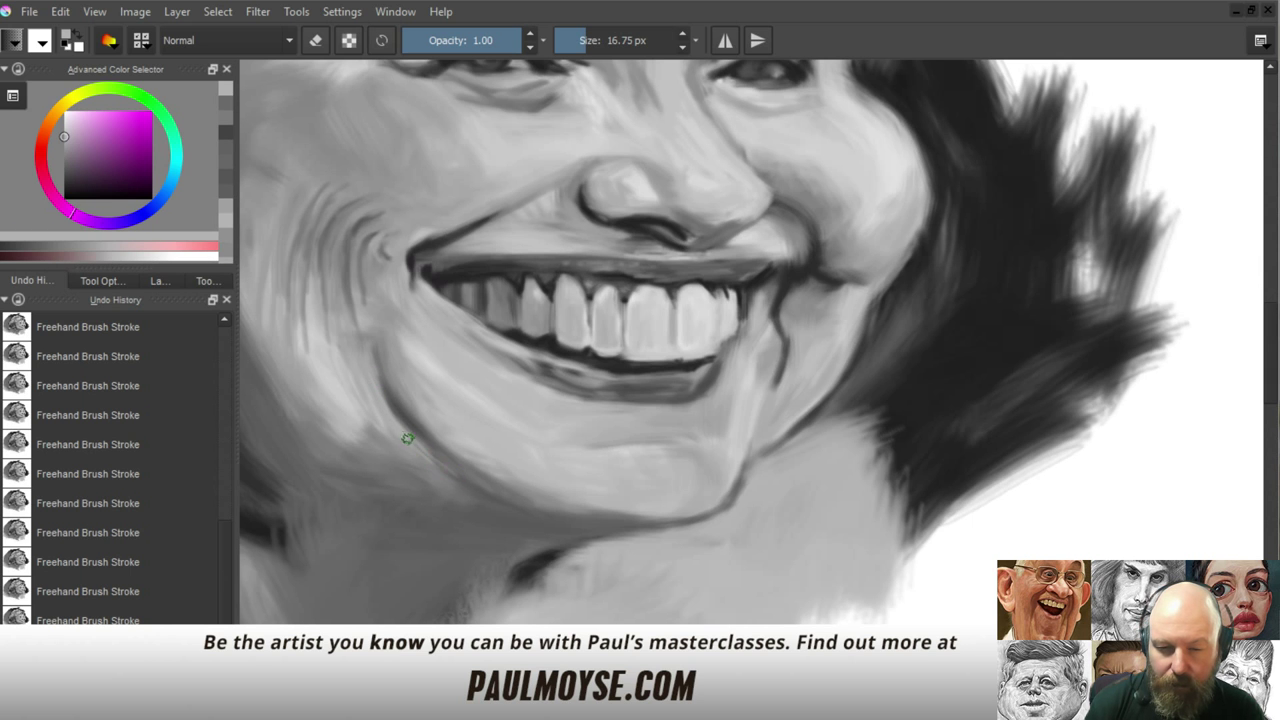
{"action": "left_click_drag", "start_coordinate": [534, 393], "coordinate": [580, 506]}
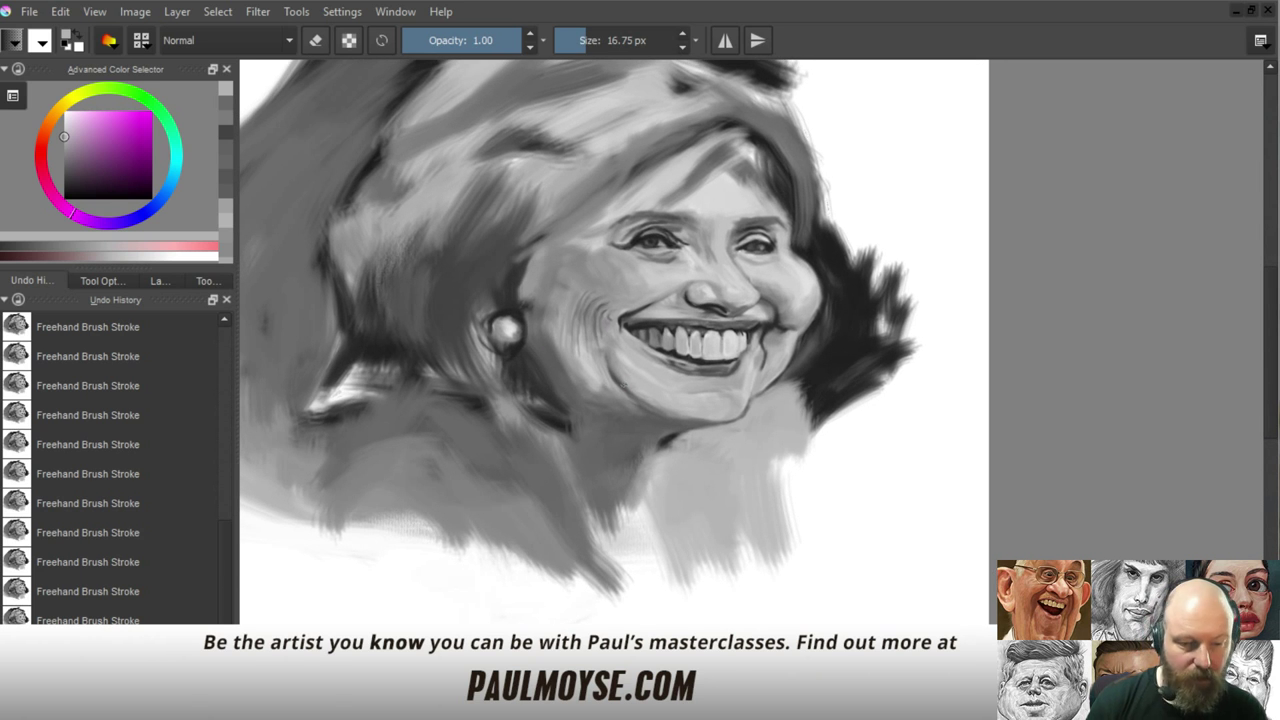
Soften the near side of the chin's lower contour with mid greys sampled from the crease, chin and neck shadow
{"action": "left_click_drag", "start_coordinate": [666, 370], "coordinate": [751, 262]}
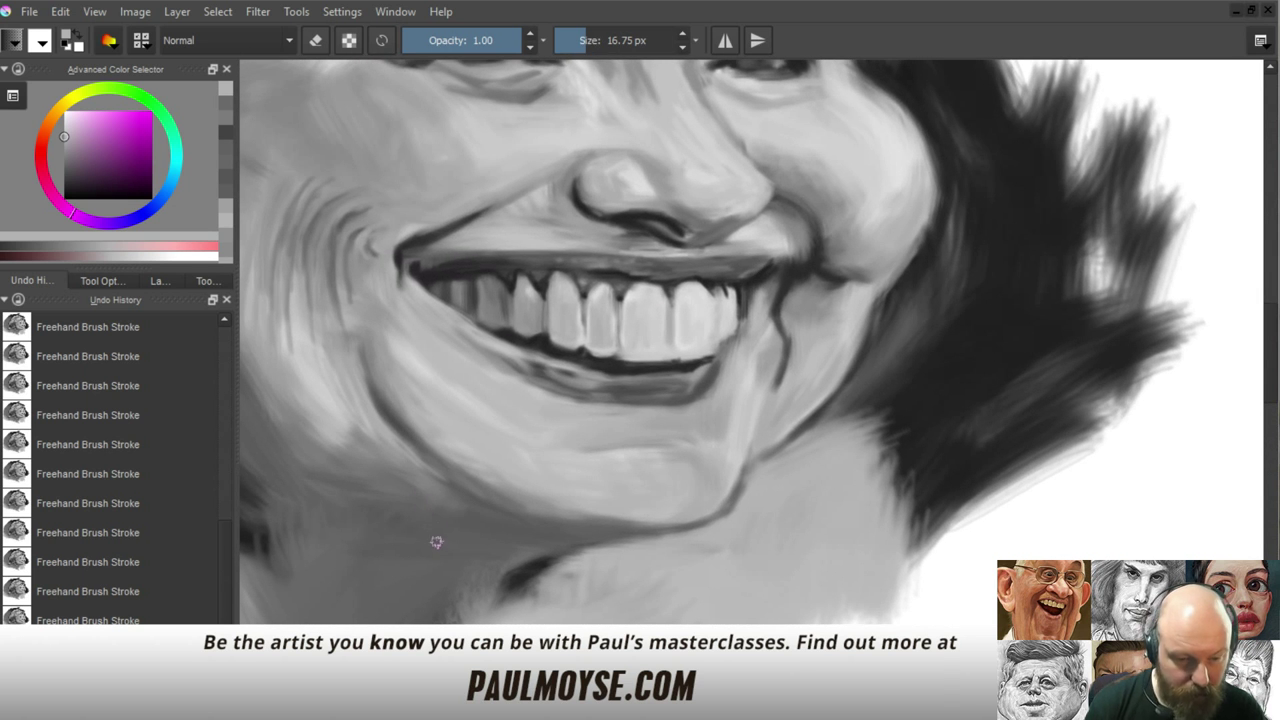
{"action": "left_click", "coordinate": [468, 472], "text": "ctrl"}
{"action": "left_click", "coordinate": [413, 440], "text": "ctrl"}
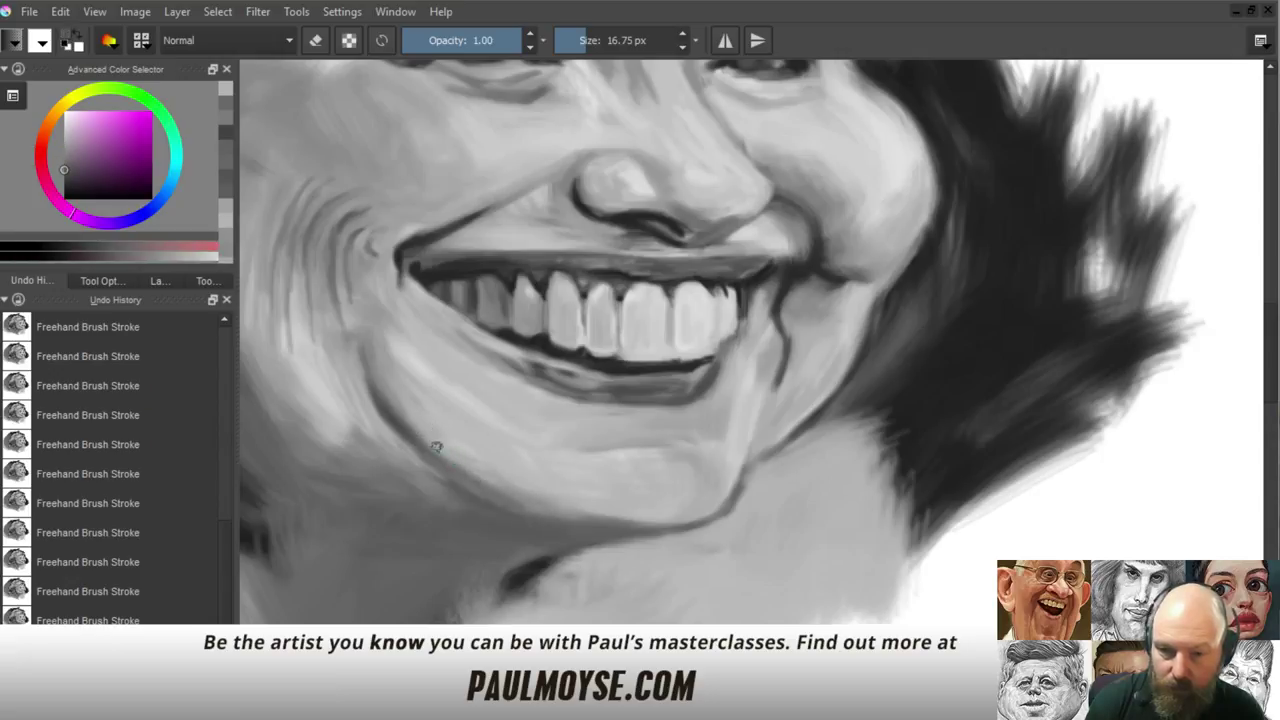
{"action": "left_click", "coordinate": [517, 493], "text": "ctrl"}
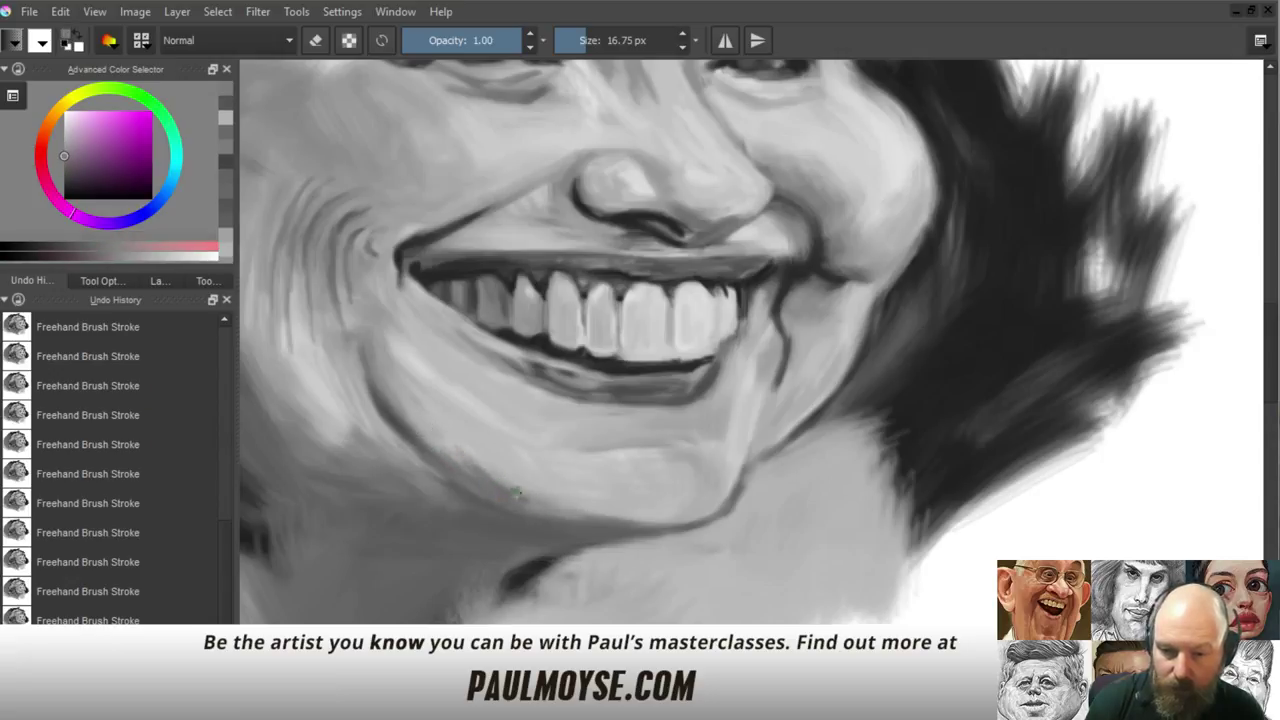
{"action": "left_click", "coordinate": [566, 508], "text": "ctrl"}
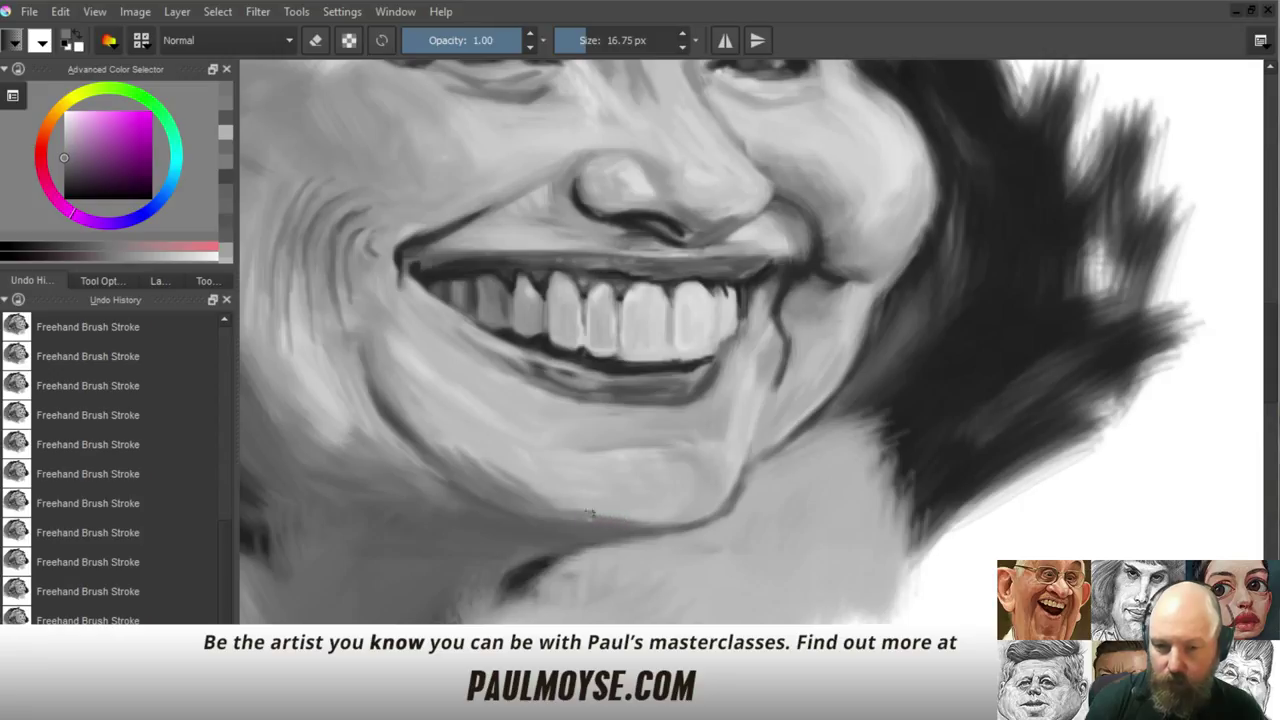
{"action": "left_click", "coordinate": [530, 541], "text": "ctrl"}
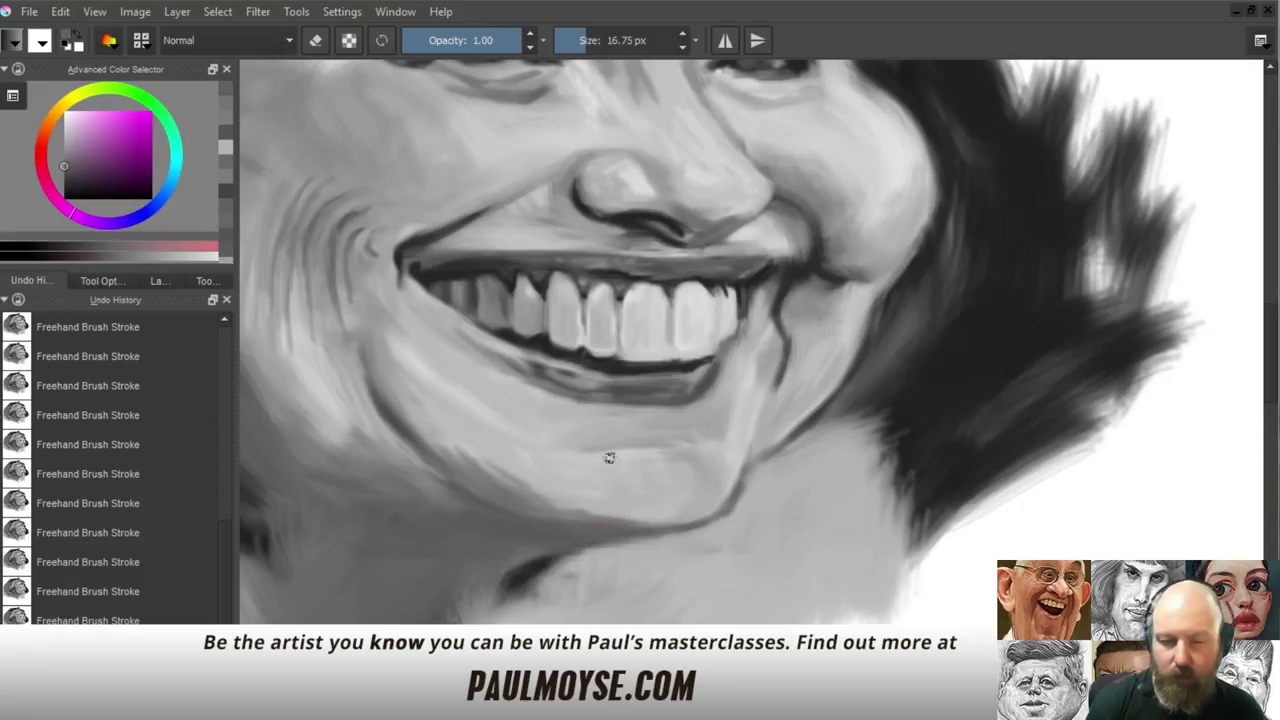
Enlarge the brush to 29.87 px and smooth the chin's shading down to its lower edge with sampled light and mid greys
{"action": "left_click_drag", "start_coordinate": [589, 491], "coordinate": [604, 491]}
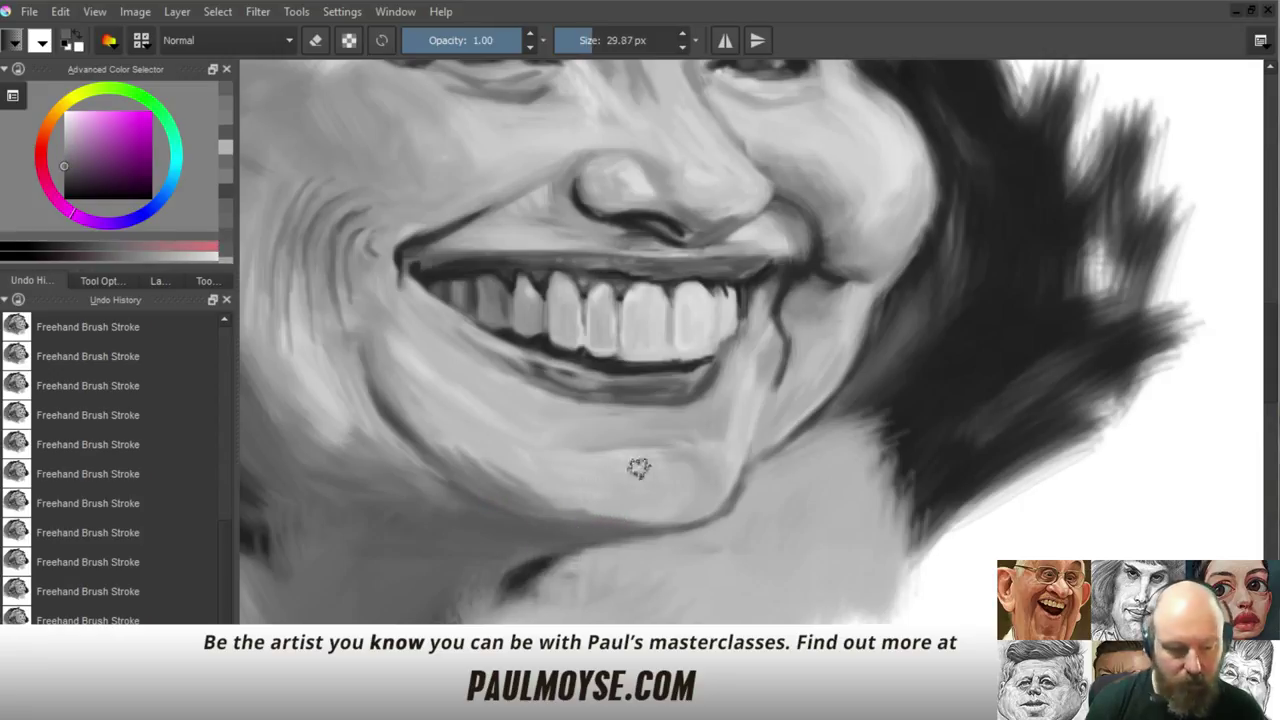
{"action": "left_click", "coordinate": [543, 487], "text": "ctrl"}
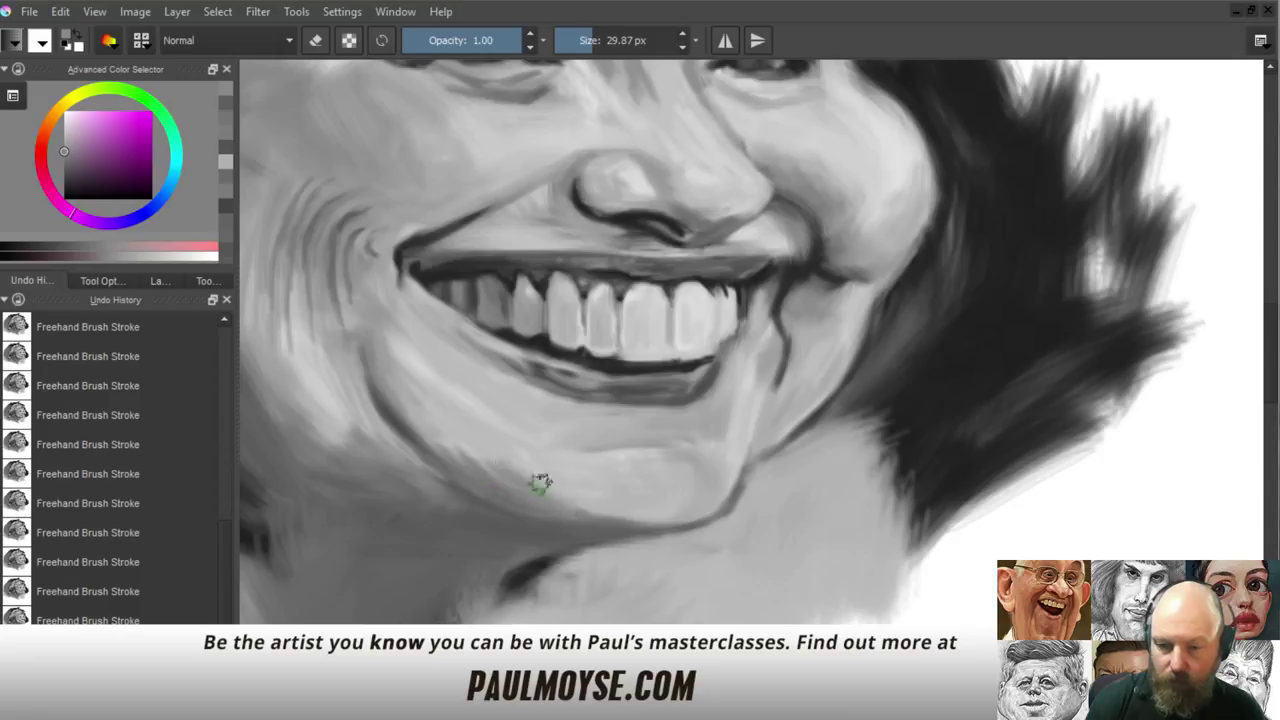
{"action": "left_click", "coordinate": [540, 483], "text": "ctrl"}
{"action": "mouse_move", "coordinate": [508, 460]}
{"action": "left_mouse_down"}
{"action": "mouse_move", "coordinate": [472, 455]}
{"action": "mouse_move", "coordinate": [609, 506]}
{"action": "left_mouse_up"}
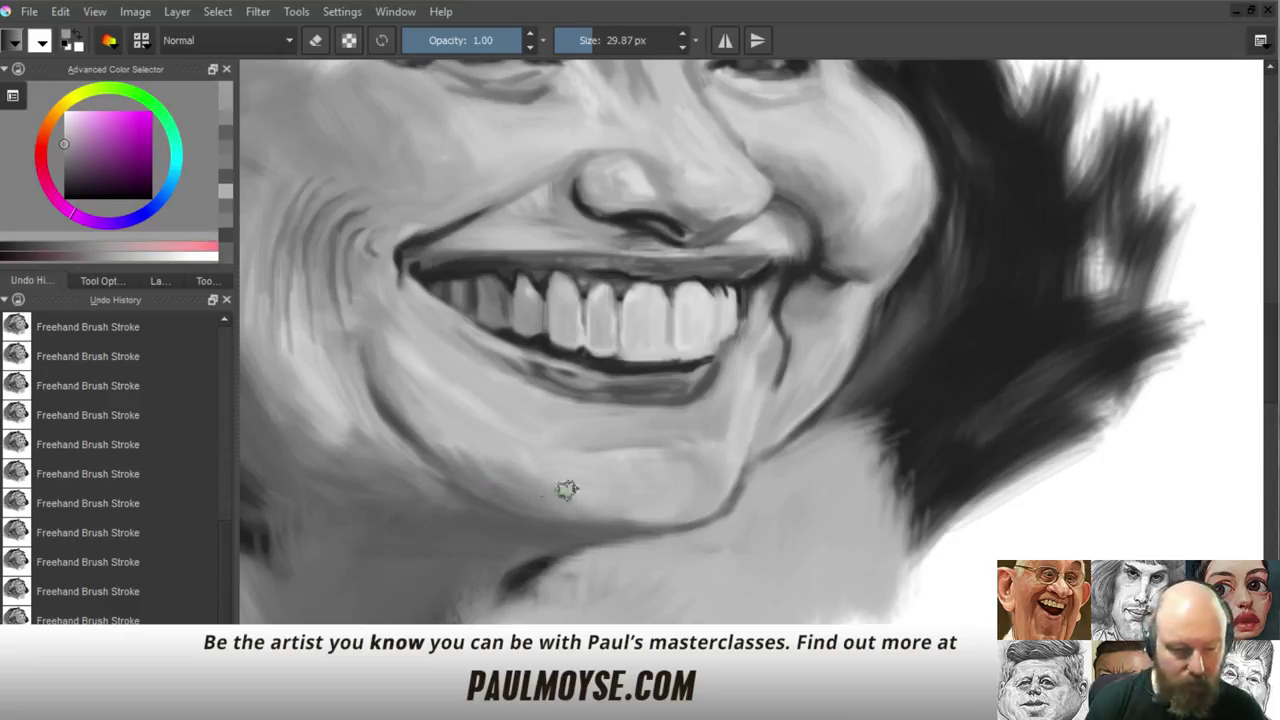
{"action": "left_click", "coordinate": [559, 473], "text": "ctrl"}
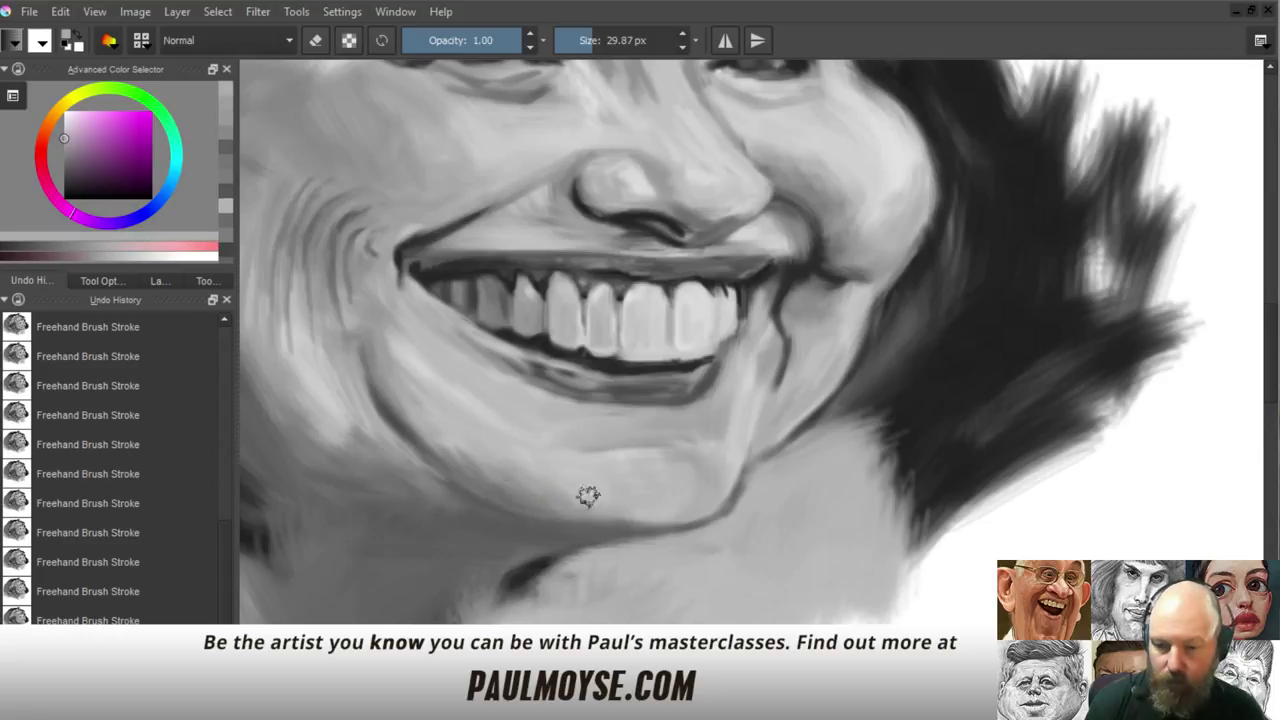
{"action": "left_click", "coordinate": [614, 510], "text": "ctrl"}
{"action": "mouse_move", "coordinate": [628, 512]}
{"action": "left_mouse_down"}
{"action": "mouse_move", "coordinate": [663, 521]}
{"action": "mouse_move", "coordinate": [608, 519]}
{"action": "mouse_move", "coordinate": [697, 508]}
{"action": "left_mouse_up"}
{"action": "left_click", "coordinate": [642, 523], "text": "ctrl"}
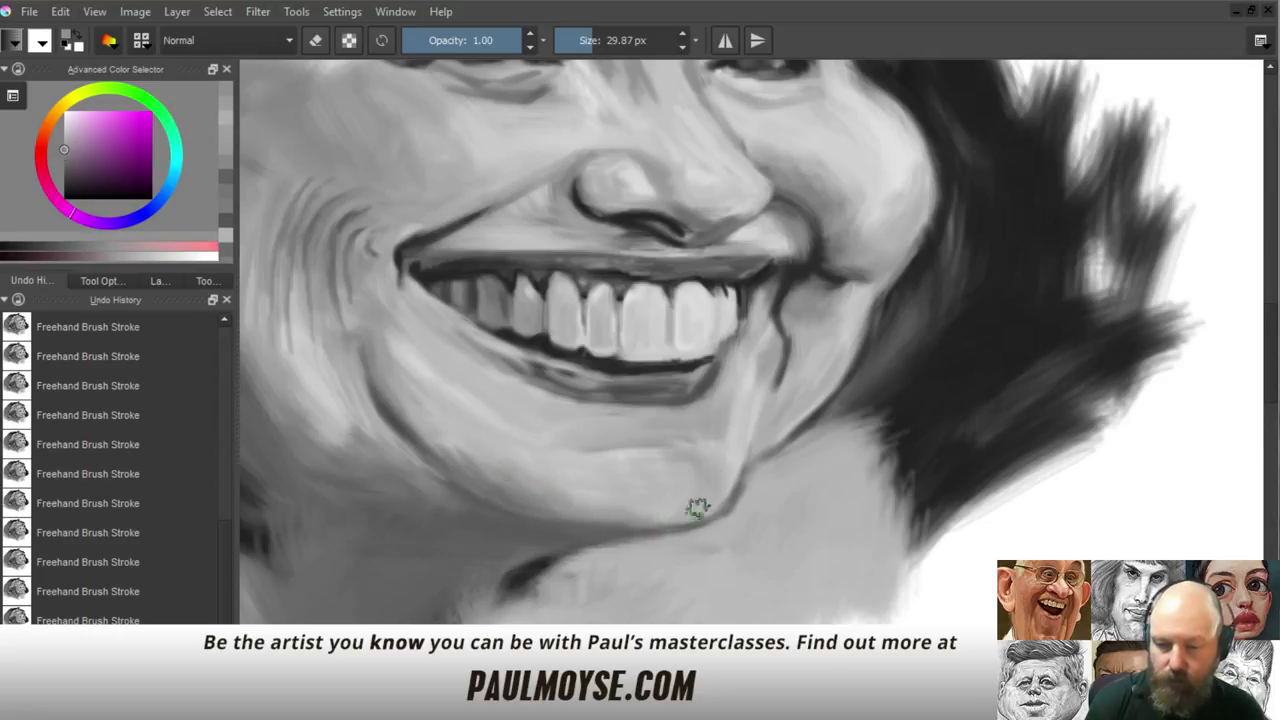
Blend the skin below the near mouth corner into the cheek-to-chin crease using greys sampled around it
{"action": "left_click", "coordinate": [452, 456], "text": "ctrl"}
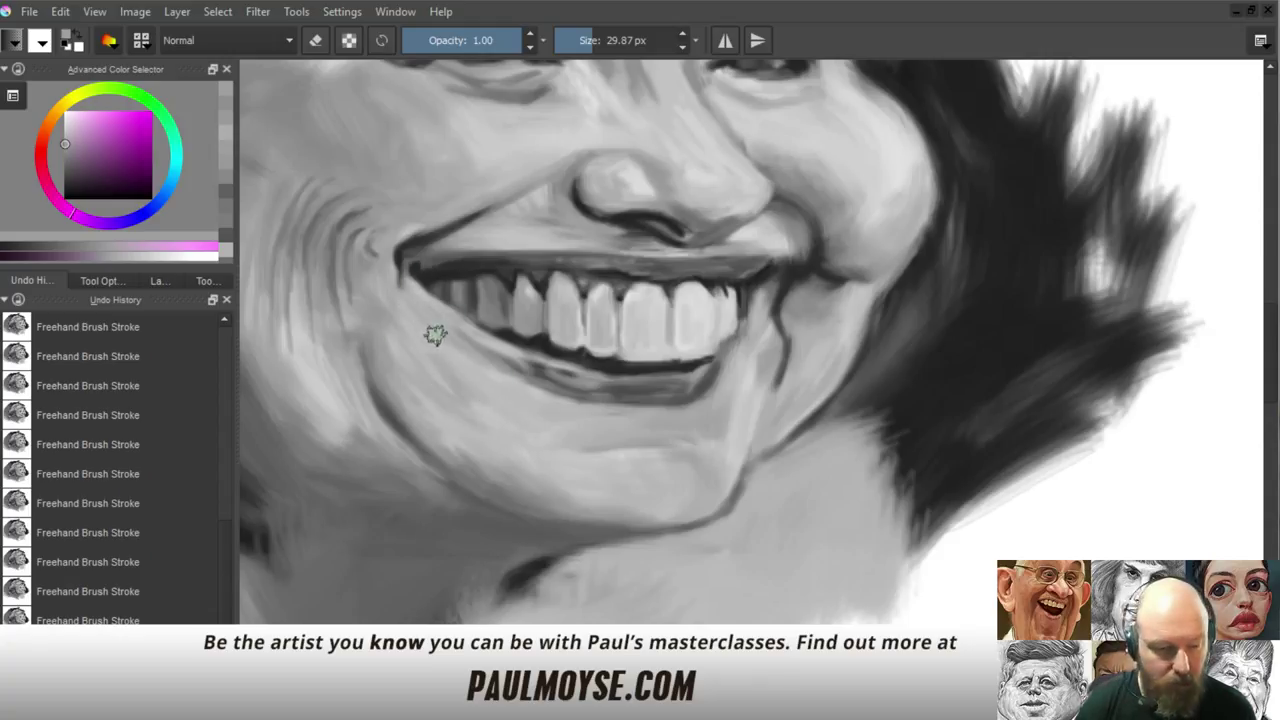
{"action": "left_click", "coordinate": [391, 242], "text": "ctrl"}
{"action": "left_click_drag", "start_coordinate": [394, 289], "coordinate": [404, 333]}
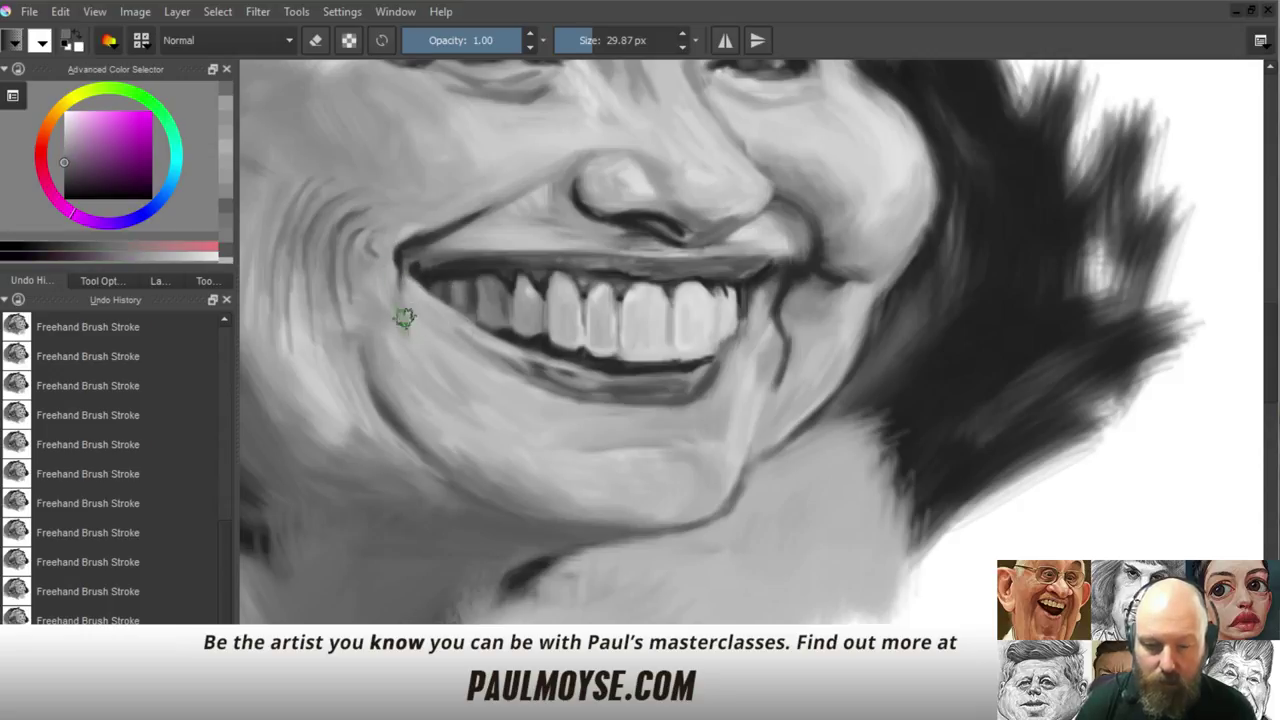
{"action": "left_click", "coordinate": [404, 330], "text": "ctrl"}
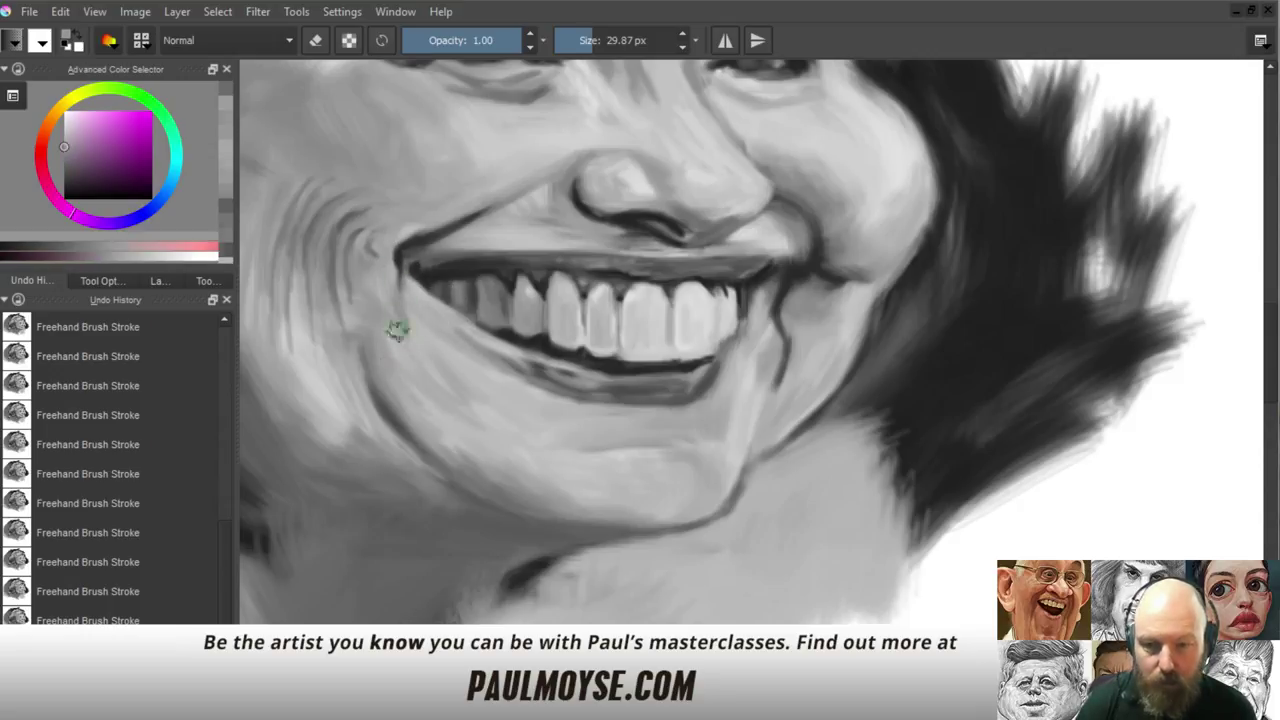
{"action": "left_click_drag", "start_coordinate": [406, 312], "coordinate": [420, 366]}
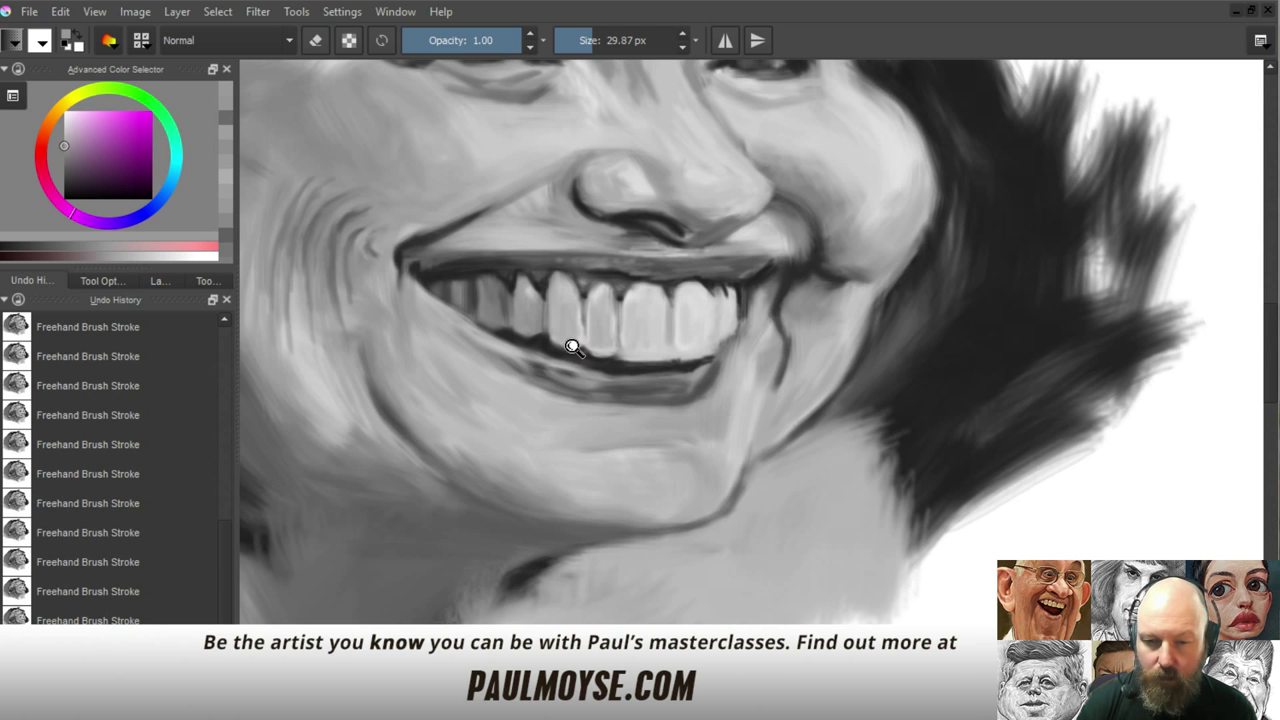
Paint light mid-grey strokes over the front hair and the fringe with an 82.49 px brush, covering the dark patch near the crown
{"action": "left_click_drag", "start_coordinate": [572, 347], "coordinate": [576, 428]}
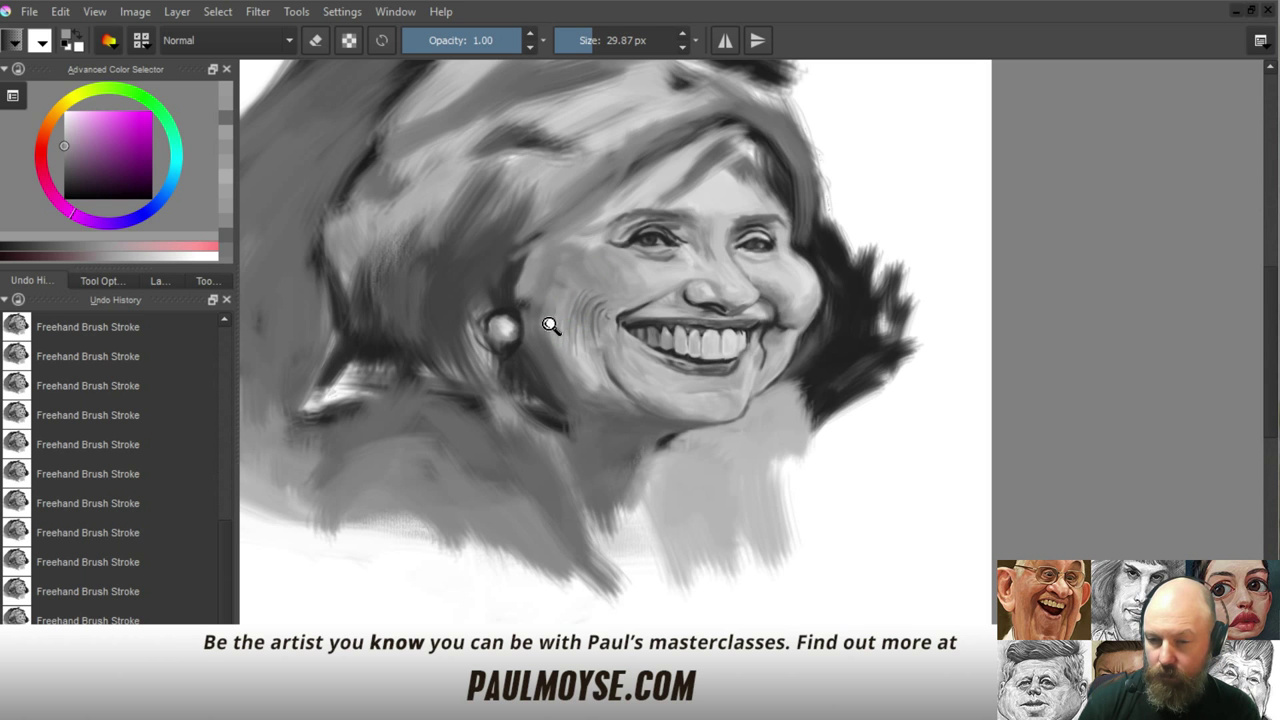
{"action": "left_click_drag", "start_coordinate": [550, 325], "coordinate": [554, 364]}
{"action": "left_click_drag", "start_coordinate": [606, 281], "coordinate": [570, 307]}
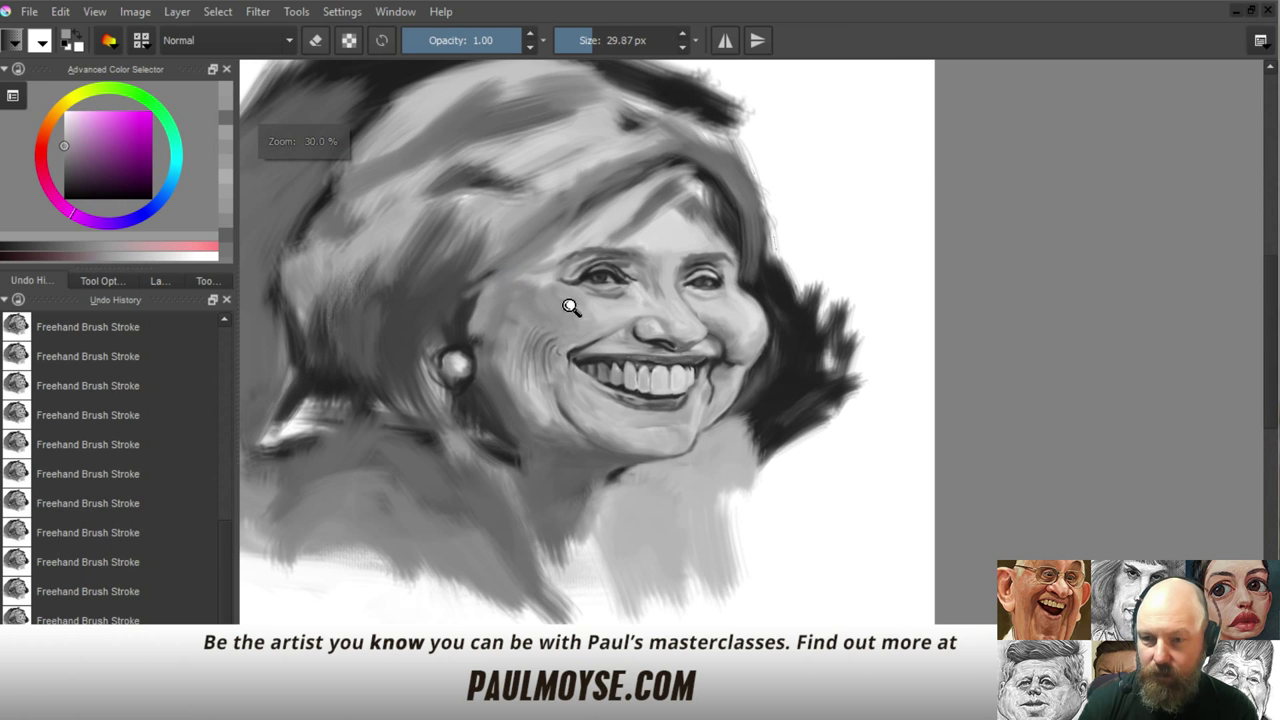
{"action": "key", "text": "ctrl+t"}
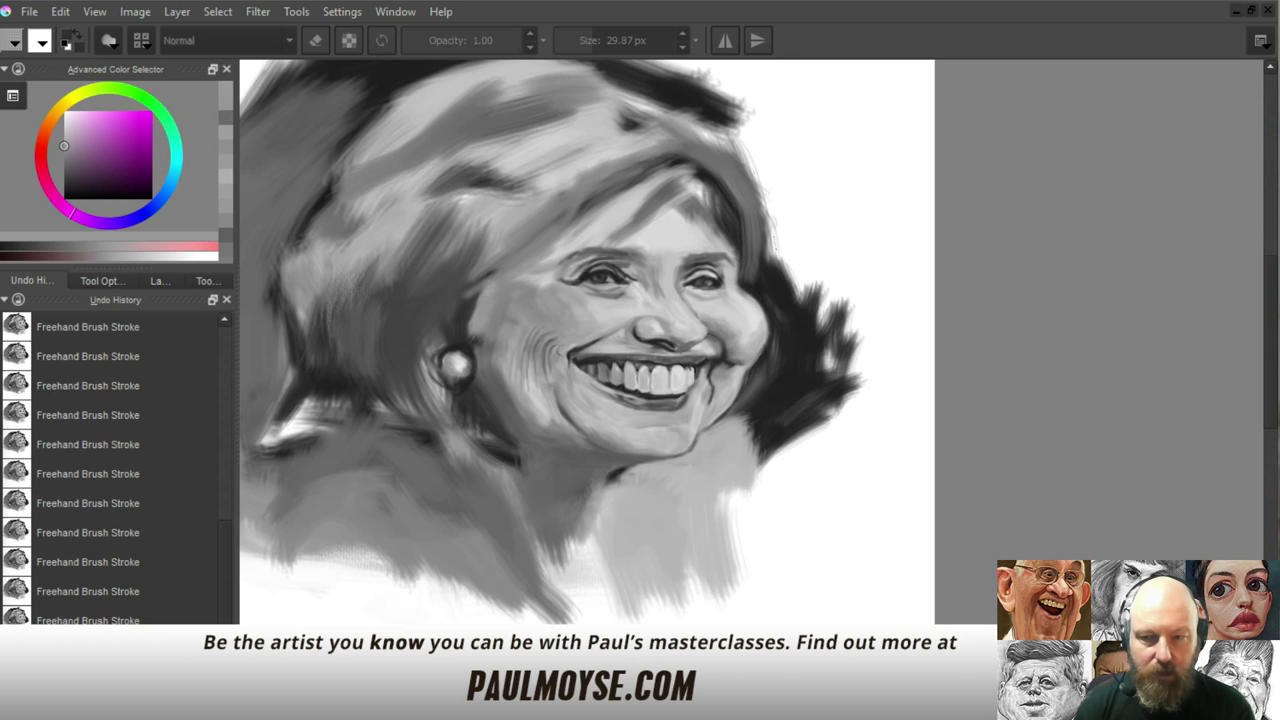
{"action": "mouse_move", "coordinate": [667, 248]}
{"action": "left_mouse_down"}
{"action": "mouse_move", "coordinate": [681, 308]}
{"action": "mouse_move", "coordinate": [682, 235]}
{"action": "mouse_move", "coordinate": [686, 315]}
{"action": "mouse_move", "coordinate": [712, 318]}
{"action": "left_mouse_up"}
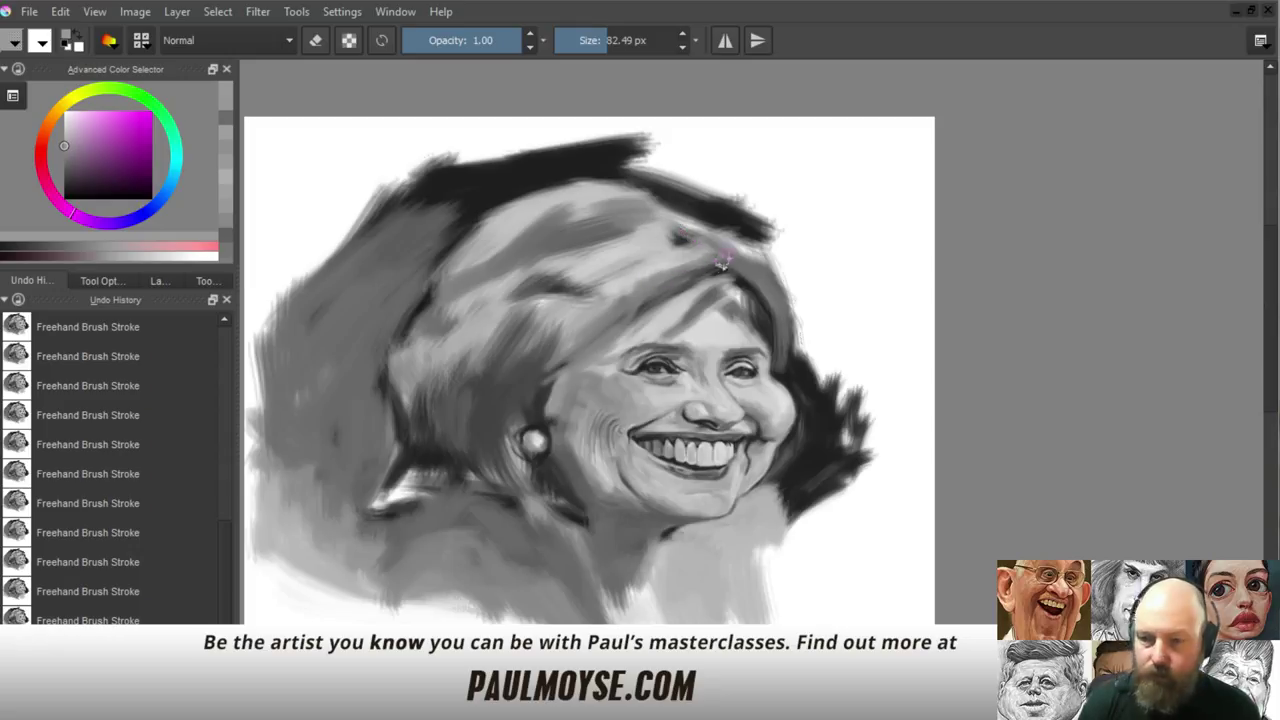
{"action": "left_click_drag", "start_coordinate": [704, 257], "coordinate": [622, 287]}
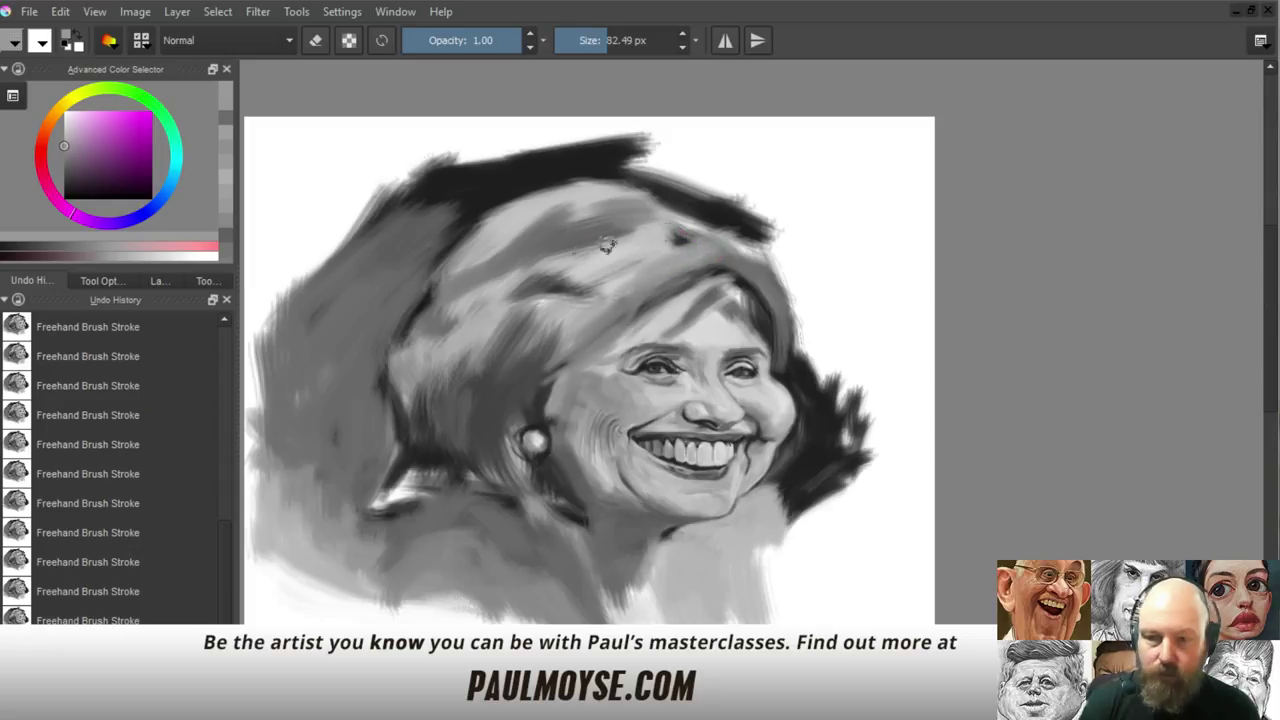
{"action": "mouse_move", "coordinate": [689, 229]}
{"action": "left_mouse_down"}
{"action": "mouse_move", "coordinate": [623, 265]}
{"action": "mouse_move", "coordinate": [701, 235]}
{"action": "mouse_move", "coordinate": [608, 271]}
{"action": "left_mouse_up"}
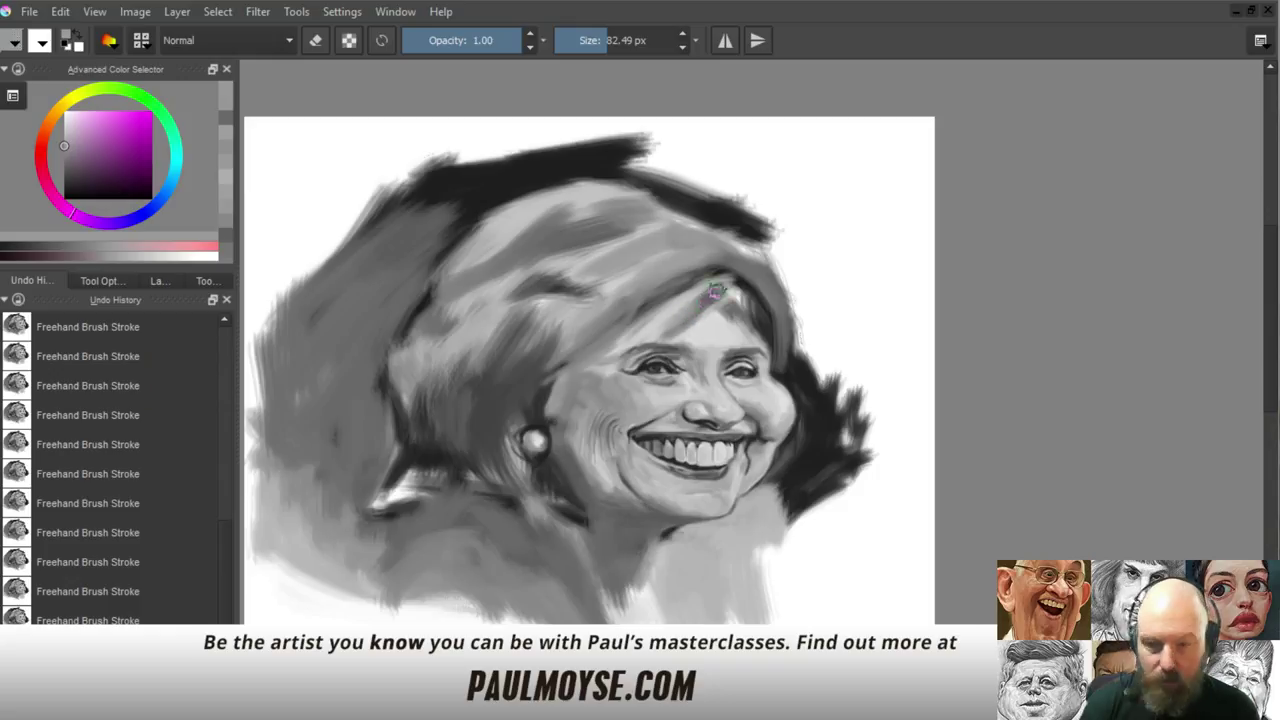
{"action": "left_click_drag", "start_coordinate": [710, 294], "coordinate": [655, 333]}
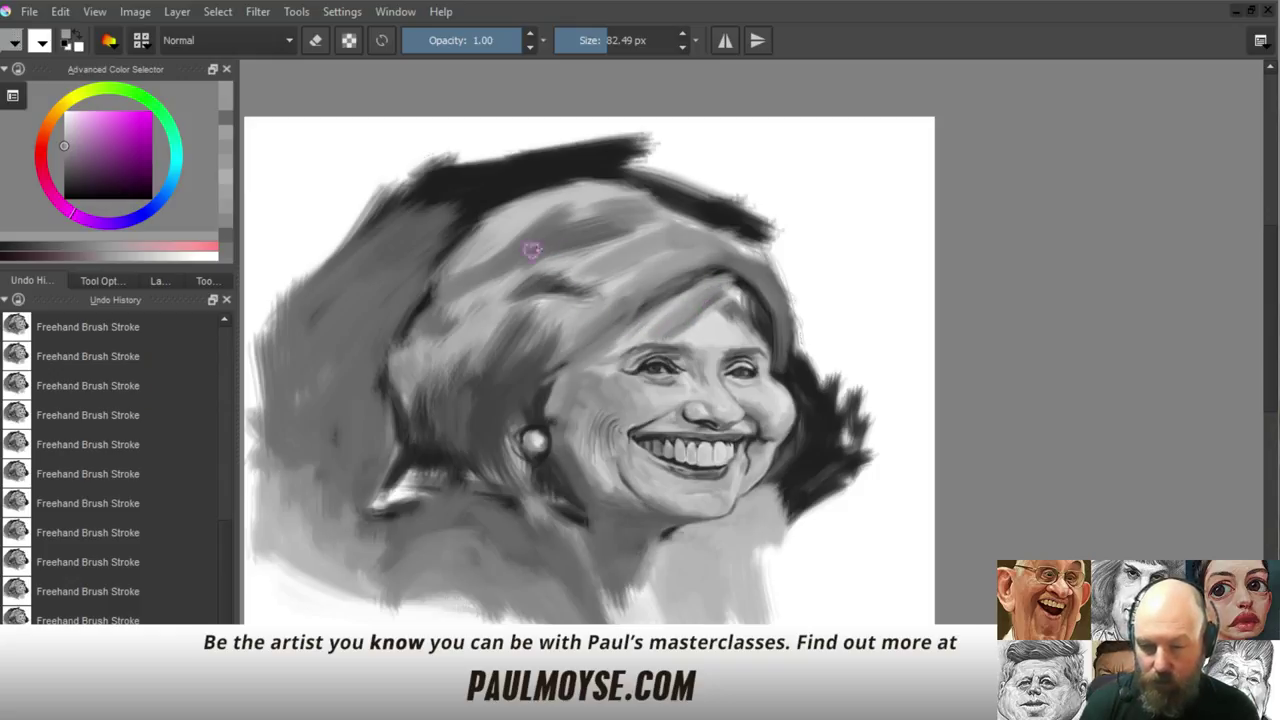
Blend the near temple and upper cheek into the hairline using greys sampled from the hair and skin
{"action": "left_click", "coordinate": [585, 345], "text": "ctrl"}
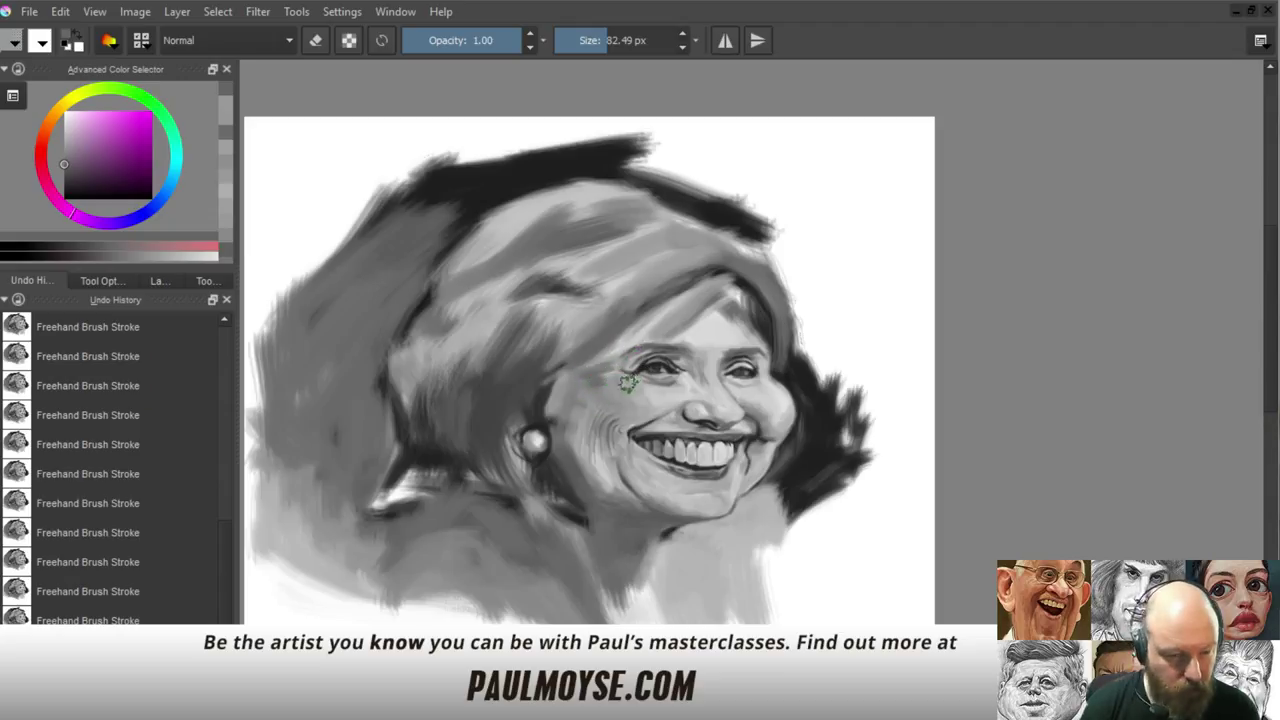
{"action": "left_click", "coordinate": [630, 348], "text": "ctrl"}
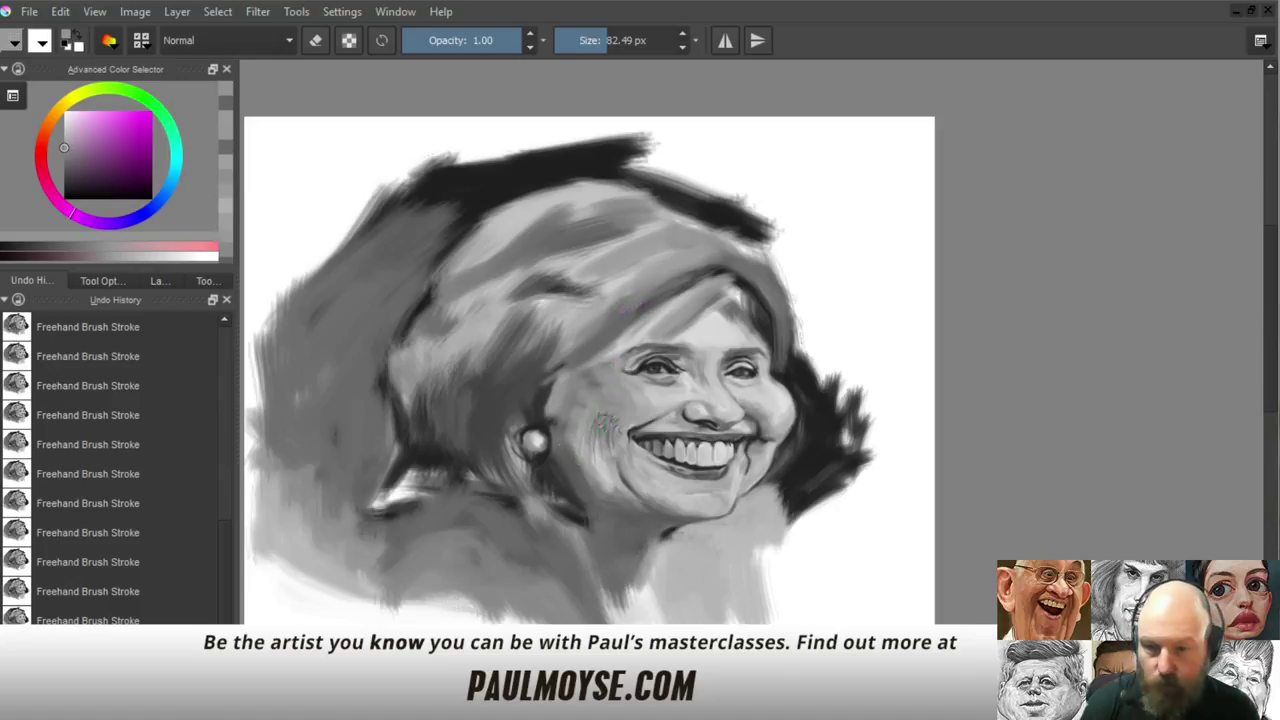
{"action": "left_click", "coordinate": [590, 372], "text": "ctrl"}
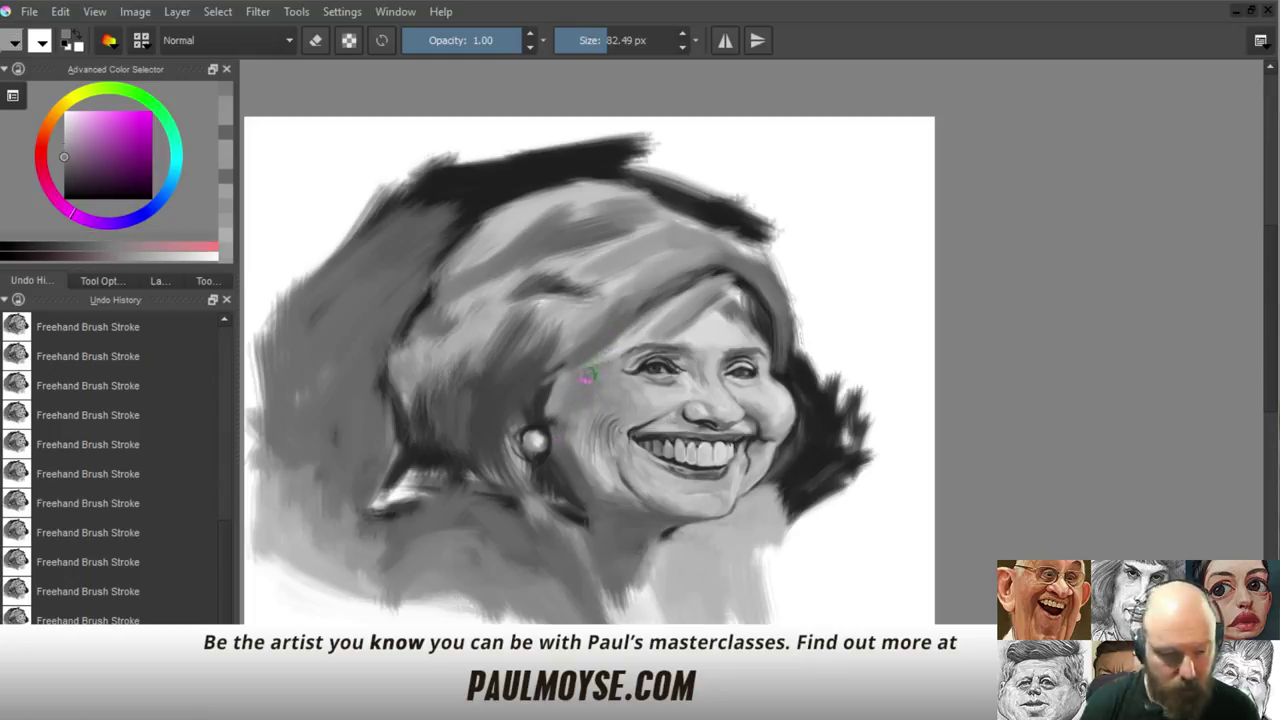
{"action": "left_click", "coordinate": [594, 386], "text": "ctrl"}
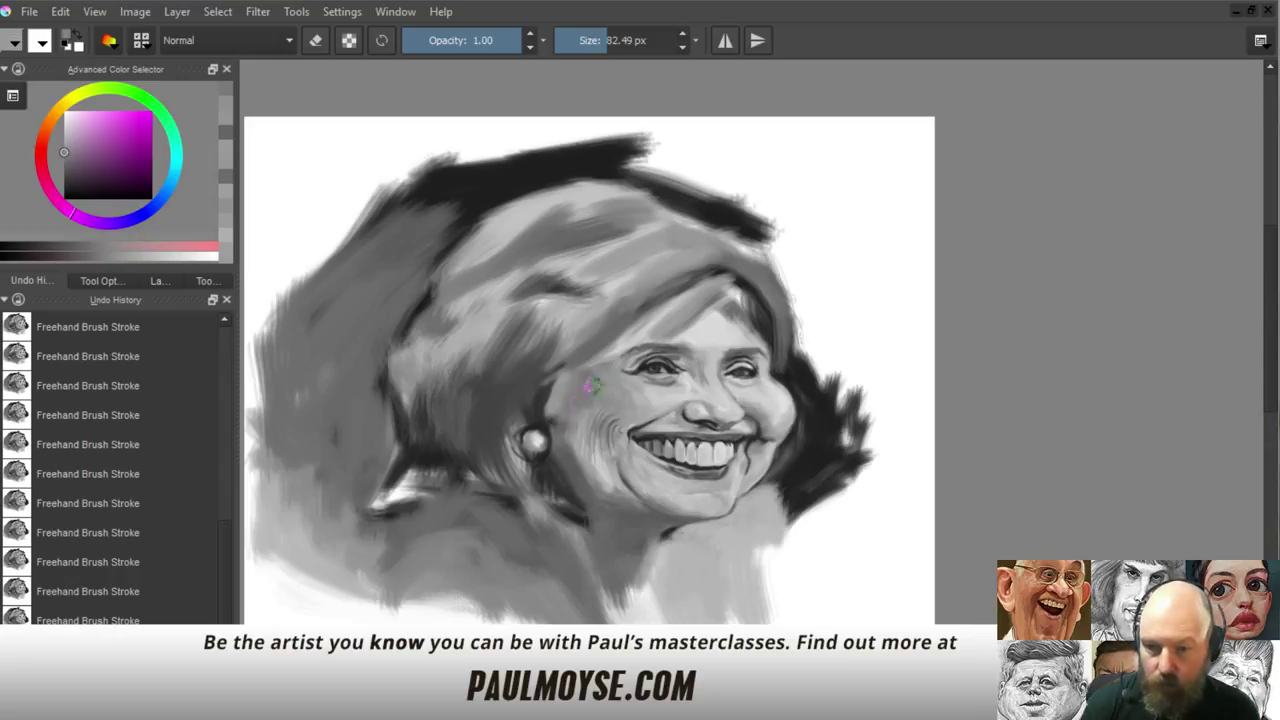
{"action": "left_click", "coordinate": [608, 373], "text": "ctrl"}
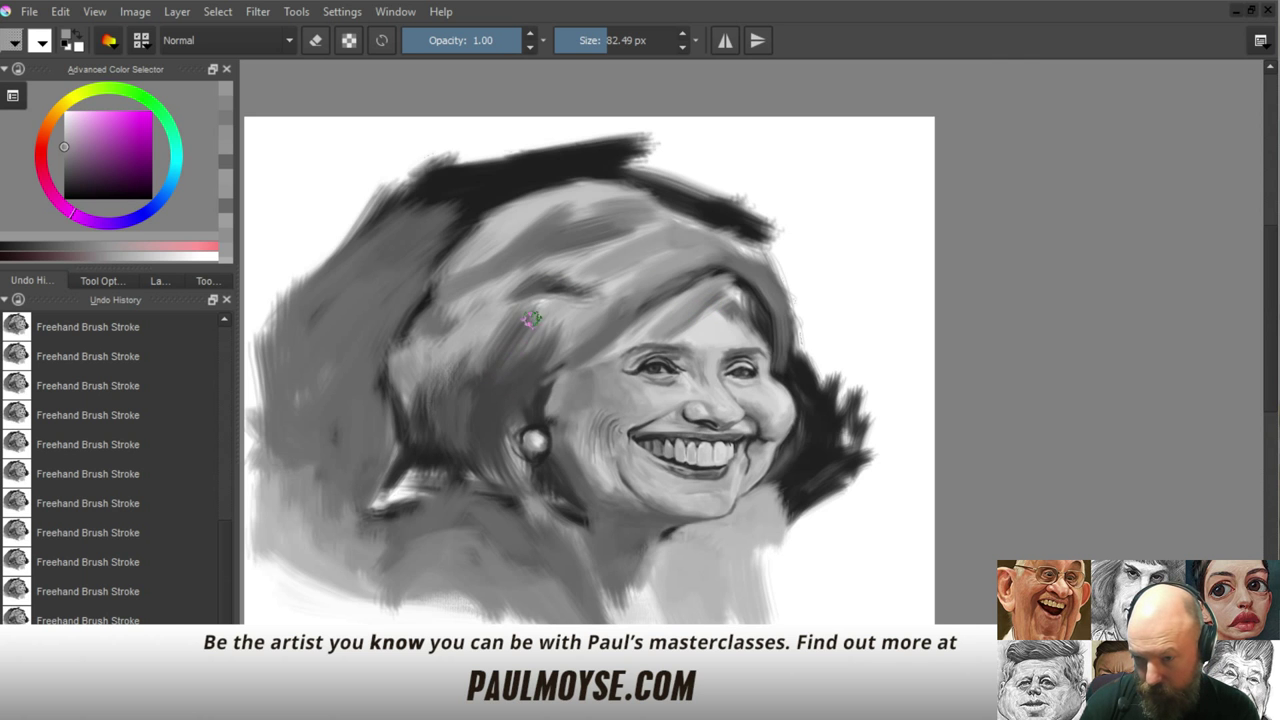
Paint darker grey strands down the side and back of the hair, following its curve, with a tone sampled from the hair
{"action": "left_click_drag", "start_coordinate": [664, 371], "coordinate": [684, 344]}
{"action": "left_click", "coordinate": [468, 382], "text": "ctrl"}
{"action": "mouse_move", "coordinate": [486, 402]}
{"action": "left_mouse_down"}
{"action": "mouse_move", "coordinate": [449, 427]}
{"action": "mouse_move", "coordinate": [456, 415]}
{"action": "left_mouse_up"}
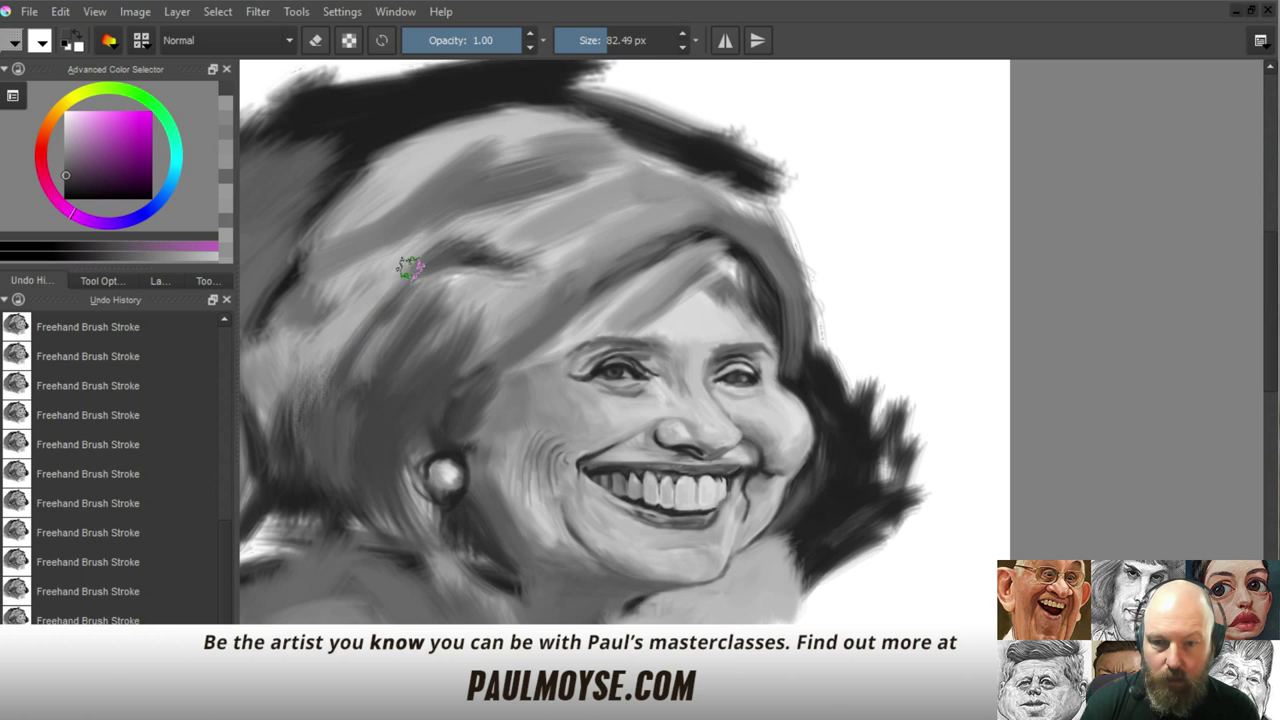
{"action": "left_click_drag", "start_coordinate": [410, 268], "coordinate": [318, 390]}
{"action": "left_click_drag", "start_coordinate": [348, 302], "coordinate": [314, 414]}
{"action": "left_click_drag", "start_coordinate": [355, 262], "coordinate": [326, 360]}
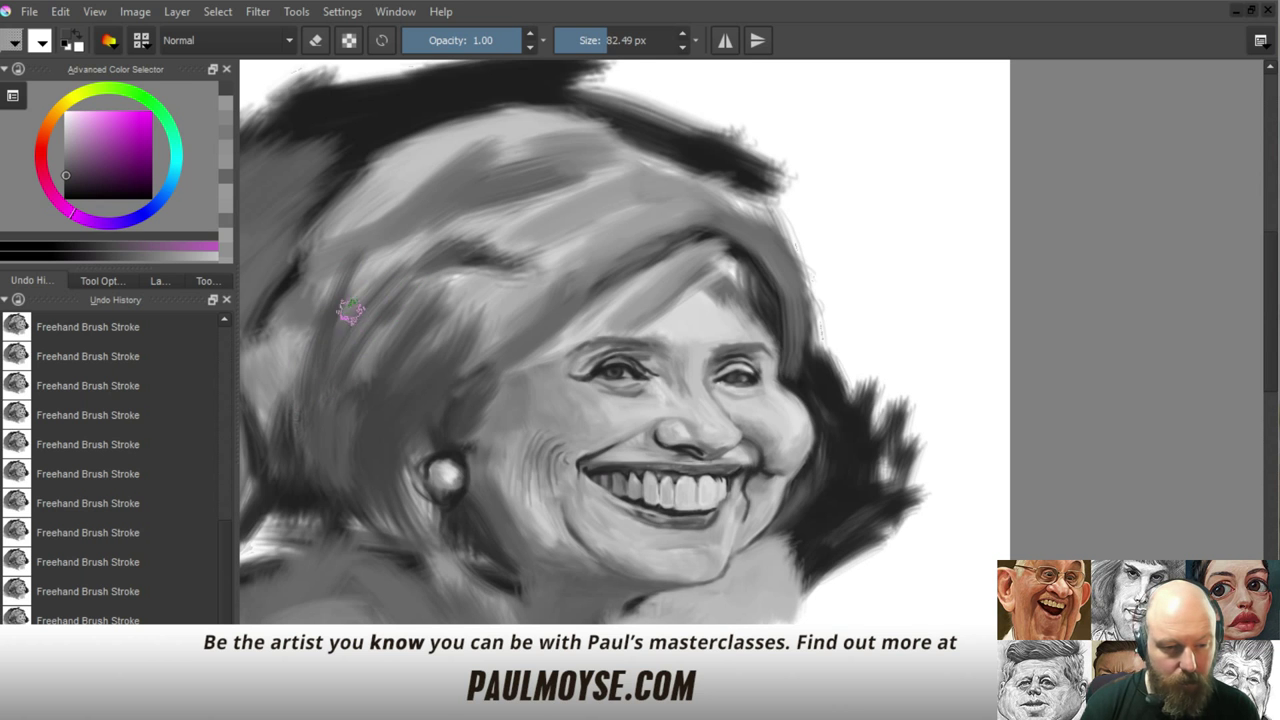
{"action": "left_click_drag", "start_coordinate": [338, 302], "coordinate": [296, 414]}
{"action": "left_click_drag", "start_coordinate": [301, 315], "coordinate": [284, 402]}
{"action": "left_click_drag", "start_coordinate": [273, 317], "coordinate": [266, 410]}
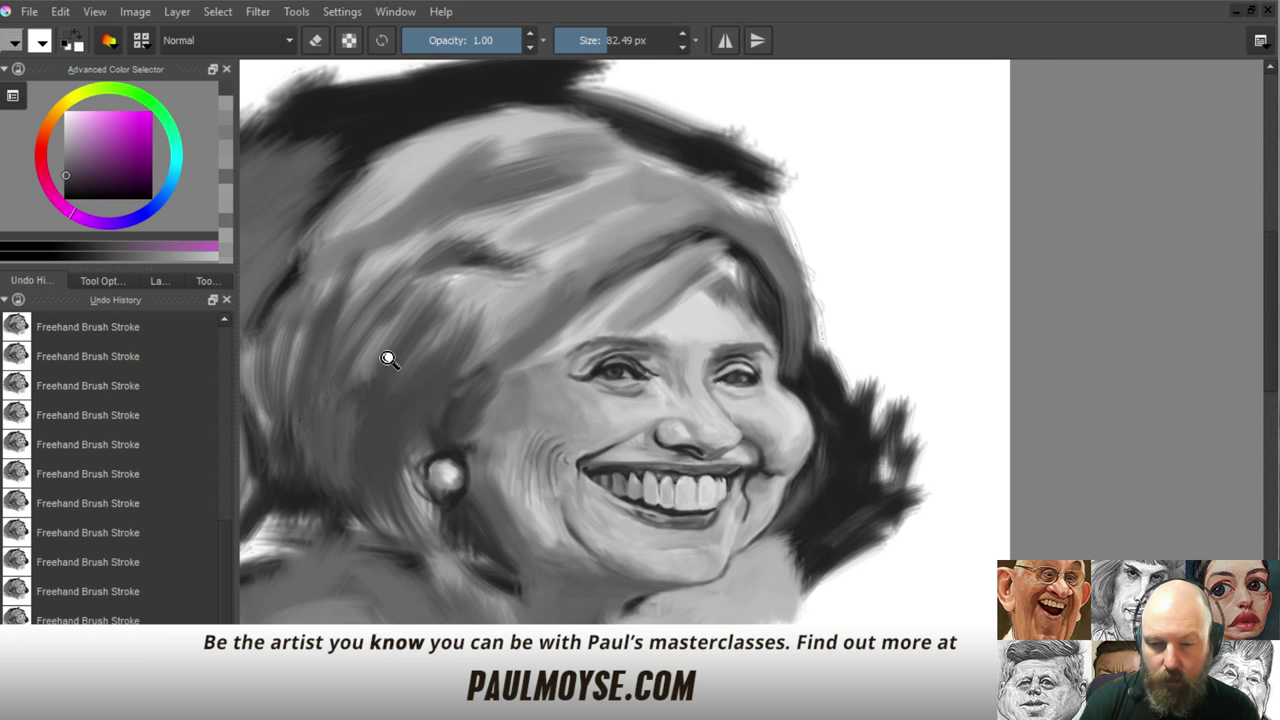
Cover the light gaps along the back edge of the hair with vertical strokes of sampled dark grey
{"action": "left_click_drag", "start_coordinate": [388, 358], "coordinate": [496, 287]}
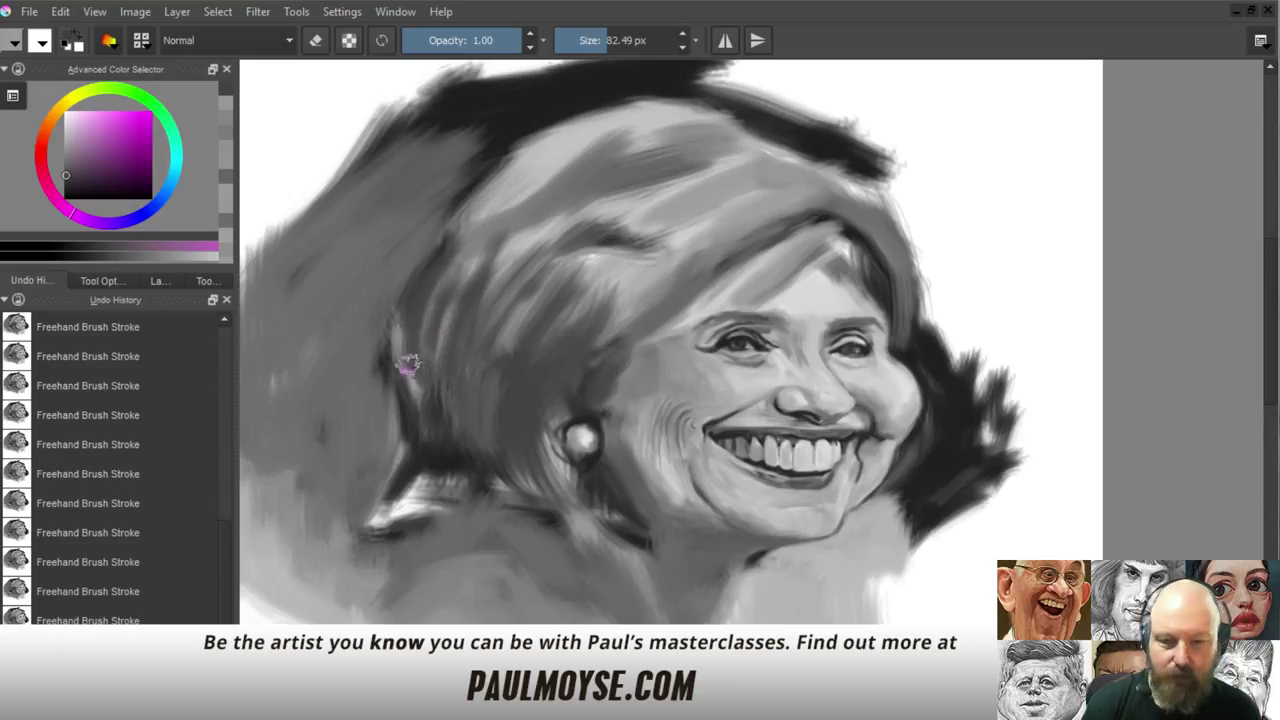
{"action": "left_click_drag", "start_coordinate": [408, 365], "coordinate": [405, 346]}
{"action": "left_click", "coordinate": [437, 350], "text": "ctrl"}
{"action": "left_click_drag", "start_coordinate": [406, 289], "coordinate": [391, 406]}
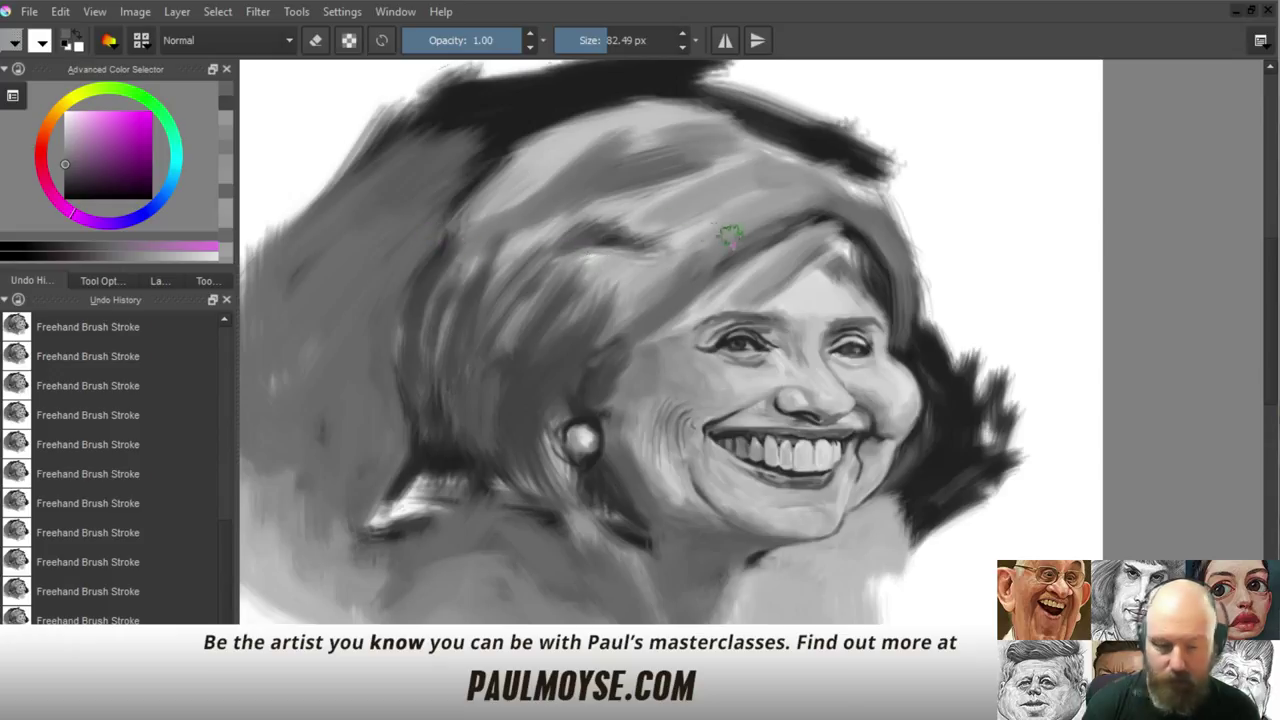
Extend the dark background around the far side of the hair with a sampled near-black and a 162.68 px brush
{"action": "left_click", "coordinate": [938, 360], "text": "ctrl"}
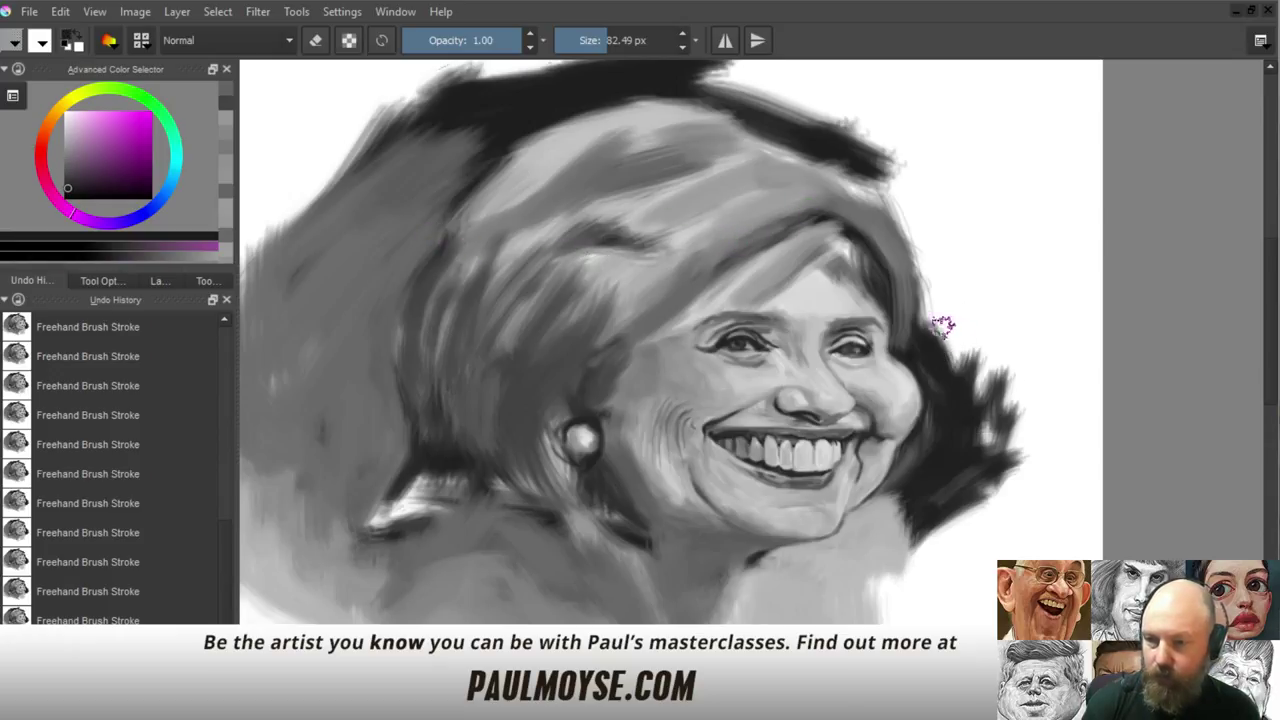
{"action": "left_click_drag", "start_coordinate": [942, 328], "coordinate": [968, 318]}
{"action": "mouse_move", "coordinate": [945, 244]}
{"action": "left_mouse_down"}
{"action": "mouse_move", "coordinate": [928, 314]}
{"action": "mouse_move", "coordinate": [891, 177]}
{"action": "mouse_move", "coordinate": [914, 223]}
{"action": "mouse_move", "coordinate": [880, 171]}
{"action": "mouse_move", "coordinate": [967, 285]}
{"action": "mouse_move", "coordinate": [943, 357]}
{"action": "mouse_move", "coordinate": [963, 371]}
{"action": "mouse_move", "coordinate": [1029, 306]}
{"action": "mouse_move", "coordinate": [980, 263]}
{"action": "mouse_move", "coordinate": [970, 222]}
{"action": "mouse_move", "coordinate": [988, 208]}
{"action": "left_mouse_up"}
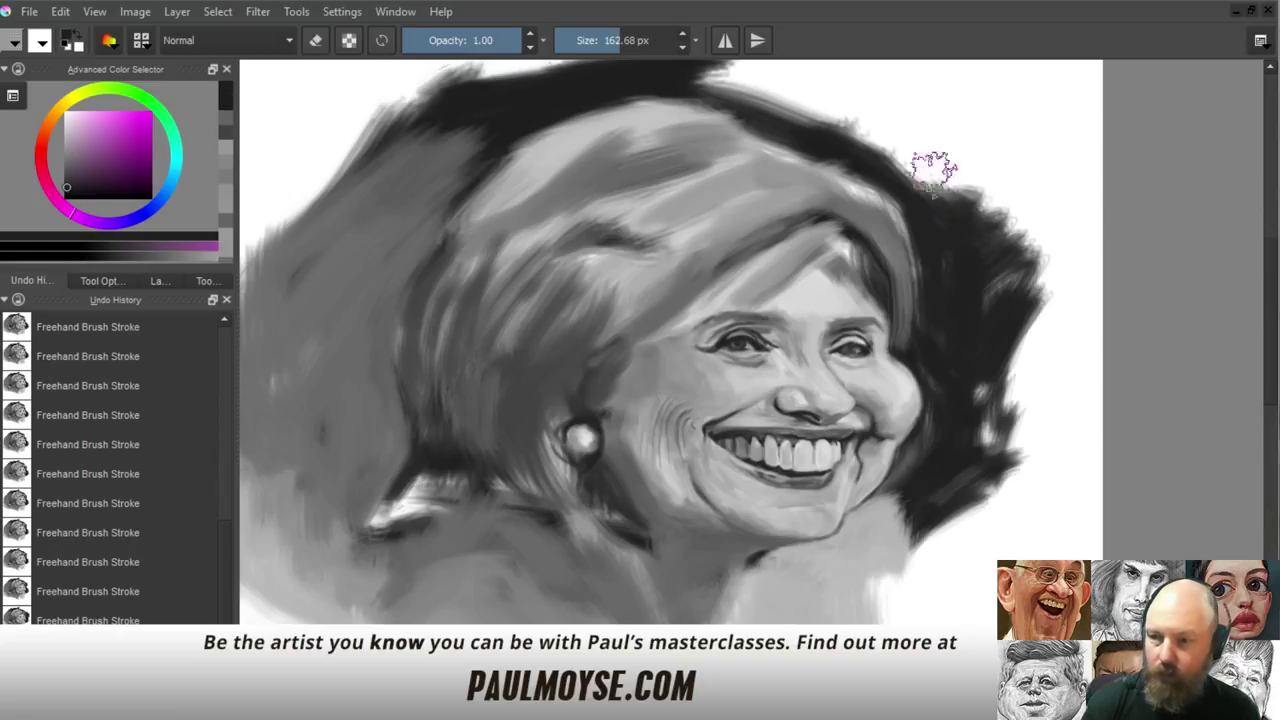
Extend the near-black background beside the face and across the canvas's upper-left area behind the hair
{"action": "mouse_move", "coordinate": [933, 172]}
{"action": "left_mouse_down"}
{"action": "mouse_move", "coordinate": [996, 205]}
{"action": "mouse_move", "coordinate": [956, 208]}
{"action": "mouse_move", "coordinate": [909, 160]}
{"action": "mouse_move", "coordinate": [911, 178]}
{"action": "mouse_move", "coordinate": [863, 140]}
{"action": "mouse_move", "coordinate": [901, 148]}
{"action": "mouse_move", "coordinate": [884, 106]}
{"action": "mouse_move", "coordinate": [806, 105]}
{"action": "mouse_move", "coordinate": [923, 125]}
{"action": "mouse_move", "coordinate": [801, 118]}
{"action": "mouse_move", "coordinate": [948, 142]}
{"action": "mouse_move", "coordinate": [953, 186]}
{"action": "mouse_move", "coordinate": [1036, 215]}
{"action": "mouse_move", "coordinate": [1029, 287]}
{"action": "mouse_move", "coordinate": [1034, 212]}
{"action": "mouse_move", "coordinate": [1031, 327]}
{"action": "mouse_move", "coordinate": [1004, 273]}
{"action": "mouse_move", "coordinate": [1021, 405]}
{"action": "mouse_move", "coordinate": [1002, 322]}
{"action": "mouse_move", "coordinate": [994, 385]}
{"action": "mouse_move", "coordinate": [980, 229]}
{"action": "left_mouse_up"}
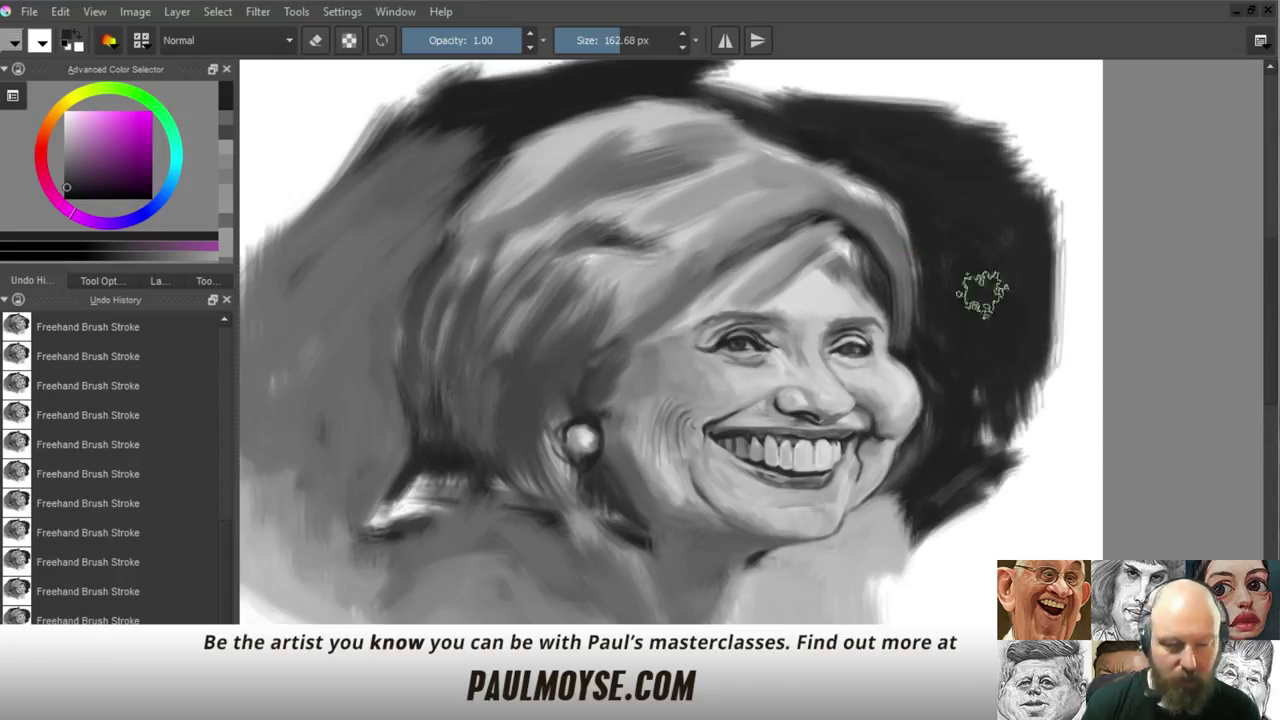
{"action": "mouse_move", "coordinate": [983, 293]}
{"action": "left_mouse_down"}
{"action": "mouse_move", "coordinate": [992, 392]}
{"action": "mouse_move", "coordinate": [975, 337]}
{"action": "mouse_move", "coordinate": [1008, 378]}
{"action": "mouse_move", "coordinate": [1017, 438]}
{"action": "mouse_move", "coordinate": [1003, 543]}
{"action": "mouse_move", "coordinate": [927, 412]}
{"action": "mouse_move", "coordinate": [919, 527]}
{"action": "mouse_move", "coordinate": [893, 502]}
{"action": "mouse_move", "coordinate": [937, 567]}
{"action": "mouse_move", "coordinate": [912, 517]}
{"action": "mouse_move", "coordinate": [935, 524]}
{"action": "mouse_move", "coordinate": [970, 580]}
{"action": "mouse_move", "coordinate": [940, 410]}
{"action": "mouse_move", "coordinate": [957, 480]}
{"action": "mouse_move", "coordinate": [955, 467]}
{"action": "mouse_move", "coordinate": [965, 495]}
{"action": "mouse_move", "coordinate": [966, 477]}
{"action": "mouse_move", "coordinate": [998, 484]}
{"action": "mouse_move", "coordinate": [1013, 550]}
{"action": "mouse_move", "coordinate": [1048, 372]}
{"action": "mouse_move", "coordinate": [1053, 537]}
{"action": "mouse_move", "coordinate": [1042, 257]}
{"action": "mouse_move", "coordinate": [1043, 385]}
{"action": "left_mouse_up"}
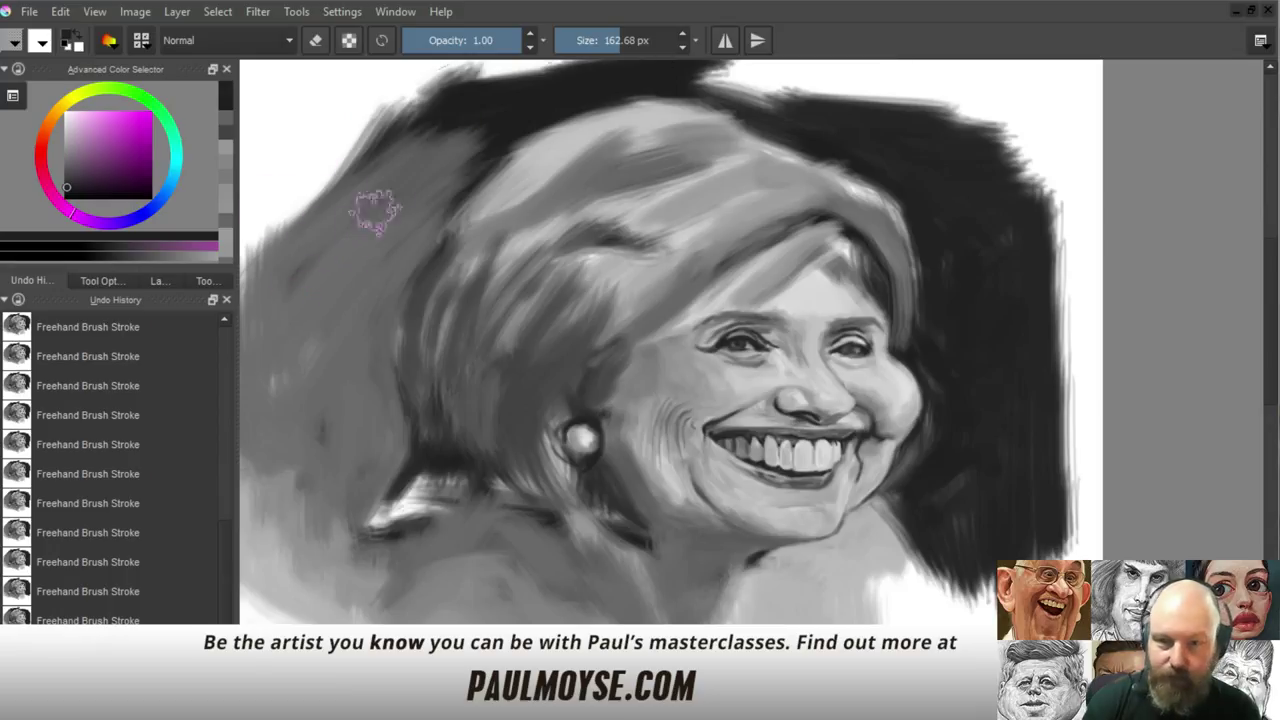
{"action": "left_click", "coordinate": [463, 137], "text": "ctrl"}
{"action": "mouse_move", "coordinate": [436, 138]}
{"action": "left_mouse_down"}
{"action": "mouse_move", "coordinate": [477, 148]}
{"action": "mouse_move", "coordinate": [487, 135]}
{"action": "mouse_move", "coordinate": [398, 133]}
{"action": "mouse_move", "coordinate": [443, 133]}
{"action": "mouse_move", "coordinate": [352, 113]}
{"action": "mouse_move", "coordinate": [485, 122]}
{"action": "mouse_move", "coordinate": [415, 200]}
{"action": "mouse_move", "coordinate": [410, 160]}
{"action": "mouse_move", "coordinate": [370, 143]}
{"action": "mouse_move", "coordinate": [325, 165]}
{"action": "mouse_move", "coordinate": [458, 104]}
{"action": "mouse_move", "coordinate": [429, 126]}
{"action": "left_mouse_up"}
{"action": "left_click", "coordinate": [477, 150], "text": "ctrl"}
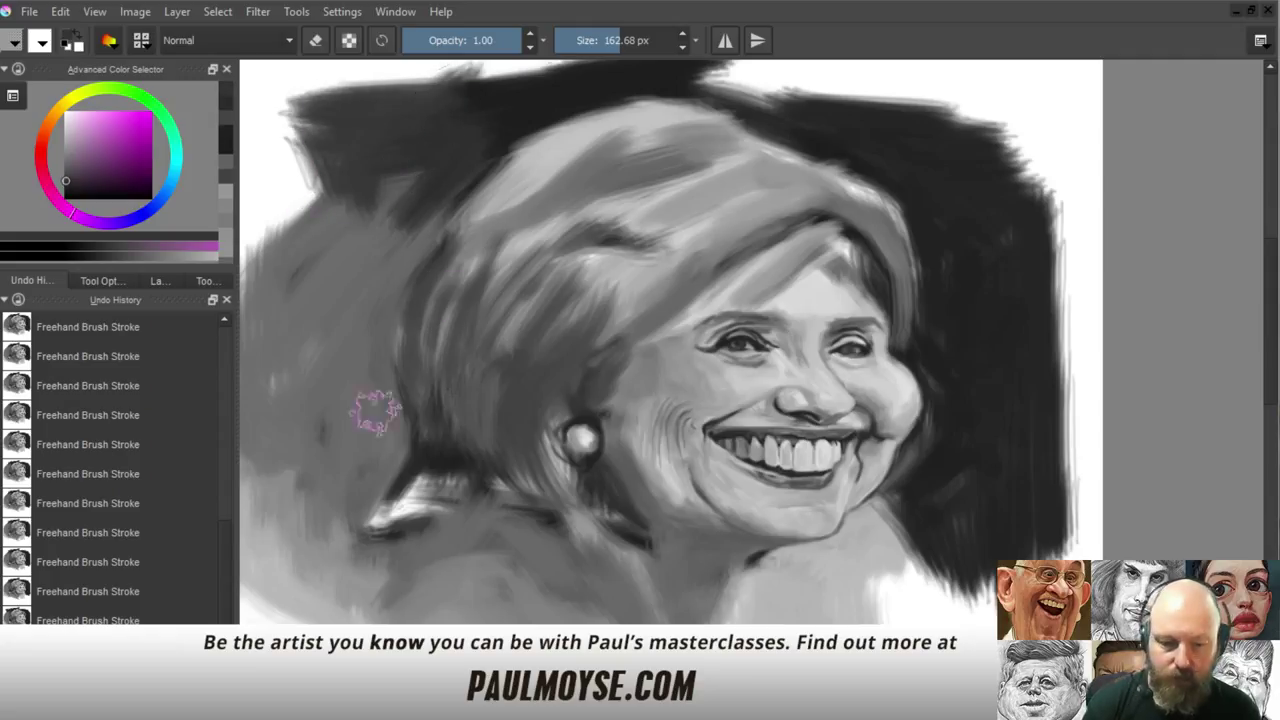
With a 215.33 px brush, paint the background behind the hair out to the left canvas edge in sampled dark and mid greys
{"action": "left_click", "coordinate": [5, 692]}
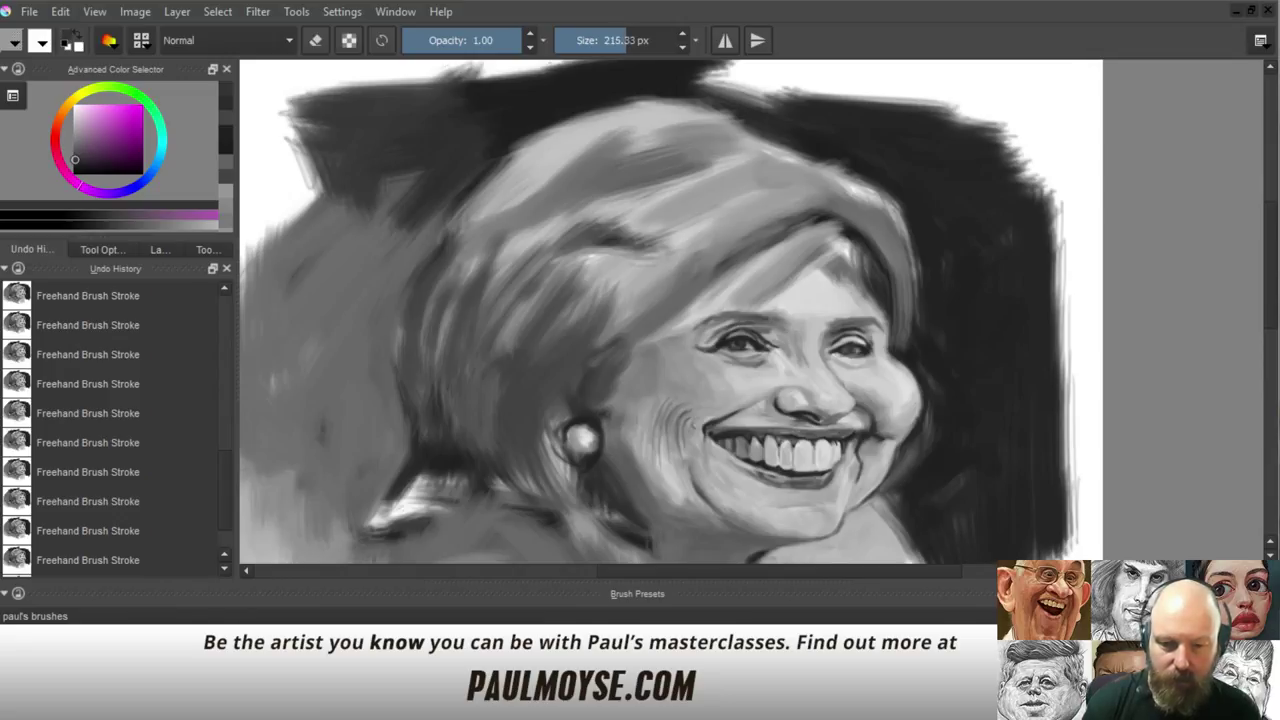
{"action": "mouse_move", "coordinate": [251, 332]}
{"action": "left_mouse_down"}
{"action": "mouse_move", "coordinate": [317, 250]}
{"action": "mouse_move", "coordinate": [317, 262]}
{"action": "mouse_move", "coordinate": [316, 182]}
{"action": "mouse_move", "coordinate": [299, 197]}
{"action": "mouse_move", "coordinate": [329, 163]}
{"action": "mouse_move", "coordinate": [333, 240]}
{"action": "mouse_move", "coordinate": [309, 150]}
{"action": "mouse_move", "coordinate": [291, 152]}
{"action": "mouse_move", "coordinate": [274, 275]}
{"action": "mouse_move", "coordinate": [286, 120]}
{"action": "mouse_move", "coordinate": [381, 220]}
{"action": "mouse_move", "coordinate": [333, 192]}
{"action": "mouse_move", "coordinate": [429, 192]}
{"action": "mouse_move", "coordinate": [367, 275]}
{"action": "mouse_move", "coordinate": [392, 186]}
{"action": "mouse_move", "coordinate": [446, 158]}
{"action": "mouse_move", "coordinate": [367, 262]}
{"action": "mouse_move", "coordinate": [400, 305]}
{"action": "mouse_move", "coordinate": [352, 249]}
{"action": "mouse_move", "coordinate": [323, 126]}
{"action": "left_mouse_up"}
{"action": "left_click", "coordinate": [302, 200], "text": "ctrl"}
{"action": "left_click", "coordinate": [328, 127], "text": "ctrl"}
{"action": "mouse_move", "coordinate": [398, 142]}
{"action": "left_mouse_down"}
{"action": "mouse_move", "coordinate": [320, 111]}
{"action": "mouse_move", "coordinate": [414, 84]}
{"action": "mouse_move", "coordinate": [349, 91]}
{"action": "mouse_move", "coordinate": [290, 125]}
{"action": "mouse_move", "coordinate": [277, 371]}
{"action": "mouse_move", "coordinate": [280, 206]}
{"action": "mouse_move", "coordinate": [314, 366]}
{"action": "mouse_move", "coordinate": [271, 457]}
{"action": "mouse_move", "coordinate": [306, 323]}
{"action": "mouse_move", "coordinate": [380, 320]}
{"action": "left_mouse_up"}
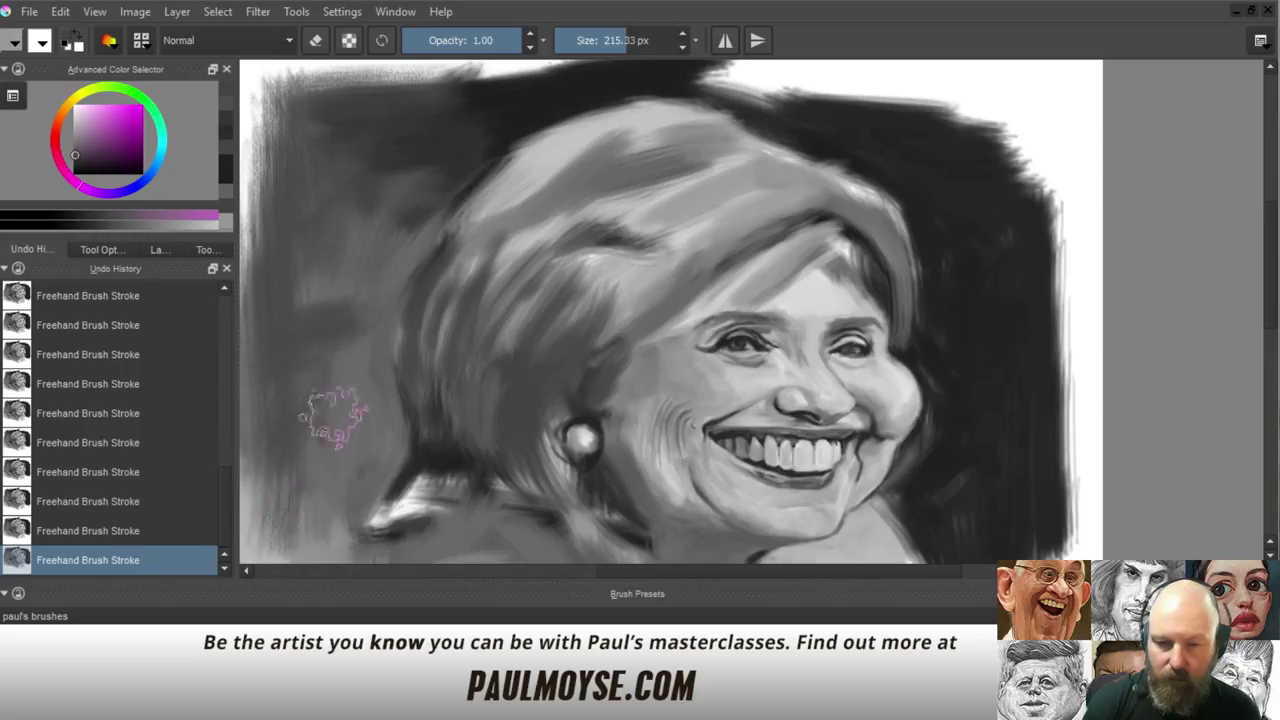
{"action": "left_click", "coordinate": [341, 338], "text": "ctrl"}
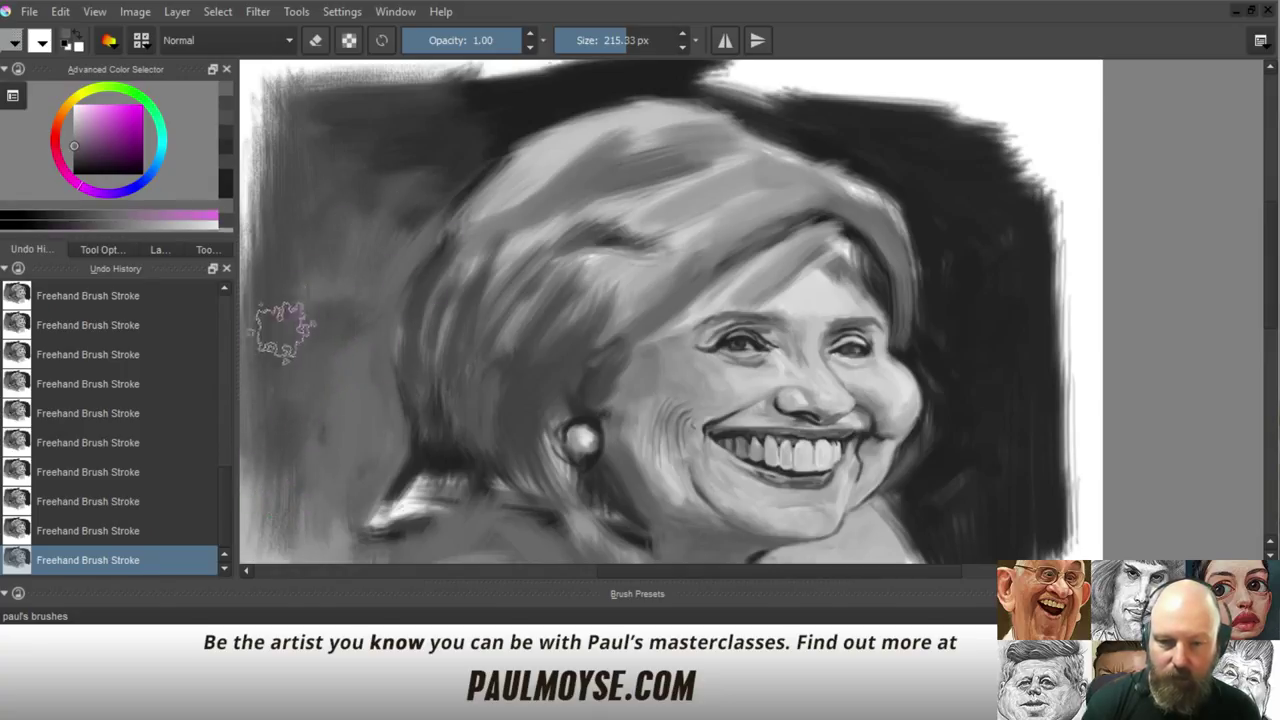
{"action": "mouse_move", "coordinate": [367, 384]}
{"action": "left_mouse_down"}
{"action": "mouse_move", "coordinate": [333, 195]}
{"action": "mouse_move", "coordinate": [333, 305]}
{"action": "mouse_move", "coordinate": [343, 176]}
{"action": "mouse_move", "coordinate": [380, 110]}
{"action": "mouse_move", "coordinate": [398, 183]}
{"action": "mouse_move", "coordinate": [346, 195]}
{"action": "mouse_move", "coordinate": [355, 118]}
{"action": "mouse_move", "coordinate": [412, 86]}
{"action": "mouse_move", "coordinate": [599, 90]}
{"action": "mouse_move", "coordinate": [463, 122]}
{"action": "mouse_move", "coordinate": [618, 83]}
{"action": "left_mouse_up"}
{"action": "left_click", "coordinate": [512, 172], "text": "ctrl"}
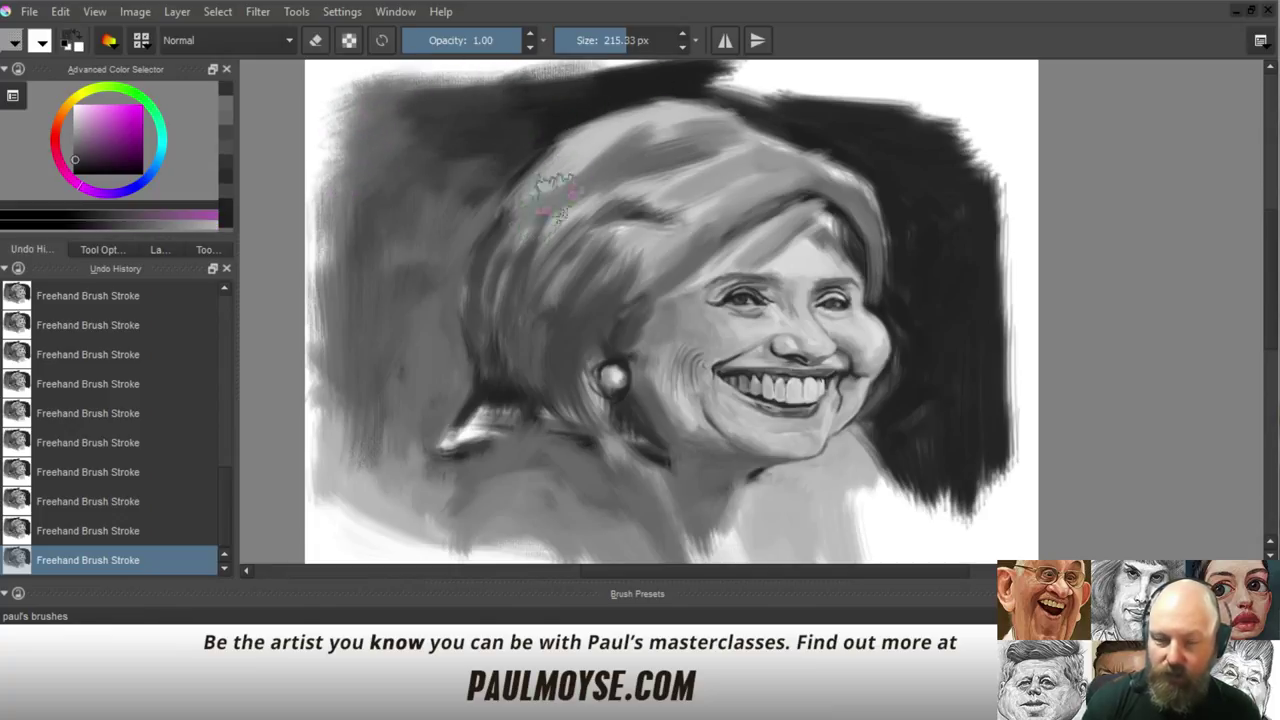
Blend sampled light greys into the canvas's lower-left background beside the shoulder
{"action": "left_click", "coordinate": [366, 436], "text": "ctrl"}
{"action": "left_click", "coordinate": [368, 494], "text": "ctrl"}
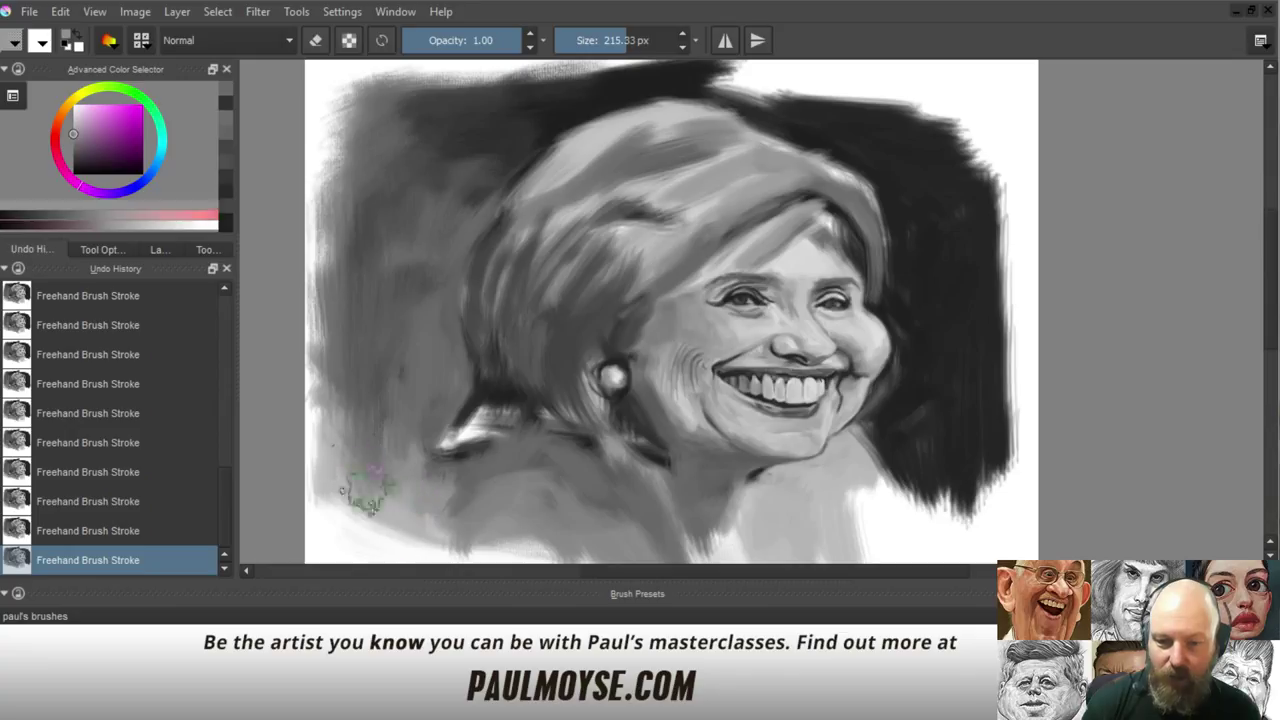
{"action": "mouse_move", "coordinate": [363, 491]}
{"action": "left_mouse_down"}
{"action": "mouse_move", "coordinate": [391, 523]}
{"action": "mouse_move", "coordinate": [343, 502]}
{"action": "mouse_move", "coordinate": [376, 520]}
{"action": "mouse_move", "coordinate": [423, 490]}
{"action": "left_mouse_up"}
{"action": "left_click", "coordinate": [348, 508], "text": "ctrl"}
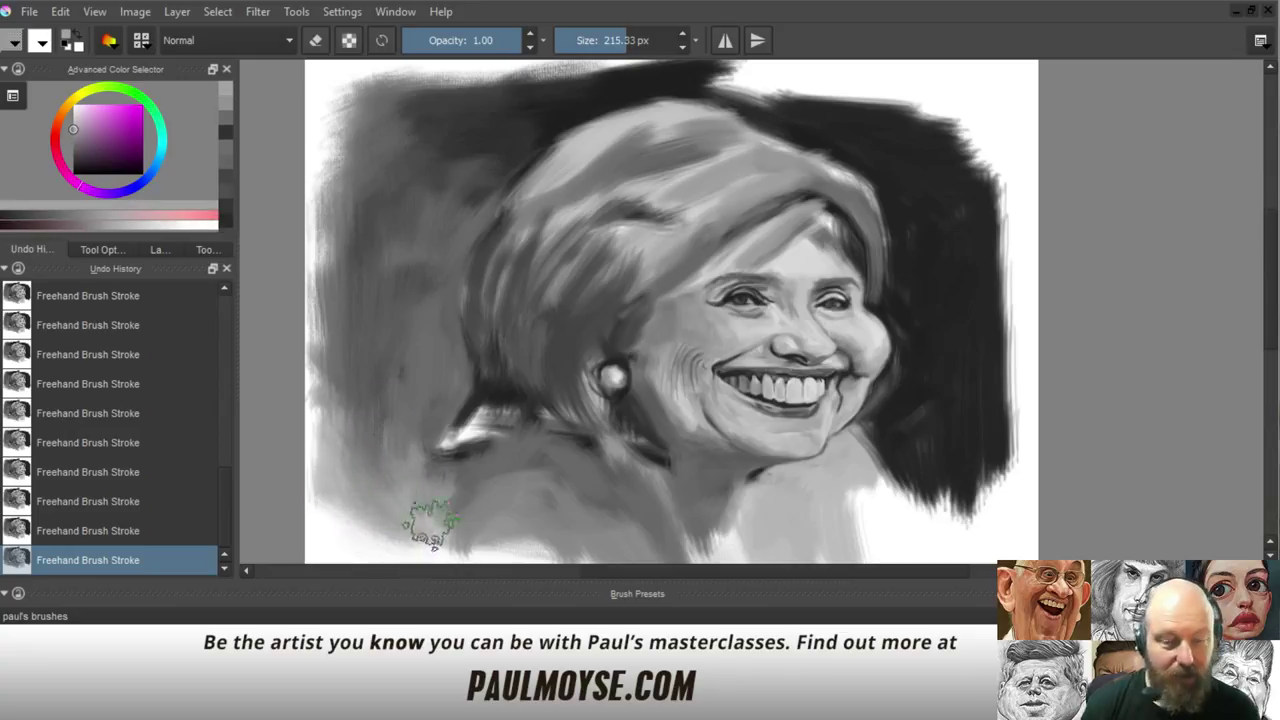
{"action": "left_click", "coordinate": [339, 520], "text": "ctrl"}
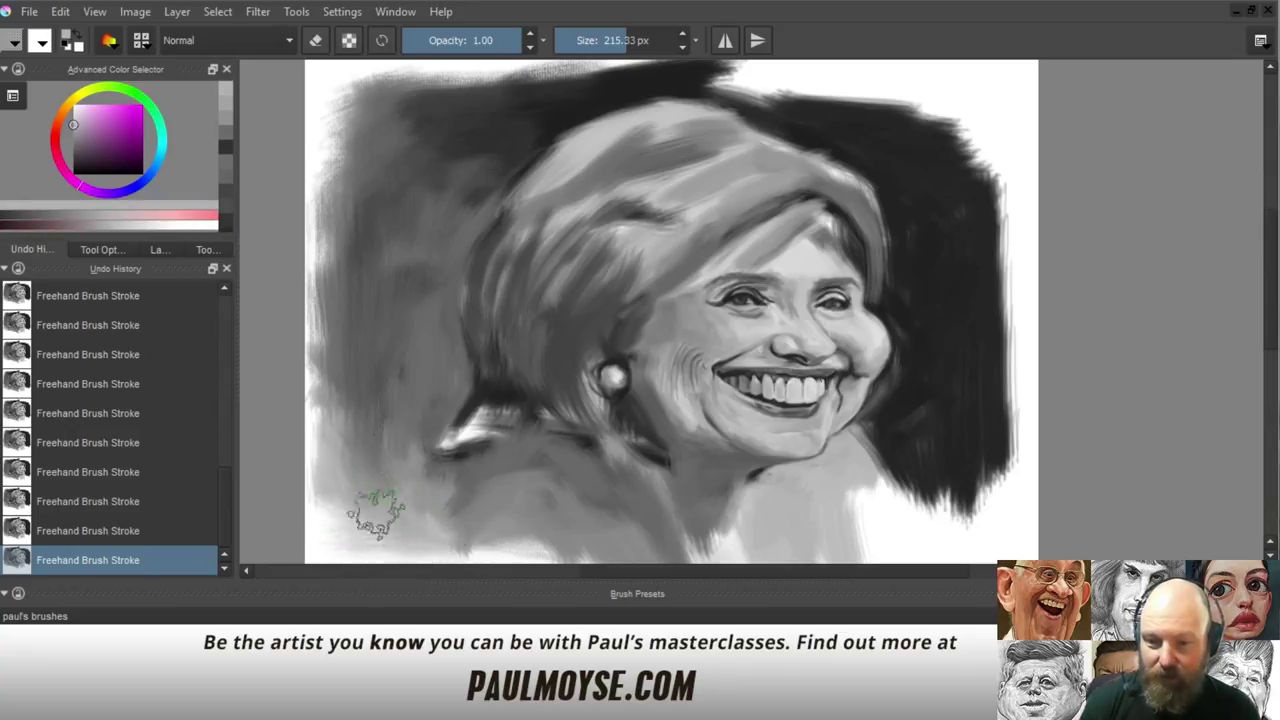
Soften the dark background's ragged right side toward the canvas edge with sampled greys
{"action": "left_click", "coordinate": [968, 448], "text": "ctrl"}
{"action": "mouse_move", "coordinate": [999, 462]}
{"action": "left_mouse_down"}
{"action": "mouse_move", "coordinate": [995, 513]}
{"action": "mouse_move", "coordinate": [1011, 405]}
{"action": "mouse_move", "coordinate": [991, 157]}
{"action": "left_mouse_up"}
{"action": "left_click", "coordinate": [1006, 422], "text": "ctrl"}
{"action": "left_click", "coordinate": [1000, 220], "text": "ctrl"}
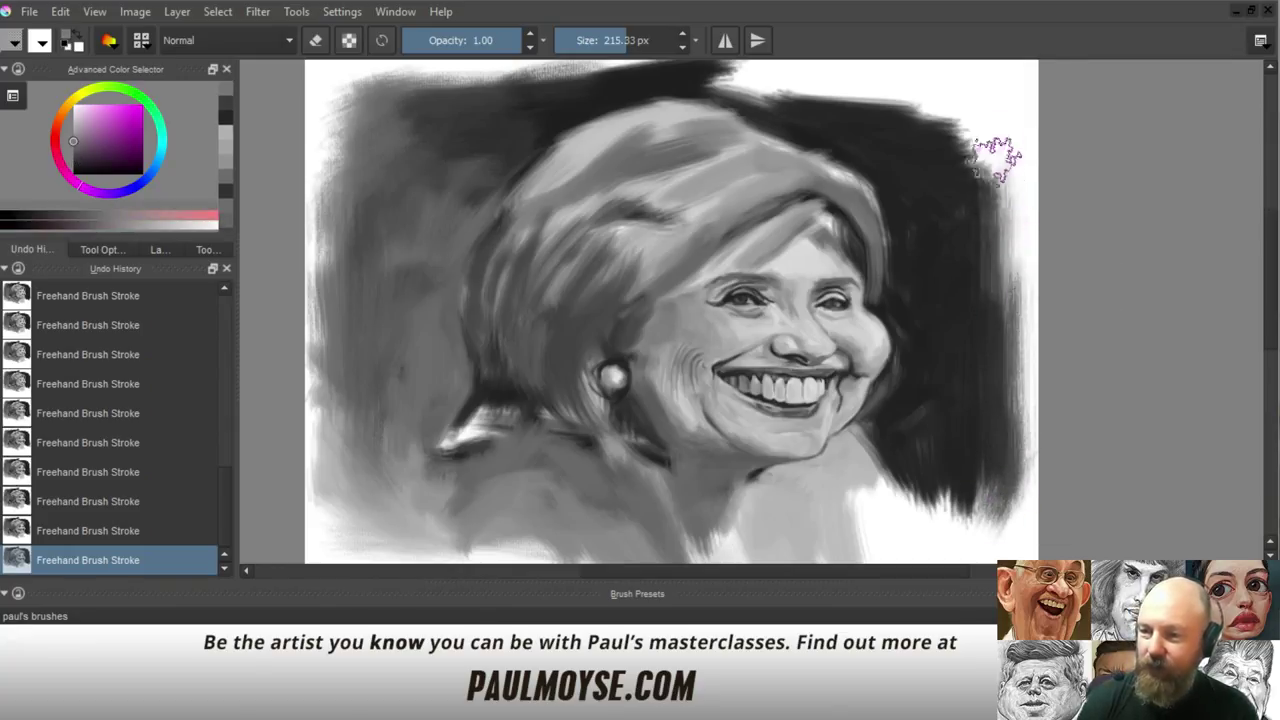
Paint sampled dark greys over the white gap along the canvas's top edge and upper-right corner
{"action": "left_click", "coordinate": [1003, 245], "text": "ctrl"}
{"action": "mouse_move", "coordinate": [993, 222]}
{"action": "left_mouse_down"}
{"action": "mouse_move", "coordinate": [983, 143]}
{"action": "mouse_move", "coordinate": [950, 143]}
{"action": "mouse_move", "coordinate": [968, 172]}
{"action": "mouse_move", "coordinate": [933, 122]}
{"action": "mouse_move", "coordinate": [983, 160]}
{"action": "mouse_move", "coordinate": [915, 97]}
{"action": "mouse_move", "coordinate": [973, 122]}
{"action": "mouse_move", "coordinate": [874, 81]}
{"action": "left_mouse_up"}
{"action": "left_click", "coordinate": [969, 196], "text": "ctrl"}
{"action": "mouse_move", "coordinate": [958, 167]}
{"action": "left_mouse_down"}
{"action": "mouse_move", "coordinate": [867, 85]}
{"action": "mouse_move", "coordinate": [942, 122]}
{"action": "mouse_move", "coordinate": [946, 106]}
{"action": "mouse_move", "coordinate": [886, 82]}
{"action": "mouse_move", "coordinate": [841, 89]}
{"action": "mouse_move", "coordinate": [877, 108]}
{"action": "mouse_move", "coordinate": [820, 100]}
{"action": "mouse_move", "coordinate": [936, 96]}
{"action": "mouse_move", "coordinate": [802, 95]}
{"action": "mouse_move", "coordinate": [909, 92]}
{"action": "mouse_move", "coordinate": [845, 94]}
{"action": "left_mouse_up"}
{"action": "left_click", "coordinate": [869, 112], "text": "ctrl"}
{"action": "left_click", "coordinate": [822, 101], "text": "ctrl"}
{"action": "mouse_move", "coordinate": [708, 85]}
{"action": "left_mouse_down"}
{"action": "mouse_move", "coordinate": [840, 105]}
{"action": "mouse_move", "coordinate": [802, 110]}
{"action": "mouse_move", "coordinate": [682, 78]}
{"action": "mouse_move", "coordinate": [780, 80]}
{"action": "left_mouse_up"}
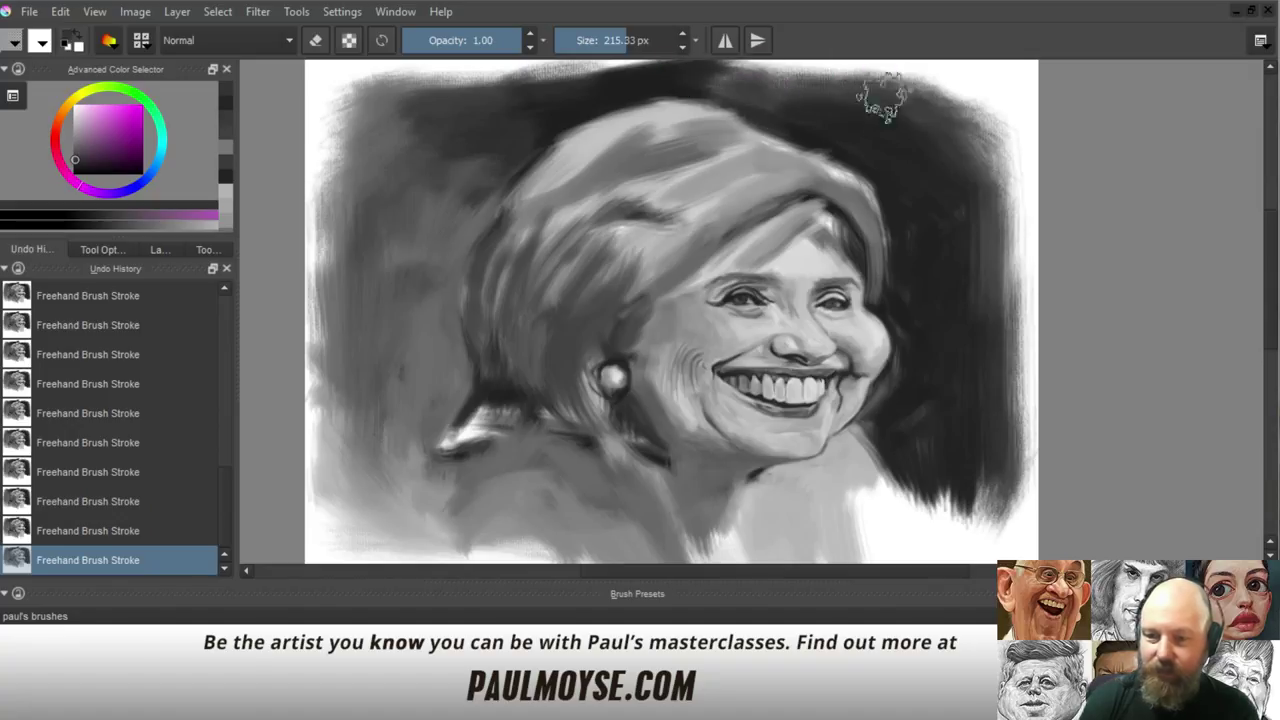
Fill out the upper-right corner and the dark background beside the front shoulder with sampled dark greys
{"action": "left_click", "coordinate": [917, 123], "text": "ctrl"}
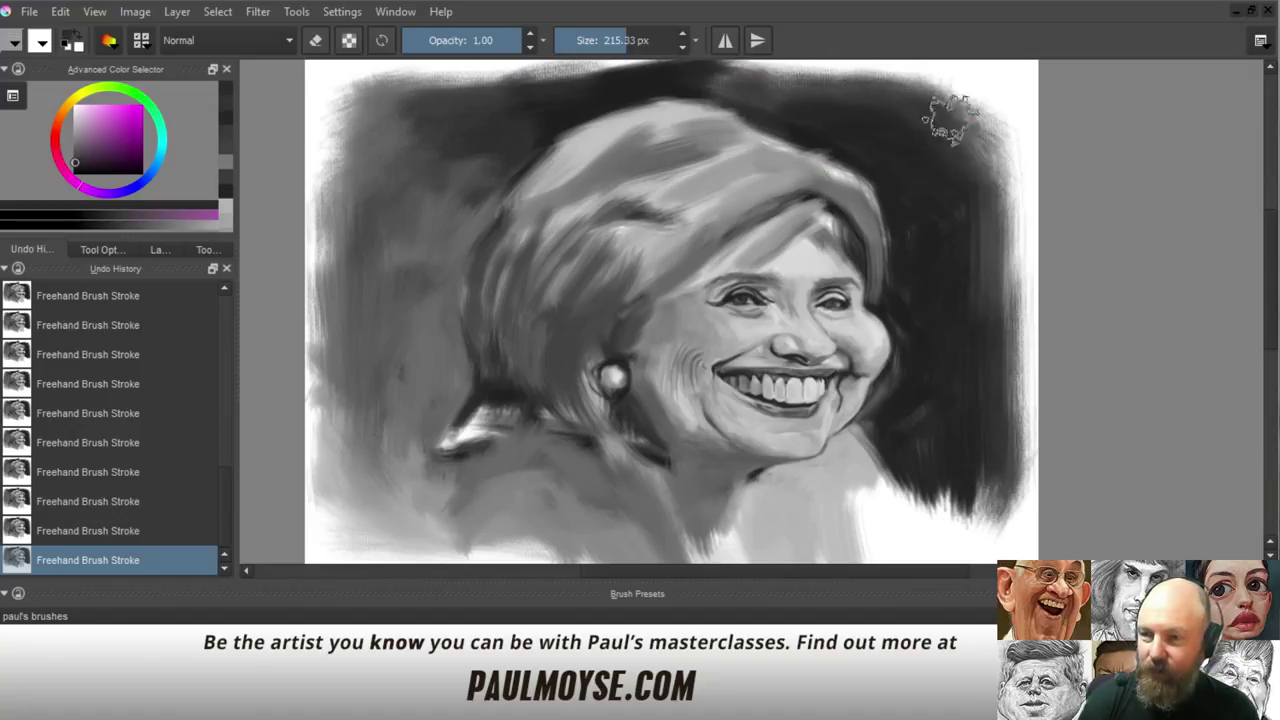
{"action": "left_click", "coordinate": [914, 100], "text": "ctrl"}
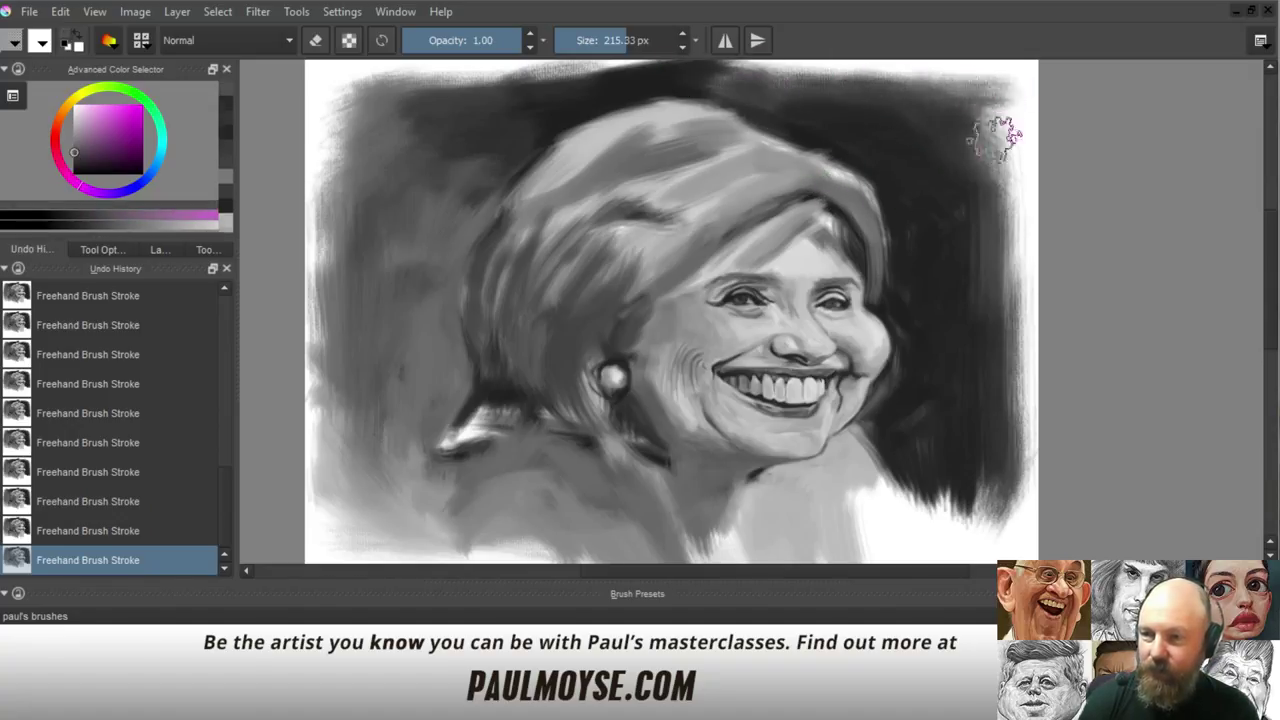
{"action": "left_click", "coordinate": [949, 158], "text": "ctrl"}
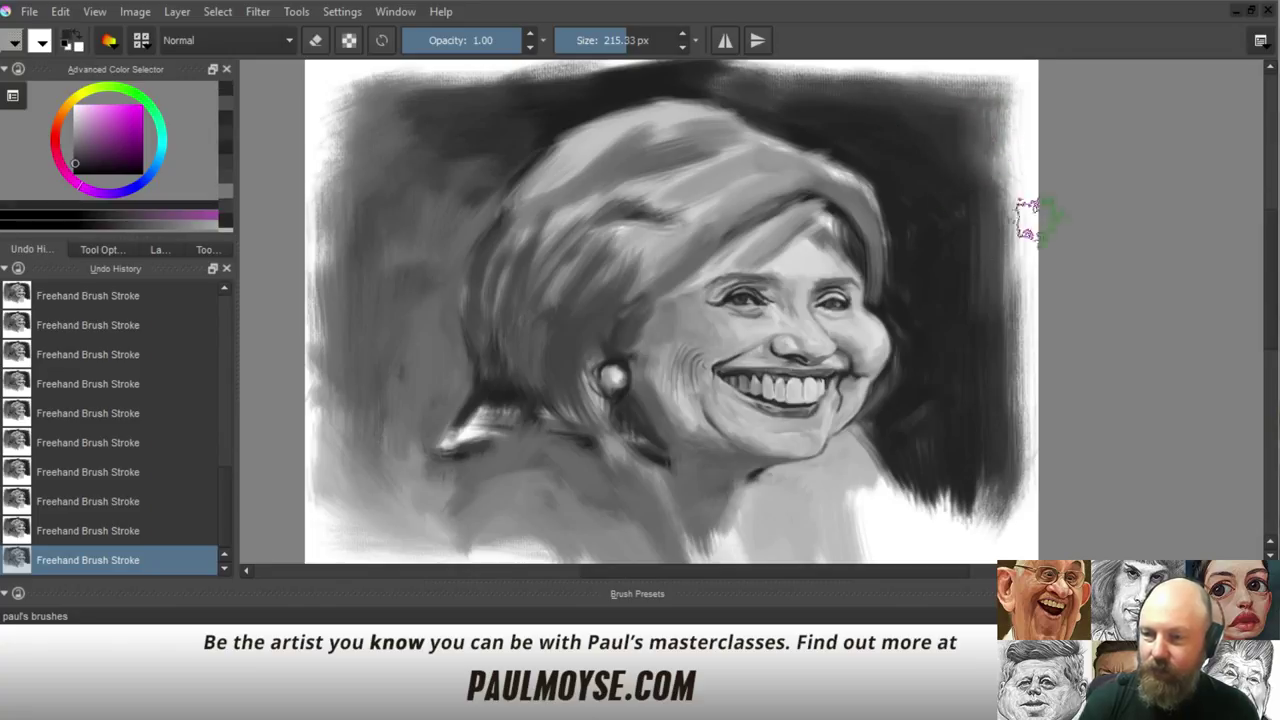
{"action": "left_click", "coordinate": [975, 430], "text": "ctrl"}
{"action": "mouse_move", "coordinate": [982, 457]}
{"action": "left_mouse_down"}
{"action": "mouse_move", "coordinate": [992, 486]}
{"action": "mouse_move", "coordinate": [956, 531]}
{"action": "mouse_move", "coordinate": [929, 489]}
{"action": "left_mouse_up"}
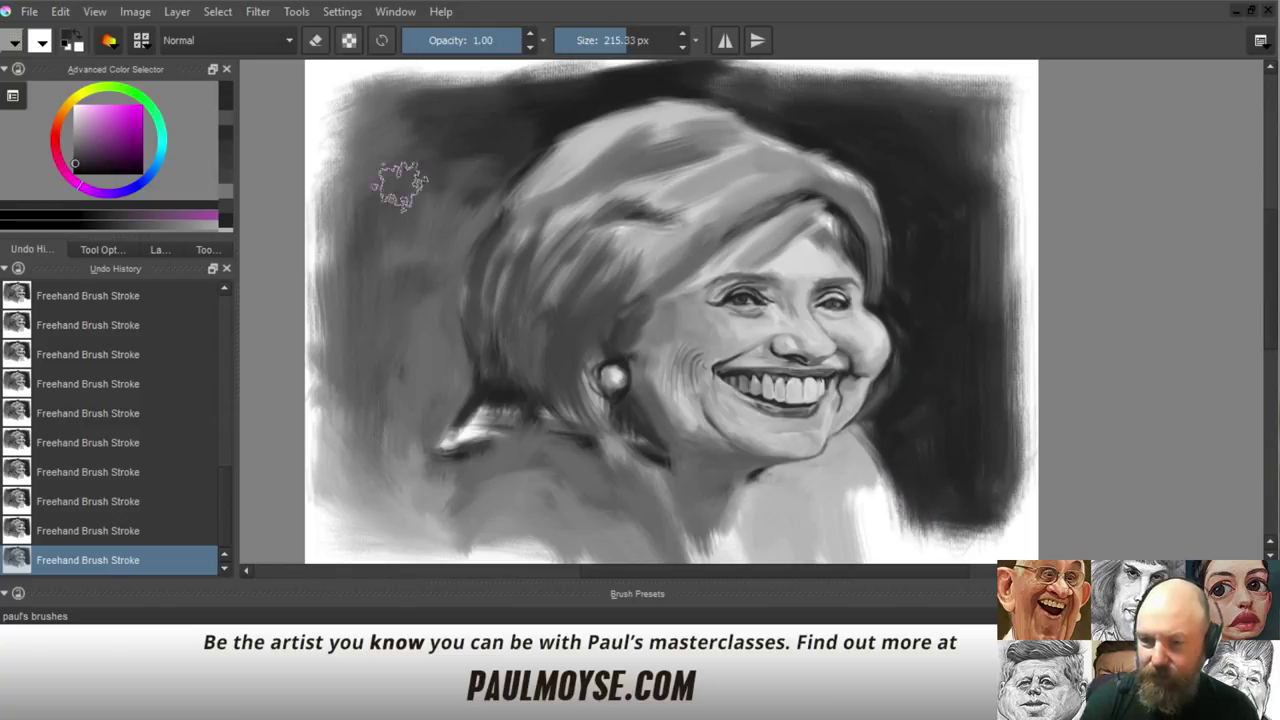
Even out the background tones around the head and in the upper-left corner with sampled greys
{"action": "left_click", "coordinate": [452, 202], "text": "ctrl"}
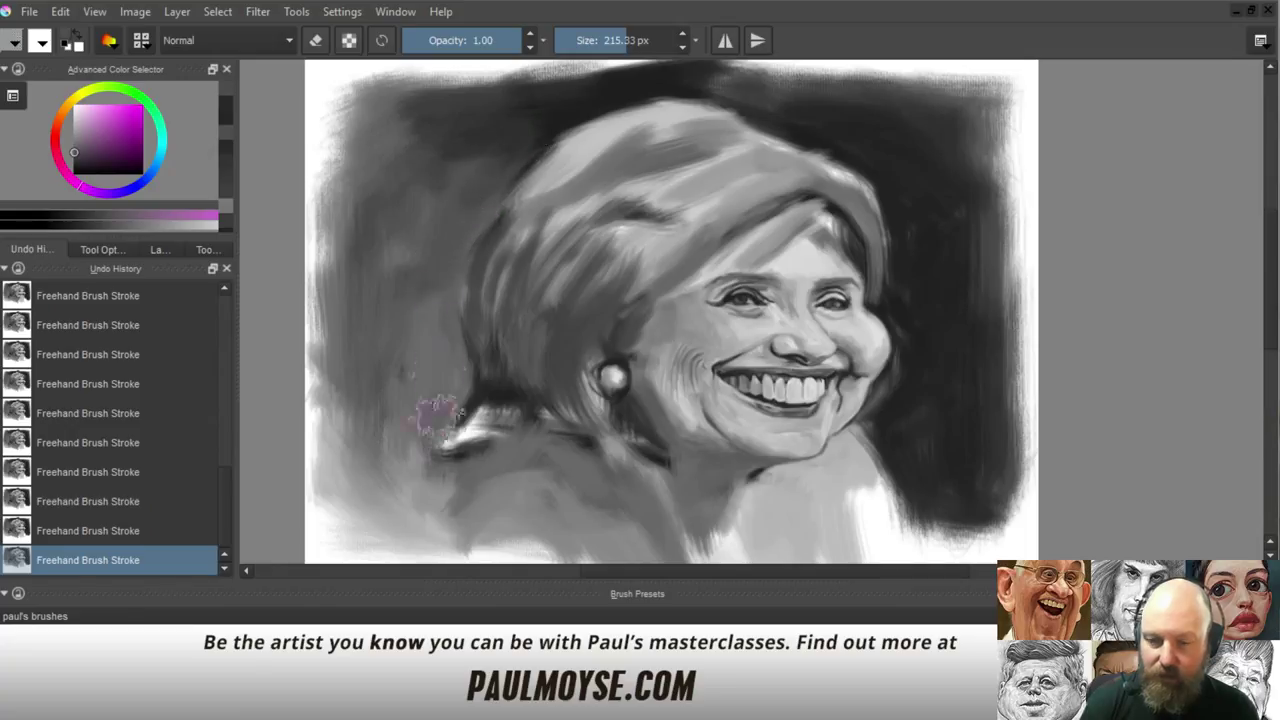
{"action": "left_click", "coordinate": [407, 486], "text": "ctrl"}
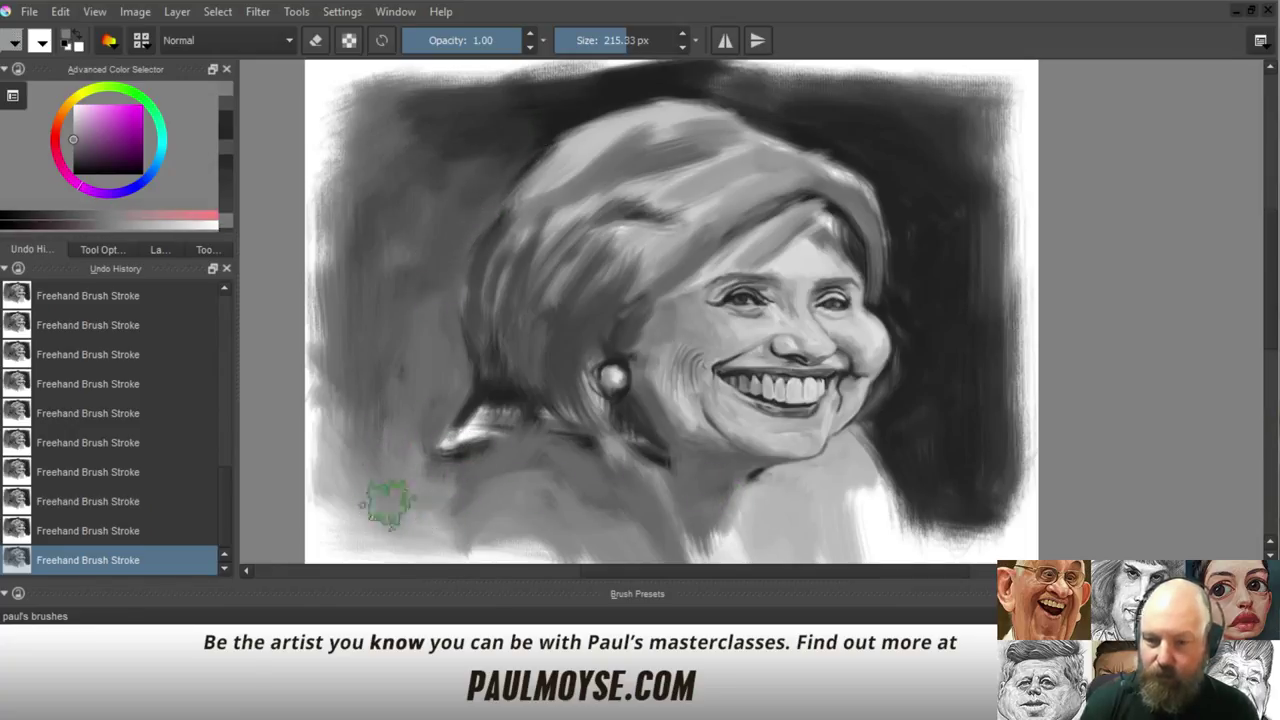
{"action": "left_click", "coordinate": [915, 458], "text": "ctrl"}
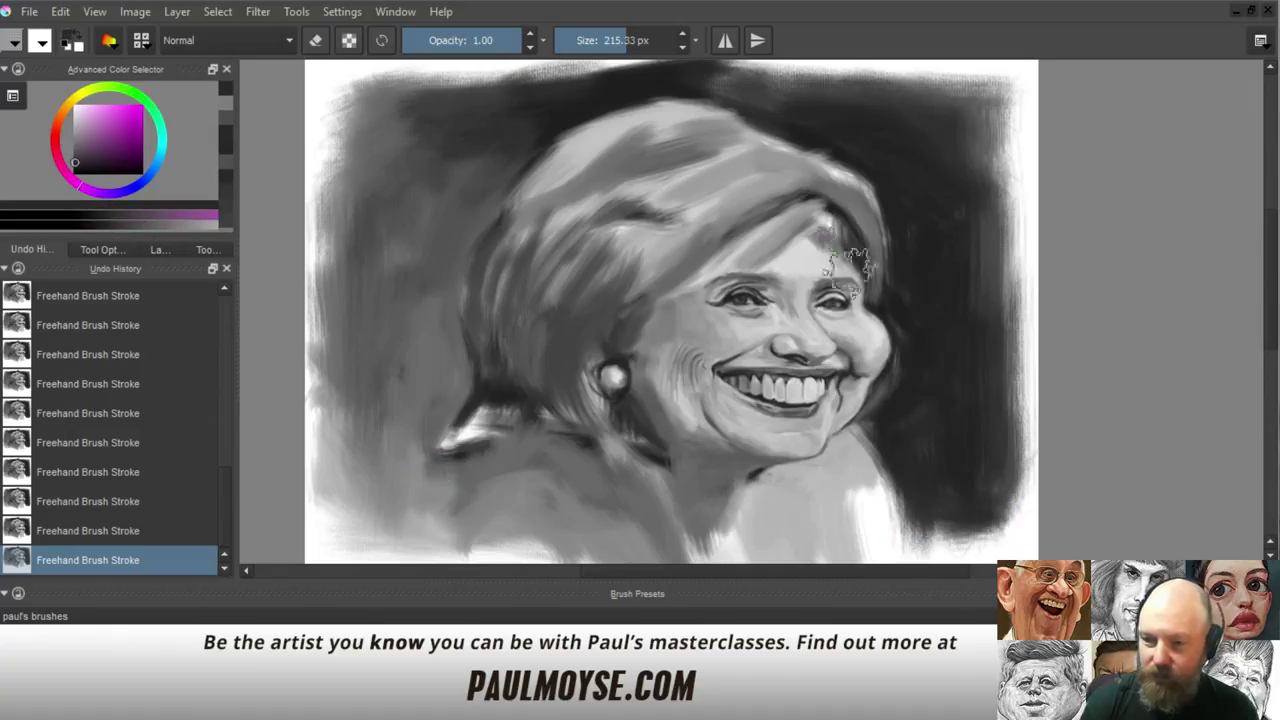
{"action": "left_click", "coordinate": [1000, 232], "text": "ctrl"}
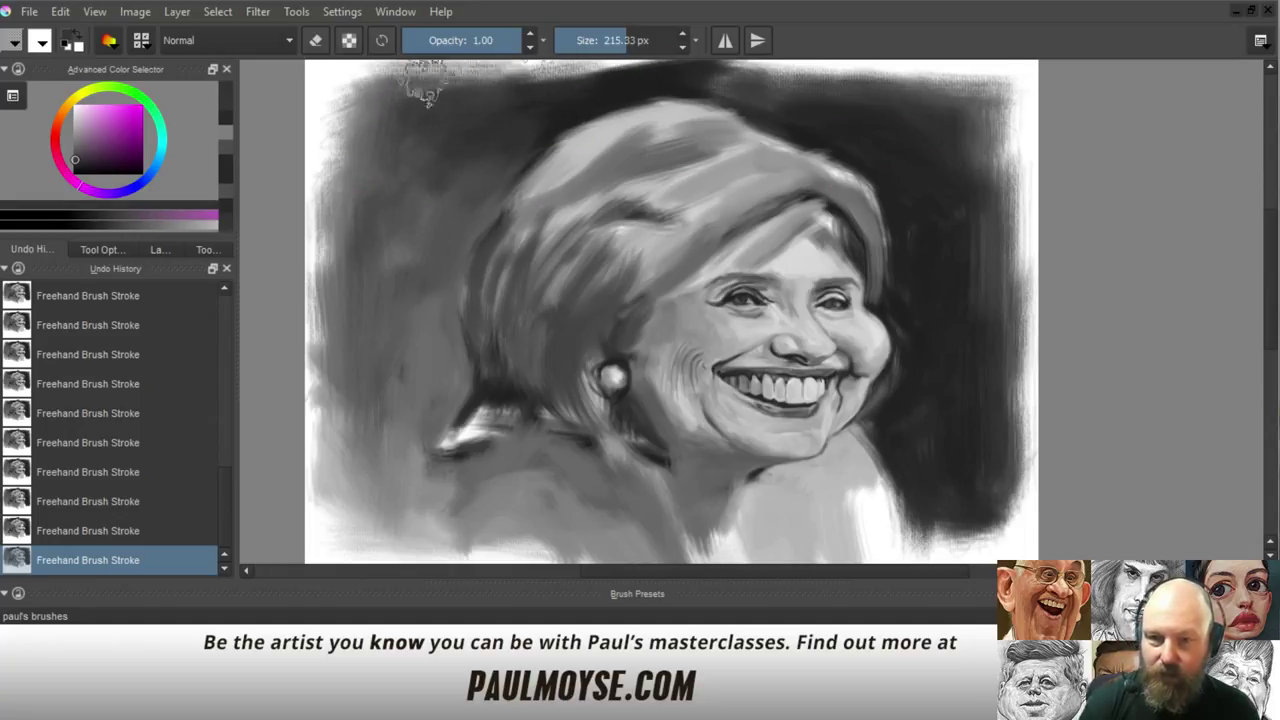
{"action": "left_click", "coordinate": [358, 123], "text": "ctrl"}
{"action": "left_click_drag", "start_coordinate": [358, 125], "coordinate": [361, 237]}
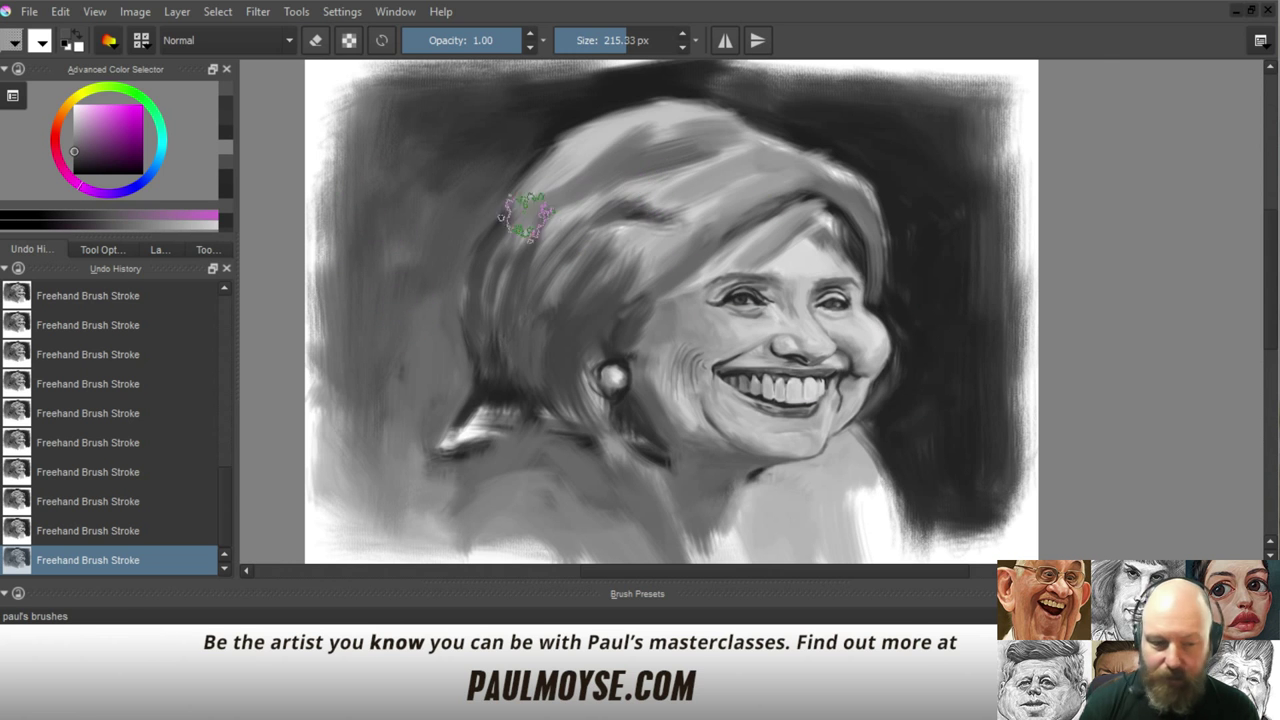
Brush sampled mid greys along the upper back outline of the hair to soften its edge against the background
{"action": "left_click_drag", "start_coordinate": [613, 287], "coordinate": [634, 248]}
{"action": "scroll", "coordinate": [630, 262], "scroll_direction": "down", "scroll_amount": 1}
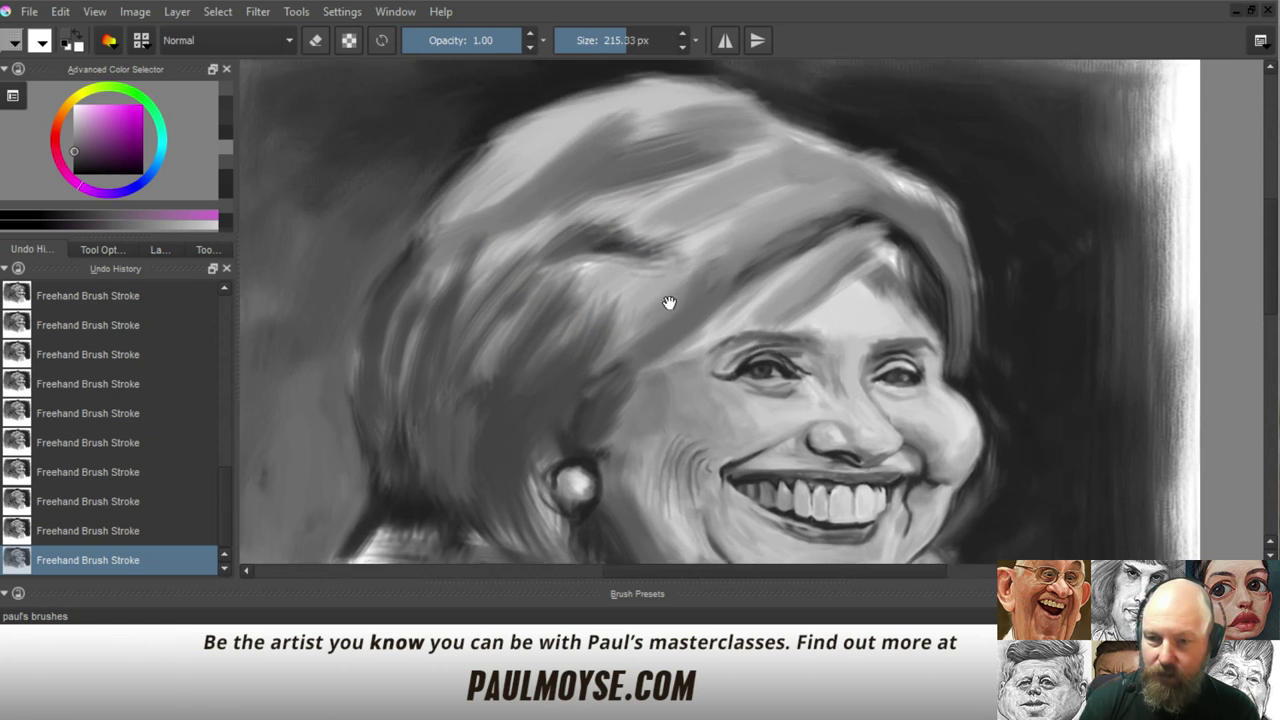
{"action": "scroll", "coordinate": [514, 200], "scroll_direction": "up", "scroll_amount": 1}
{"action": "left_click", "coordinate": [537, 200], "text": "ctrl"}
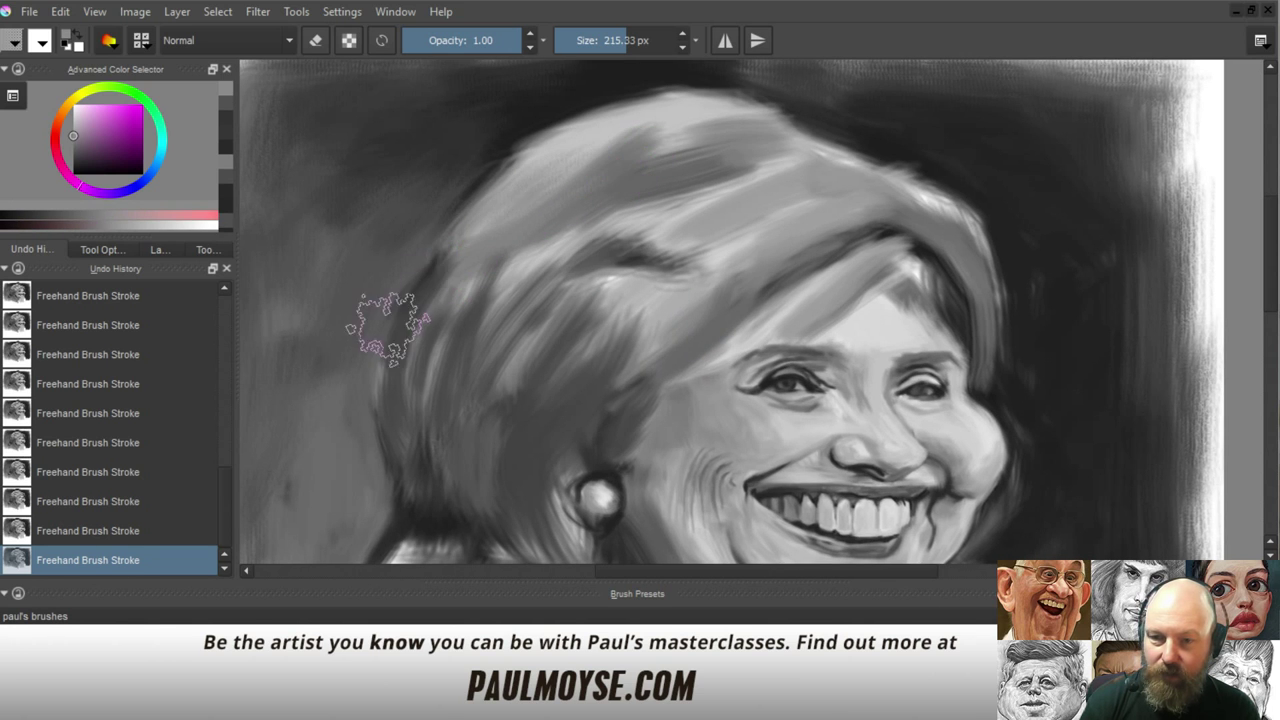
{"action": "left_click", "coordinate": [490, 208], "text": "ctrl"}
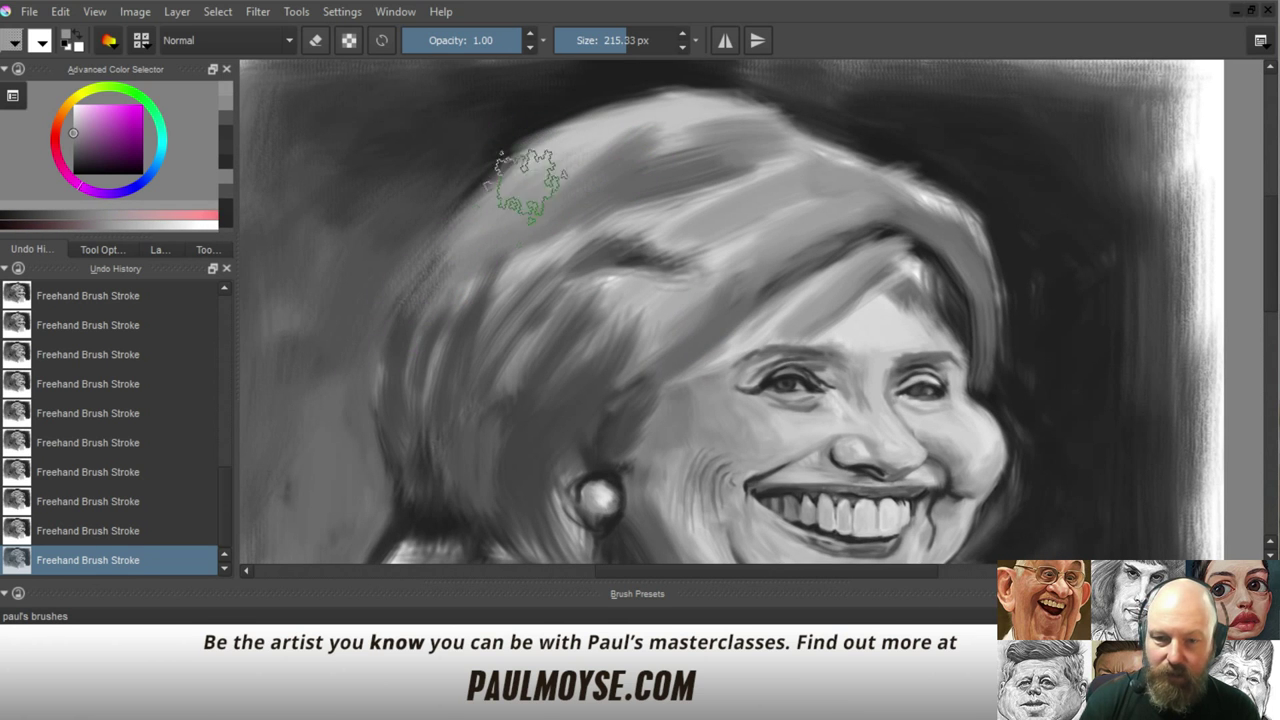
{"action": "left_click", "coordinate": [503, 189], "text": "ctrl"}
{"action": "left_click_drag", "start_coordinate": [503, 188], "coordinate": [600, 130]}
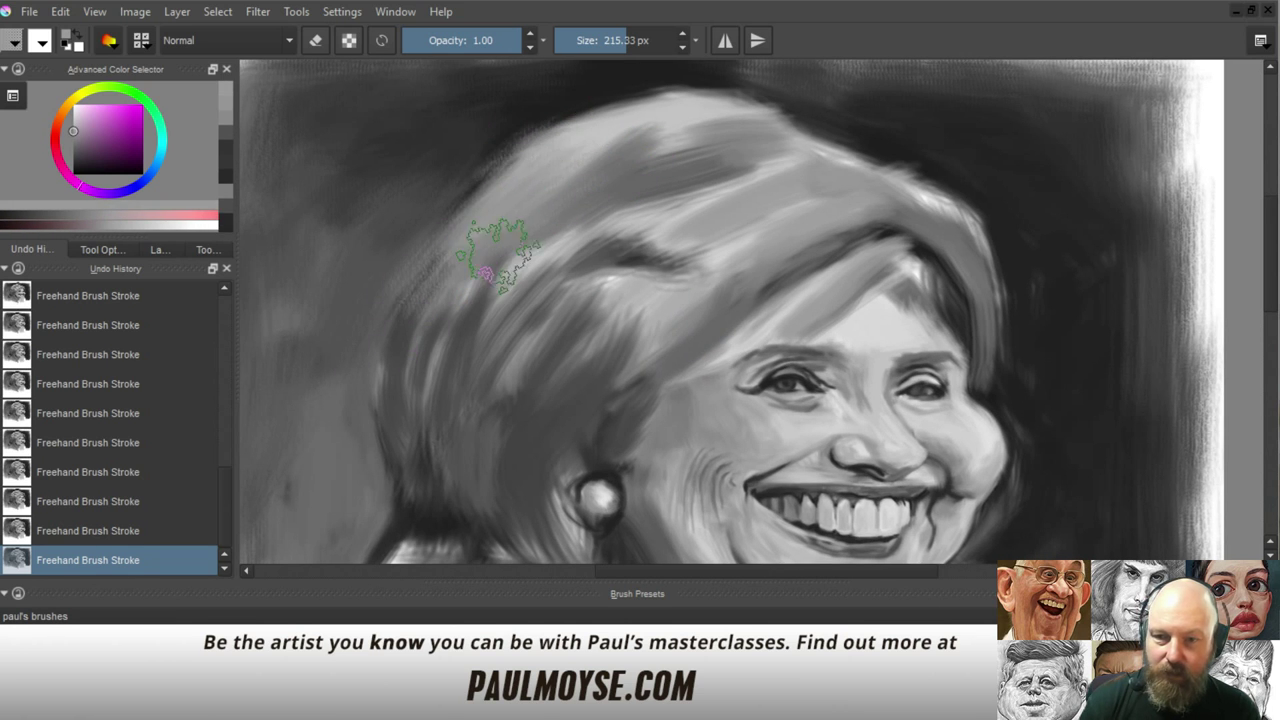
Blend the dark streak on the crown and the hair's upper outline above the forehead with sampled light greys
{"action": "left_click", "coordinate": [610, 140], "text": "ctrl"}
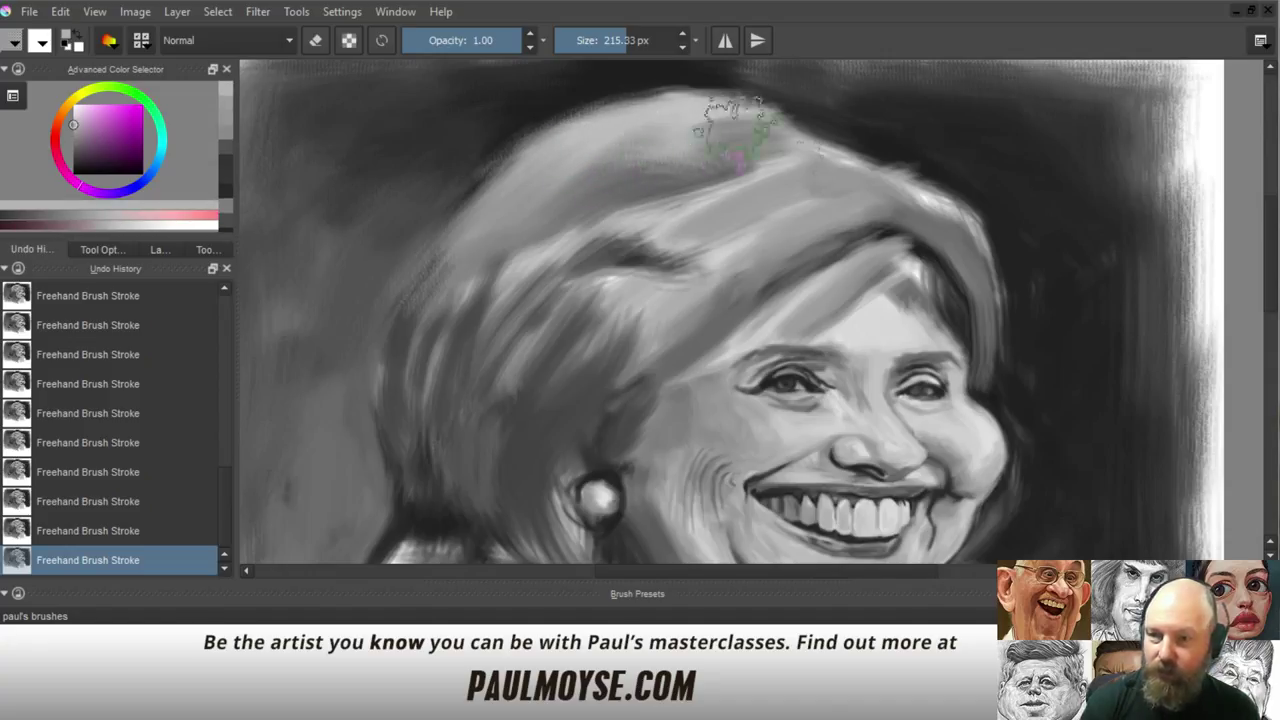
{"action": "left_click", "coordinate": [850, 165], "text": "ctrl"}
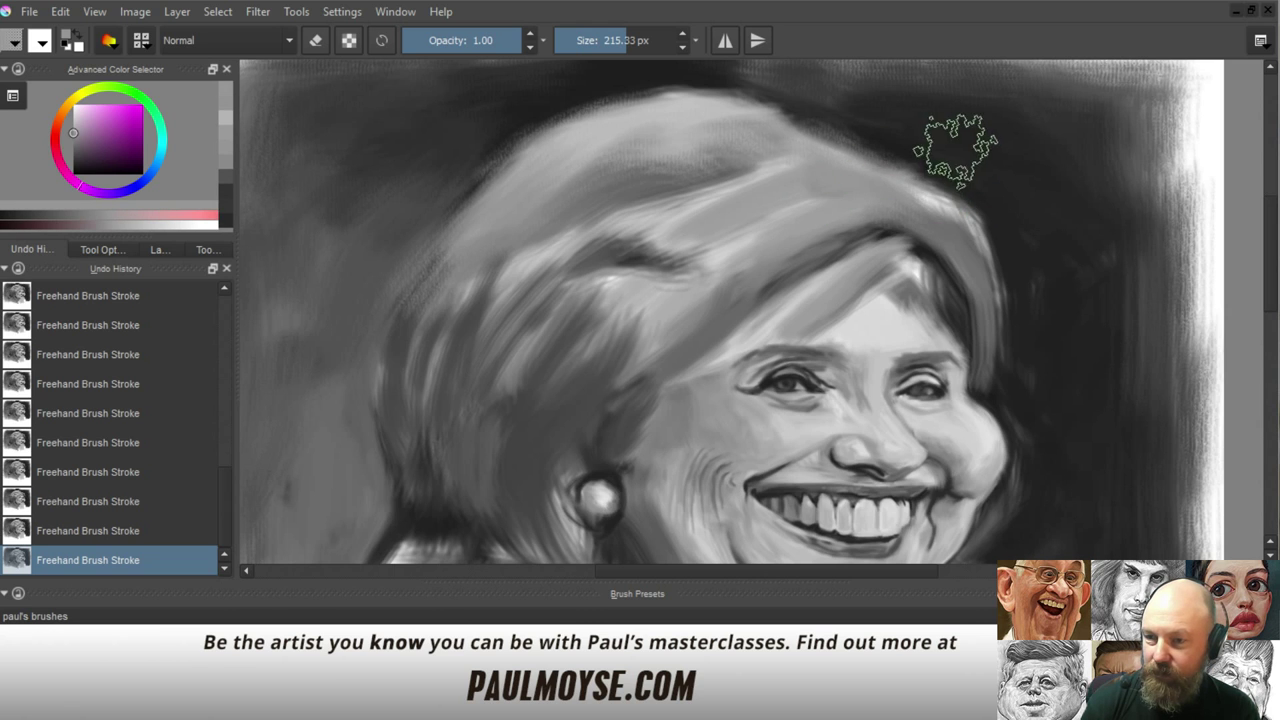
{"action": "left_click", "coordinate": [835, 210], "text": "ctrl"}
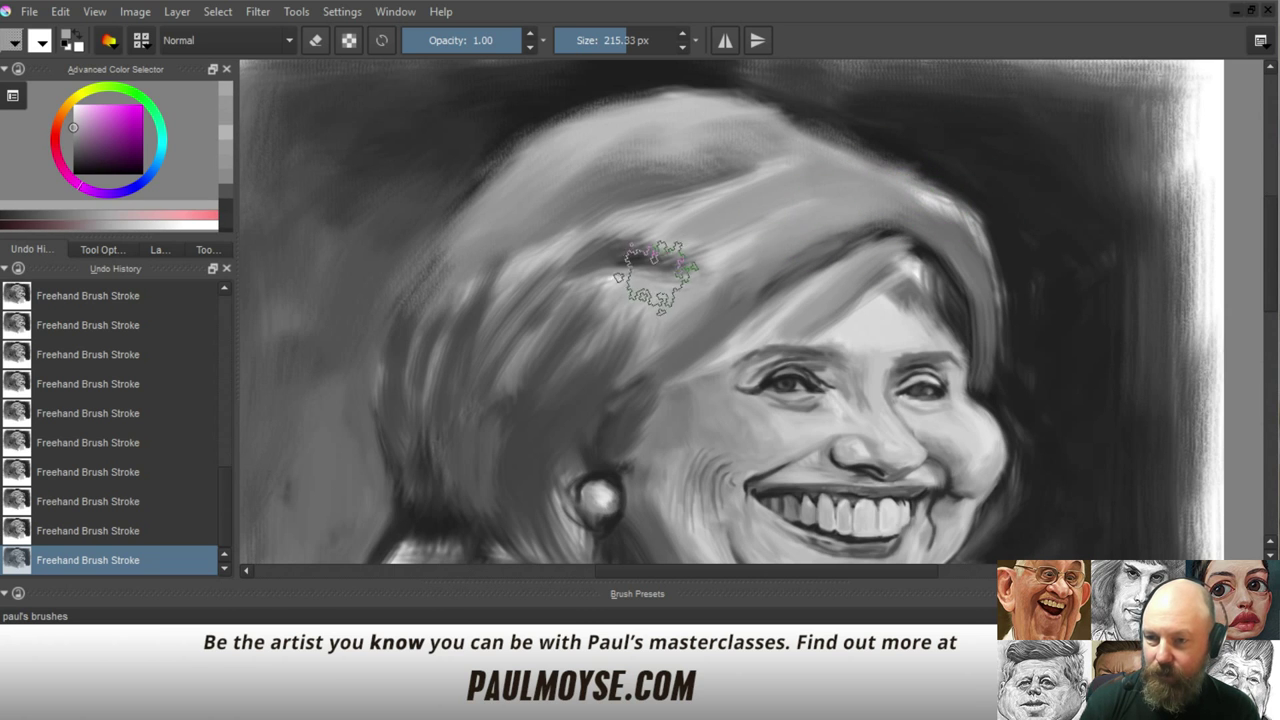
Smooth the swept hair above the temple and soften the dark patch there with sampled greys
{"action": "left_click", "coordinate": [758, 225], "text": "ctrl"}
{"action": "left_click_drag", "start_coordinate": [758, 228], "coordinate": [630, 328]}
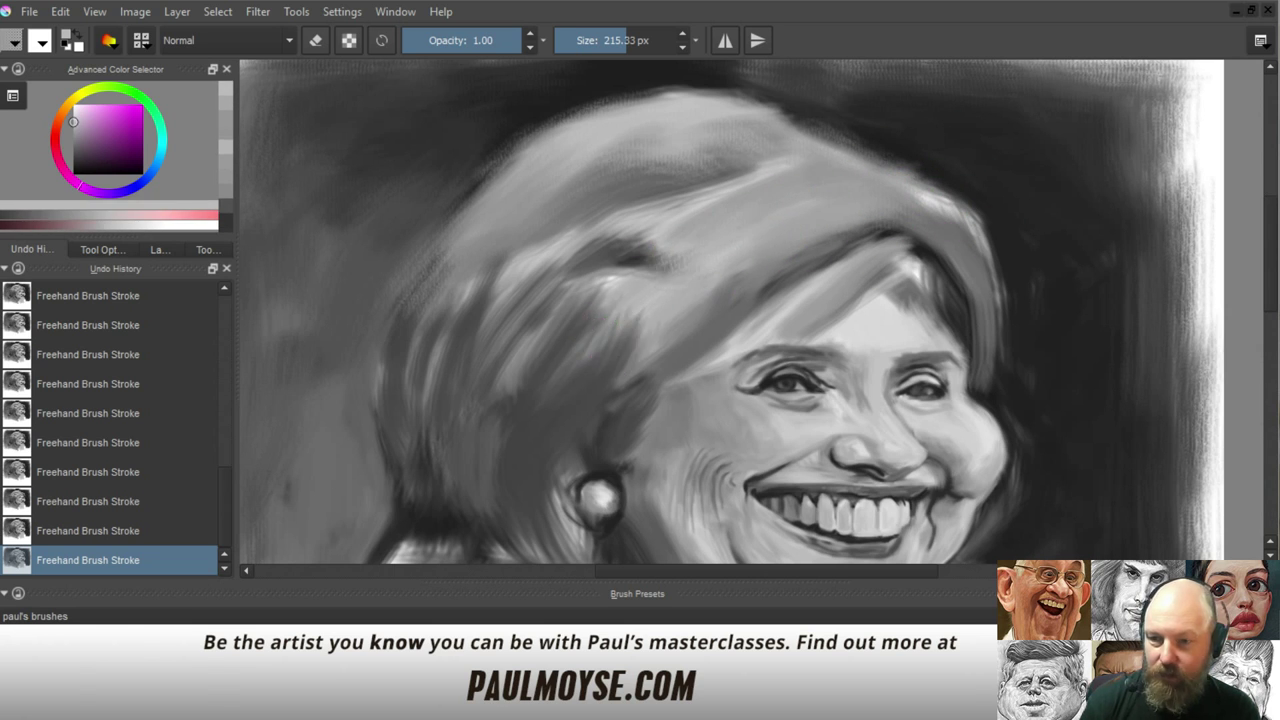
{"action": "left_click", "coordinate": [607, 317], "text": "ctrl"}
{"action": "mouse_move", "coordinate": [726, 237]}
{"action": "left_mouse_down"}
{"action": "mouse_move", "coordinate": [645, 258]}
{"action": "mouse_move", "coordinate": [672, 230]}
{"action": "left_mouse_up"}
{"action": "left_click", "coordinate": [640, 235], "text": "ctrl"}
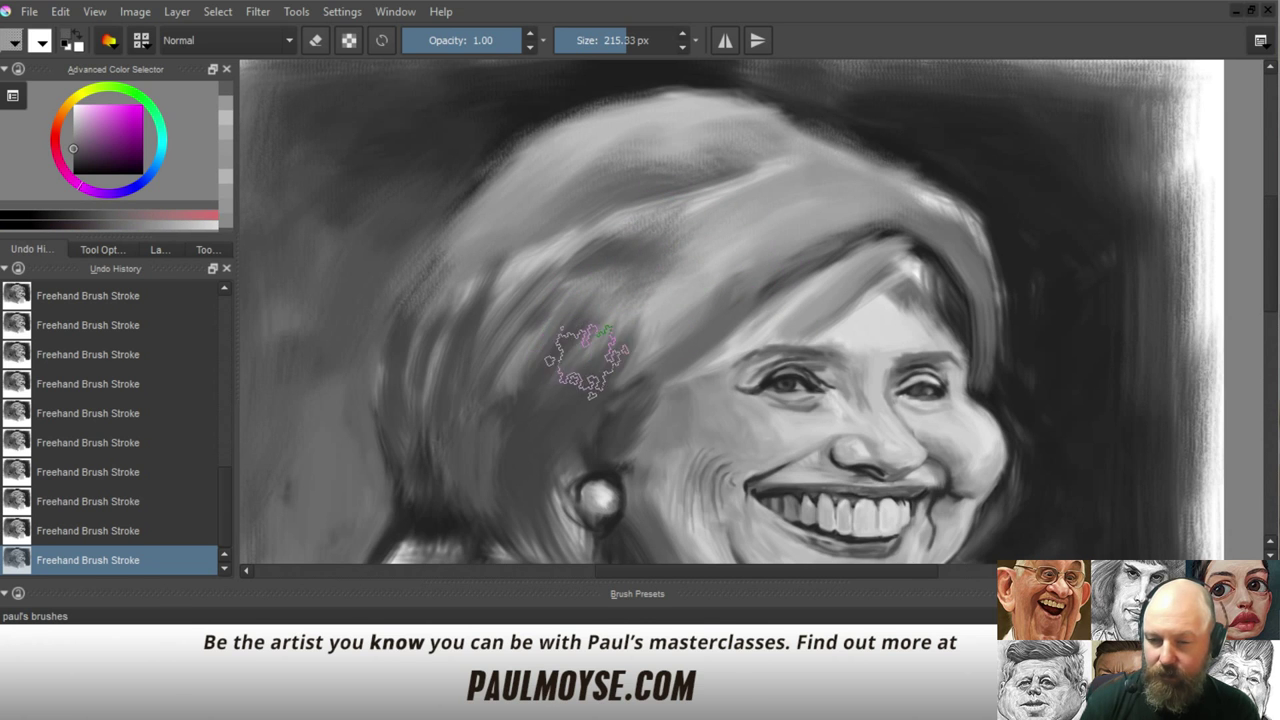
Darken and unify the lower back hair behind the earring with sampled mid-dark greys
{"action": "left_click", "coordinate": [598, 385], "text": "ctrl"}
{"action": "left_click", "coordinate": [497, 430], "text": "ctrl"}
{"action": "left_click_drag", "start_coordinate": [409, 449], "coordinate": [423, 488]}
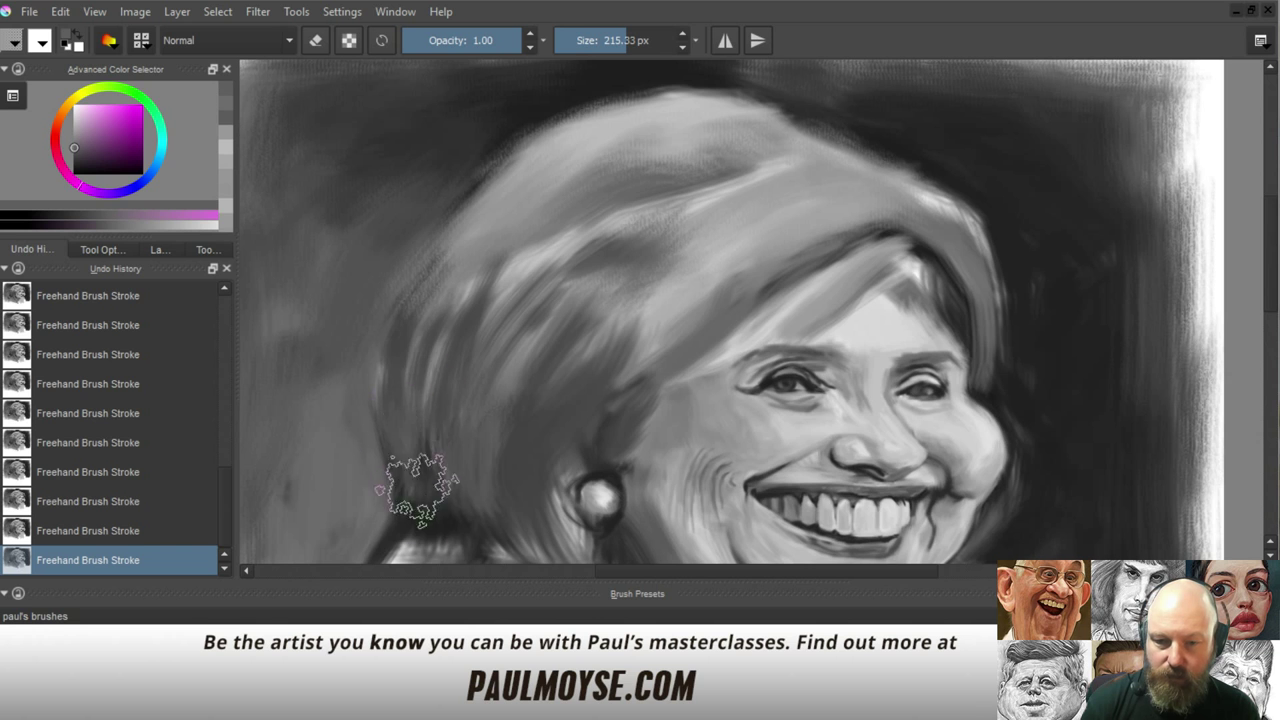
Blend the back of the hair into the background with sampled greys and reduce the brush size to 91.03 px
{"action": "mouse_move", "coordinate": [567, 336]}
{"action": "left_mouse_down"}
{"action": "mouse_move", "coordinate": [582, 384]}
{"action": "mouse_move", "coordinate": [574, 414]}
{"action": "mouse_move", "coordinate": [609, 356]}
{"action": "left_mouse_up"}
{"action": "left_click", "coordinate": [514, 285], "text": "ctrl"}
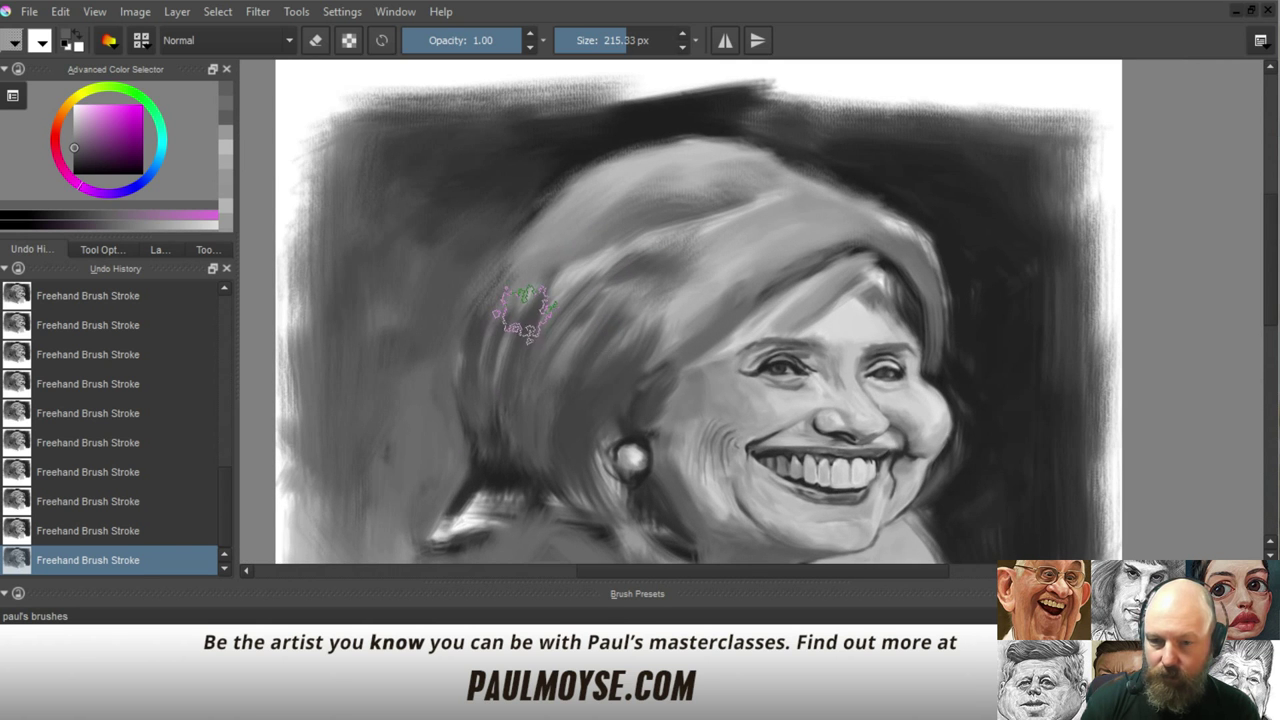
{"action": "left_click", "coordinate": [512, 280], "text": "ctrl"}
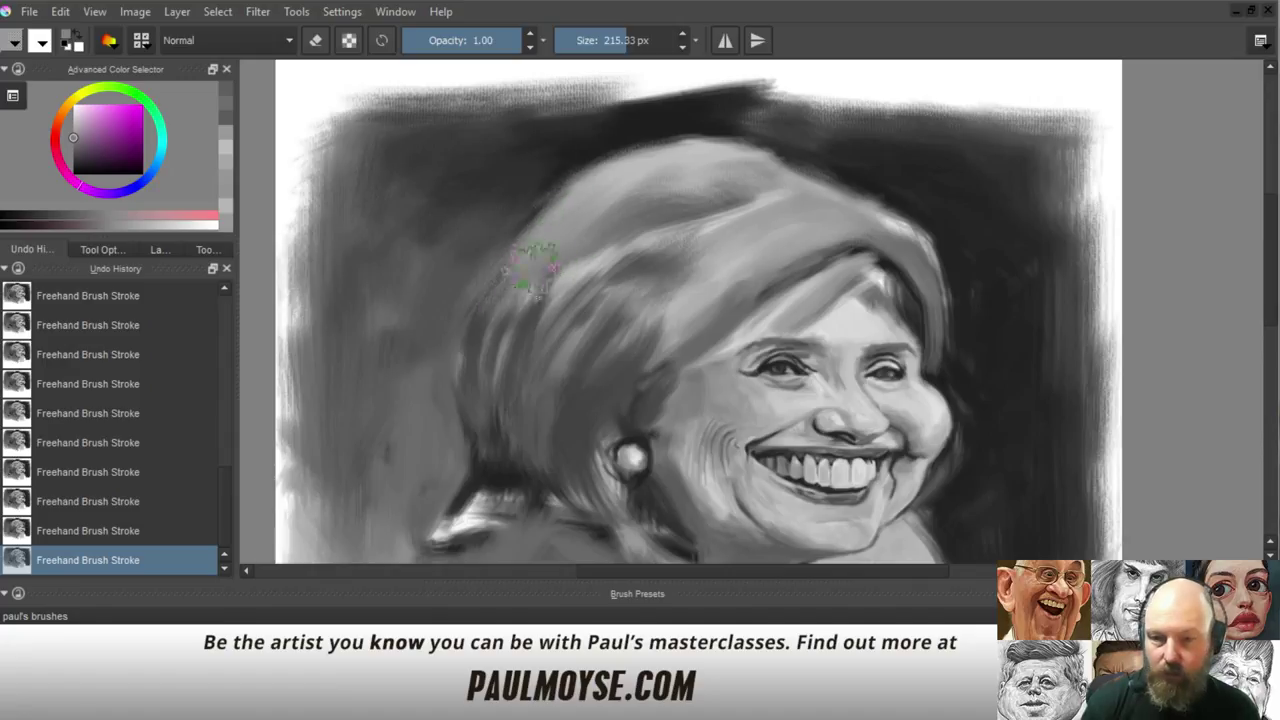
{"action": "left_click", "coordinate": [538, 268], "text": "ctrl"}
{"action": "left_click_drag", "start_coordinate": [534, 224], "coordinate": [527, 246]}
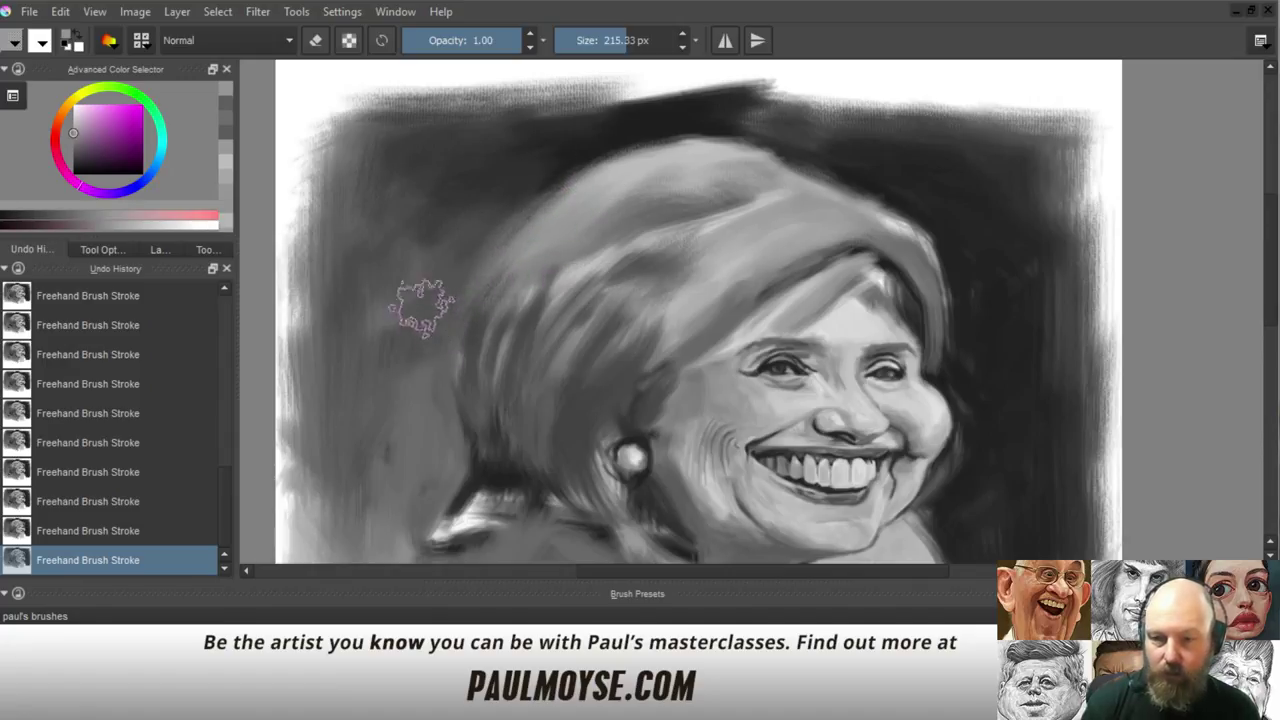
{"action": "left_click_drag", "start_coordinate": [588, 326], "coordinate": [555, 327]}
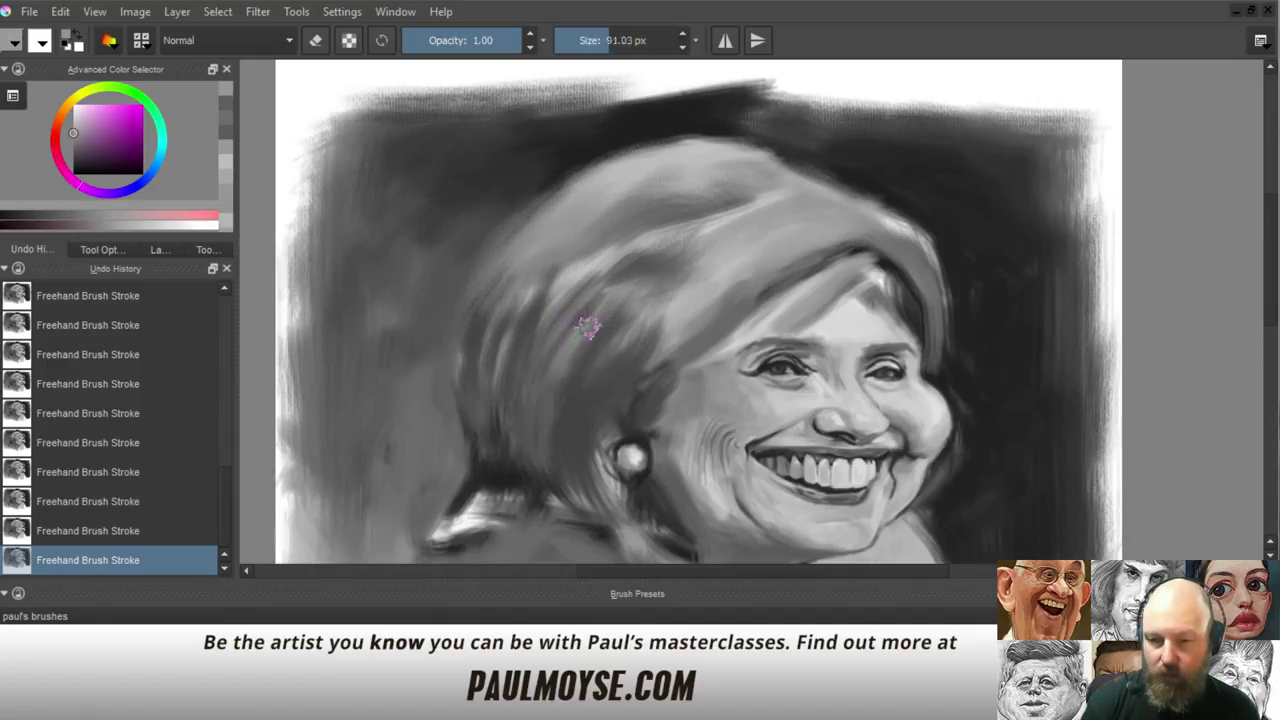
Paint darker streaks through the upper back hair and across the crown with sampled greys, using a 67.33 px brush
{"action": "left_click", "coordinate": [492, 430], "text": "ctrl"}
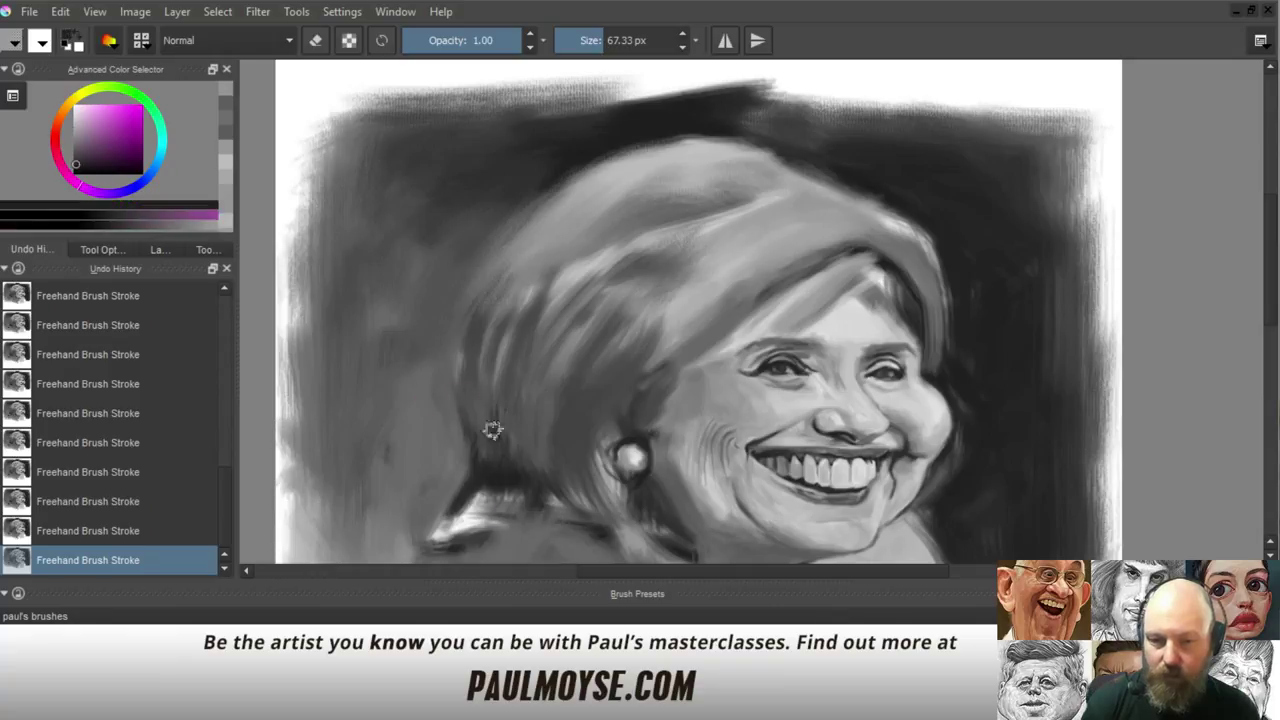
{"action": "left_click", "coordinate": [528, 226], "text": "ctrl"}
{"action": "left_click_drag", "start_coordinate": [504, 255], "coordinate": [569, 220]}
{"action": "left_click", "coordinate": [550, 229], "text": "ctrl"}
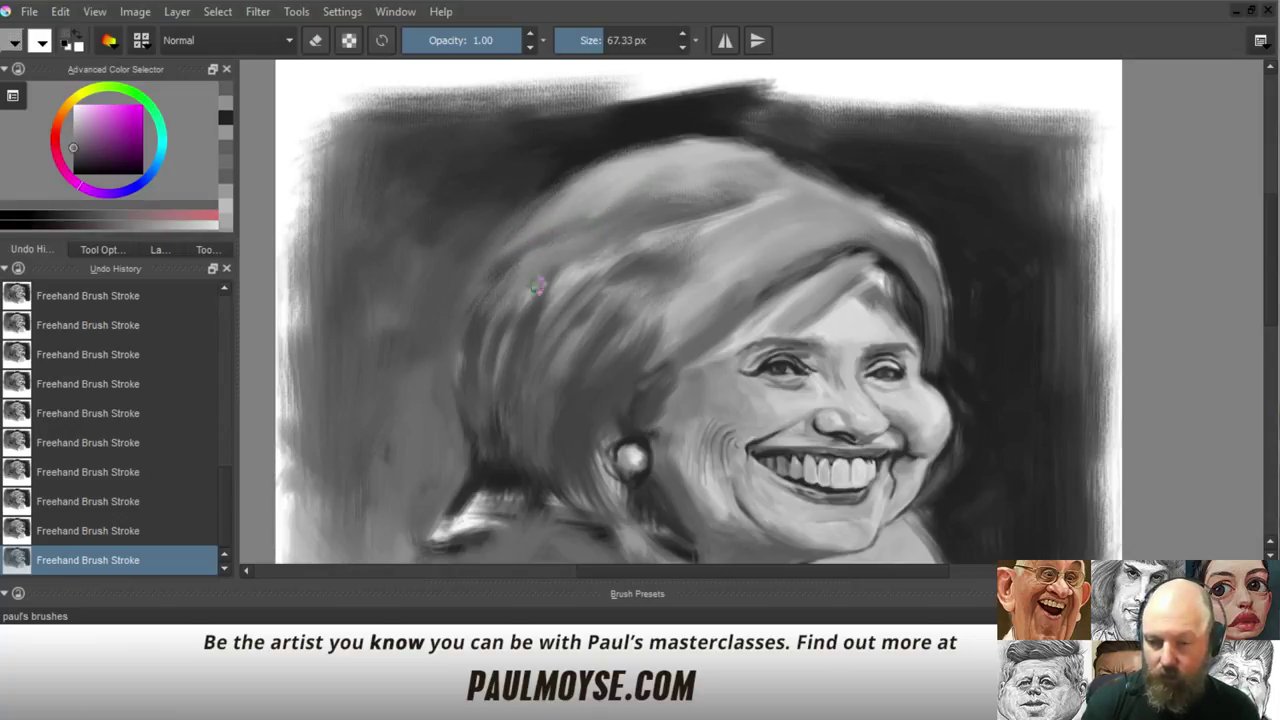
{"action": "left_click", "coordinate": [507, 443], "text": "ctrl"}
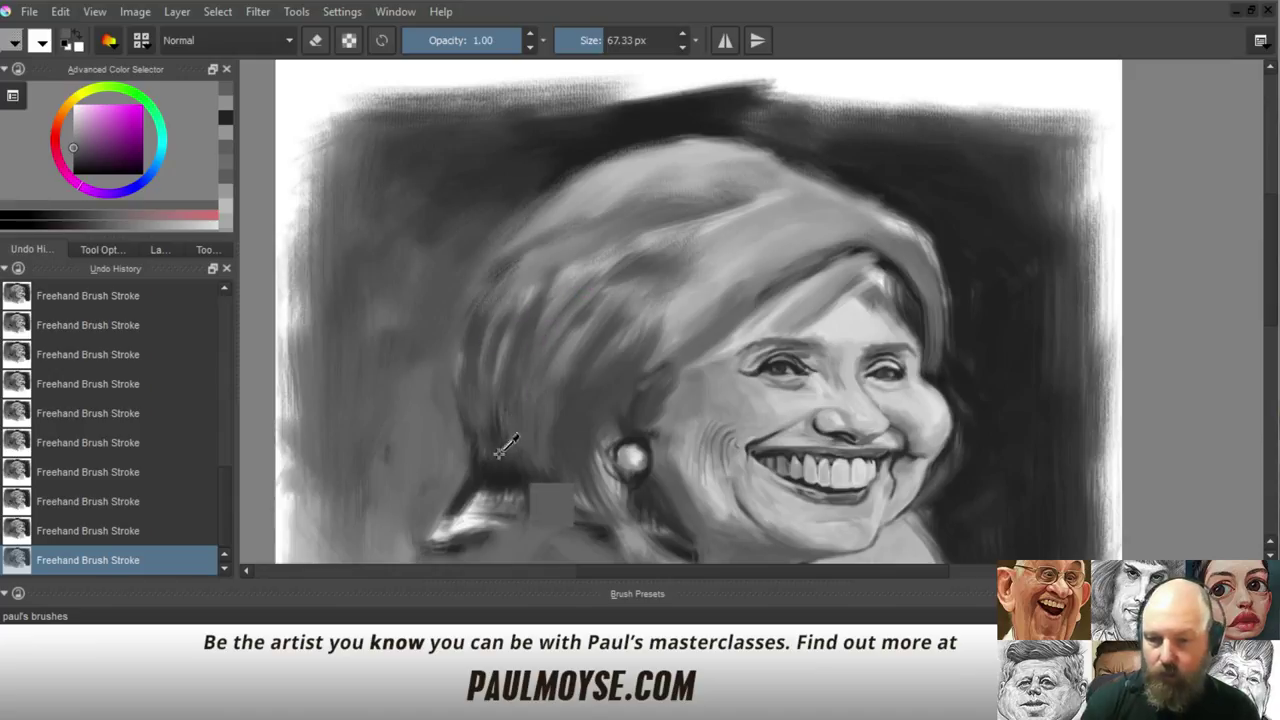
{"action": "left_click_drag", "start_coordinate": [496, 280], "coordinate": [485, 296]}
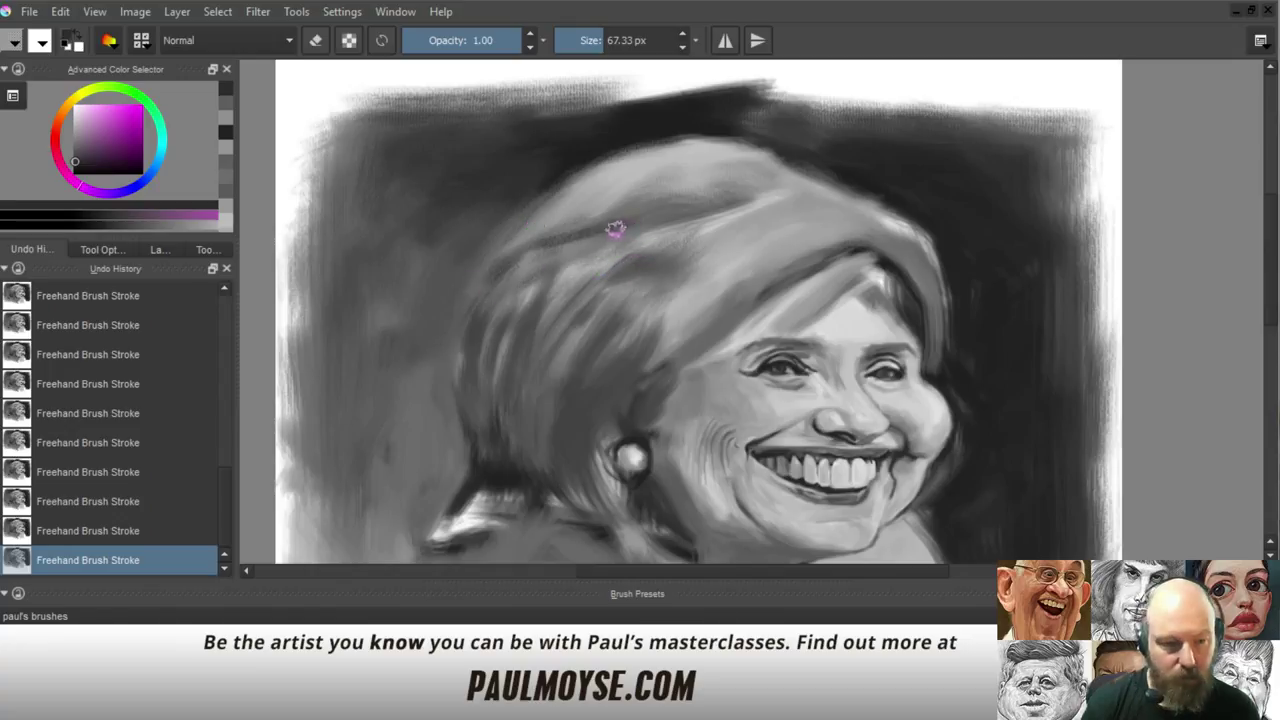
{"action": "left_click_drag", "start_coordinate": [600, 239], "coordinate": [680, 207]}
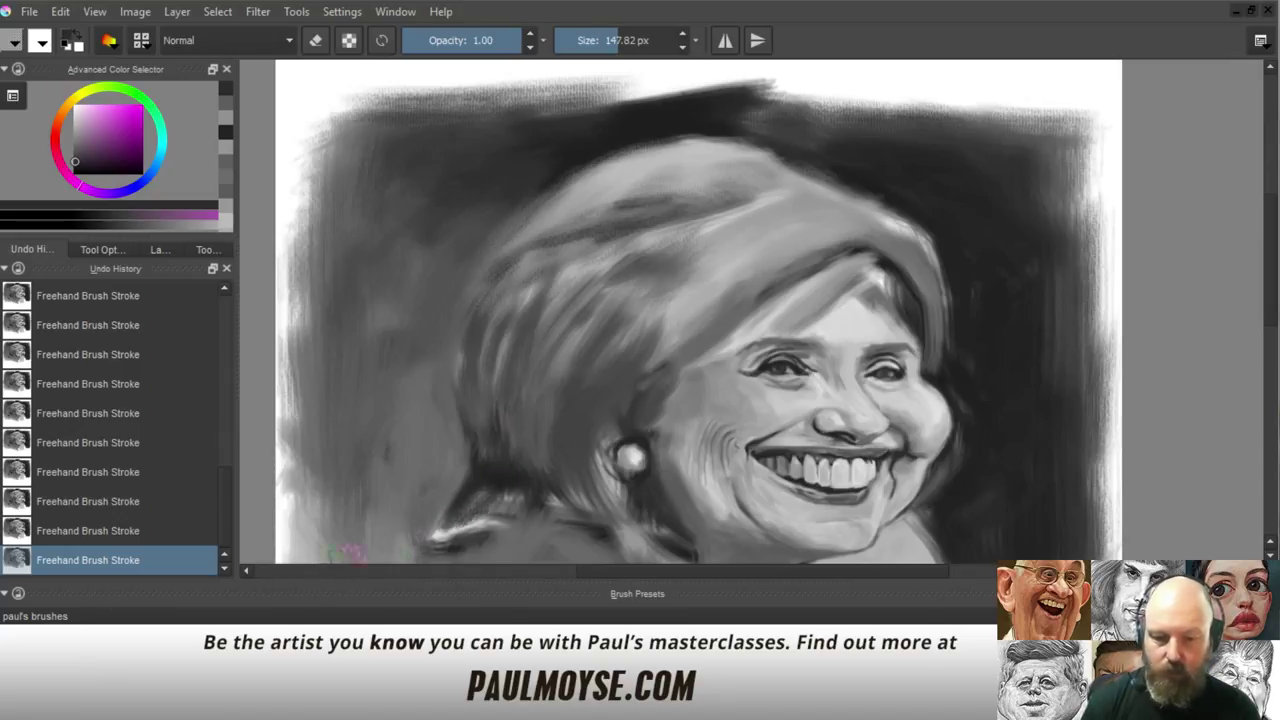
Collapse the brush presets docker and cover the white collar behind the neck with sampled dark greys, using a 147.82 px brush
{"action": "left_click", "coordinate": [5, 595]}
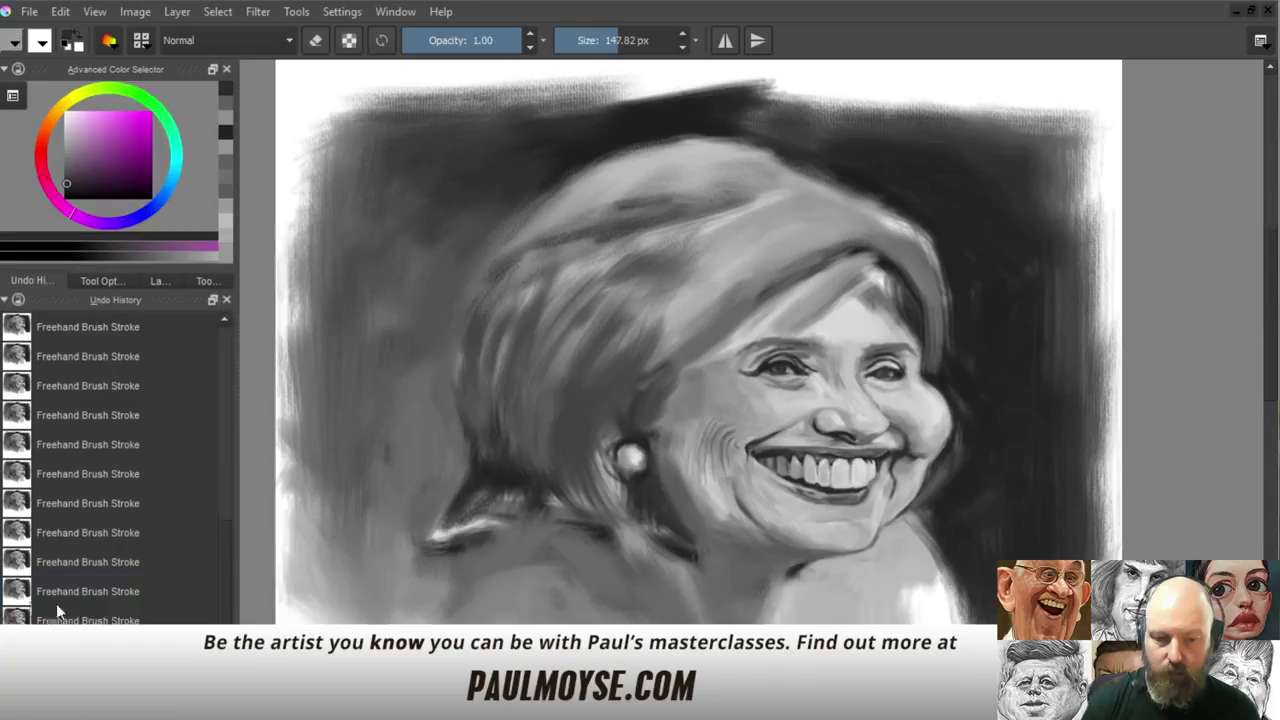
{"action": "mouse_move", "coordinate": [508, 492]}
{"action": "left_mouse_down"}
{"action": "mouse_move", "coordinate": [449, 542]}
{"action": "mouse_move", "coordinate": [467, 519]}
{"action": "mouse_move", "coordinate": [449, 575]}
{"action": "mouse_move", "coordinate": [429, 582]}
{"action": "mouse_move", "coordinate": [454, 500]}
{"action": "mouse_move", "coordinate": [435, 563]}
{"action": "left_mouse_up"}
{"action": "left_click", "coordinate": [476, 486], "text": "ctrl"}
{"action": "left_click", "coordinate": [446, 528], "text": "ctrl"}
{"action": "left_click", "coordinate": [450, 512], "text": "ctrl"}
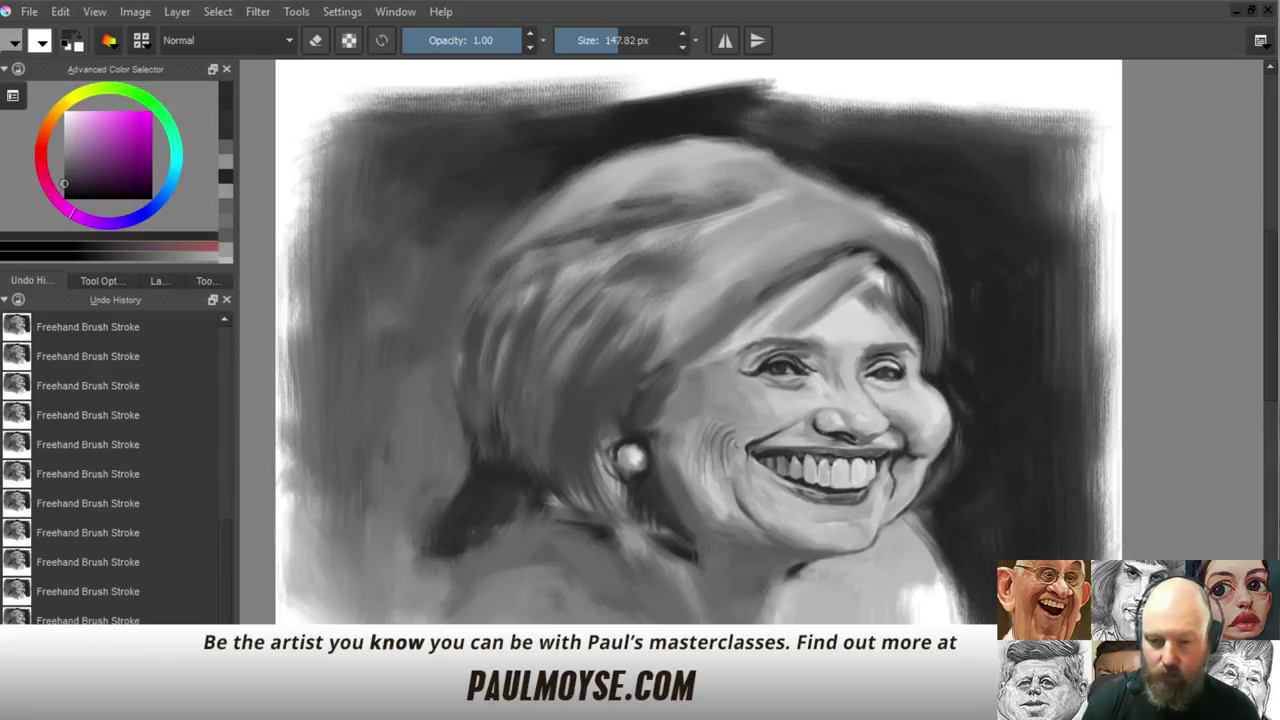
{"action": "mouse_move", "coordinate": [462, 492]}
{"action": "left_mouse_down"}
{"action": "mouse_move", "coordinate": [484, 469]}
{"action": "mouse_move", "coordinate": [495, 424]}
{"action": "mouse_move", "coordinate": [467, 331]}
{"action": "mouse_move", "coordinate": [503, 528]}
{"action": "left_mouse_up"}
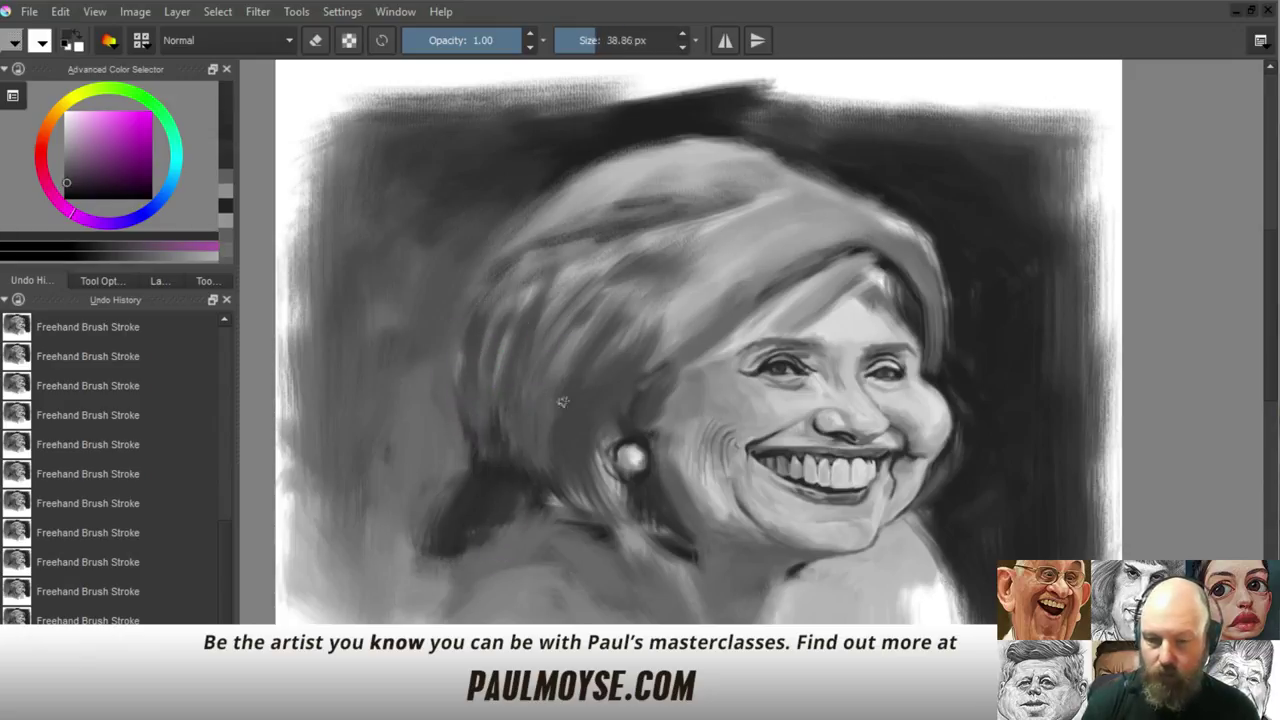
Shape the flicked hair ends at the nape and darken the strands below the back hair, using a 38.86 px brush
{"action": "left_click", "coordinate": [485, 478], "text": "ctrl"}
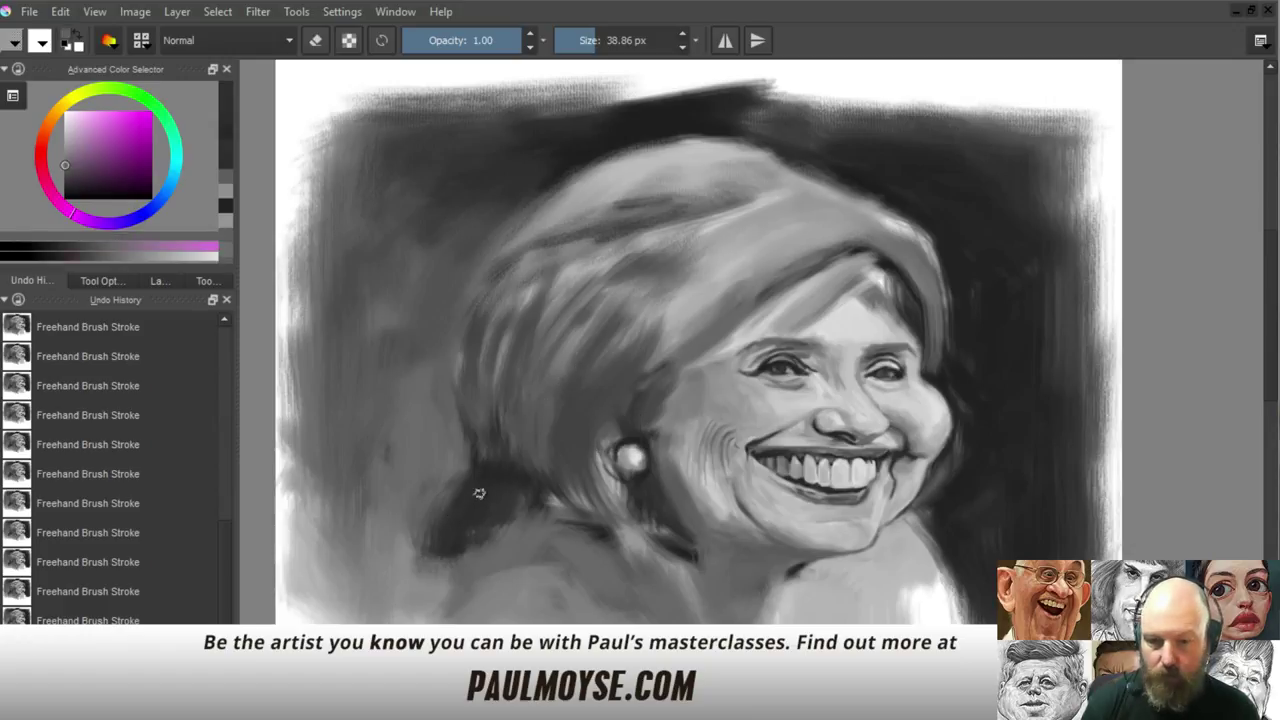
{"action": "left_click_drag", "start_coordinate": [462, 507], "coordinate": [470, 487]}
{"action": "left_click", "coordinate": [462, 486], "text": "ctrl"}
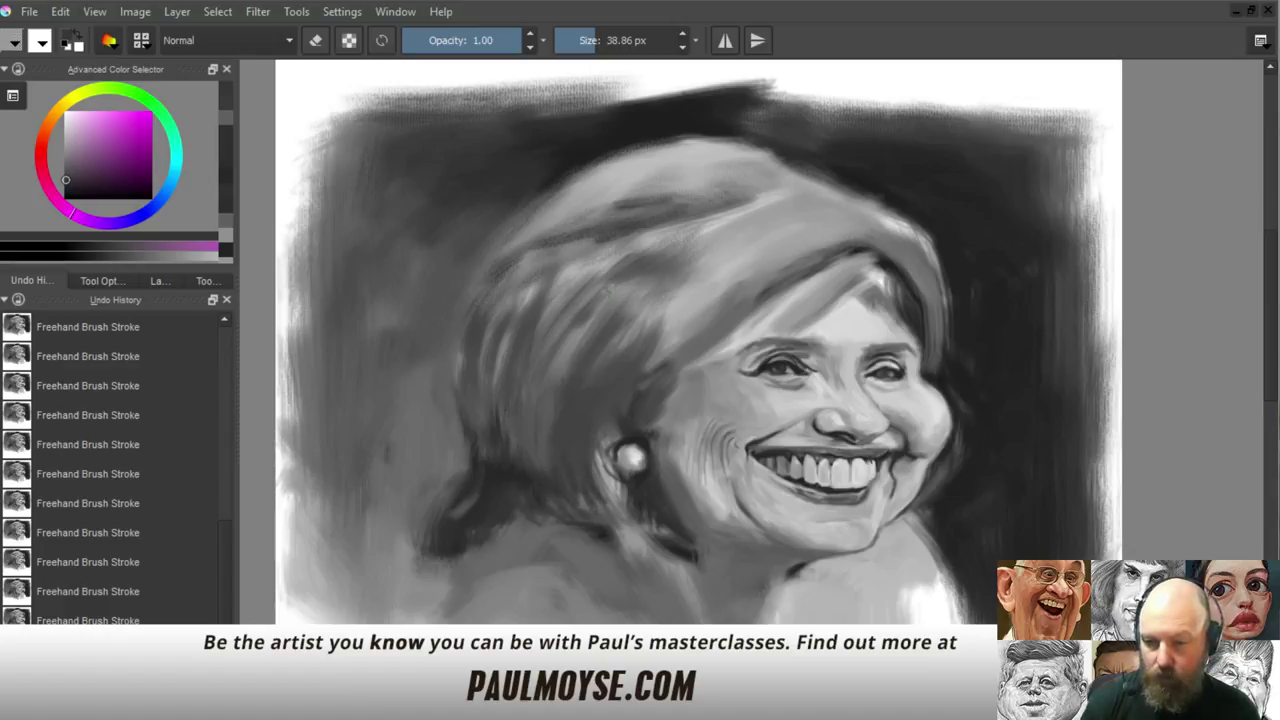
{"action": "left_click", "coordinate": [981, 390], "text": "ctrl"}
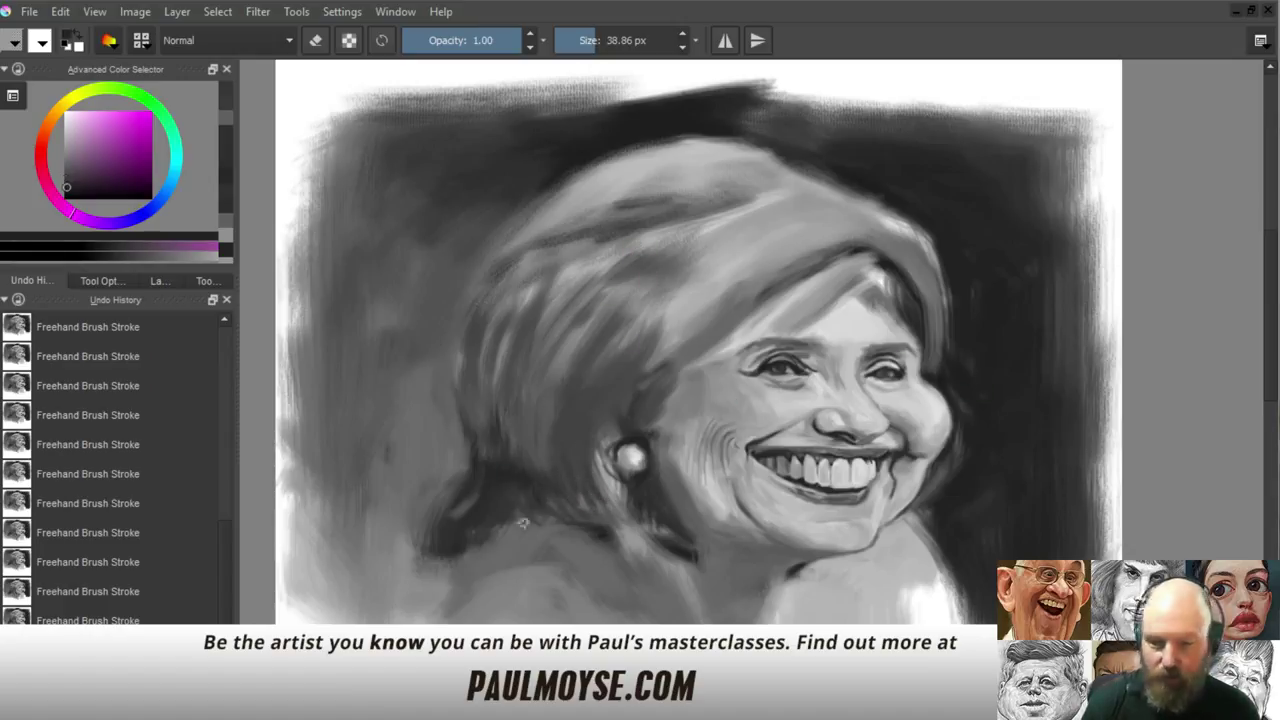
{"action": "left_click_drag", "start_coordinate": [538, 456], "coordinate": [579, 489]}
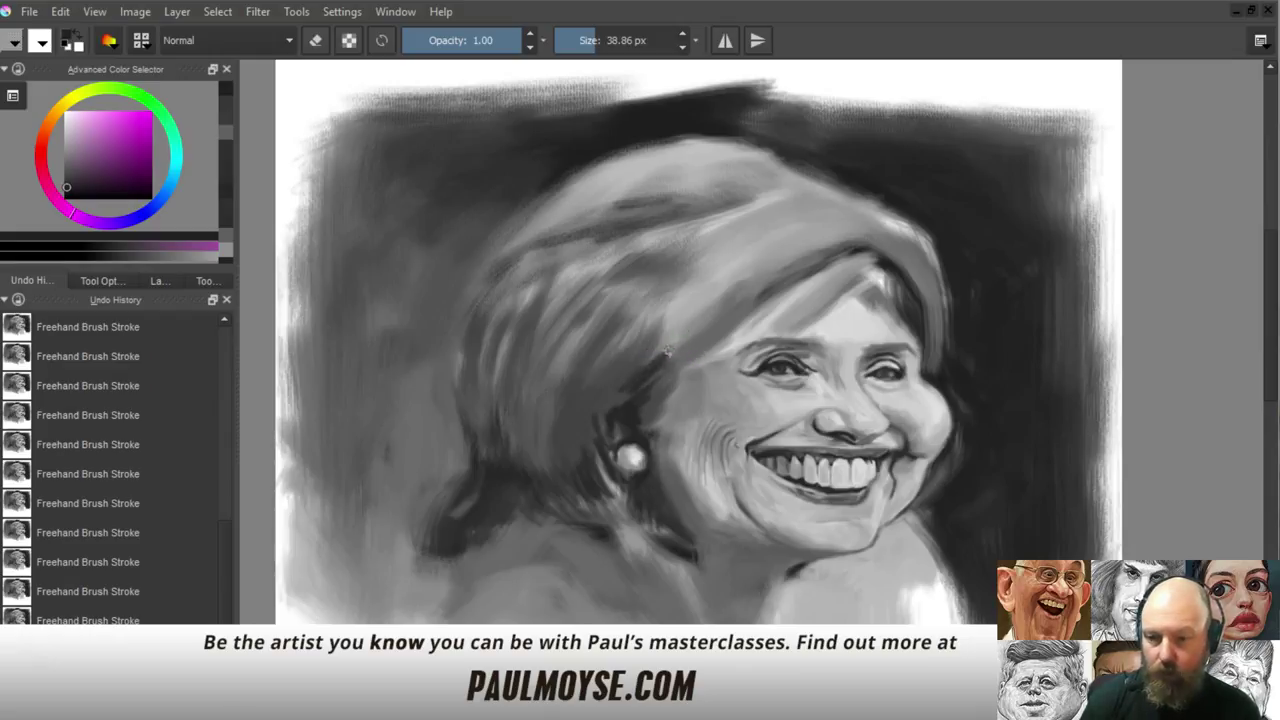
Paint and blend dark and mid-grey strands in the hair above the temple with sampled greys
{"action": "left_click", "coordinate": [688, 318], "text": "ctrl"}
{"action": "left_click", "coordinate": [690, 341], "text": "ctrl"}
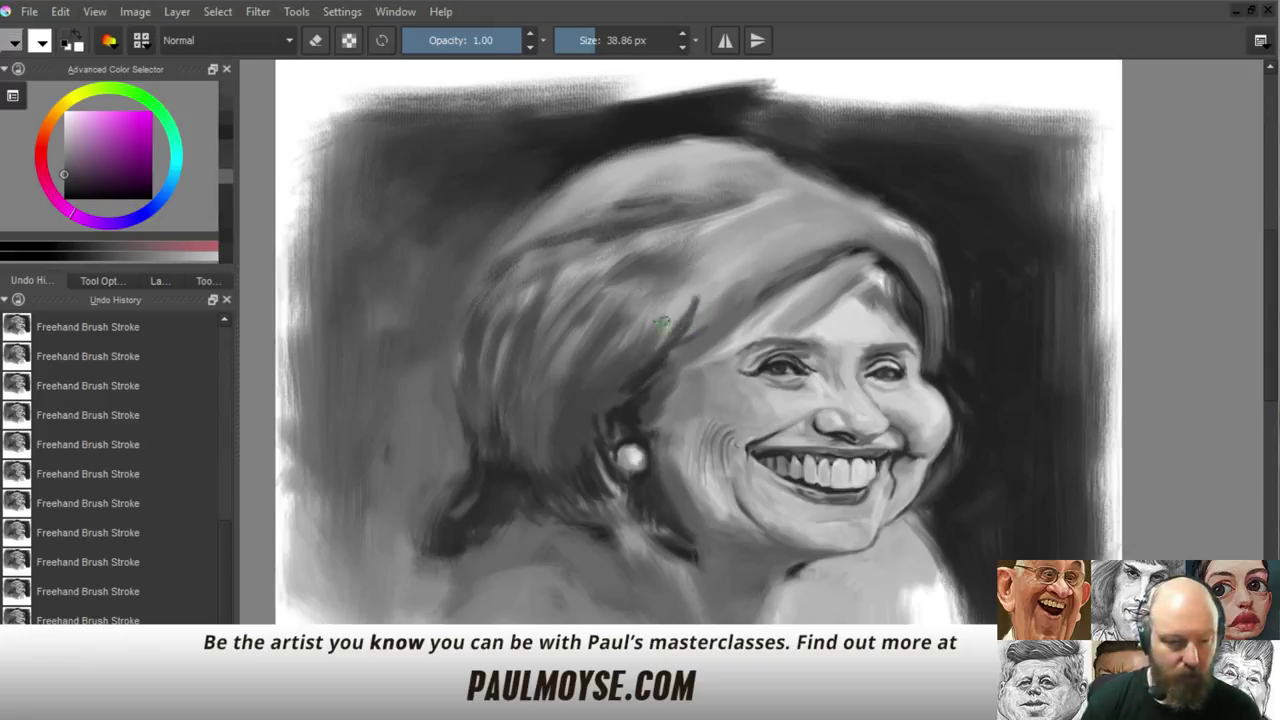
{"action": "left_click", "coordinate": [664, 322], "text": "ctrl"}
{"action": "left_click", "coordinate": [655, 345], "text": "ctrl"}
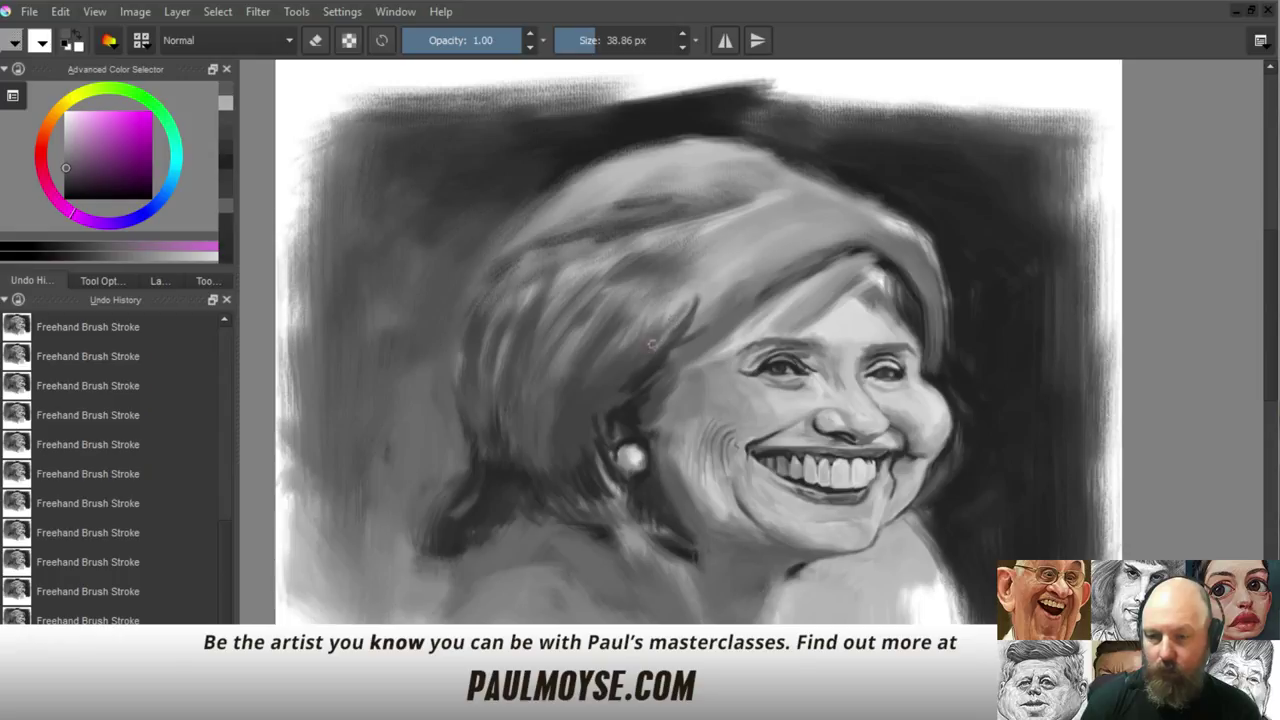
{"action": "left_click", "coordinate": [653, 340], "text": "ctrl"}
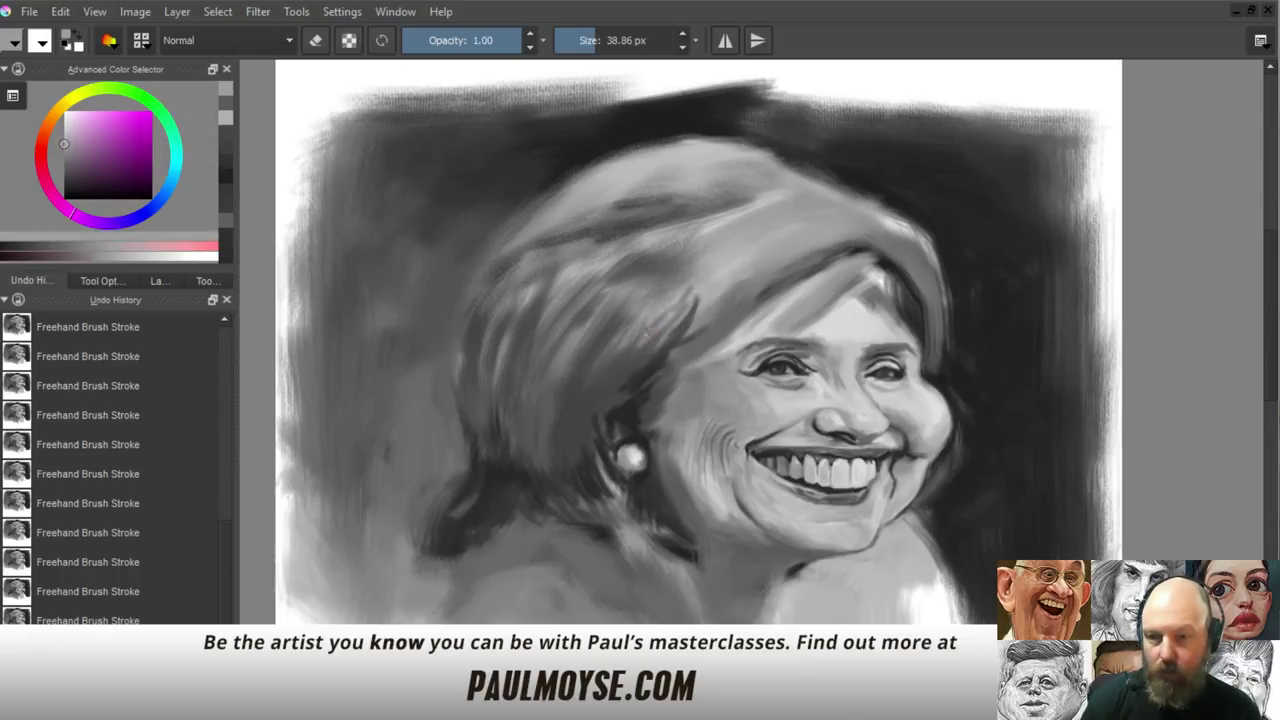
{"action": "left_click", "coordinate": [631, 360], "text": "ctrl"}
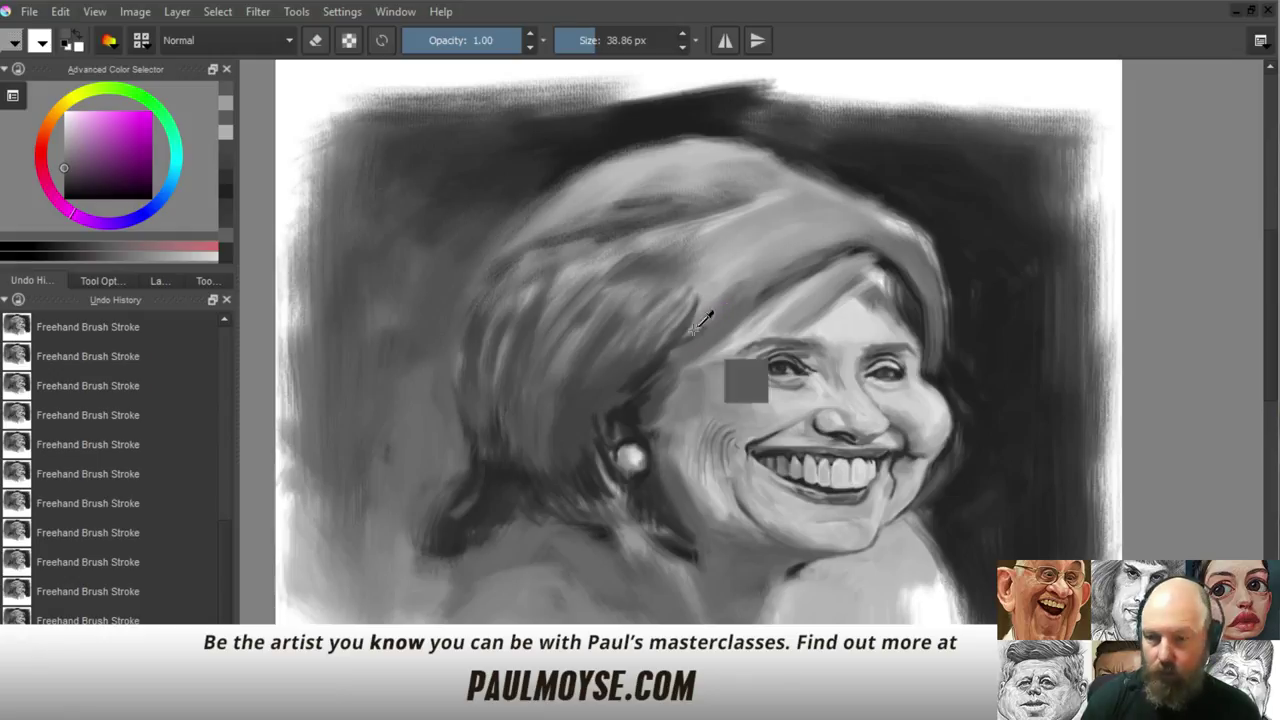
{"action": "left_click", "coordinate": [700, 316], "text": "ctrl"}
{"action": "left_click", "coordinate": [697, 328], "text": "ctrl"}
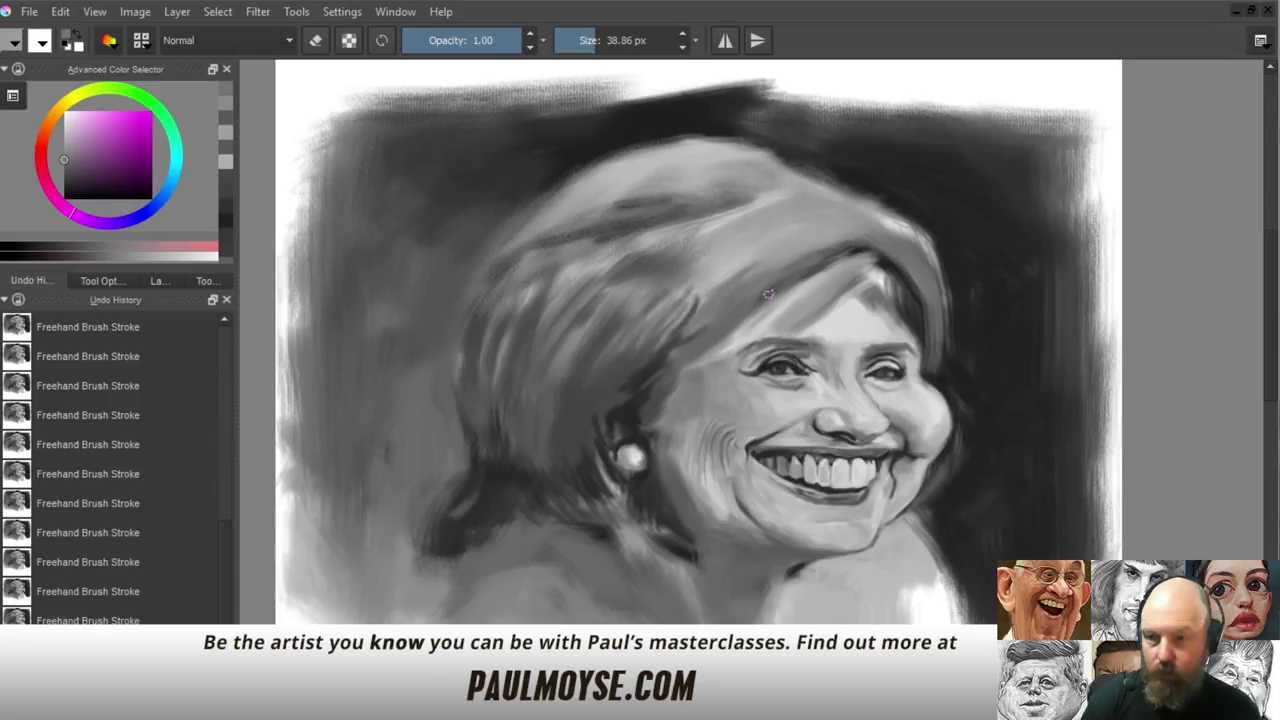
Blend the lower edge of the swept fringe along the forehead hairline with sampled greys
{"action": "left_click", "coordinate": [722, 345], "text": "ctrl"}
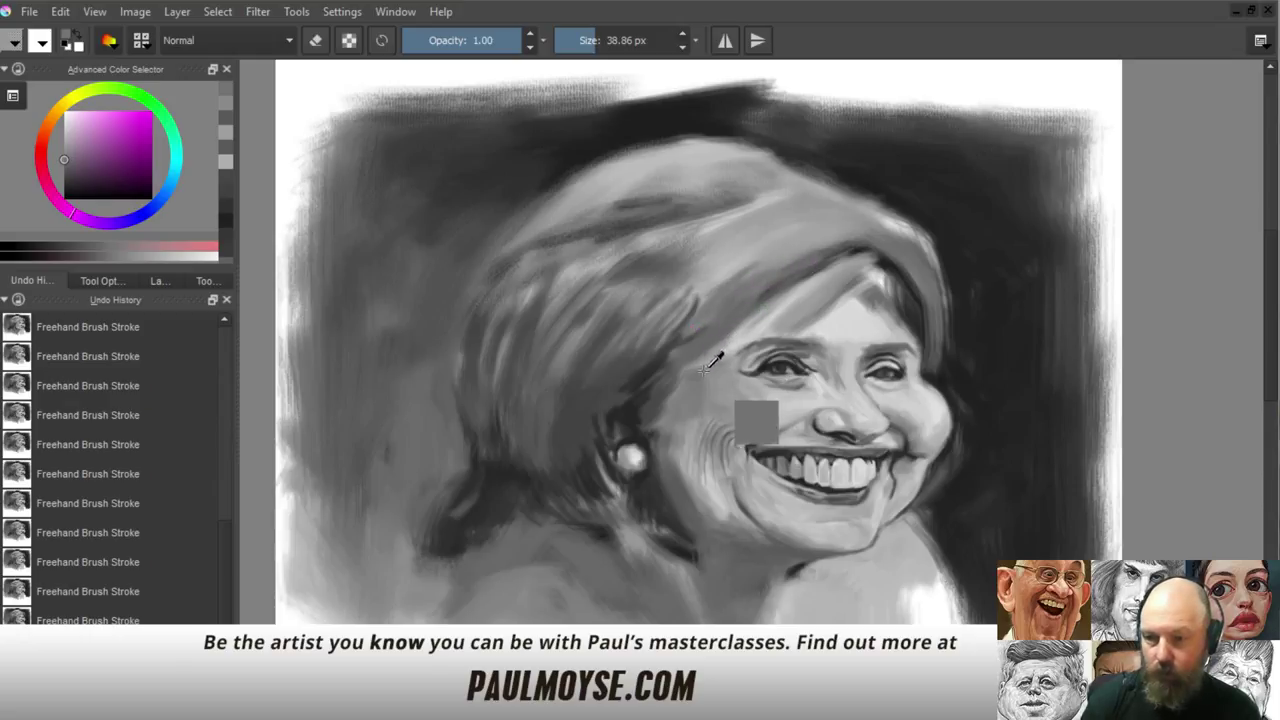
{"action": "left_click", "coordinate": [768, 312], "text": "ctrl"}
{"action": "mouse_move", "coordinate": [796, 283]}
{"action": "left_mouse_down"}
{"action": "mouse_move", "coordinate": [756, 315]}
{"action": "mouse_move", "coordinate": [797, 277]}
{"action": "left_mouse_up"}
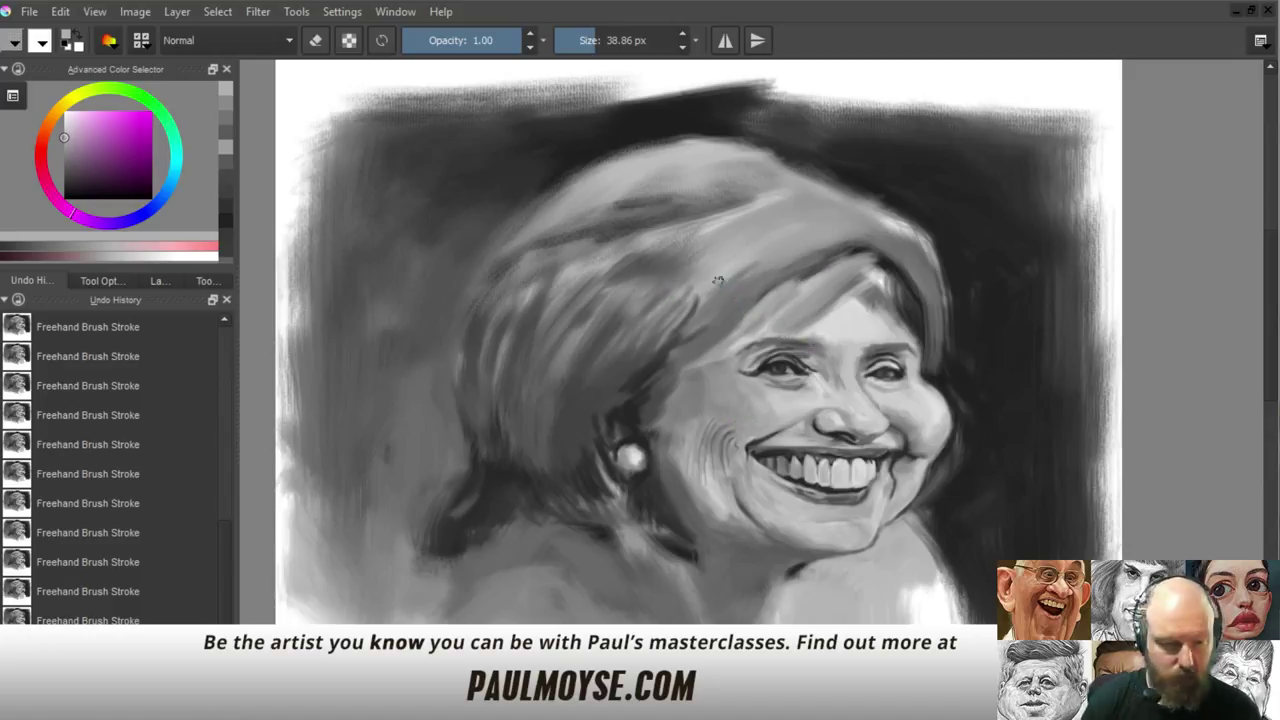
Deepen the dark streak across the crown and add dark strokes near the top of the hair, using a 72.16 px brush
{"action": "left_click", "coordinate": [638, 215], "text": "ctrl"}
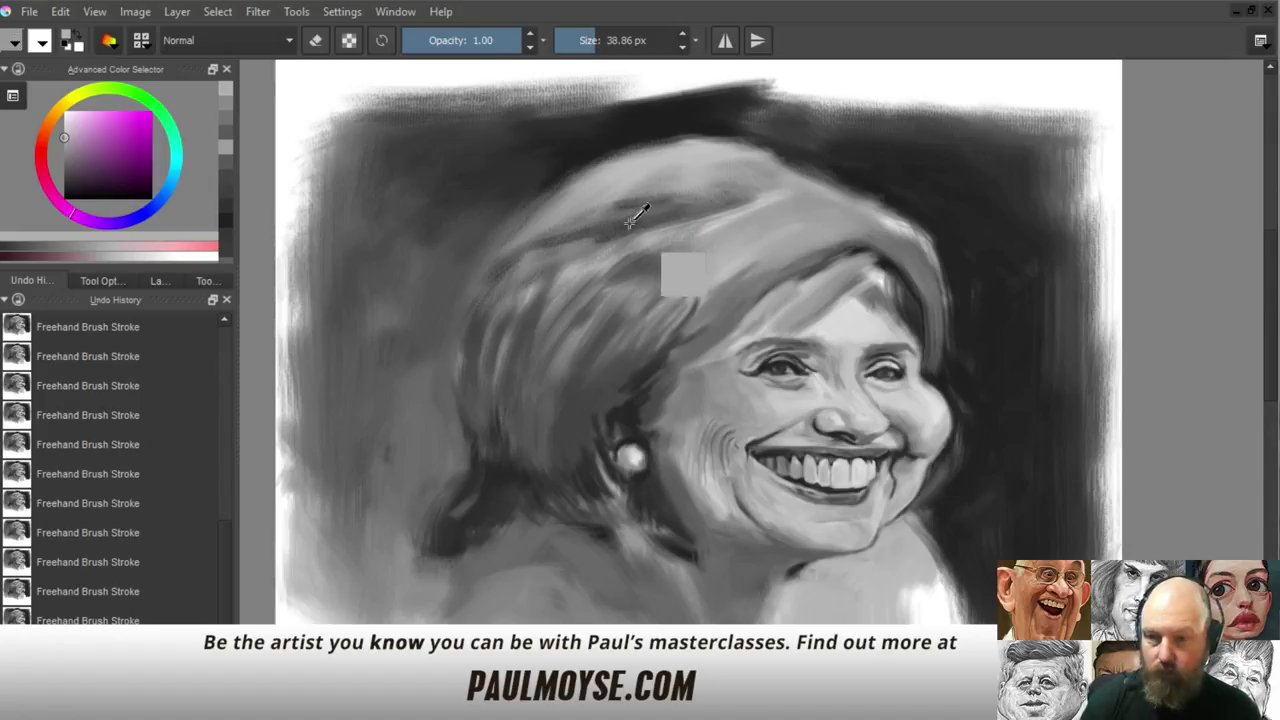
{"action": "left_click", "coordinate": [655, 366], "text": "ctrl"}
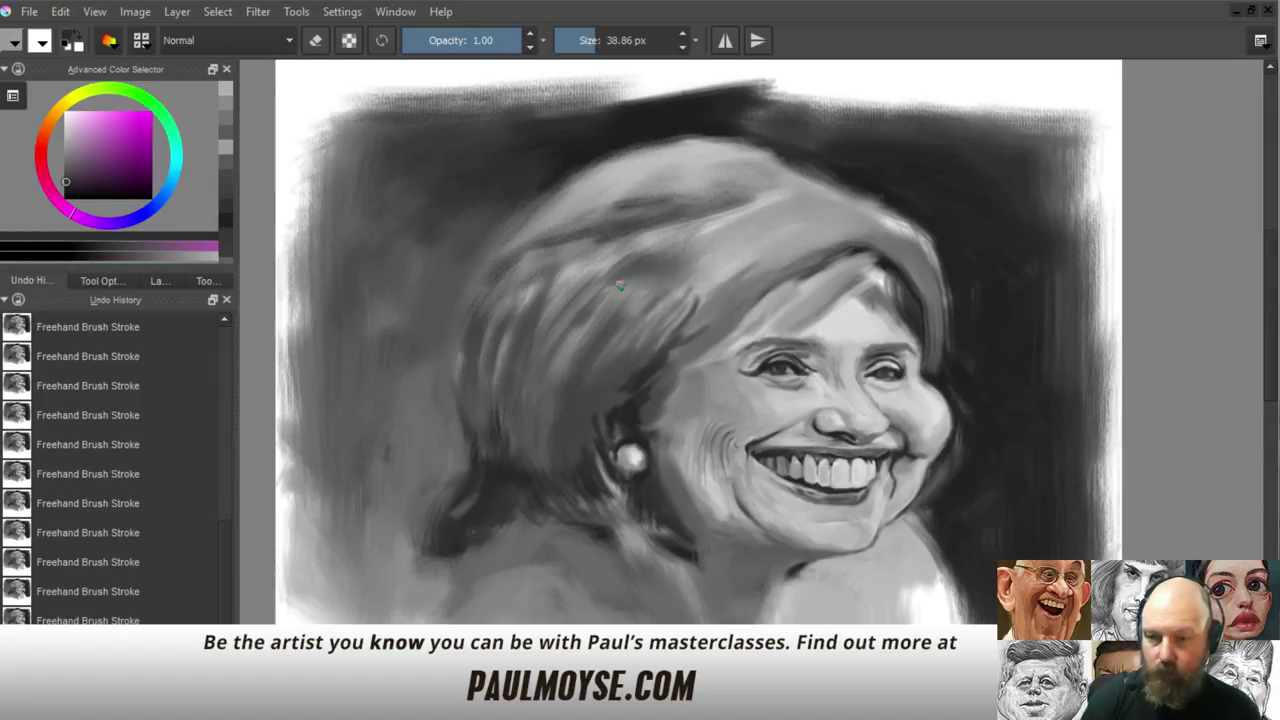
{"action": "mouse_move", "coordinate": [620, 286]}
{"action": "left_mouse_down"}
{"action": "mouse_move", "coordinate": [642, 286]}
{"action": "mouse_move", "coordinate": [668, 217]}
{"action": "left_mouse_up"}
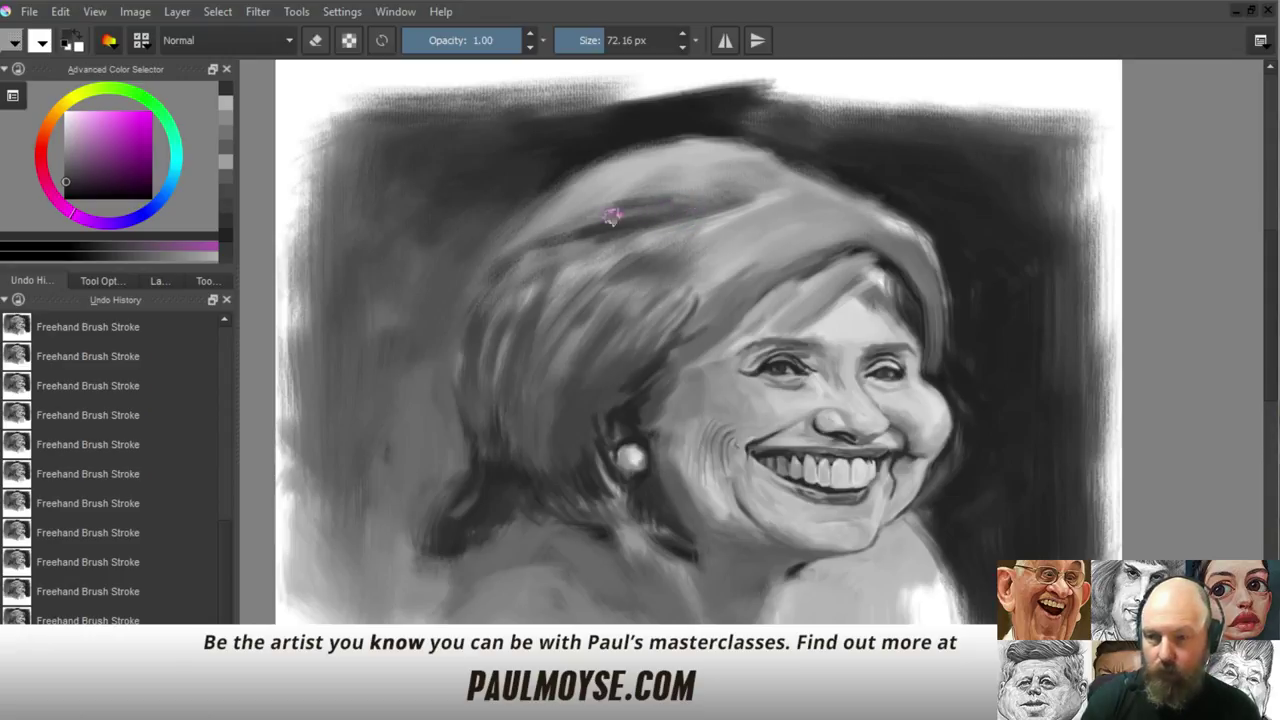
{"action": "left_click_drag", "start_coordinate": [612, 217], "coordinate": [776, 188]}
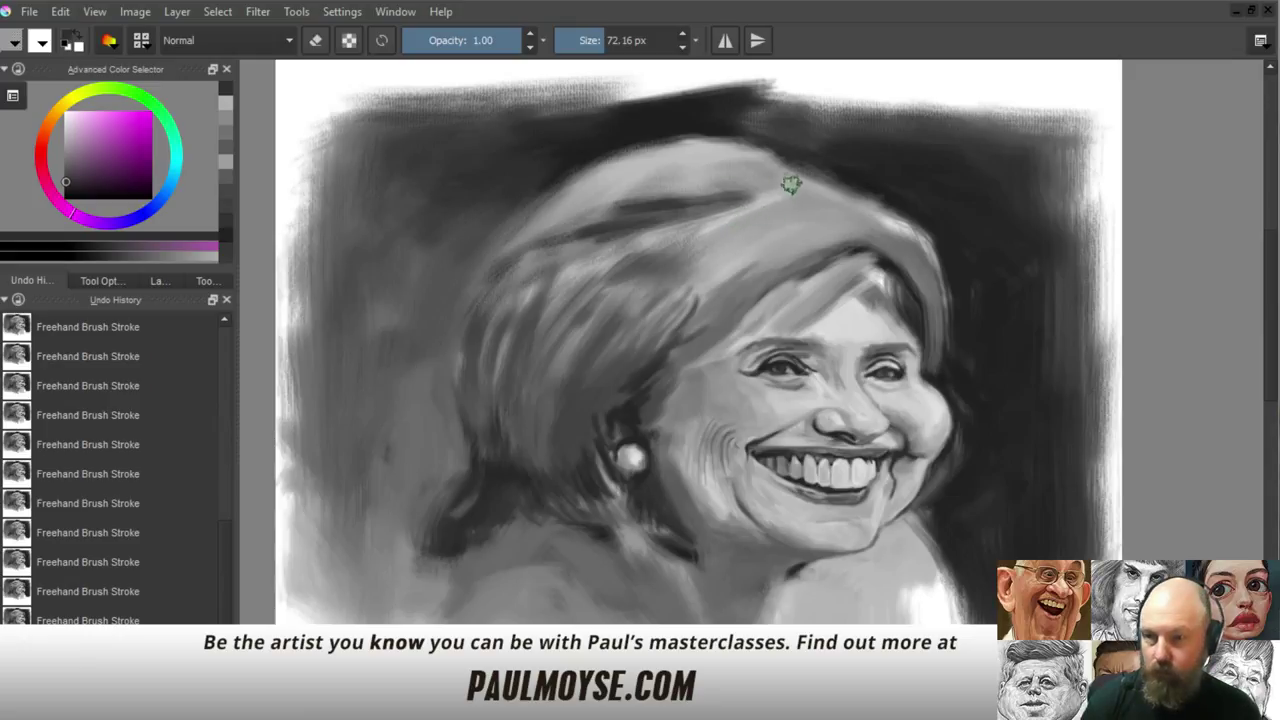
{"action": "mouse_move", "coordinate": [791, 184]}
{"action": "left_mouse_down"}
{"action": "mouse_move", "coordinate": [736, 184]}
{"action": "mouse_move", "coordinate": [736, 172]}
{"action": "left_mouse_up"}
{"action": "left_click", "coordinate": [770, 180], "text": "ctrl"}
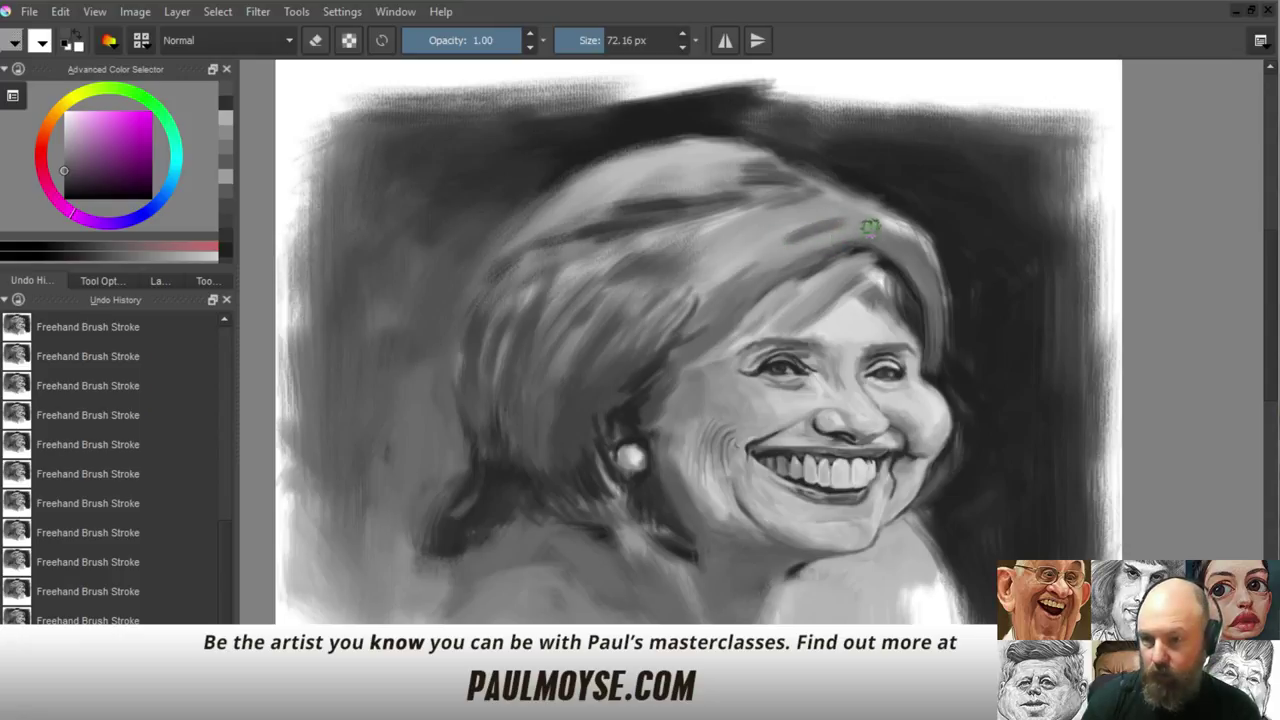
Darken the swept fringe above the forehead with diagonal strokes in sampled dark greys
{"action": "left_click_drag", "start_coordinate": [870, 228], "coordinate": [777, 270]}
{"action": "left_click", "coordinate": [853, 248], "text": "ctrl"}
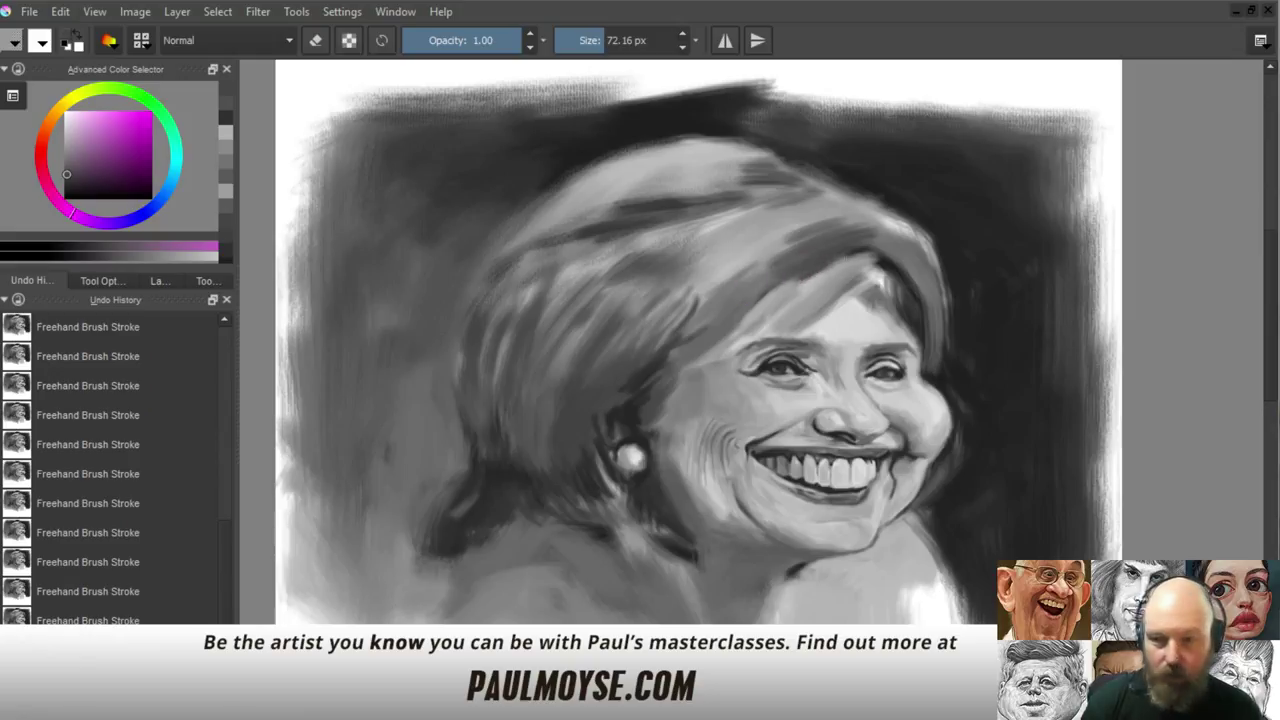
{"action": "left_click_drag", "start_coordinate": [852, 249], "coordinate": [755, 286]}
{"action": "left_click", "coordinate": [877, 249], "text": "ctrl"}
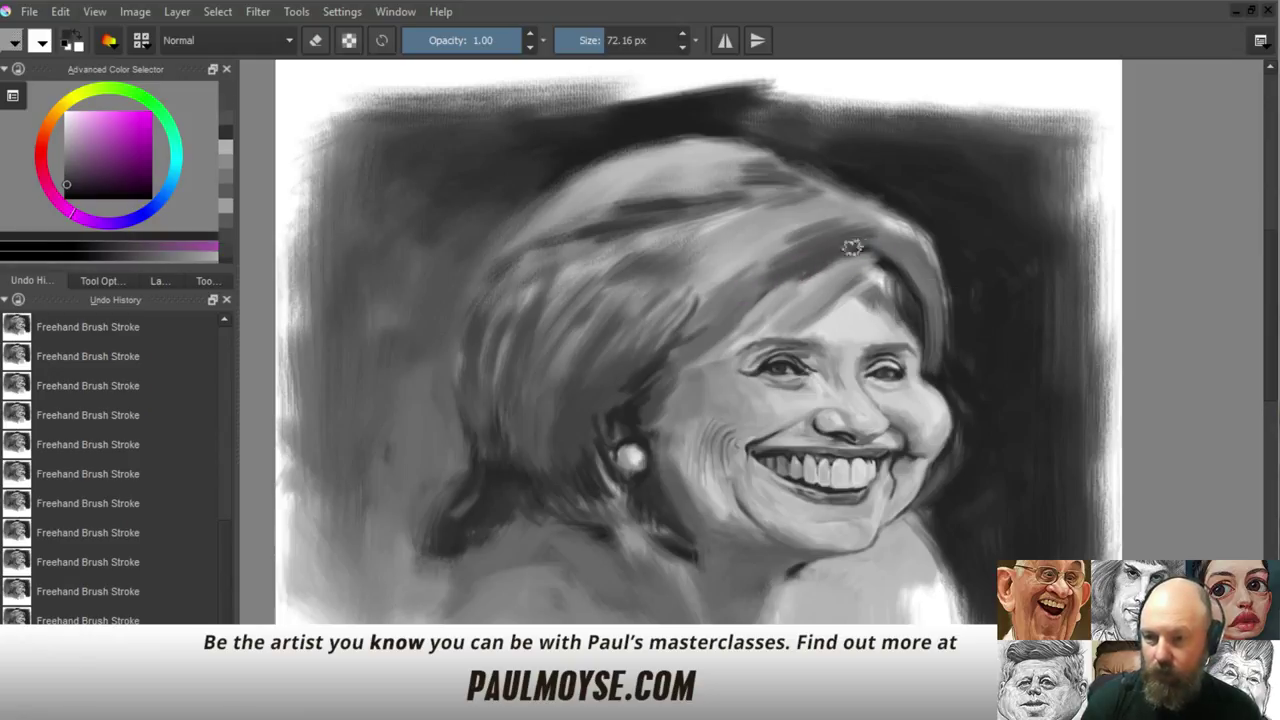
Refine the hairline at the top of the forehead with fine light and dark strands, using a 24.78 px brush
{"action": "mouse_move", "coordinate": [850, 248]}
{"action": "left_mouse_down", "text": "shift"}
{"action": "mouse_move", "coordinate": [815, 290]}
{"action": "mouse_move", "coordinate": [773, 302]}
{"action": "left_mouse_up", "text": "shift"}
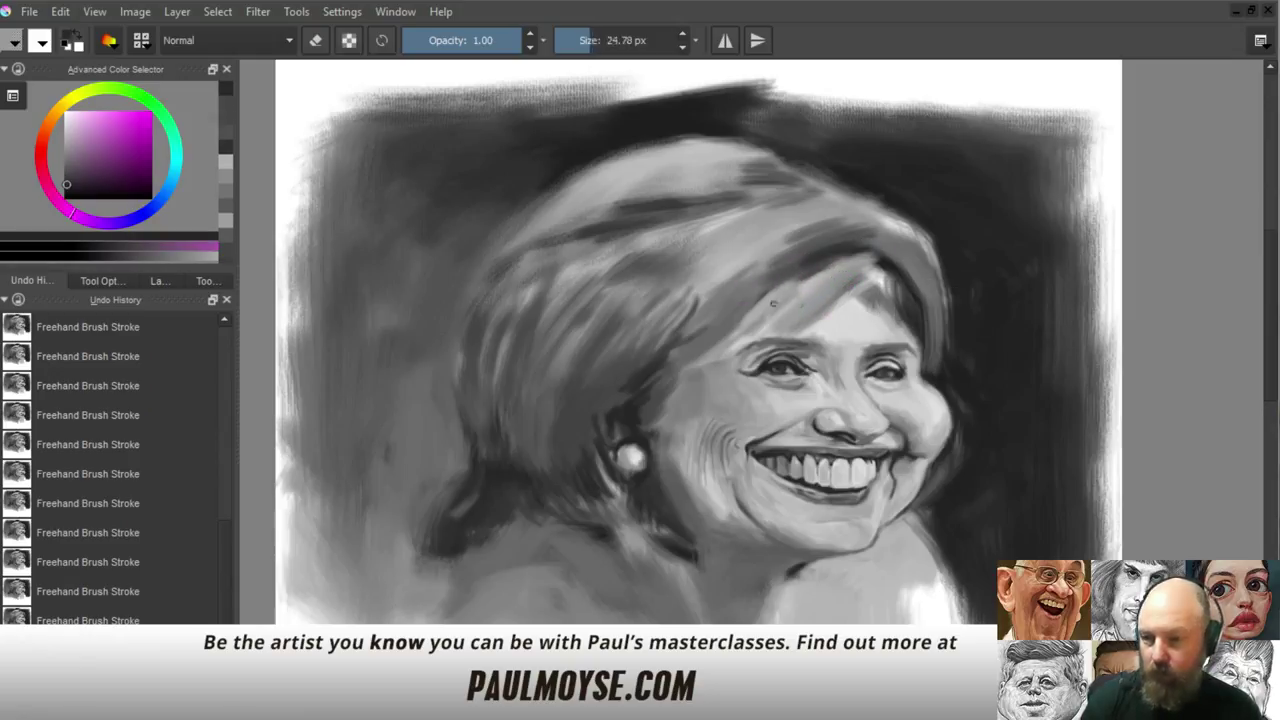
{"action": "left_click", "coordinate": [850, 296], "text": "ctrl"}
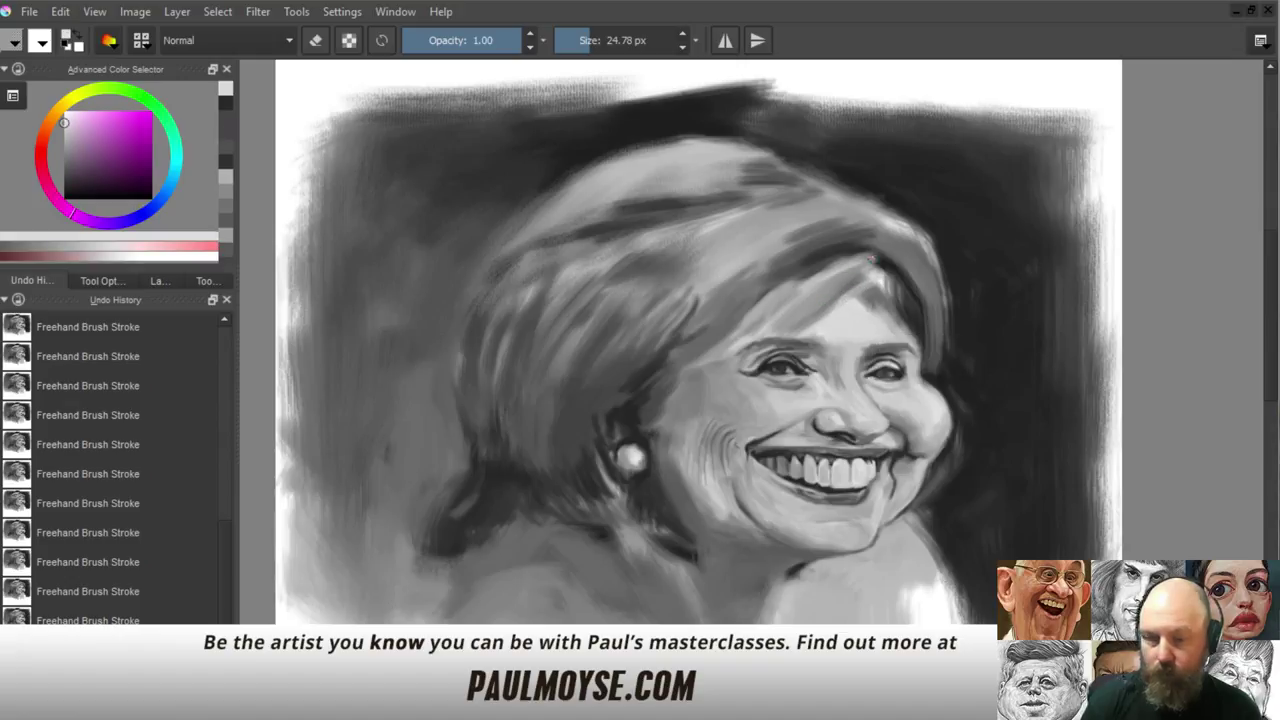
{"action": "left_click", "coordinate": [815, 275], "text": "ctrl"}
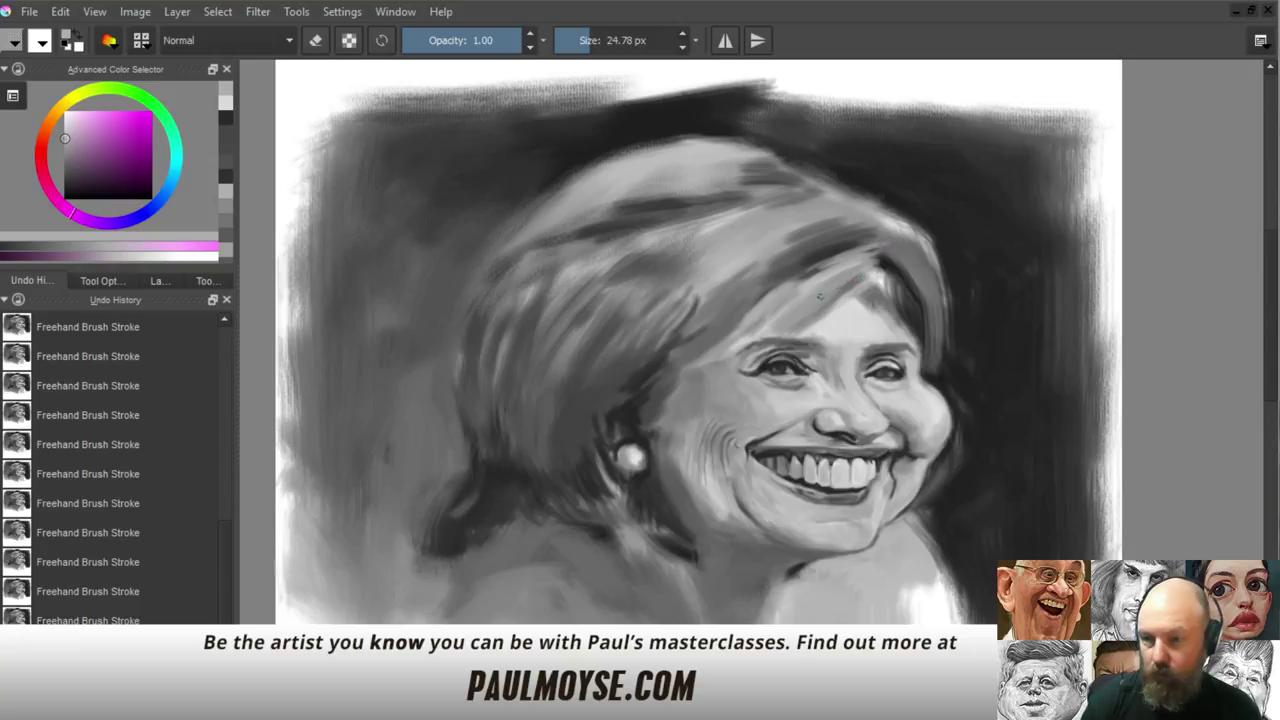
{"action": "left_click", "coordinate": [851, 303], "text": "ctrl"}
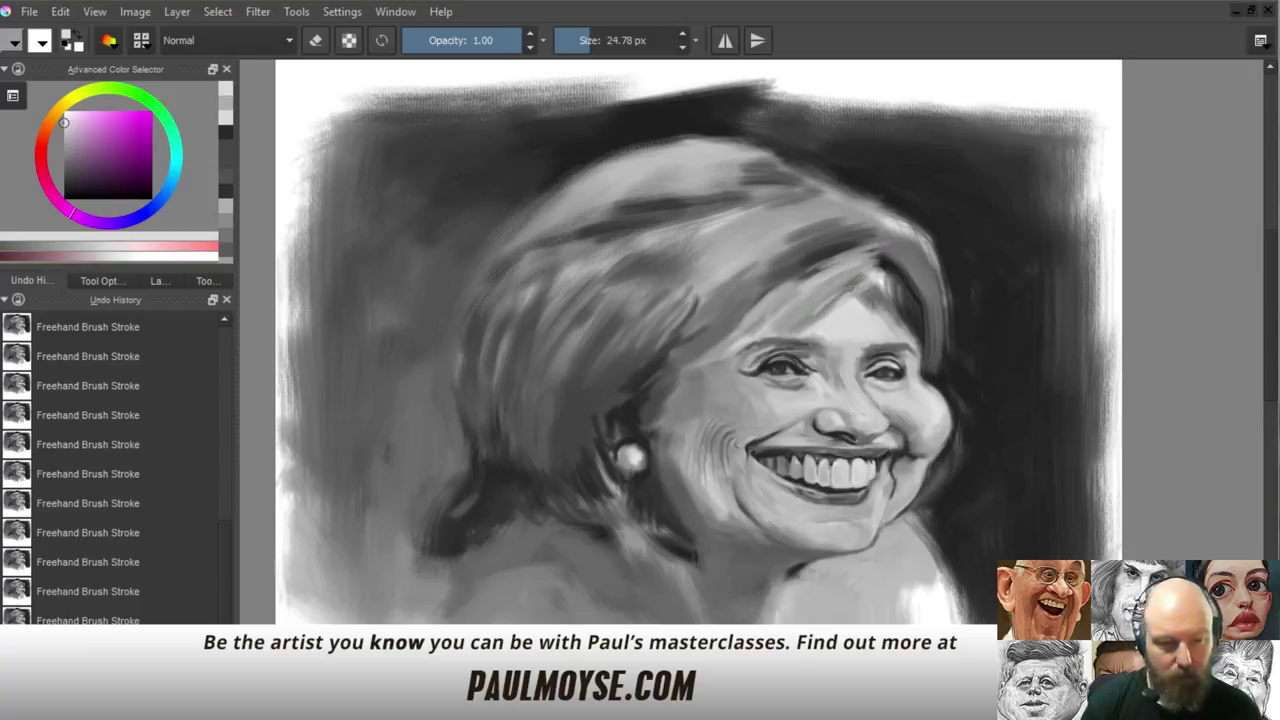
{"action": "left_click_drag", "start_coordinate": [877, 262], "coordinate": [820, 302]}
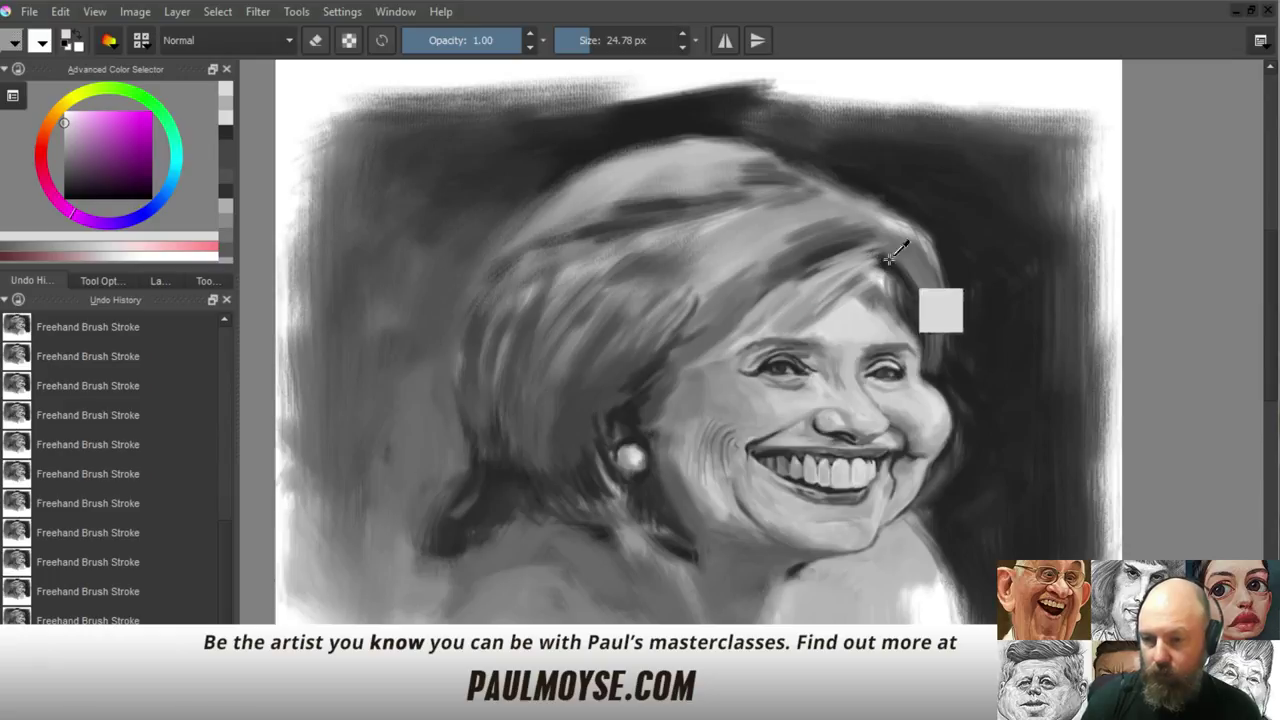
{"action": "left_click", "coordinate": [940, 310], "text": "ctrl"}
{"action": "left_click", "coordinate": [849, 313], "text": "ctrl"}
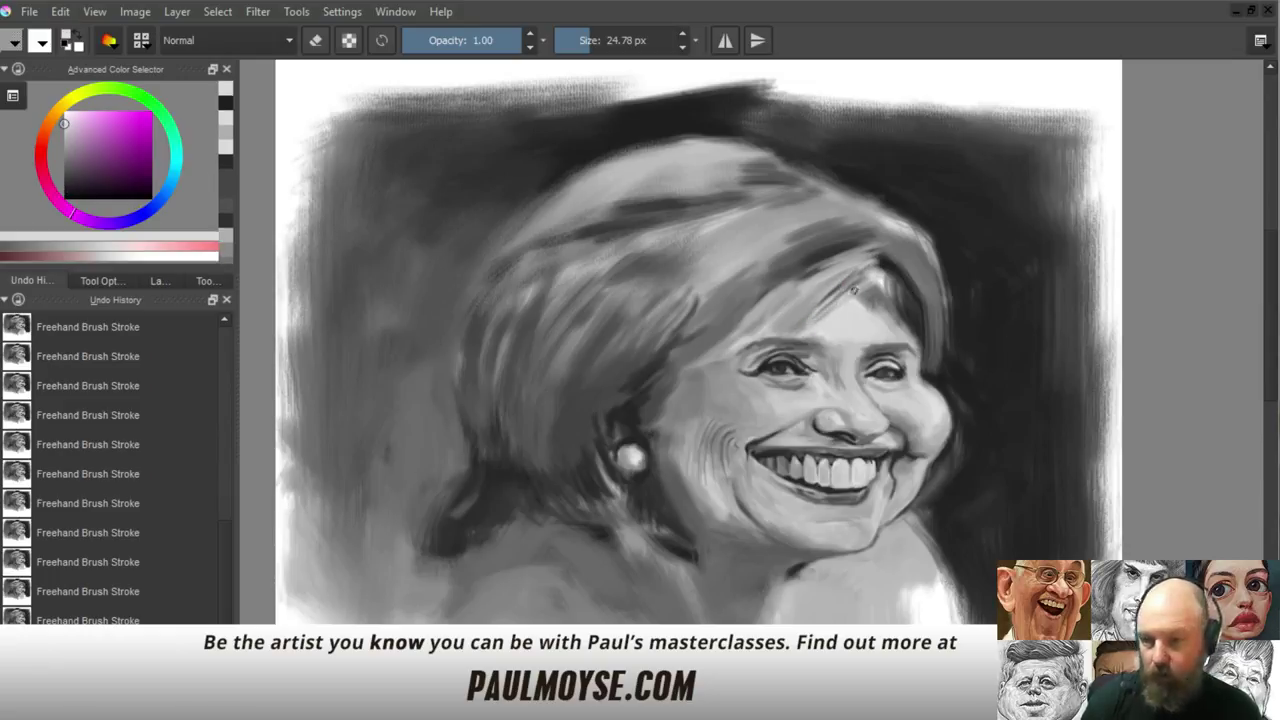
Soften the fringe strands into the forehead and smooth the skin above the brows with sampled light greys, enlarging the brush to 47.38 px
{"action": "left_click", "coordinate": [853, 290], "text": "ctrl"}
{"action": "mouse_move", "coordinate": [816, 324]}
{"action": "left_mouse_down"}
{"action": "mouse_move", "coordinate": [840, 322]}
{"action": "mouse_move", "coordinate": [830, 314]}
{"action": "left_mouse_up"}
{"action": "left_click", "coordinate": [826, 308], "text": "ctrl"}
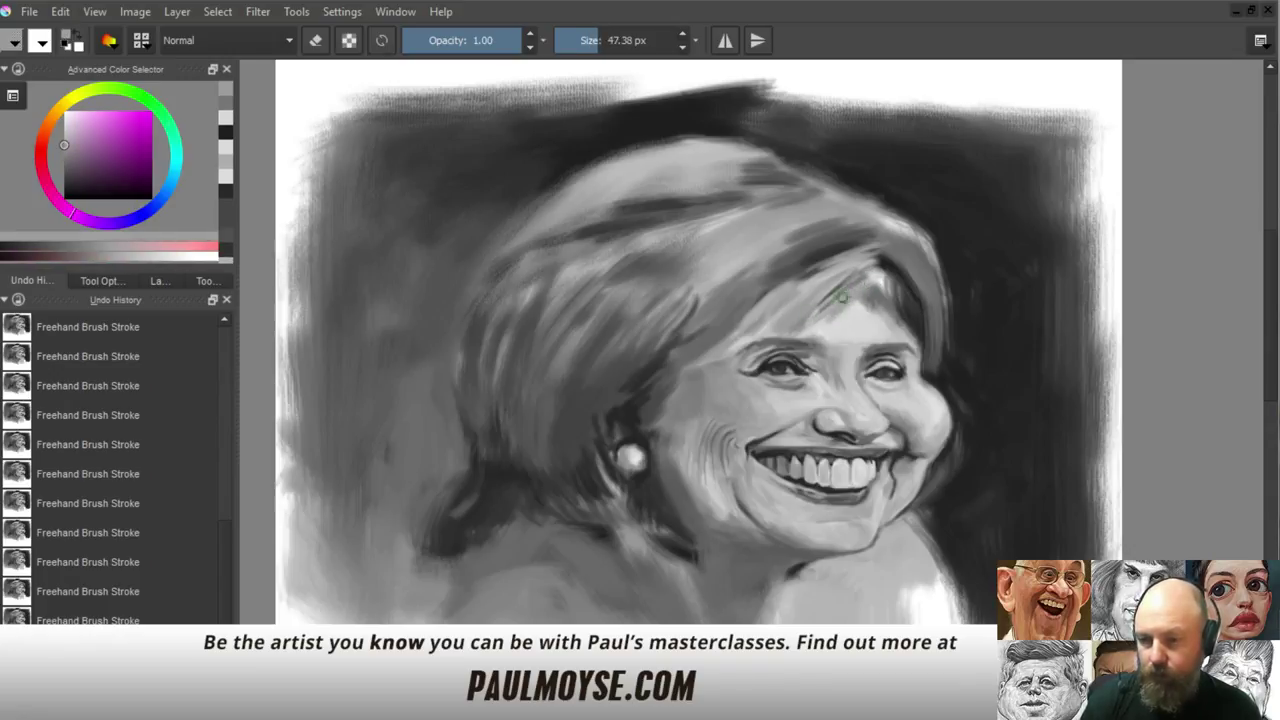
{"action": "left_click", "coordinate": [864, 292], "text": "ctrl"}
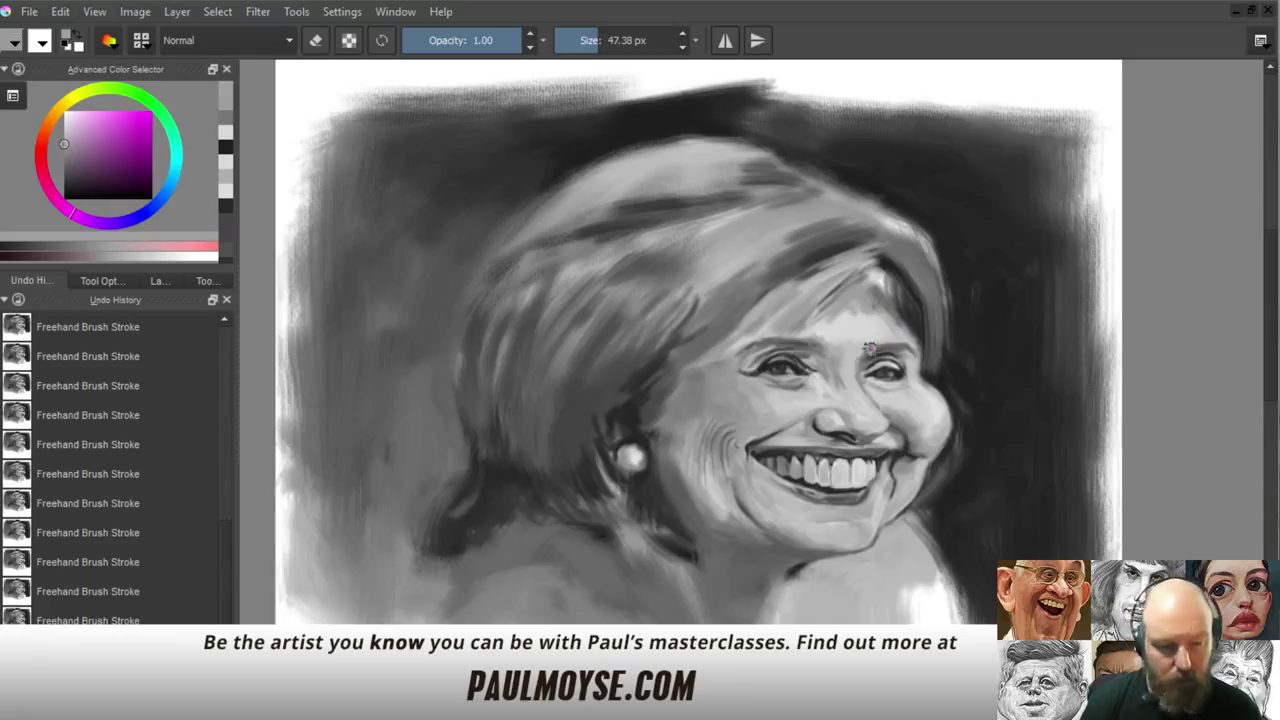
{"action": "left_click", "coordinate": [860, 345], "text": "ctrl"}
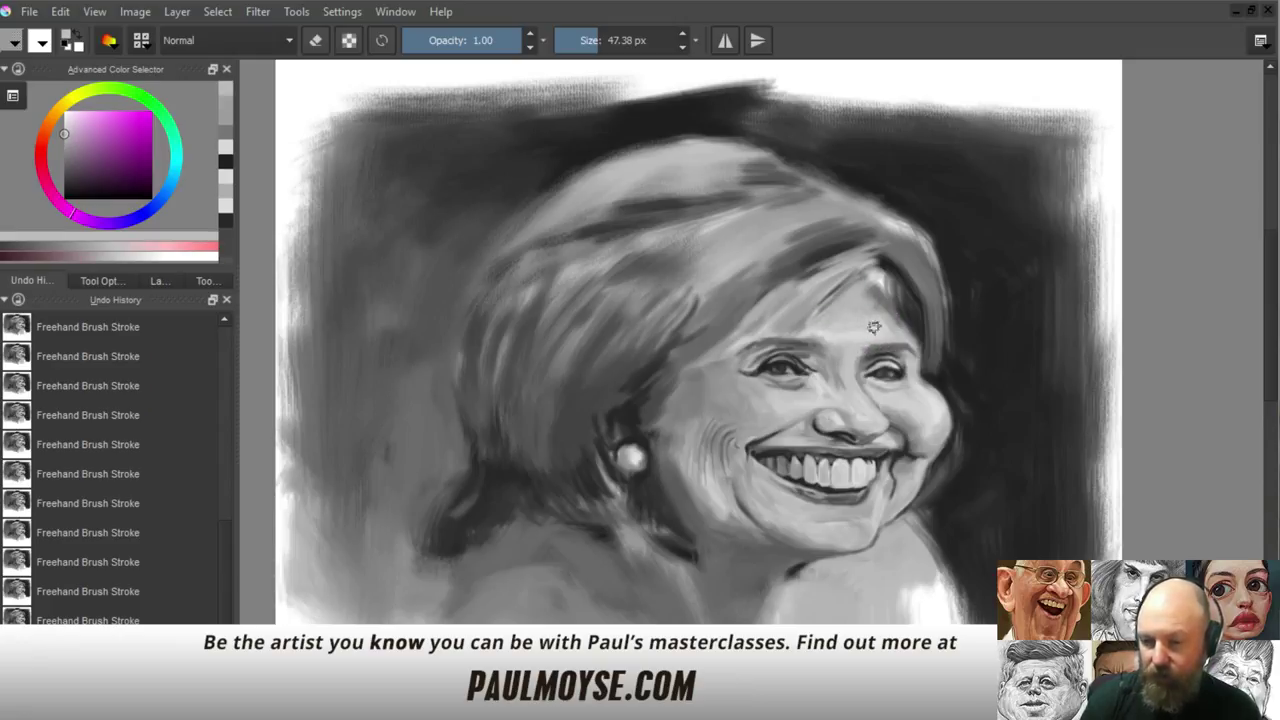
Refine the forehead edge of the hairline and broaden the outer edge of the hair beside the far temple with sampled light greys
{"action": "left_click", "coordinate": [870, 271], "text": "ctrl"}
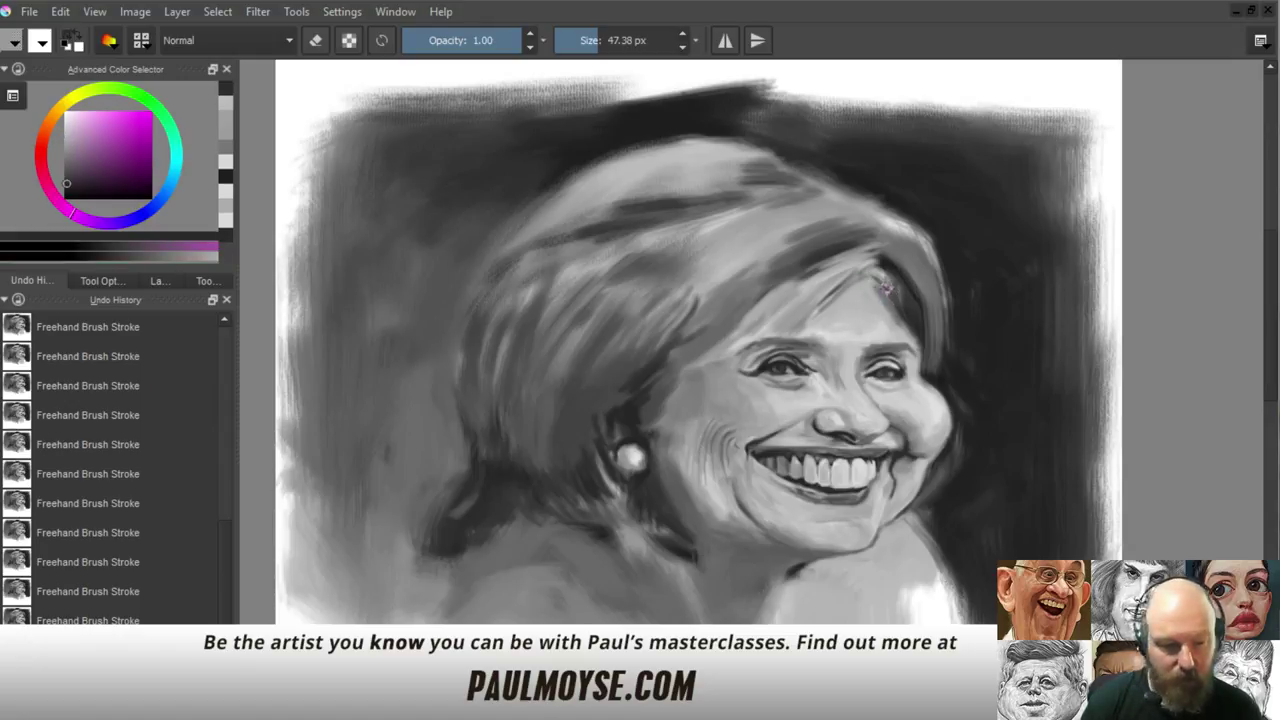
{"action": "left_click", "coordinate": [872, 281], "text": "ctrl"}
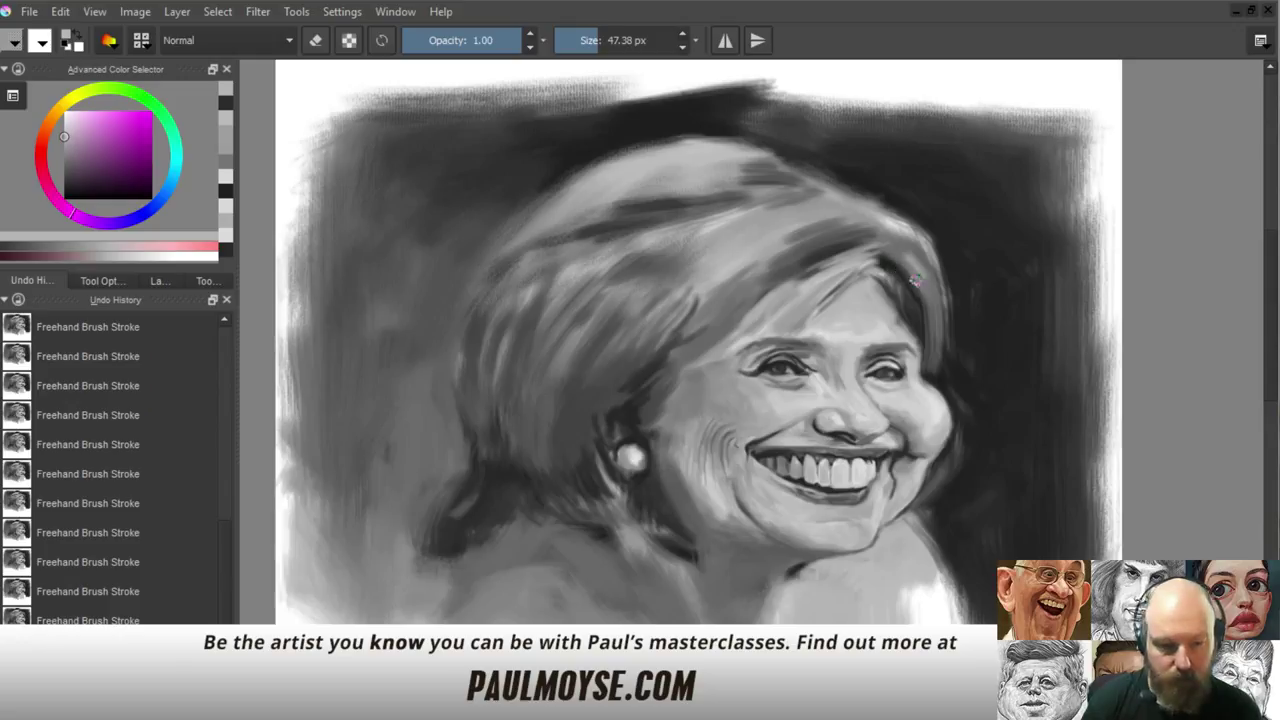
{"action": "left_click", "coordinate": [950, 300], "text": "ctrl"}
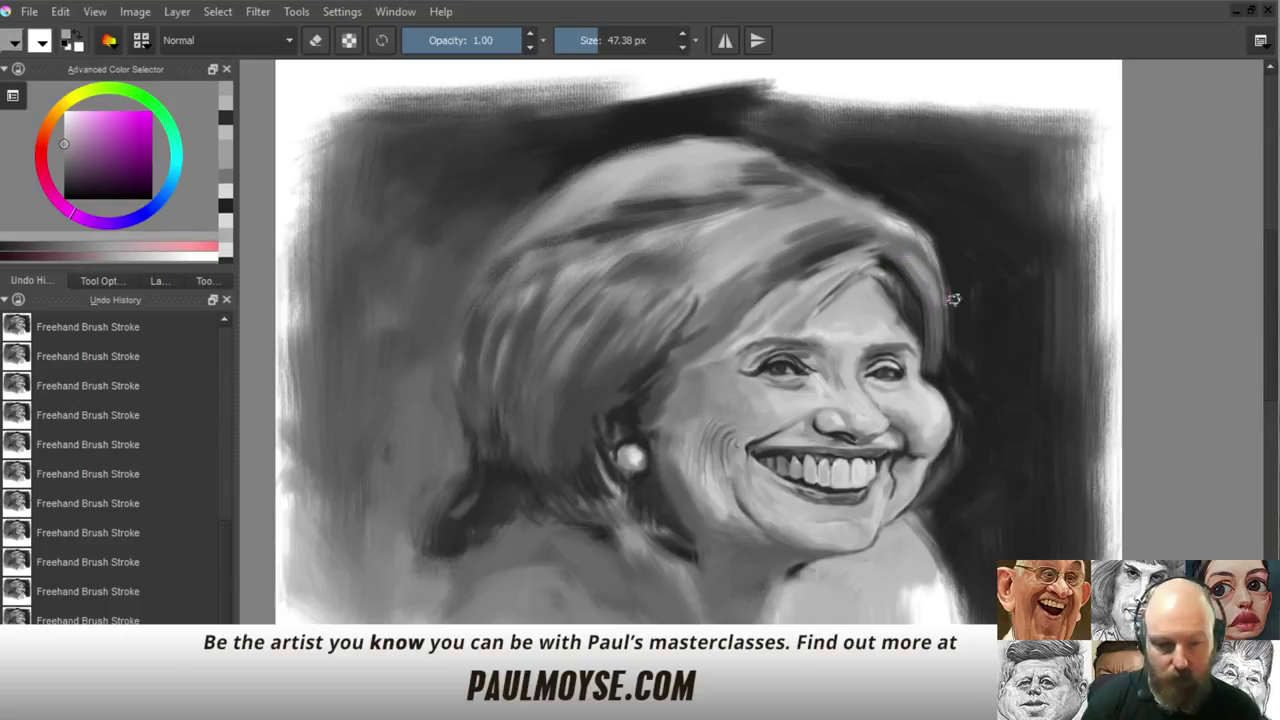
{"action": "mouse_move", "coordinate": [935, 288]}
{"action": "left_mouse_down"}
{"action": "mouse_move", "coordinate": [948, 358]}
{"action": "mouse_move", "coordinate": [924, 363]}
{"action": "left_mouse_up"}
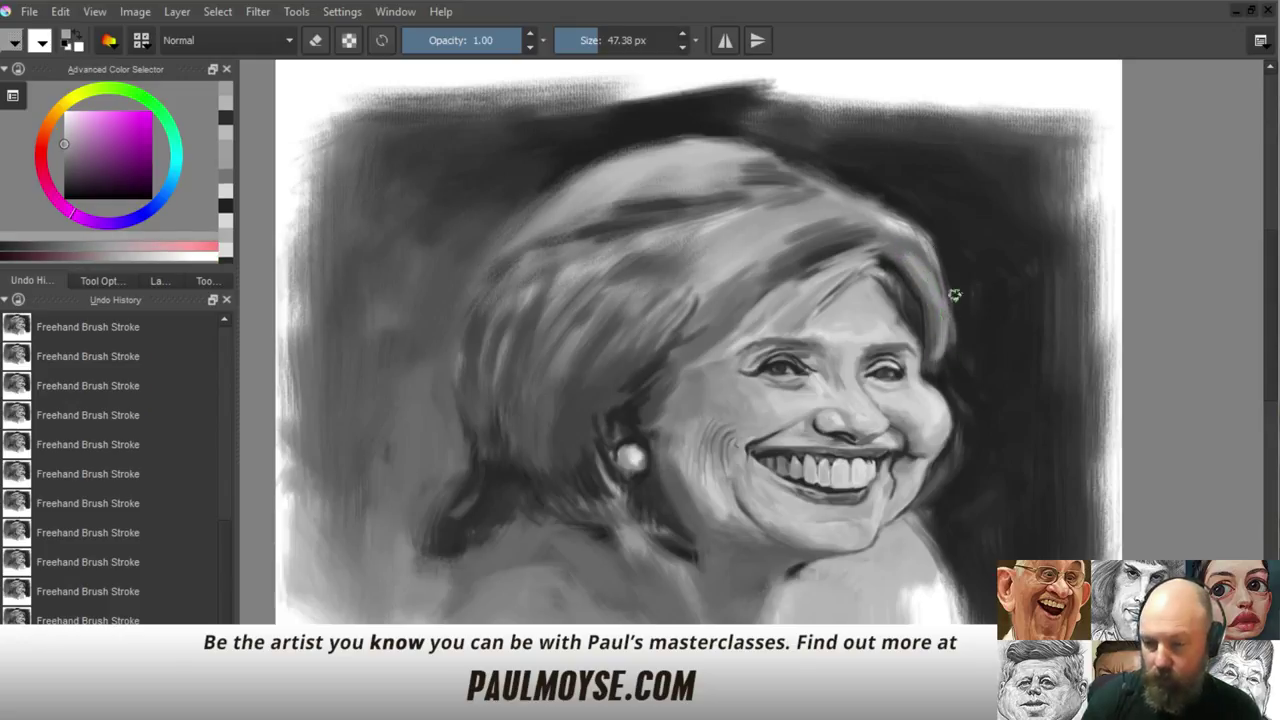
{"action": "left_click_drag", "start_coordinate": [938, 274], "coordinate": [954, 332]}
Deepen the shadow inside the hair at the far temple and blend it into the lighter strands with sampled dark greys
{"action": "left_click", "coordinate": [913, 292], "text": "ctrl"}
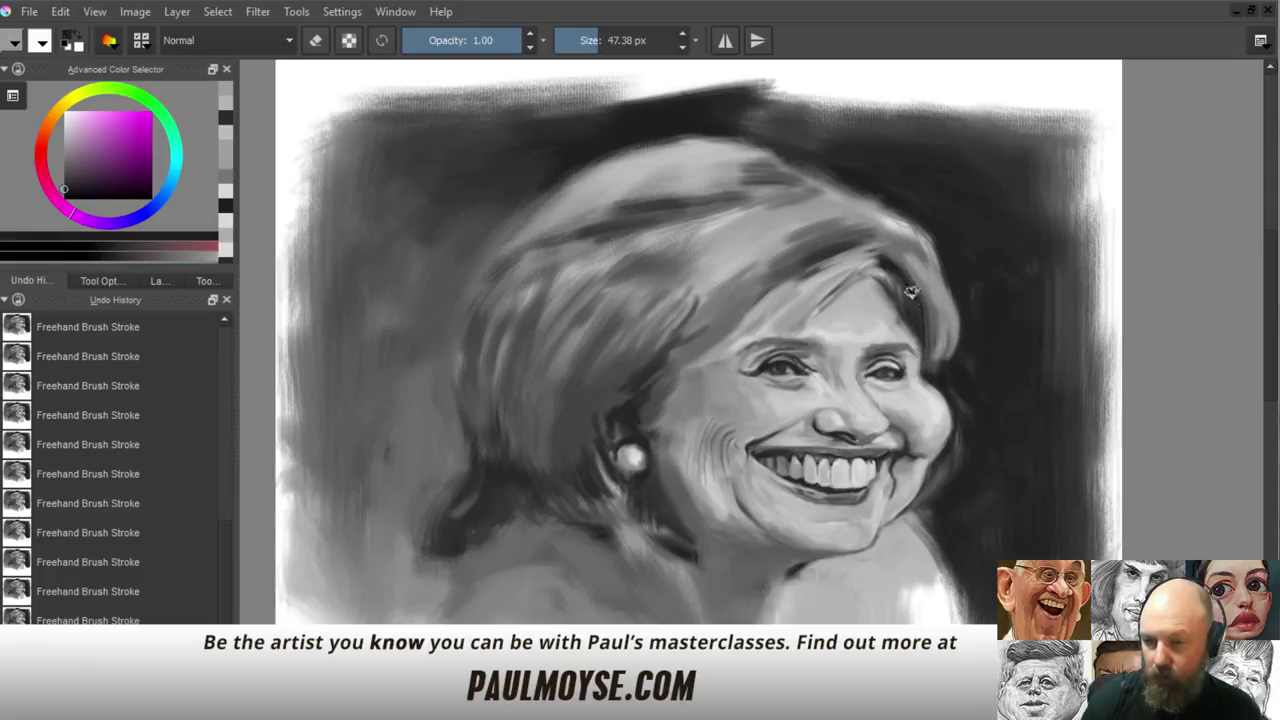
{"action": "left_click_drag", "start_coordinate": [899, 258], "coordinate": [934, 344]}
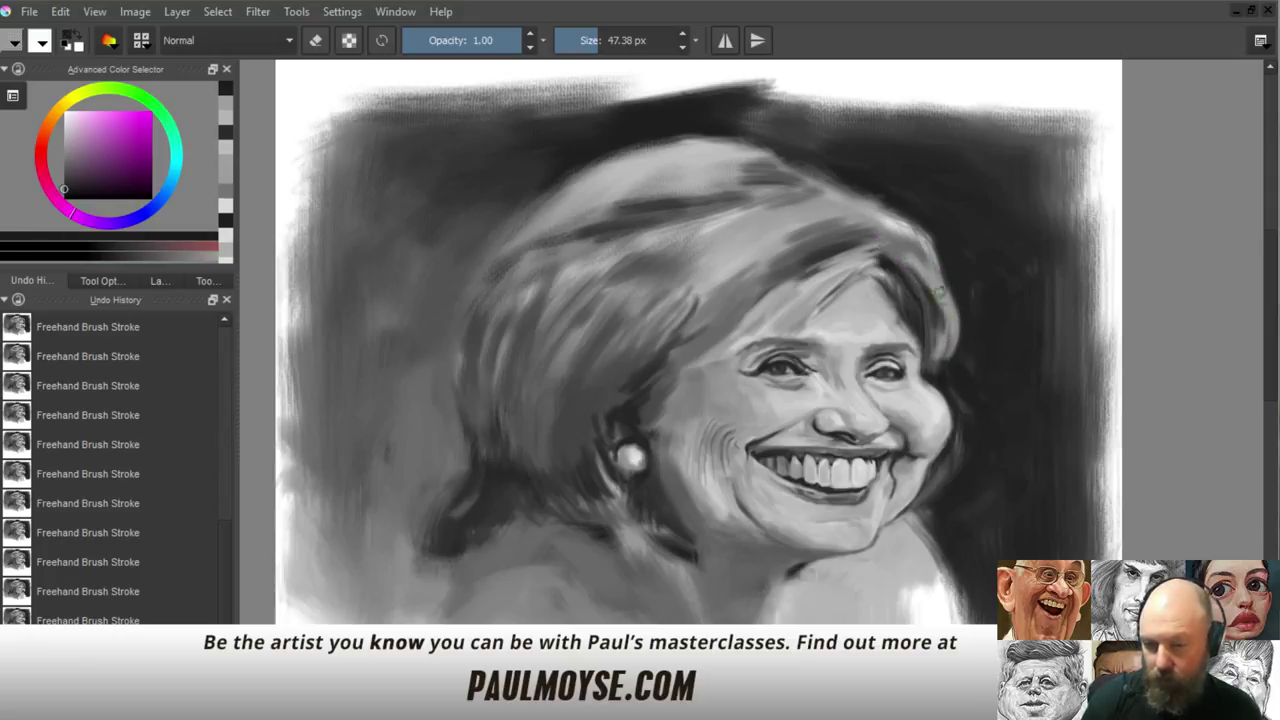
{"action": "left_click", "coordinate": [937, 316], "text": "ctrl"}
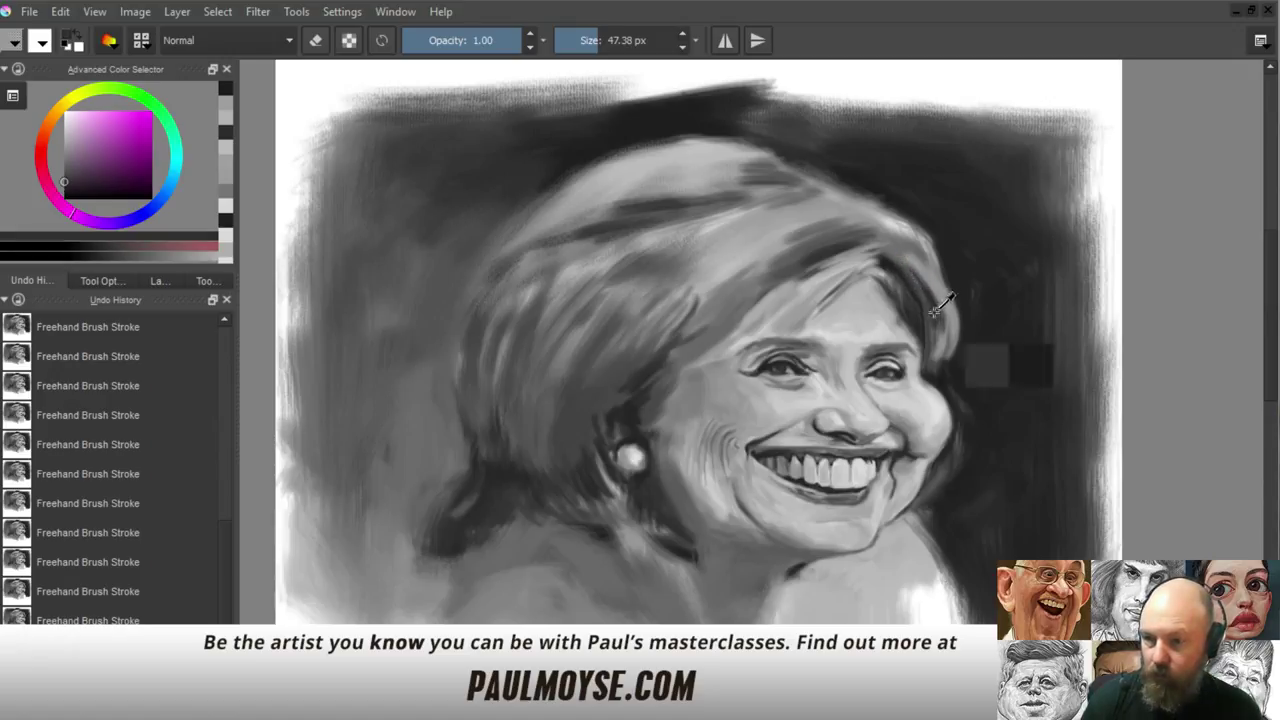
{"action": "mouse_move", "coordinate": [920, 300]}
{"action": "left_mouse_down"}
{"action": "mouse_move", "coordinate": [889, 268]}
{"action": "mouse_move", "coordinate": [937, 350]}
{"action": "left_mouse_up"}
{"action": "left_click", "coordinate": [890, 250], "text": "ctrl"}
{"action": "left_click", "coordinate": [924, 309], "text": "ctrl"}
{"action": "left_click", "coordinate": [924, 316], "text": "ctrl"}
{"action": "left_click", "coordinate": [932, 320], "text": "ctrl"}
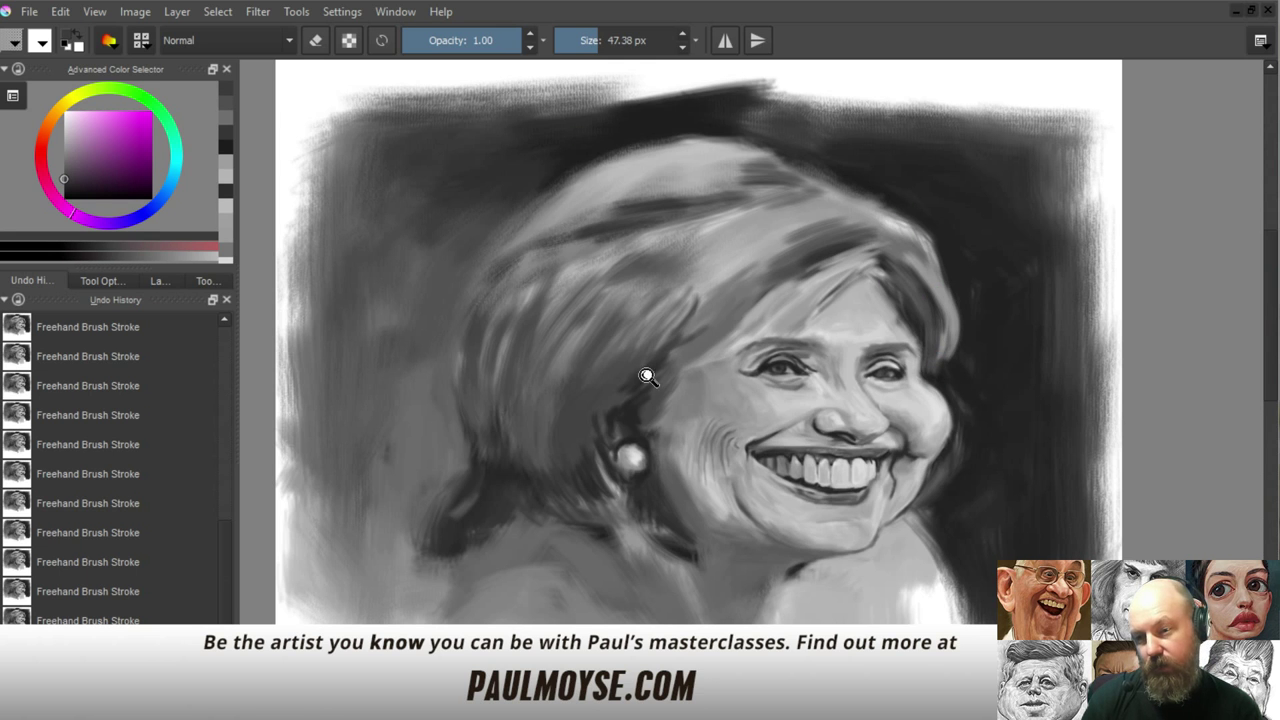
Darken the lower back of the hair and paint dark strokes below the earring and down the near collar edge
{"action": "mouse_move", "coordinate": [646, 374]}
{"action": "left_mouse_down"}
{"action": "mouse_move", "coordinate": [642, 426]}
{"action": "mouse_move", "coordinate": [643, 337]}
{"action": "left_mouse_up"}
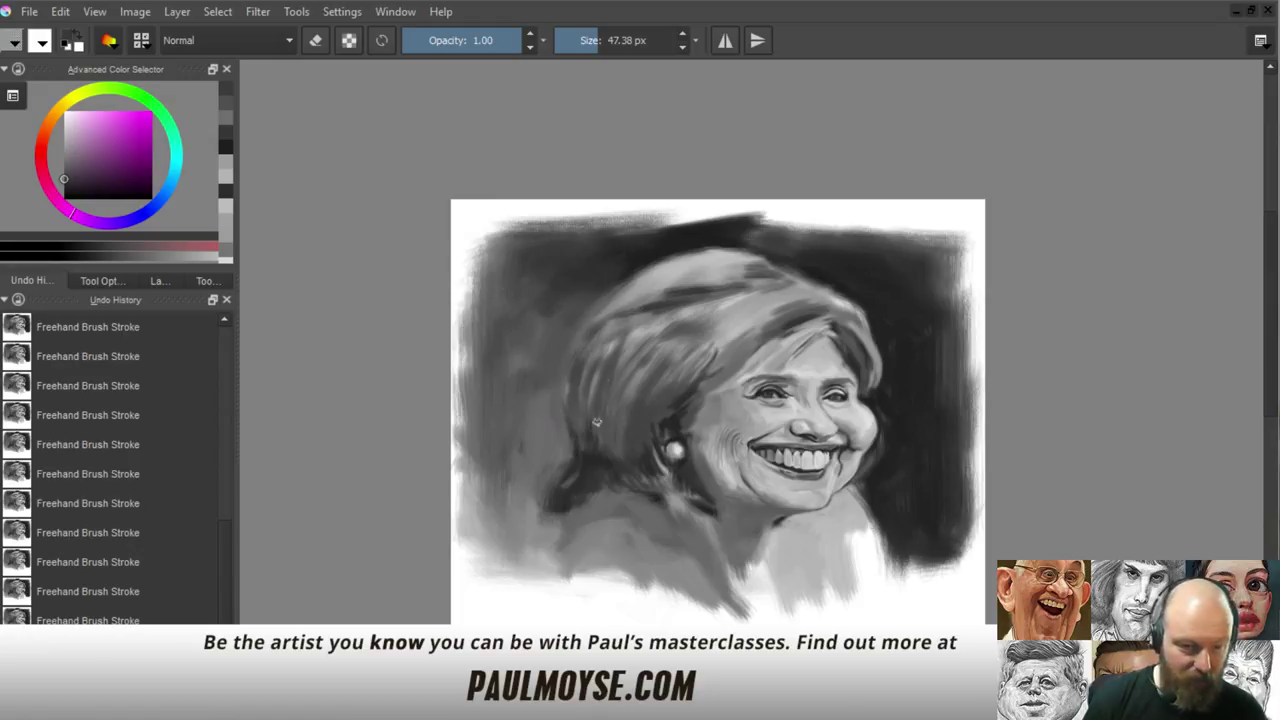
{"action": "left_click", "coordinate": [600, 448], "text": "ctrl"}
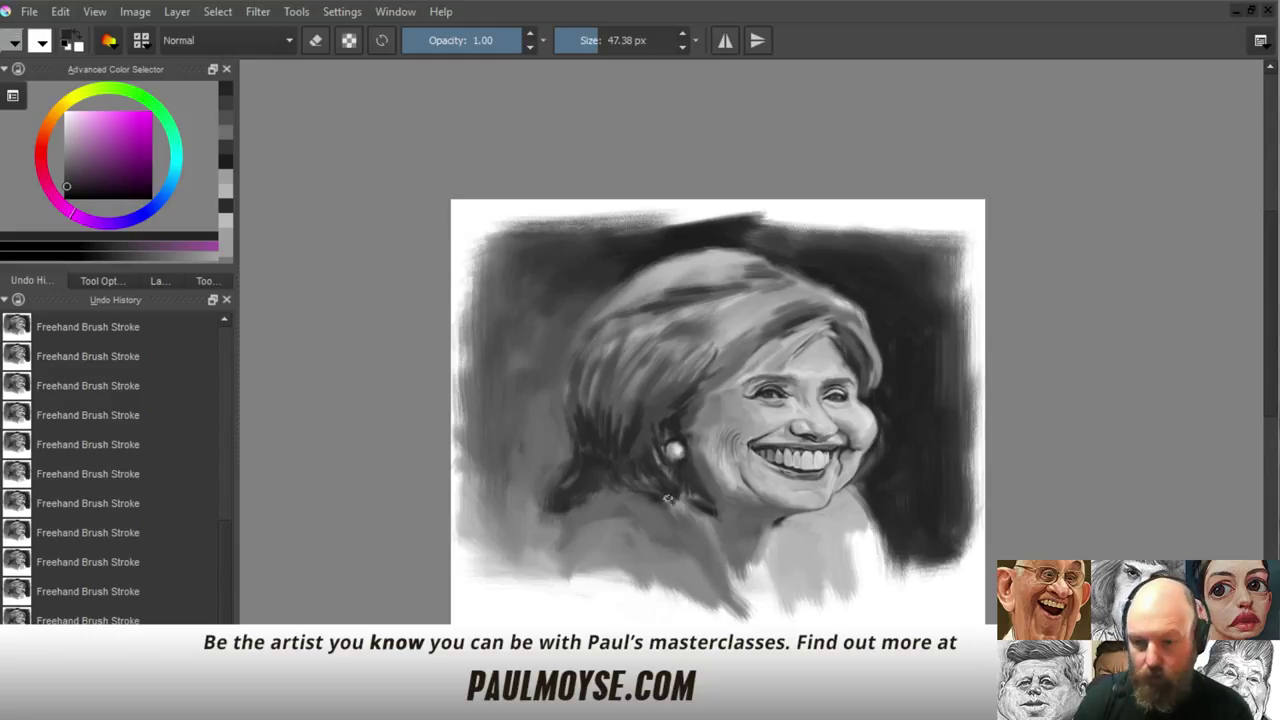
{"action": "mouse_move", "coordinate": [672, 494]}
{"action": "left_mouse_down"}
{"action": "mouse_move", "coordinate": [691, 491]}
{"action": "mouse_move", "coordinate": [683, 502]}
{"action": "left_mouse_up"}
{"action": "left_click", "coordinate": [682, 493], "text": "ctrl"}
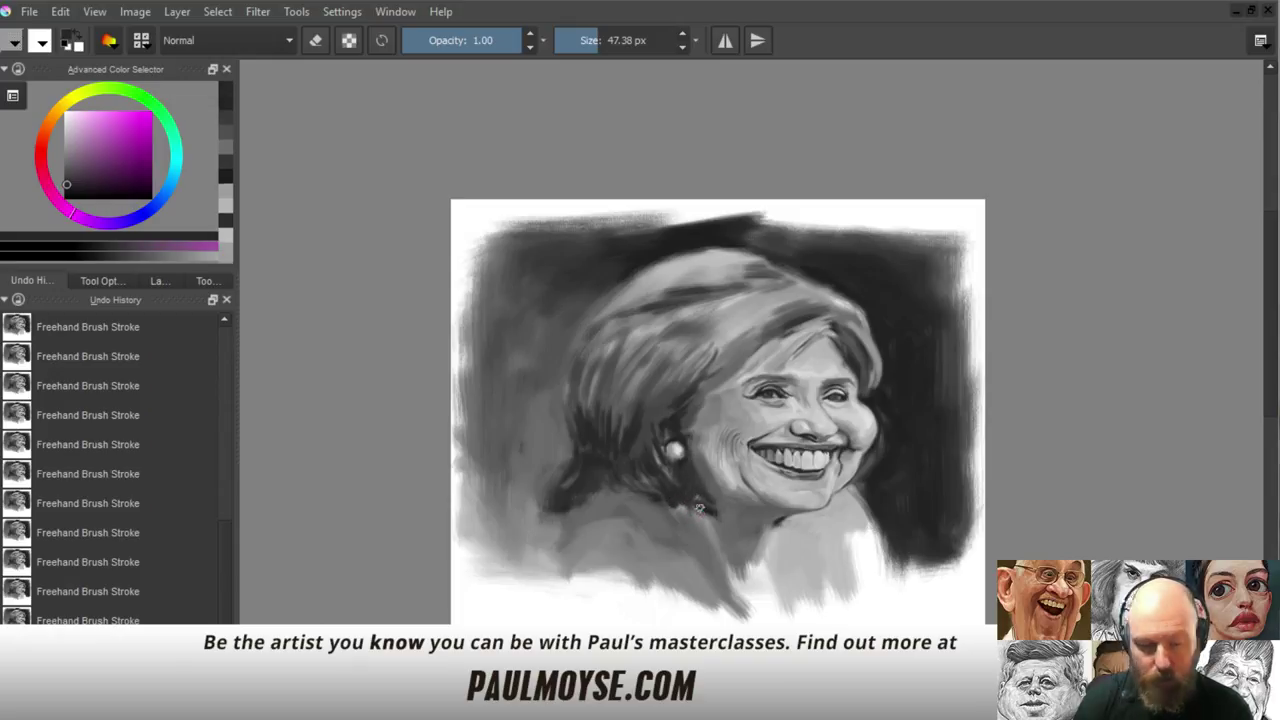
{"action": "left_click_drag", "start_coordinate": [712, 540], "coordinate": [724, 564]}
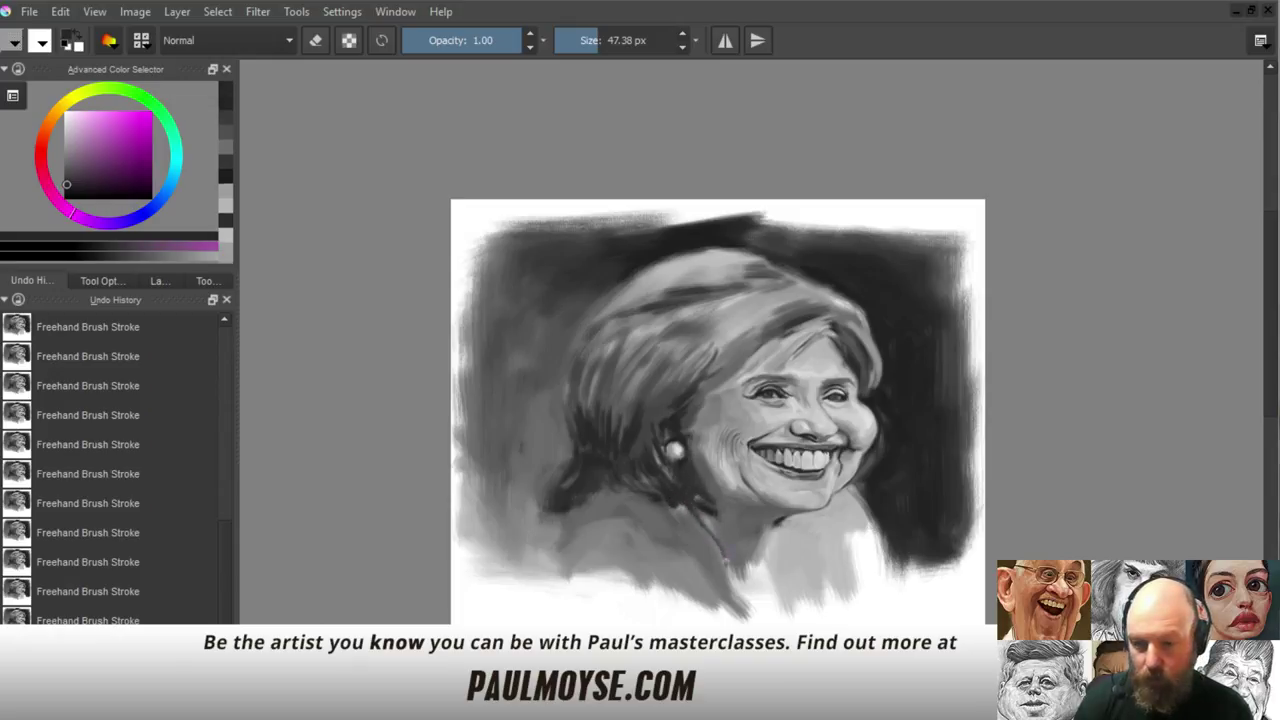
{"action": "left_click_drag", "start_coordinate": [703, 522], "coordinate": [726, 558]}
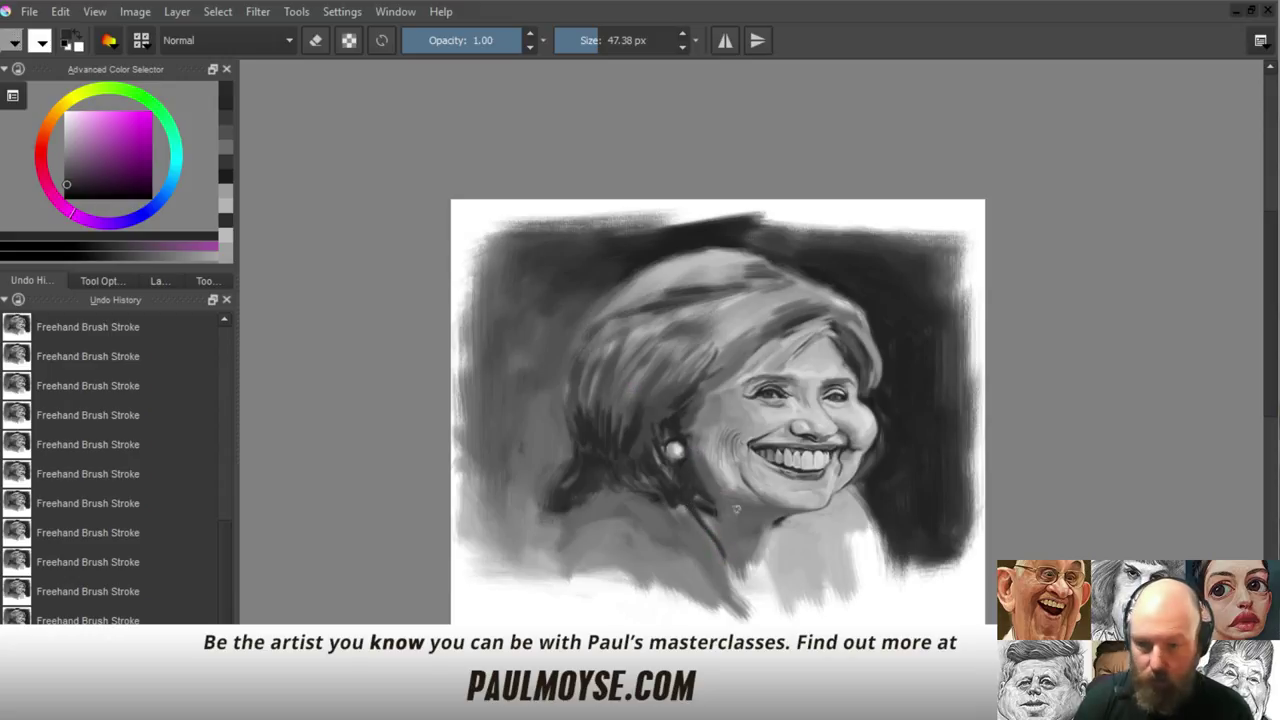
Soften the jaw and neck beside the near collar edge with sampled mid greys
{"action": "left_click", "coordinate": [735, 510], "text": "ctrl"}
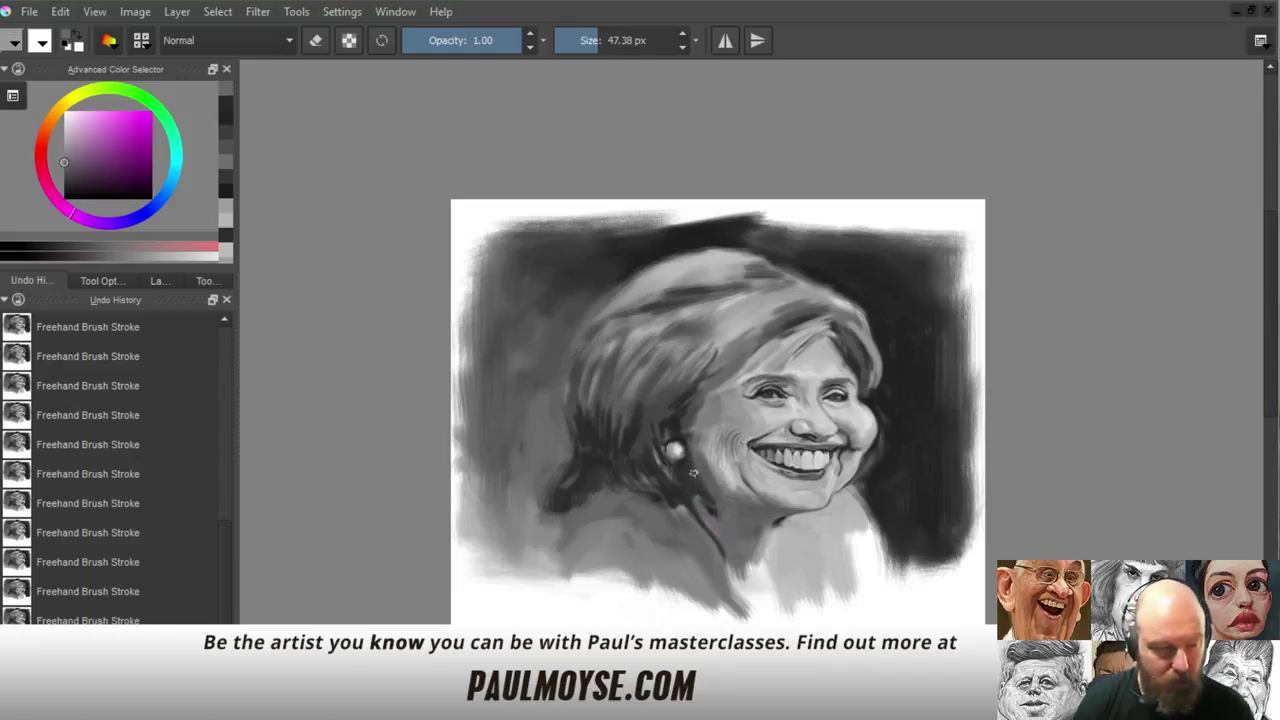
{"action": "left_click", "coordinate": [703, 470], "text": "ctrl"}
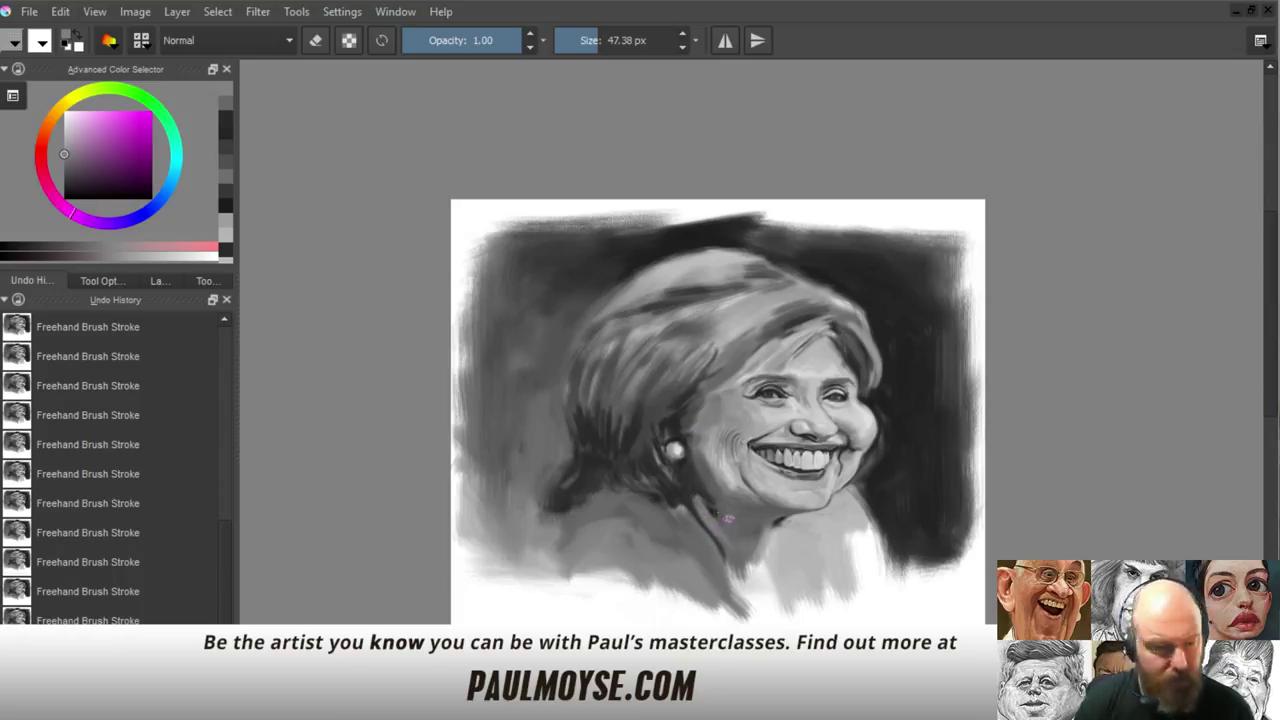
{"action": "left_click", "coordinate": [740, 490], "text": "ctrl"}
{"action": "left_click", "coordinate": [722, 435], "text": "ctrl"}
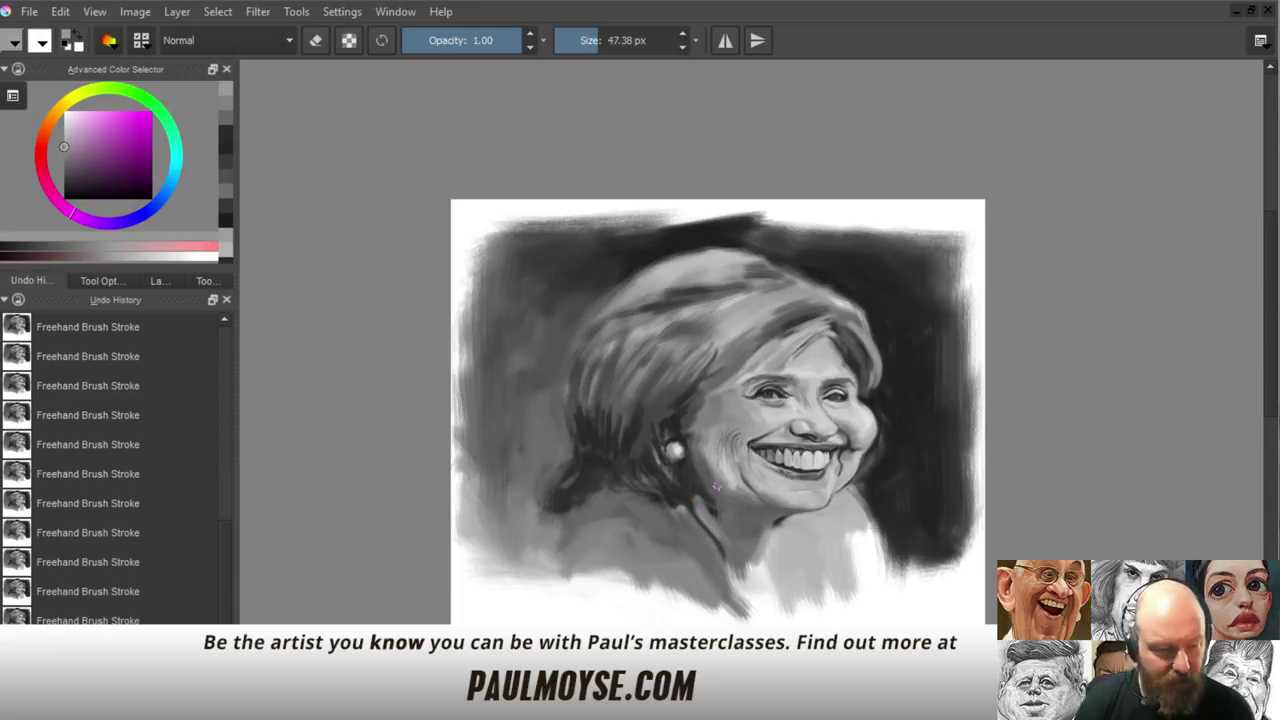
{"action": "left_click", "coordinate": [731, 545], "text": "ctrl"}
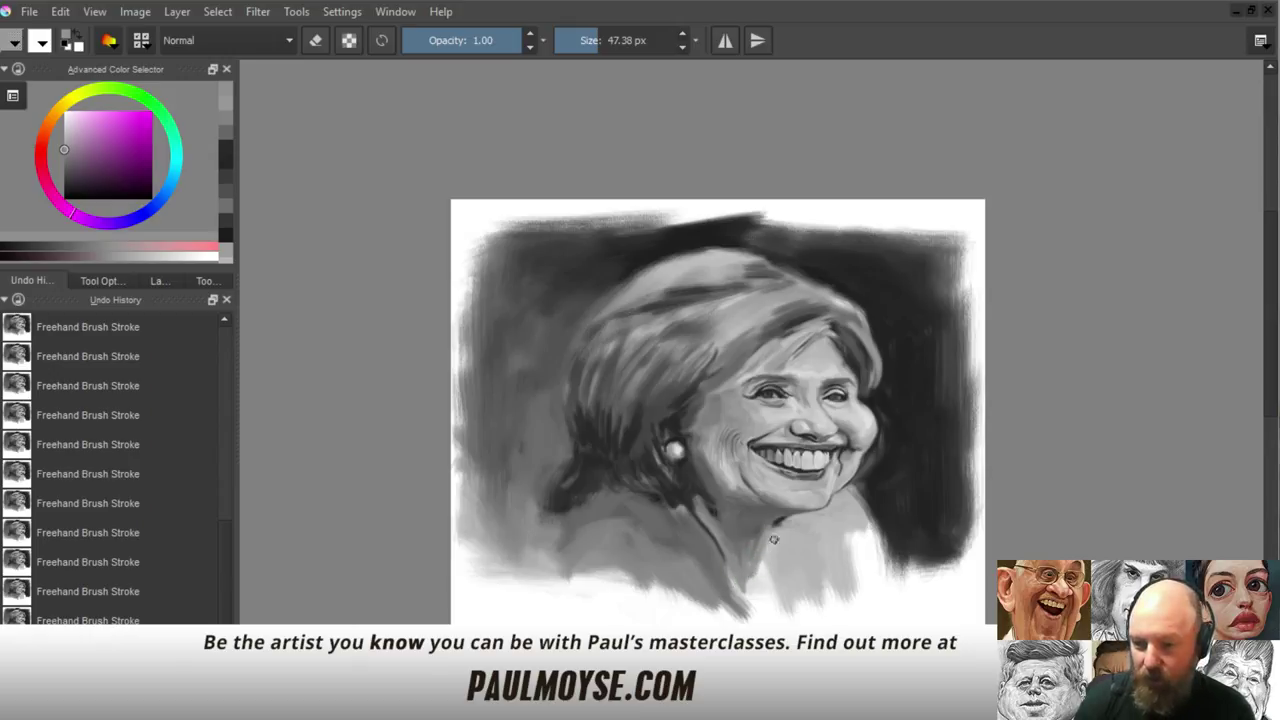
Define the far side of the neck against the light collar under the chin with sampled light, mid and dark greys
{"action": "left_click", "coordinate": [773, 532], "text": "ctrl"}
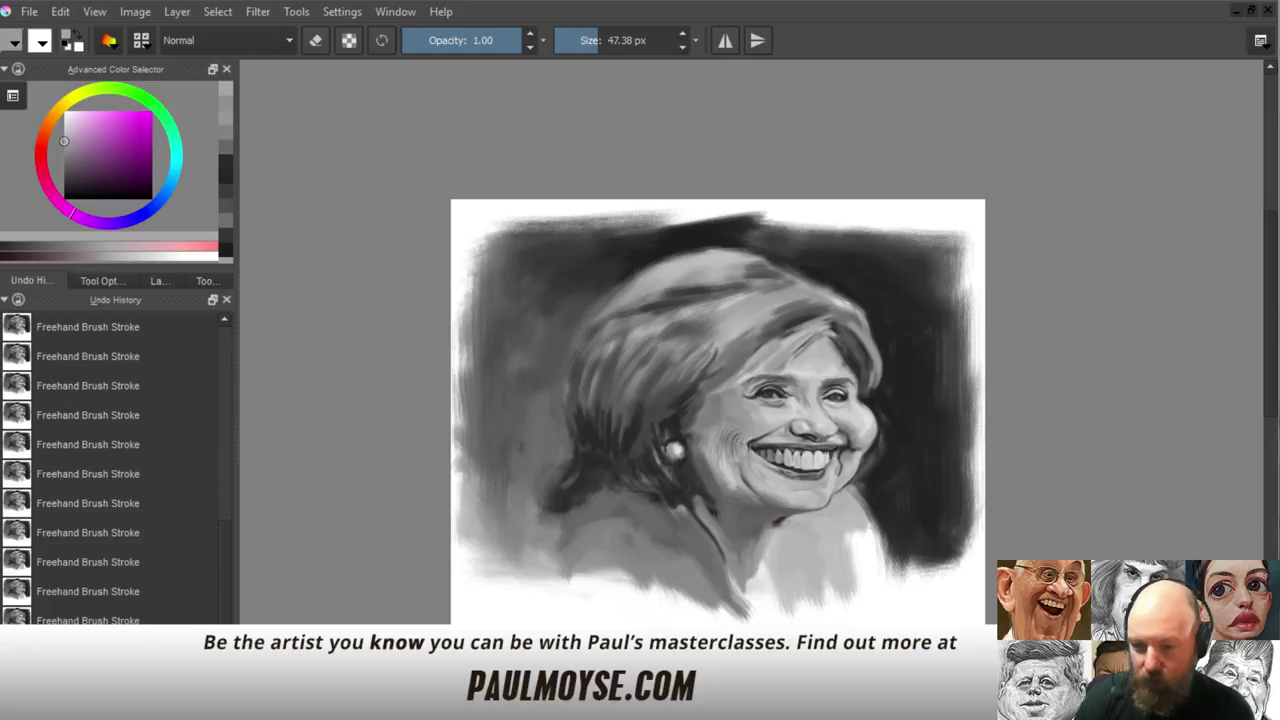
{"action": "left_click", "coordinate": [806, 478], "text": "ctrl"}
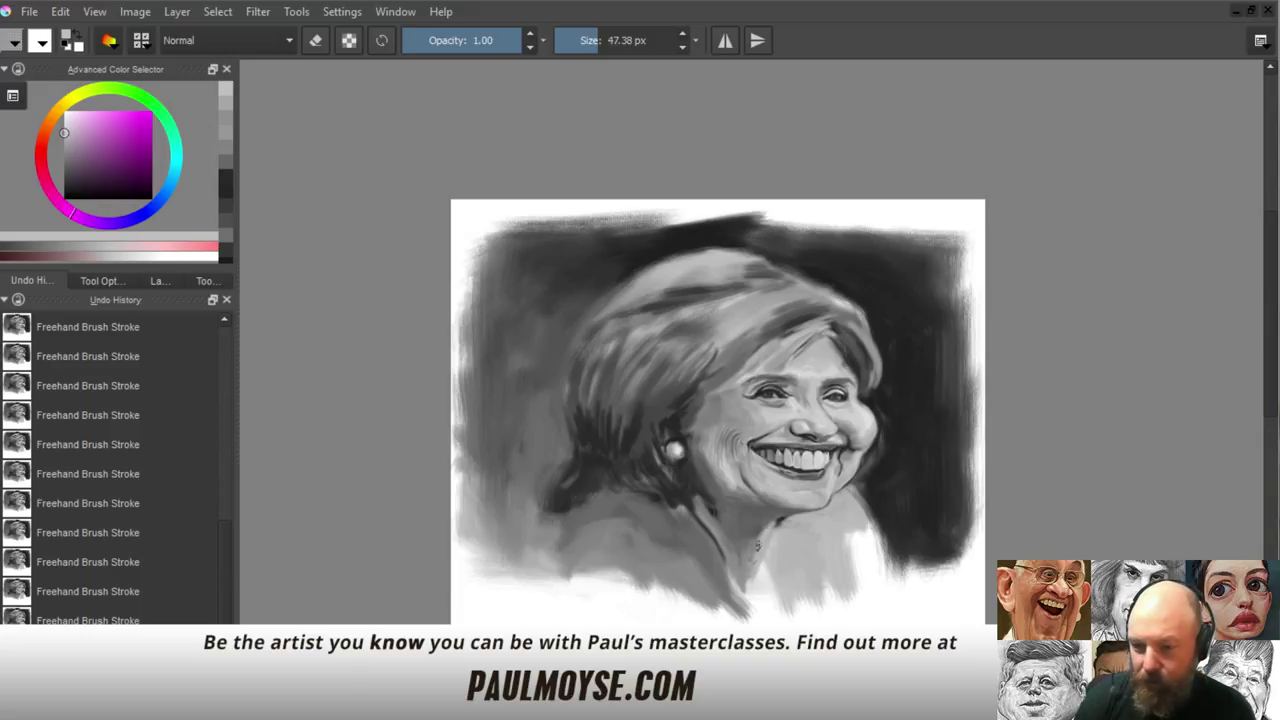
{"action": "left_click", "coordinate": [760, 538], "text": "ctrl"}
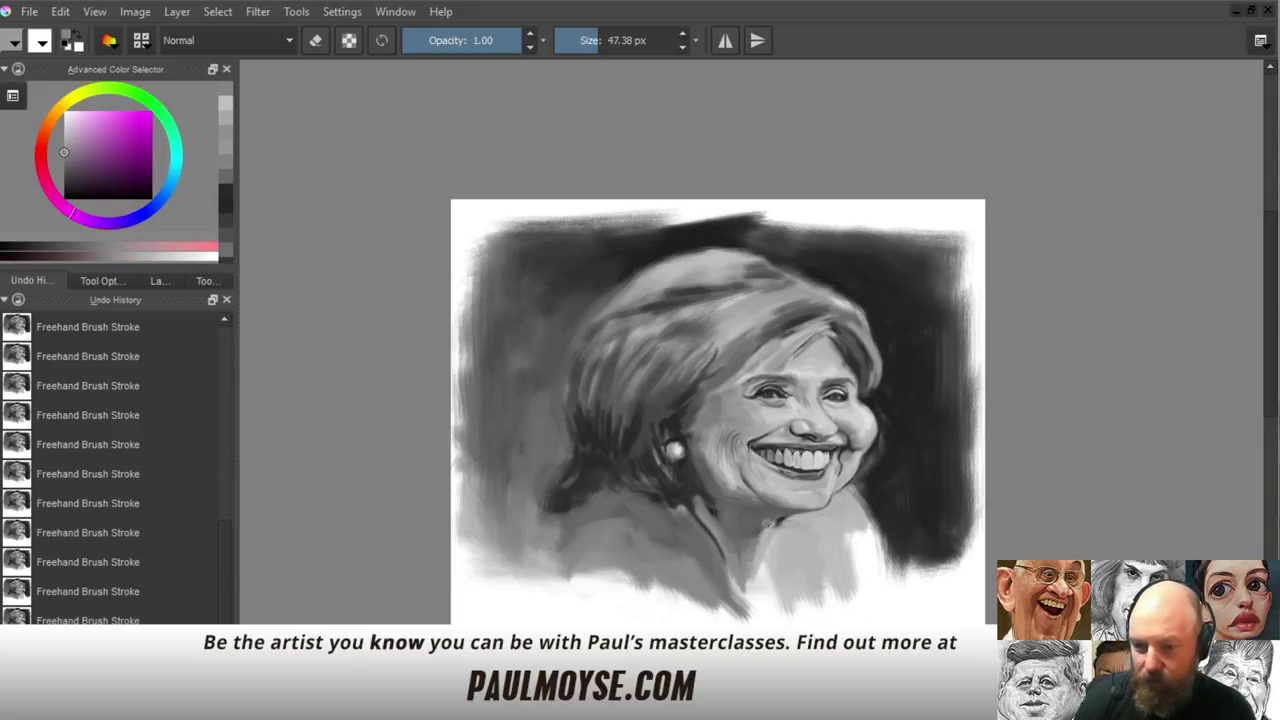
{"action": "left_click", "coordinate": [764, 534], "text": "ctrl"}
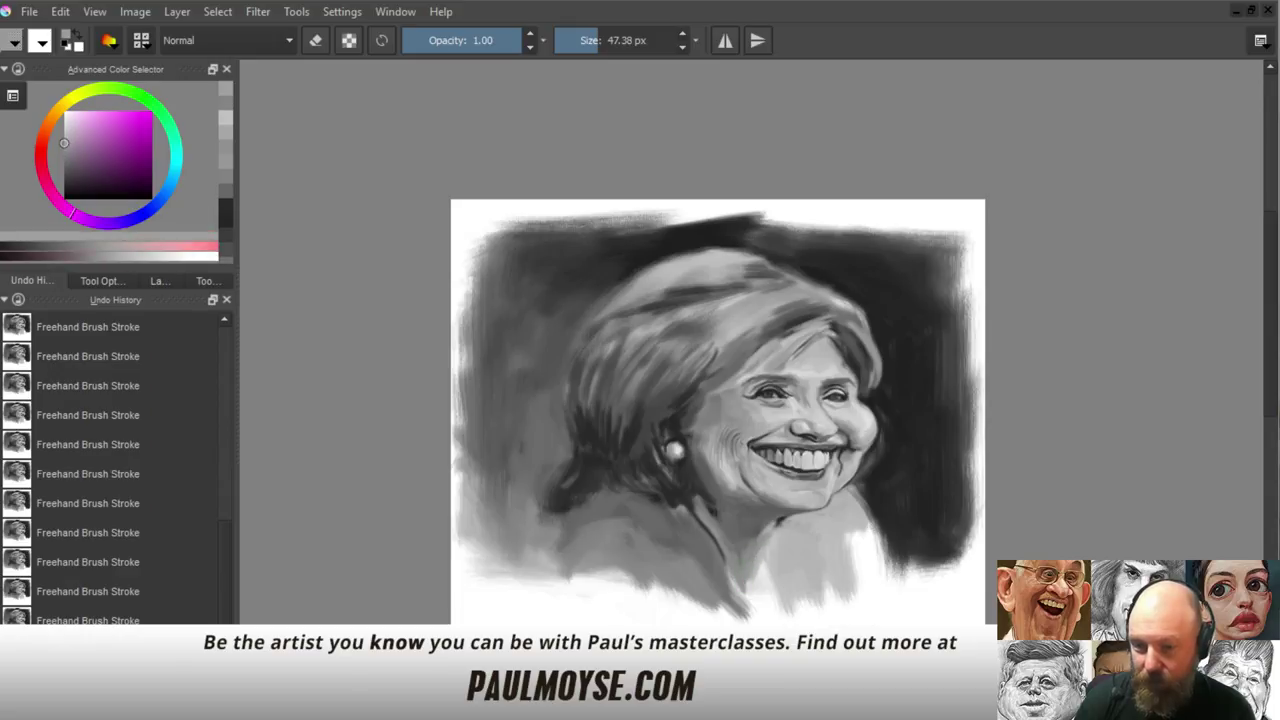
{"action": "left_click", "coordinate": [749, 561], "text": "ctrl"}
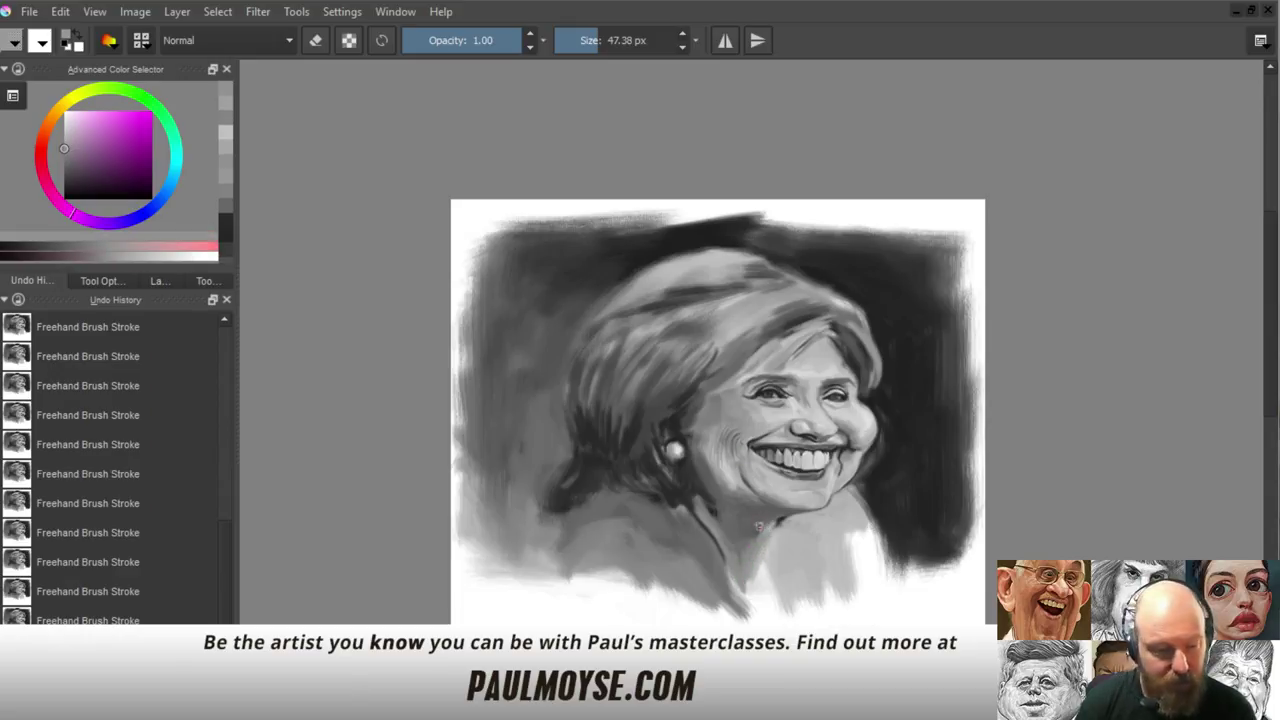
{"action": "left_click", "coordinate": [766, 536], "text": "ctrl"}
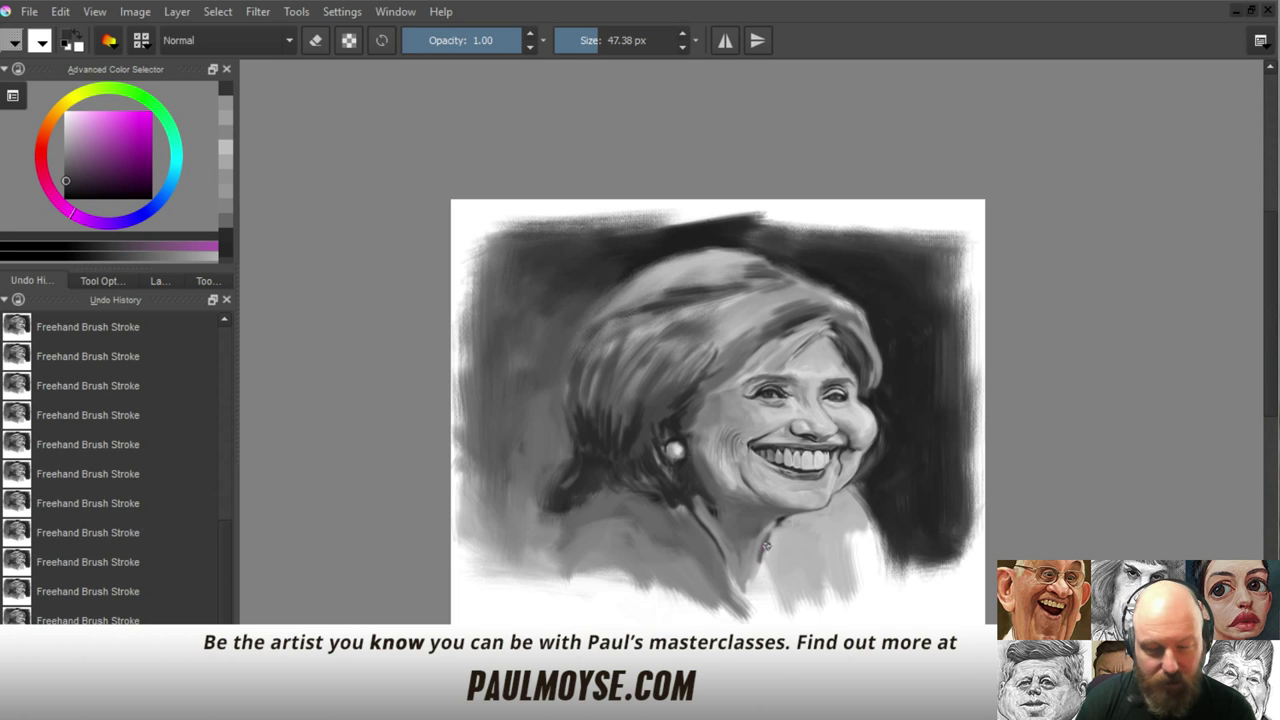
Draw a thin dark line down the far side of the neck with a 24.20 px brush and blend the neck shadow with sampled greys
{"action": "left_click_drag", "start_coordinate": [832, 512], "coordinate": [826, 349]}
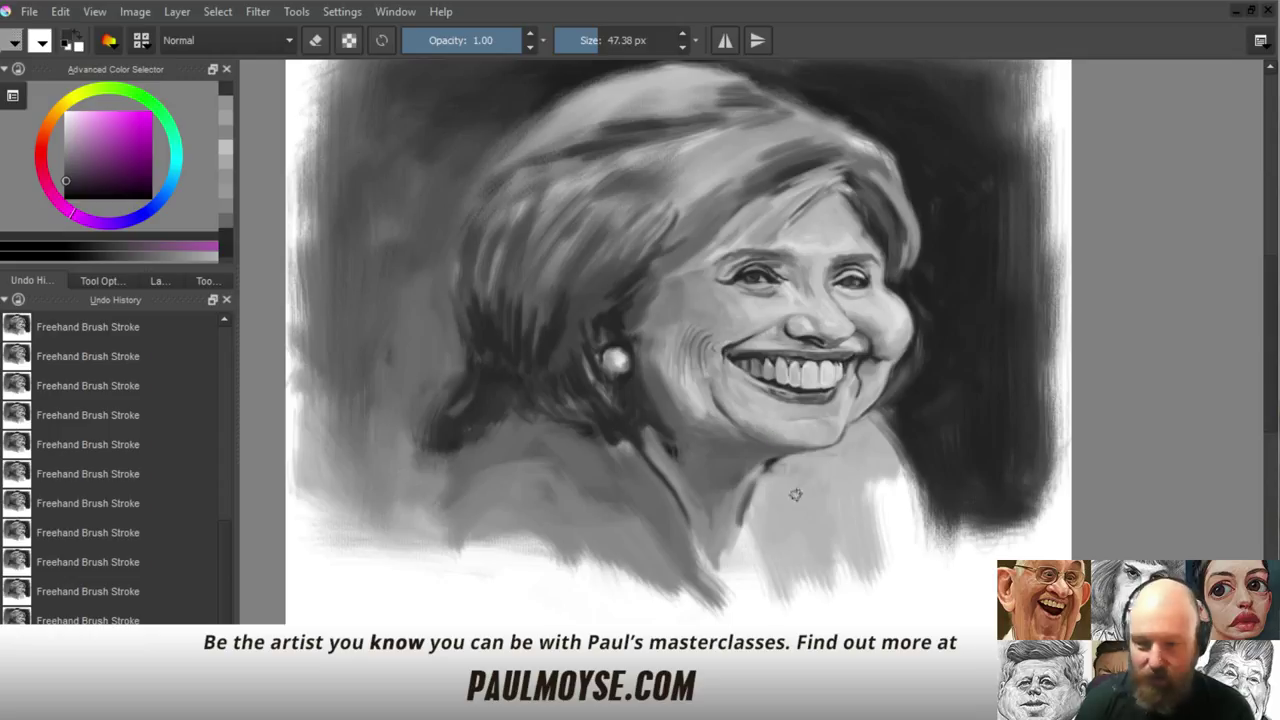
{"action": "key", "text": "bracketleft"}
{"action": "key", "text": "bracketleft"}
{"action": "key", "text": "bracketleft"}
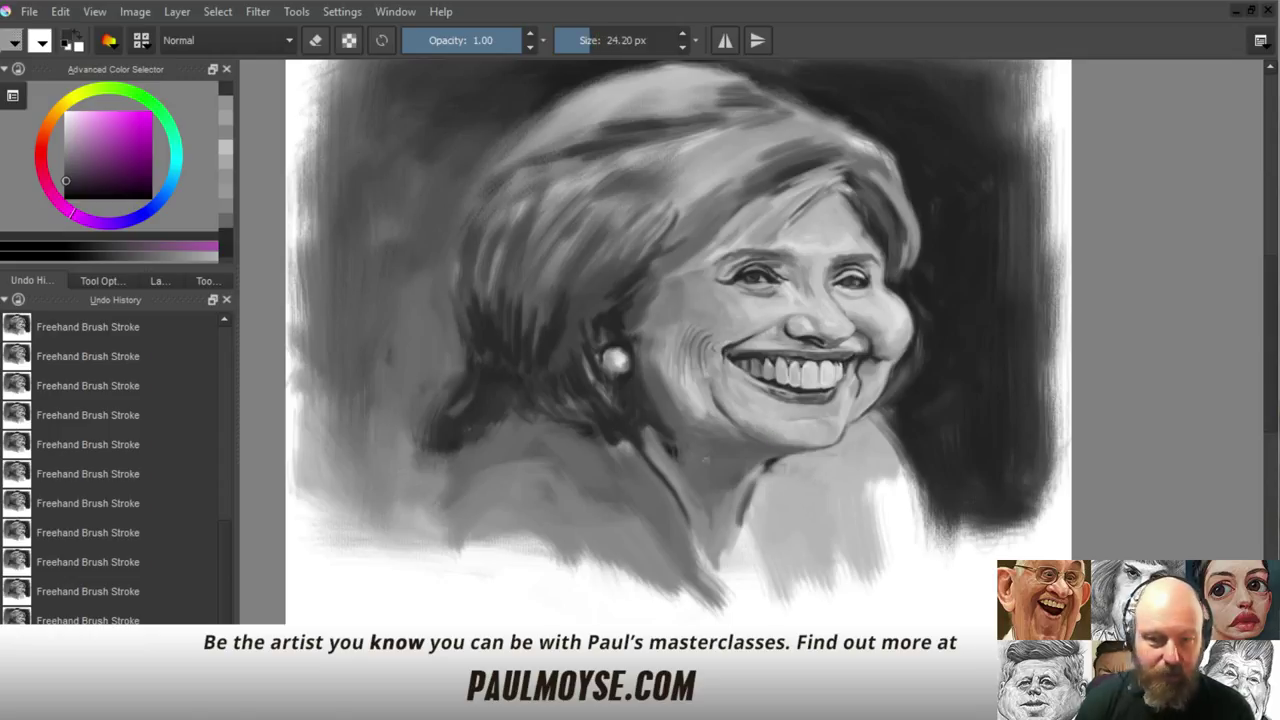
{"action": "left_click", "coordinate": [700, 460], "text": "ctrl"}
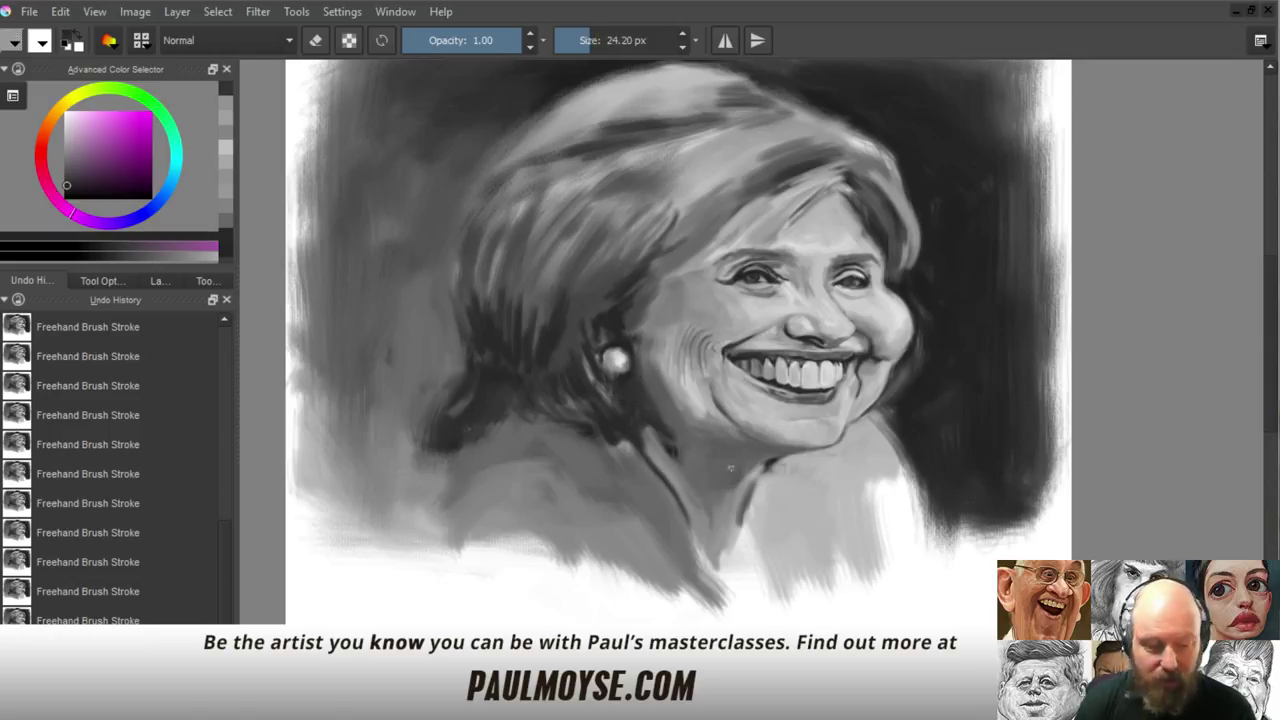
{"action": "left_click_drag", "start_coordinate": [761, 469], "coordinate": [752, 488]}
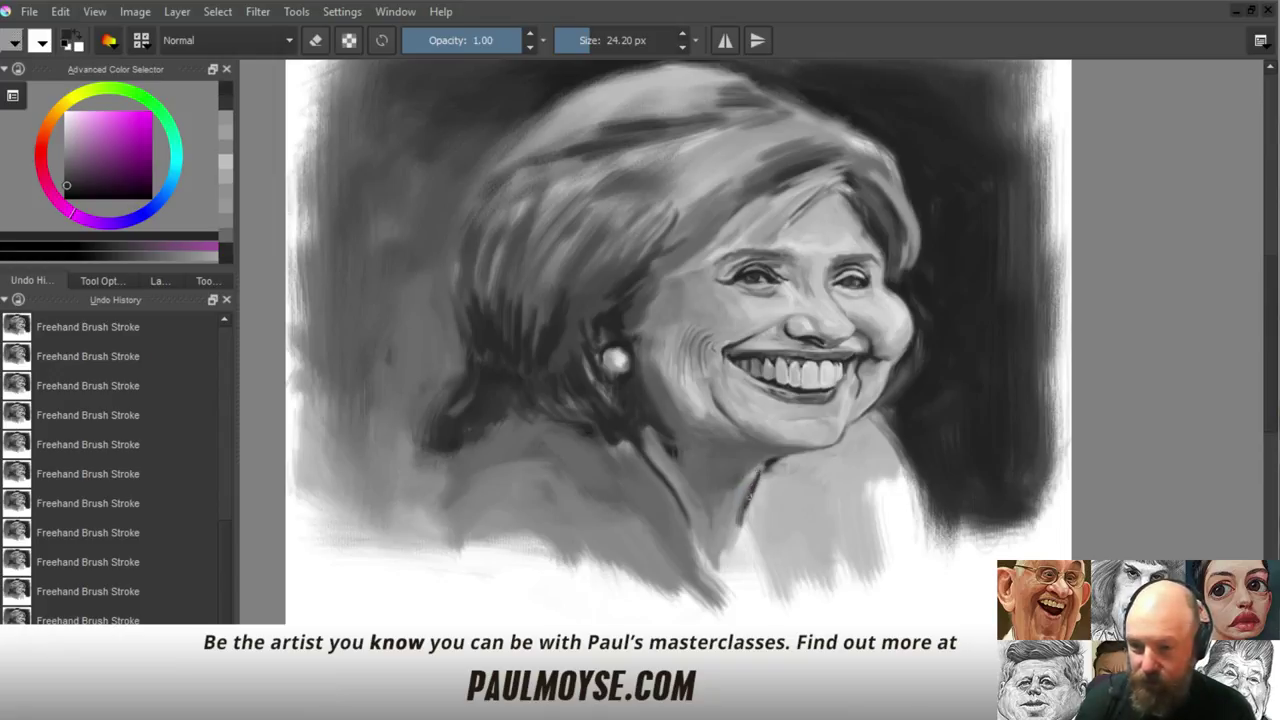
{"action": "left_click_drag", "start_coordinate": [741, 517], "coordinate": [727, 551]}
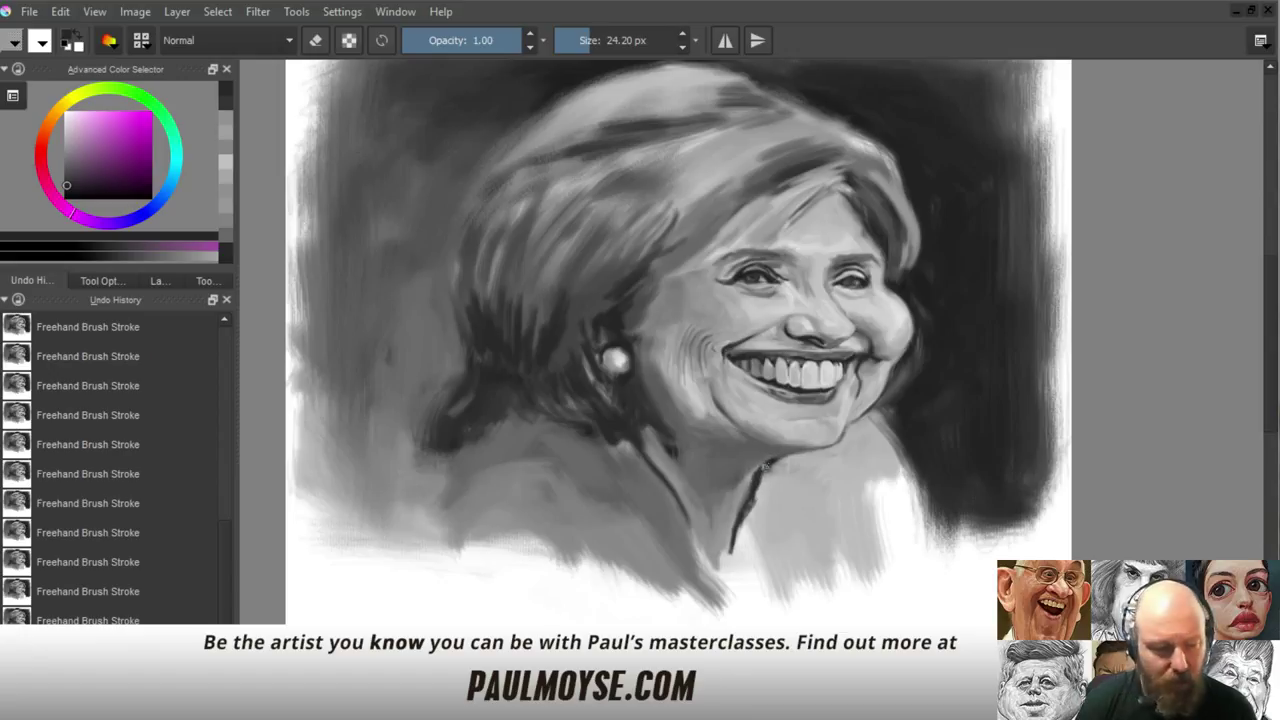
{"action": "left_click", "coordinate": [766, 465], "text": "ctrl"}
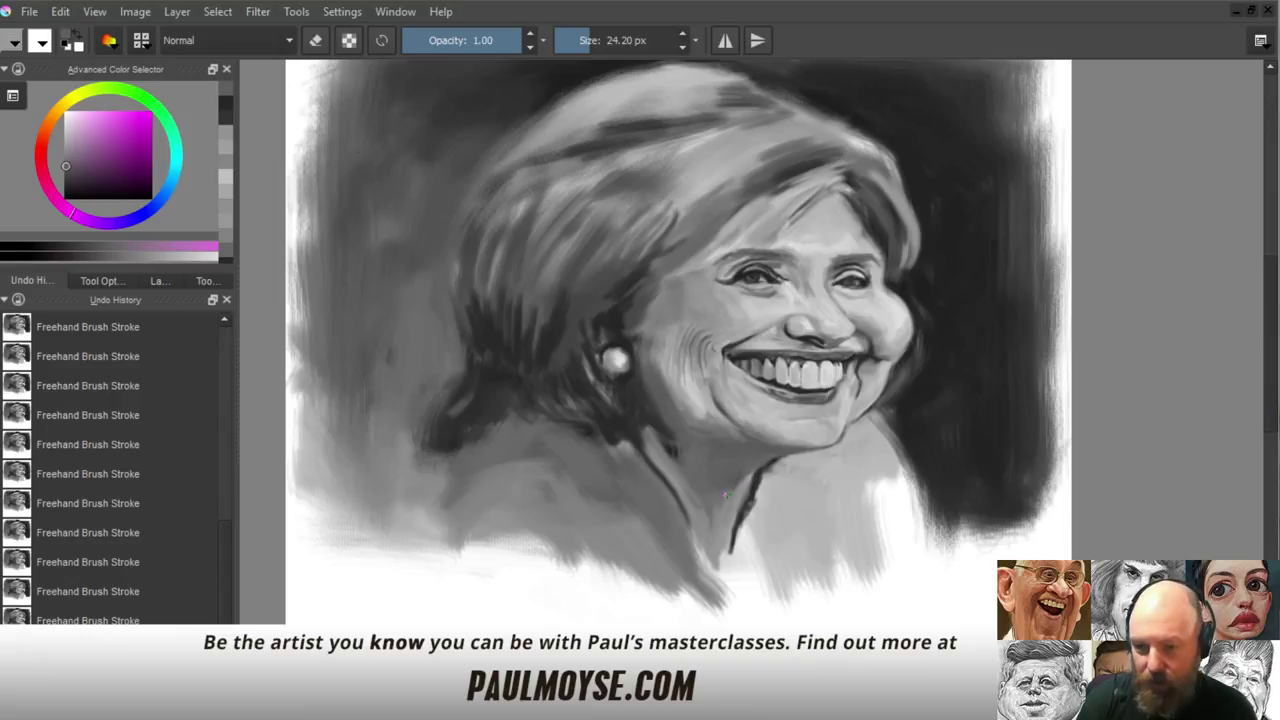
{"action": "left_click", "coordinate": [753, 465], "text": "ctrl"}
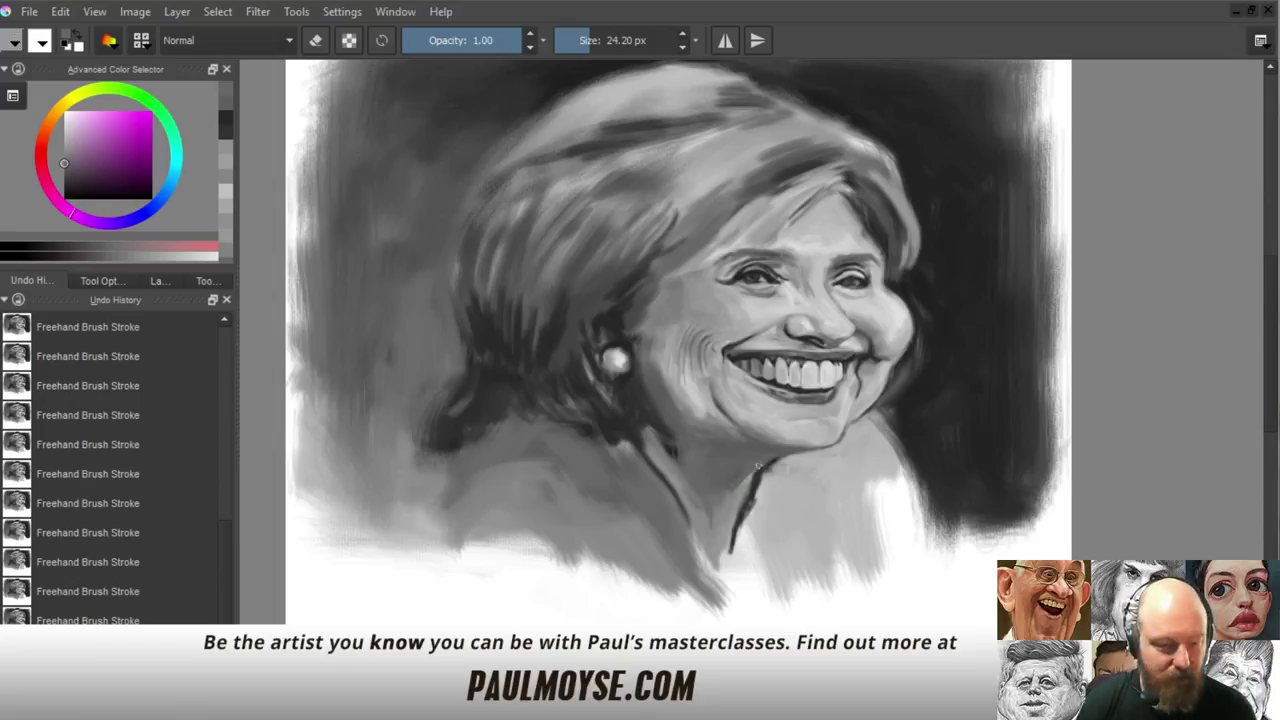
Paint a dark diagonal stroke for the far lapel and fill in the base of the neckline with sampled greys, using a 41.24 px brush
{"action": "left_click", "coordinate": [628, 394], "text": "ctrl"}
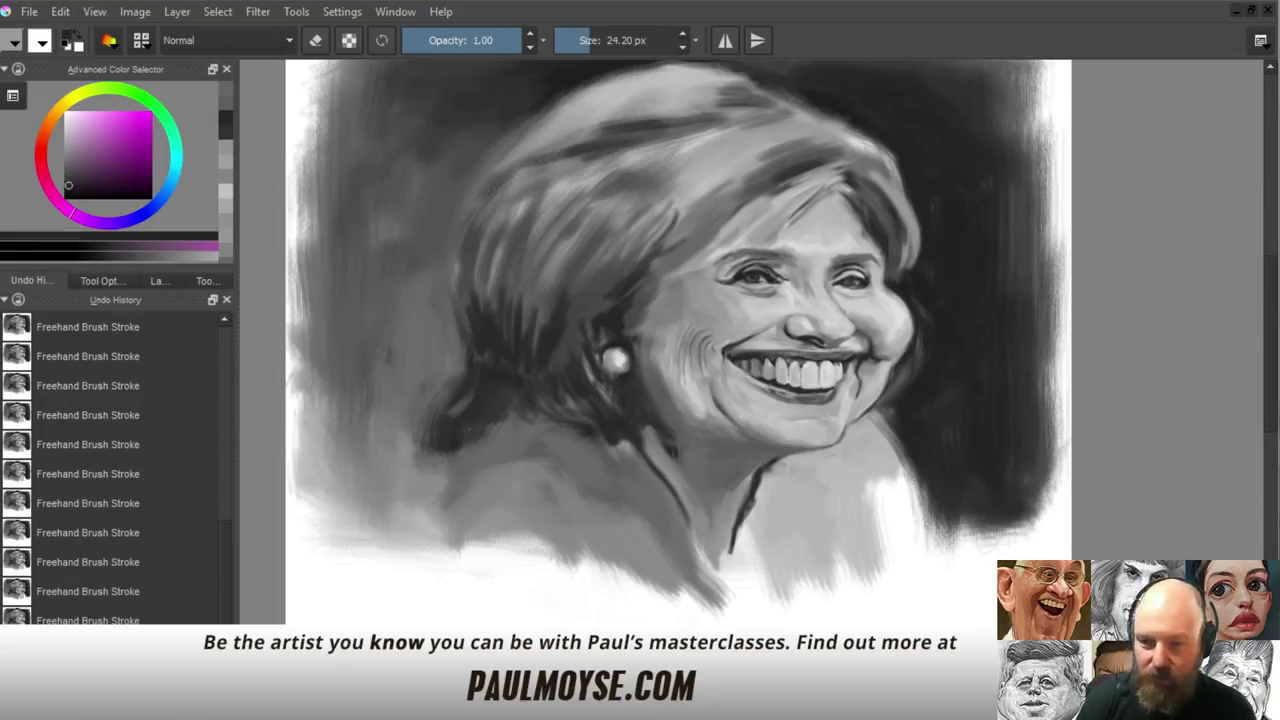
{"action": "mouse_move", "coordinate": [745, 505]}
{"action": "left_mouse_down", "text": "shift"}
{"action": "mouse_move", "coordinate": [763, 498]}
{"action": "mouse_move", "coordinate": [765, 554]}
{"action": "mouse_move", "coordinate": [752, 522]}
{"action": "mouse_move", "coordinate": [756, 500]}
{"action": "mouse_move", "coordinate": [780, 588]}
{"action": "left_mouse_up", "text": "shift"}
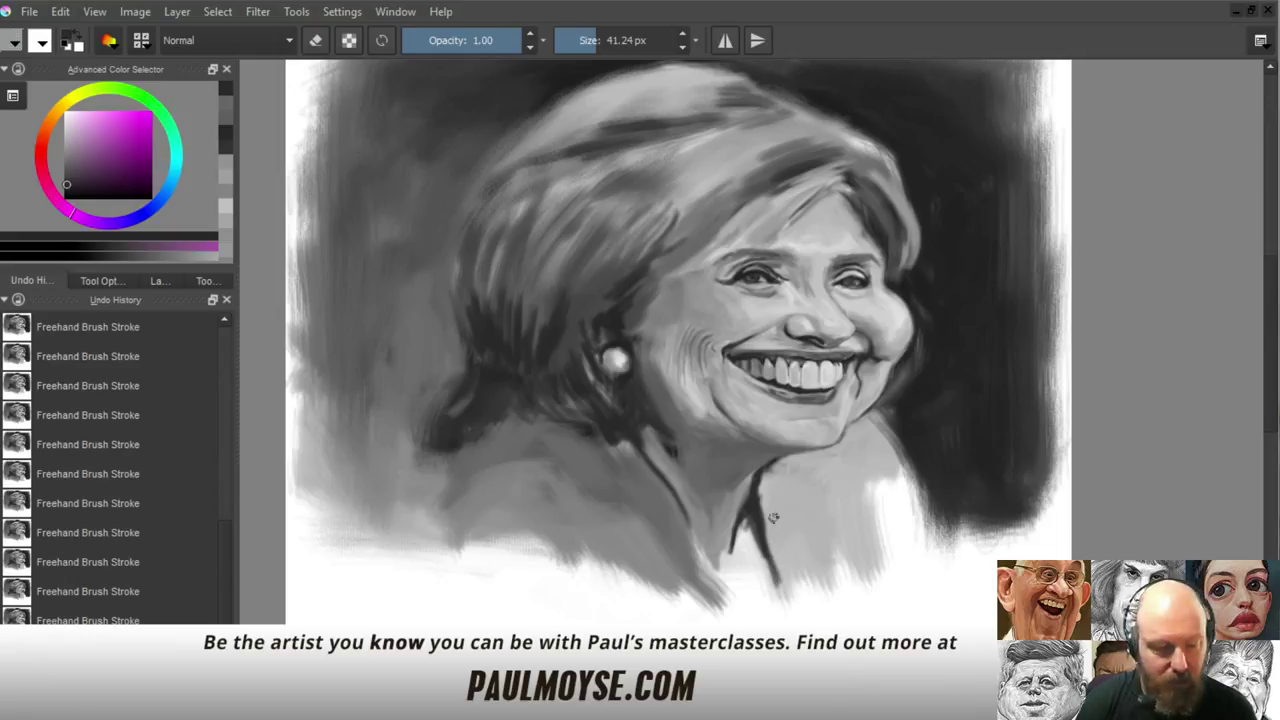
{"action": "left_click", "coordinate": [742, 520], "text": "ctrl"}
{"action": "mouse_move", "coordinate": [748, 520]}
{"action": "left_mouse_down"}
{"action": "mouse_move", "coordinate": [775, 574]}
{"action": "mouse_move", "coordinate": [736, 540]}
{"action": "mouse_move", "coordinate": [733, 556]}
{"action": "mouse_move", "coordinate": [693, 544]}
{"action": "mouse_move", "coordinate": [692, 555]}
{"action": "mouse_move", "coordinate": [722, 562]}
{"action": "mouse_move", "coordinate": [690, 521]}
{"action": "mouse_move", "coordinate": [735, 600]}
{"action": "left_mouse_up"}
{"action": "mouse_move", "coordinate": [698, 546]}
{"action": "left_mouse_down"}
{"action": "mouse_move", "coordinate": [725, 598]}
{"action": "mouse_move", "coordinate": [746, 547]}
{"action": "left_mouse_up"}
Darken the iris of the far eye with a sampled dark grey using a 14.38 px brush, and add a sampled light highlight
{"action": "scroll", "coordinate": [788, 463], "scroll_direction": "down", "scroll_amount": 2}
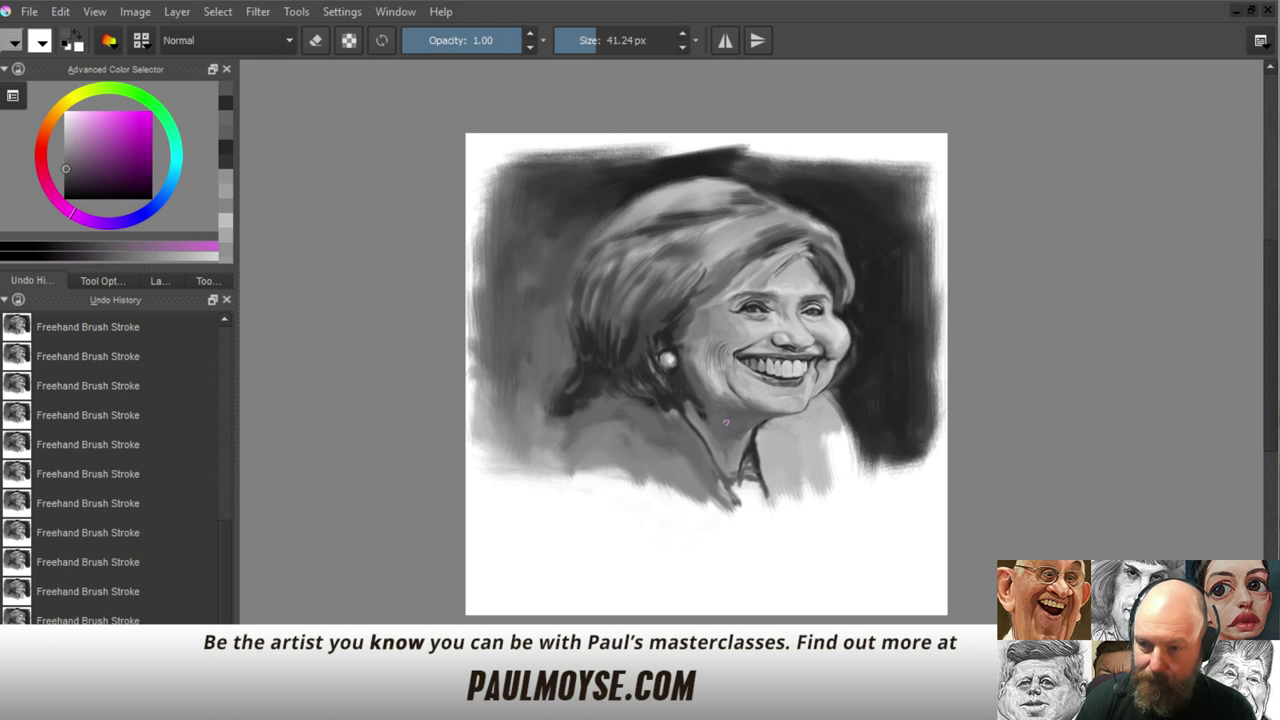
{"action": "scroll", "coordinate": [808, 403], "scroll_direction": "up", "scroll_amount": 3}
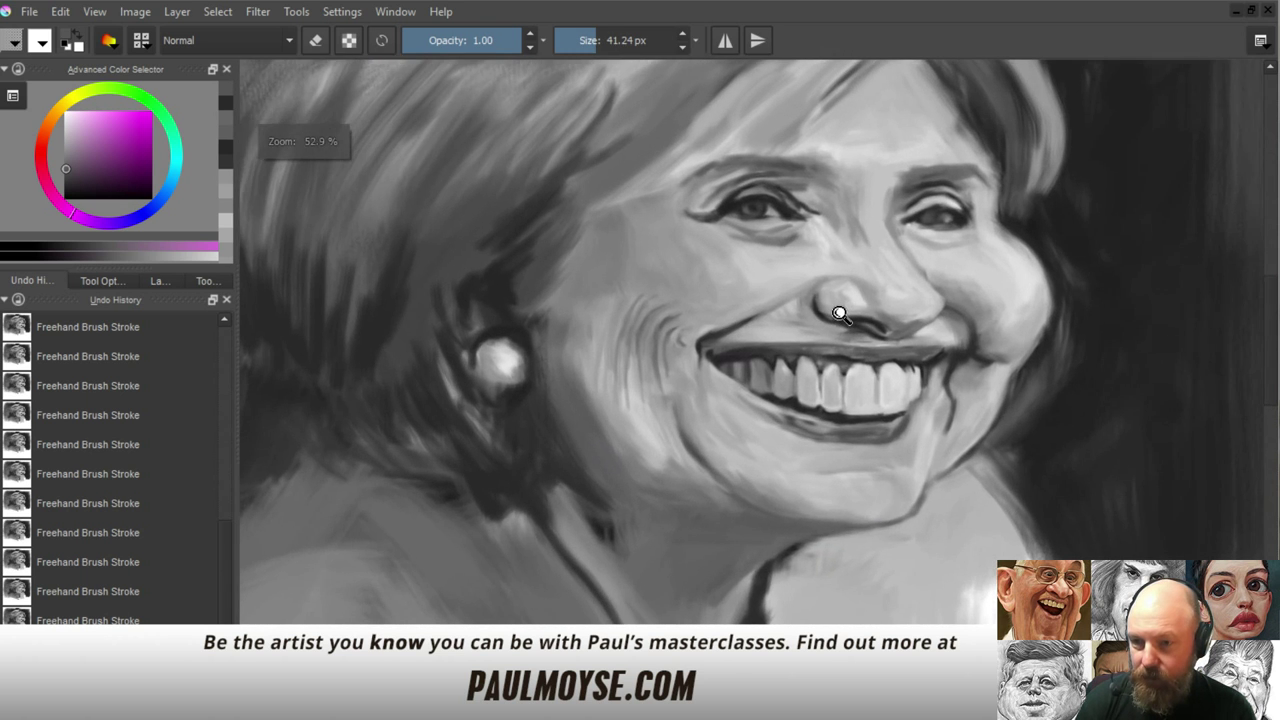
{"action": "mouse_move", "coordinate": [898, 290]}
{"action": "left_mouse_down"}
{"action": "mouse_move", "coordinate": [711, 391]}
{"action": "mouse_move", "coordinate": [820, 318]}
{"action": "mouse_move", "coordinate": [843, 354]}
{"action": "mouse_move", "coordinate": [827, 354]}
{"action": "left_mouse_up"}
{"action": "left_click", "coordinate": [926, 318], "text": "ctrl"}
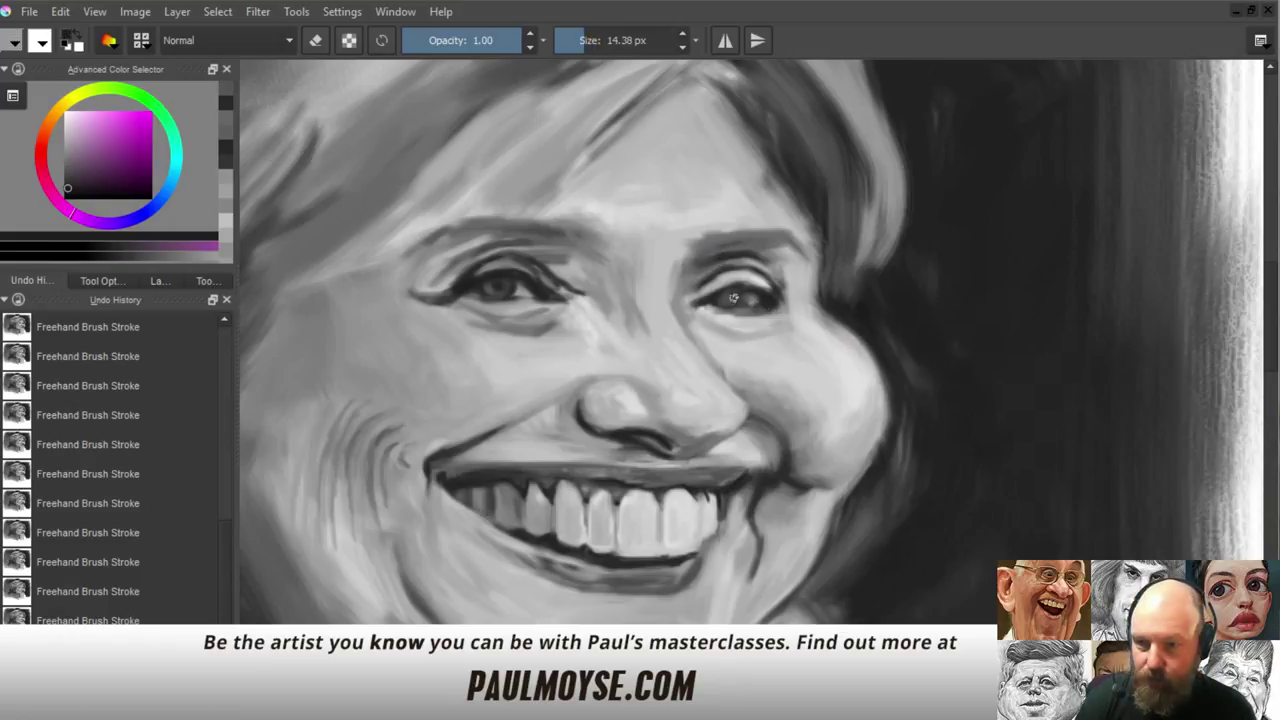
{"action": "left_click_drag", "start_coordinate": [733, 298], "coordinate": [731, 298]}
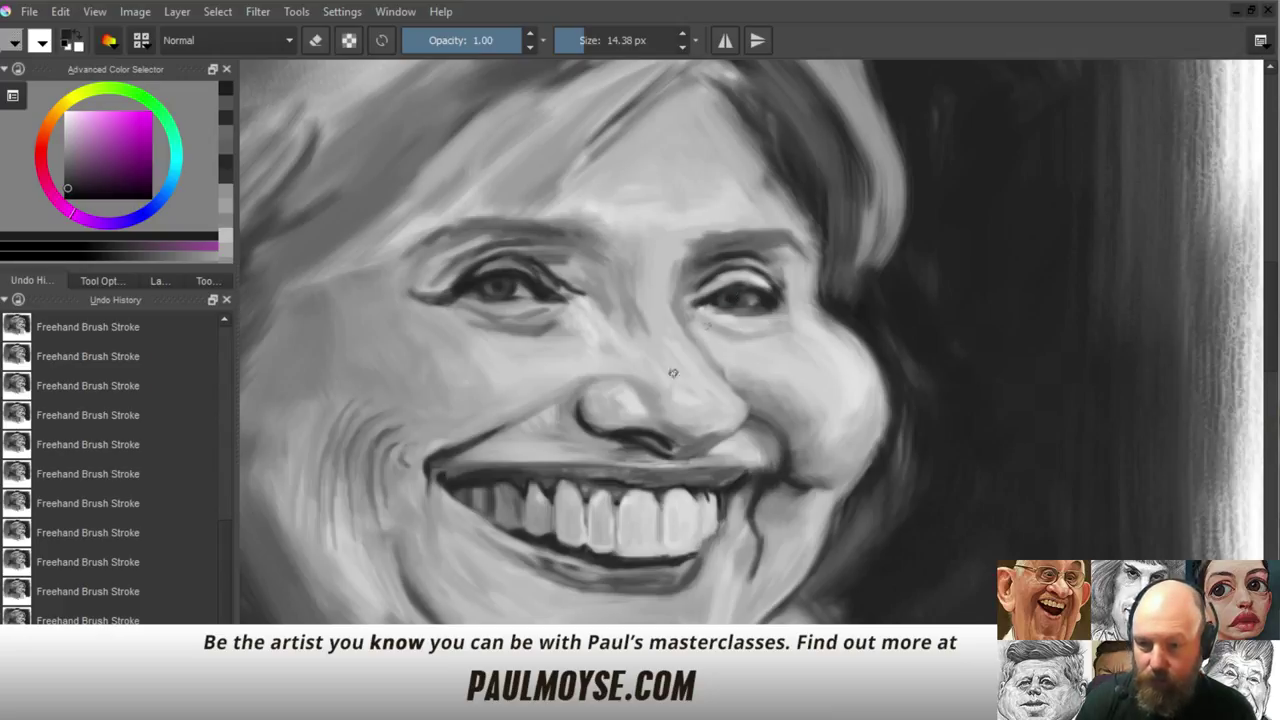
{"action": "left_click", "coordinate": [583, 303], "text": "ctrl"}
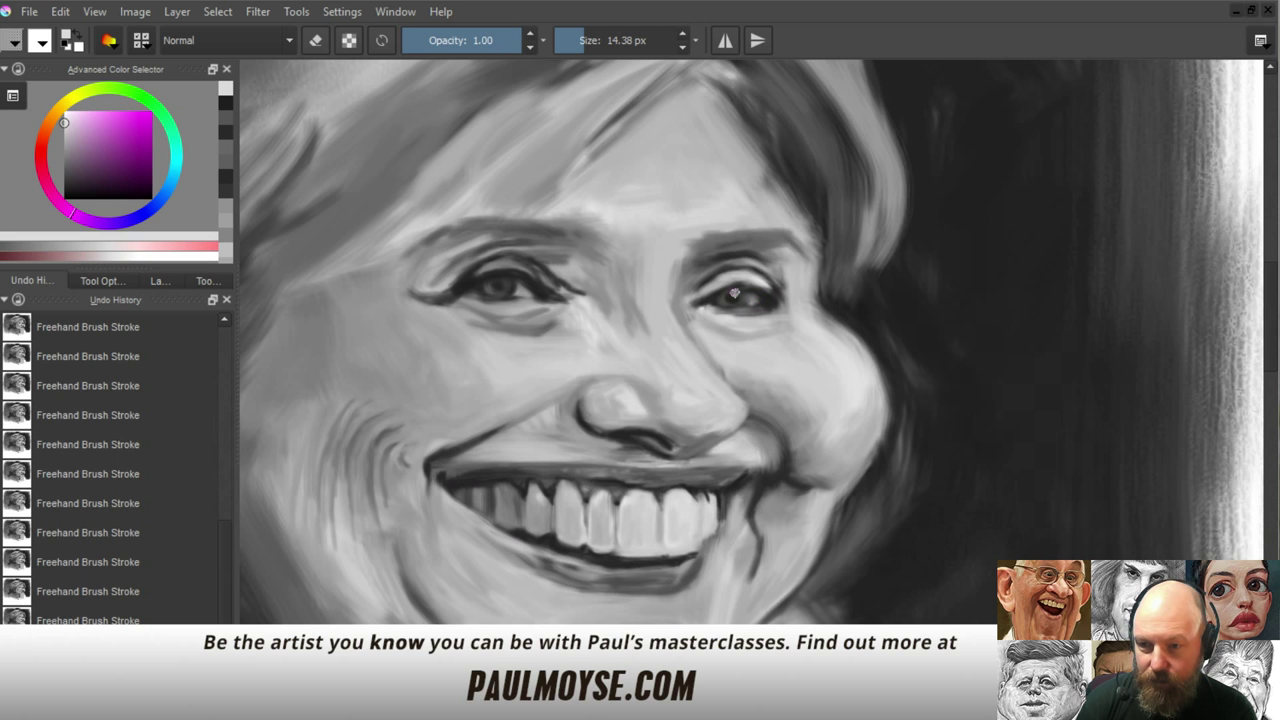
{"action": "left_click_drag", "start_coordinate": [702, 376], "coordinate": [720, 354]}
Touch up the iris of the near eye with a sampled dark grey and the 14.38 px brush
{"action": "left_click_drag", "start_coordinate": [563, 374], "coordinate": [597, 411]}
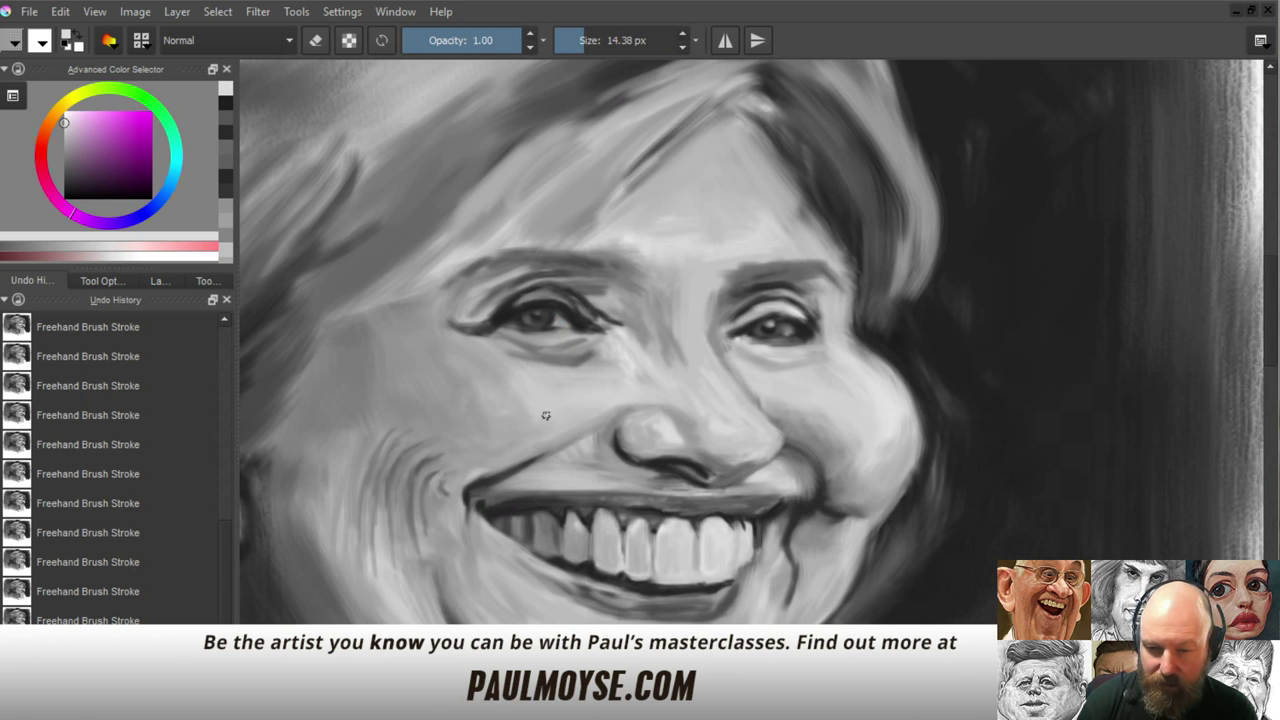
{"action": "left_click", "coordinate": [960, 334], "text": "ctrl"}
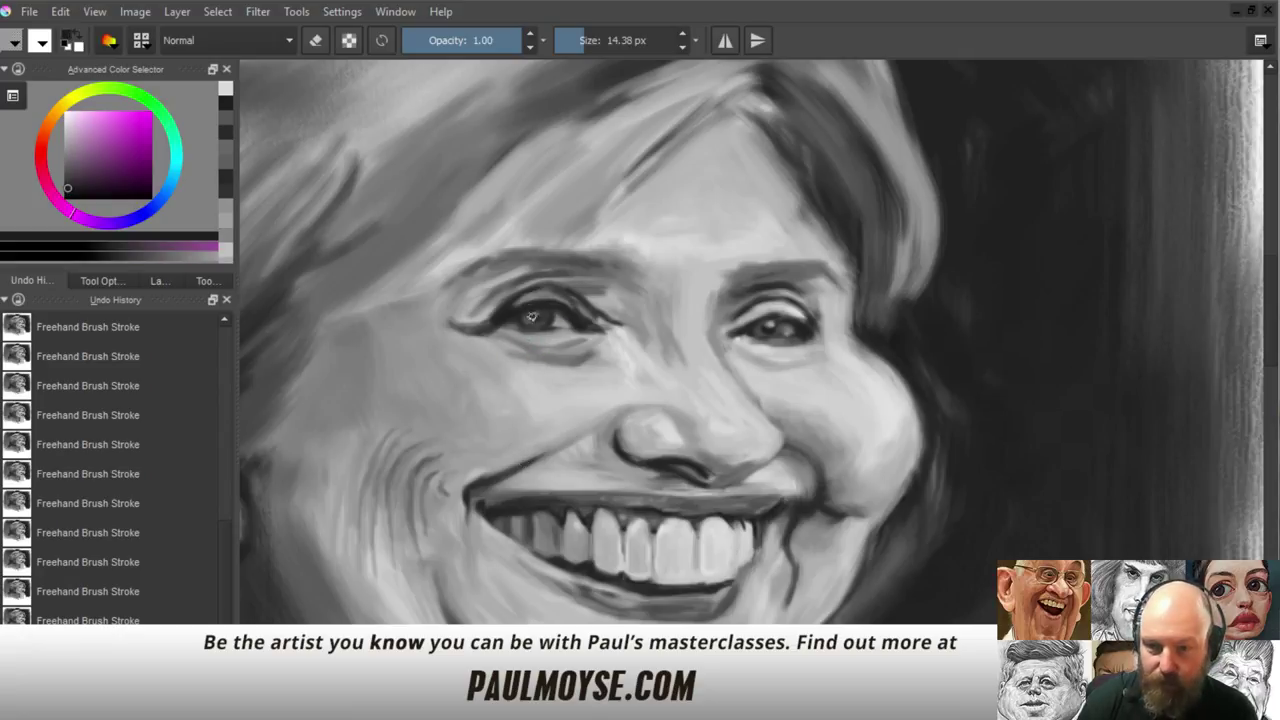
{"action": "left_click_drag", "start_coordinate": [534, 316], "coordinate": [536, 319]}
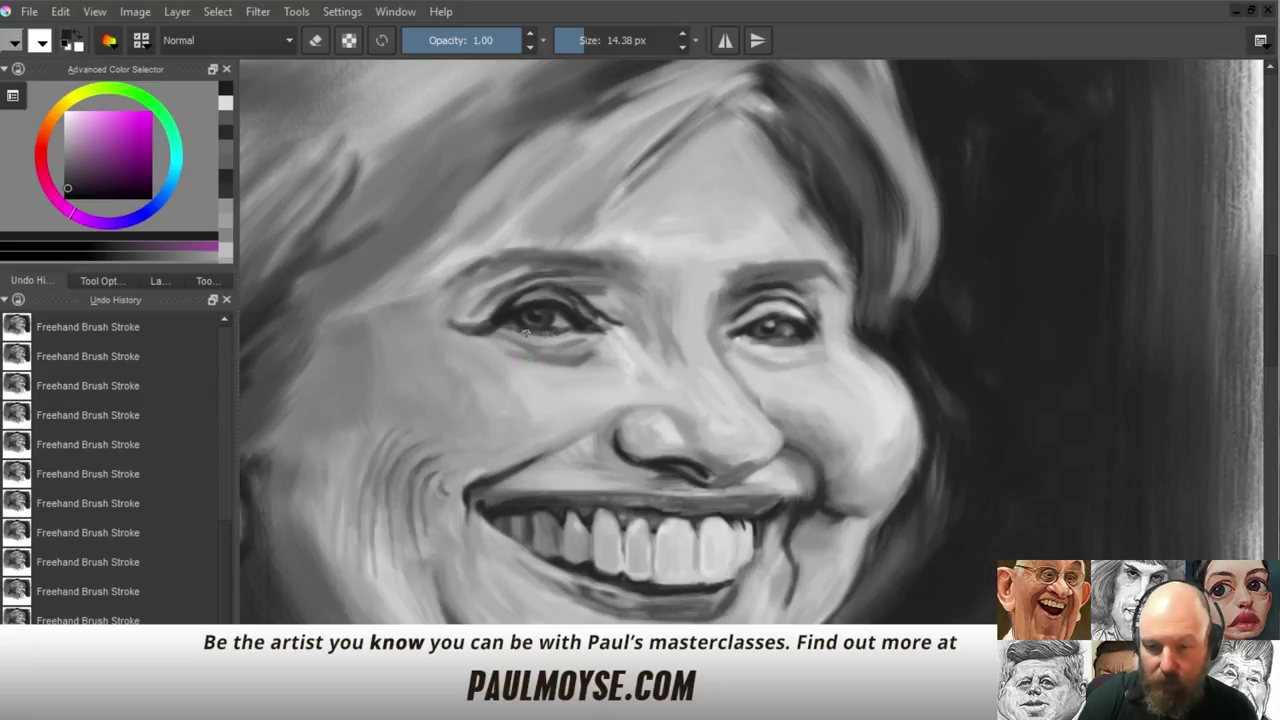
{"action": "left_click_drag", "start_coordinate": [620, 378], "coordinate": [575, 488]}
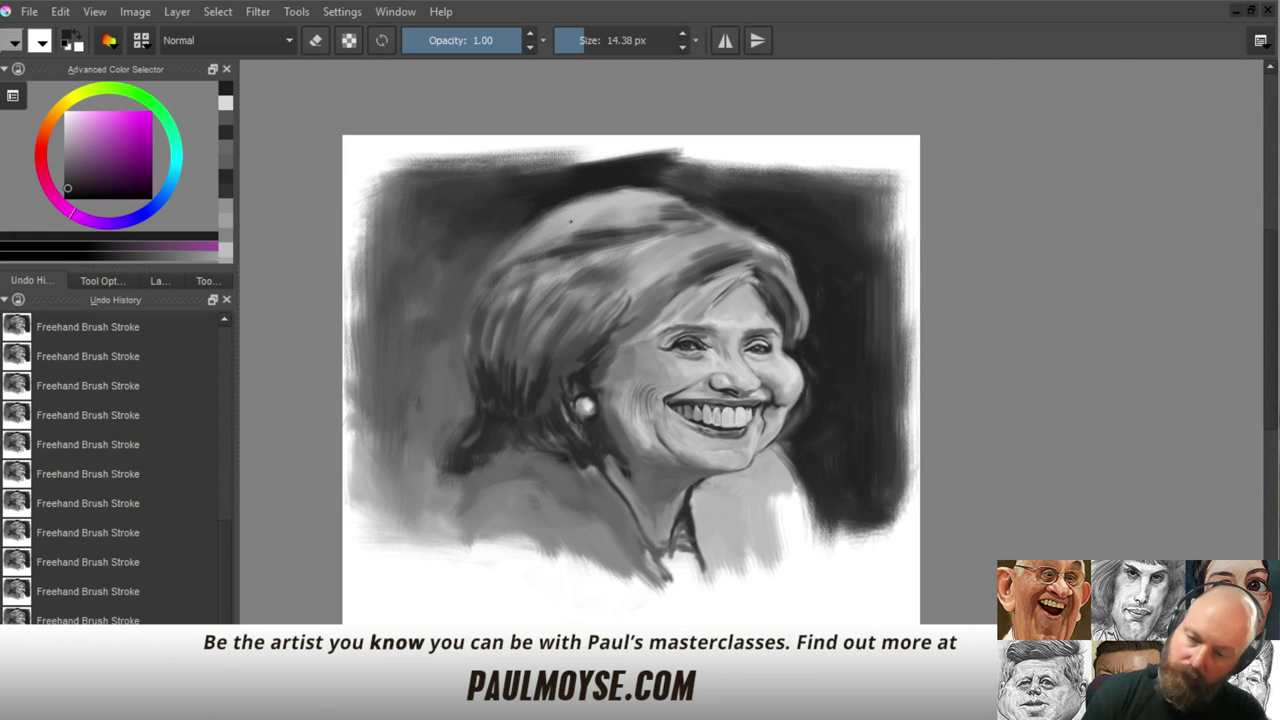
Draw thin darker strands in the fringe beside the forehead with a sampled mid grey and a 14.38 px brush
{"action": "left_click_drag", "start_coordinate": [707, 387], "coordinate": [719, 320]}
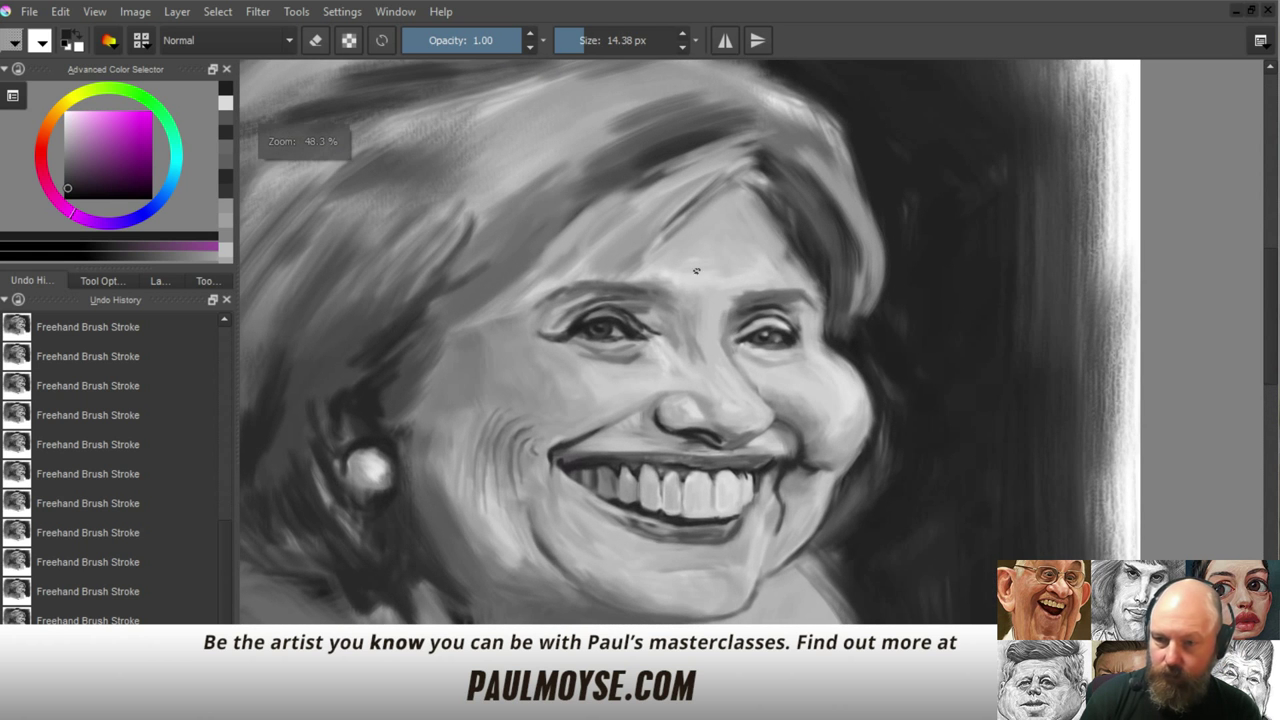
{"action": "left_click", "coordinate": [684, 207], "text": "ctrl"}
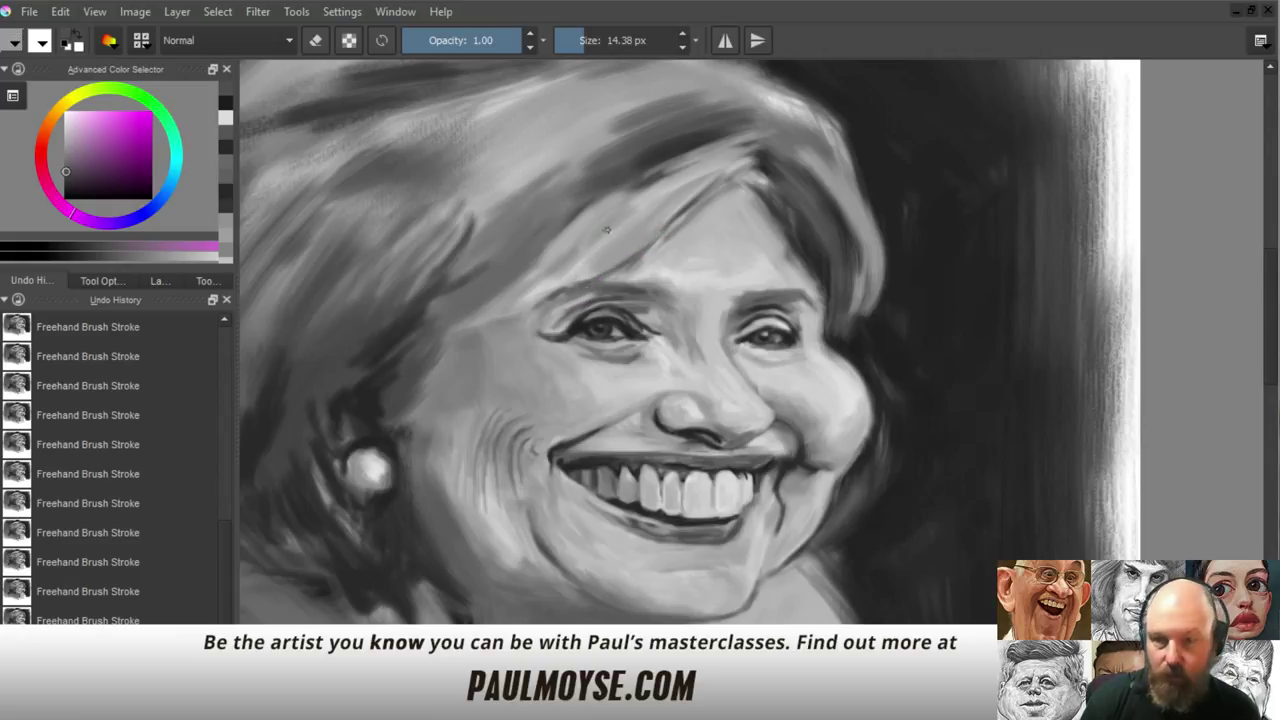
{"action": "left_click_drag", "start_coordinate": [625, 213], "coordinate": [565, 271]}
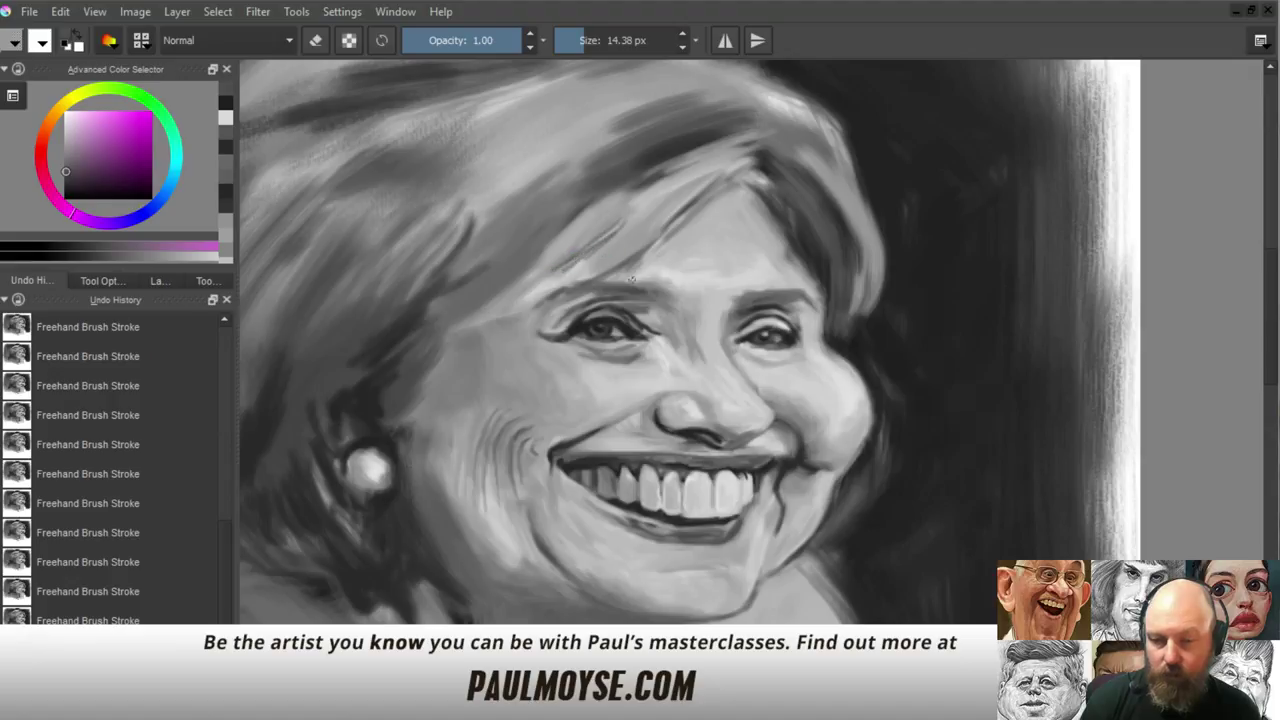
{"action": "left_click_drag", "start_coordinate": [576, 317], "coordinate": [585, 317]}
Soften the fringe strands and the hairline above the near brow with sampled light greys using a 27.05 px brush
{"action": "left_click", "coordinate": [600, 238], "text": "ctrl"}
{"action": "left_click_drag", "start_coordinate": [578, 254], "coordinate": [619, 225]}
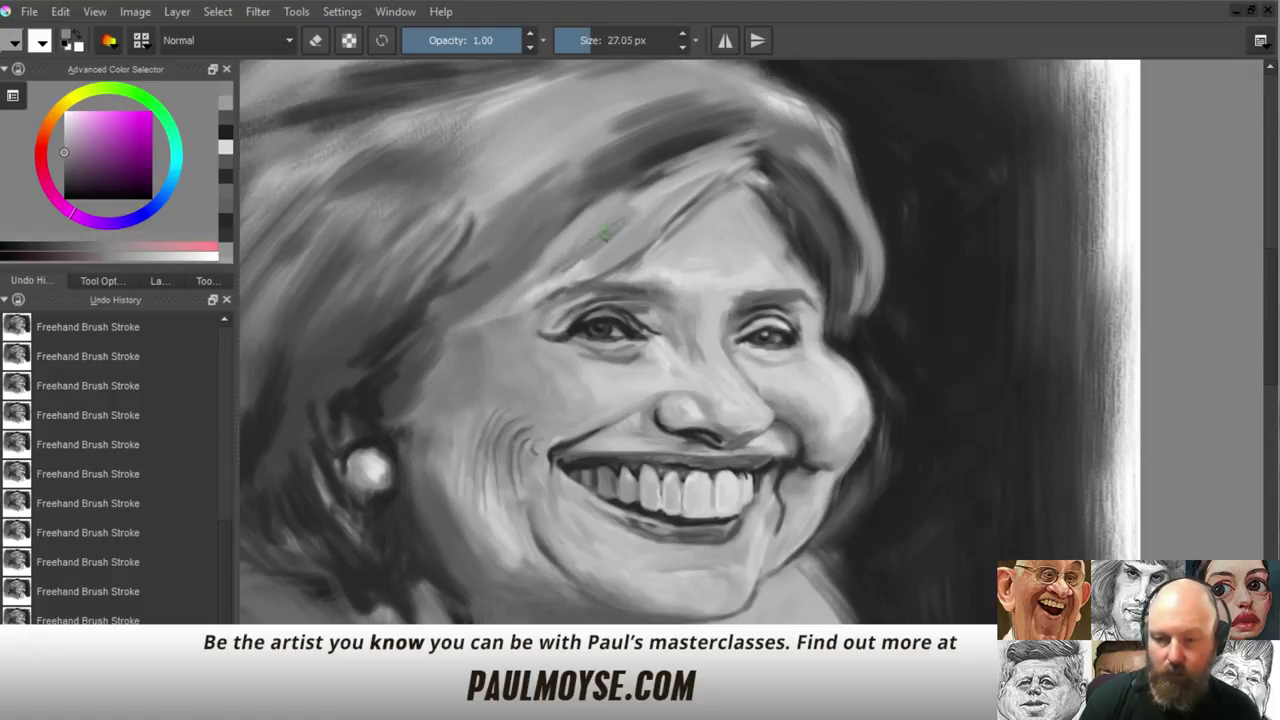
{"action": "left_click", "coordinate": [520, 294], "text": "ctrl"}
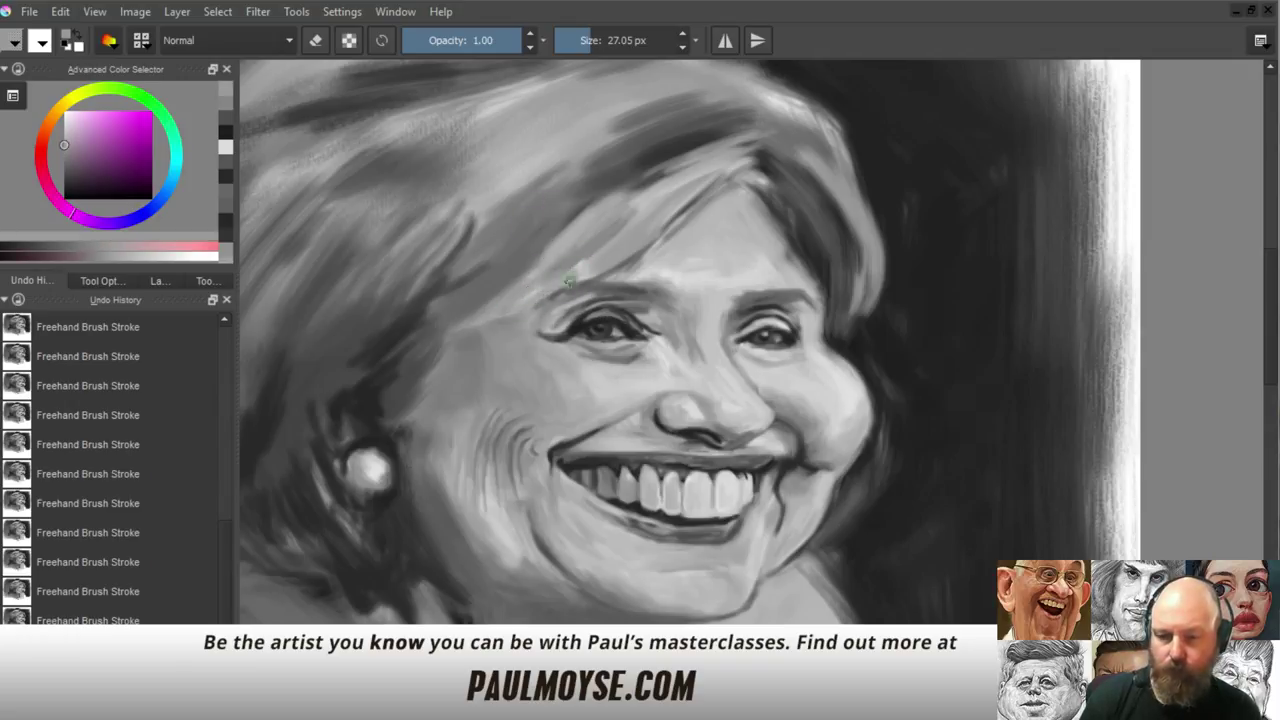
{"action": "left_click", "coordinate": [672, 272], "text": "ctrl"}
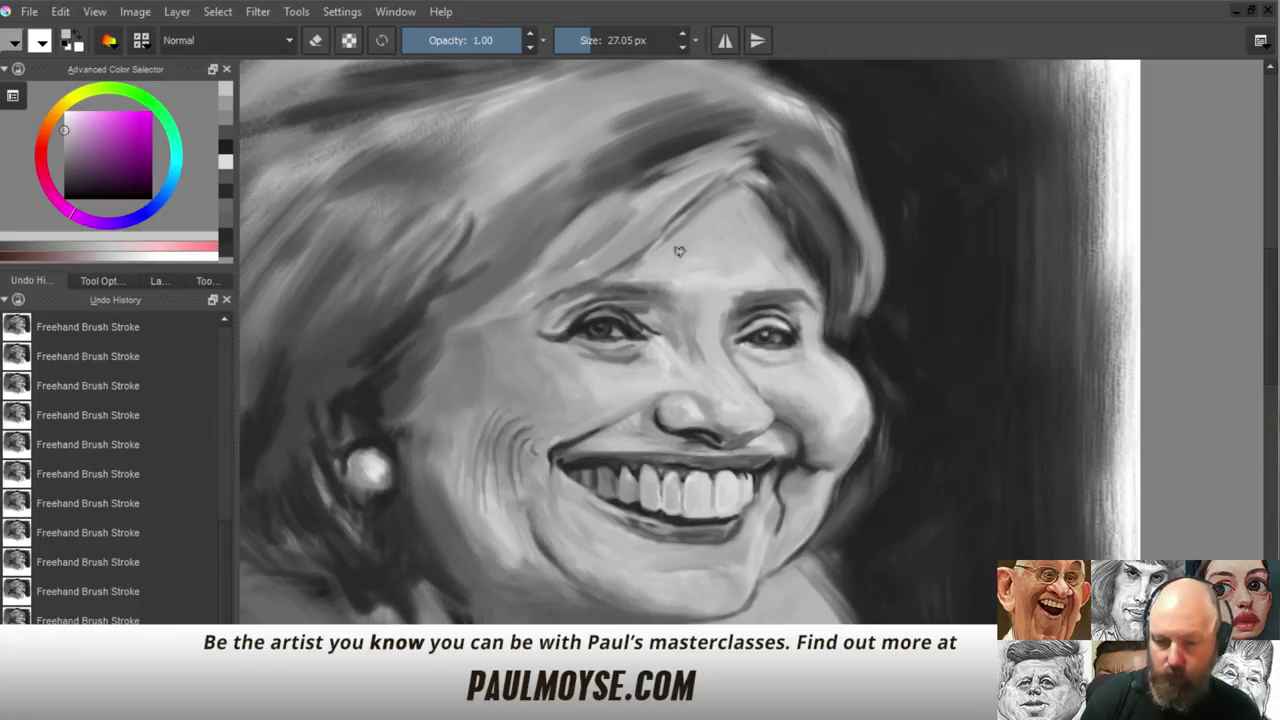
Blend the inner end of the near brow, the inner eye corner and the nose bridge with sampled greys
{"action": "left_click", "coordinate": [622, 292], "text": "ctrl"}
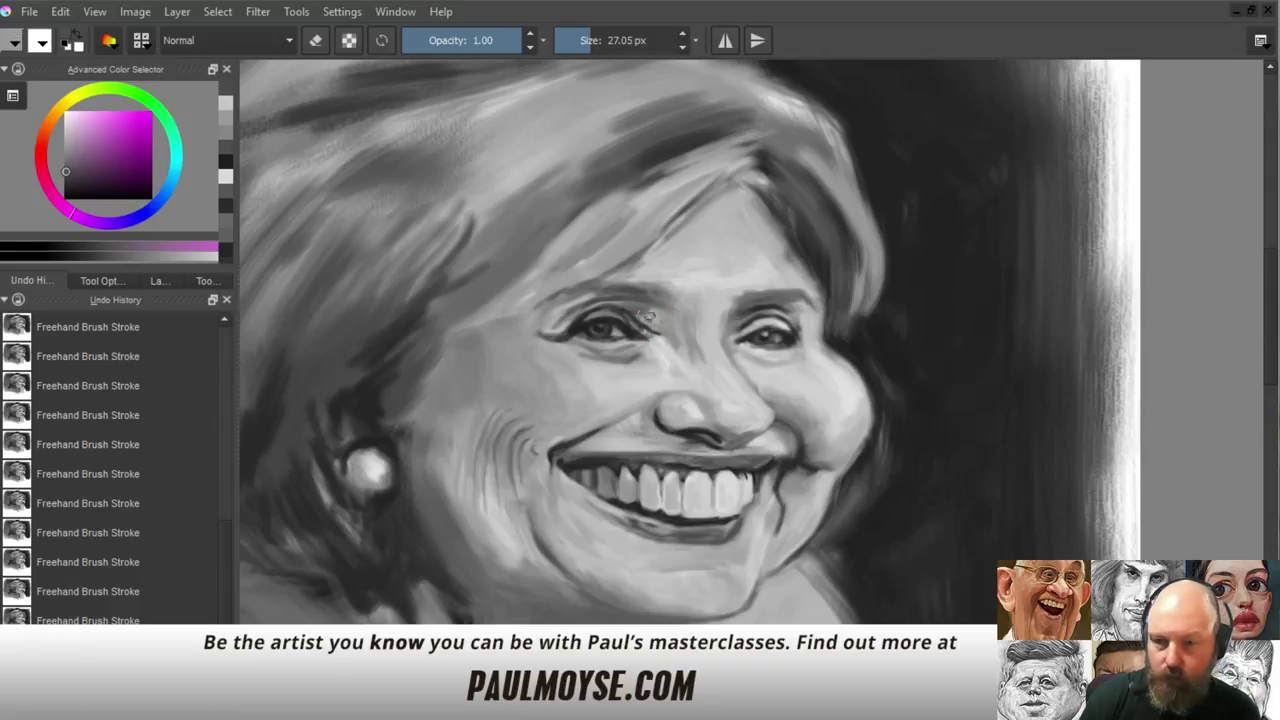
{"action": "left_click", "coordinate": [646, 316], "text": "ctrl"}
{"action": "left_click_drag", "start_coordinate": [638, 312], "coordinate": [642, 308]}
{"action": "left_click", "coordinate": [666, 321], "text": "ctrl"}
{"action": "left_click", "coordinate": [652, 307], "text": "ctrl"}
{"action": "left_click", "coordinate": [662, 324], "text": "ctrl"}
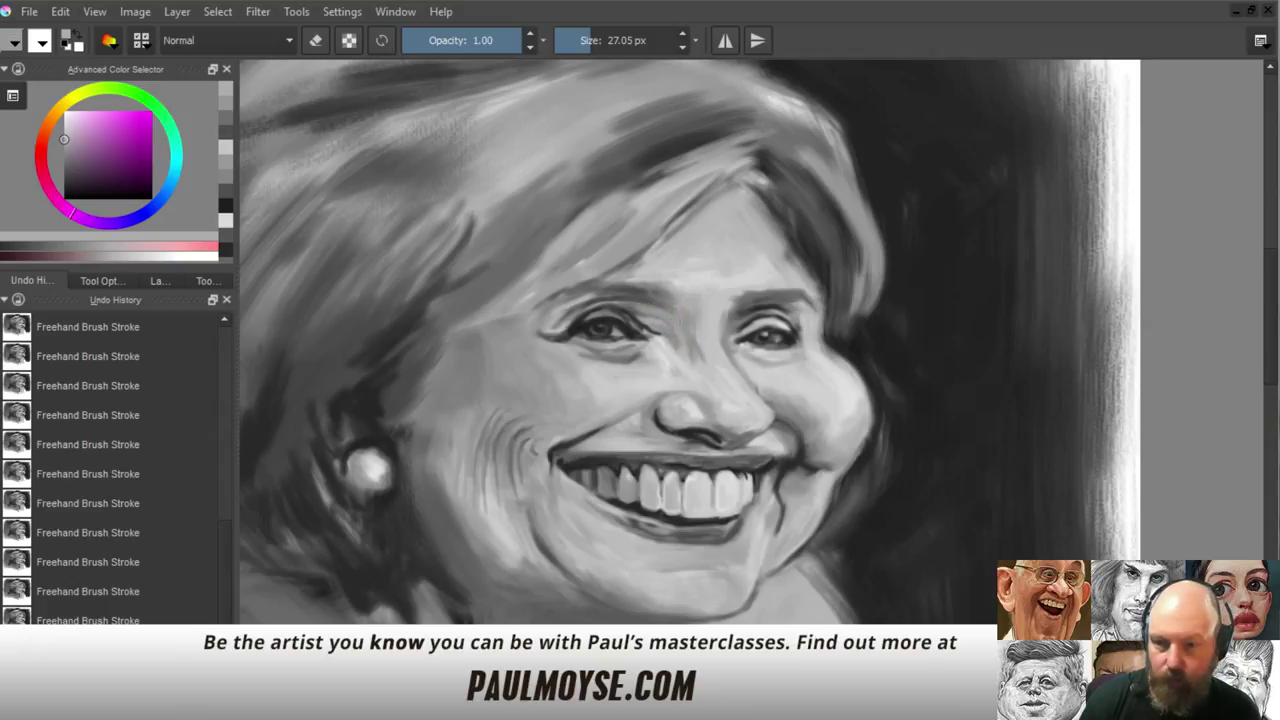
{"action": "left_click", "coordinate": [672, 330], "text": "ctrl"}
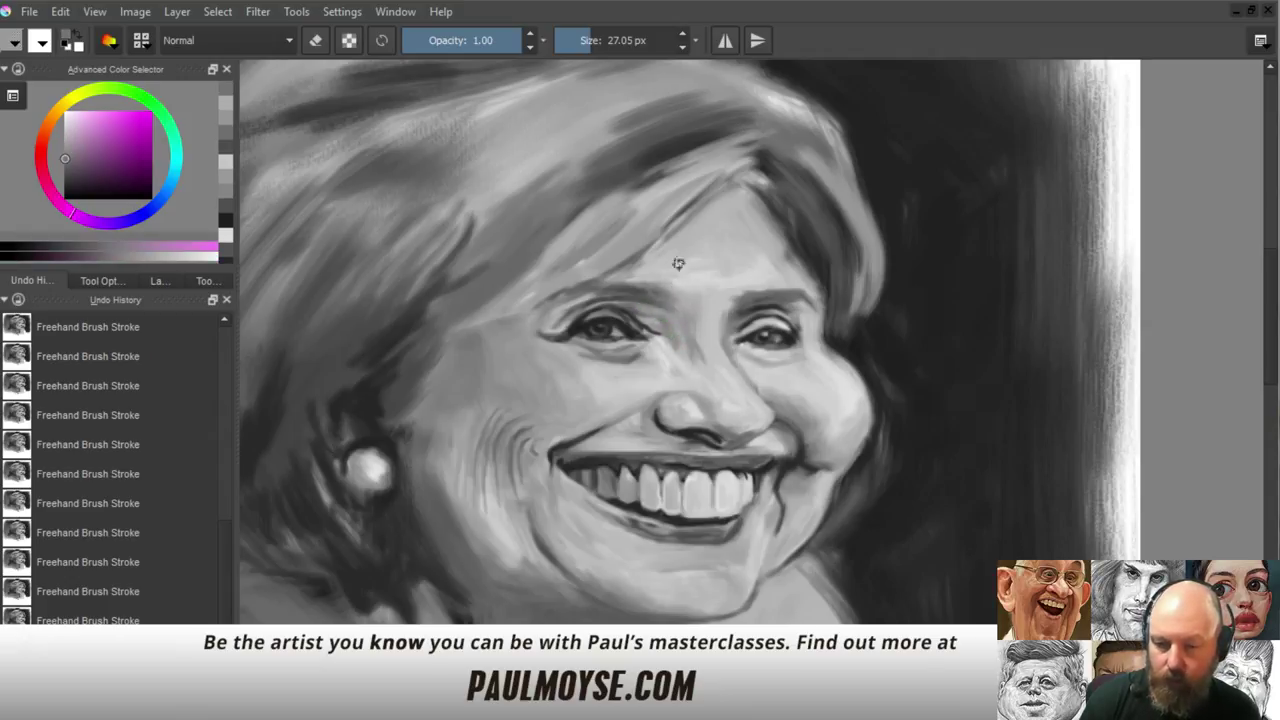
{"action": "left_click_drag", "start_coordinate": [675, 380], "coordinate": [676, 464]}
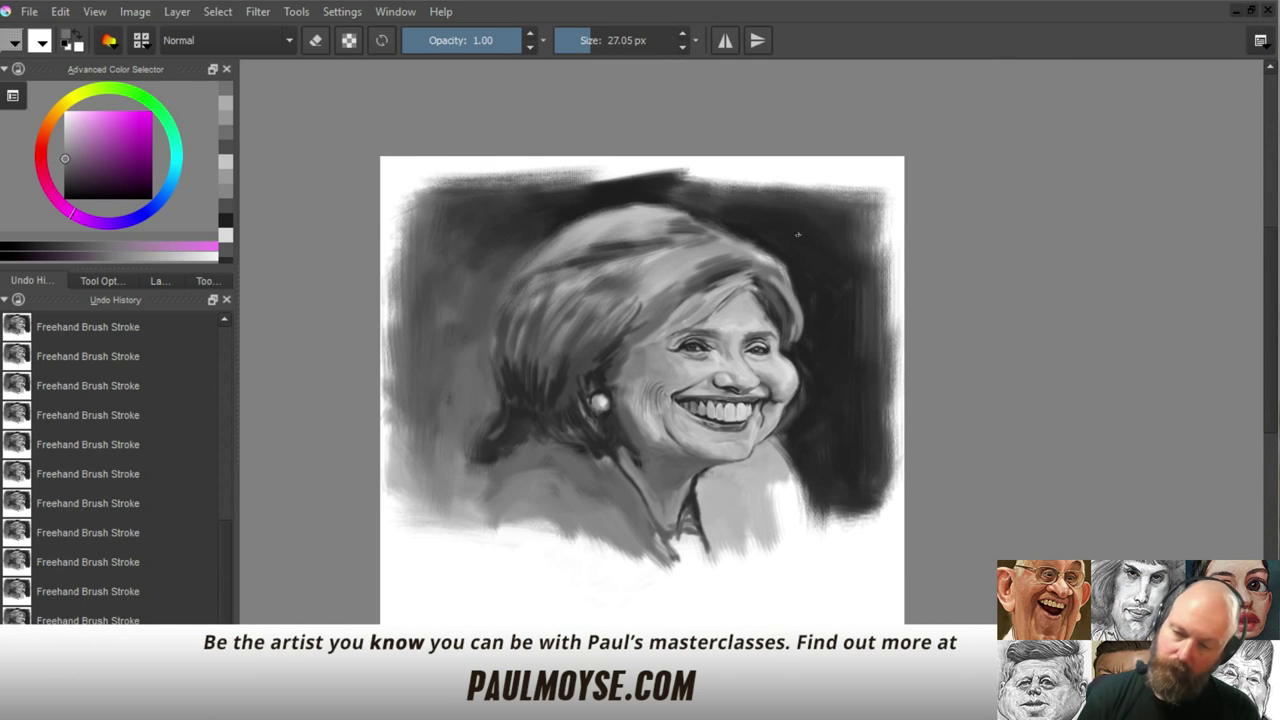
Blend the hair above the temple with a sampled mid grey, extending the strands towards the swept fringe
{"action": "left_click_drag", "start_coordinate": [823, 381], "coordinate": [829, 335]}
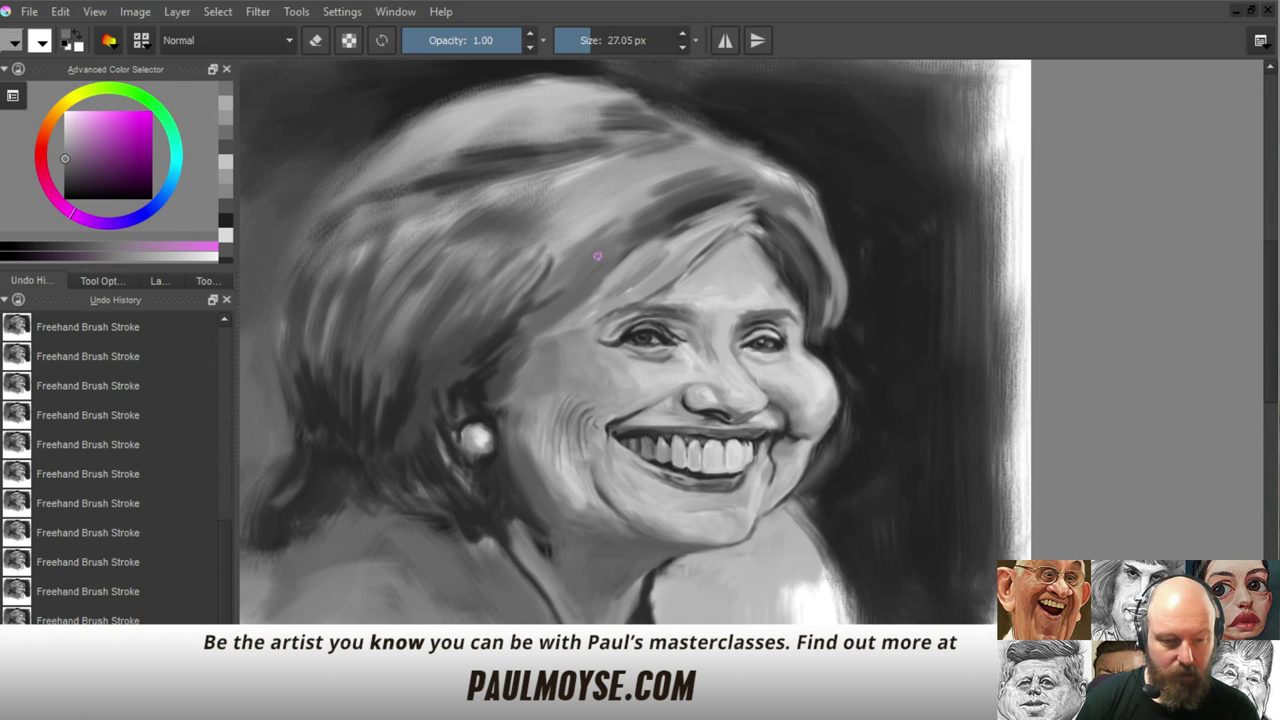
{"action": "left_click_drag", "start_coordinate": [500, 278], "coordinate": [497, 282]}
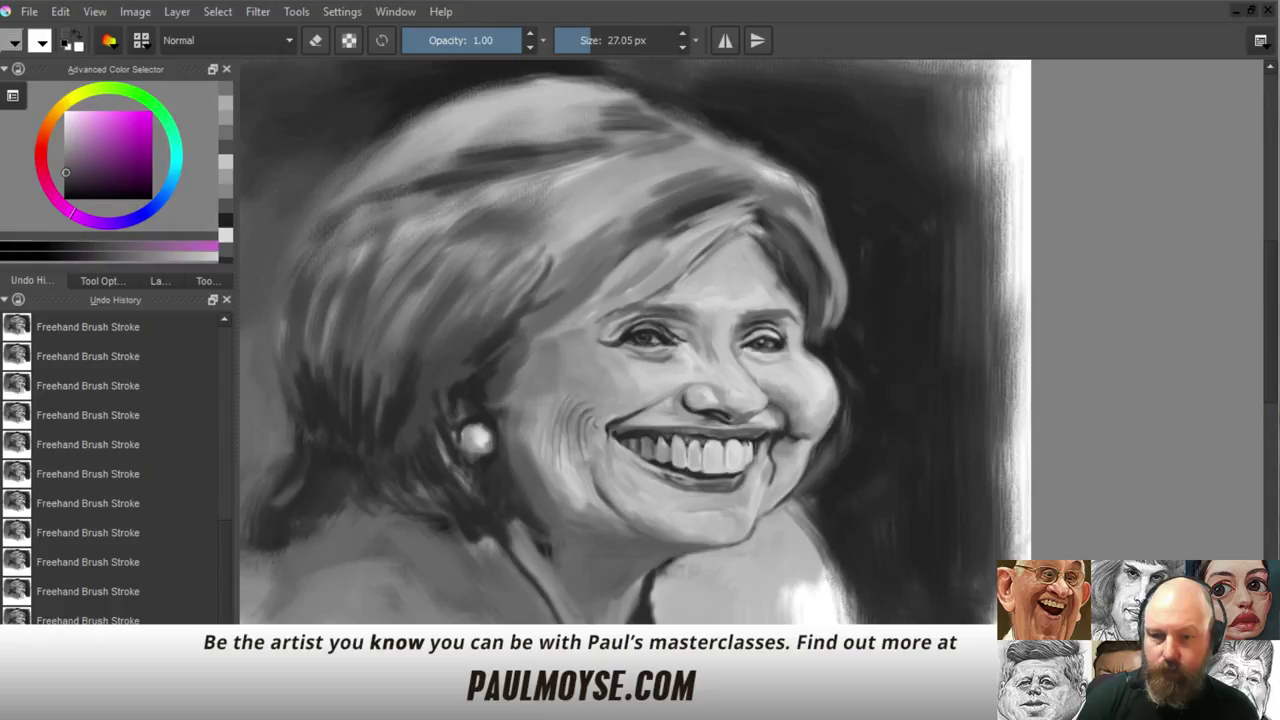
{"action": "mouse_move", "coordinate": [543, 243]}
{"action": "left_mouse_down"}
{"action": "mouse_move", "coordinate": [574, 234]}
{"action": "mouse_move", "coordinate": [554, 215]}
{"action": "mouse_move", "coordinate": [582, 195]}
{"action": "mouse_move", "coordinate": [541, 226]}
{"action": "mouse_move", "coordinate": [602, 186]}
{"action": "mouse_move", "coordinate": [542, 228]}
{"action": "mouse_move", "coordinate": [542, 215]}
{"action": "mouse_move", "coordinate": [586, 209]}
{"action": "mouse_move", "coordinate": [615, 189]}
{"action": "mouse_move", "coordinate": [572, 205]}
{"action": "mouse_move", "coordinate": [656, 158]}
{"action": "mouse_move", "coordinate": [632, 166]}
{"action": "mouse_move", "coordinate": [589, 187]}
{"action": "mouse_move", "coordinate": [636, 171]}
{"action": "mouse_move", "coordinate": [590, 203]}
{"action": "mouse_move", "coordinate": [715, 170]}
{"action": "mouse_move", "coordinate": [585, 219]}
{"action": "left_mouse_up"}
Paint long dark and lighter strands through the shadow band of the swept fringe with sampled greys
{"action": "left_click", "coordinate": [700, 202], "text": "ctrl"}
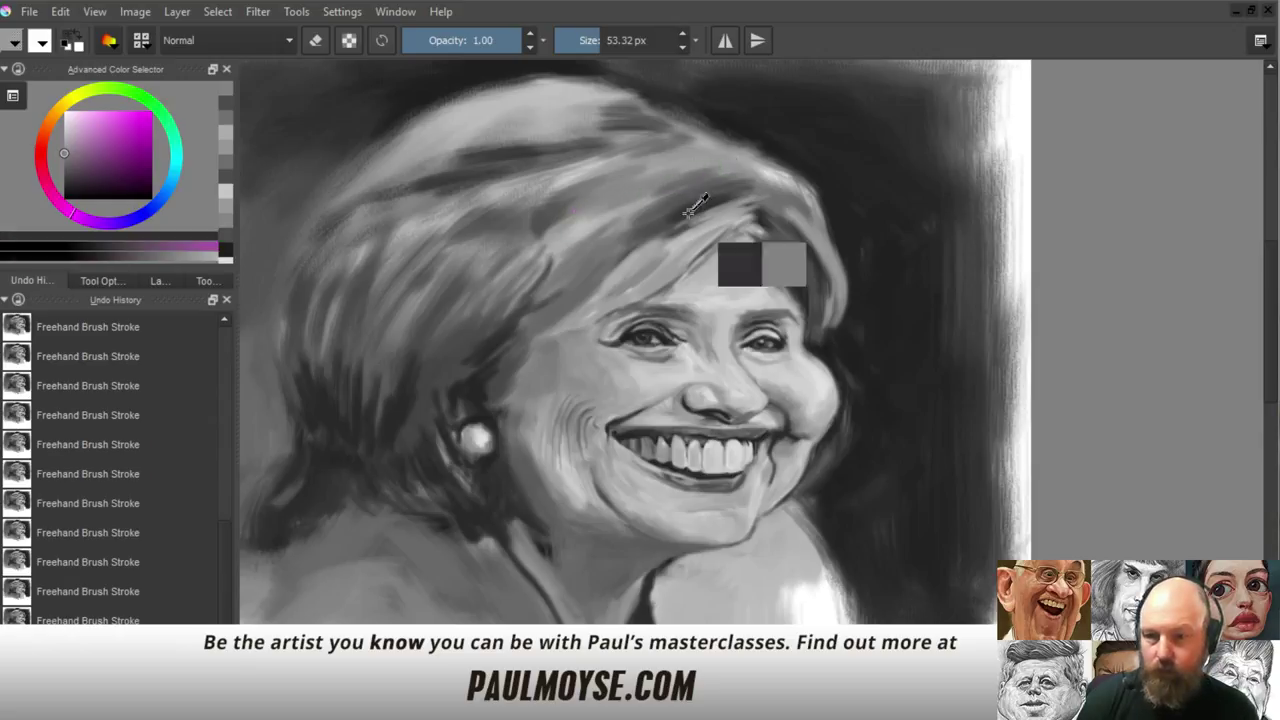
{"action": "left_click_drag", "start_coordinate": [694, 192], "coordinate": [591, 224]}
{"action": "left_click_drag", "start_coordinate": [668, 205], "coordinate": [594, 220]}
{"action": "left_click", "coordinate": [701, 180], "text": "ctrl"}
{"action": "mouse_move", "coordinate": [702, 184]}
{"action": "left_mouse_down"}
{"action": "mouse_move", "coordinate": [644, 197]}
{"action": "mouse_move", "coordinate": [692, 211]}
{"action": "mouse_move", "coordinate": [698, 193]}
{"action": "mouse_move", "coordinate": [655, 204]}
{"action": "mouse_move", "coordinate": [632, 197]}
{"action": "mouse_move", "coordinate": [632, 178]}
{"action": "mouse_move", "coordinate": [560, 204]}
{"action": "left_mouse_up"}
Add fine light strands across the top of the fringe and mid-grey ones behind it with a 20.80 px brush
{"action": "left_click", "coordinate": [704, 229], "text": "ctrl"}
{"action": "left_click_drag", "start_coordinate": [655, 165], "coordinate": [588, 182]}
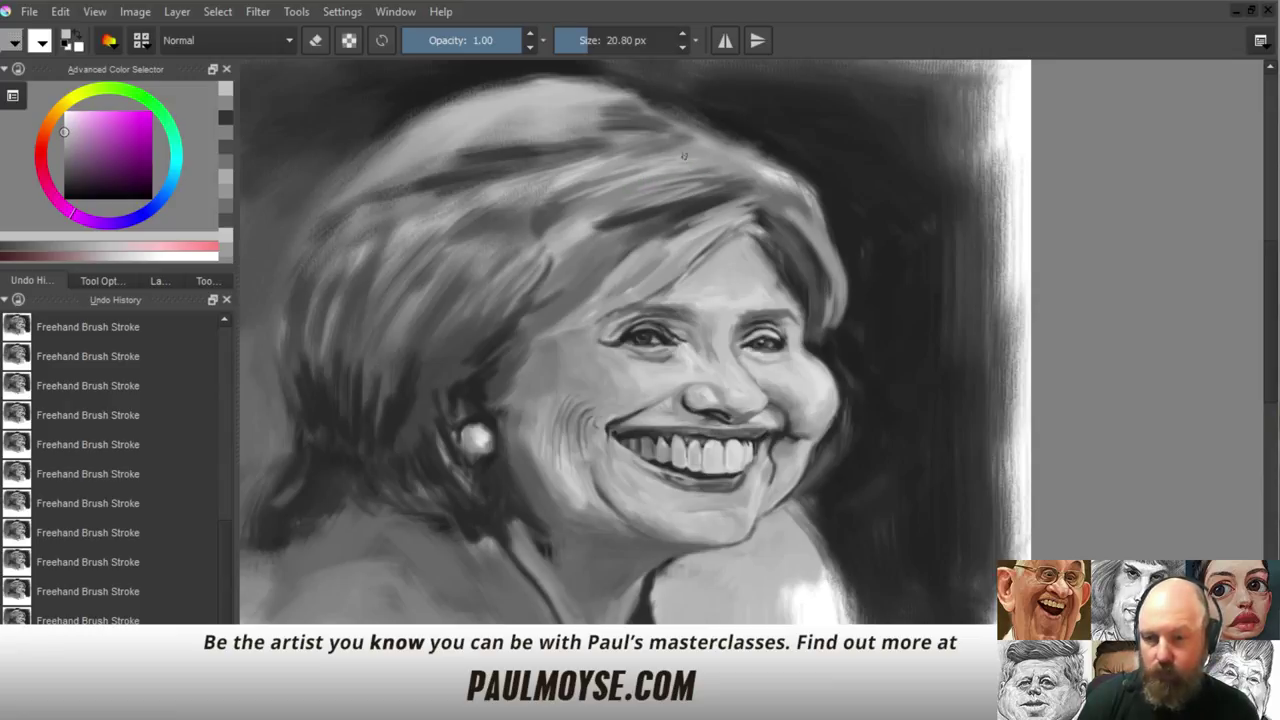
{"action": "left_click", "coordinate": [560, 215], "text": "ctrl"}
{"action": "mouse_move", "coordinate": [618, 206]}
{"action": "left_mouse_down"}
{"action": "mouse_move", "coordinate": [546, 234]}
{"action": "mouse_move", "coordinate": [564, 236]}
{"action": "left_mouse_up"}
{"action": "left_click_drag", "start_coordinate": [608, 212], "coordinate": [554, 344]}
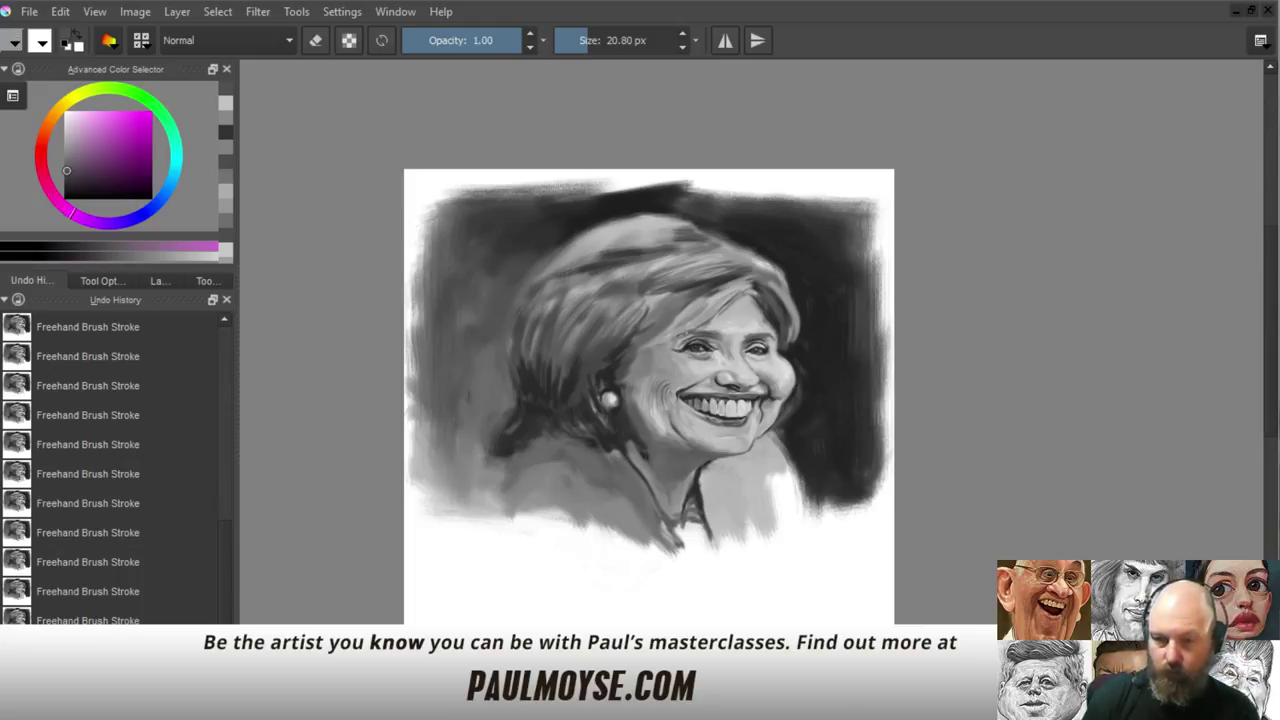
Fill the white gap on the far shoulder with sampled light greys using a 102.58 px brush
{"action": "left_click_drag", "start_coordinate": [689, 437], "coordinate": [689, 397]}
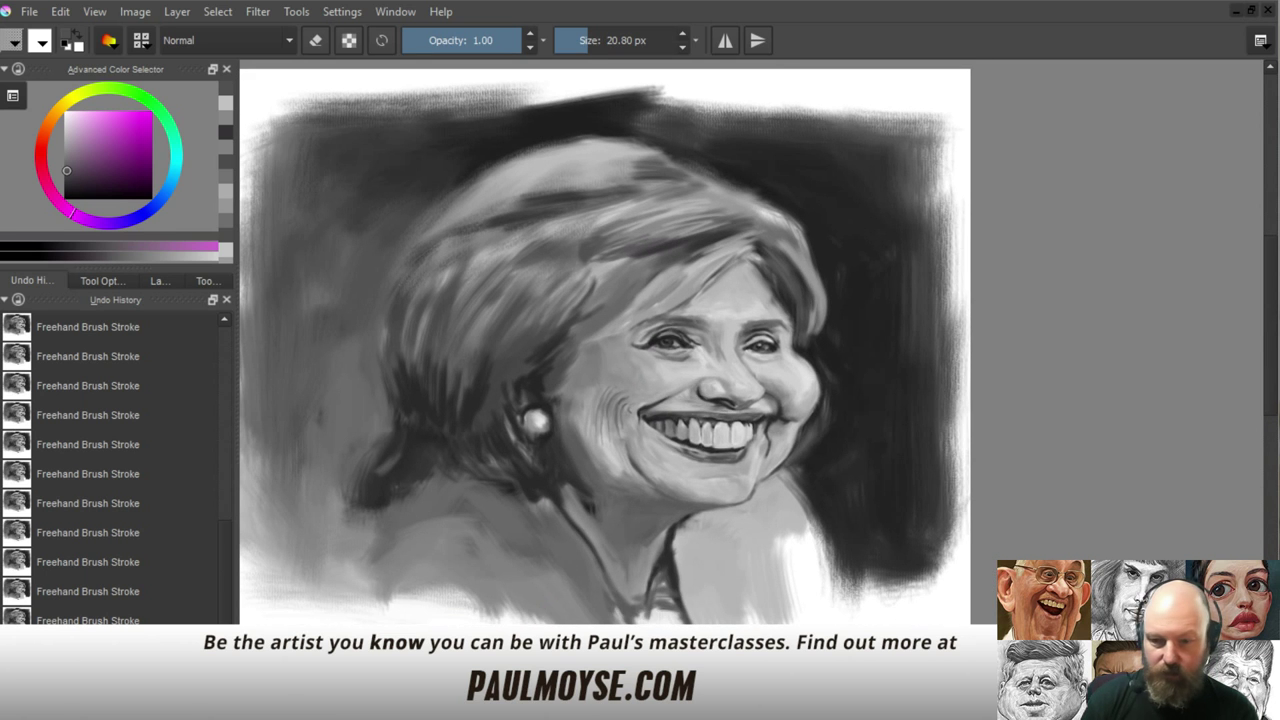
{"action": "left_click", "coordinate": [561, 575], "text": "ctrl"}
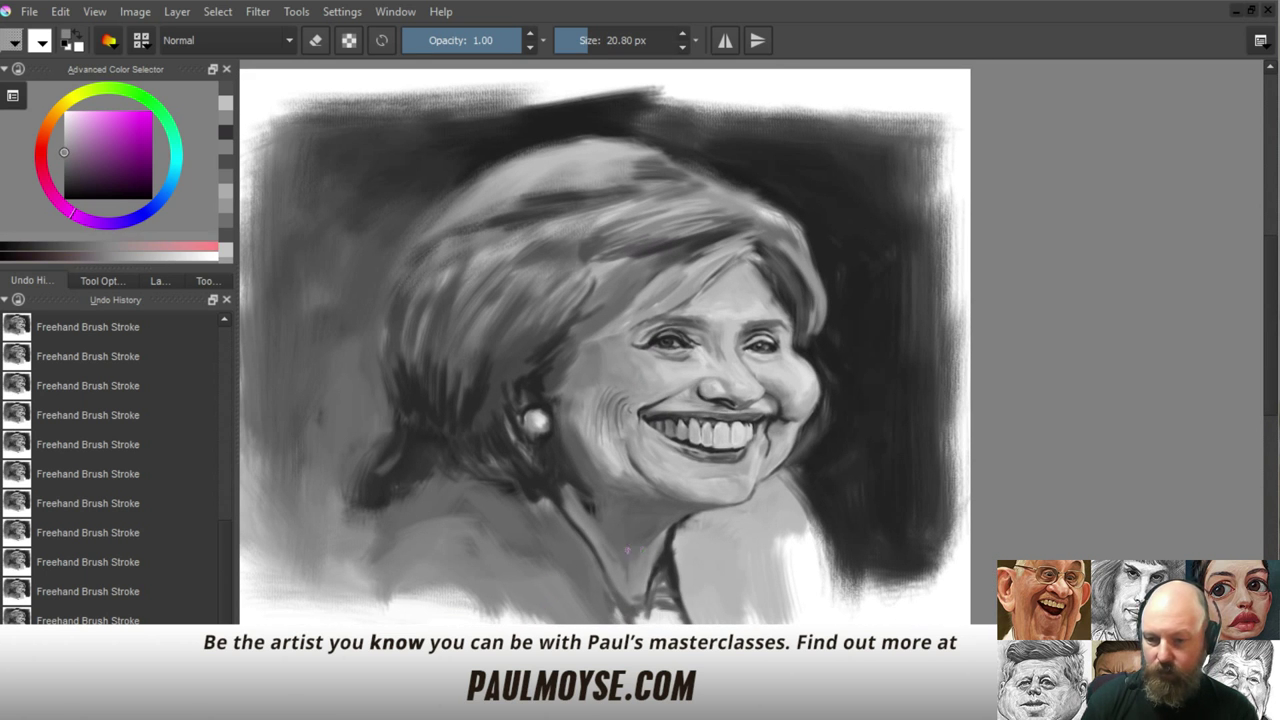
{"action": "mouse_move", "coordinate": [710, 538]}
{"action": "left_mouse_down"}
{"action": "mouse_move", "coordinate": [746, 524]}
{"action": "mouse_move", "coordinate": [742, 541]}
{"action": "mouse_move", "coordinate": [716, 519]}
{"action": "mouse_move", "coordinate": [742, 563]}
{"action": "mouse_move", "coordinate": [723, 565]}
{"action": "mouse_move", "coordinate": [719, 521]}
{"action": "mouse_move", "coordinate": [764, 506]}
{"action": "mouse_move", "coordinate": [791, 514]}
{"action": "mouse_move", "coordinate": [803, 548]}
{"action": "mouse_move", "coordinate": [792, 494]}
{"action": "mouse_move", "coordinate": [799, 581]}
{"action": "mouse_move", "coordinate": [787, 581]}
{"action": "mouse_move", "coordinate": [745, 462]}
{"action": "left_mouse_up"}
{"action": "left_click", "coordinate": [702, 533], "text": "ctrl"}
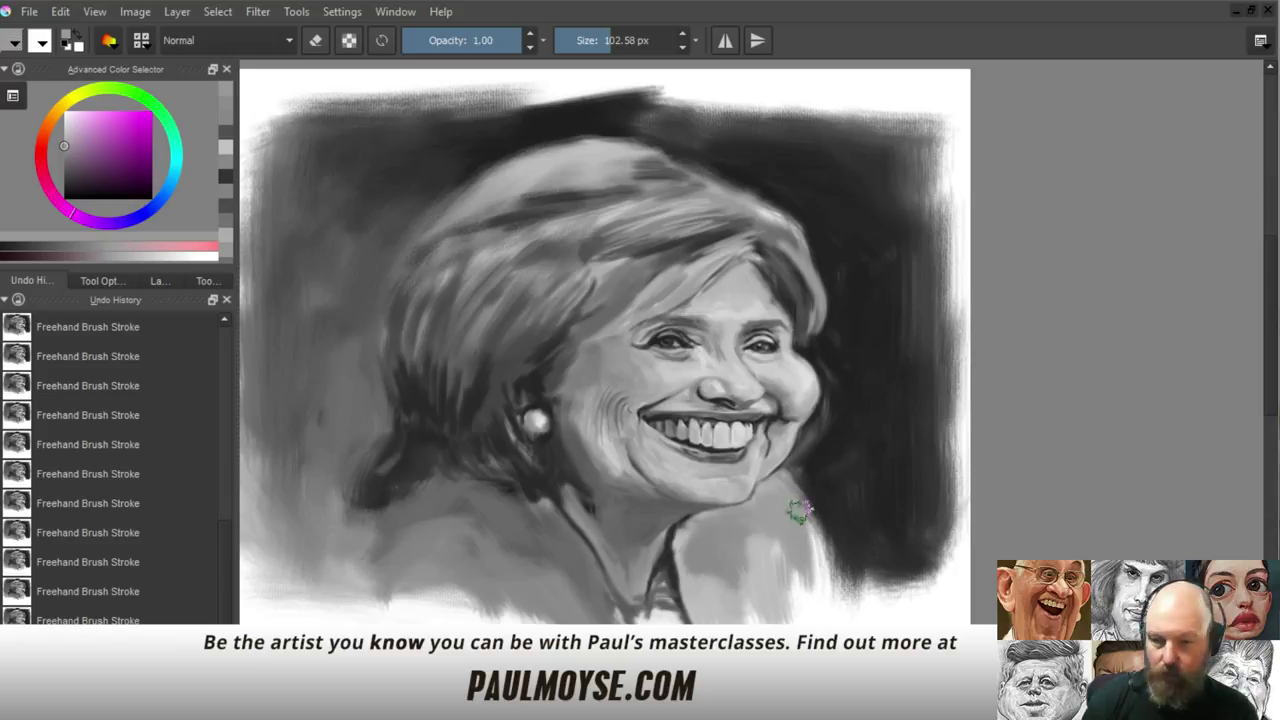
Define the outer edge of the far shoulder with the sampled dark background grey and fill its lower part in light grey
{"action": "left_click", "coordinate": [827, 492], "text": "ctrl"}
{"action": "left_click_drag", "start_coordinate": [827, 494], "coordinate": [829, 585]}
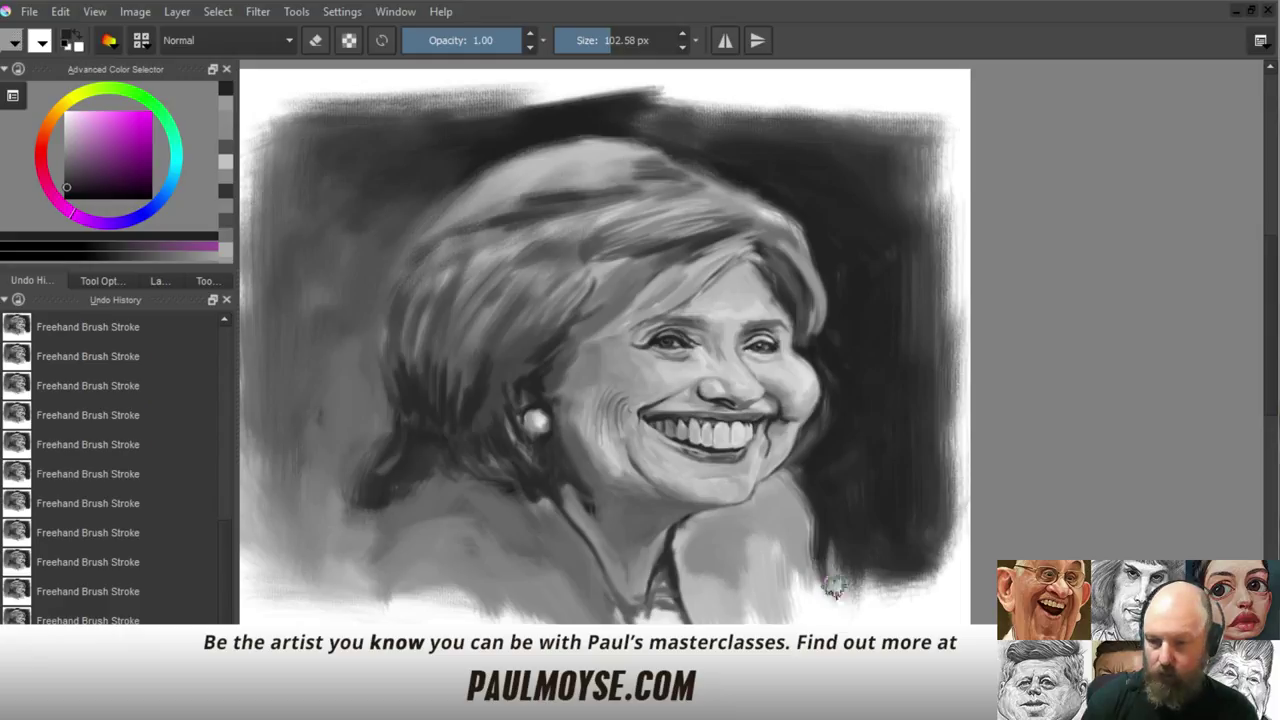
{"action": "left_click", "coordinate": [824, 578], "text": "ctrl"}
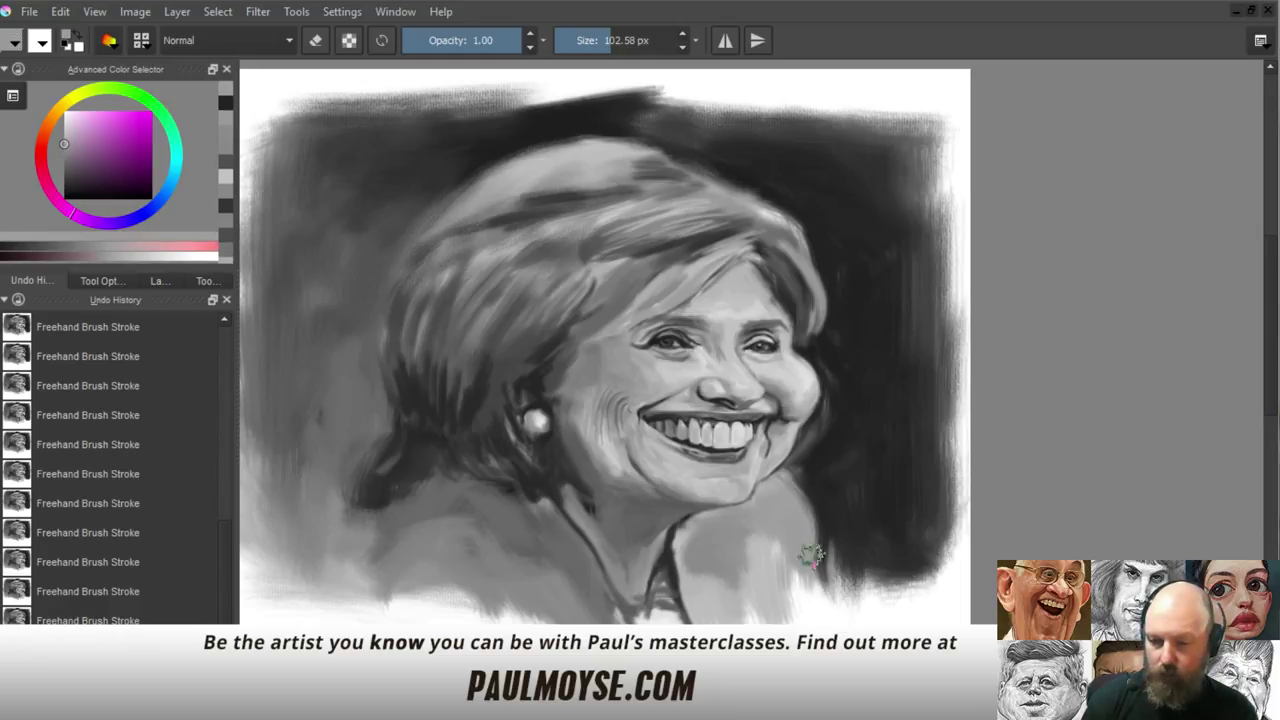
{"action": "mouse_move", "coordinate": [814, 549]}
{"action": "left_mouse_down"}
{"action": "mouse_move", "coordinate": [825, 605]}
{"action": "mouse_move", "coordinate": [814, 572]}
{"action": "mouse_move", "coordinate": [827, 588]}
{"action": "mouse_move", "coordinate": [810, 600]}
{"action": "mouse_move", "coordinate": [791, 581]}
{"action": "mouse_move", "coordinate": [788, 546]}
{"action": "mouse_move", "coordinate": [763, 533]}
{"action": "mouse_move", "coordinate": [779, 549]}
{"action": "mouse_move", "coordinate": [773, 610]}
{"action": "mouse_move", "coordinate": [747, 575]}
{"action": "mouse_move", "coordinate": [753, 561]}
{"action": "mouse_move", "coordinate": [741, 588]}
{"action": "mouse_move", "coordinate": [691, 552]}
{"action": "mouse_move", "coordinate": [691, 592]}
{"action": "mouse_move", "coordinate": [674, 548]}
{"action": "mouse_move", "coordinate": [688, 606]}
{"action": "left_mouse_up"}
Shade the inner edge of the far shoulder beside the neckline and blend it across the jacket with sampled greys
{"action": "left_click", "coordinate": [680, 580], "text": "ctrl"}
{"action": "left_click_drag", "start_coordinate": [675, 549], "coordinate": [687, 600]}
{"action": "left_click", "coordinate": [682, 557], "text": "ctrl"}
{"action": "left_click_drag", "start_coordinate": [681, 548], "coordinate": [703, 612]}
{"action": "left_click", "coordinate": [685, 533], "text": "ctrl"}
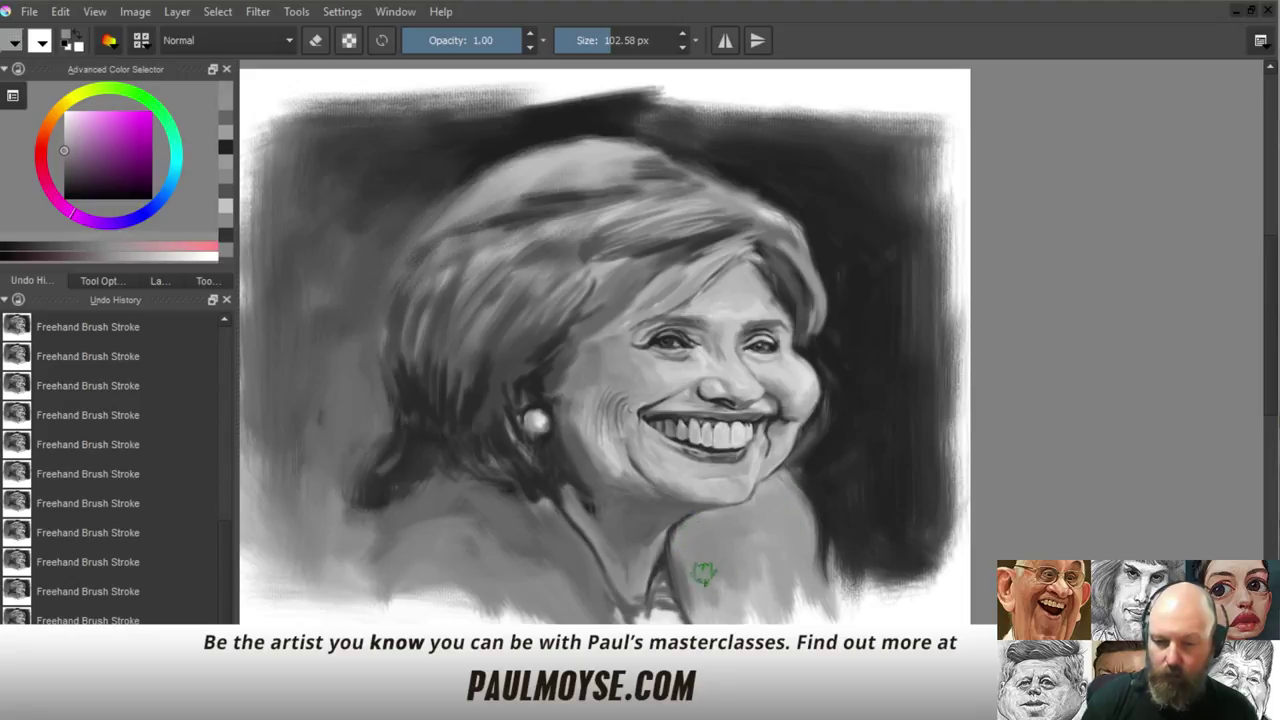
{"action": "left_click_drag", "start_coordinate": [704, 575], "coordinate": [705, 620]}
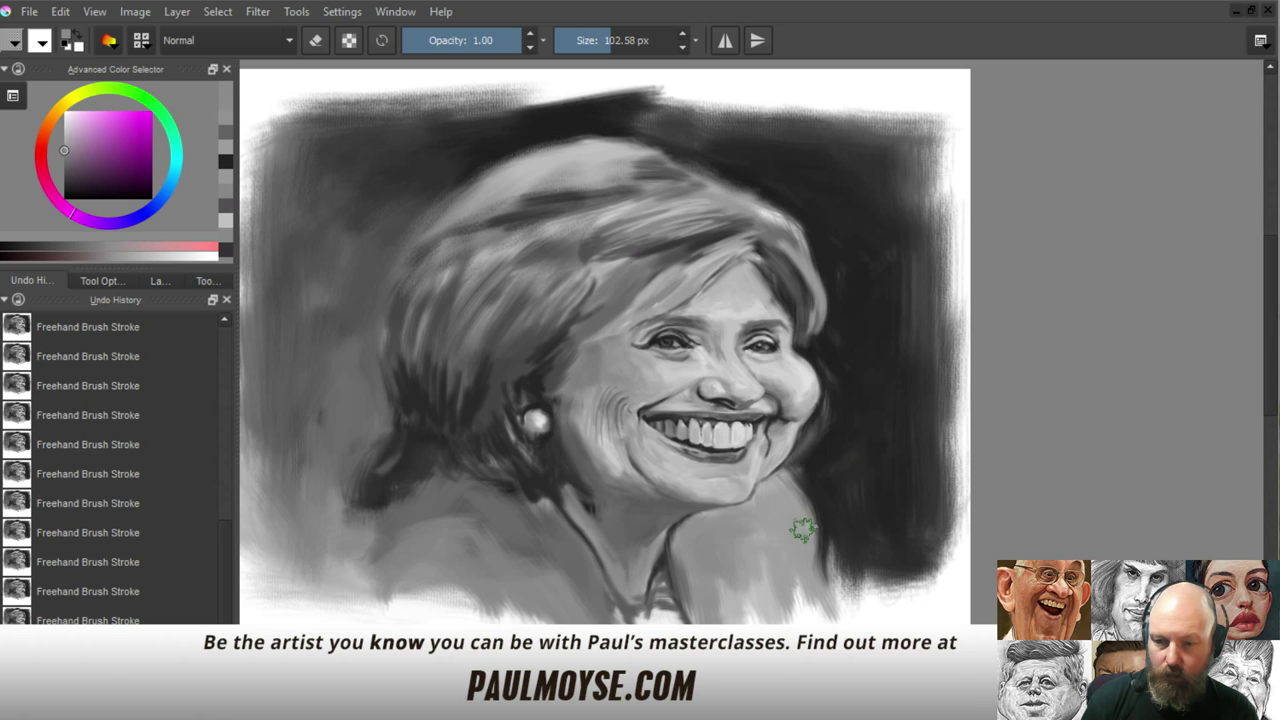
{"action": "left_click", "coordinate": [711, 600], "text": "ctrl"}
{"action": "left_click_drag", "start_coordinate": [770, 521], "coordinate": [766, 561]}
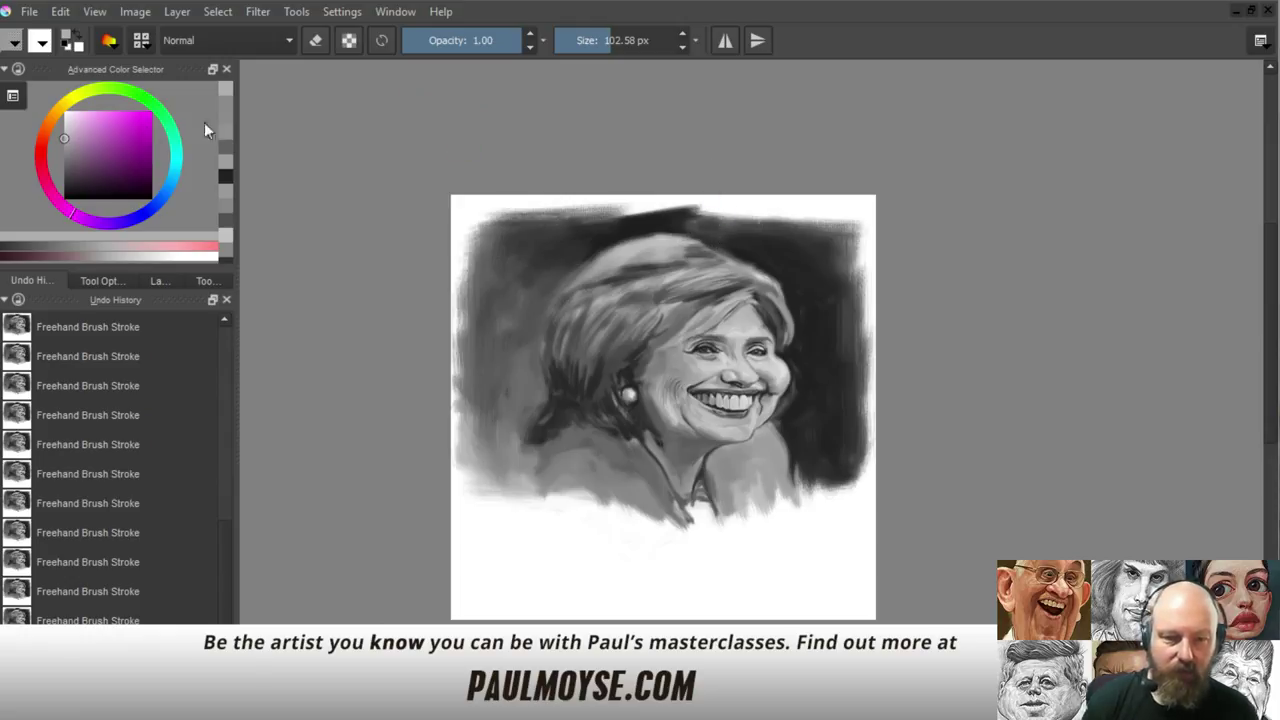
Crop the canvas to the painted portrait, cutting off the empty white area below it, and switch back to the freehand brush
{"action": "left_click", "coordinate": [205, 281]}
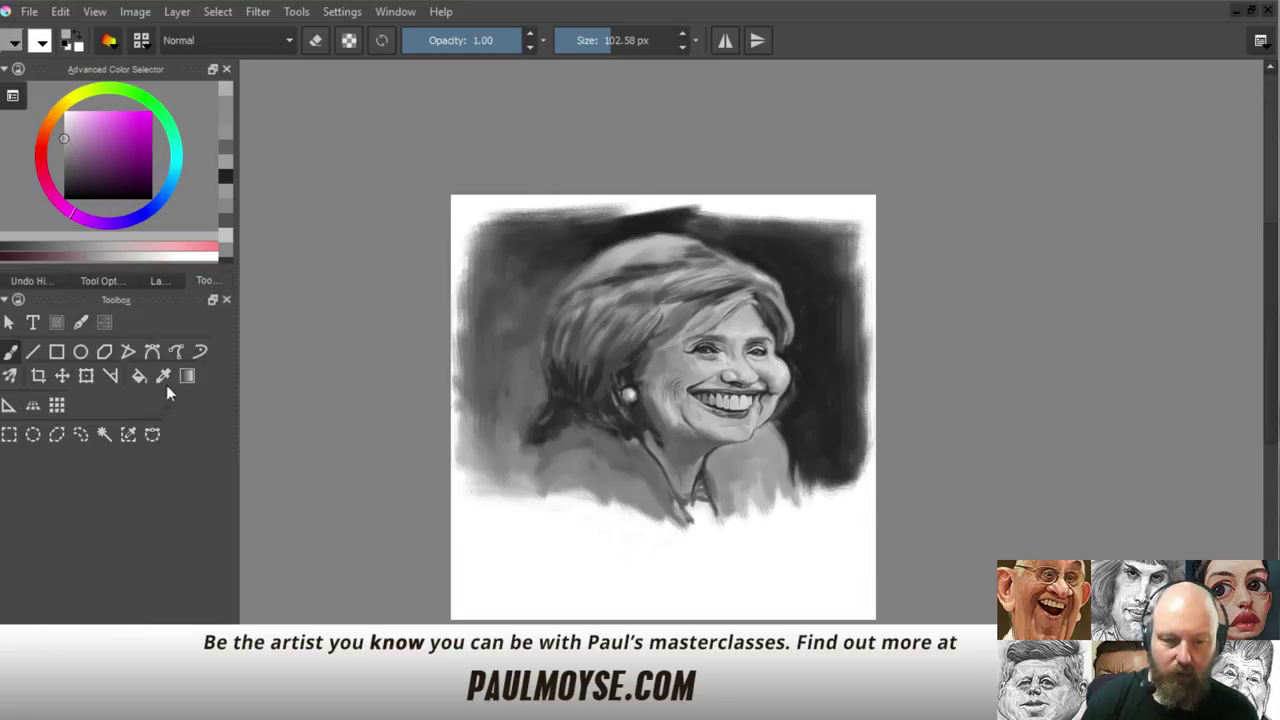
{"action": "left_click", "coordinate": [45, 375]}
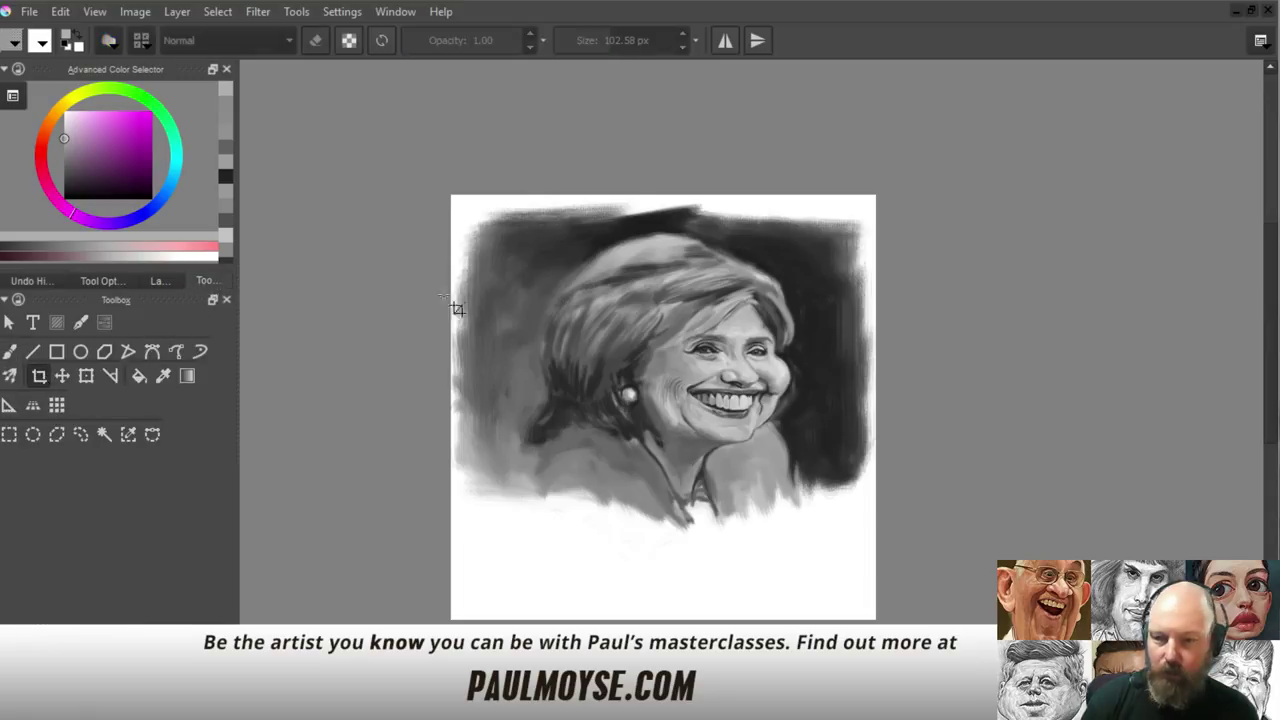
{"action": "left_click_drag", "start_coordinate": [432, 204], "coordinate": [909, 541]}
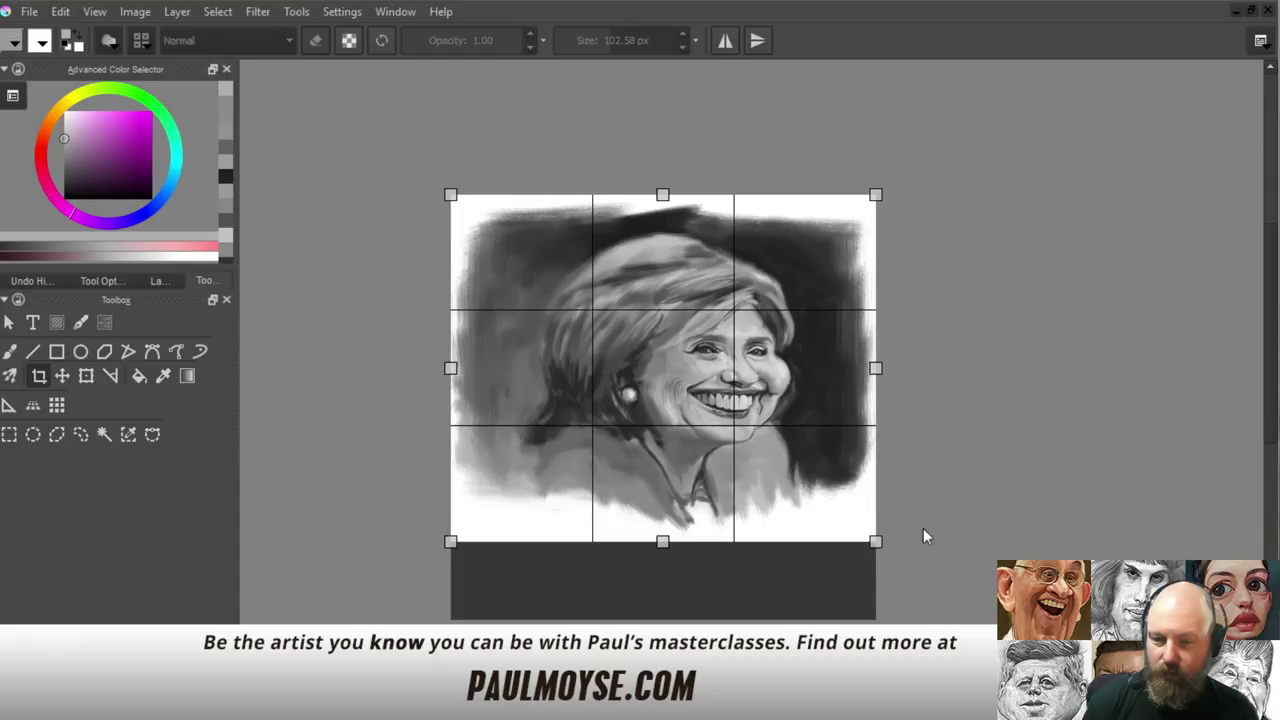
{"action": "left_click_drag", "start_coordinate": [797, 488], "coordinate": [833, 484]}
{"action": "key", "text": "Return"}
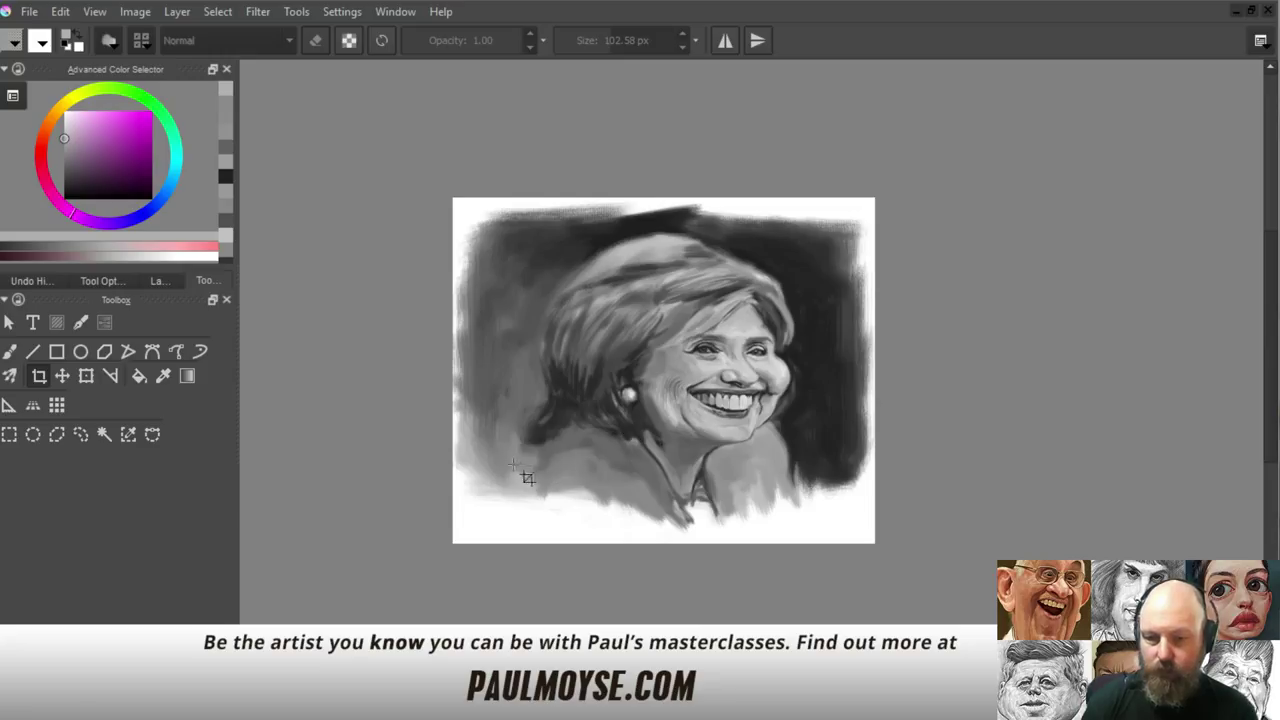
{"action": "left_click", "coordinate": [14, 355]}
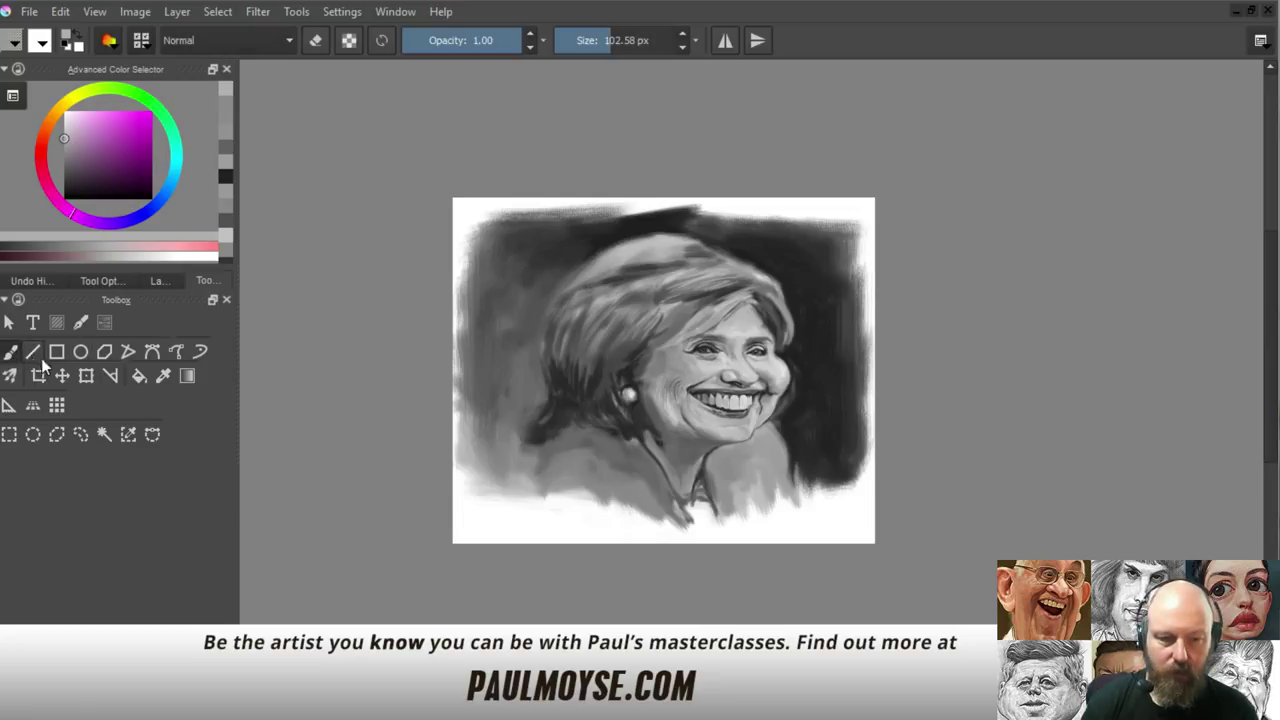
{"action": "left_click", "coordinate": [38, 281]}
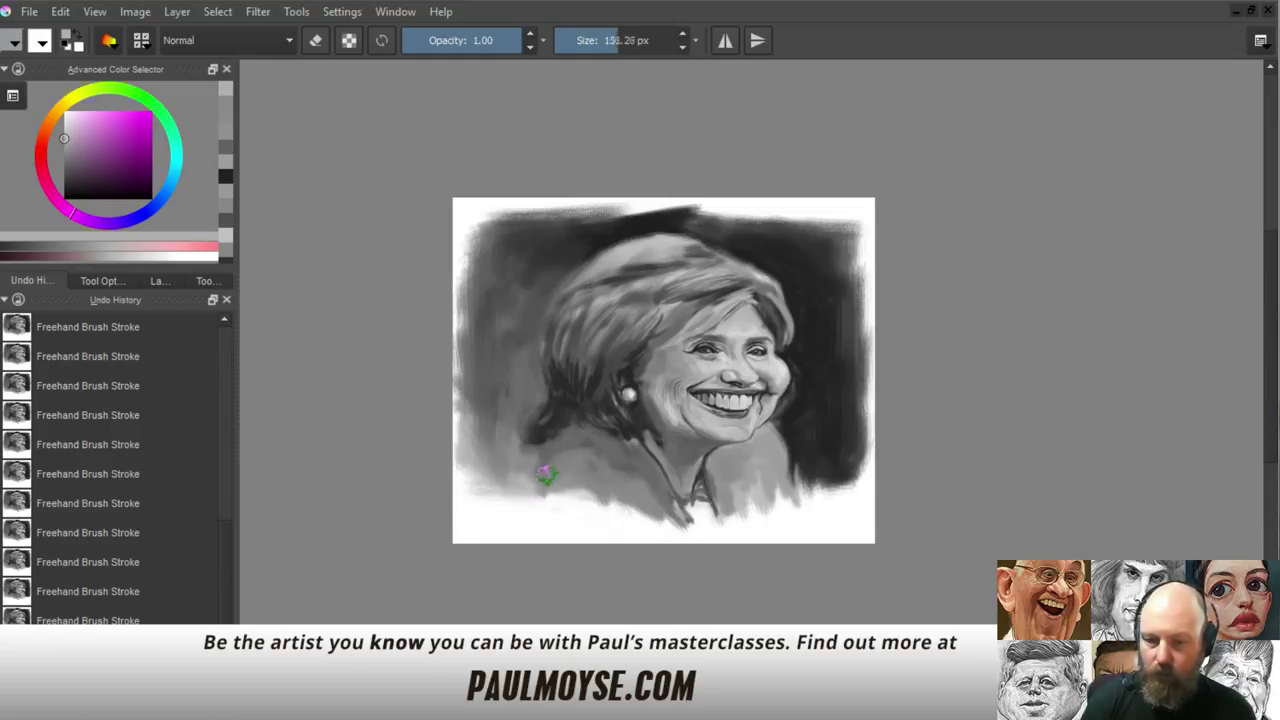
Extend the near shoulder and the background beside it towards the canvas's lower edge with sampled greys, enlarging the brush to 215.33 px
{"action": "left_click_drag", "start_coordinate": [547, 475], "coordinate": [607, 464]}
{"action": "left_click", "coordinate": [534, 489], "text": "ctrl"}
{"action": "mouse_move", "coordinate": [533, 490]}
{"action": "left_mouse_down"}
{"action": "mouse_move", "coordinate": [487, 495]}
{"action": "mouse_move", "coordinate": [548, 517]}
{"action": "mouse_move", "coordinate": [485, 511]}
{"action": "mouse_move", "coordinate": [563, 511]}
{"action": "mouse_move", "coordinate": [509, 496]}
{"action": "mouse_move", "coordinate": [578, 500]}
{"action": "mouse_move", "coordinate": [576, 485]}
{"action": "mouse_move", "coordinate": [615, 514]}
{"action": "left_mouse_up"}
{"action": "left_click", "coordinate": [509, 485], "text": "ctrl"}
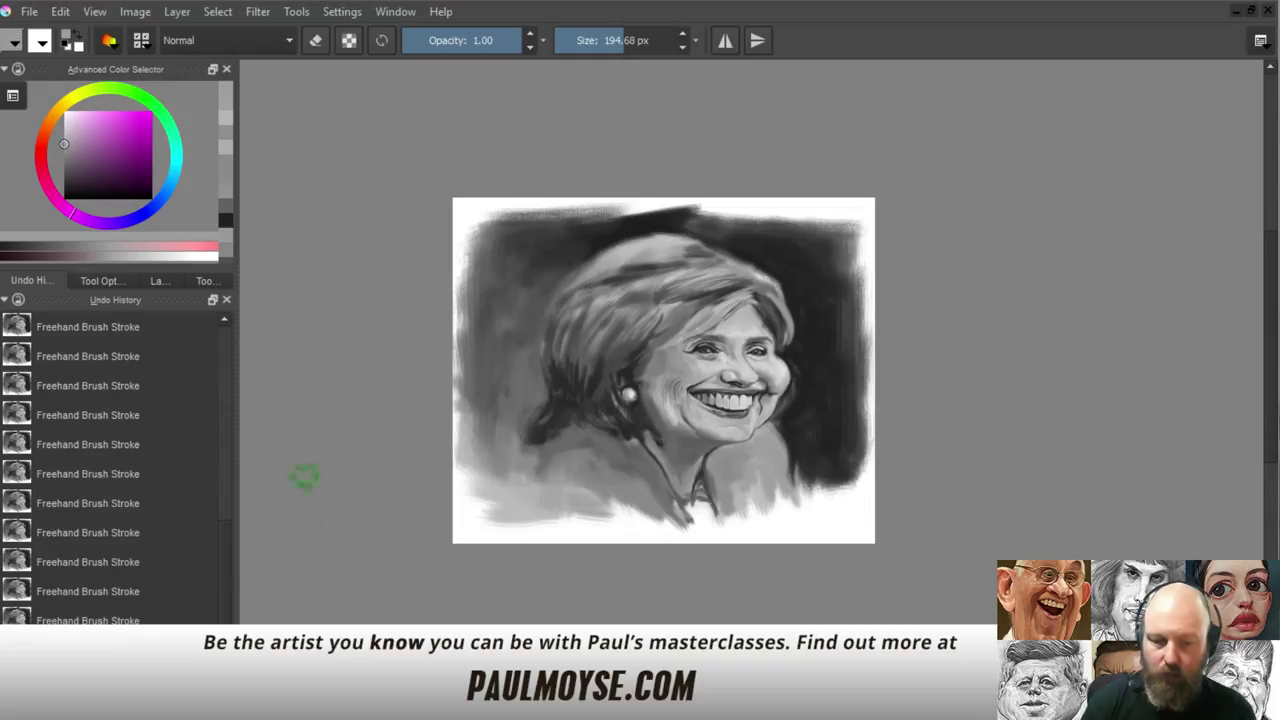
{"action": "left_click", "coordinate": [5, 690]}
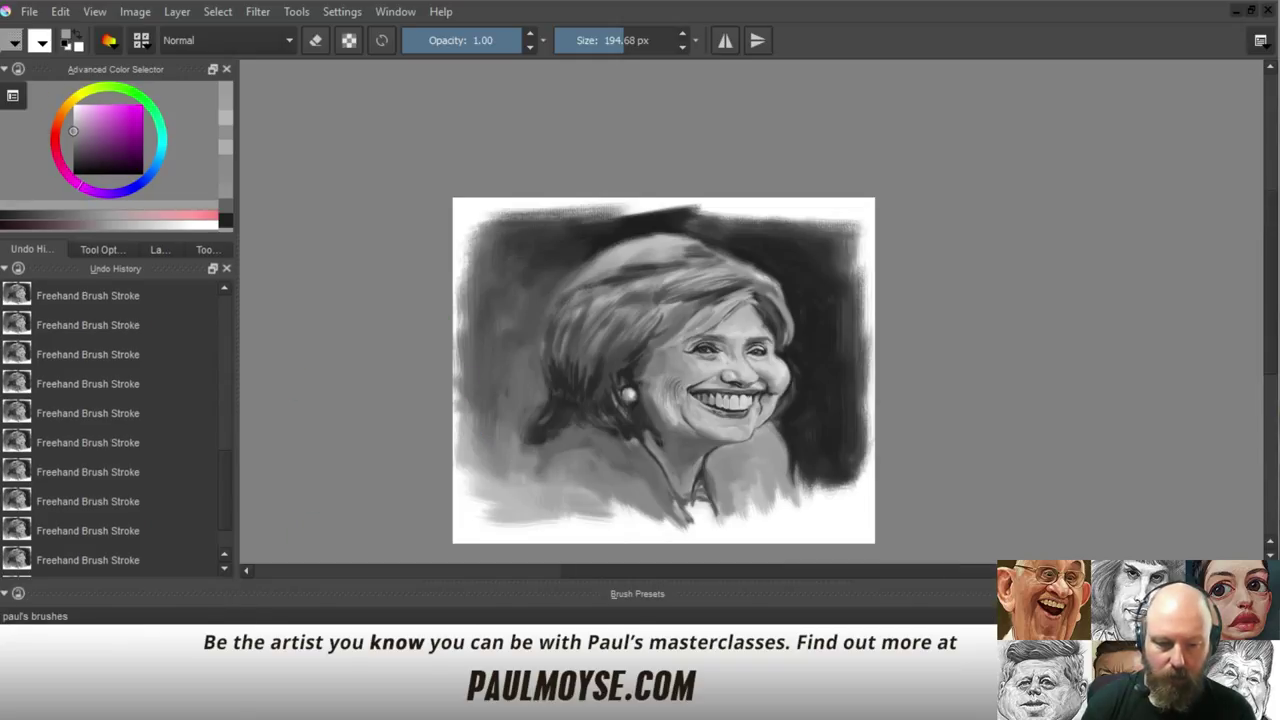
{"action": "left_click_drag", "start_coordinate": [465, 465], "coordinate": [477, 520]}
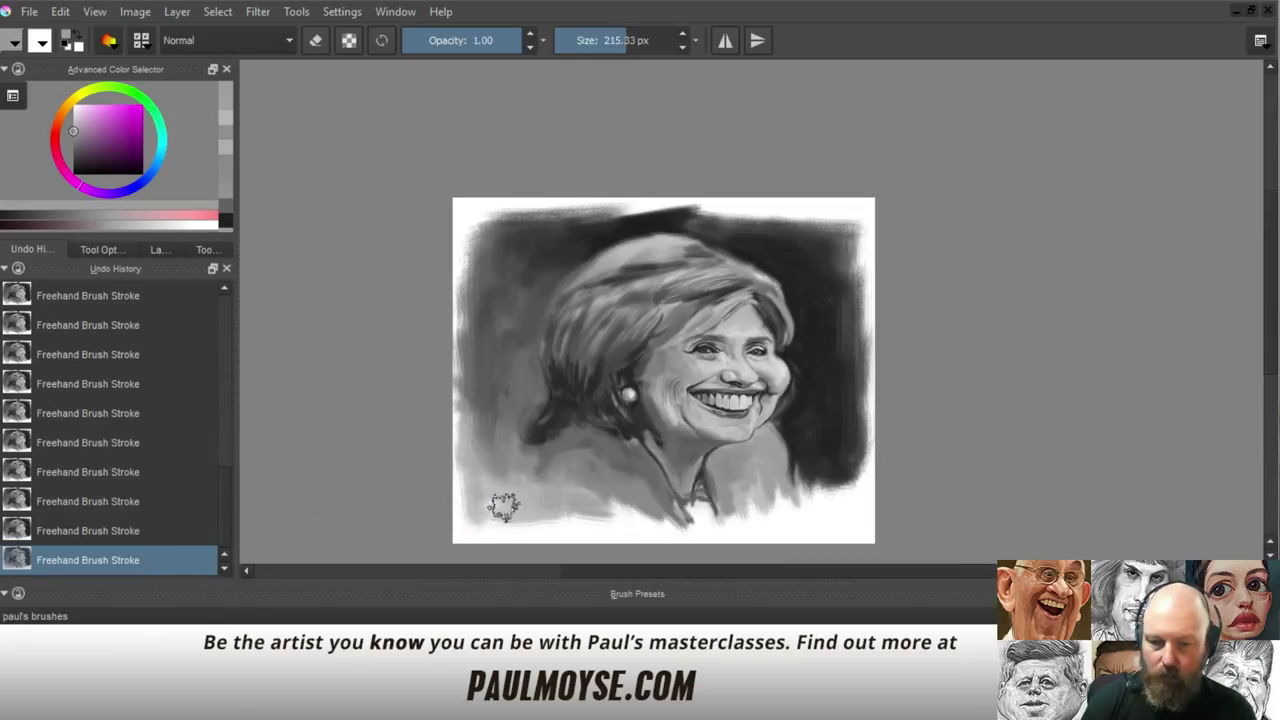
{"action": "left_click", "coordinate": [5, 594]}
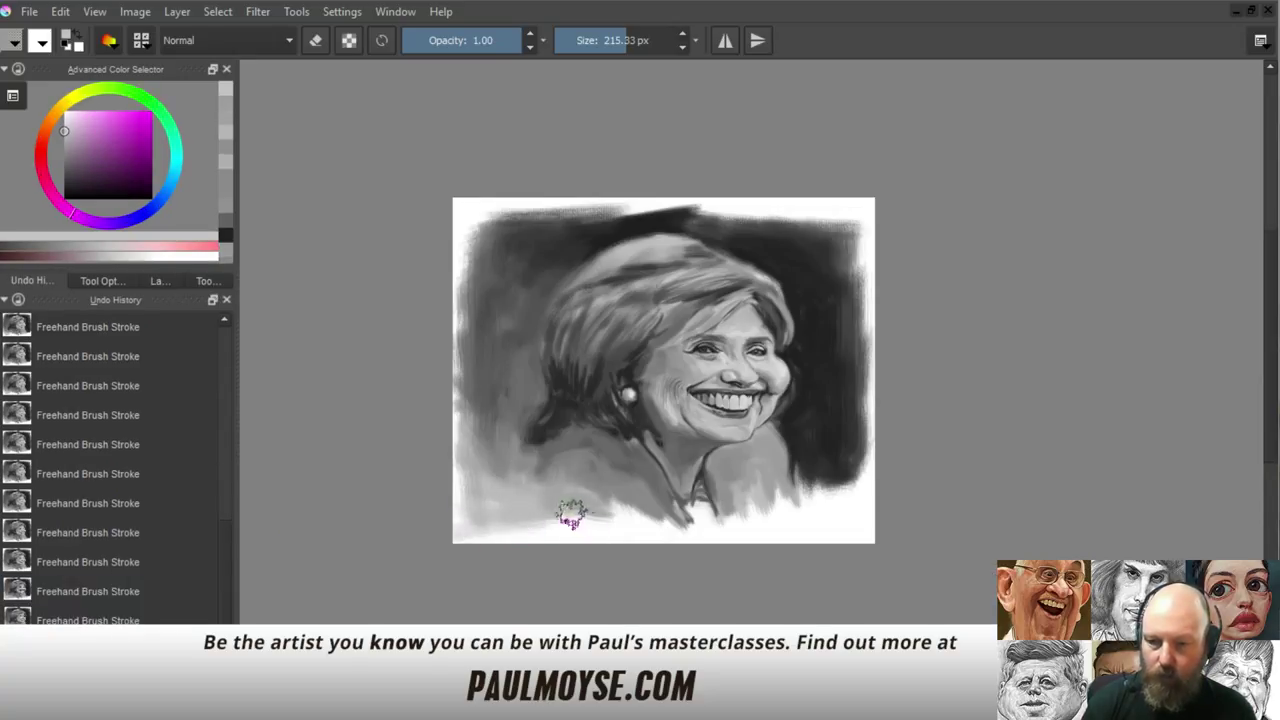
{"action": "mouse_move", "coordinate": [506, 457]}
{"action": "left_mouse_down"}
{"action": "mouse_move", "coordinate": [517, 471]}
{"action": "mouse_move", "coordinate": [499, 476]}
{"action": "left_mouse_up"}
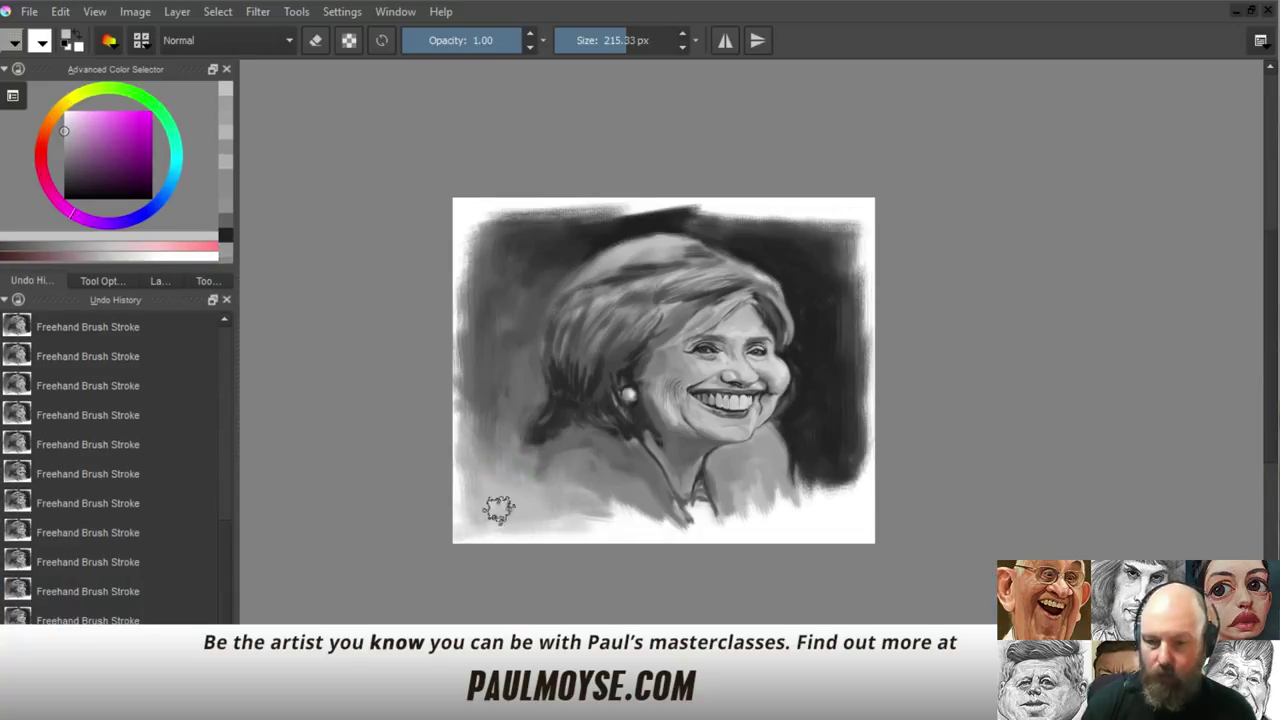
Fill the jacket's lower edge between the near shoulder and the neckline with sampled greys
{"action": "left_click", "coordinate": [565, 475], "text": "ctrl"}
{"action": "mouse_move", "coordinate": [590, 524]}
{"action": "left_mouse_down"}
{"action": "mouse_move", "coordinate": [634, 493]}
{"action": "mouse_move", "coordinate": [615, 488]}
{"action": "mouse_move", "coordinate": [589, 500]}
{"action": "mouse_move", "coordinate": [610, 489]}
{"action": "mouse_move", "coordinate": [645, 503]}
{"action": "mouse_move", "coordinate": [606, 518]}
{"action": "mouse_move", "coordinate": [654, 525]}
{"action": "left_mouse_up"}
{"action": "left_click", "coordinate": [629, 492], "text": "ctrl"}
{"action": "left_click", "coordinate": [647, 503], "text": "ctrl"}
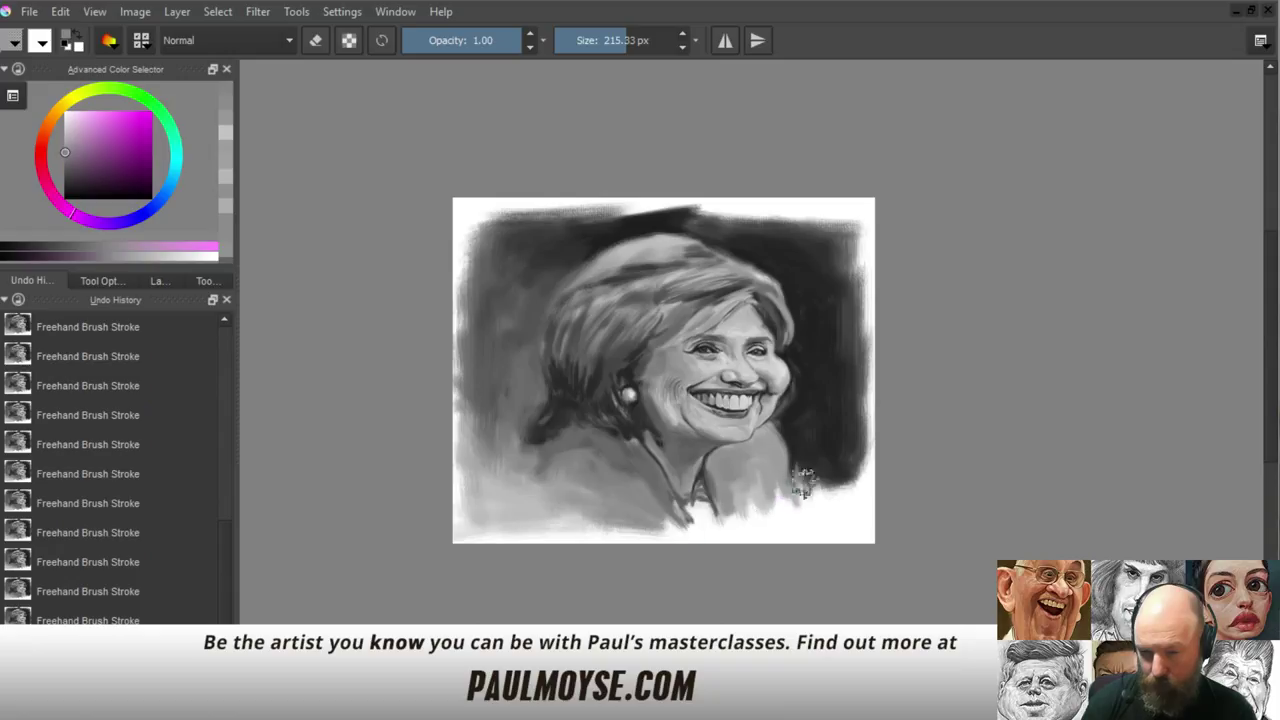
Fill the white gaps along the lower part of the far shoulder with sampled light greys
{"action": "left_click", "coordinate": [779, 496], "text": "ctrl"}
{"action": "mouse_move", "coordinate": [764, 509]}
{"action": "left_mouse_down"}
{"action": "mouse_move", "coordinate": [754, 517]}
{"action": "mouse_move", "coordinate": [749, 500]}
{"action": "mouse_move", "coordinate": [734, 525]}
{"action": "left_mouse_up"}
{"action": "left_click", "coordinate": [752, 482], "text": "ctrl"}
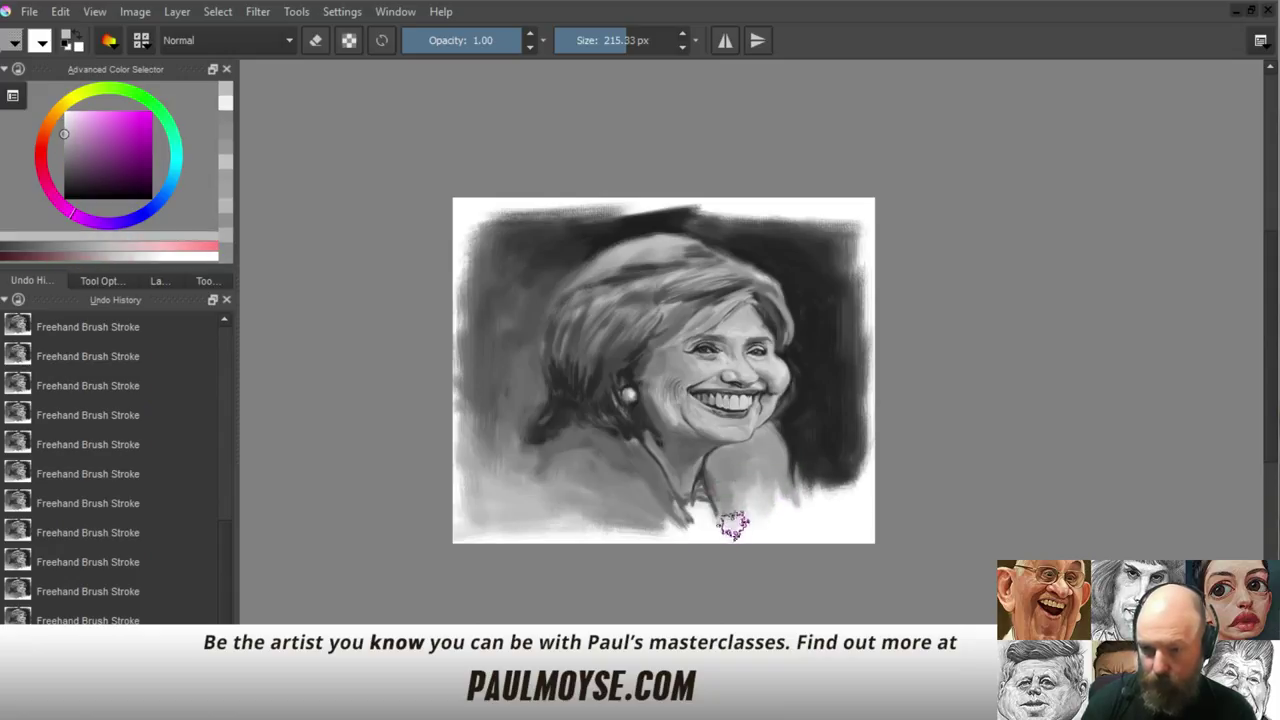
Extend the dark background downwards beside the far shoulder and fill the white gap inside the neckline with sampled dark greys
{"action": "left_click", "coordinate": [812, 476], "text": "ctrl"}
{"action": "mouse_move", "coordinate": [808, 486]}
{"action": "left_mouse_down"}
{"action": "mouse_move", "coordinate": [837, 508]}
{"action": "mouse_move", "coordinate": [818, 499]}
{"action": "left_mouse_up"}
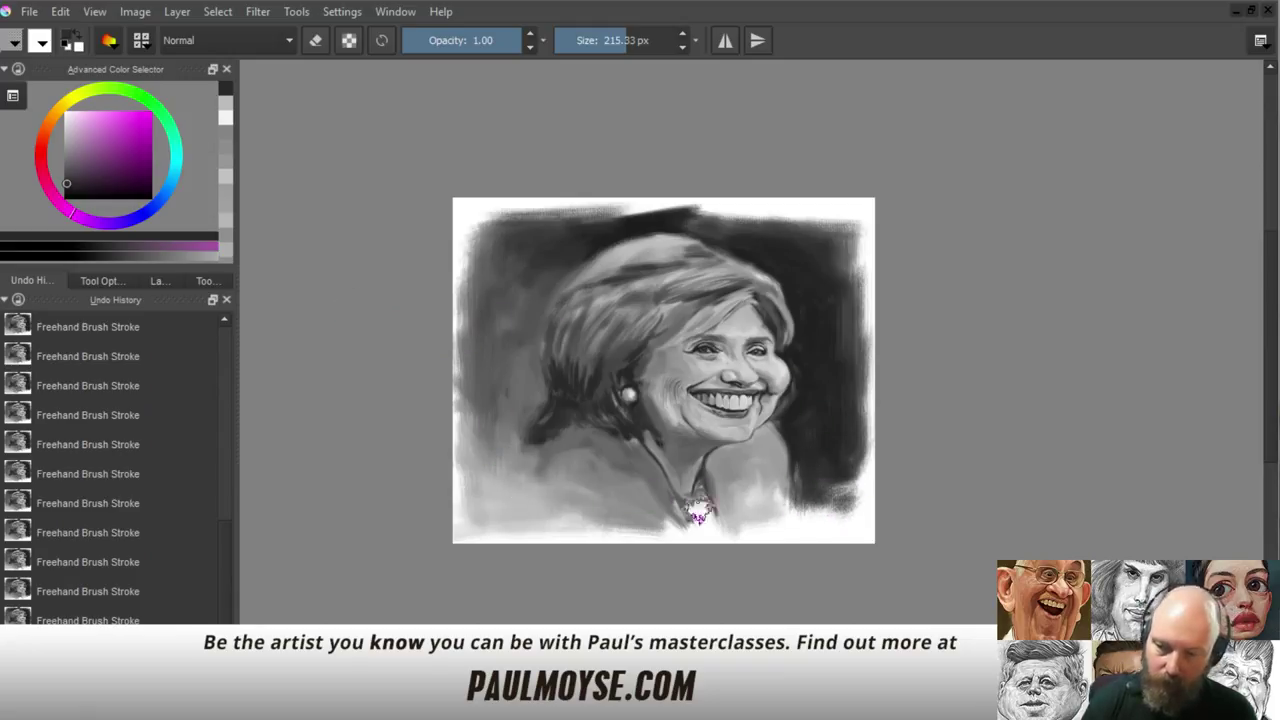
{"action": "left_click", "coordinate": [797, 429], "text": "ctrl"}
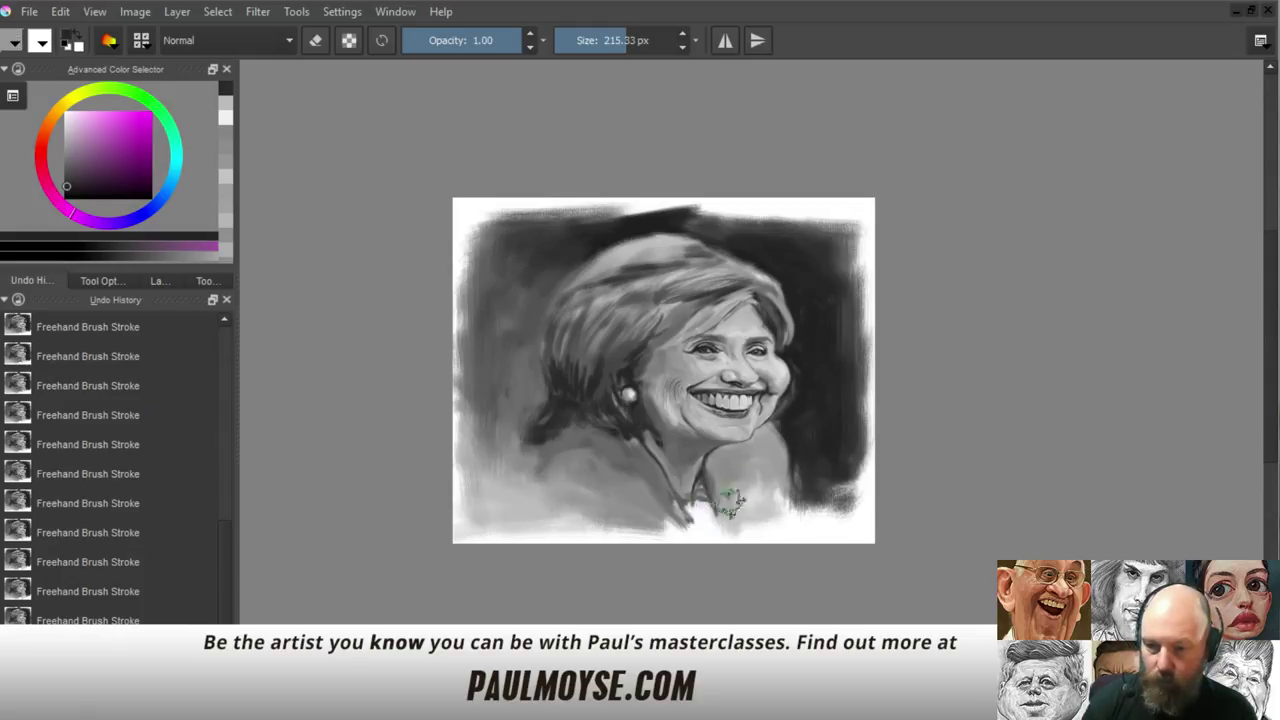
{"action": "mouse_move", "coordinate": [702, 513]}
{"action": "left_mouse_down"}
{"action": "mouse_move", "coordinate": [700, 494]}
{"action": "mouse_move", "coordinate": [706, 525]}
{"action": "left_mouse_up"}
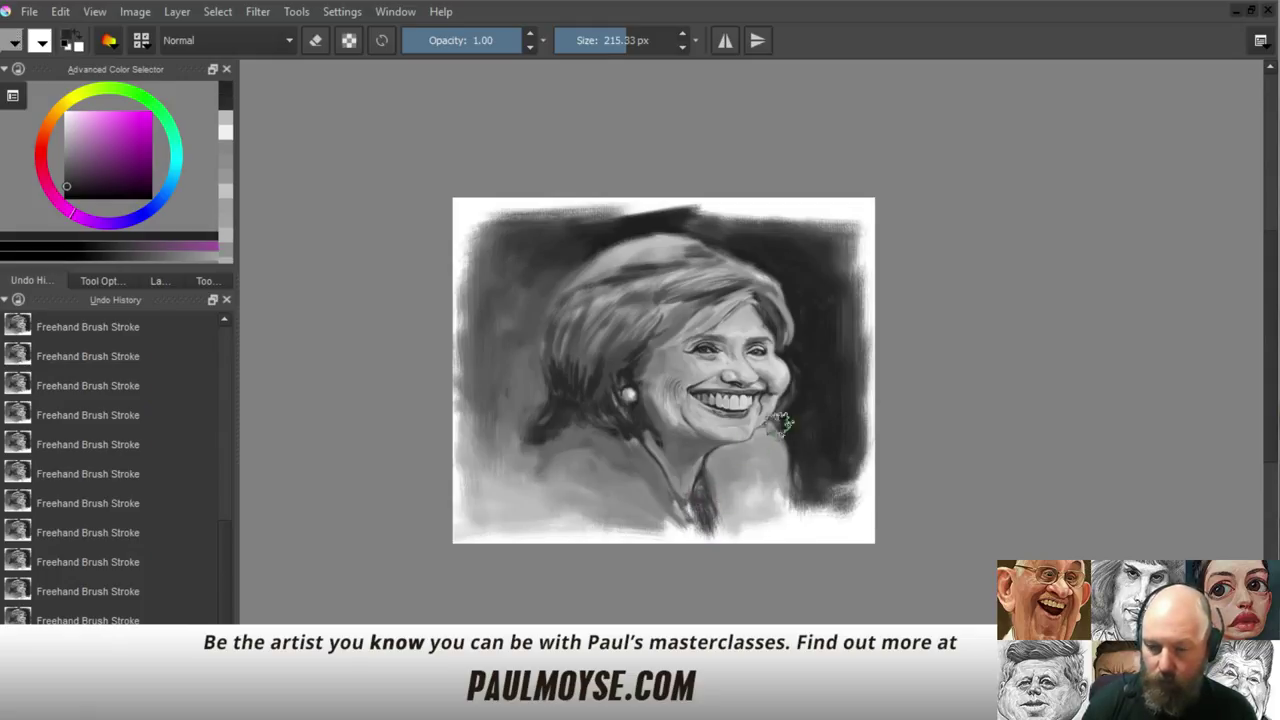
Darken the shadow where the hair meets the collar with a sampled dark grey and a 95.15 px brush
{"action": "mouse_move", "coordinate": [735, 462]}
{"action": "left_mouse_down", "text": "shift"}
{"action": "mouse_move", "coordinate": [786, 462]}
{"action": "mouse_move", "coordinate": [658, 463]}
{"action": "left_mouse_up", "text": "shift"}
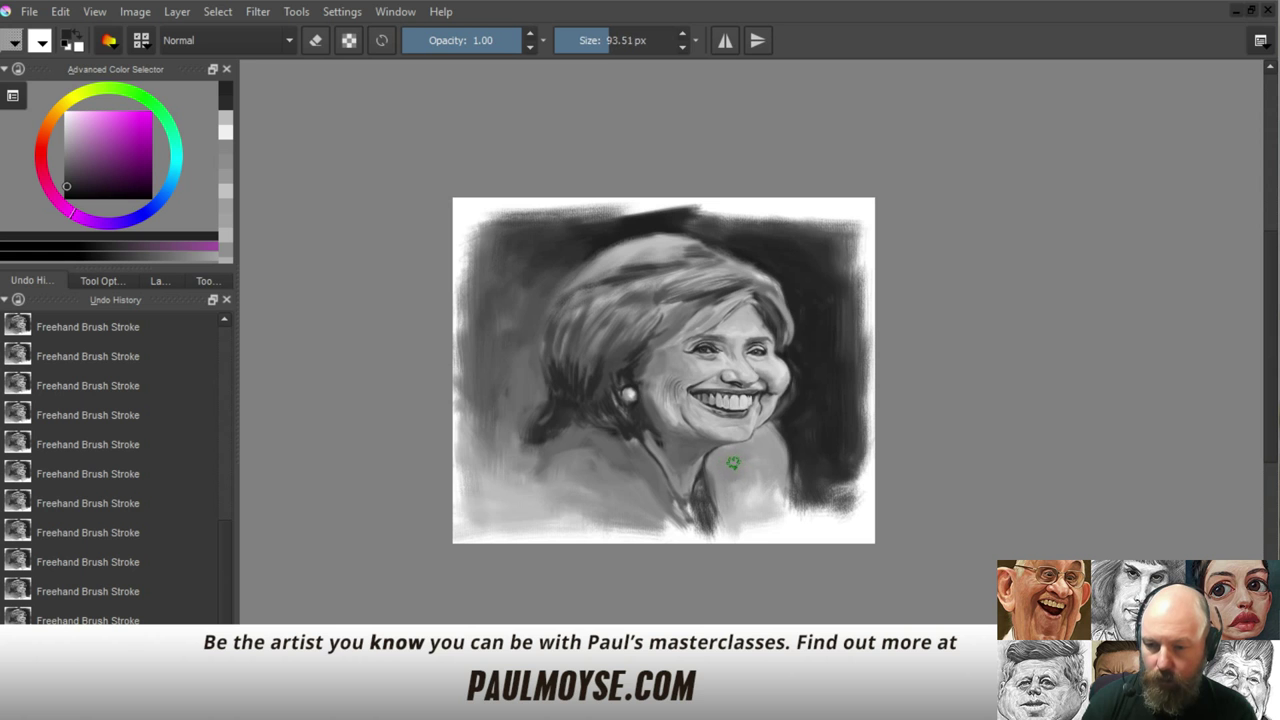
{"action": "scroll", "coordinate": [729, 469], "scroll_direction": "up", "scroll_amount": 4}
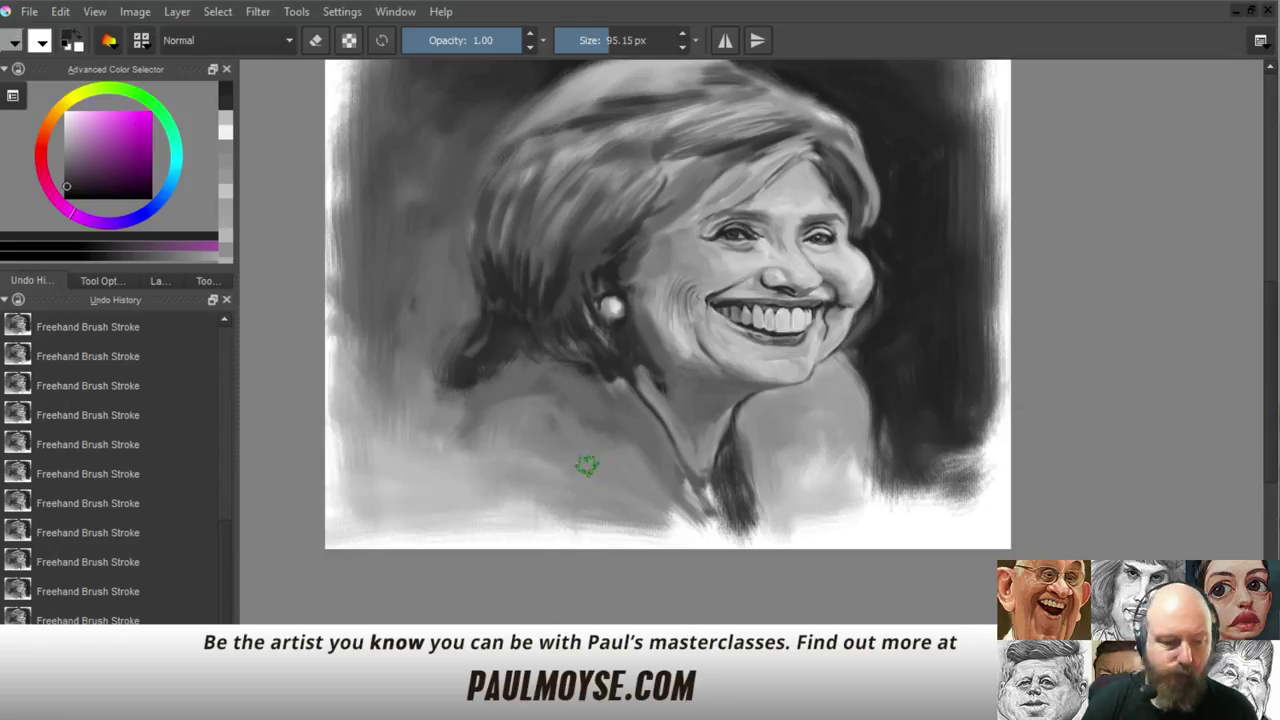
{"action": "left_click", "coordinate": [663, 406], "text": "ctrl"}
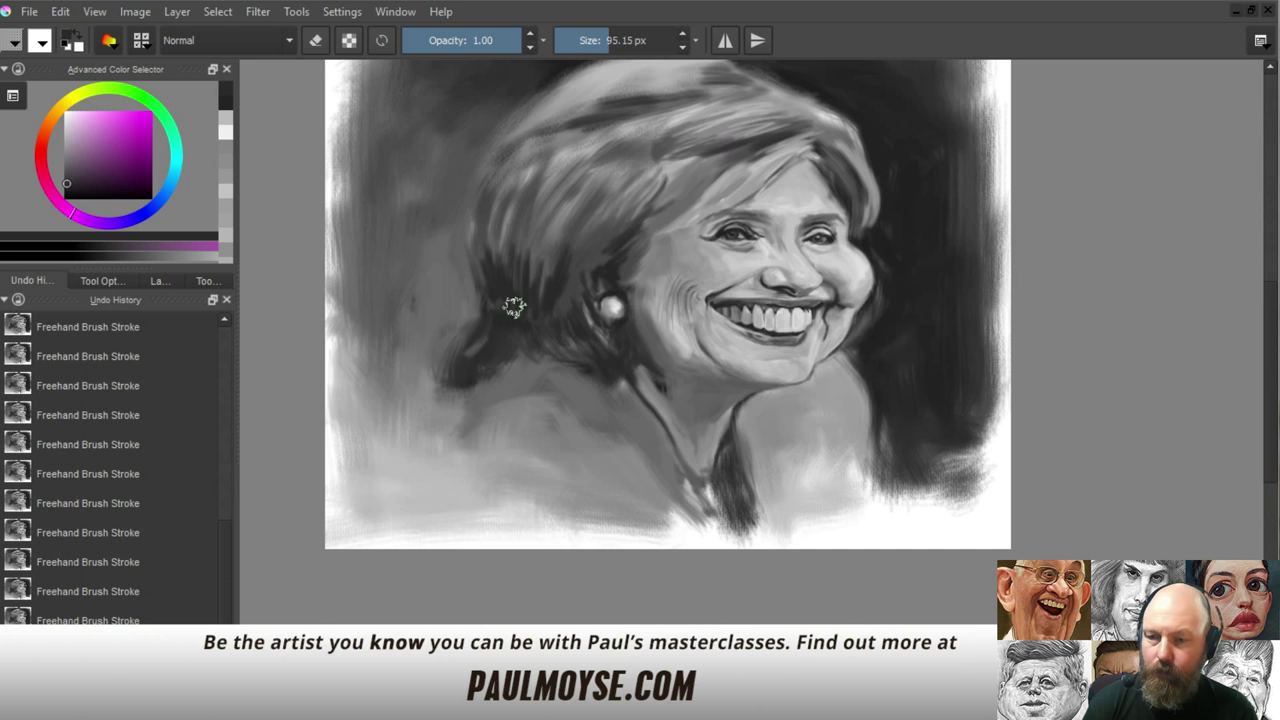
{"action": "mouse_move", "coordinate": [628, 367]}
{"action": "left_mouse_down"}
{"action": "mouse_move", "coordinate": [628, 411]}
{"action": "mouse_move", "coordinate": [646, 362]}
{"action": "mouse_move", "coordinate": [637, 409]}
{"action": "mouse_move", "coordinate": [638, 395]}
{"action": "left_mouse_up"}
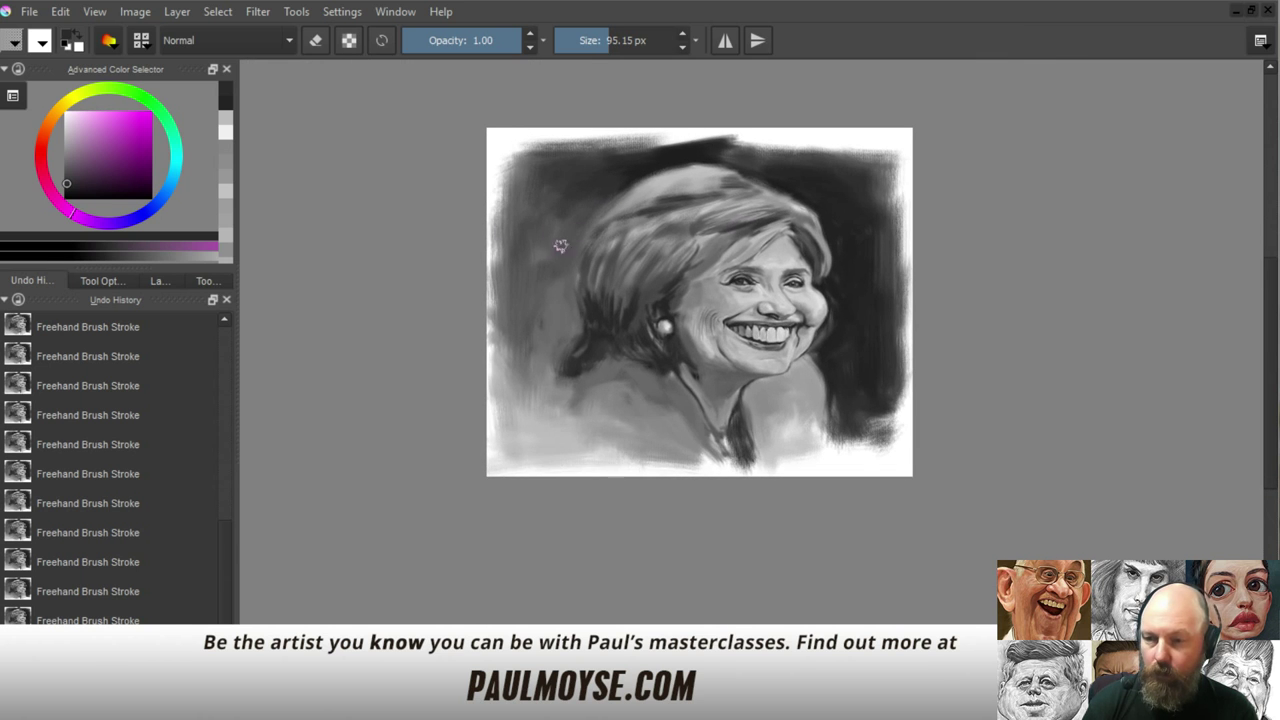
Extend the background up to the canvas's top edge with sampled greys and a 145.34 px brush
{"action": "left_click_drag", "start_coordinate": [546, 260], "coordinate": [580, 260], "text": "shift"}
{"action": "left_click", "coordinate": [509, 149], "text": "ctrl"}
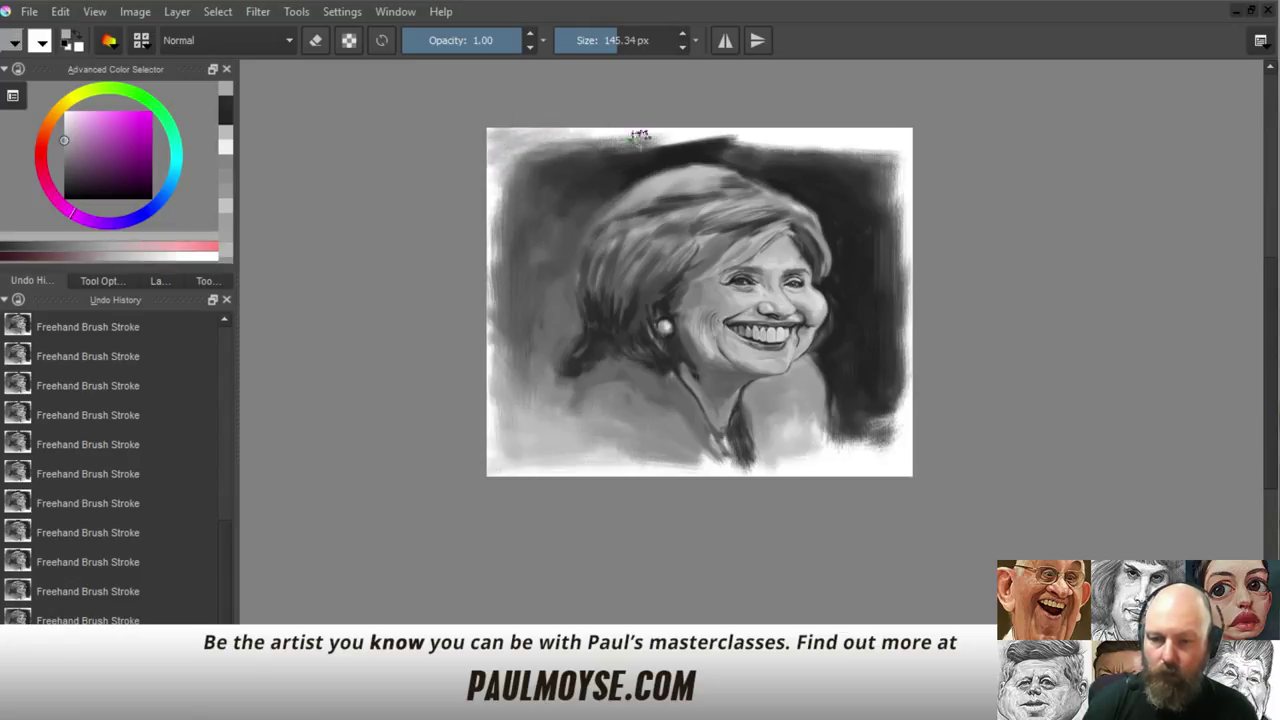
{"action": "left_click", "coordinate": [504, 158], "text": "ctrl"}
{"action": "mouse_move", "coordinate": [504, 158]}
{"action": "left_mouse_down"}
{"action": "mouse_move", "coordinate": [642, 133]}
{"action": "mouse_move", "coordinate": [521, 141]}
{"action": "mouse_move", "coordinate": [721, 124]}
{"action": "mouse_move", "coordinate": [604, 143]}
{"action": "mouse_move", "coordinate": [757, 134]}
{"action": "mouse_move", "coordinate": [641, 144]}
{"action": "mouse_move", "coordinate": [812, 148]}
{"action": "mouse_move", "coordinate": [622, 133]}
{"action": "mouse_move", "coordinate": [844, 150]}
{"action": "mouse_move", "coordinate": [621, 150]}
{"action": "mouse_move", "coordinate": [818, 148]}
{"action": "mouse_move", "coordinate": [679, 147]}
{"action": "mouse_move", "coordinate": [819, 133]}
{"action": "left_mouse_up"}
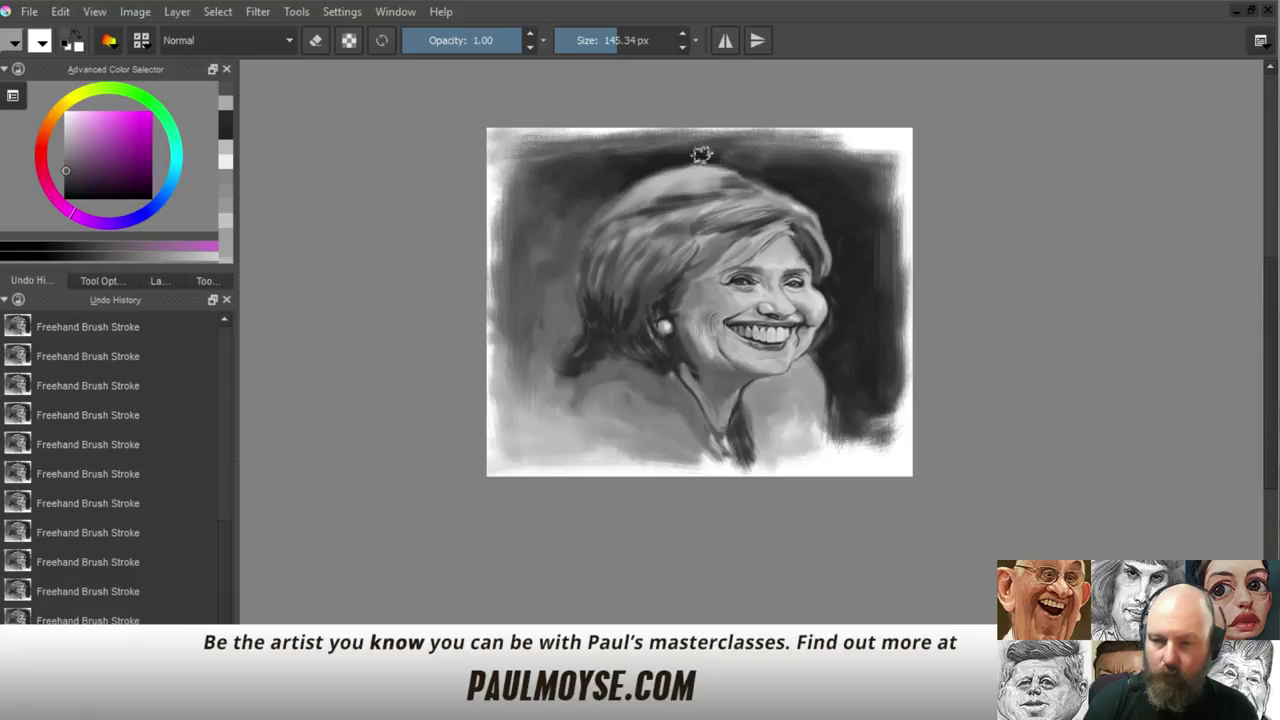
Blend the dark background above the hair and fill the upper corner on the far side with sampled dark greys
{"action": "left_click", "coordinate": [676, 162], "text": "ctrl"}
{"action": "mouse_move", "coordinate": [660, 146]}
{"action": "left_mouse_down"}
{"action": "mouse_move", "coordinate": [813, 136]}
{"action": "mouse_move", "coordinate": [764, 146]}
{"action": "mouse_move", "coordinate": [779, 158]}
{"action": "left_mouse_up"}
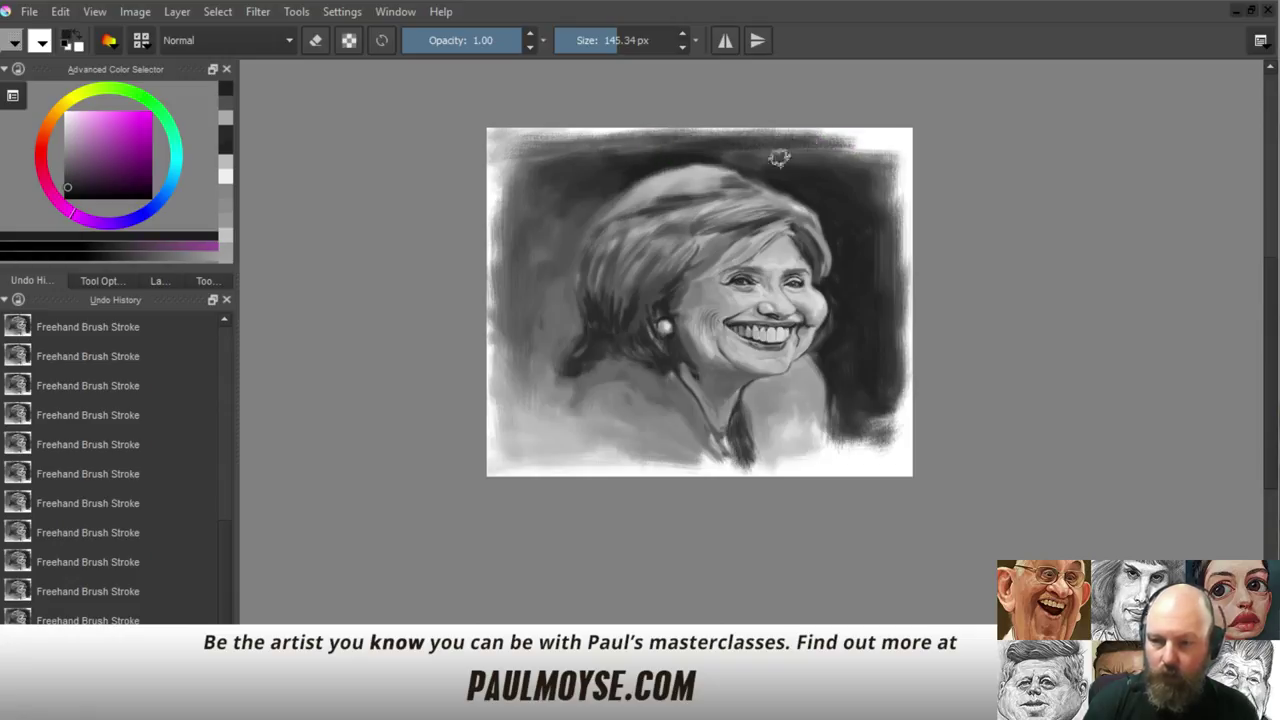
{"action": "mouse_move", "coordinate": [695, 147]}
{"action": "left_mouse_down"}
{"action": "mouse_move", "coordinate": [581, 158]}
{"action": "mouse_move", "coordinate": [713, 153]}
{"action": "left_mouse_up"}
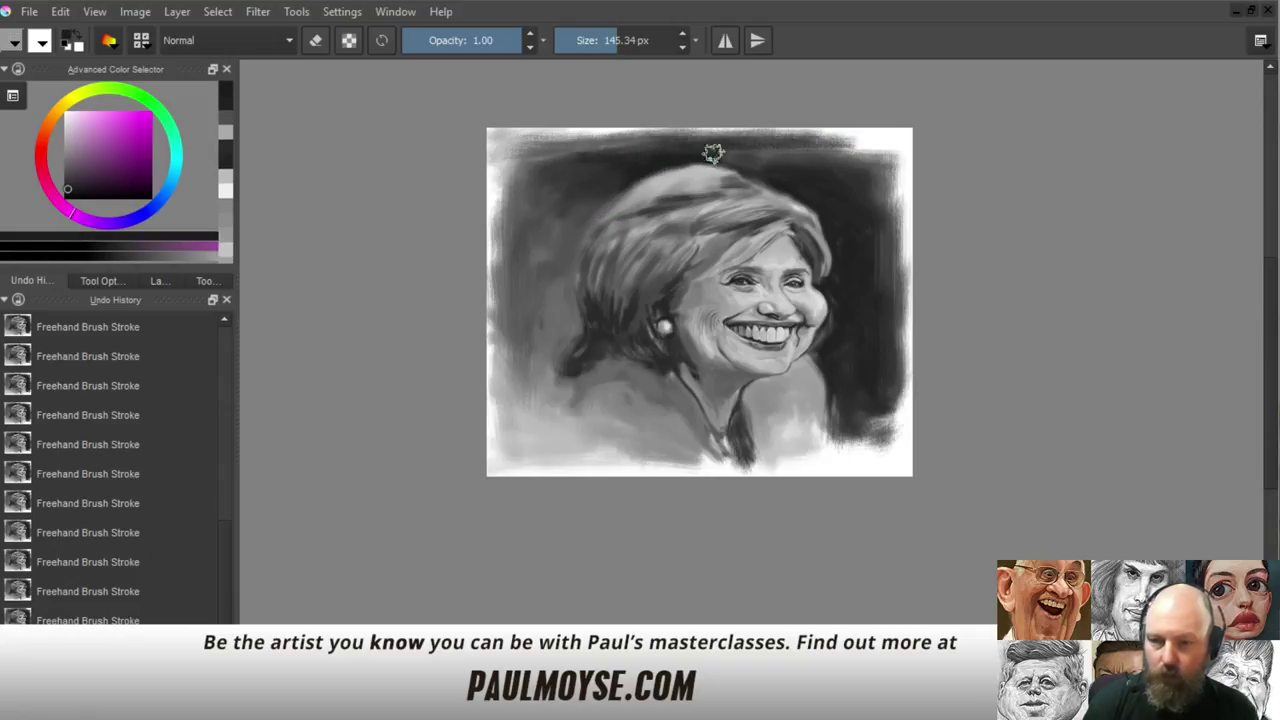
{"action": "left_click", "coordinate": [637, 156], "text": "ctrl"}
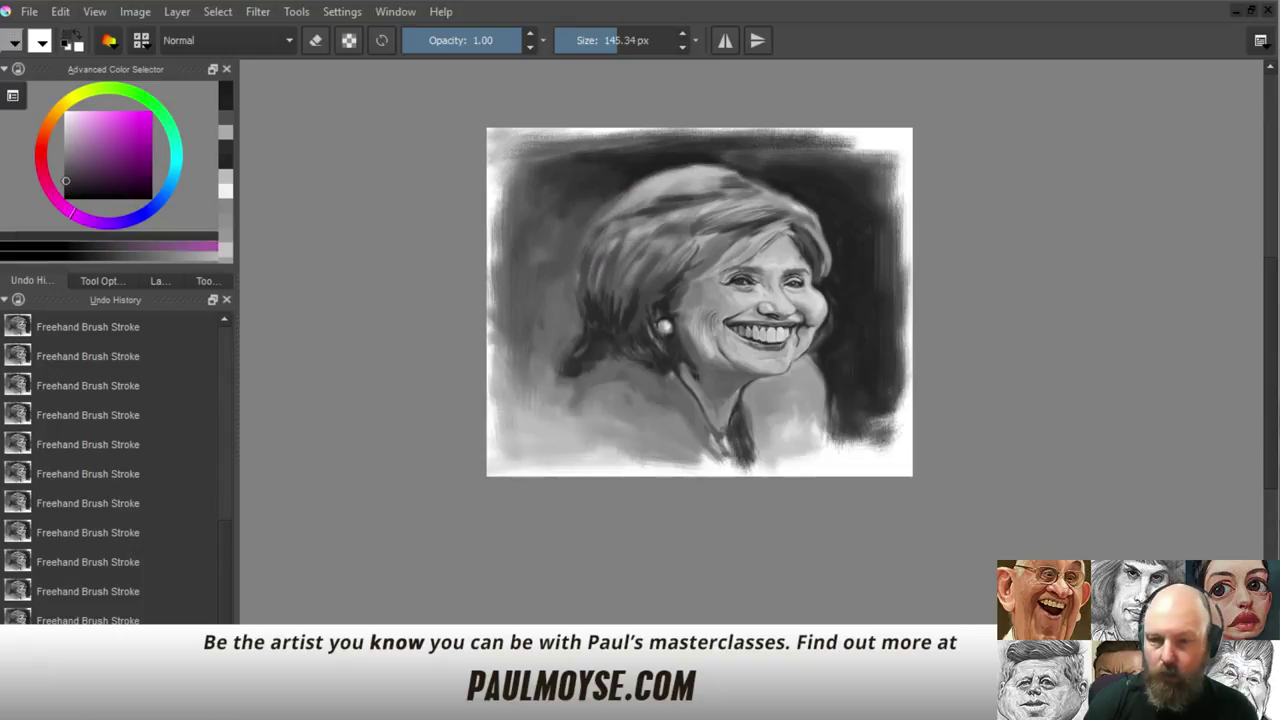
{"action": "left_click_drag", "start_coordinate": [634, 155], "coordinate": [577, 152]}
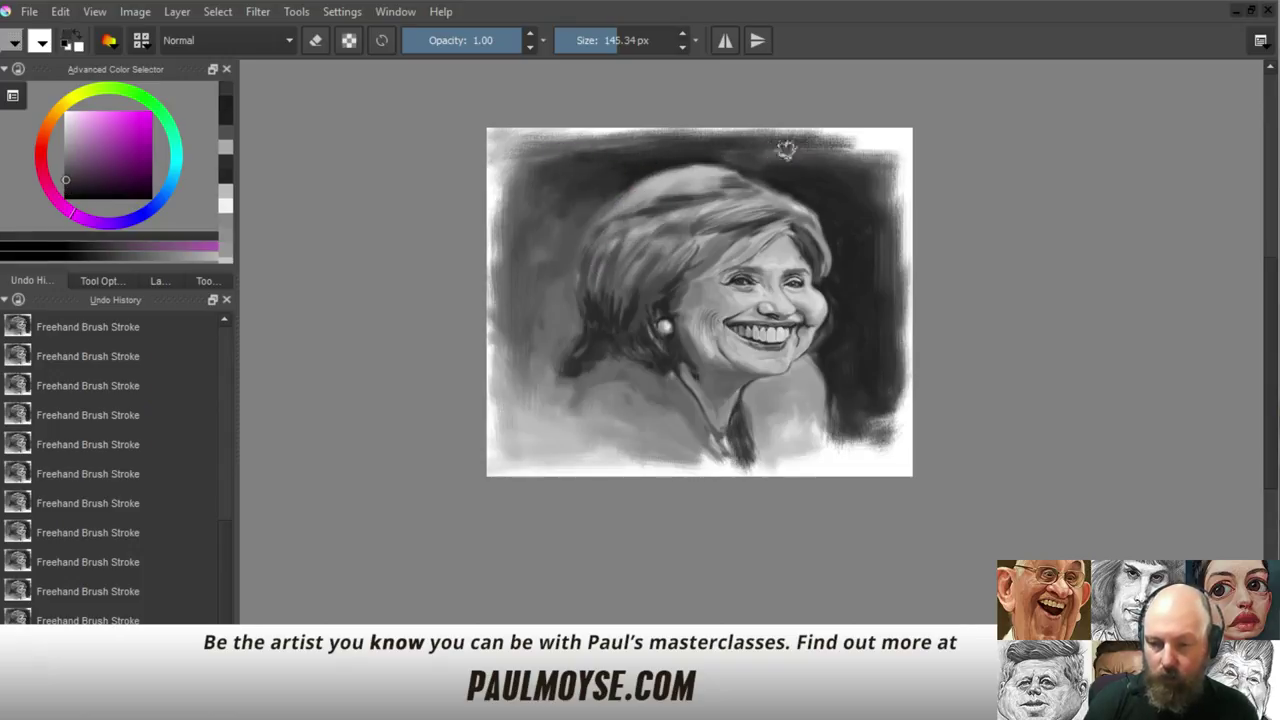
{"action": "left_click", "coordinate": [830, 160], "text": "ctrl"}
{"action": "mouse_move", "coordinate": [801, 154]}
{"action": "left_mouse_down"}
{"action": "mouse_move", "coordinate": [835, 150]}
{"action": "mouse_move", "coordinate": [775, 150]}
{"action": "mouse_move", "coordinate": [880, 145]}
{"action": "mouse_move", "coordinate": [896, 182]}
{"action": "left_mouse_up"}
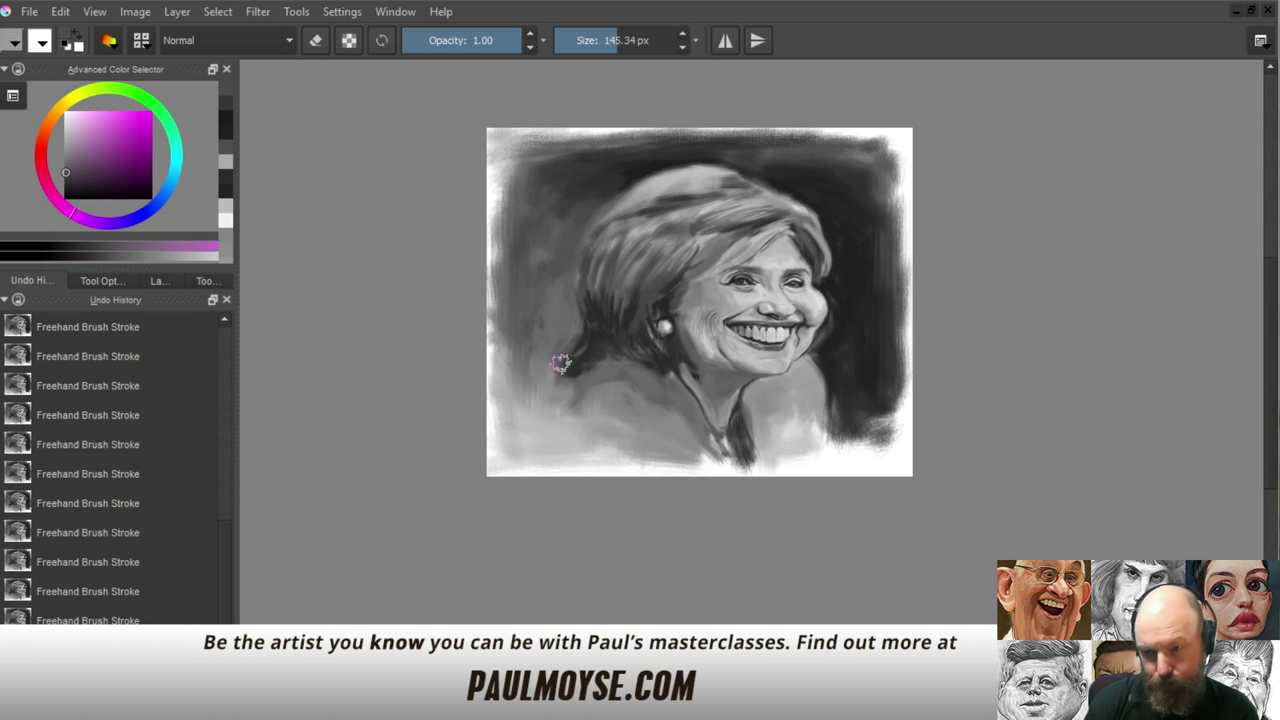
Soften the dark background along the far cheek and jaw with the 145.34 px brush
{"action": "left_click_drag", "start_coordinate": [838, 367], "coordinate": [806, 304]}
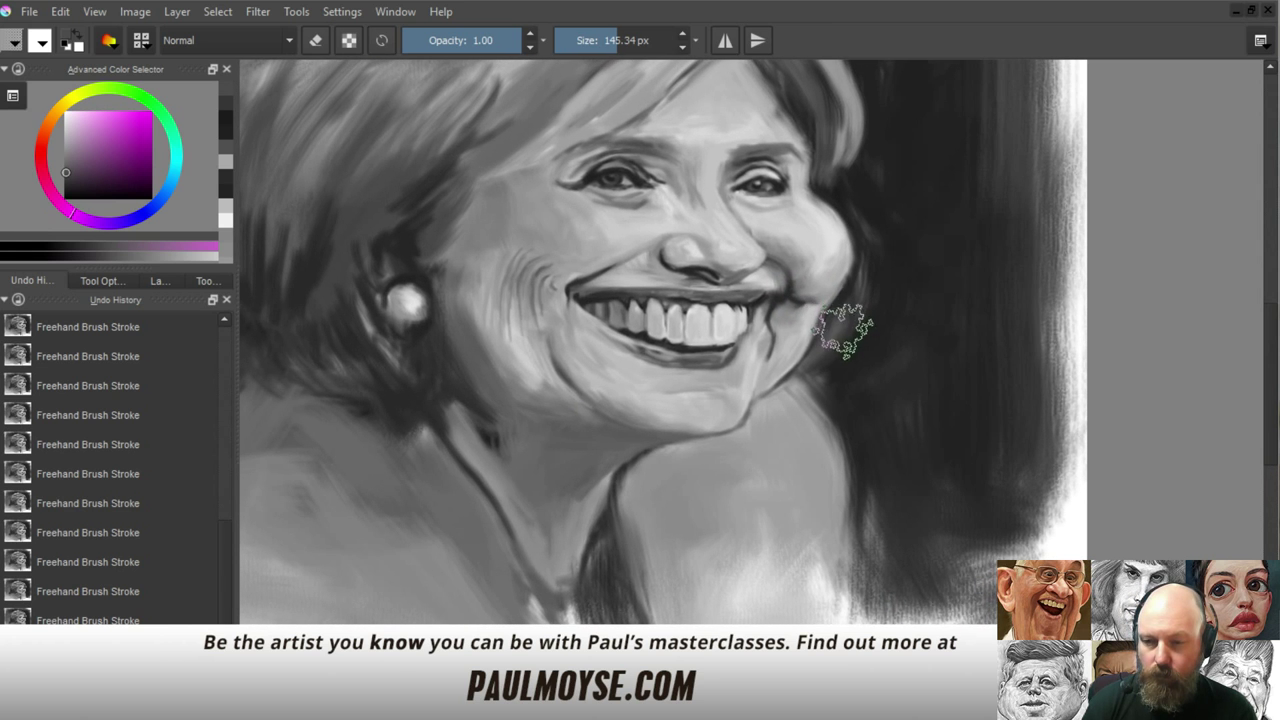
{"action": "left_click_drag", "start_coordinate": [847, 353], "coordinate": [842, 290]}
{"action": "mouse_move", "coordinate": [806, 303]}
{"action": "left_mouse_down"}
{"action": "mouse_move", "coordinate": [854, 306]}
{"action": "mouse_move", "coordinate": [829, 306]}
{"action": "mouse_move", "coordinate": [854, 374]}
{"action": "mouse_move", "coordinate": [875, 369]}
{"action": "mouse_move", "coordinate": [828, 434]}
{"action": "left_mouse_up"}
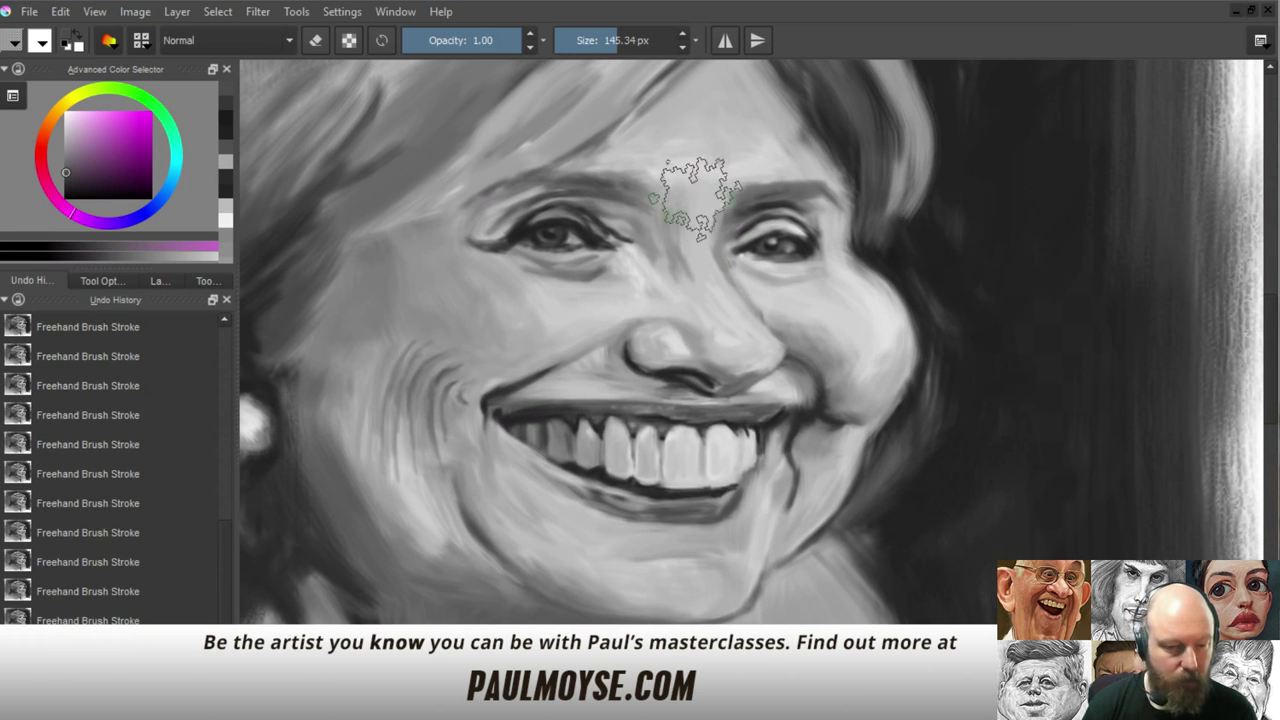
Choose a brush preset, size it to 16.22 px, and paint fine creases across the nose bridge with a sampled mid grey
{"action": "left_click_drag", "start_coordinate": [672, 366], "coordinate": [590, 360]}
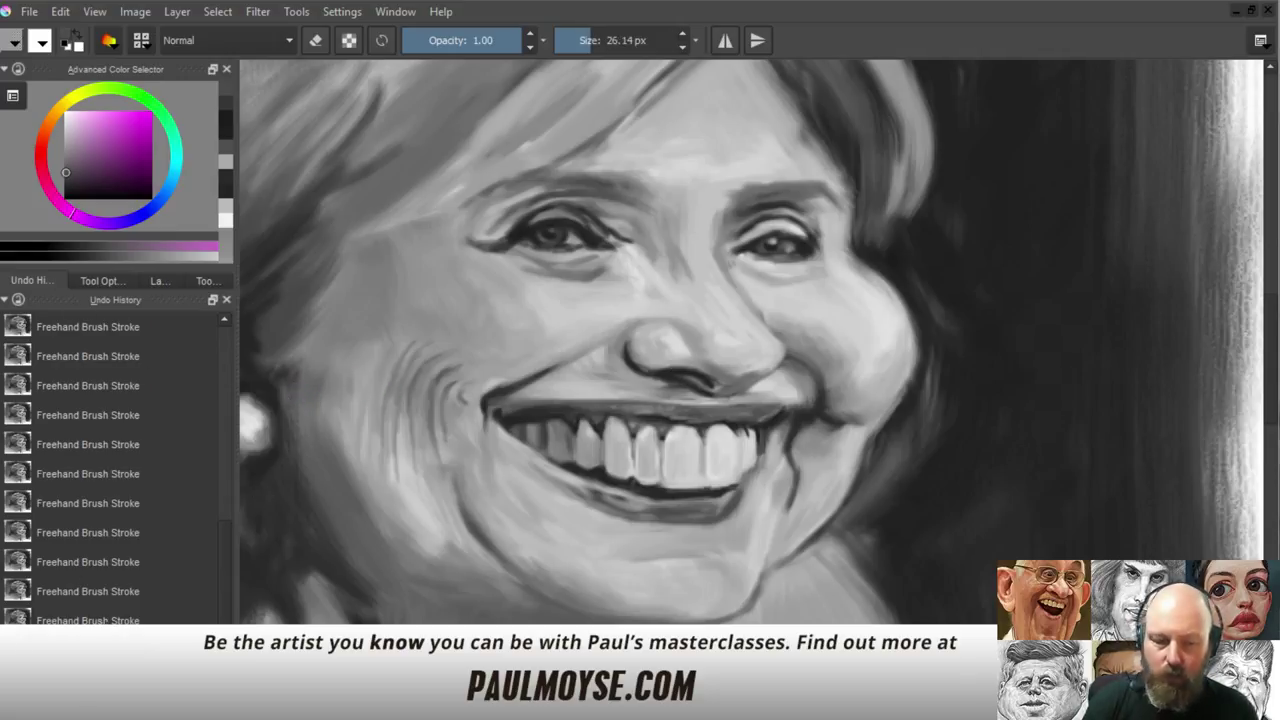
{"action": "left_click", "coordinate": [5, 688]}
{"action": "left_click", "coordinate": [250, 665]}
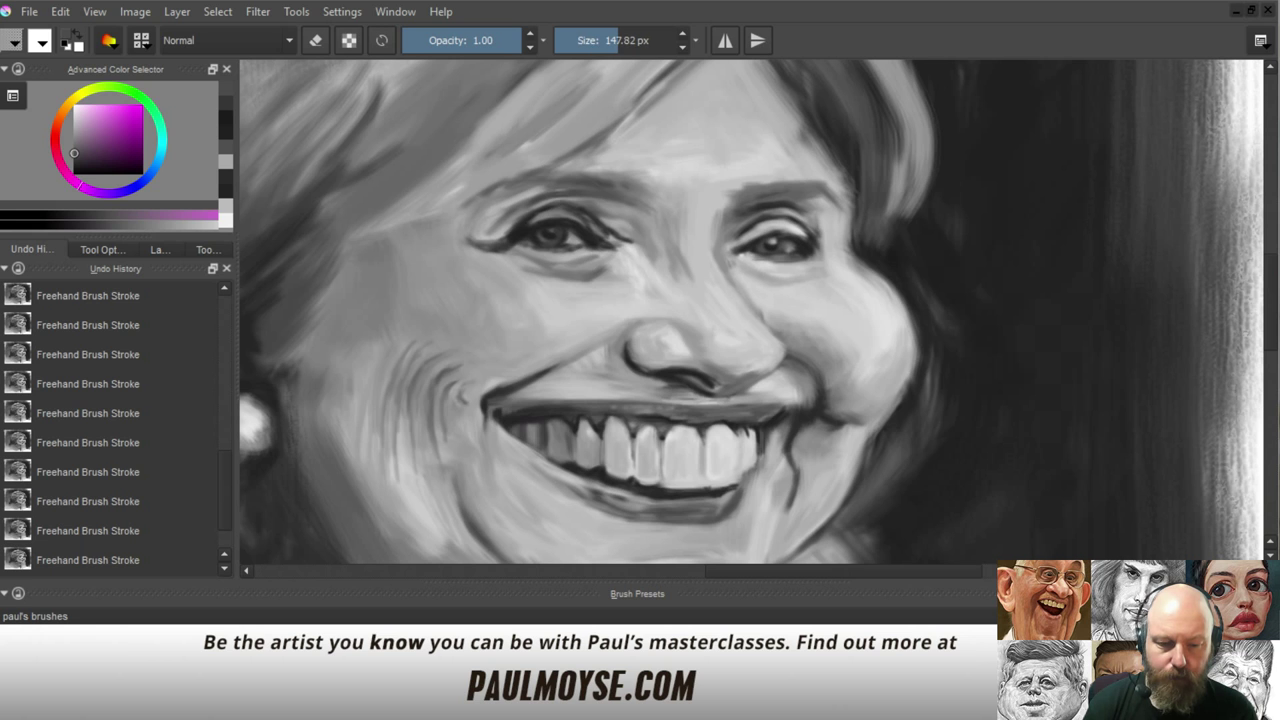
{"action": "mouse_move", "coordinate": [614, 369]}
{"action": "left_mouse_down"}
{"action": "mouse_move", "coordinate": [567, 369]}
{"action": "mouse_move", "coordinate": [622, 349]}
{"action": "mouse_move", "coordinate": [599, 364]}
{"action": "left_mouse_up"}
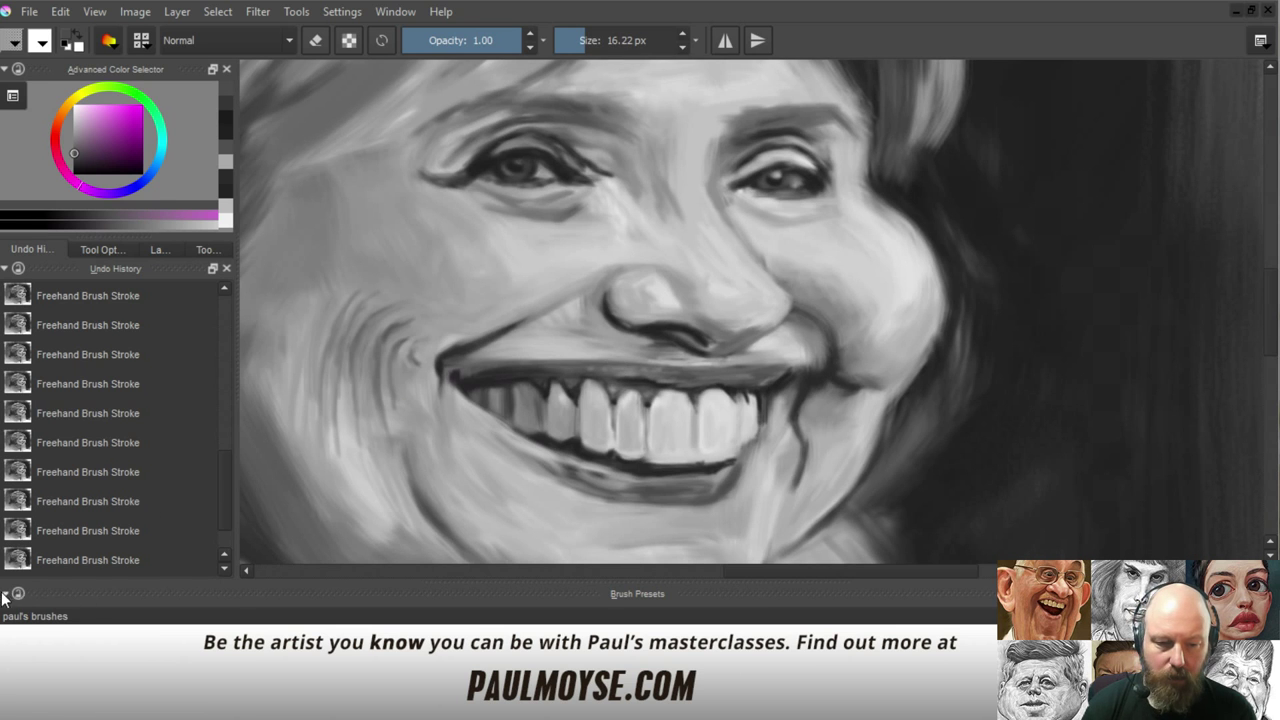
{"action": "left_click", "coordinate": [4, 594]}
{"action": "left_click_drag", "start_coordinate": [687, 264], "coordinate": [676, 372]}
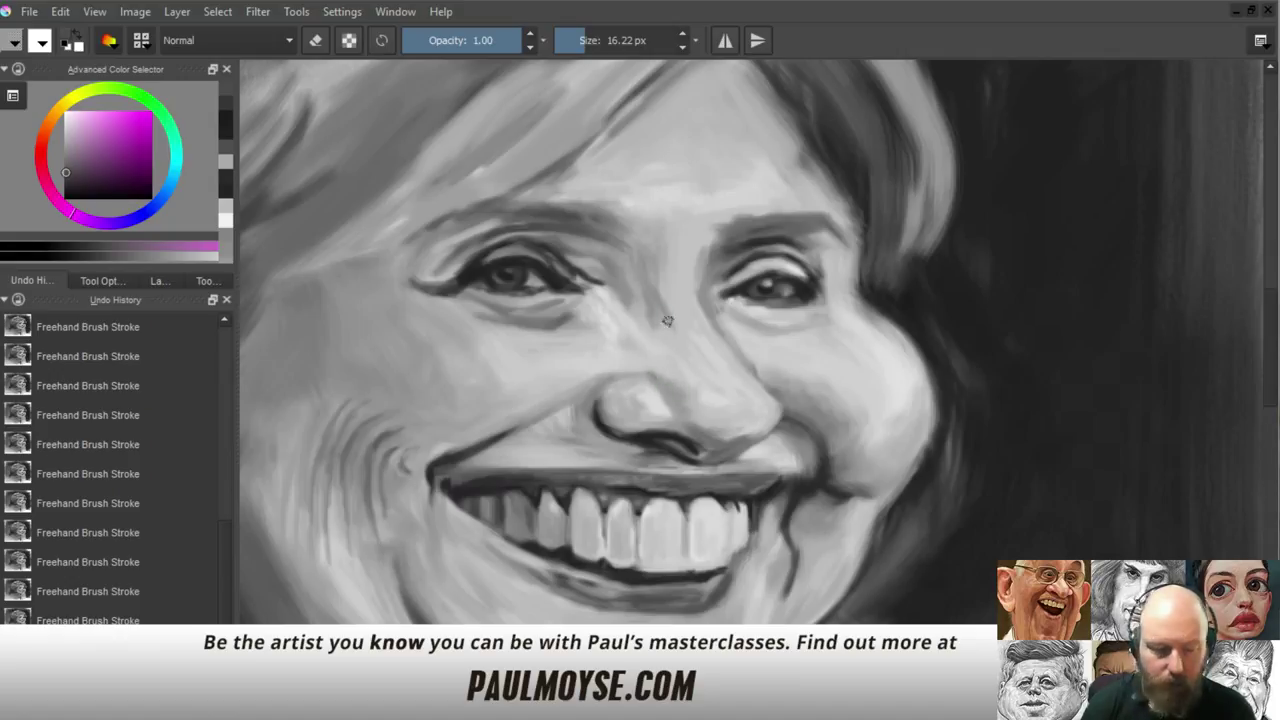
{"action": "left_click", "coordinate": [657, 300], "text": "ctrl"}
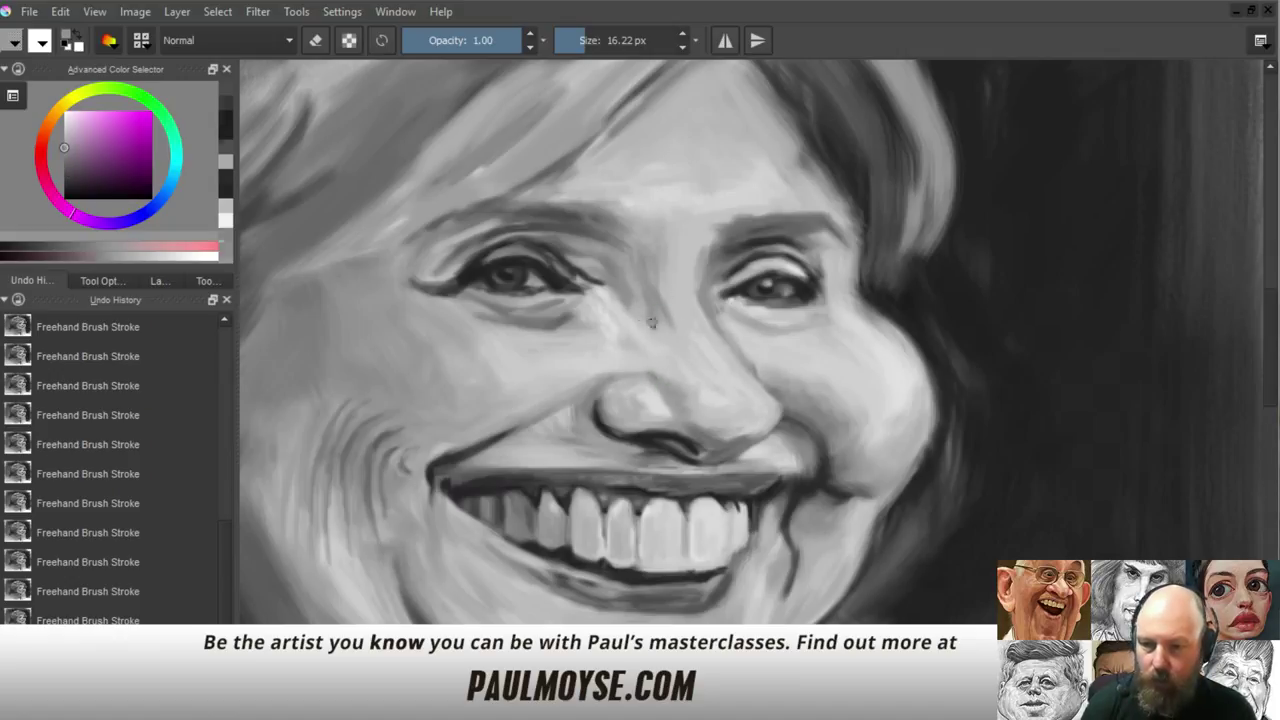
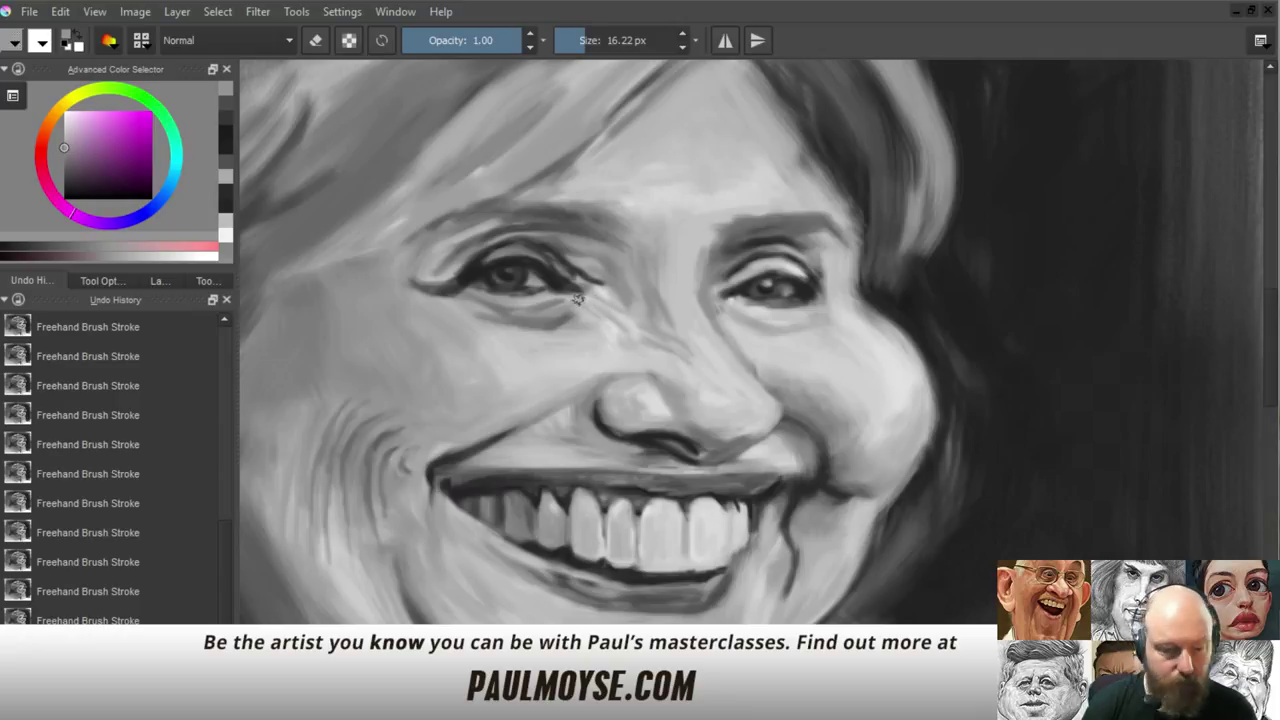
Refine the near eye's inner corner and upper lid with sampled dark and light greys at 16.22 px
{"action": "left_click", "coordinate": [550, 268], "text": "ctrl"}
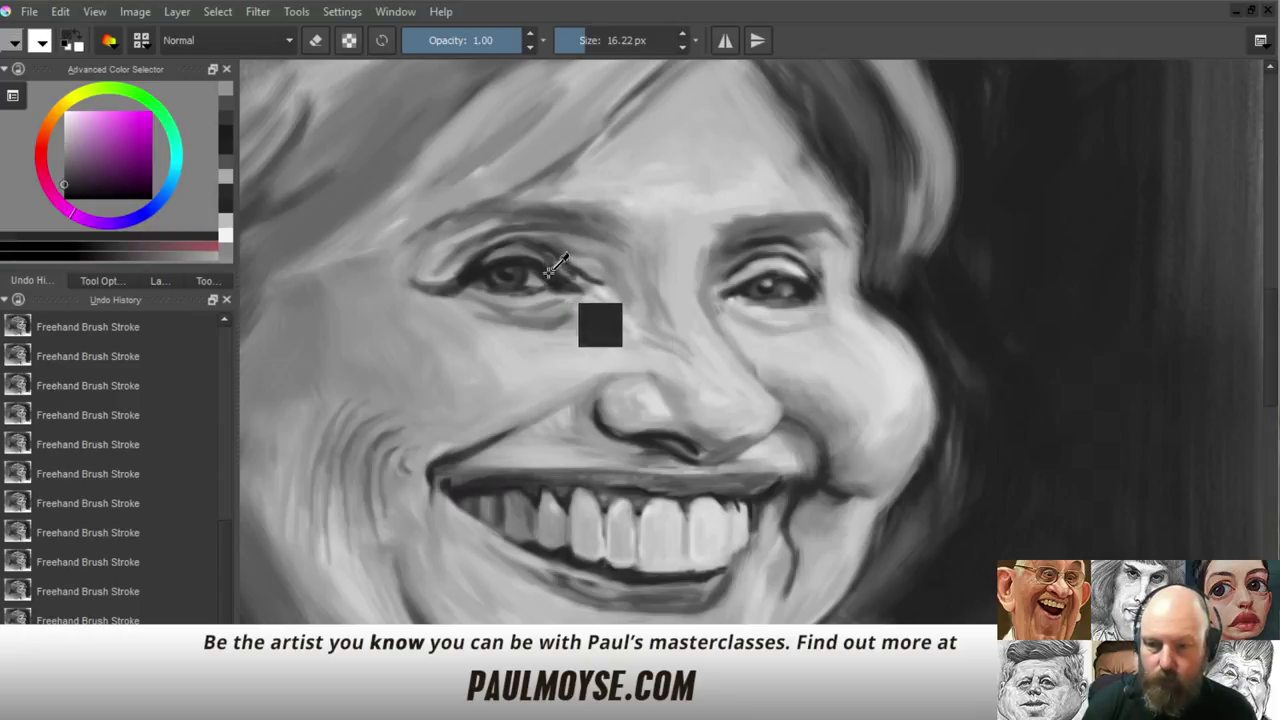
{"action": "left_click_drag", "start_coordinate": [545, 269], "coordinate": [579, 290]}
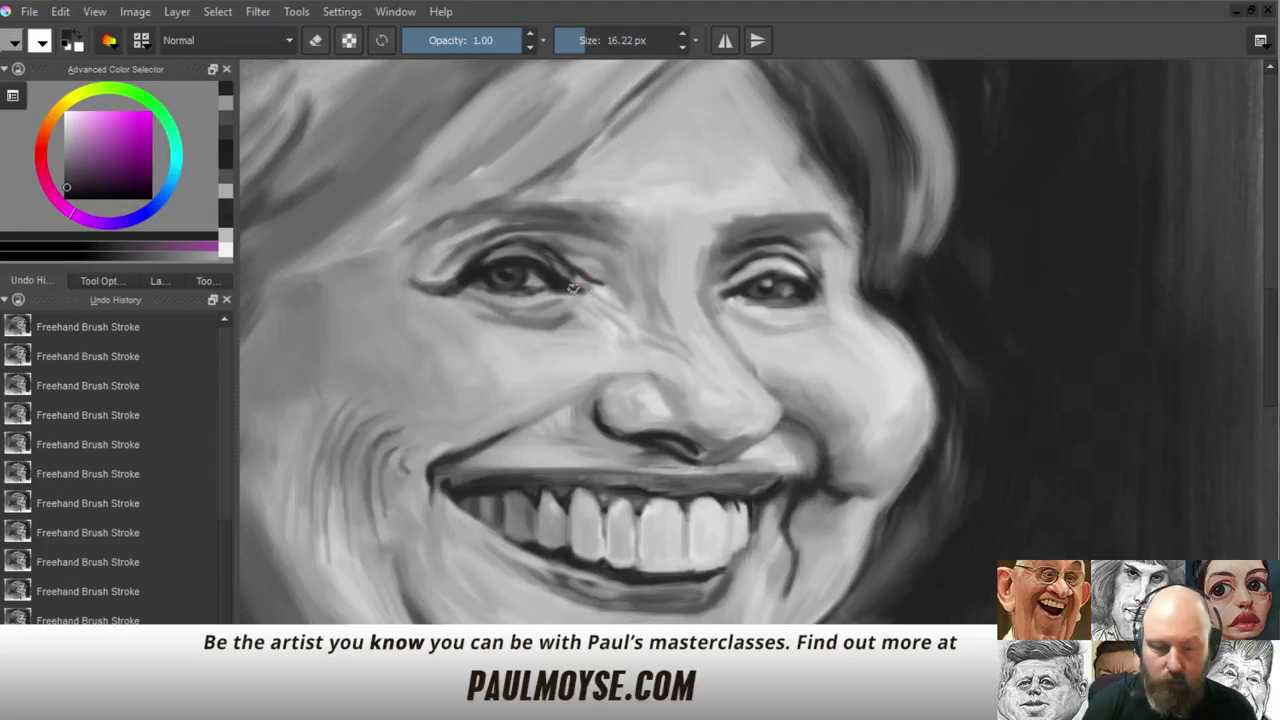
{"action": "left_click", "coordinate": [558, 302], "text": "ctrl"}
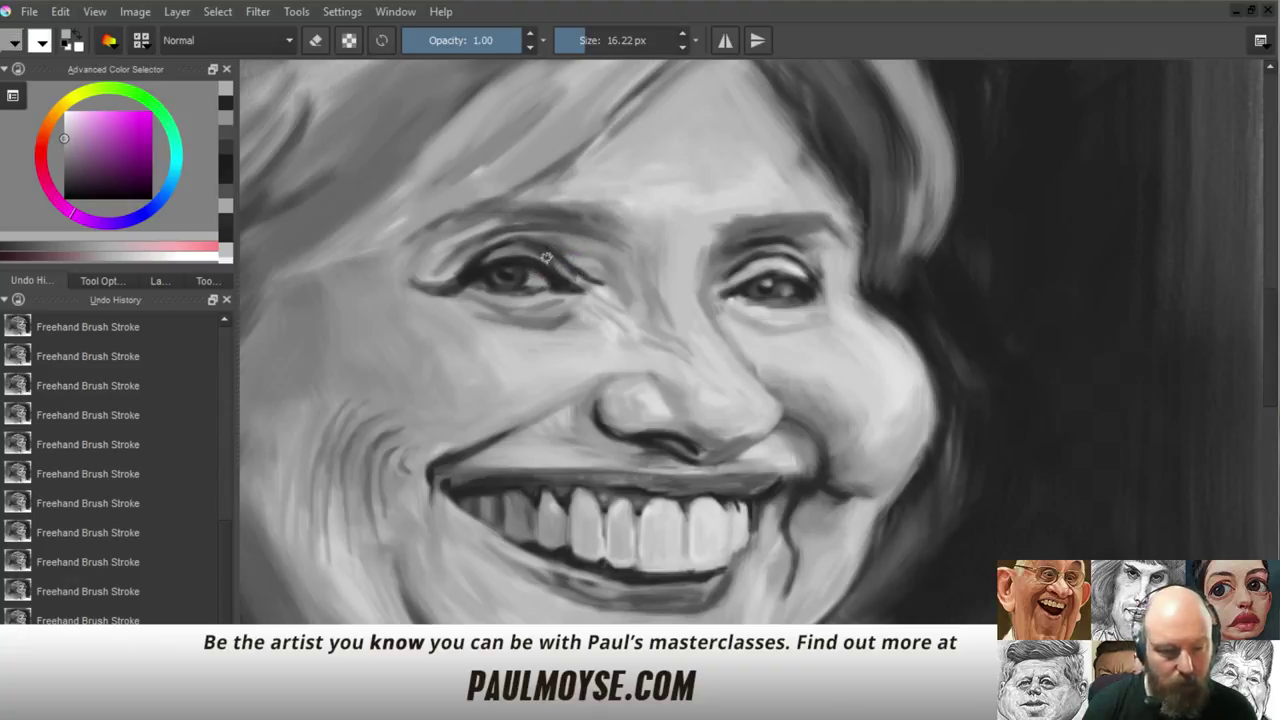
{"action": "left_click_drag", "start_coordinate": [528, 249], "coordinate": [571, 269]}
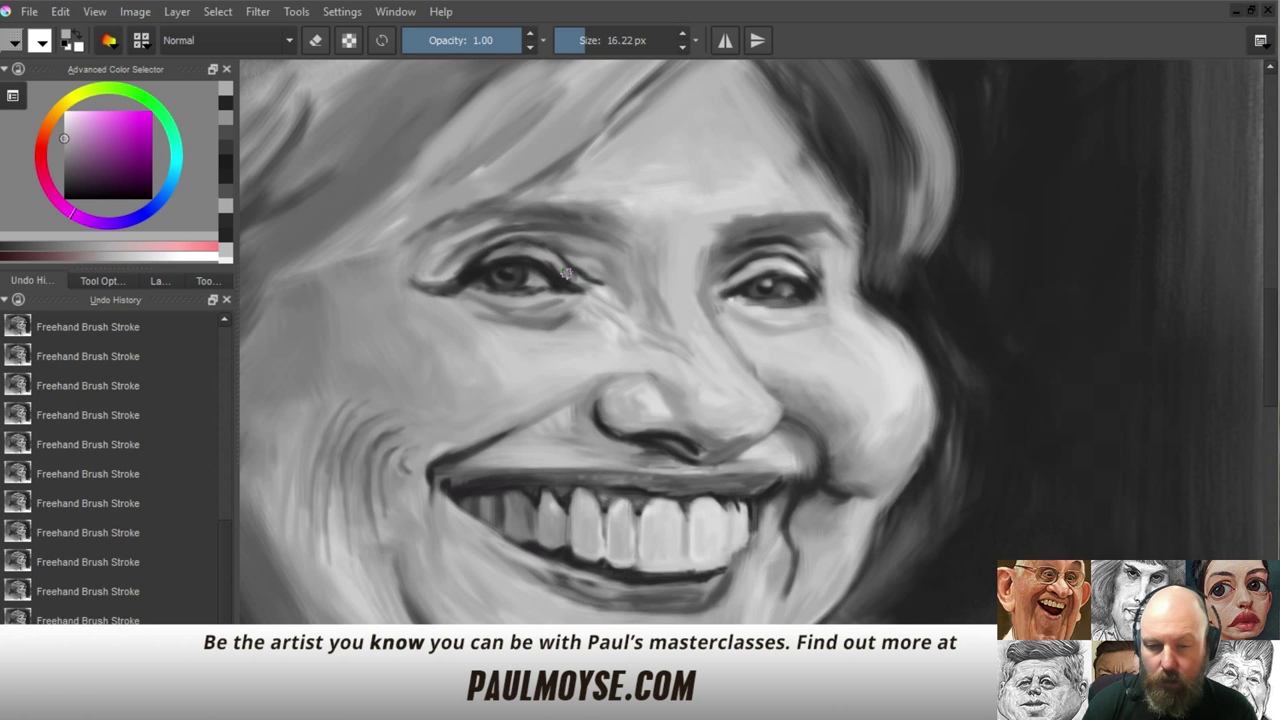
Reshape the bag beneath the near eye with fine strokes of sampled greys
{"action": "left_click_drag", "start_coordinate": [668, 346], "coordinate": [668, 428]}
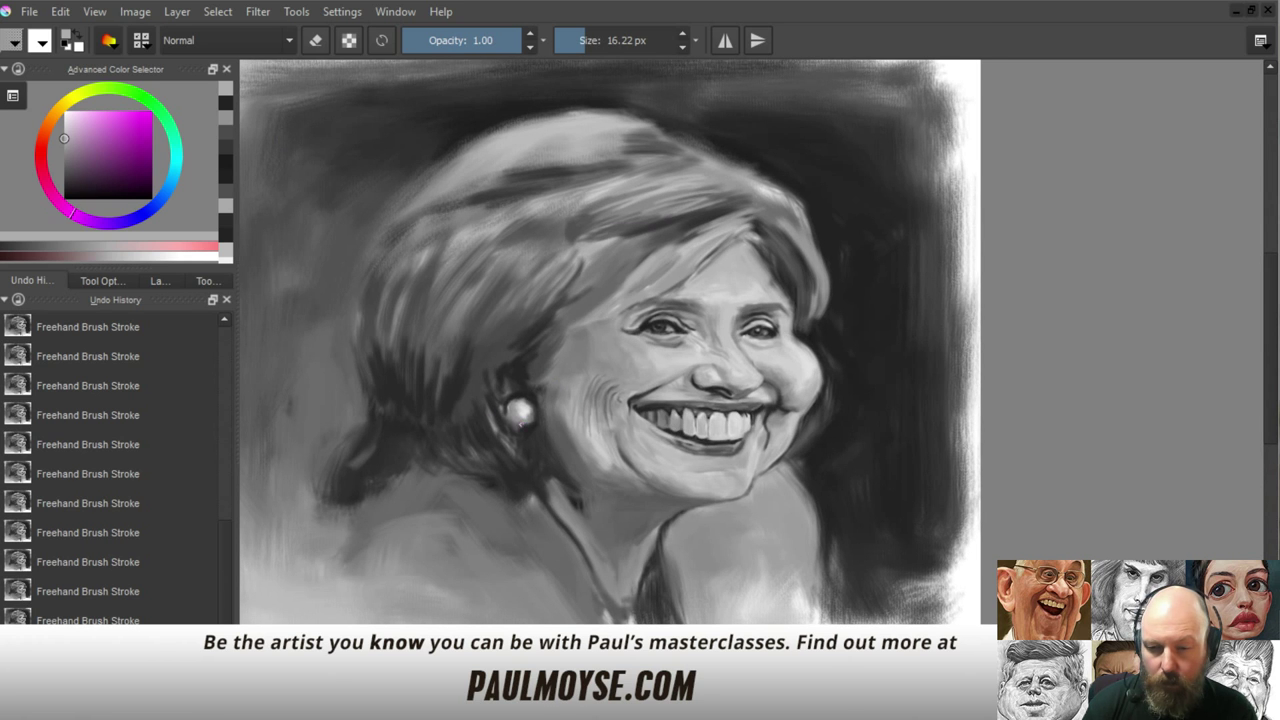
{"action": "left_click_drag", "start_coordinate": [518, 424], "coordinate": [737, 335]}
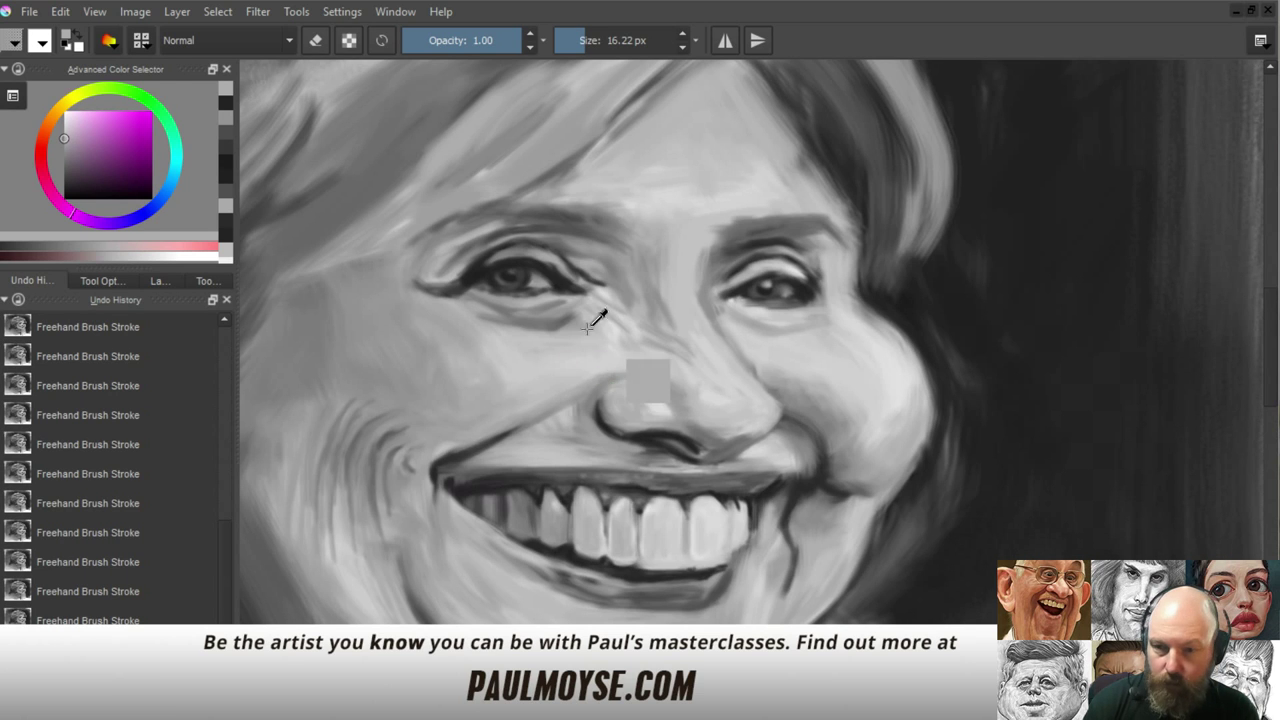
{"action": "mouse_move", "coordinate": [565, 305]}
{"action": "left_mouse_down"}
{"action": "mouse_move", "coordinate": [565, 348]}
{"action": "mouse_move", "coordinate": [572, 328]}
{"action": "mouse_move", "coordinate": [546, 302]}
{"action": "mouse_move", "coordinate": [573, 307]}
{"action": "mouse_move", "coordinate": [536, 326]}
{"action": "mouse_move", "coordinate": [459, 292]}
{"action": "mouse_move", "coordinate": [535, 318]}
{"action": "mouse_move", "coordinate": [459, 308]}
{"action": "mouse_move", "coordinate": [510, 320]}
{"action": "mouse_move", "coordinate": [466, 294]}
{"action": "mouse_move", "coordinate": [507, 316]}
{"action": "left_mouse_up"}
{"action": "left_click", "coordinate": [535, 320], "text": "ctrl"}
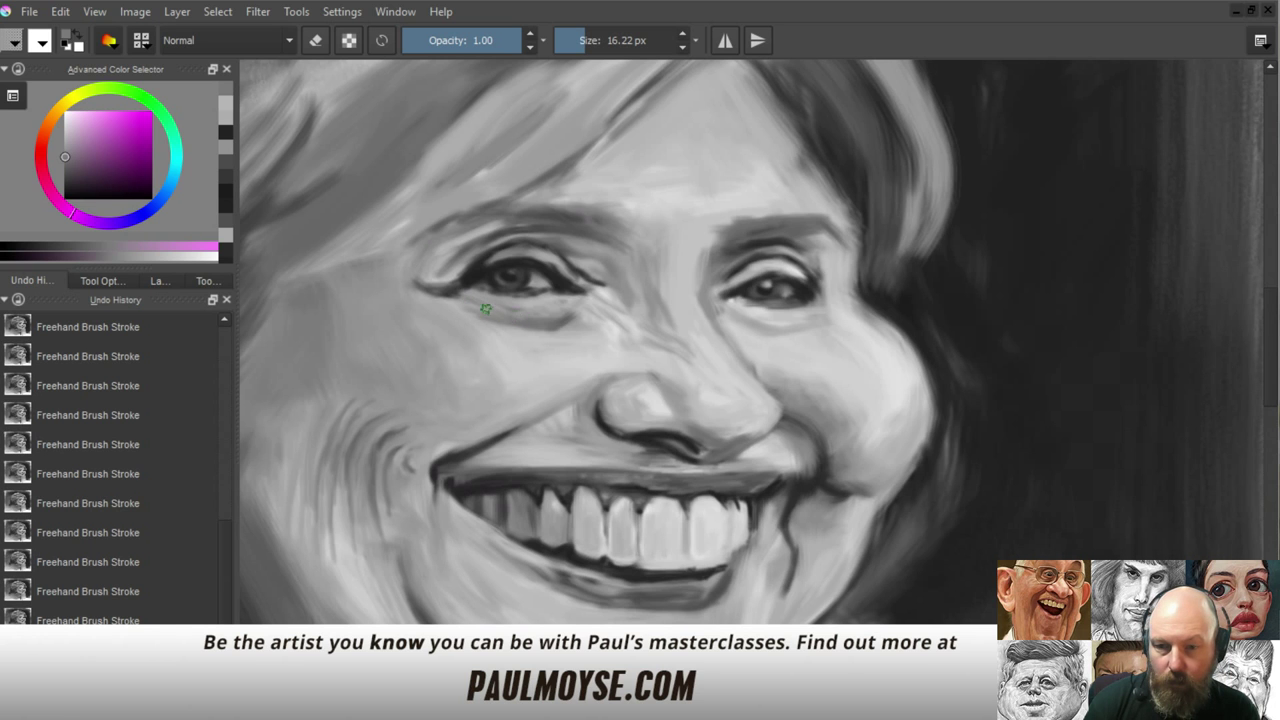
Paint thin mid-grey crow's-feet lines from the near eye's outer corner toward the temple
{"action": "key", "text": "minus"}
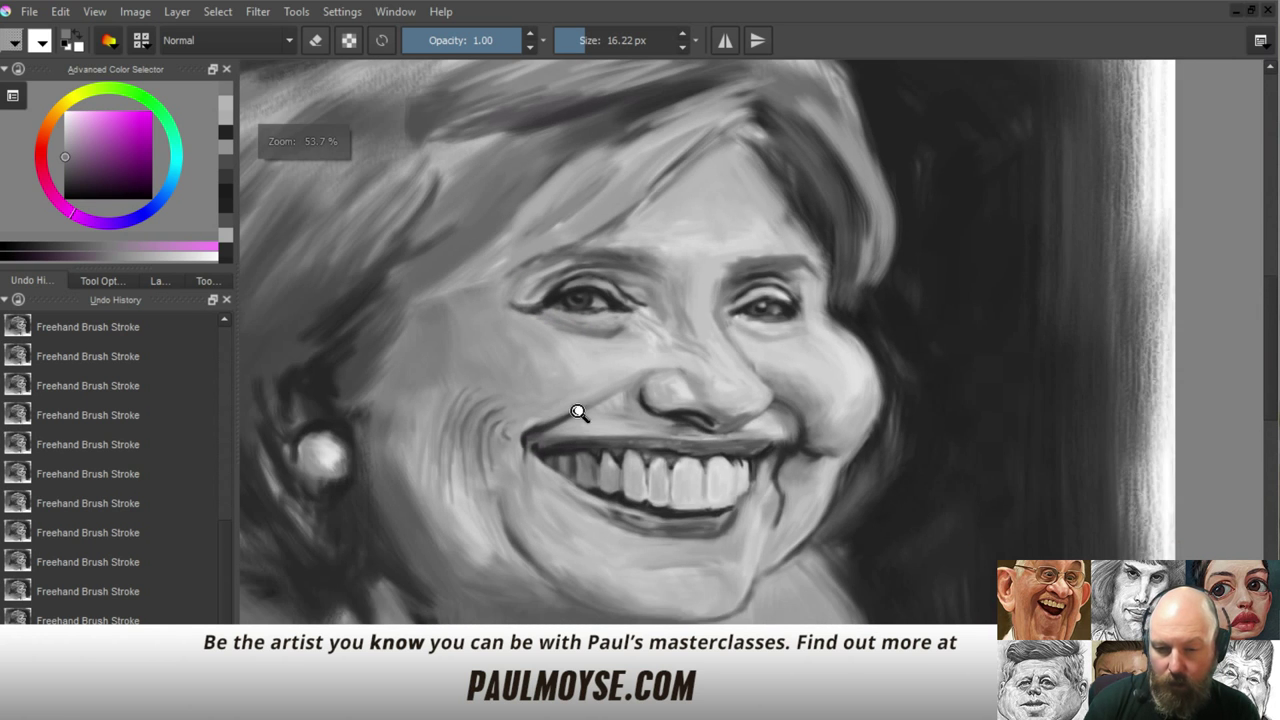
{"action": "left_click", "coordinate": [662, 338], "text": "ctrl"}
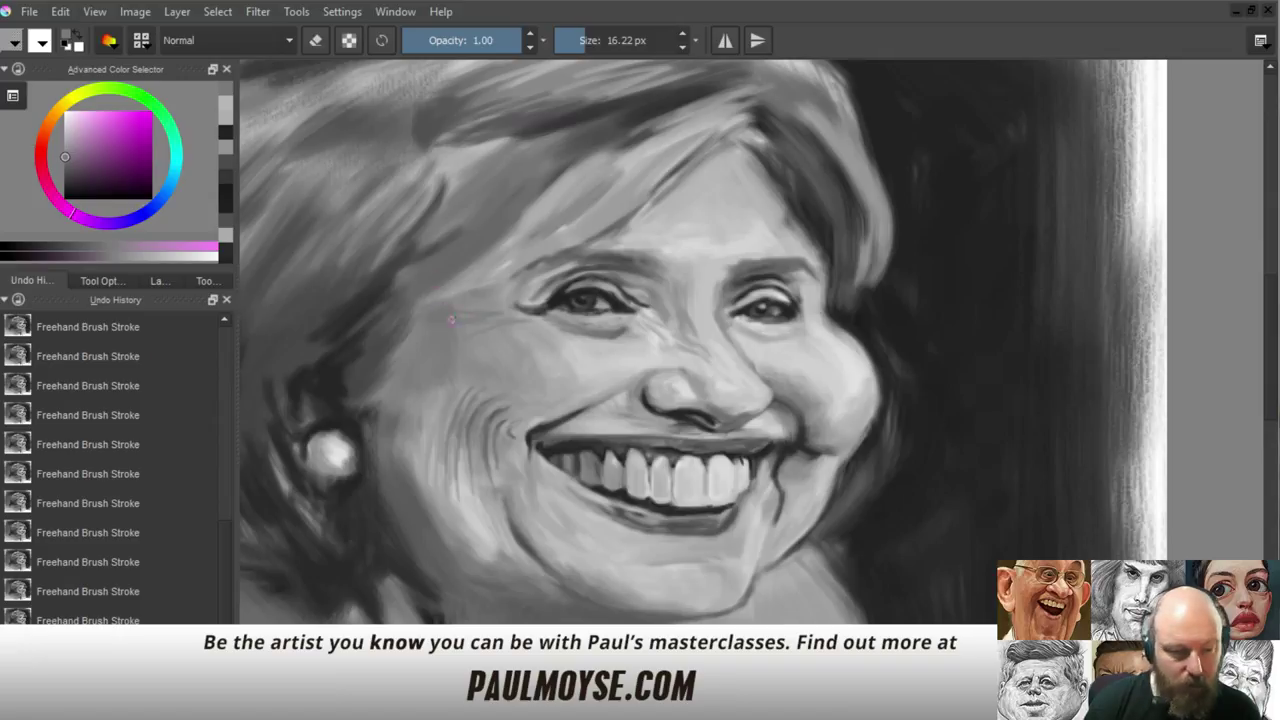
{"action": "left_click", "coordinate": [584, 360], "text": "ctrl"}
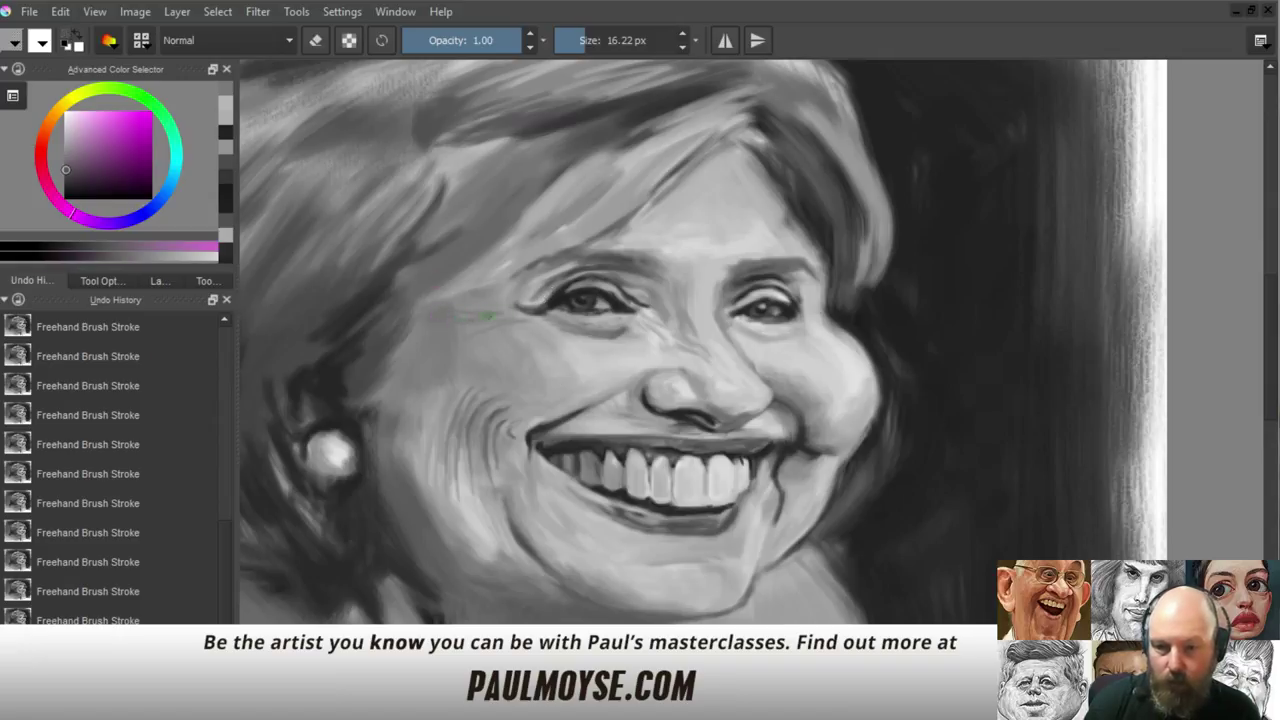
{"action": "left_click_drag", "start_coordinate": [442, 313], "coordinate": [491, 316]}
{"action": "left_click", "coordinate": [465, 312], "text": "ctrl"}
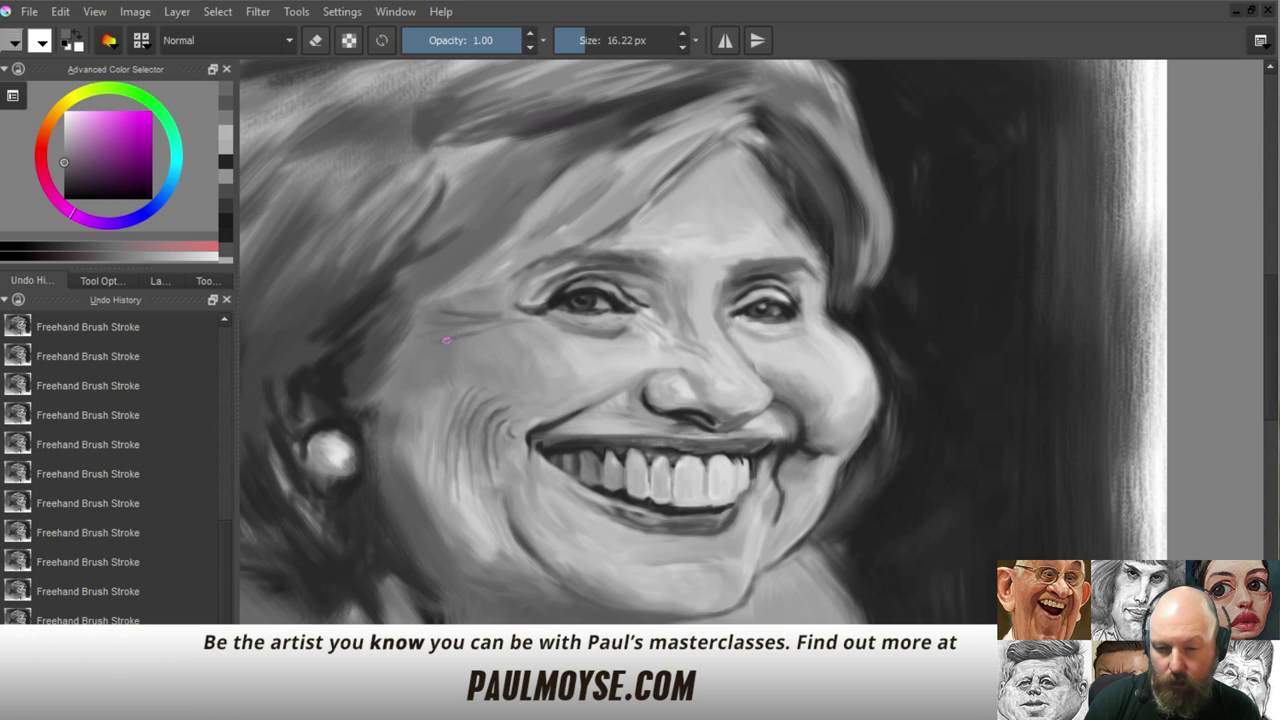
Define the crow's feet beside the near eye by layering sampled light and mid greys between the creases
{"action": "left_click_drag", "start_coordinate": [599, 373], "coordinate": [588, 453]}
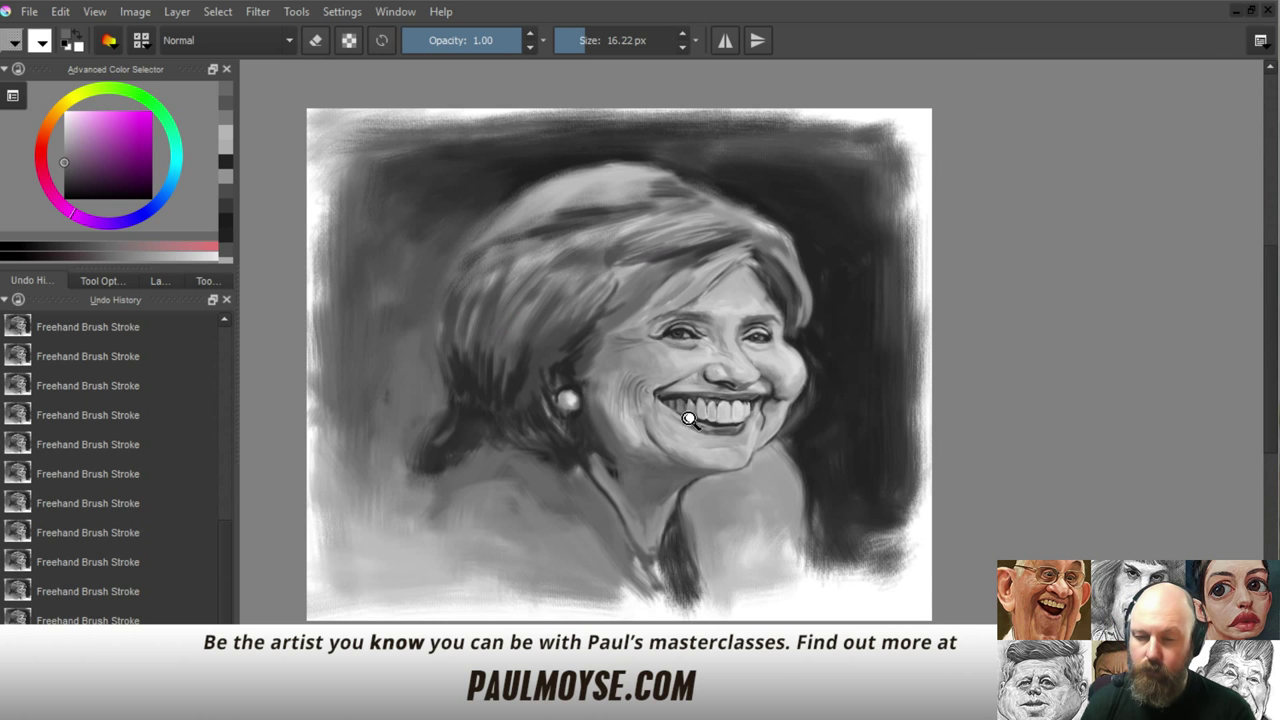
{"action": "scroll", "coordinate": [720, 351], "scroll_direction": "up", "scroll_amount": 3}
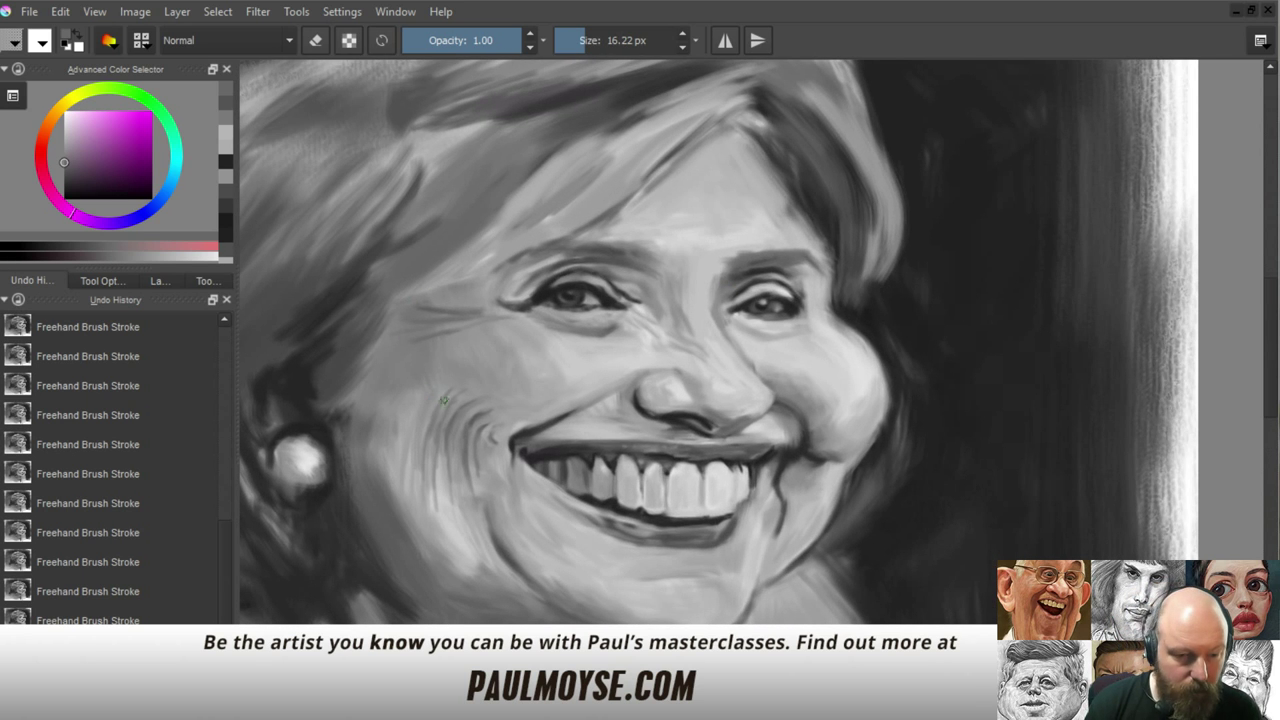
{"action": "left_click", "coordinate": [452, 314], "text": "ctrl"}
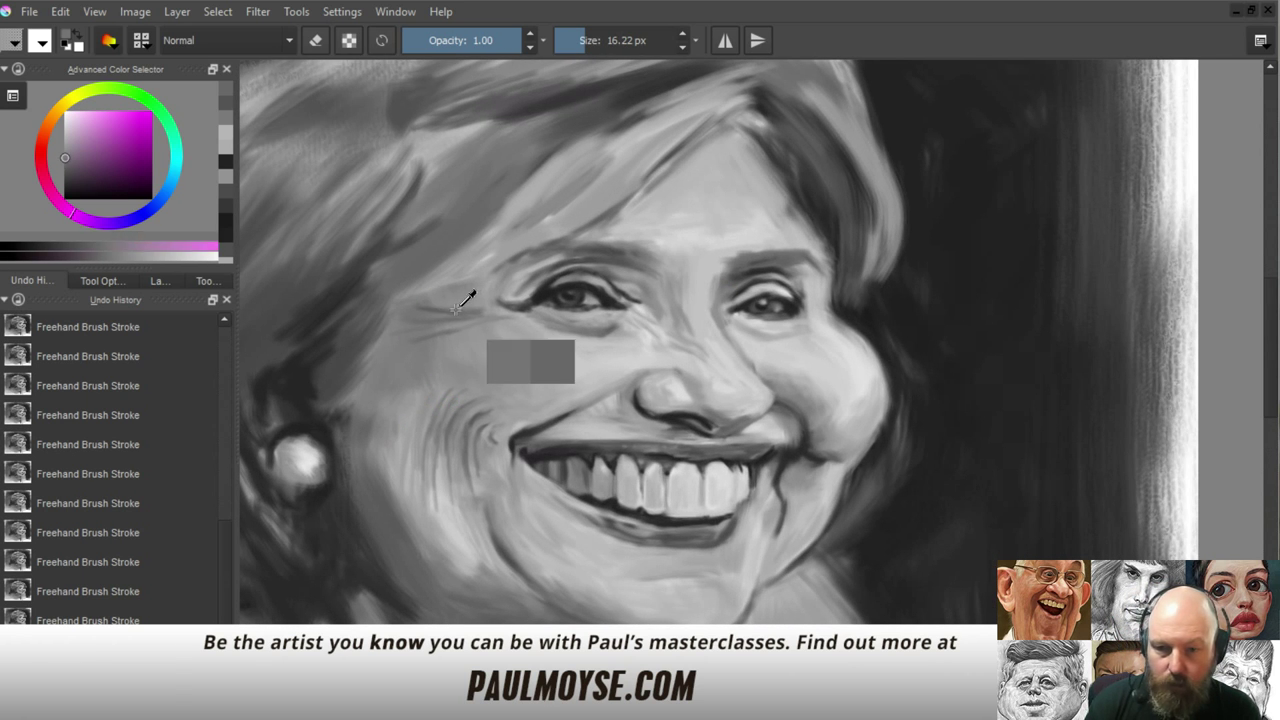
{"action": "left_click_drag", "start_coordinate": [461, 322], "coordinate": [442, 341]}
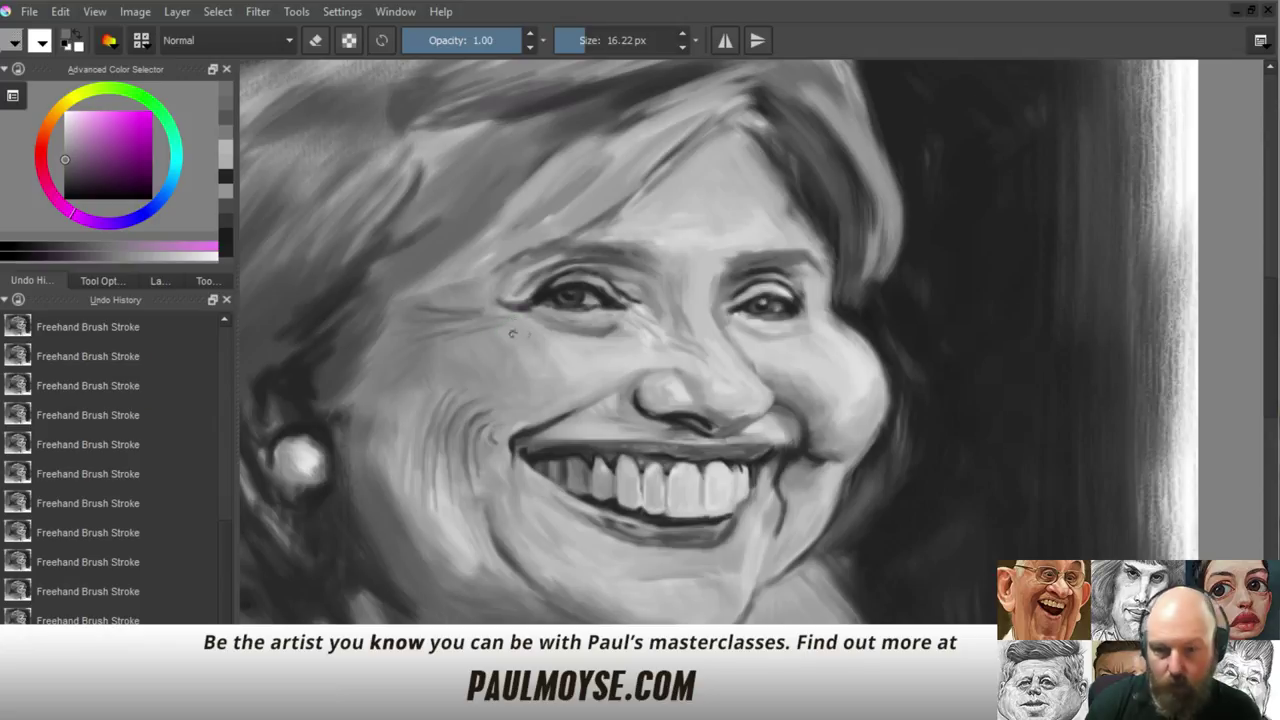
{"action": "left_click", "coordinate": [585, 350], "text": "ctrl"}
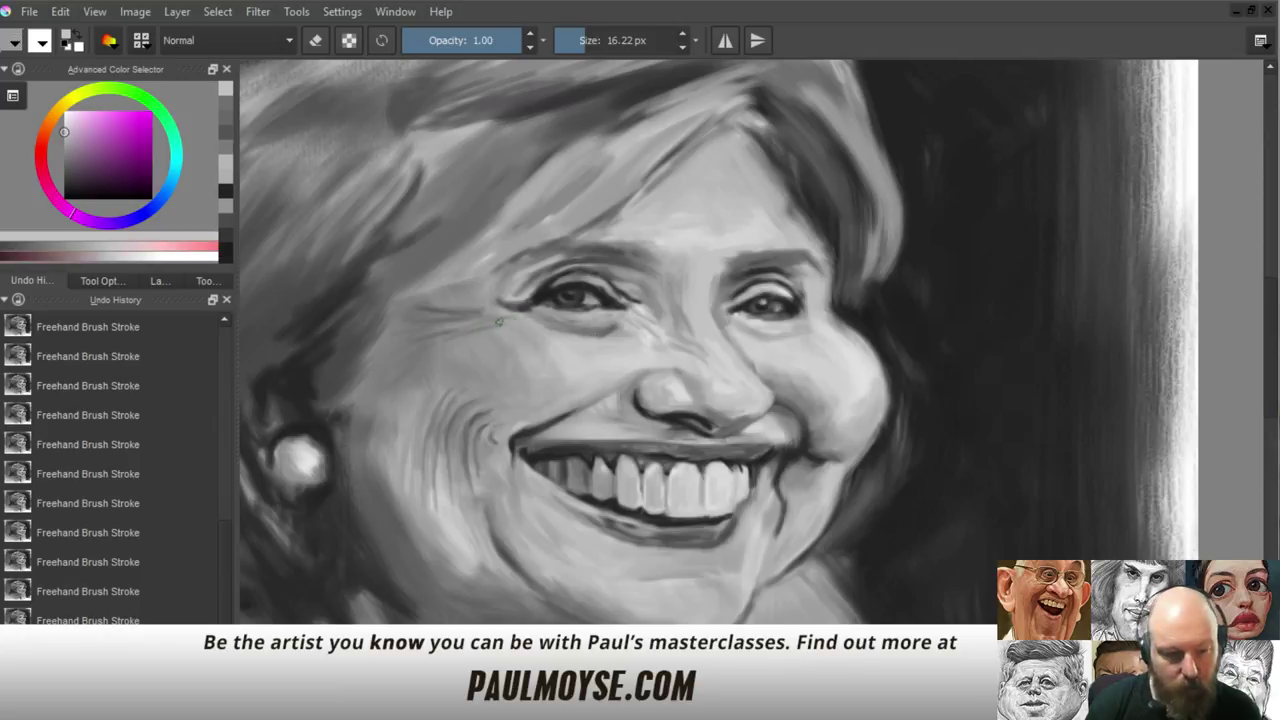
{"action": "left_click_drag", "start_coordinate": [468, 321], "coordinate": [490, 314]}
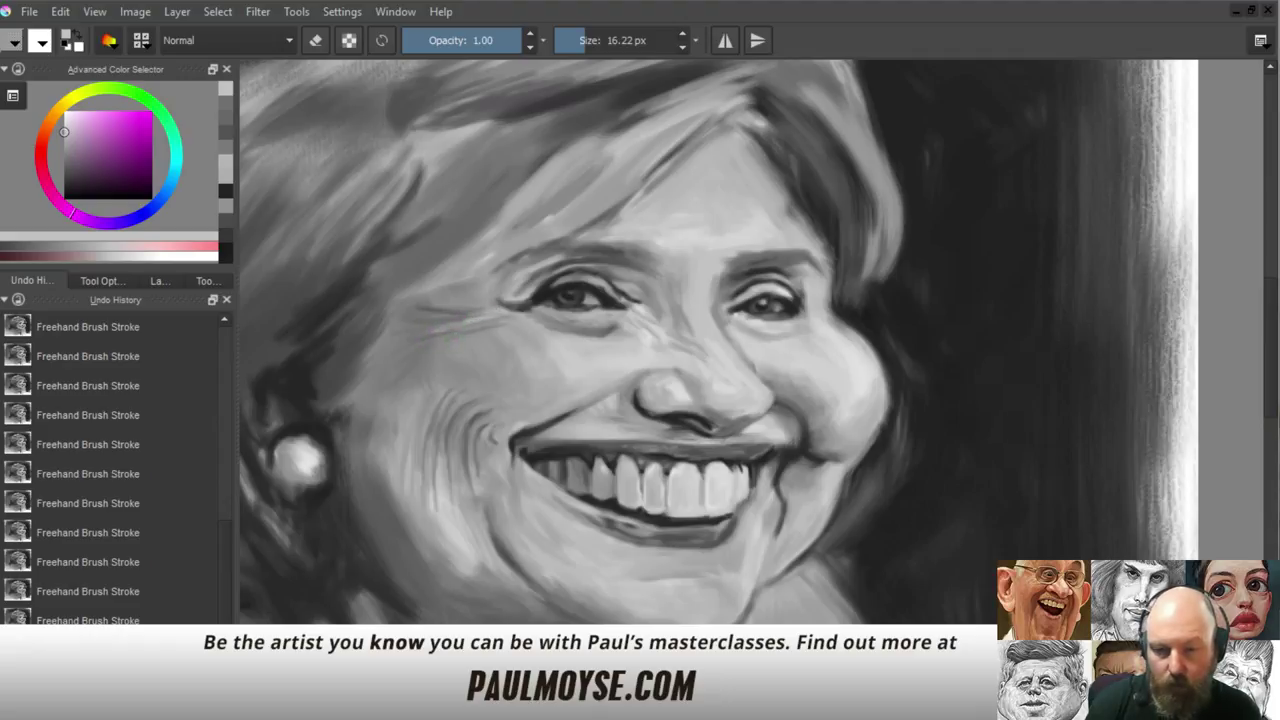
{"action": "left_click", "coordinate": [462, 324], "text": "ctrl"}
{"action": "left_click", "coordinate": [478, 317], "text": "ctrl"}
{"action": "left_click_drag", "start_coordinate": [447, 327], "coordinate": [488, 317]}
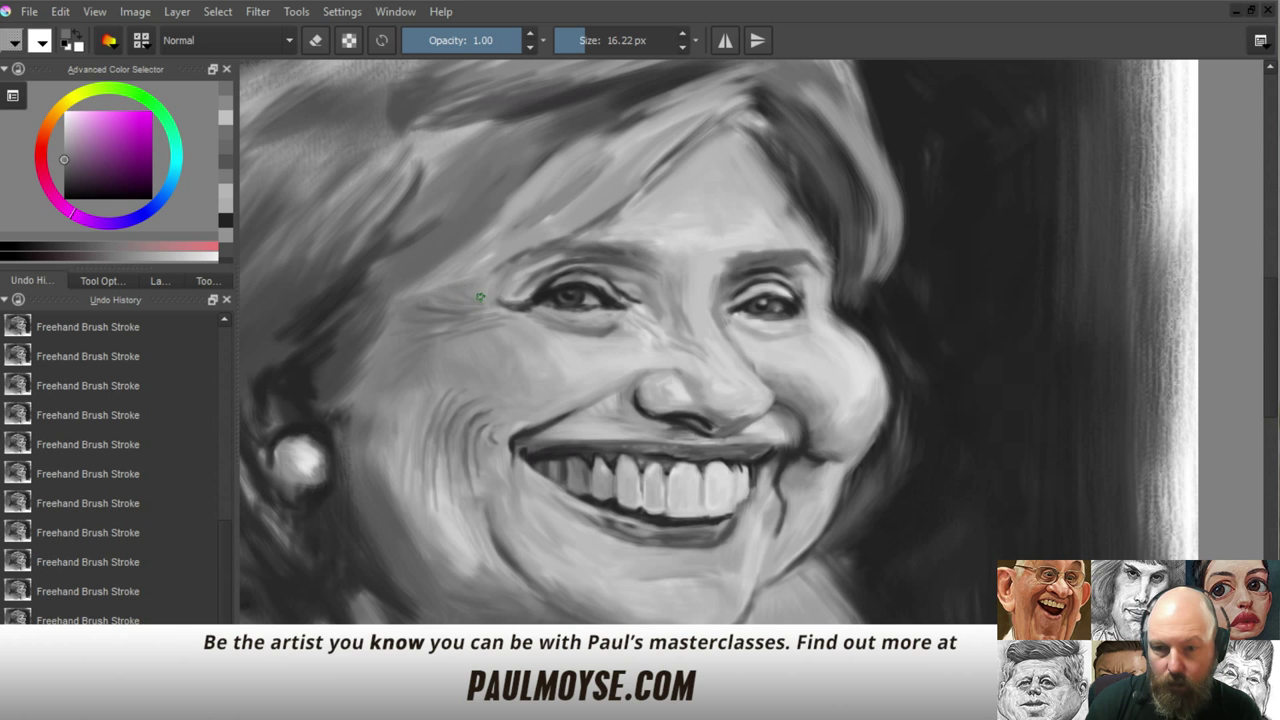
Paint fine dark hair strands above the near temple with a sampled dark grey
{"action": "mouse_move", "coordinate": [567, 373]}
{"action": "left_mouse_down"}
{"action": "mouse_move", "coordinate": [534, 416]}
{"action": "mouse_move", "coordinate": [535, 468]}
{"action": "mouse_move", "coordinate": [543, 449]}
{"action": "left_mouse_up"}
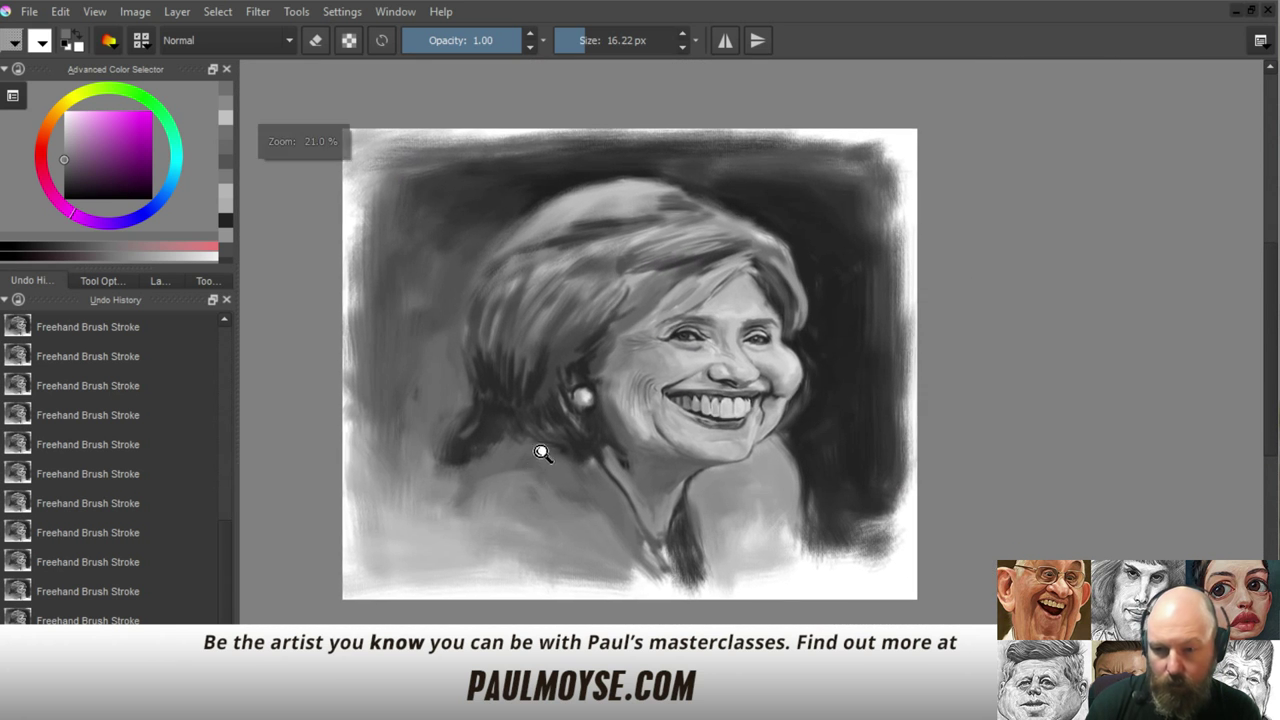
{"action": "left_click_drag", "start_coordinate": [626, 441], "coordinate": [645, 377]}
{"action": "left_click", "coordinate": [453, 292], "text": "ctrl"}
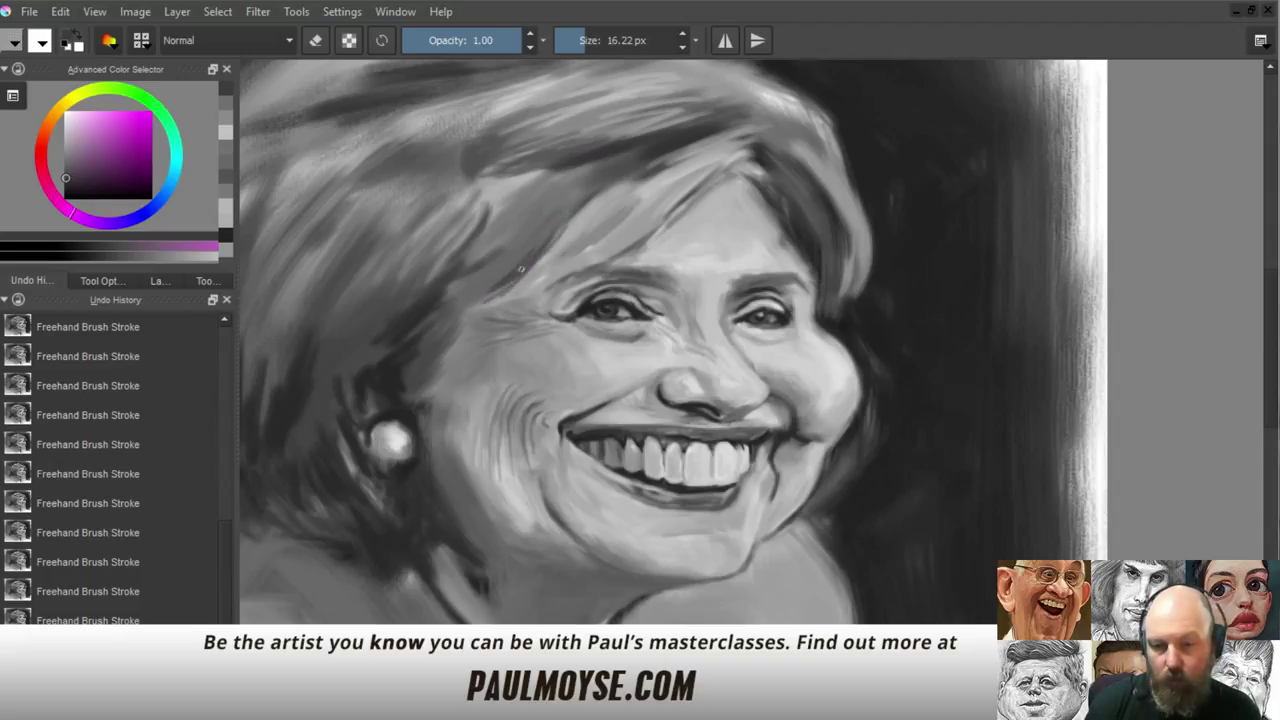
{"action": "left_click_drag", "start_coordinate": [533, 243], "coordinate": [556, 203]}
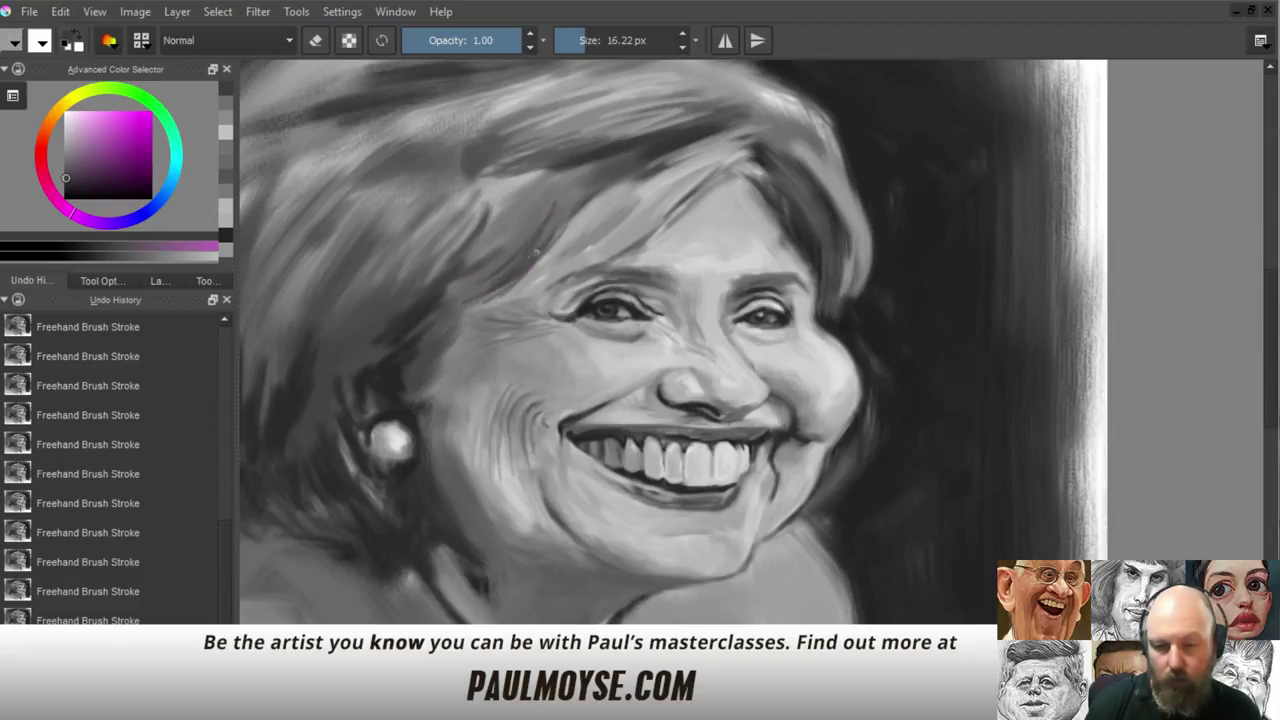
{"action": "left_click_drag", "start_coordinate": [535, 247], "coordinate": [575, 219]}
{"action": "mouse_move", "coordinate": [536, 262]}
{"action": "left_mouse_down"}
{"action": "mouse_move", "coordinate": [578, 216]}
{"action": "mouse_move", "coordinate": [549, 255]}
{"action": "left_mouse_up"}
Add light strands through the hair sweeping down to the near temple with a sampled light grey
{"action": "left_click", "coordinate": [579, 231], "text": "ctrl"}
{"action": "mouse_move", "coordinate": [574, 210]}
{"action": "left_mouse_down"}
{"action": "mouse_move", "coordinate": [527, 270]}
{"action": "mouse_move", "coordinate": [532, 249]}
{"action": "left_mouse_up"}
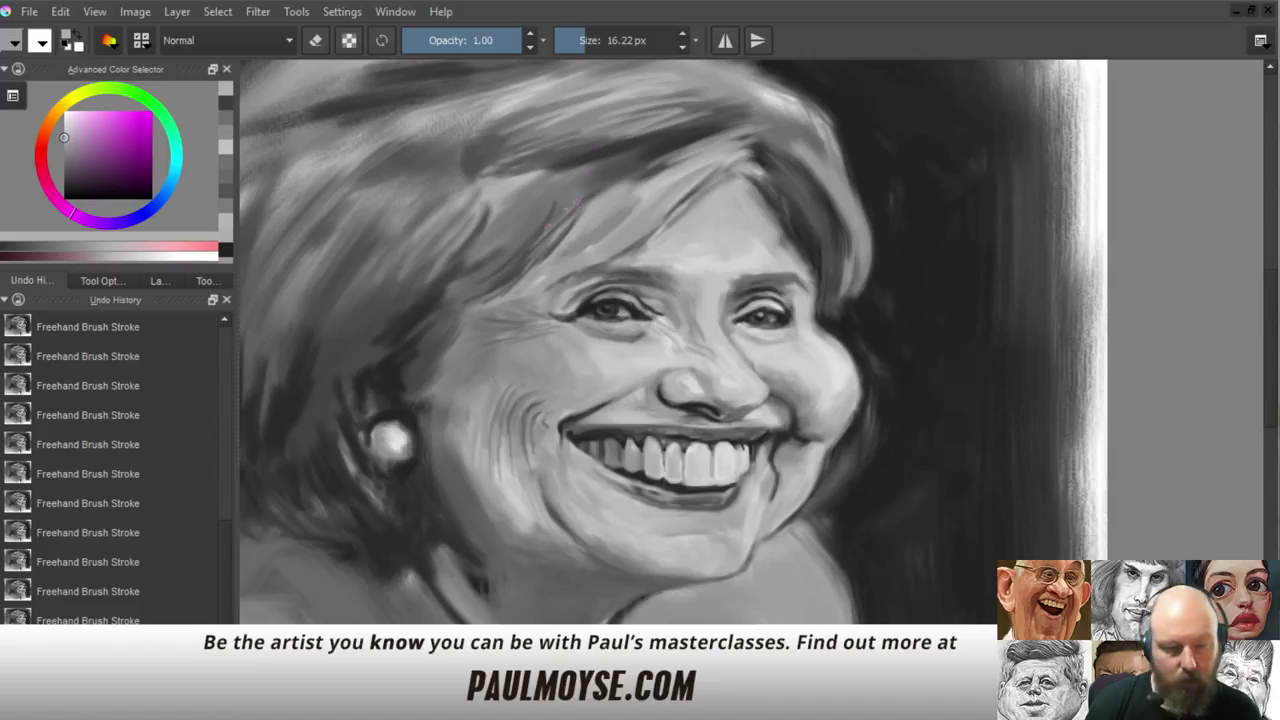
{"action": "left_click_drag", "start_coordinate": [576, 200], "coordinate": [486, 274]}
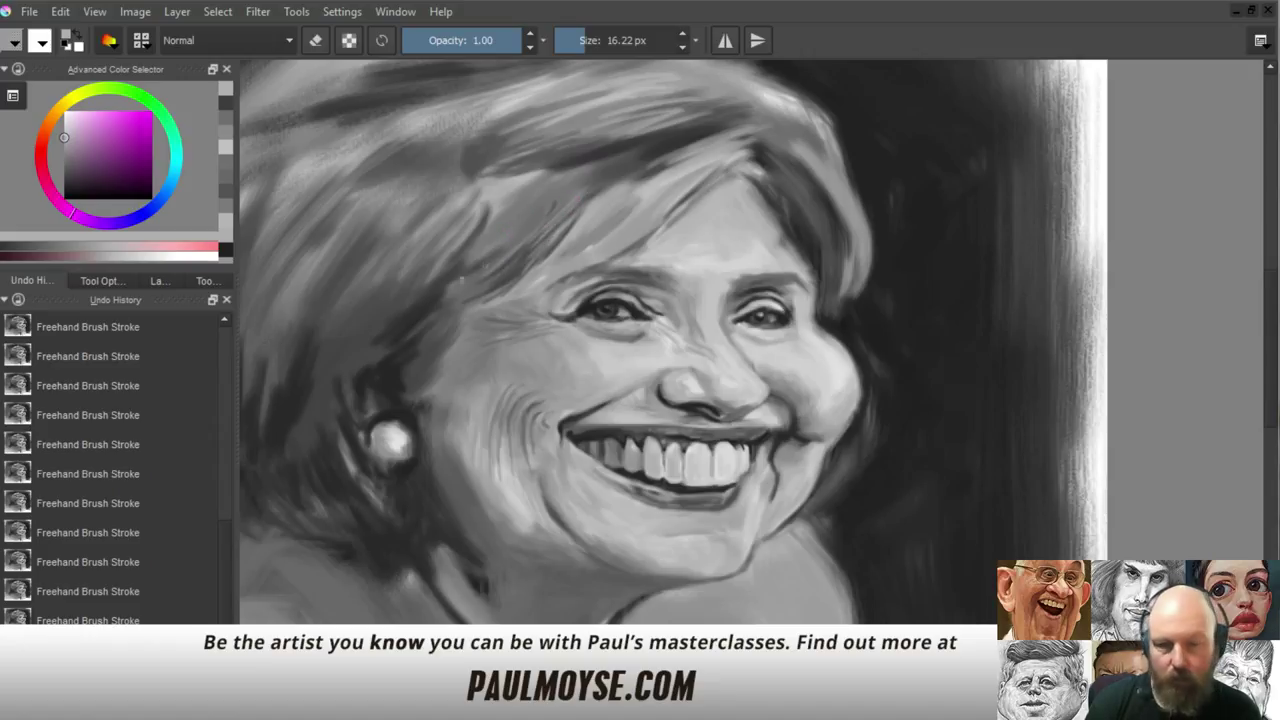
{"action": "left_click_drag", "start_coordinate": [530, 226], "coordinate": [427, 303]}
{"action": "left_click_drag", "start_coordinate": [501, 245], "coordinate": [462, 273]}
{"action": "left_click_drag", "start_coordinate": [538, 206], "coordinate": [476, 248]}
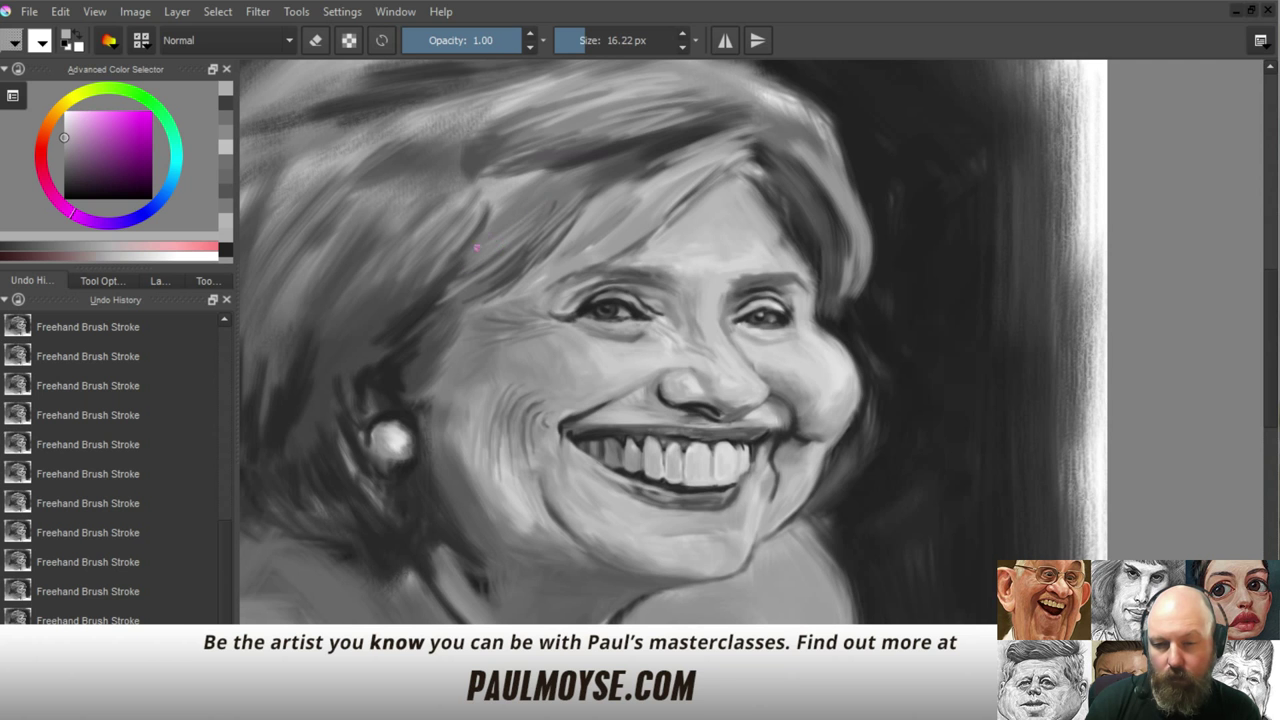
{"action": "mouse_move", "coordinate": [571, 191]}
{"action": "left_mouse_down"}
{"action": "mouse_move", "coordinate": [540, 224]}
{"action": "mouse_move", "coordinate": [492, 242]}
{"action": "left_mouse_up"}
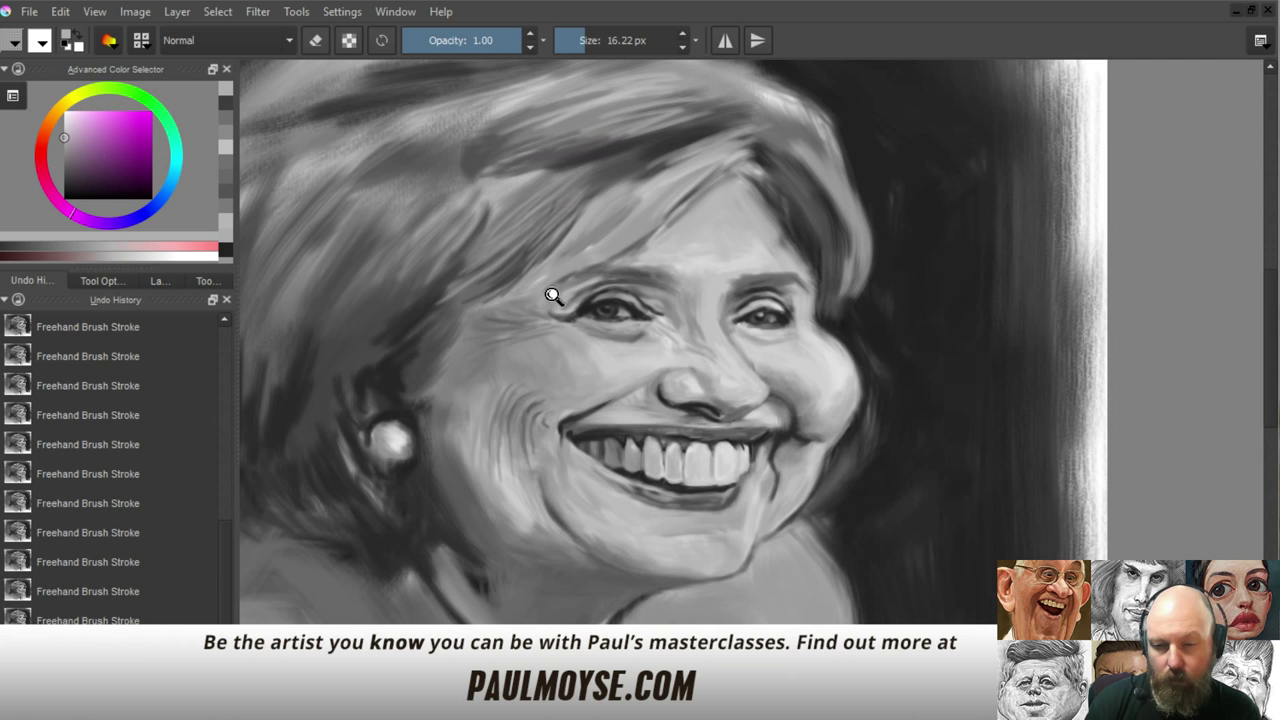
Enlarge the brush to 48.34 px and blend the highlight on the lower near cheek with sampled greys
{"action": "left_click_drag", "start_coordinate": [553, 295], "coordinate": [554, 357]}
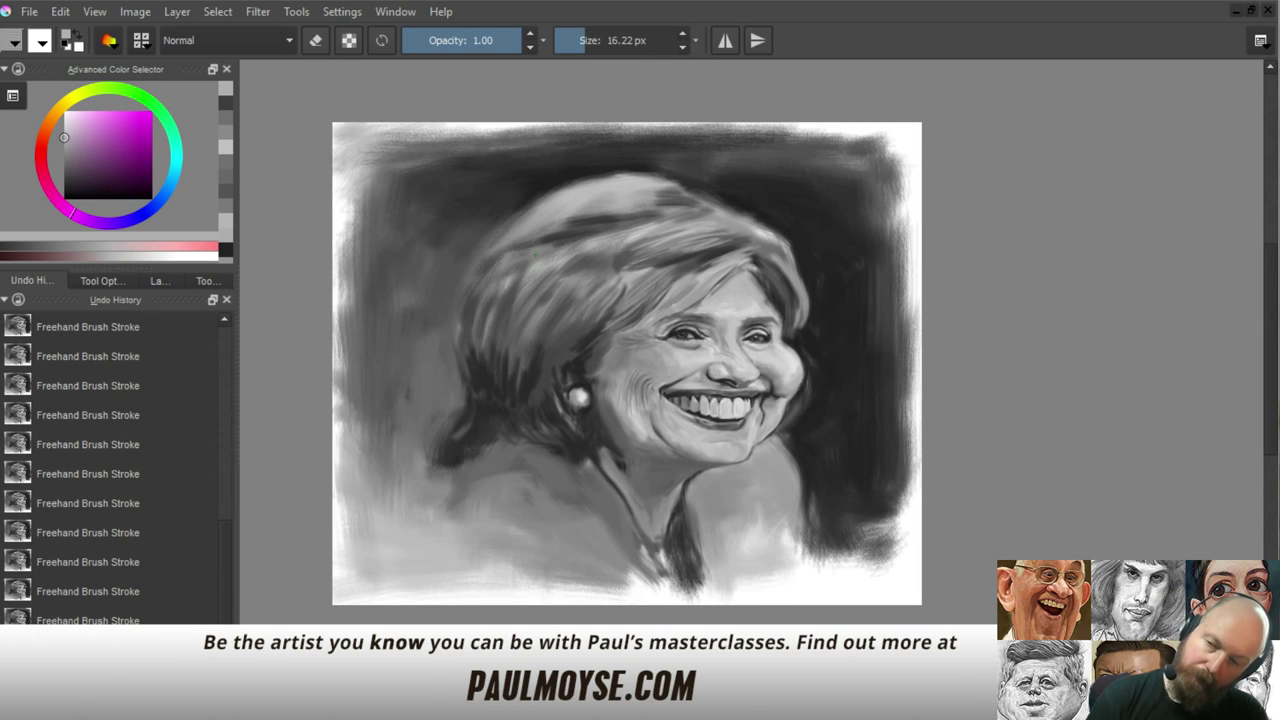
{"action": "left_click_drag", "start_coordinate": [560, 329], "coordinate": [560, 268]}
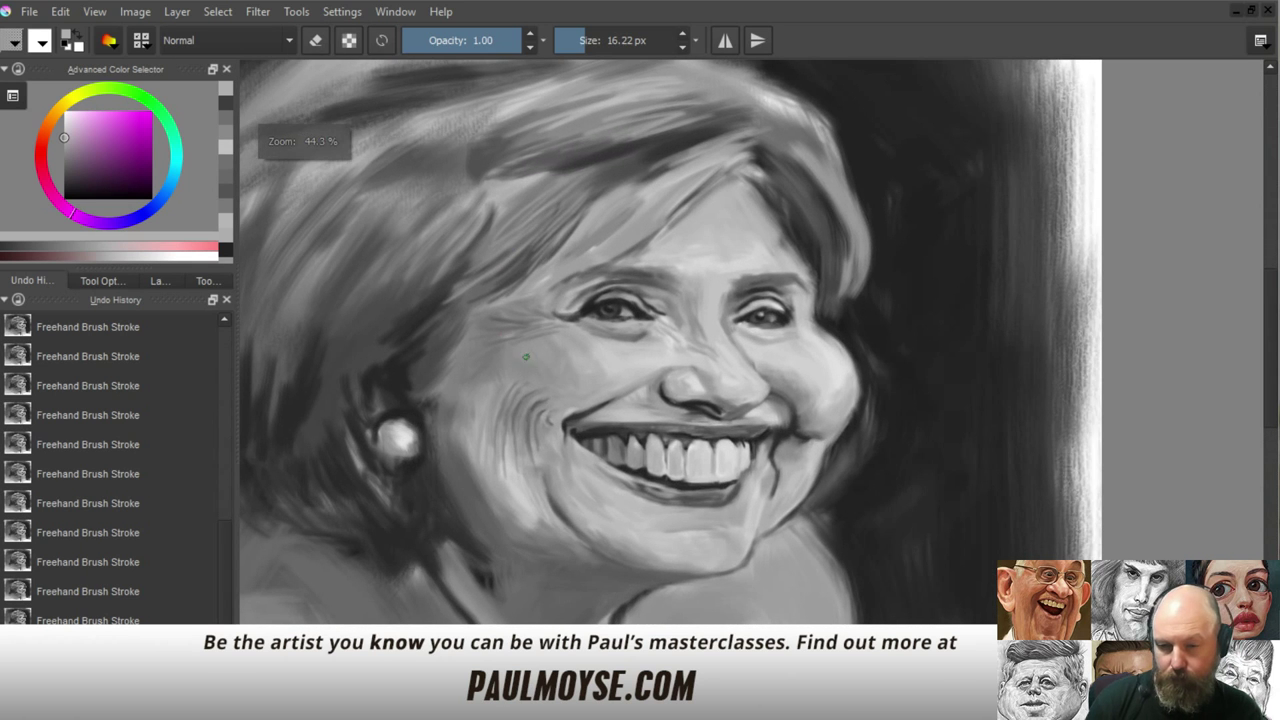
{"action": "left_click_drag", "start_coordinate": [532, 382], "coordinate": [553, 380]}
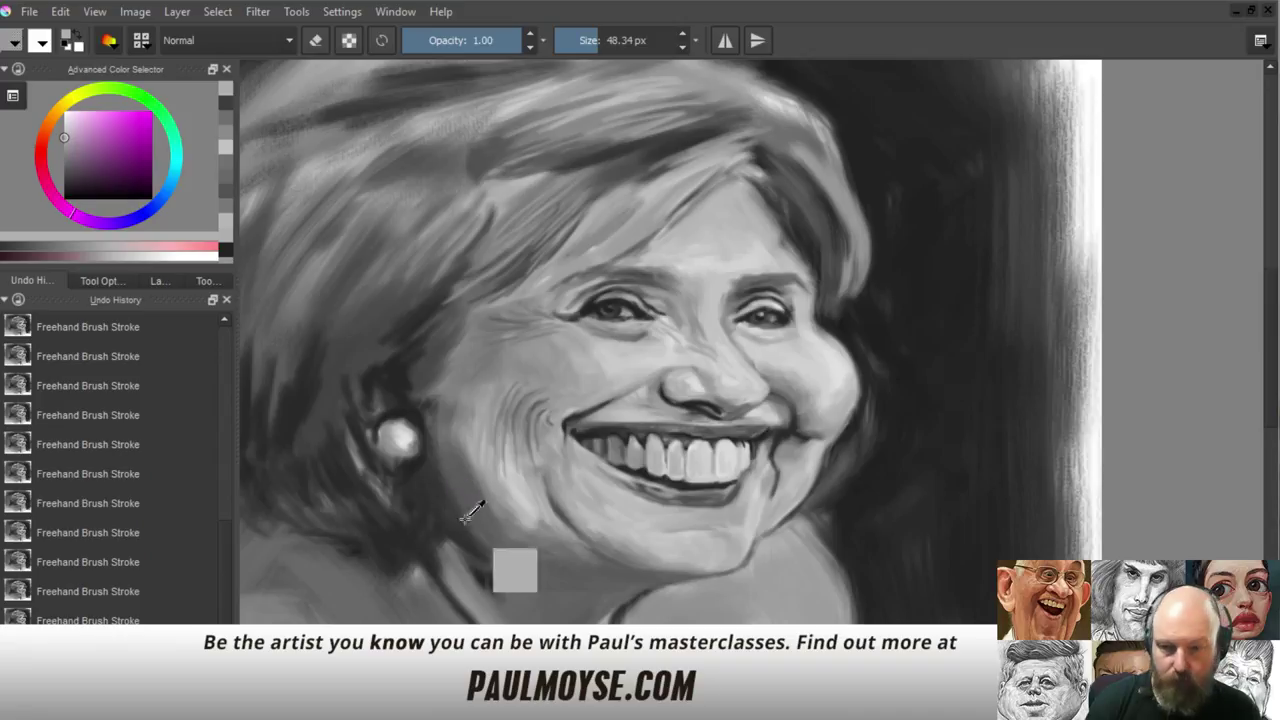
{"action": "left_click", "coordinate": [485, 475], "text": "ctrl"}
{"action": "mouse_move", "coordinate": [498, 492]}
{"action": "left_mouse_down"}
{"action": "mouse_move", "coordinate": [511, 500]}
{"action": "mouse_move", "coordinate": [514, 487]}
{"action": "left_mouse_up"}
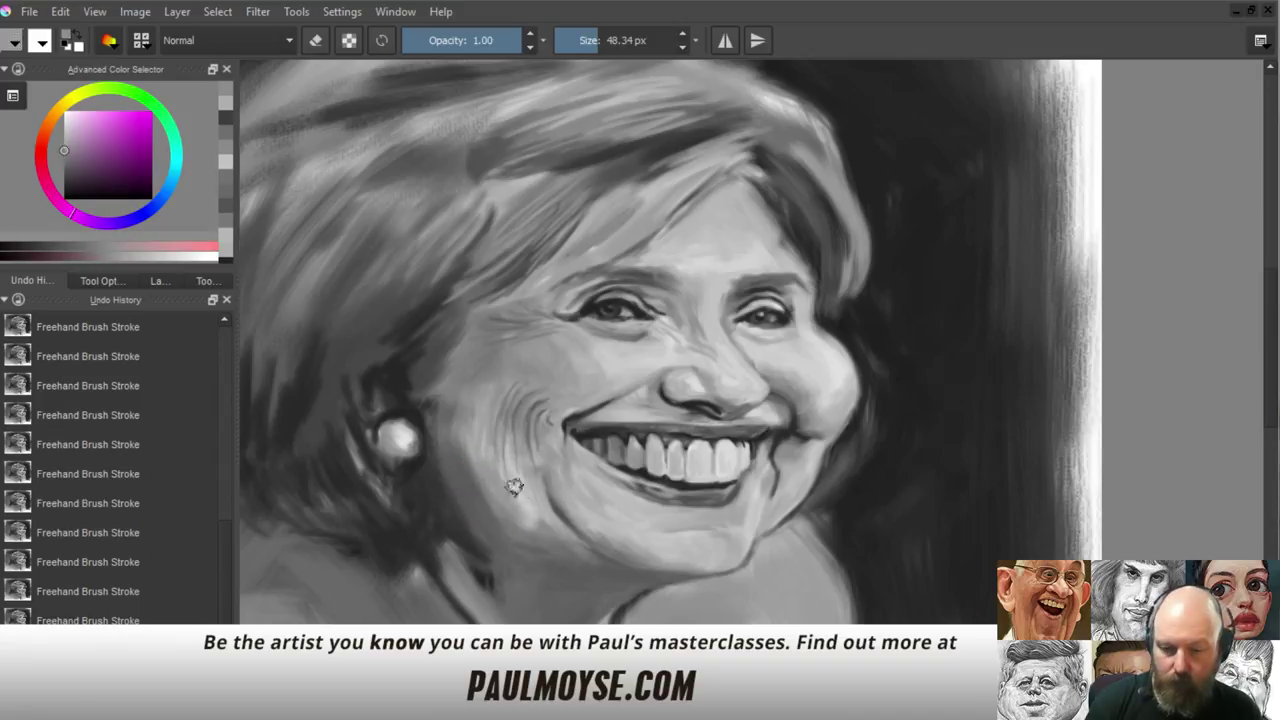
{"action": "left_click", "coordinate": [537, 513], "text": "ctrl"}
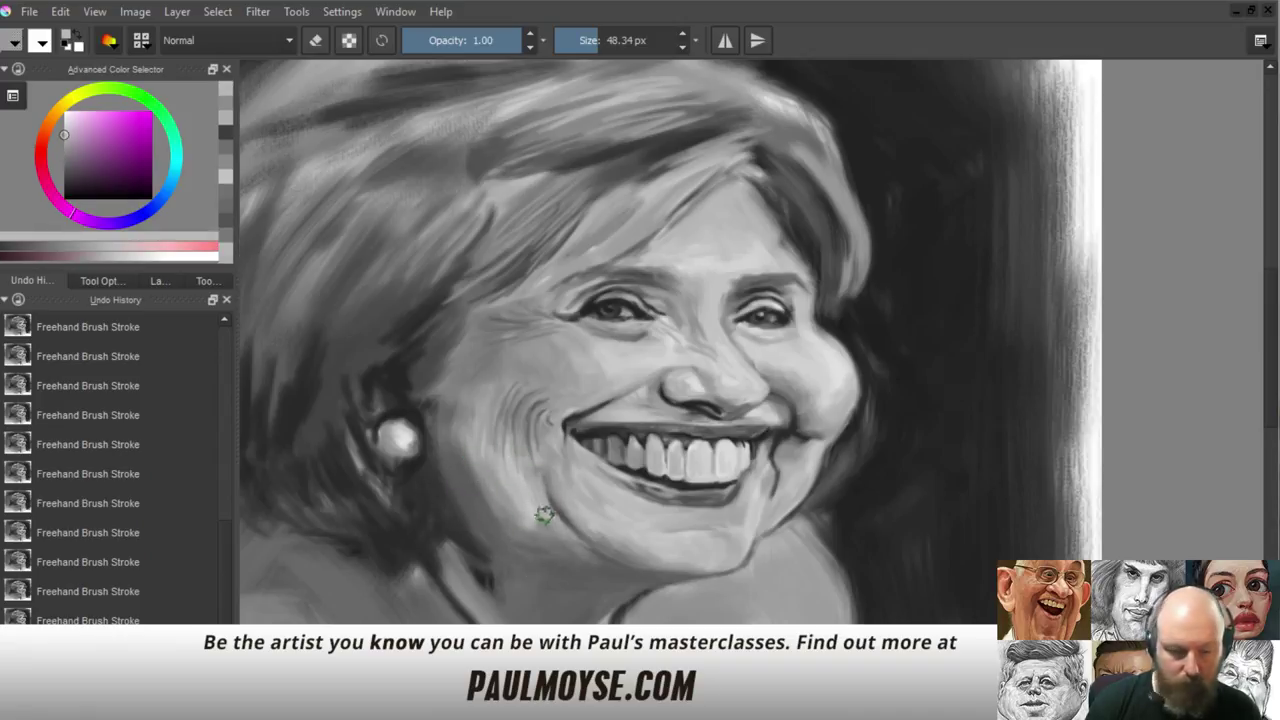
{"action": "left_click", "coordinate": [540, 528], "text": "ctrl"}
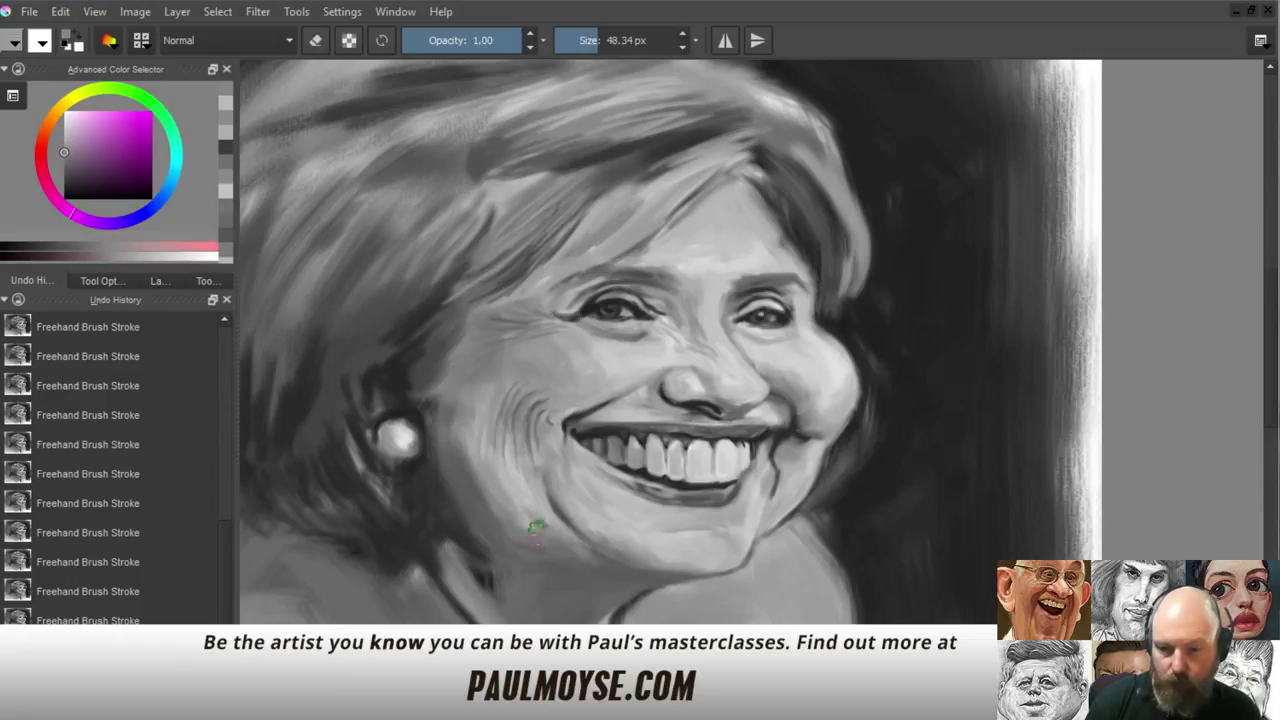
{"action": "left_click", "coordinate": [541, 526], "text": "ctrl"}
{"action": "left_click", "coordinate": [514, 488], "text": "ctrl"}
{"action": "left_click_drag", "start_coordinate": [537, 523], "coordinate": [534, 503]}
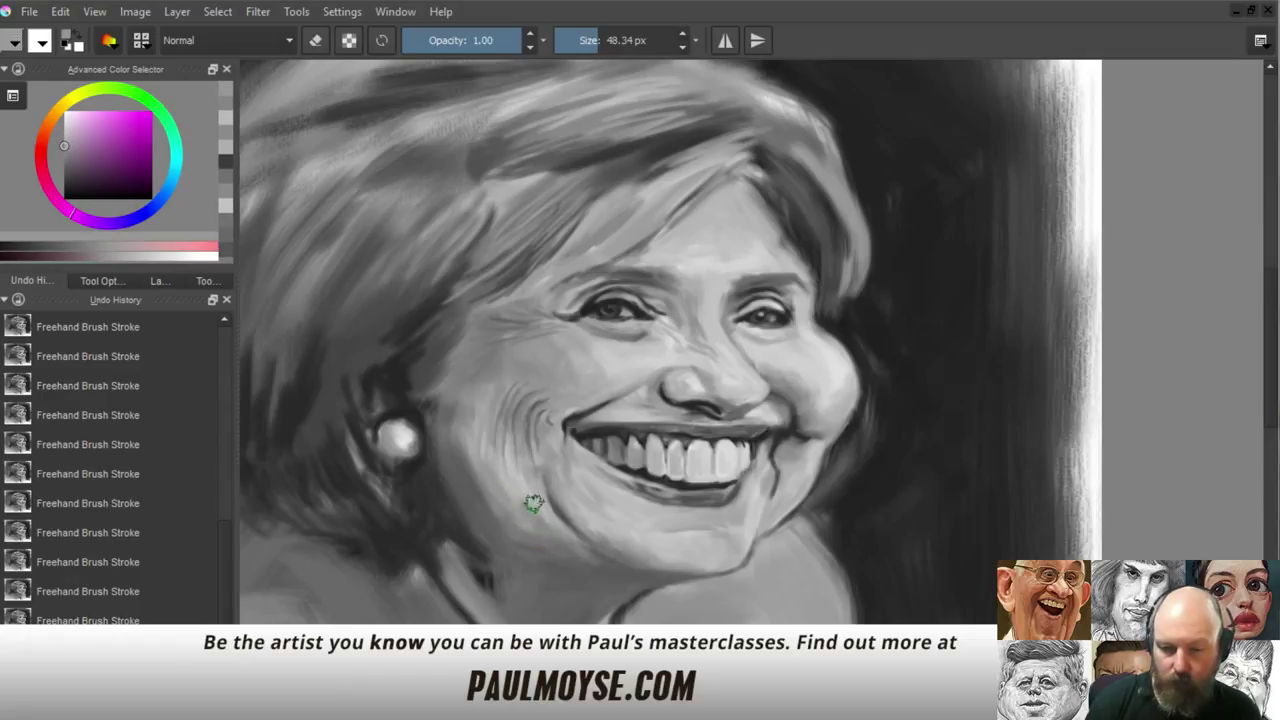
Deepen the shadow along the near jawline below the ear with sampled darker greys
{"action": "left_click", "coordinate": [531, 535], "text": "ctrl"}
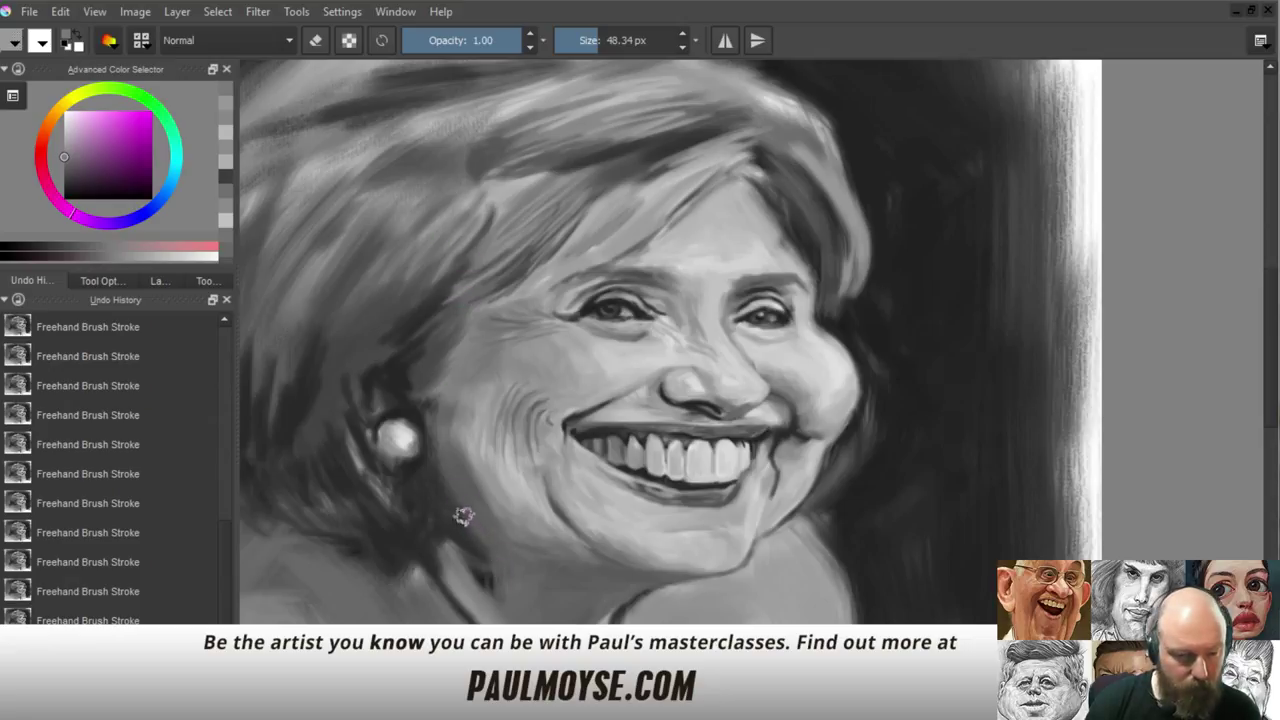
{"action": "left_click", "coordinate": [497, 545], "text": "ctrl"}
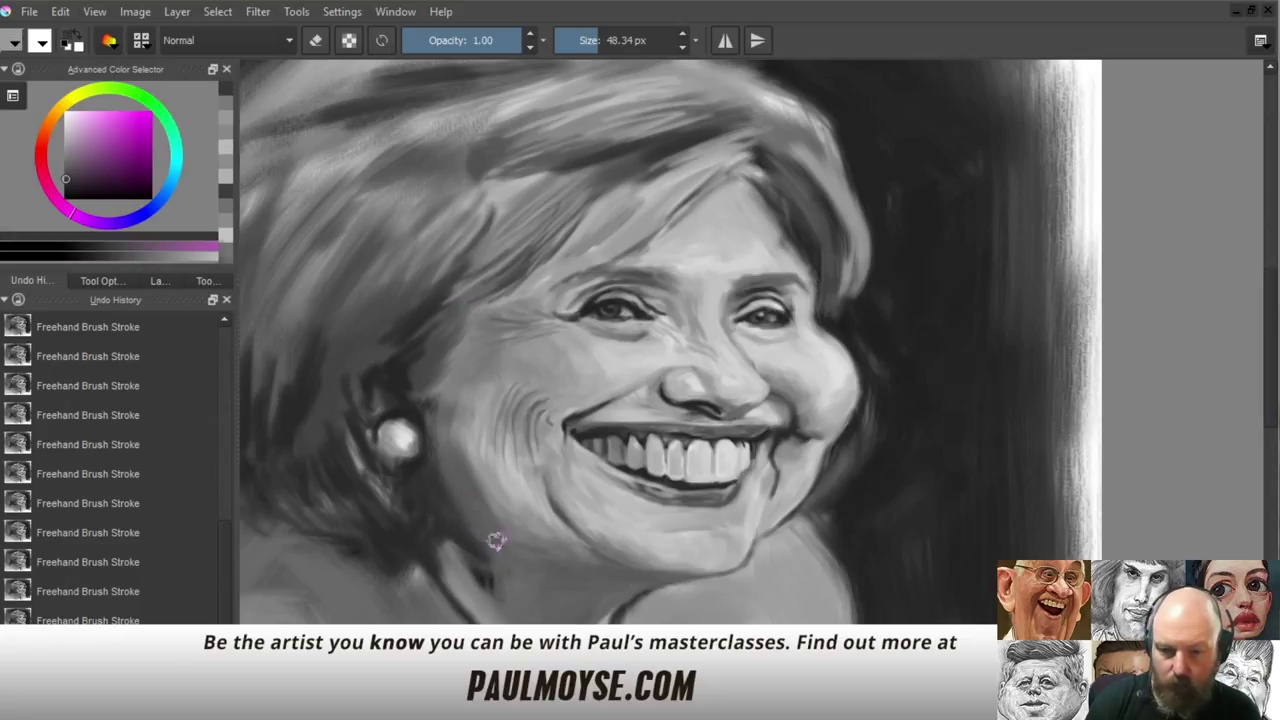
{"action": "left_click_drag", "start_coordinate": [467, 506], "coordinate": [532, 562]}
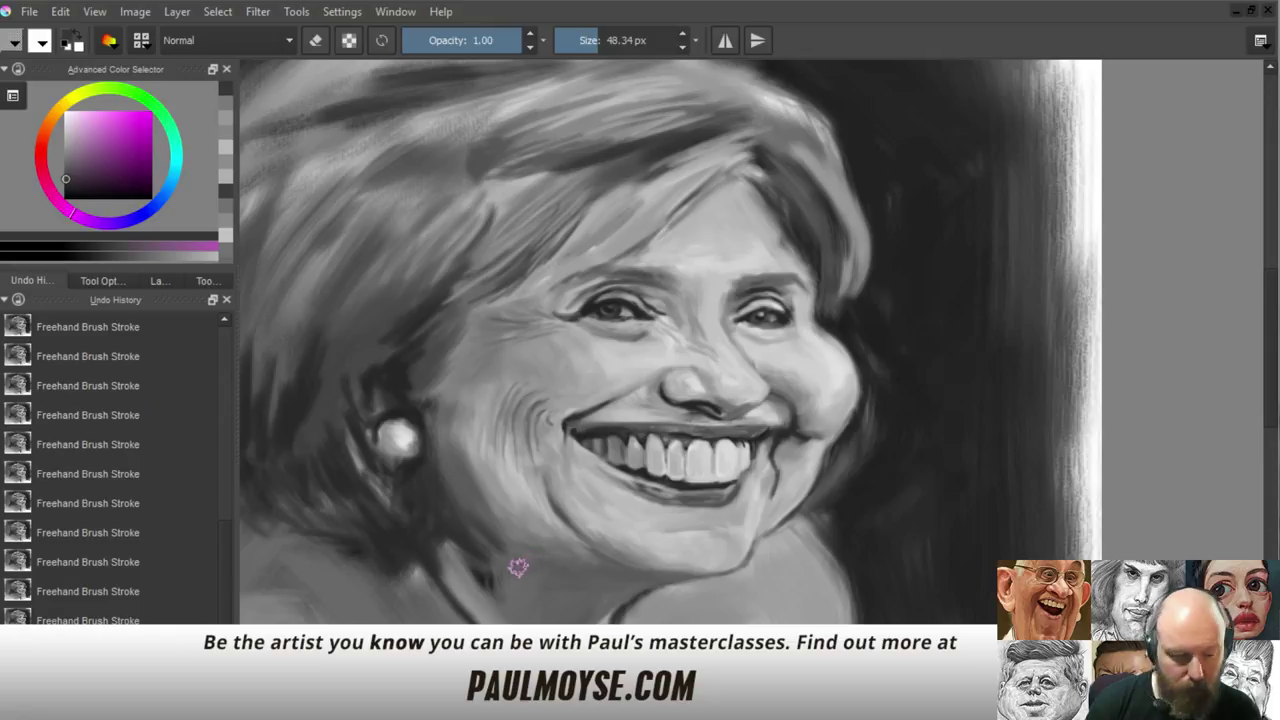
Blend the shadow beneath the near side of the jaw into the neck with sampled dark greys
{"action": "left_click", "coordinate": [515, 560], "text": "ctrl"}
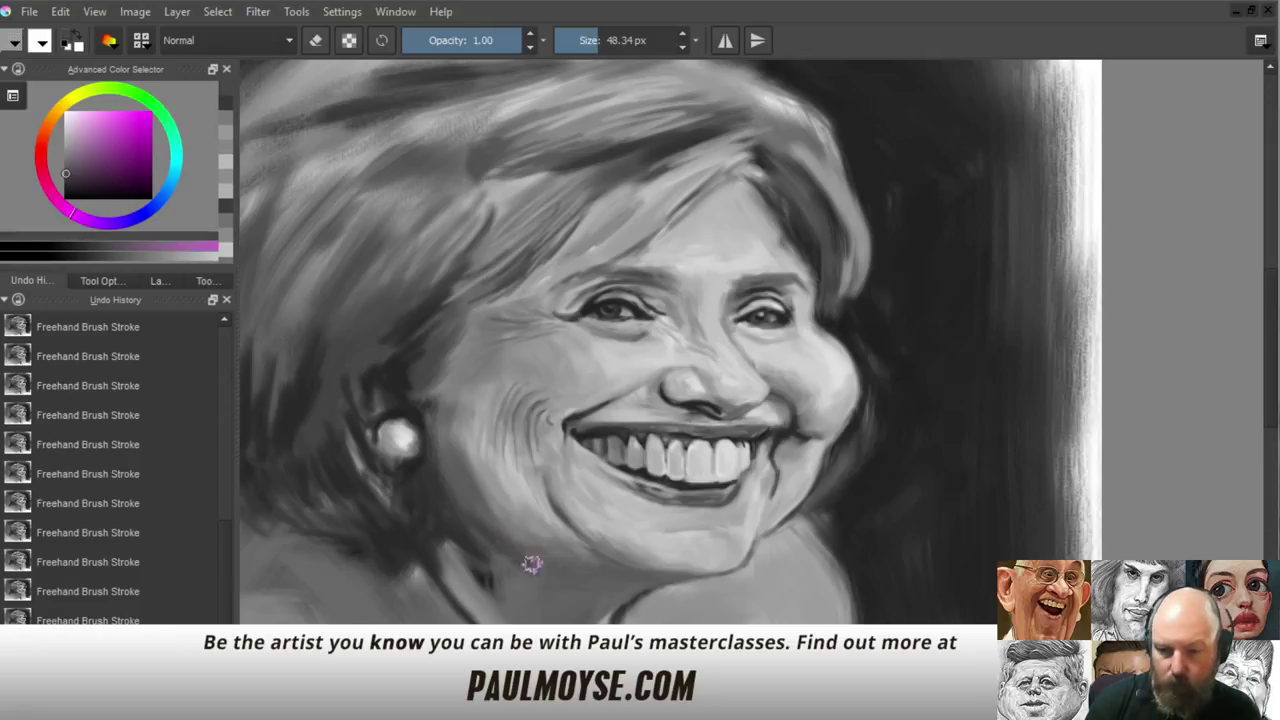
{"action": "left_click", "coordinate": [531, 563], "text": "ctrl"}
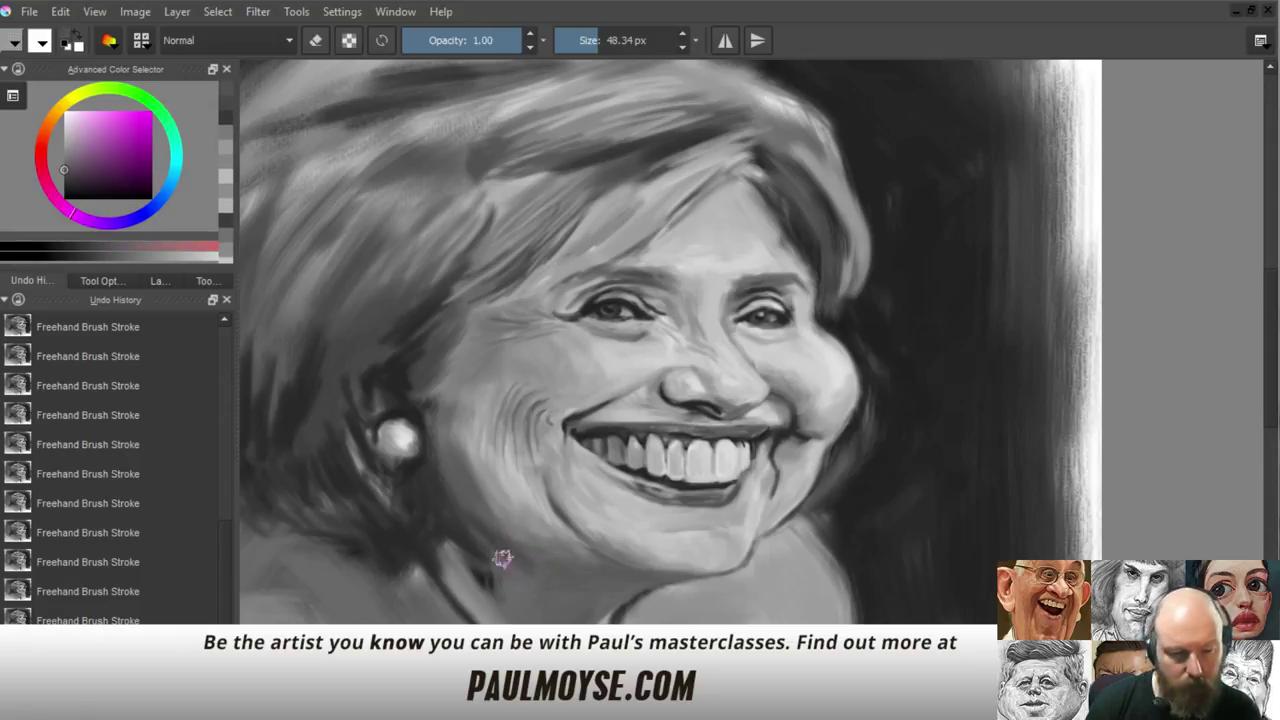
{"action": "left_click", "coordinate": [537, 578], "text": "ctrl"}
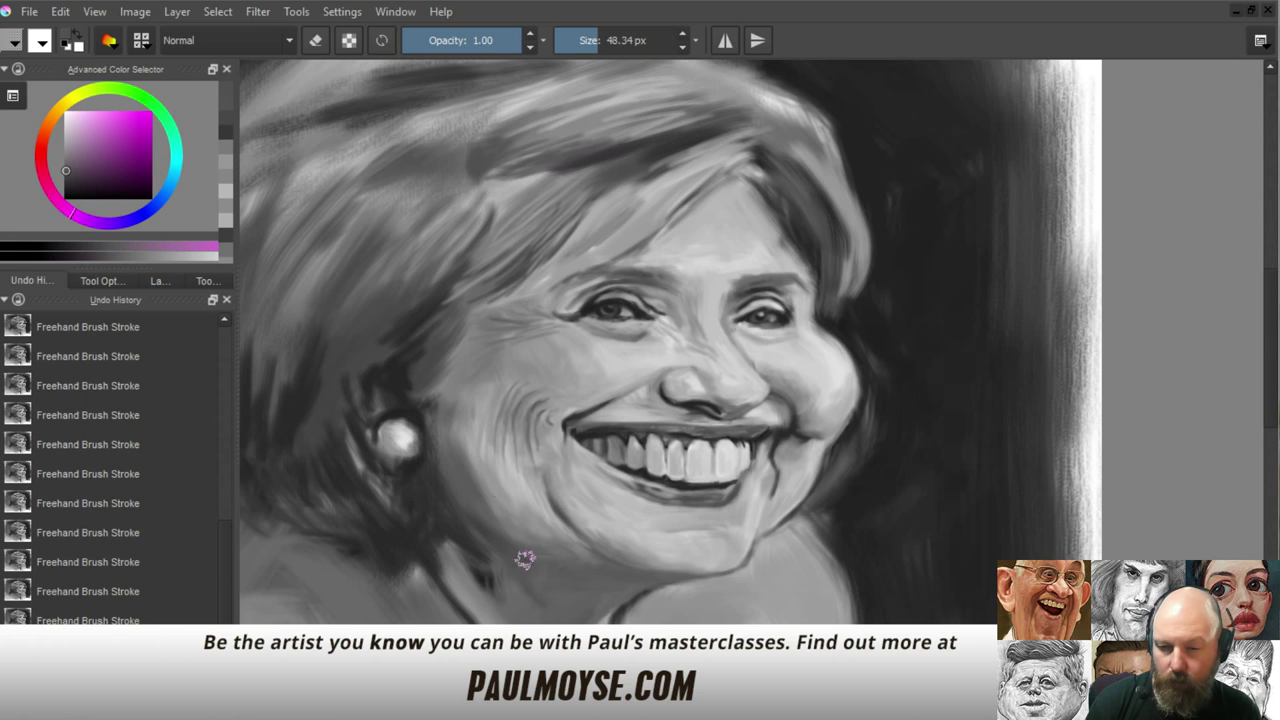
Reduce the brush to 22.35 px and blend the outer near cheek beside the earring with sampled greys
{"action": "left_click_drag", "start_coordinate": [540, 429], "coordinate": [544, 500]}
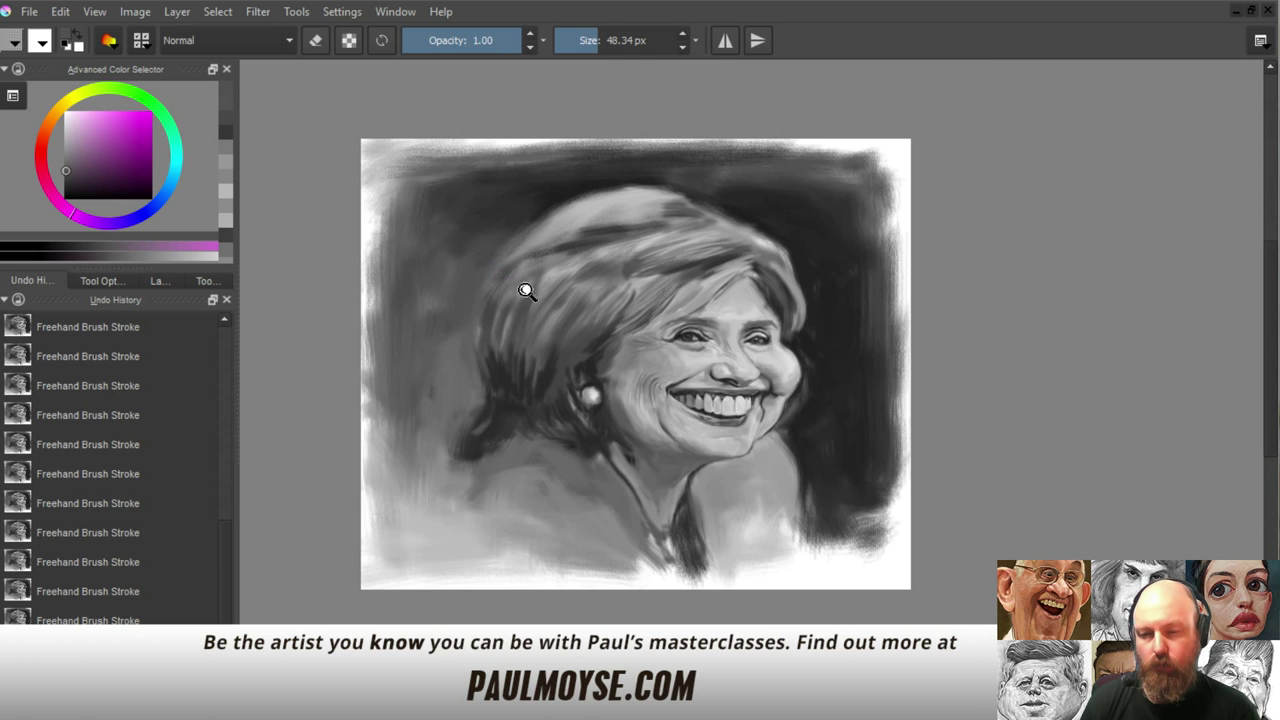
{"action": "left_click_drag", "start_coordinate": [541, 385], "coordinate": [564, 327]}
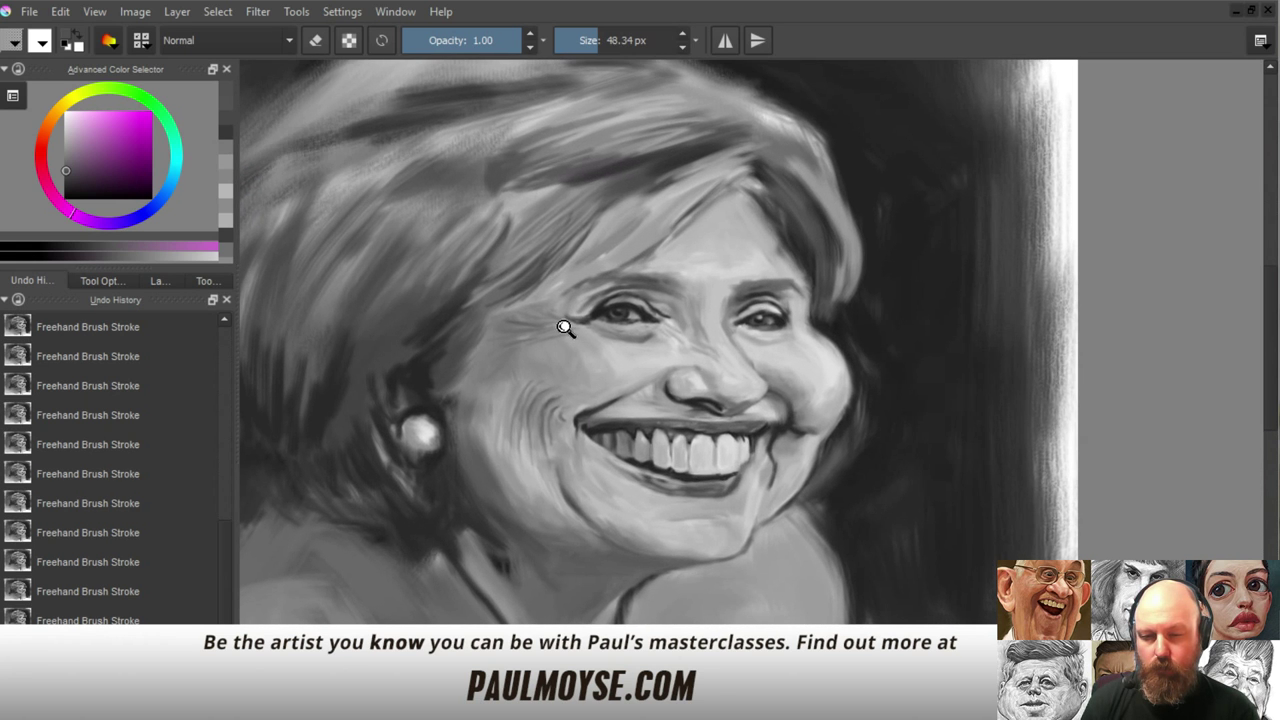
{"action": "left_click_drag", "start_coordinate": [579, 397], "coordinate": [590, 233]}
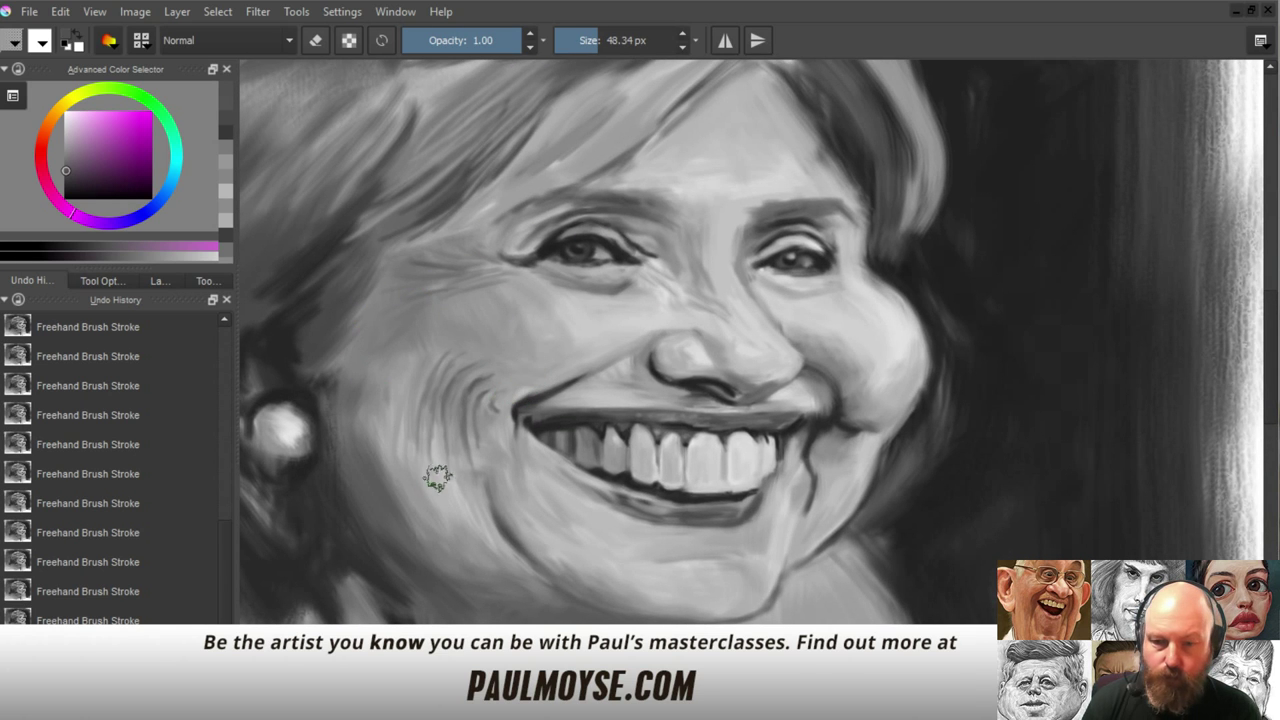
{"action": "left_click", "coordinate": [400, 416], "text": "ctrl"}
{"action": "mouse_move", "coordinate": [414, 431]}
{"action": "left_mouse_down", "text": "shift"}
{"action": "mouse_move", "coordinate": [345, 352]}
{"action": "mouse_move", "coordinate": [362, 428]}
{"action": "mouse_move", "coordinate": [381, 427]}
{"action": "mouse_move", "coordinate": [402, 381]}
{"action": "mouse_move", "coordinate": [387, 429]}
{"action": "mouse_move", "coordinate": [411, 360]}
{"action": "mouse_move", "coordinate": [380, 426]}
{"action": "left_mouse_up", "text": "shift"}
{"action": "left_click", "coordinate": [384, 424], "text": "ctrl"}
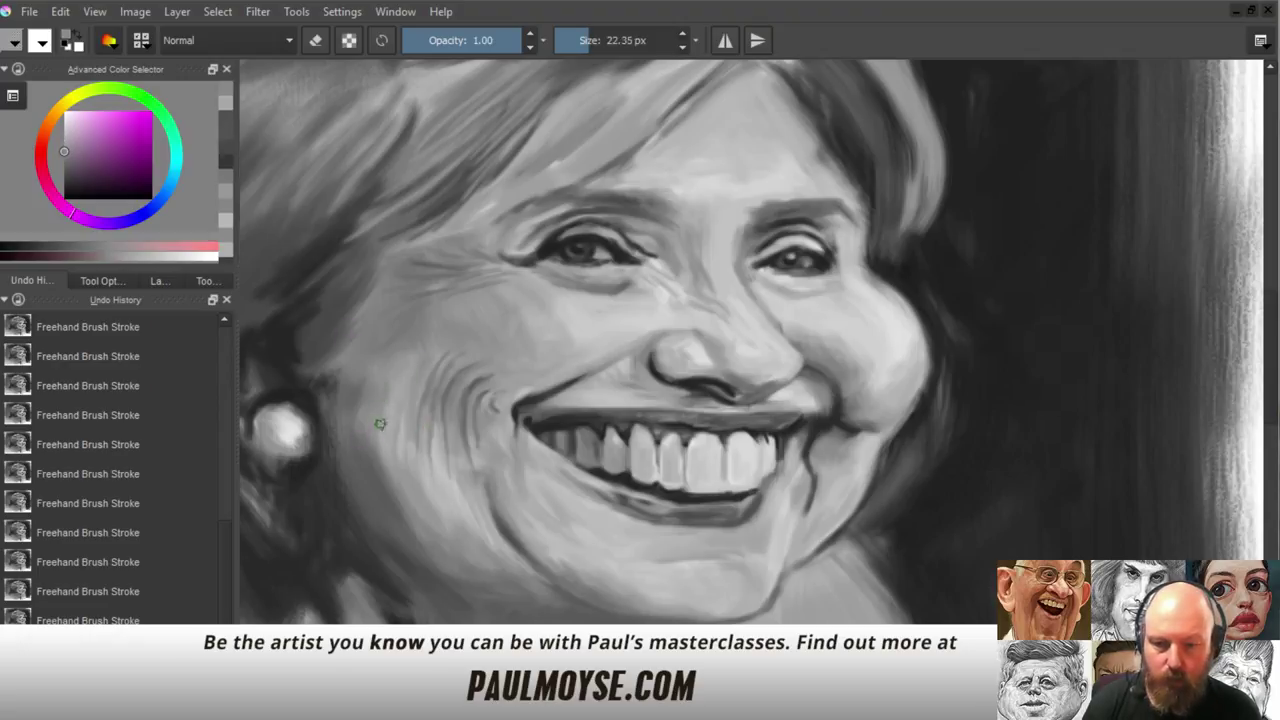
{"action": "left_click_drag", "start_coordinate": [403, 378], "coordinate": [381, 433]}
Soften the edge between the outer near cheek's shadow and its highlight with several sampled mid greys
{"action": "left_click", "coordinate": [385, 435], "text": "ctrl"}
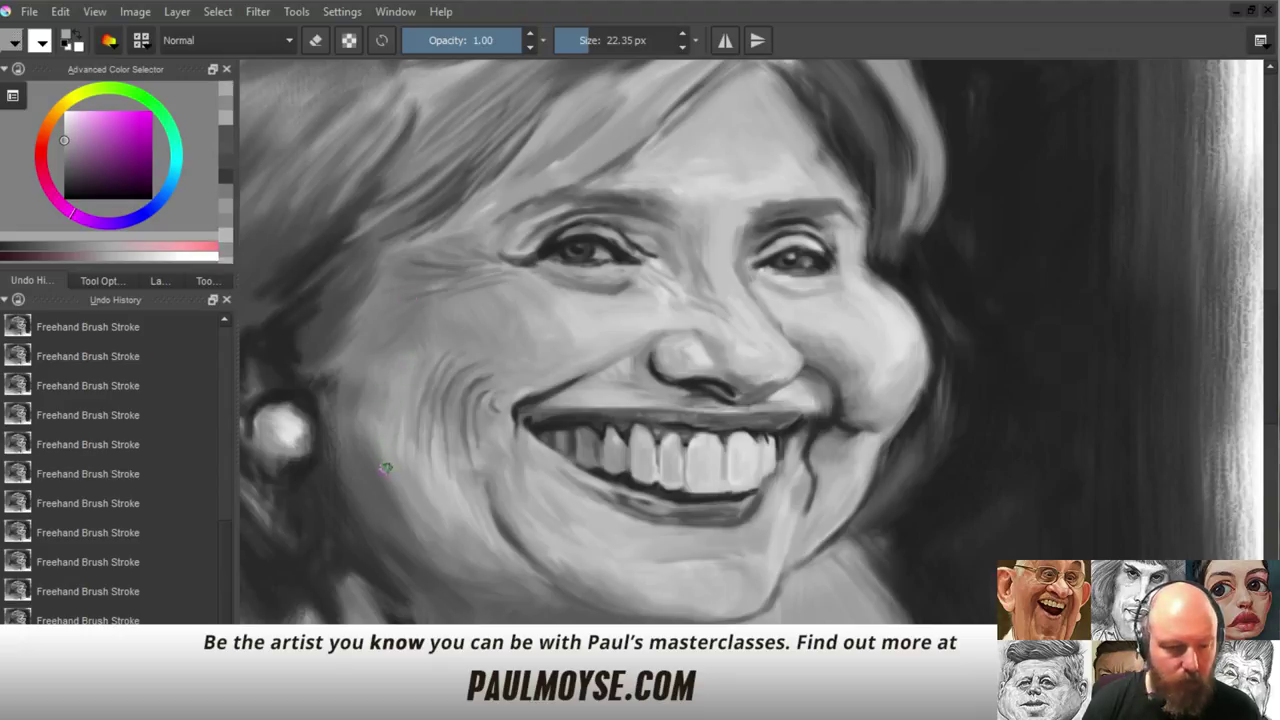
{"action": "left_click", "coordinate": [385, 438], "text": "ctrl"}
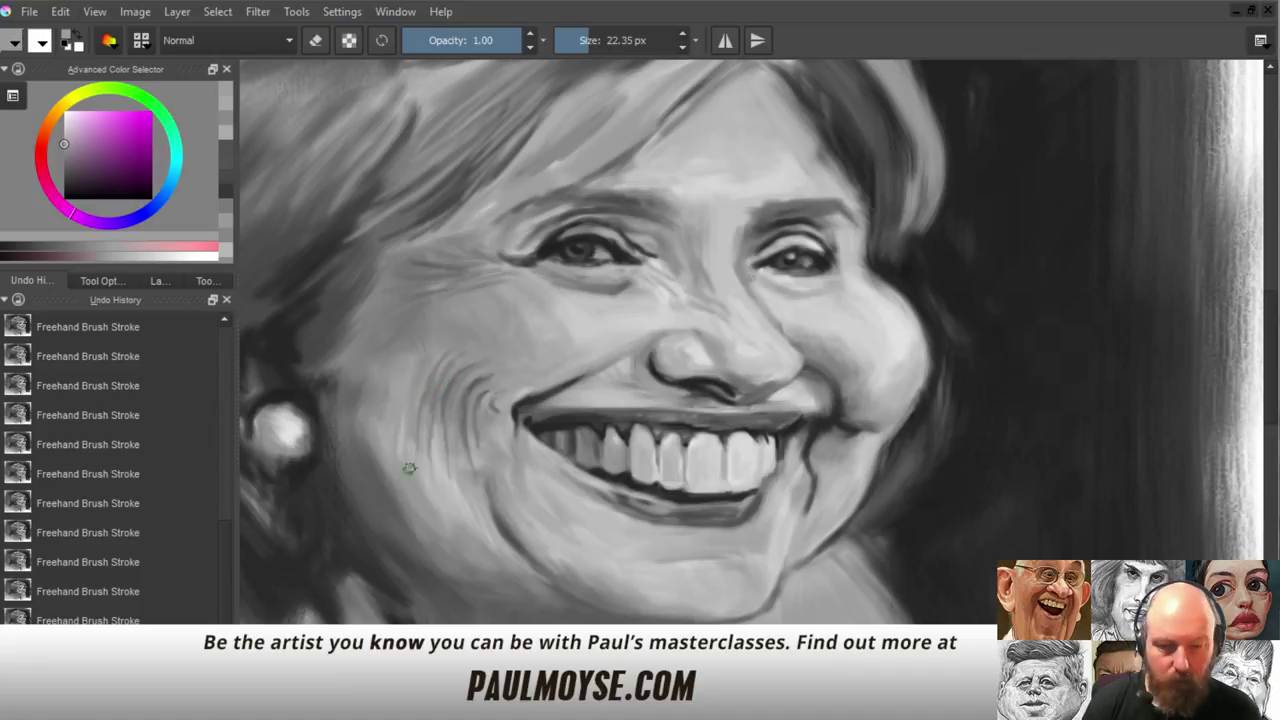
{"action": "left_click", "coordinate": [371, 453], "text": "ctrl"}
{"action": "left_click", "coordinate": [378, 440], "text": "ctrl"}
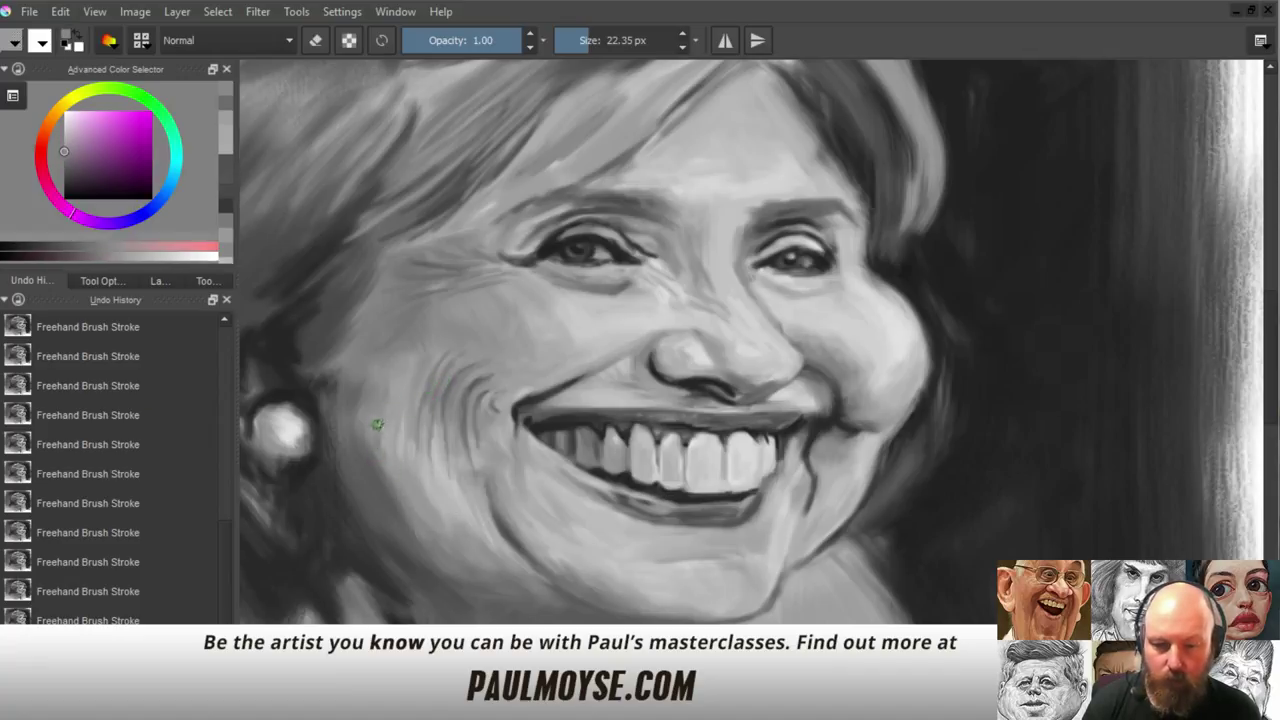
{"action": "left_click", "coordinate": [380, 438], "text": "ctrl"}
{"action": "left_click", "coordinate": [376, 433], "text": "ctrl"}
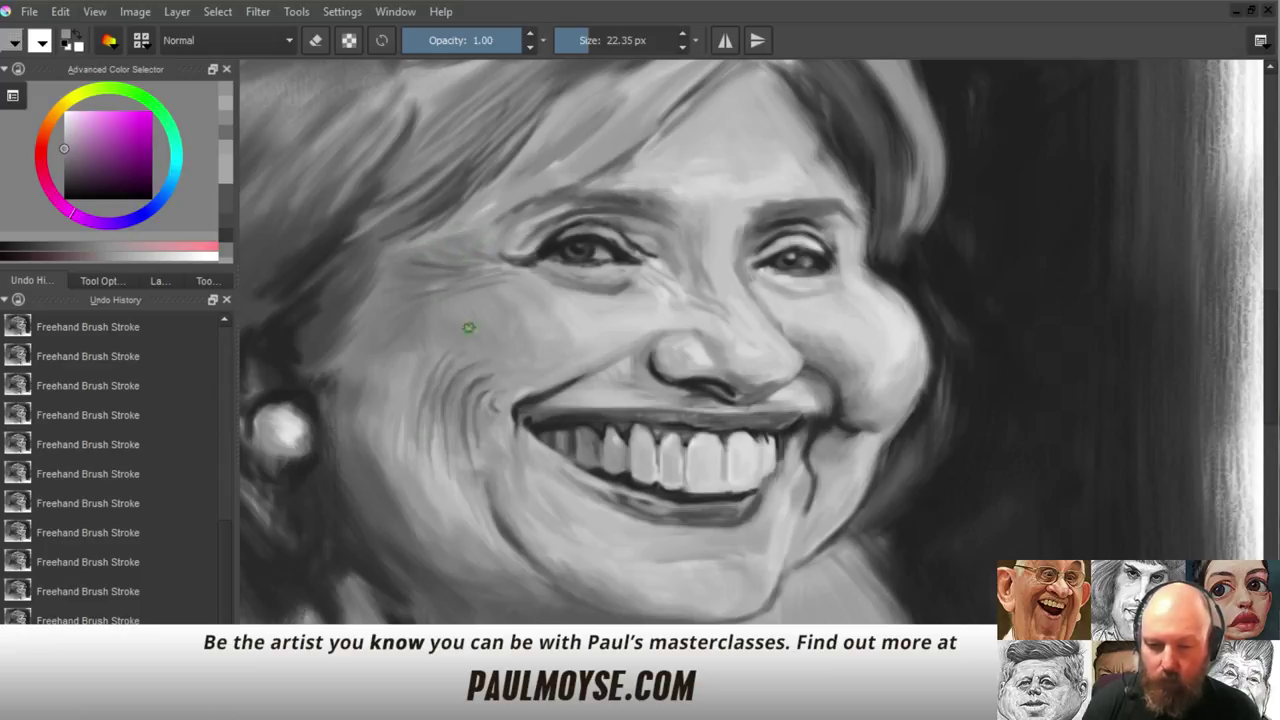
Smooth the near cheek between the eye wrinkles and the curved smile creases with sampled mid greys
{"action": "left_click", "coordinate": [406, 358], "text": "ctrl"}
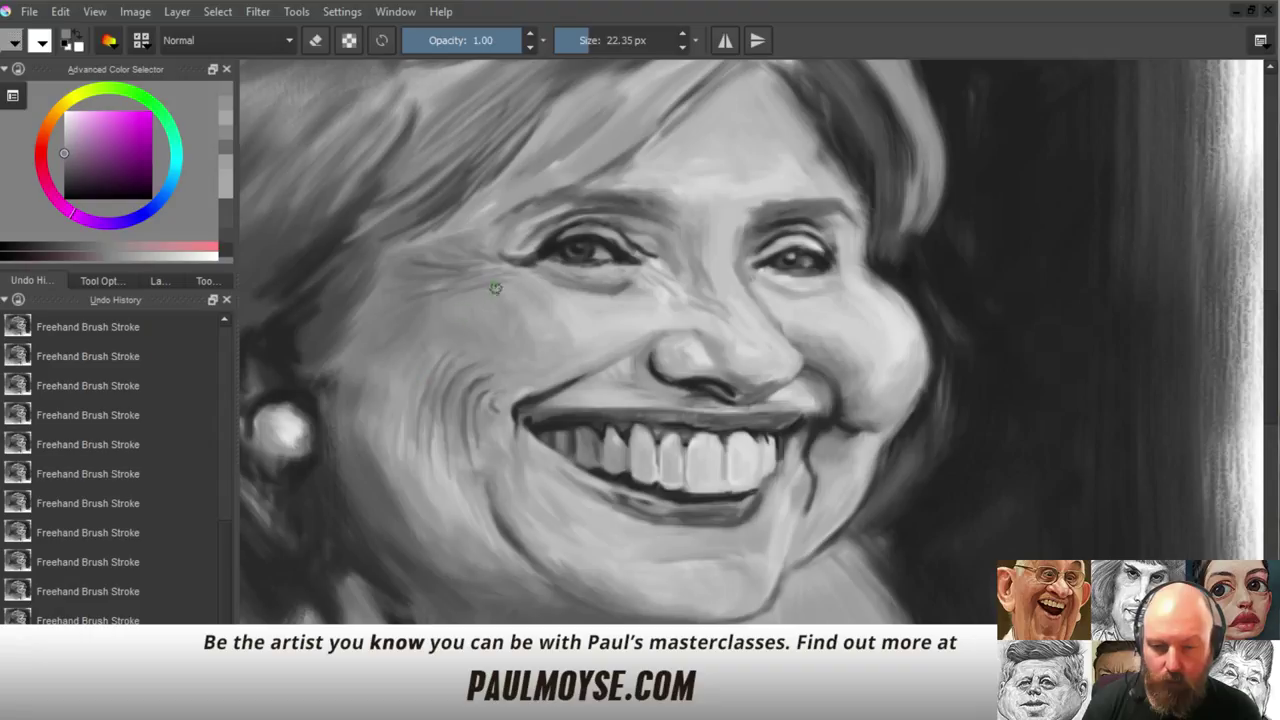
{"action": "left_click", "coordinate": [455, 350], "text": "ctrl"}
{"action": "left_click", "coordinate": [460, 336], "text": "ctrl"}
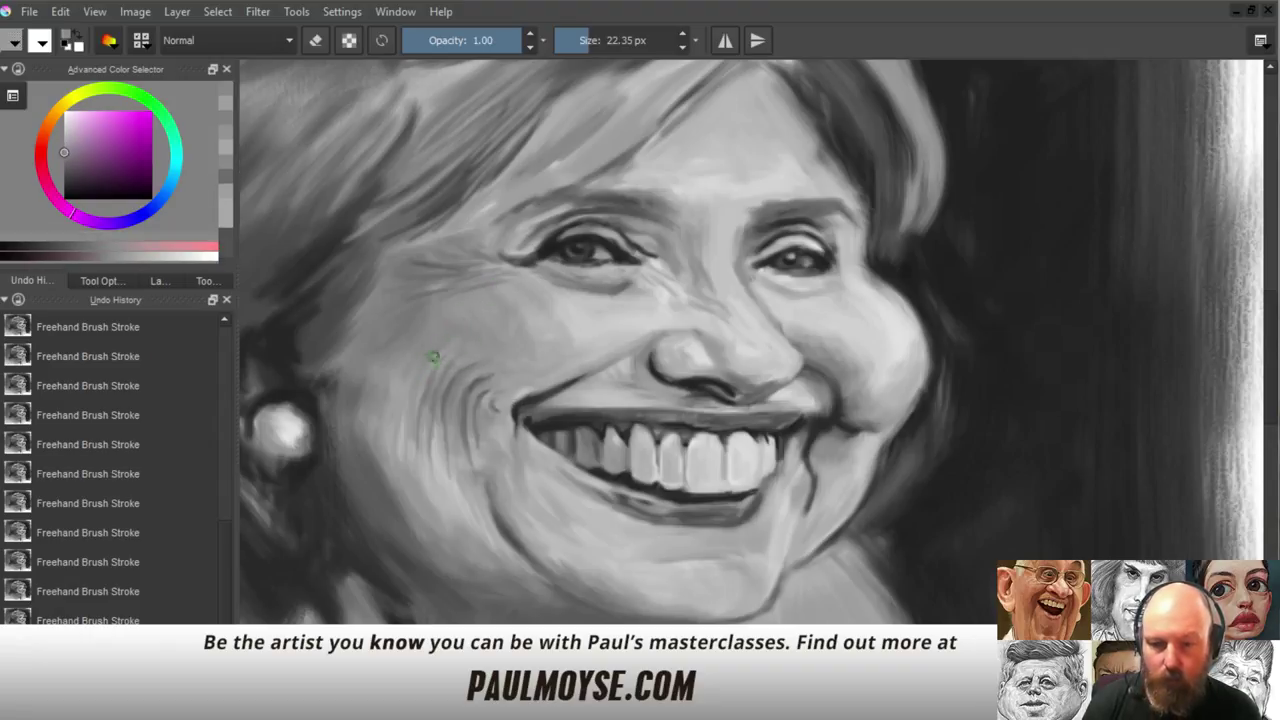
{"action": "left_click", "coordinate": [486, 332], "text": "ctrl"}
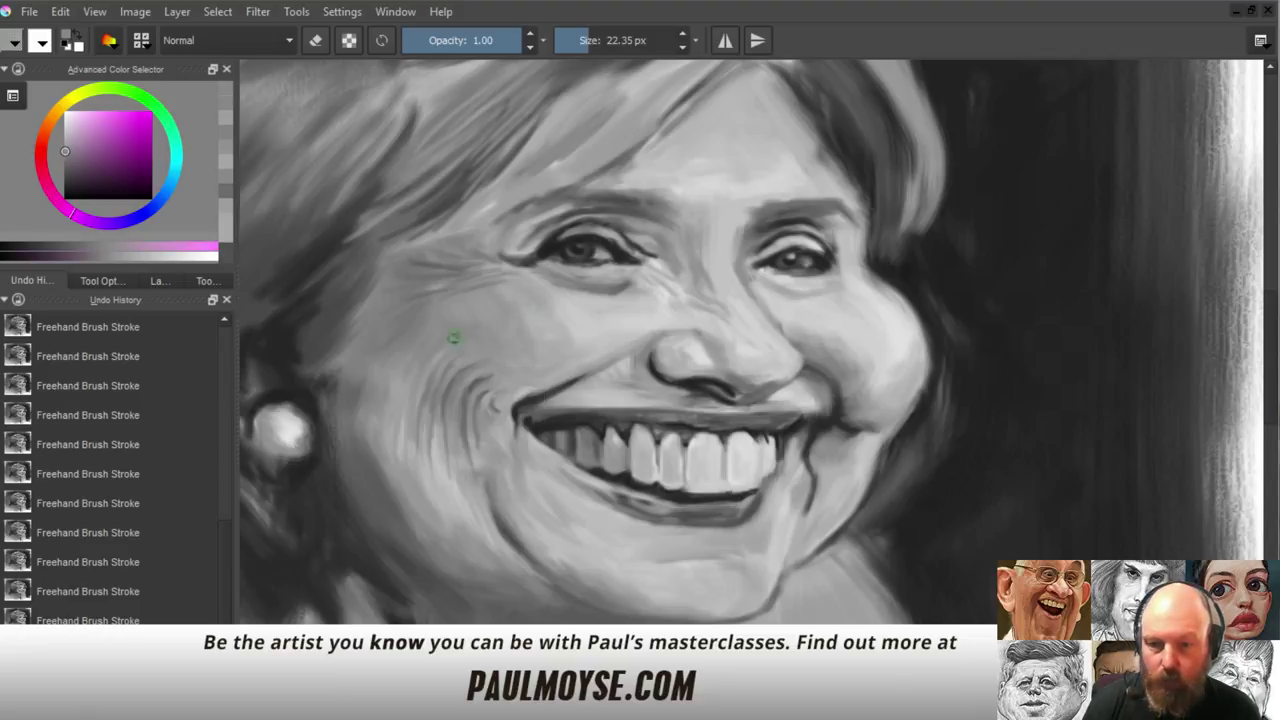
Enlarge the brush to 39.65 px and blend the upper near cheek below the eye with sampled mid and light greys
{"action": "mouse_move", "coordinate": [521, 362]}
{"action": "left_mouse_down"}
{"action": "mouse_move", "coordinate": [553, 348]}
{"action": "mouse_move", "coordinate": [510, 357]}
{"action": "mouse_move", "coordinate": [535, 370]}
{"action": "mouse_move", "coordinate": [505, 347]}
{"action": "mouse_move", "coordinate": [493, 354]}
{"action": "mouse_move", "coordinate": [539, 384]}
{"action": "left_mouse_up"}
{"action": "left_click", "coordinate": [516, 364], "text": "ctrl"}
{"action": "left_click", "coordinate": [494, 355], "text": "ctrl"}
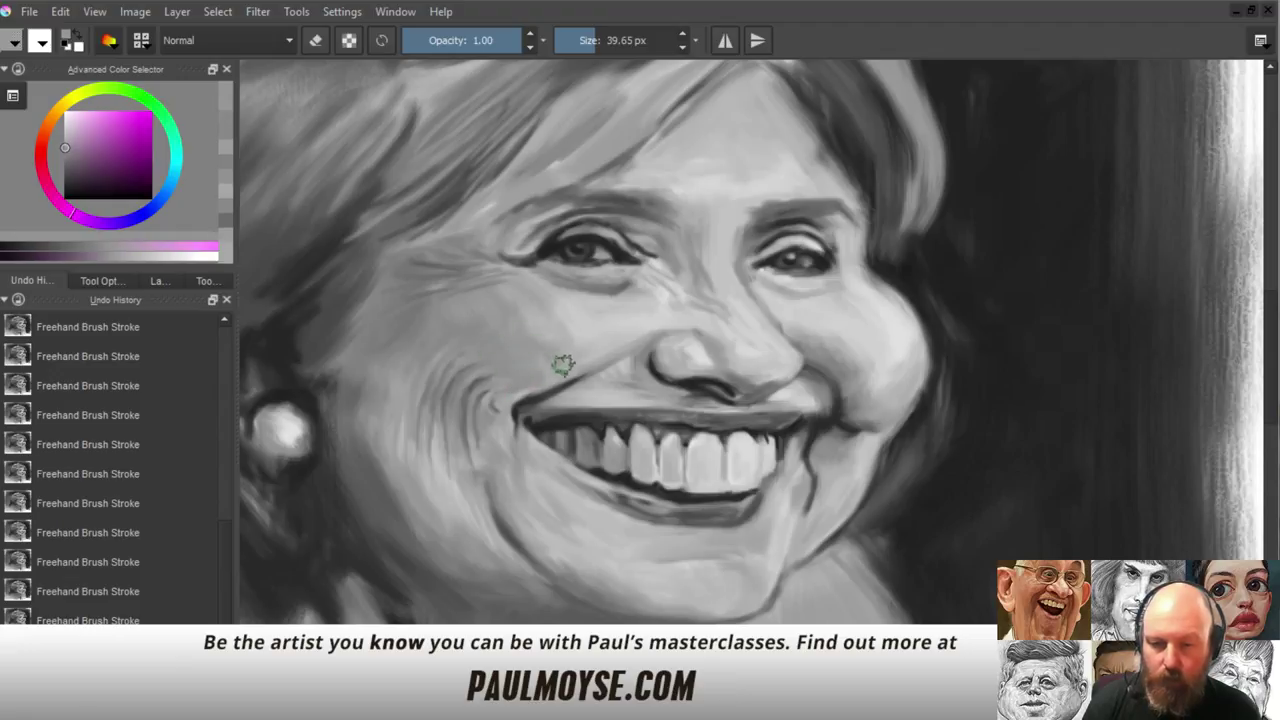
{"action": "left_click", "coordinate": [565, 322], "text": "ctrl"}
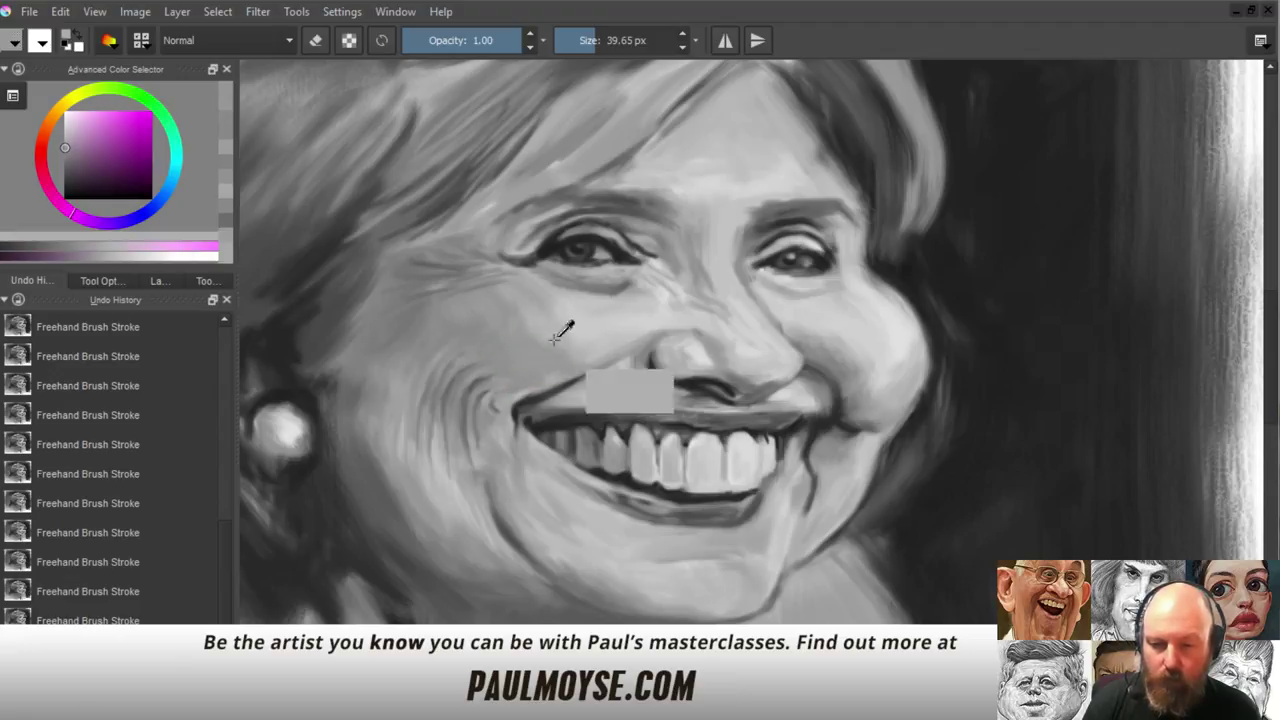
{"action": "left_click", "coordinate": [510, 316], "text": "ctrl"}
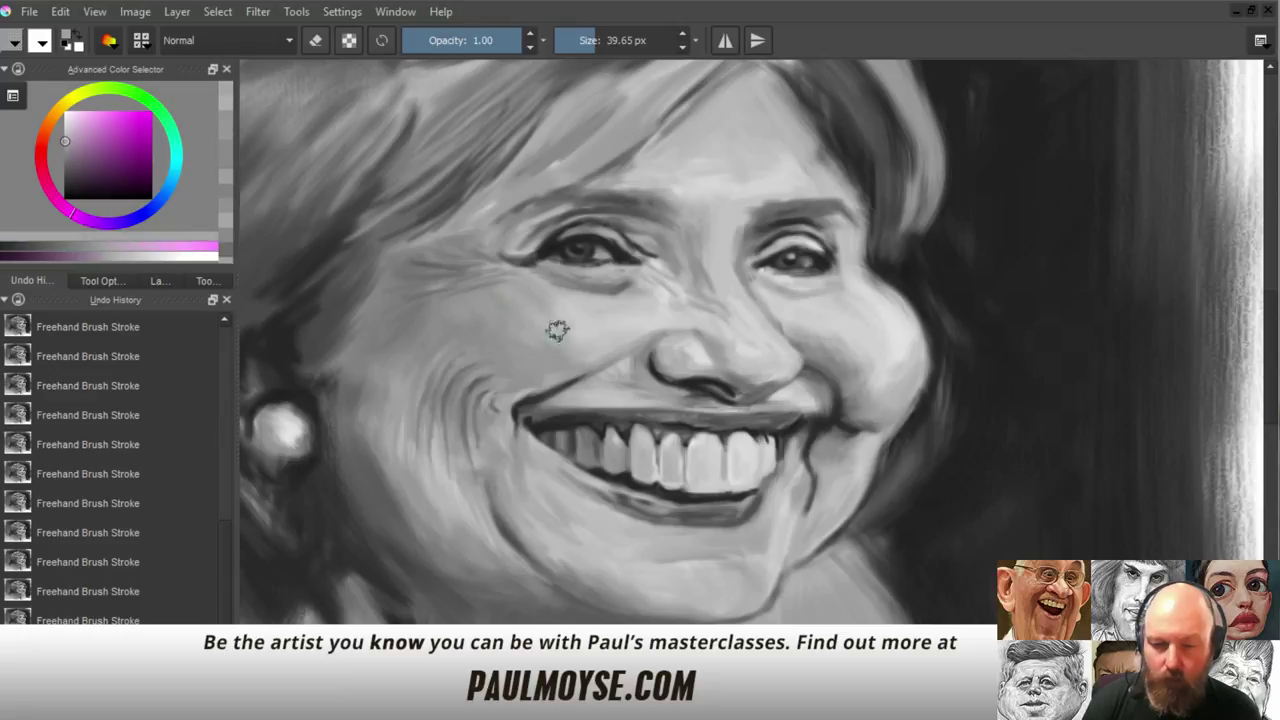
{"action": "left_click", "coordinate": [507, 303], "text": "ctrl"}
{"action": "left_click", "coordinate": [495, 315], "text": "ctrl"}
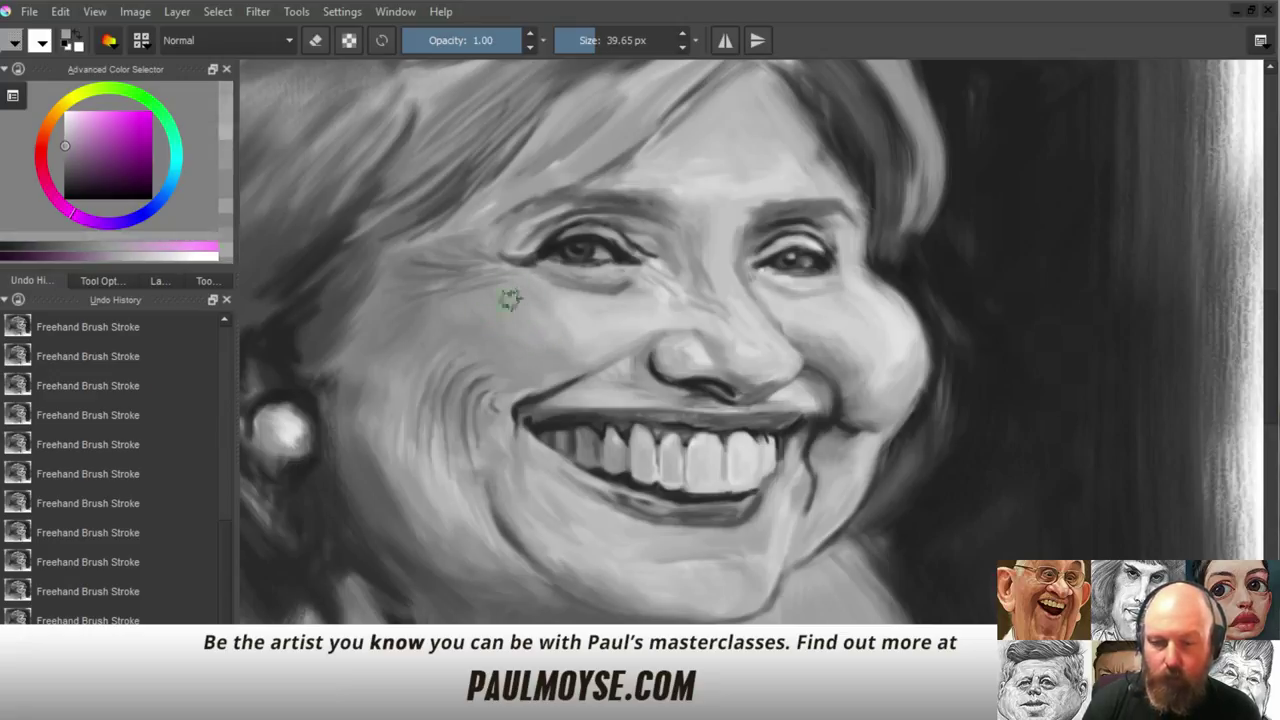
{"action": "left_click", "coordinate": [682, 362], "text": "ctrl"}
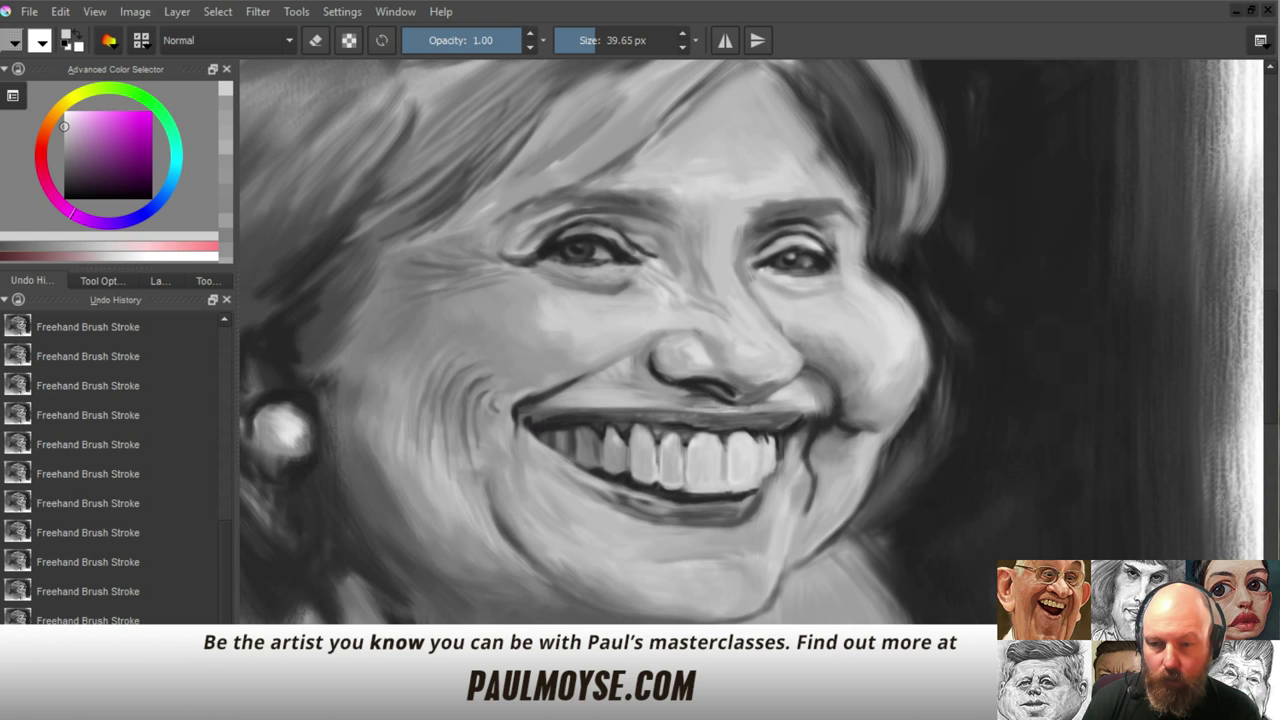
{"action": "left_click", "coordinate": [540, 312], "text": "ctrl"}
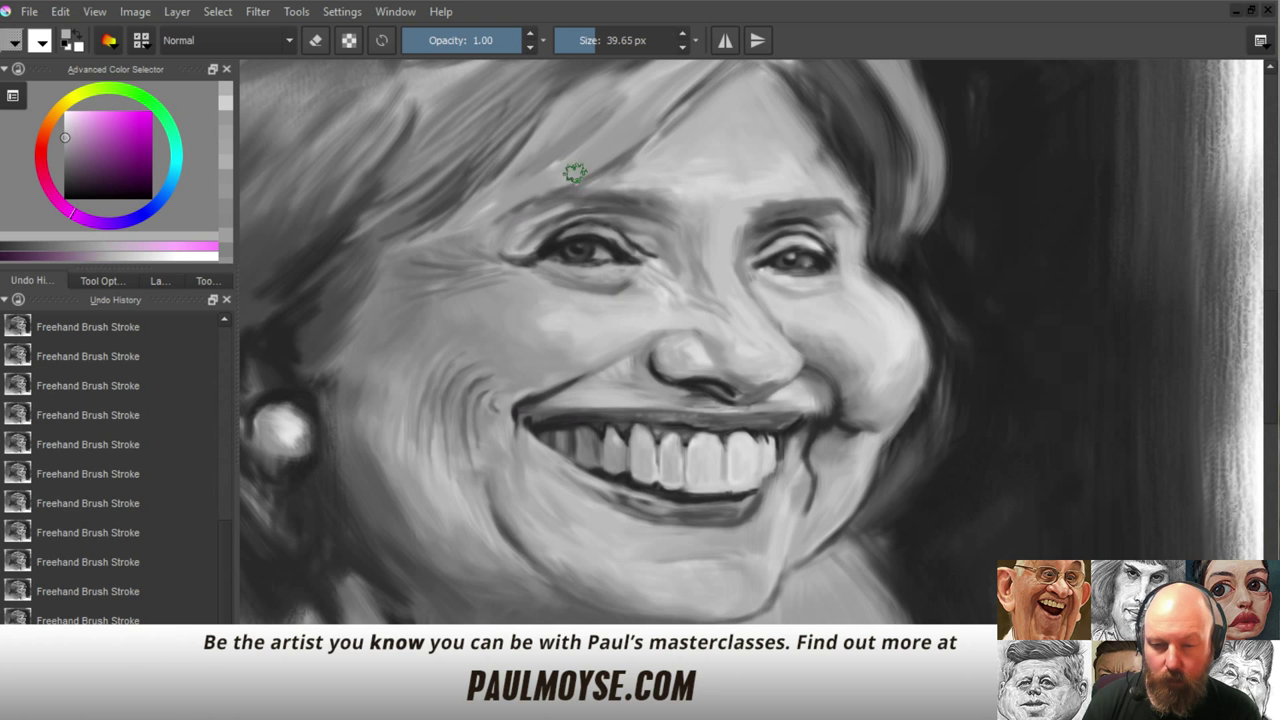
Try to adjust the teeth with the Transform tool and a stroke, then undo the attempt
{"action": "mouse_move", "coordinate": [689, 339]}
{"action": "left_mouse_down"}
{"action": "mouse_move", "coordinate": [694, 446]}
{"action": "mouse_move", "coordinate": [712, 421]}
{"action": "left_mouse_up"}
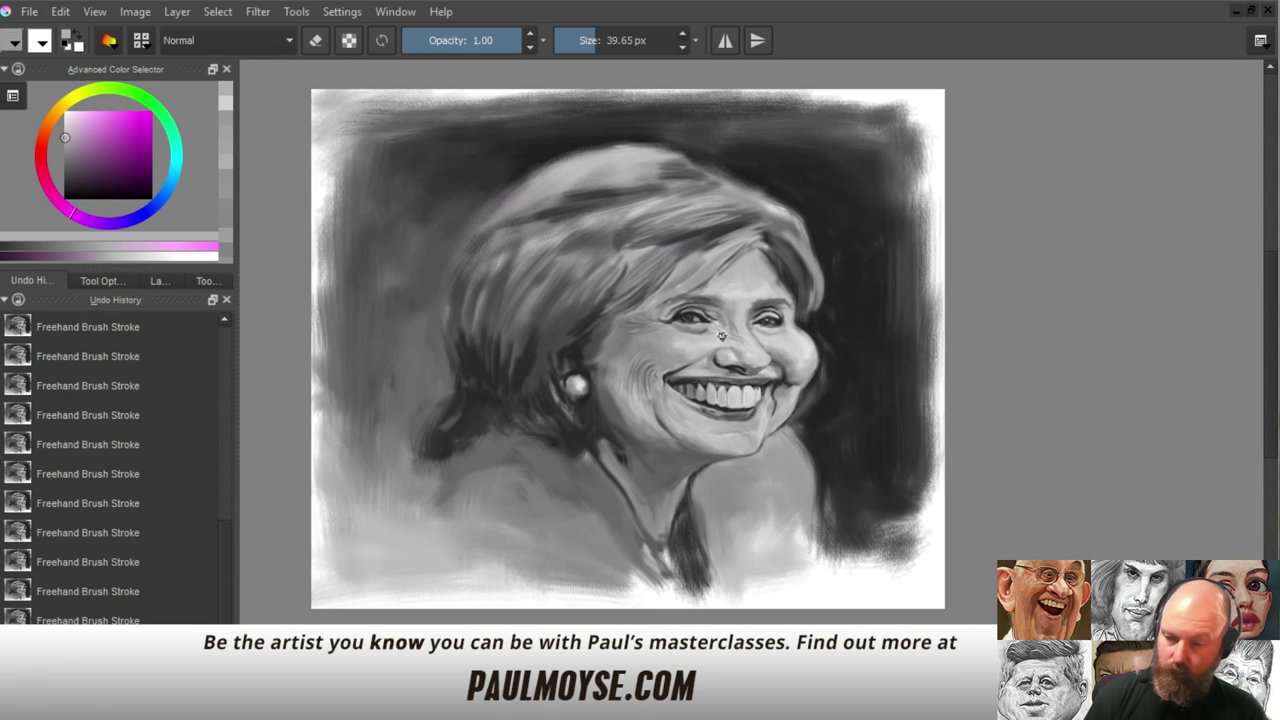
{"action": "mouse_move", "coordinate": [763, 437]}
{"action": "left_mouse_down"}
{"action": "mouse_move", "coordinate": [803, 303]}
{"action": "mouse_move", "coordinate": [800, 327]}
{"action": "left_mouse_up"}
{"action": "scroll", "coordinate": [800, 327], "scroll_direction": "down", "scroll_amount": 3}
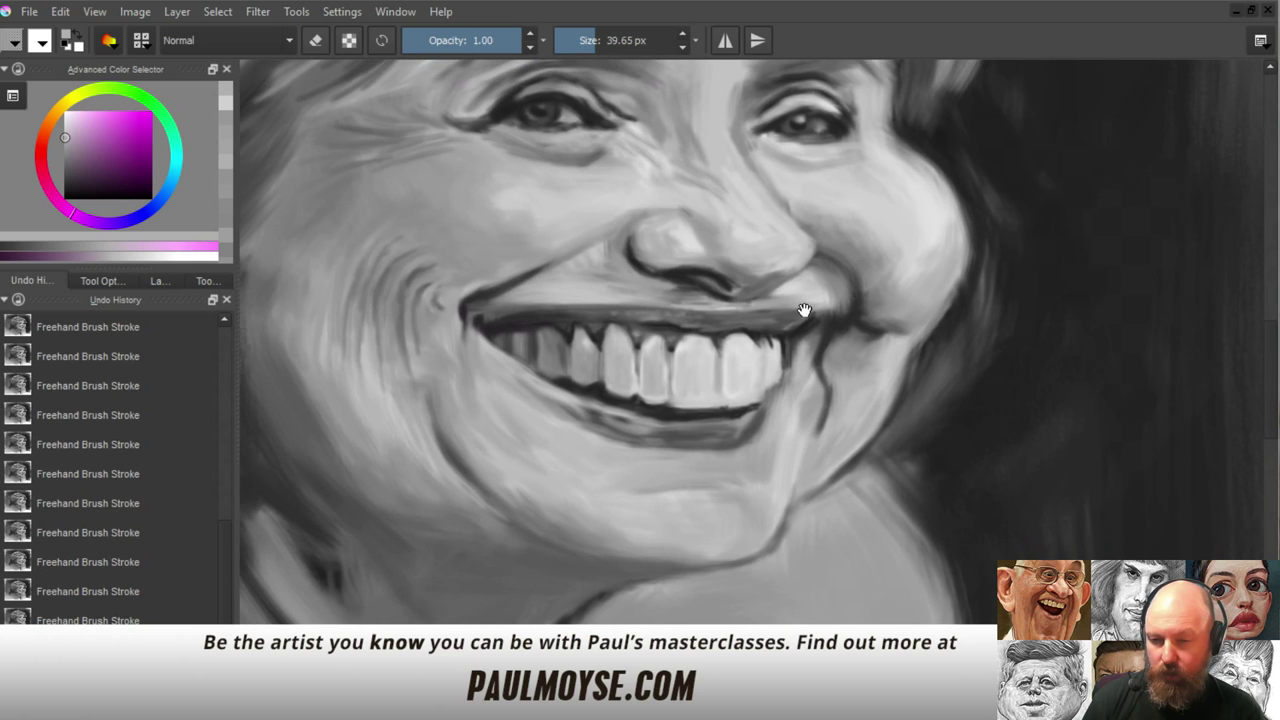
{"action": "key", "text": "ctrl+t"}
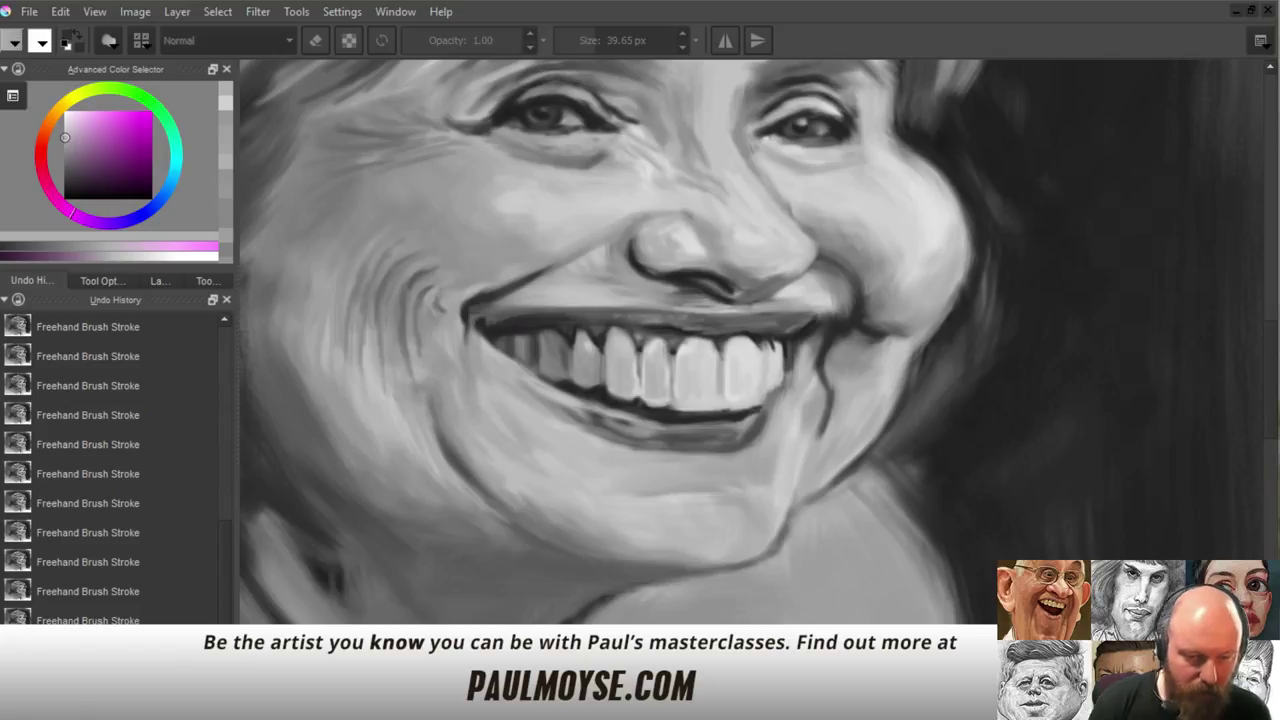
{"action": "mouse_move", "coordinate": [718, 386]}
{"action": "left_mouse_down"}
{"action": "mouse_move", "coordinate": [682, 393]}
{"action": "mouse_move", "coordinate": [694, 411]}
{"action": "left_mouse_up"}
{"action": "key", "text": "ctrl+z"}
{"action": "key", "text": "ctrl+z"}
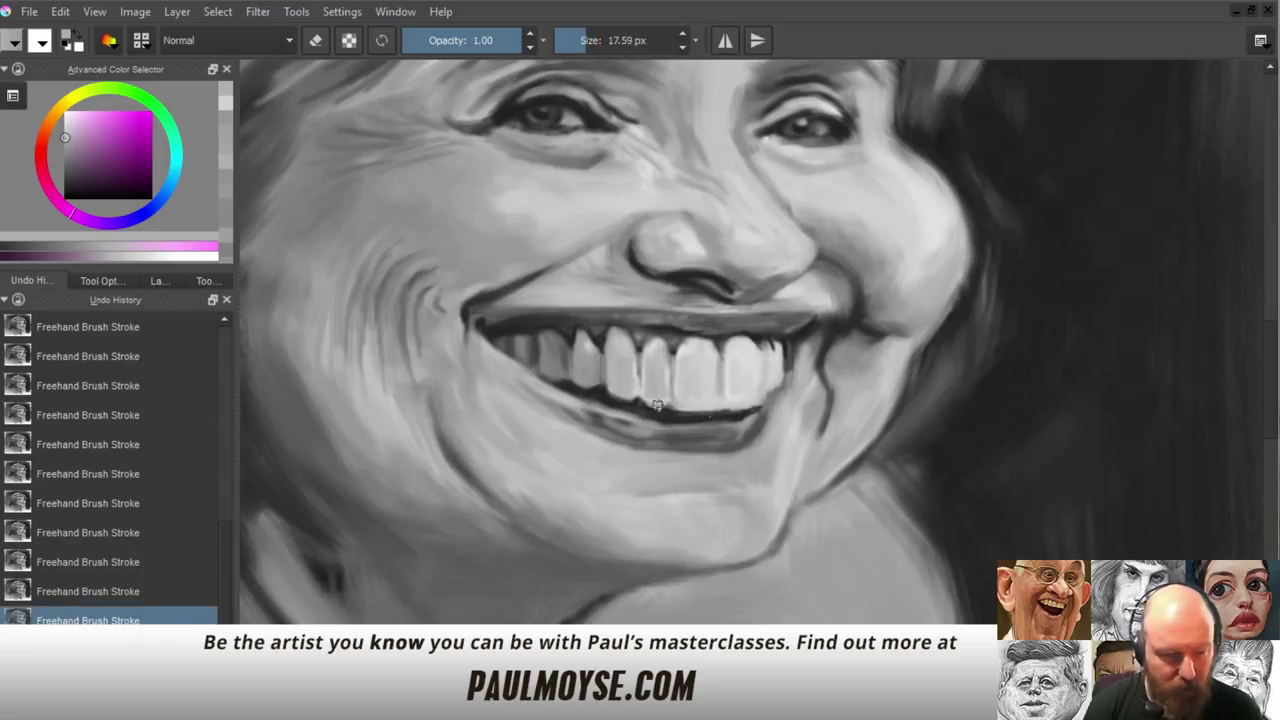
Darken the gap beside the front teeth and shade the third large tooth from the far side with sampled greys
{"action": "left_click", "coordinate": [676, 352], "text": "ctrl"}
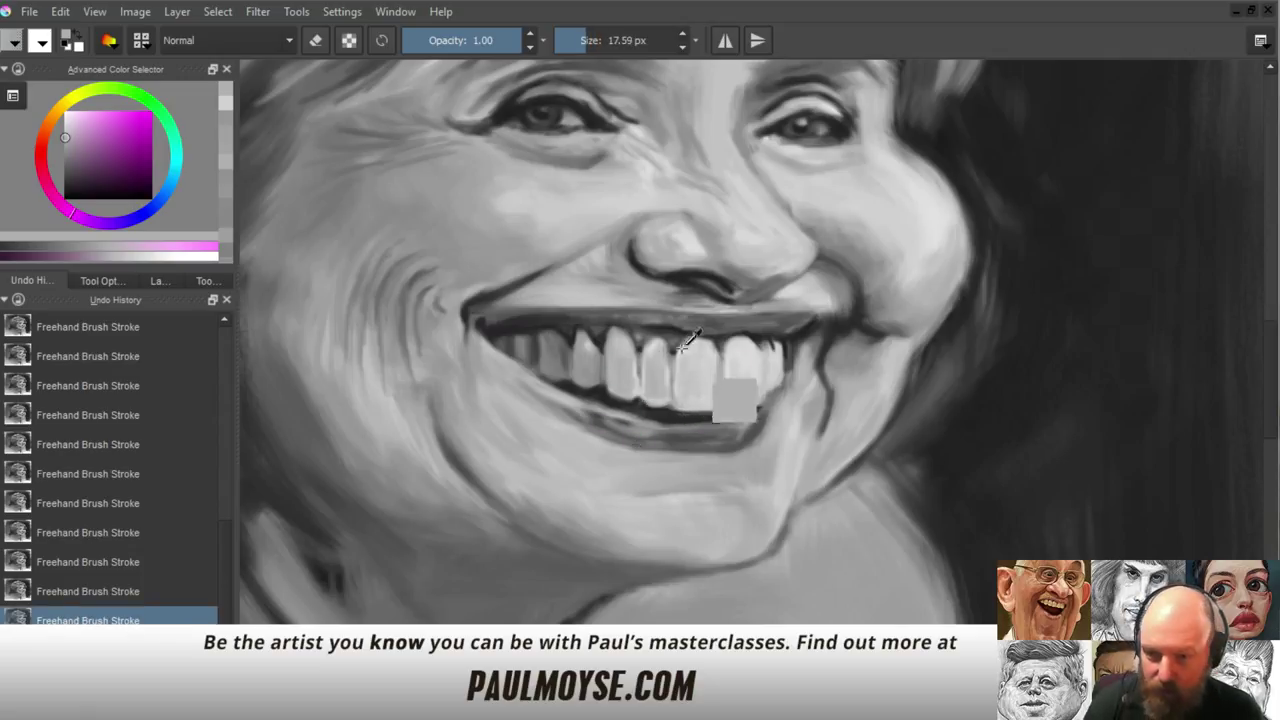
{"action": "left_click_drag", "start_coordinate": [673, 356], "coordinate": [674, 383]}
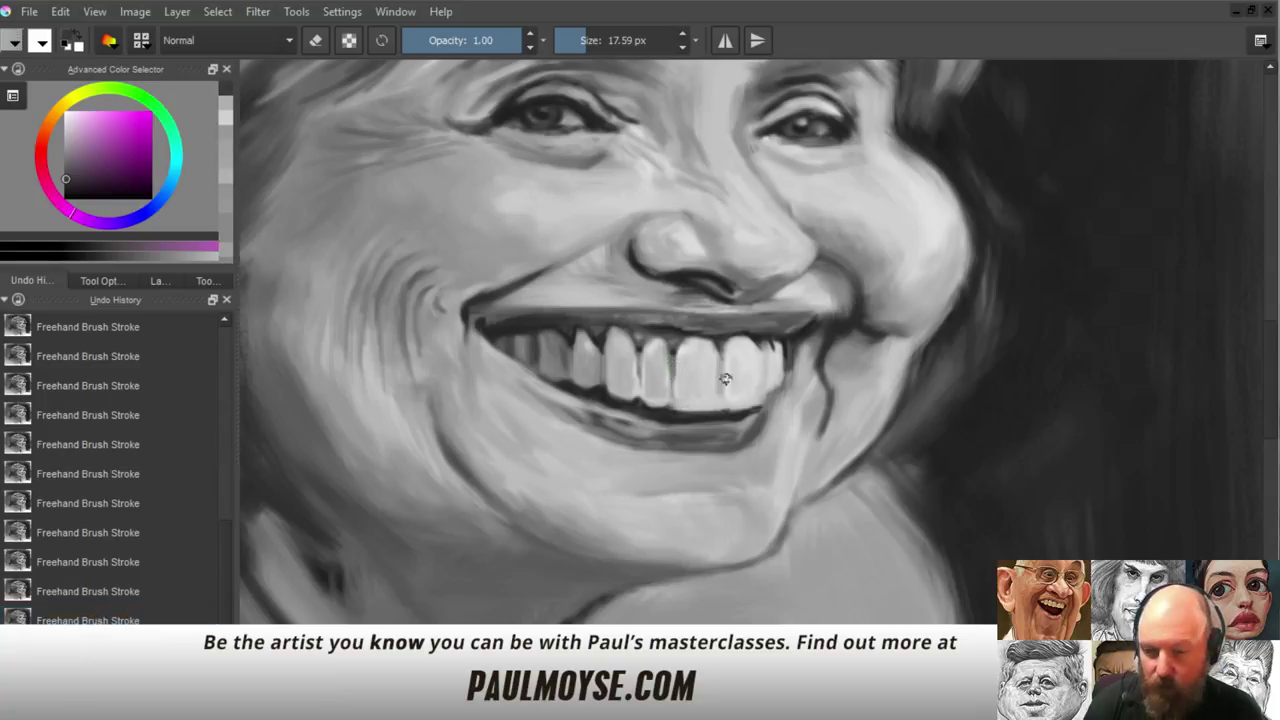
{"action": "left_click", "coordinate": [617, 340], "text": "ctrl"}
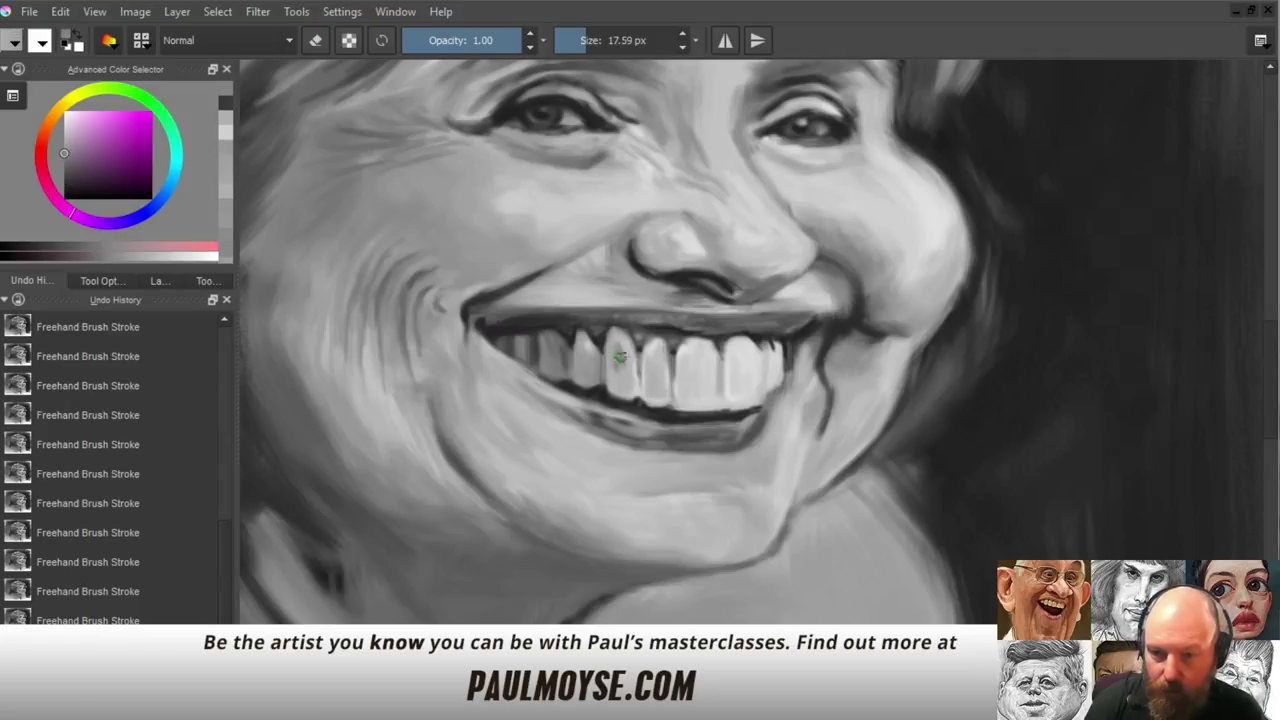
{"action": "left_click", "coordinate": [625, 366], "text": "ctrl"}
{"action": "left_click", "coordinate": [624, 348], "text": "ctrl"}
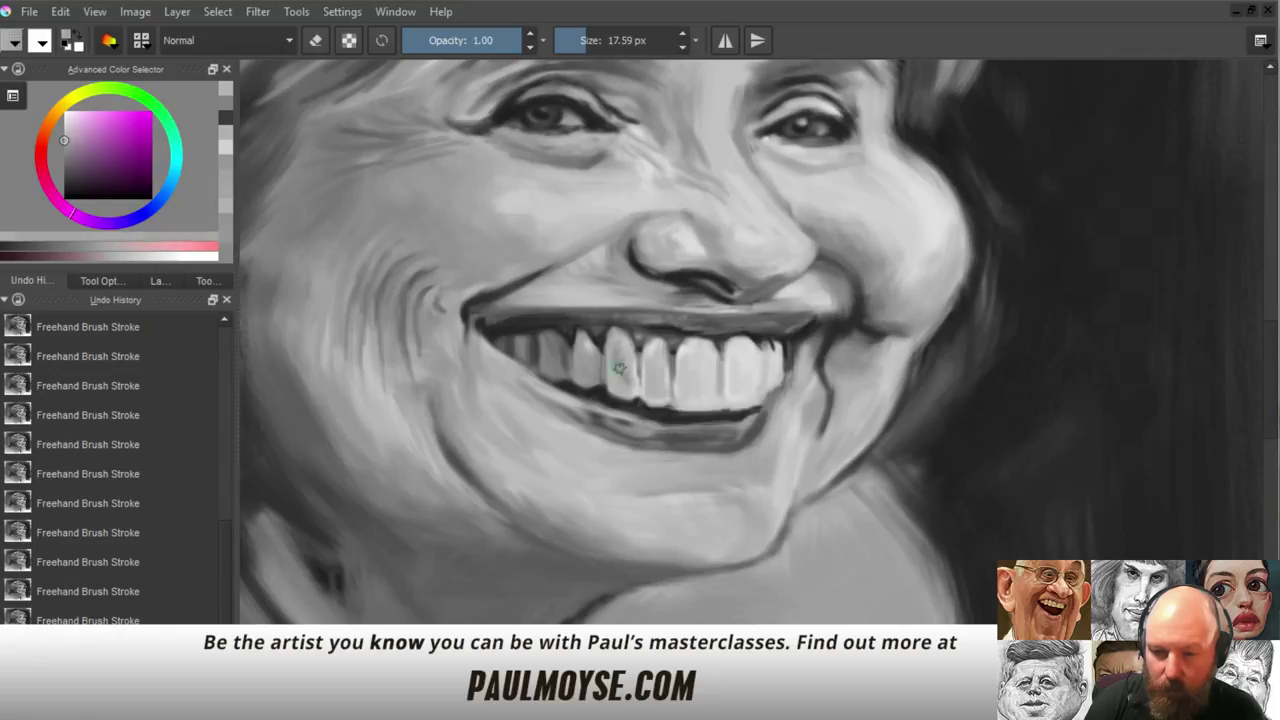
{"action": "left_click", "coordinate": [620, 386], "text": "ctrl"}
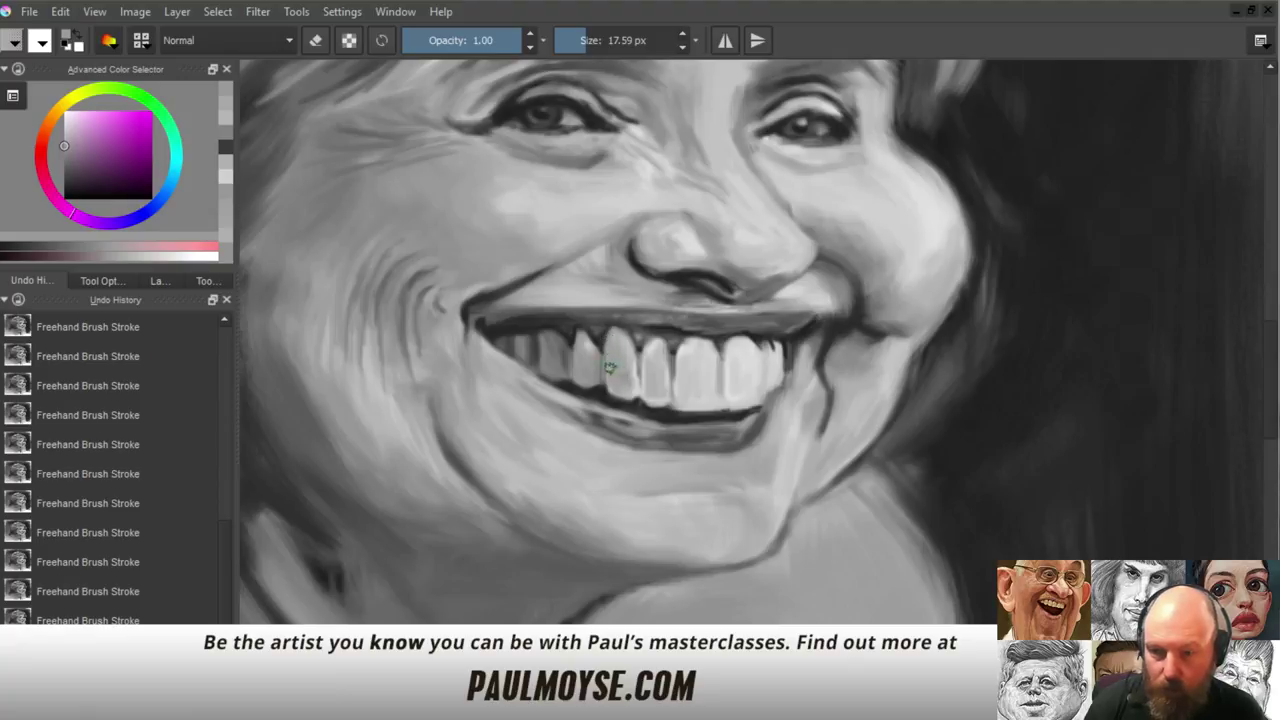
Refine the shaded near edge of the same tooth with sampled dark and mid greys
{"action": "left_click", "coordinate": [610, 369], "text": "ctrl"}
{"action": "left_click", "coordinate": [616, 377], "text": "ctrl"}
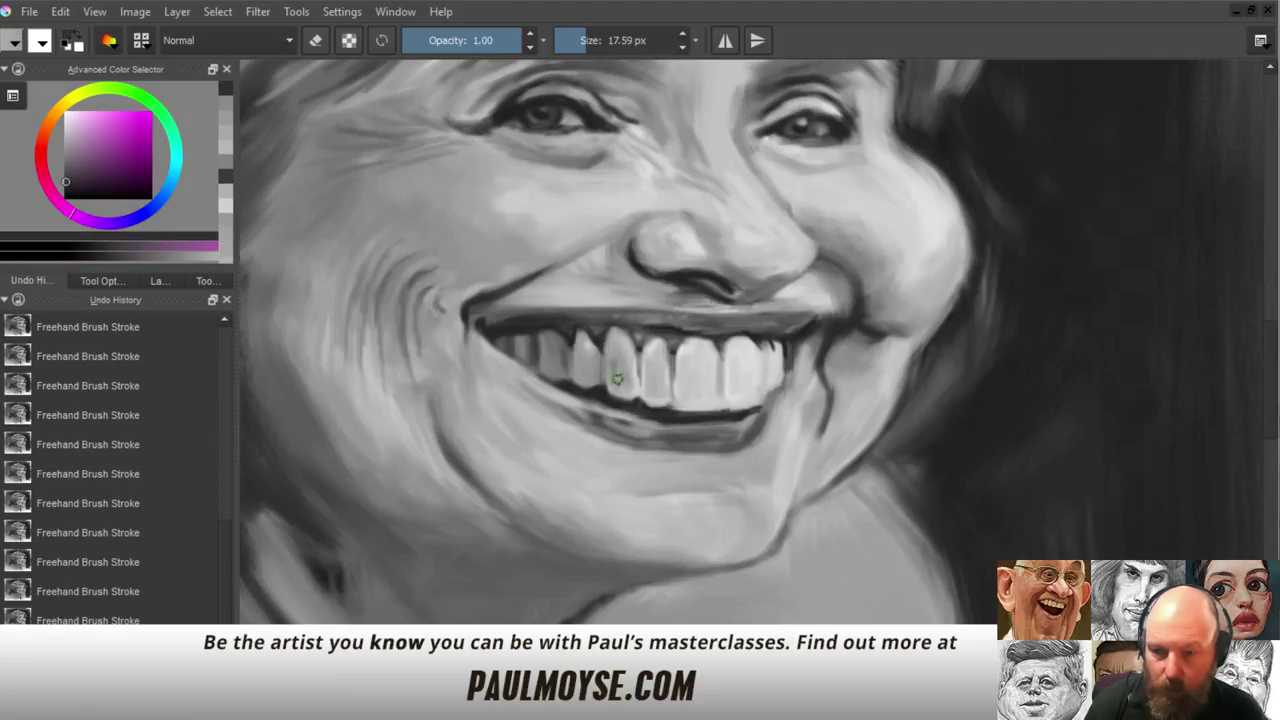
{"action": "left_click", "coordinate": [614, 372], "text": "ctrl"}
{"action": "left_click", "coordinate": [609, 363], "text": "ctrl"}
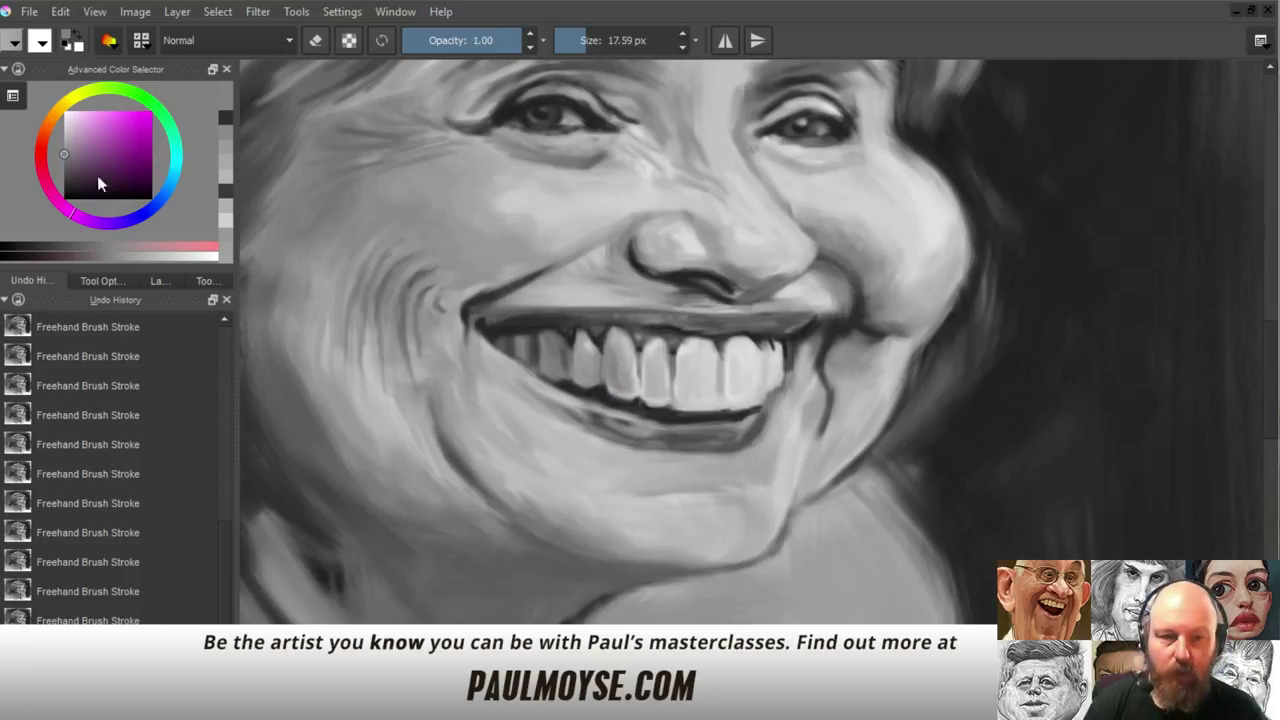
Choose white, reduce the brush to 5.37 px and paint a thin highlight along the lower edge of the shaded tooth
{"action": "left_click_drag", "start_coordinate": [98, 183], "coordinate": [64, 112]}
{"action": "key", "text": "bracketleft"}
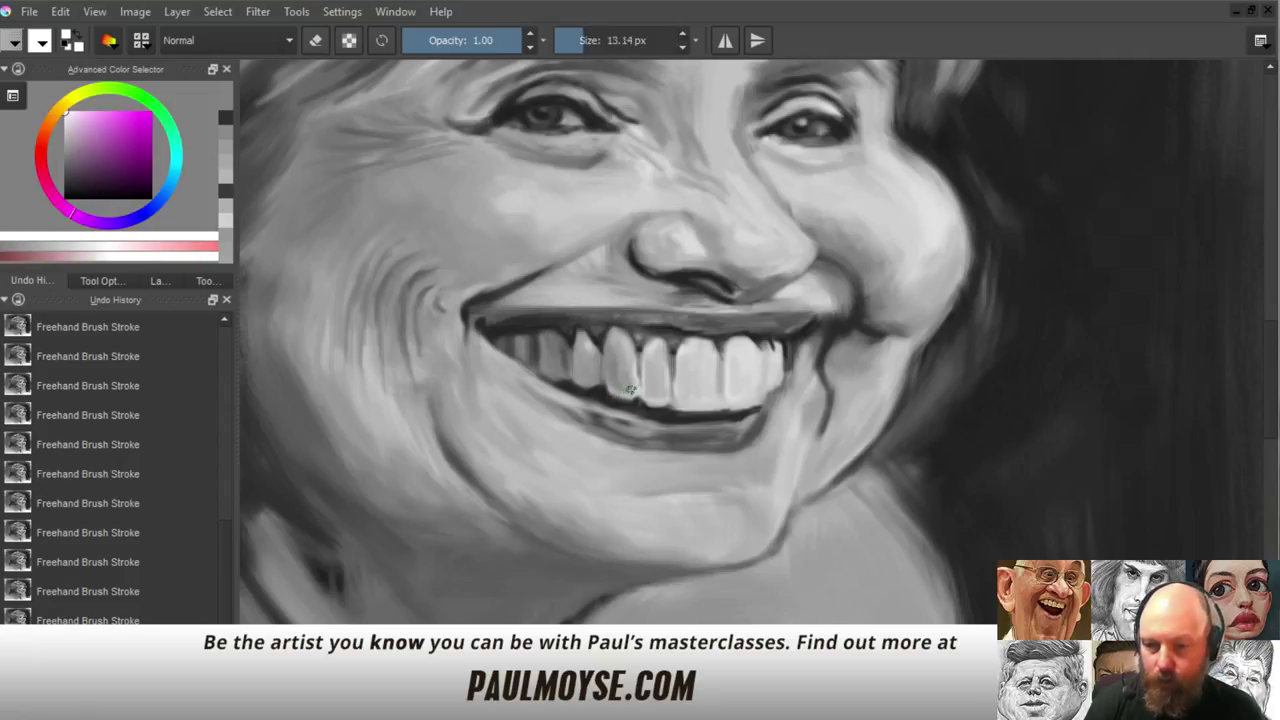
{"action": "key", "text": "bracketleft"}
{"action": "scroll", "coordinate": [700, 385], "scroll_direction": "up", "scroll_amount": 4}
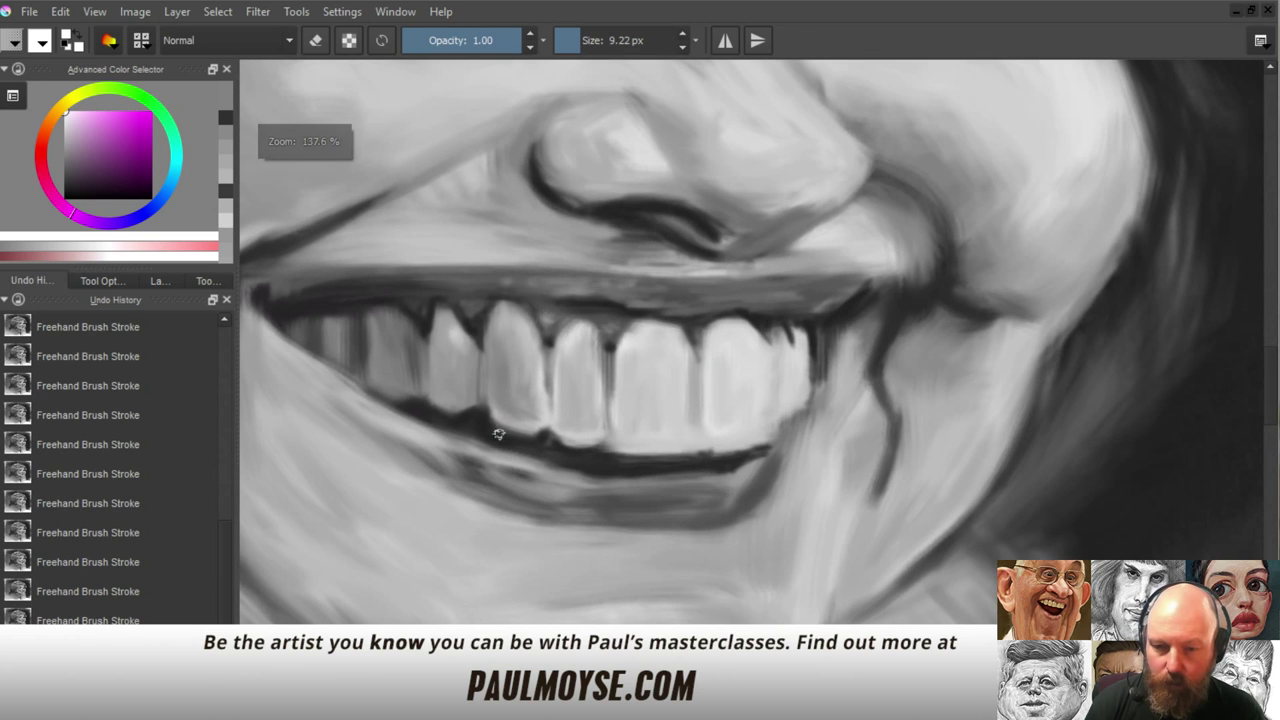
{"action": "key", "text": "bracketleft"}
{"action": "key", "text": "bracketleft"}
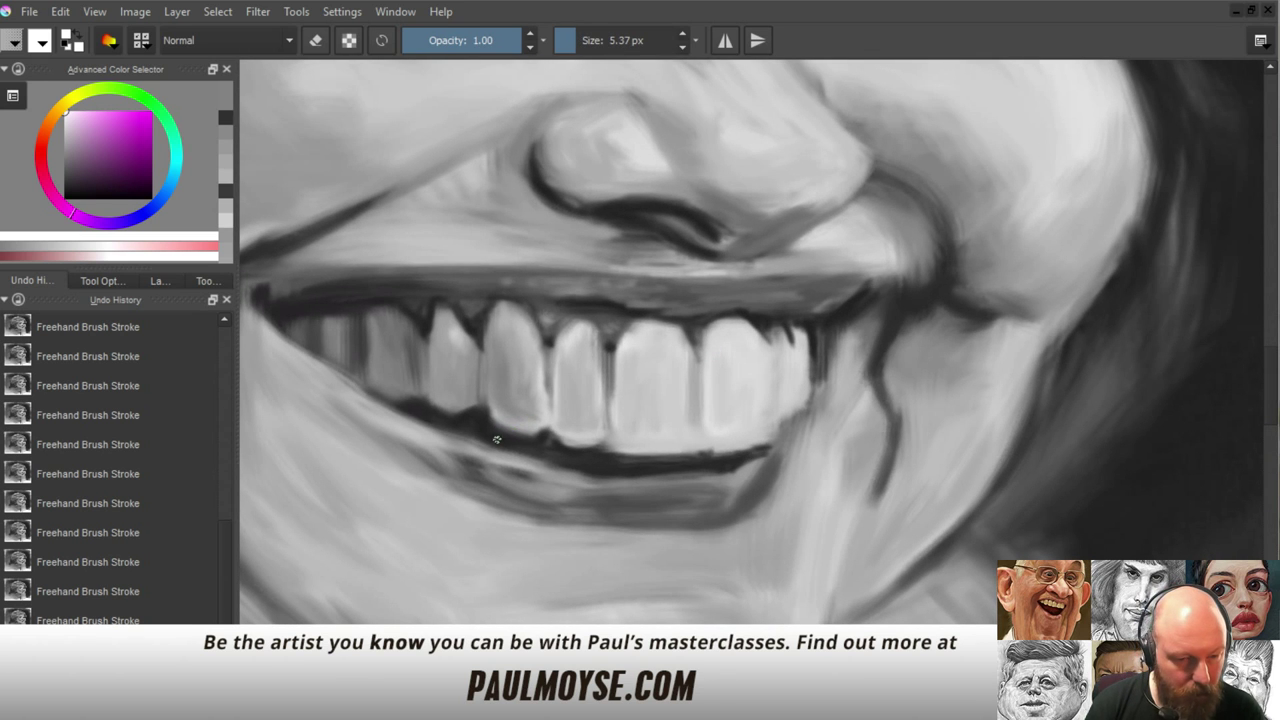
{"action": "left_click_drag", "start_coordinate": [494, 422], "coordinate": [520, 420]}
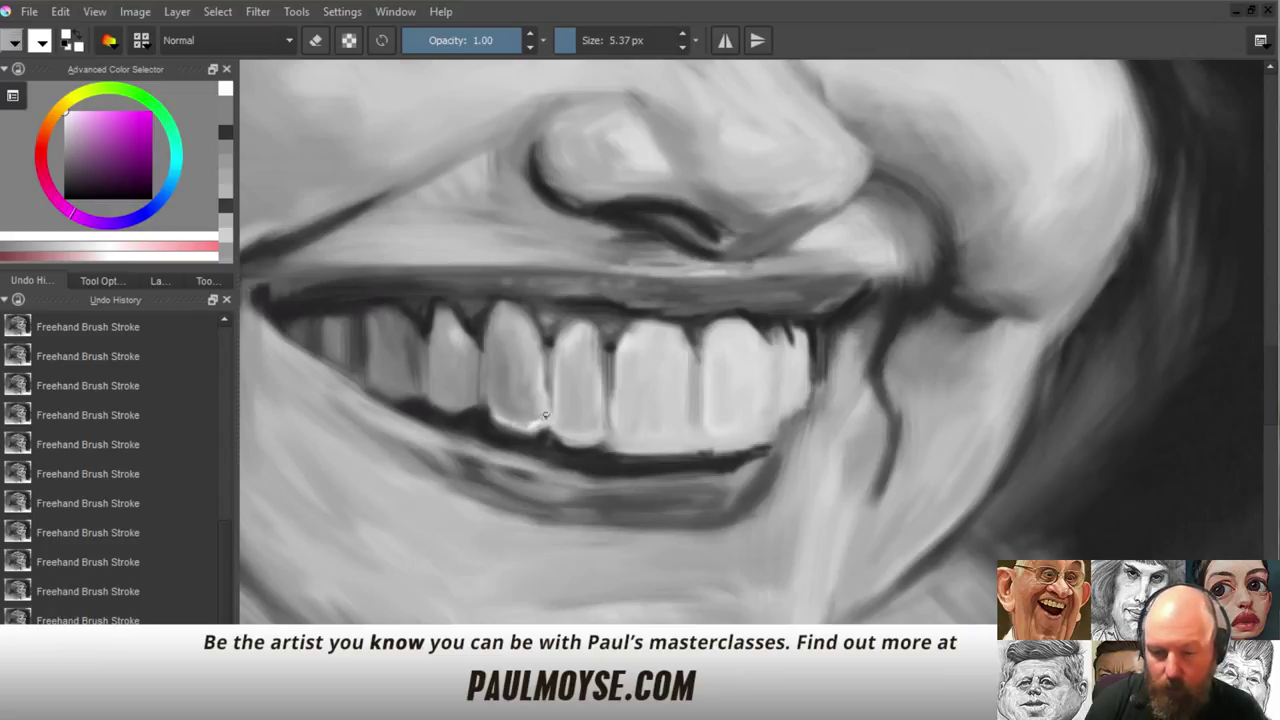
Sharpen the dark gap below the shaded tooth's lower highlight with a sampled dark grey and black
{"action": "left_click", "coordinate": [551, 458], "text": "ctrl"}
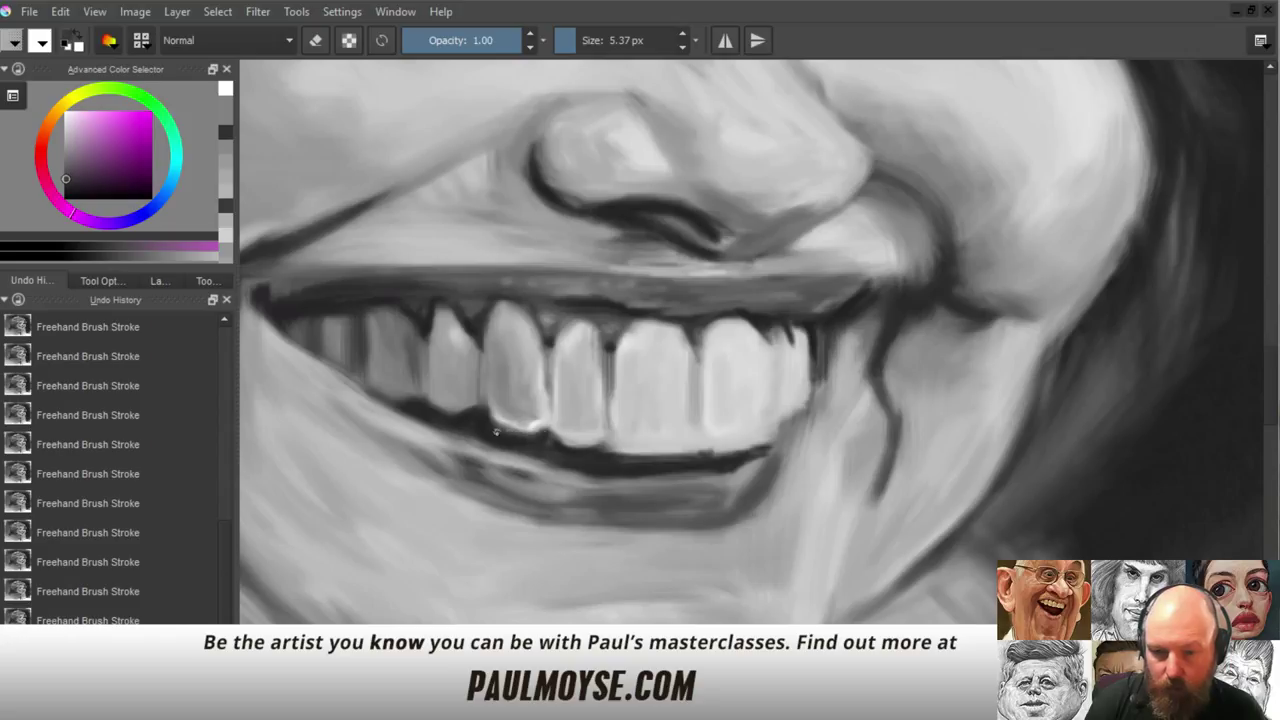
{"action": "left_click_drag", "start_coordinate": [496, 432], "coordinate": [489, 425]}
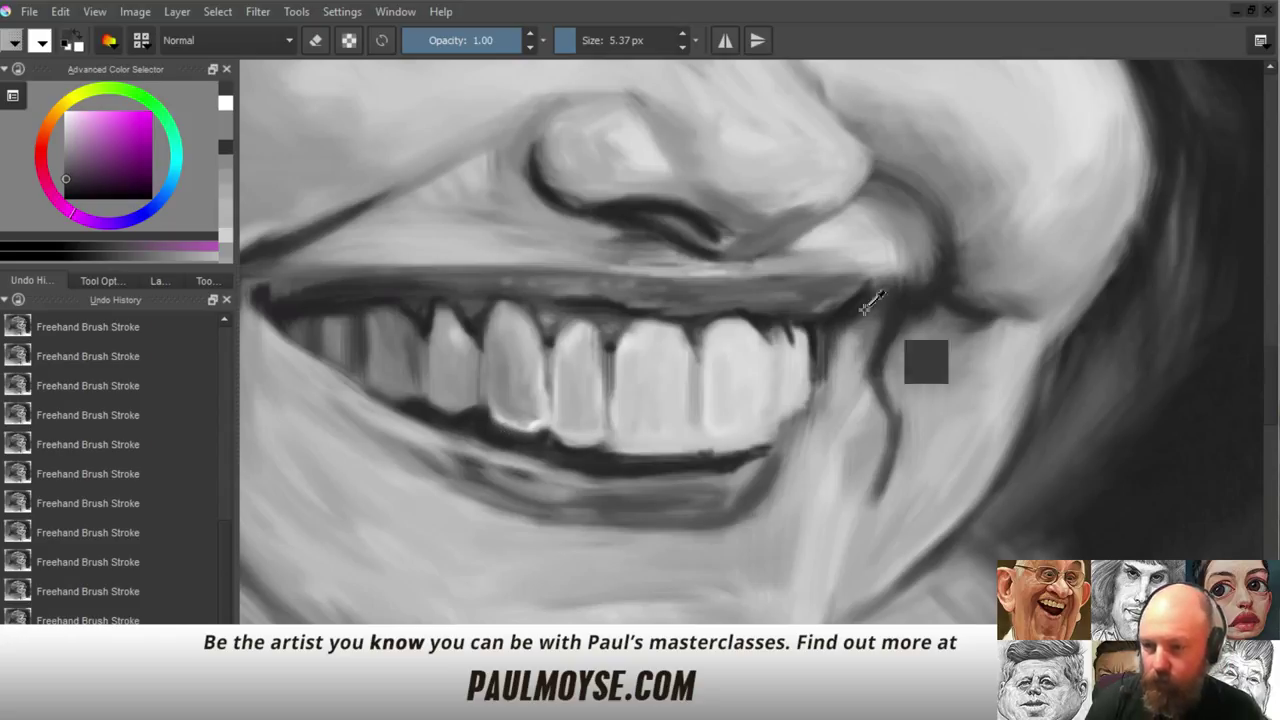
{"action": "left_click", "coordinate": [82, 181]}
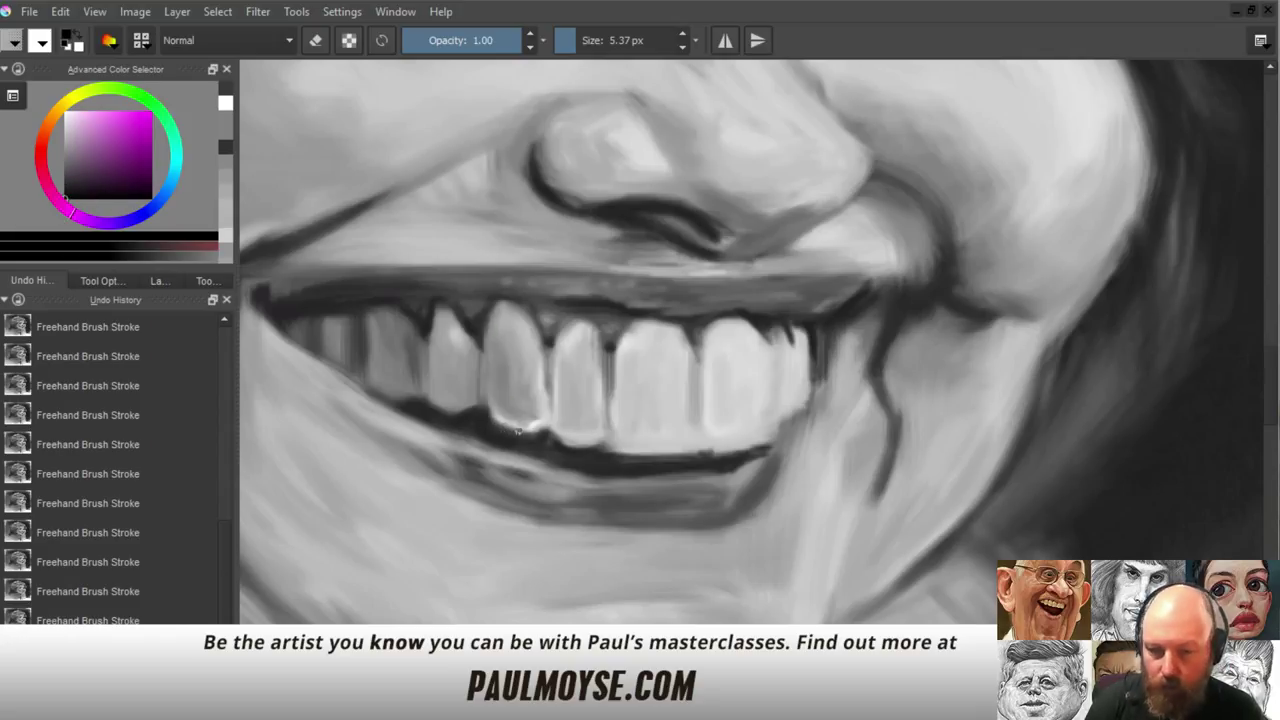
{"action": "mouse_move", "coordinate": [510, 433]}
{"action": "left_mouse_down"}
{"action": "mouse_move", "coordinate": [488, 422]}
{"action": "mouse_move", "coordinate": [533, 436]}
{"action": "left_mouse_up"}
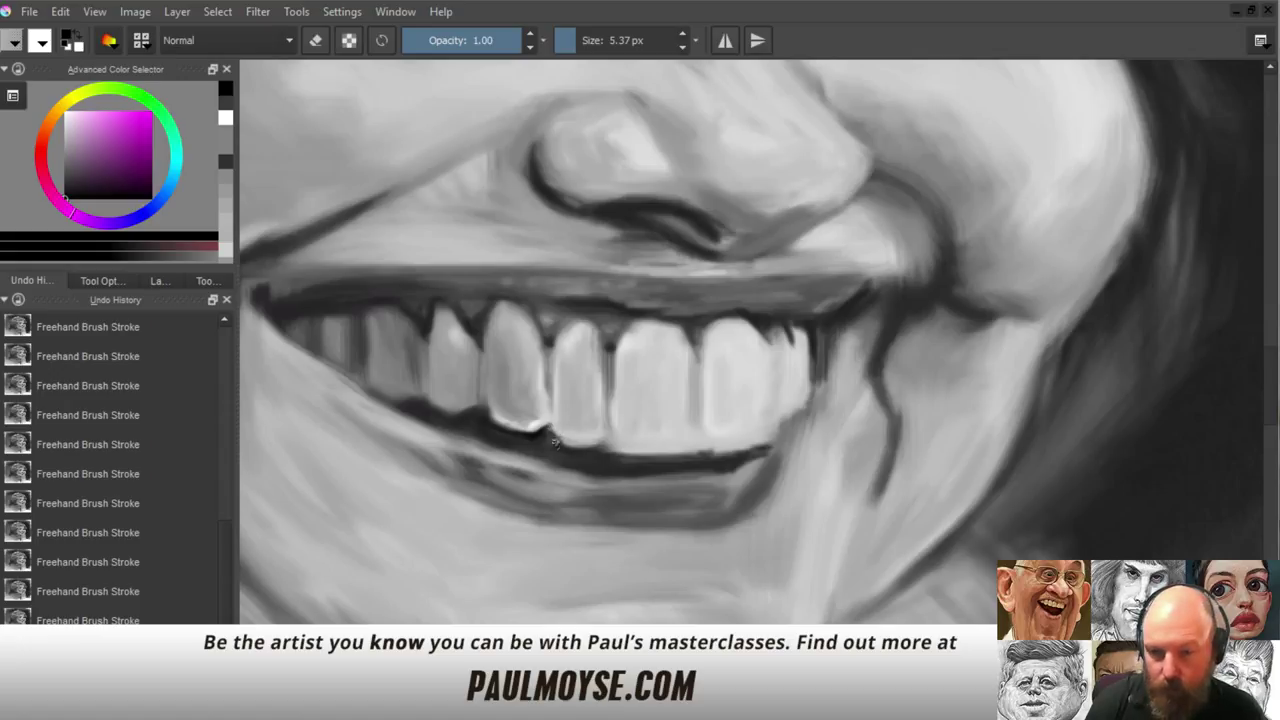
{"action": "left_click_drag", "start_coordinate": [600, 452], "coordinate": [605, 447]}
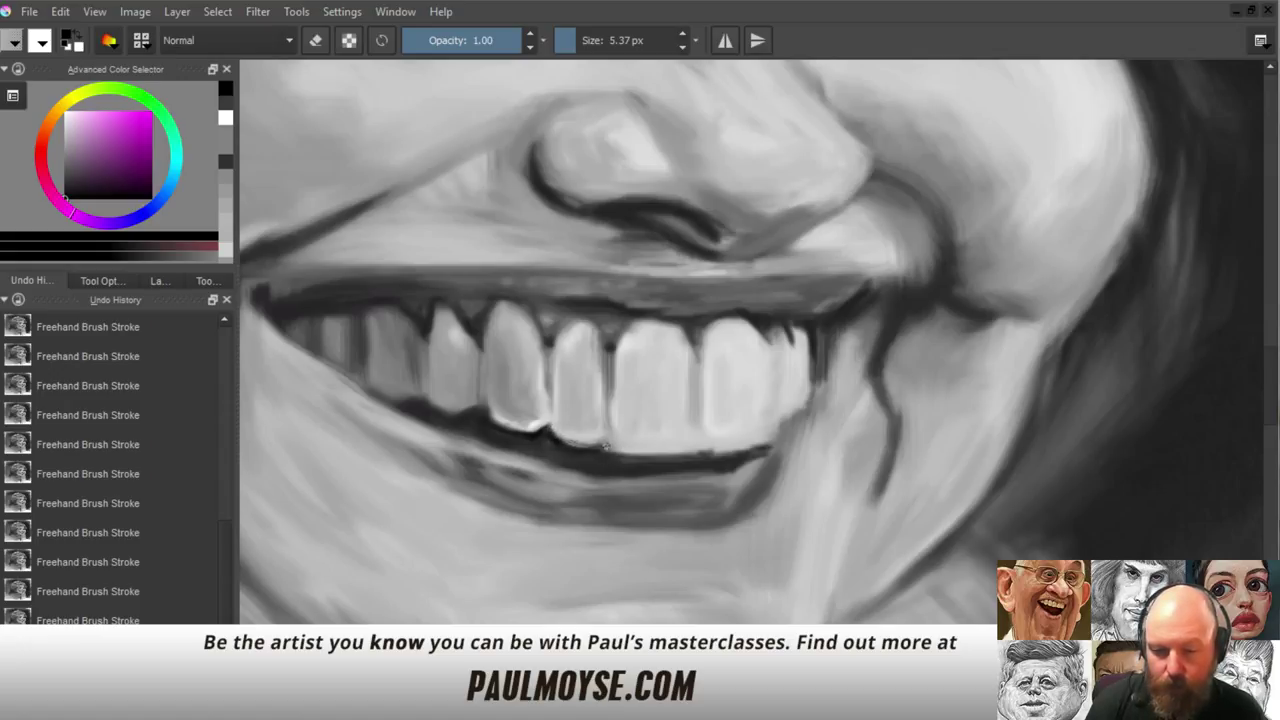
{"action": "key", "text": "ctrl+z"}
{"action": "key", "text": "ctrl+z"}
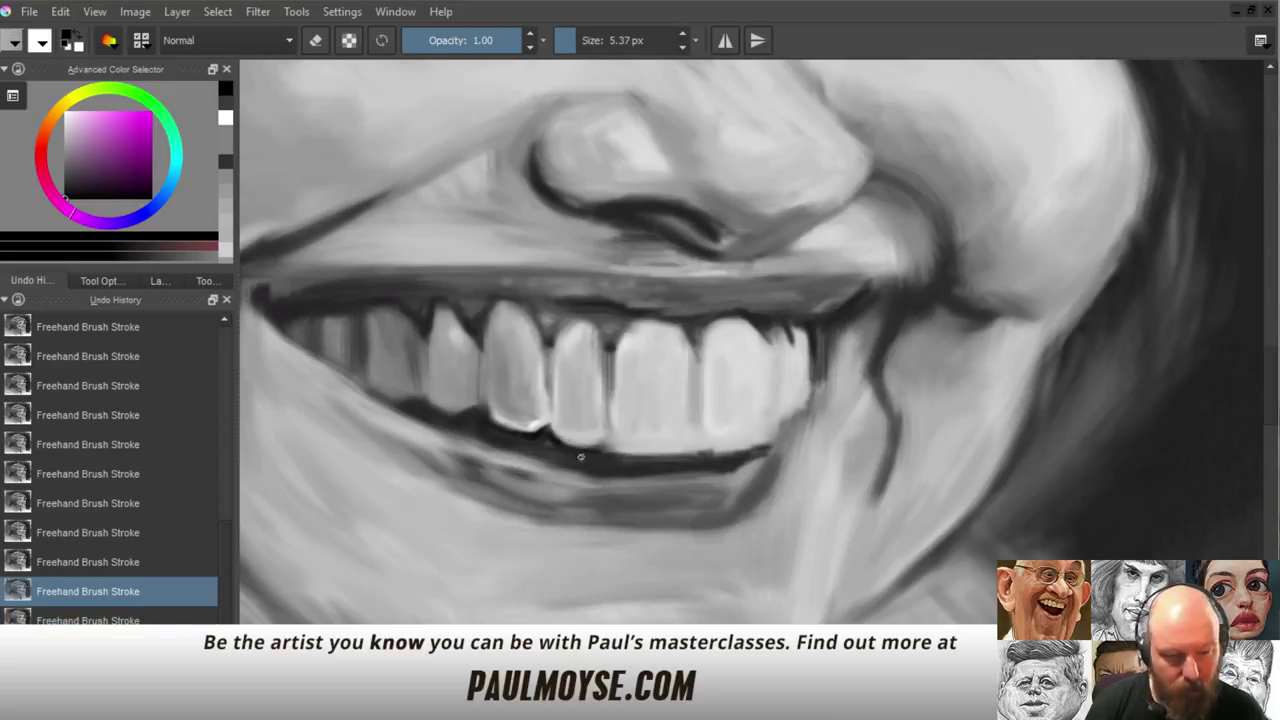
Define the lower edges of the narrow tooth and the adjoining large front tooth with black strokes at 5.37 px
{"action": "left_click_drag", "start_coordinate": [575, 457], "coordinate": [597, 449]}
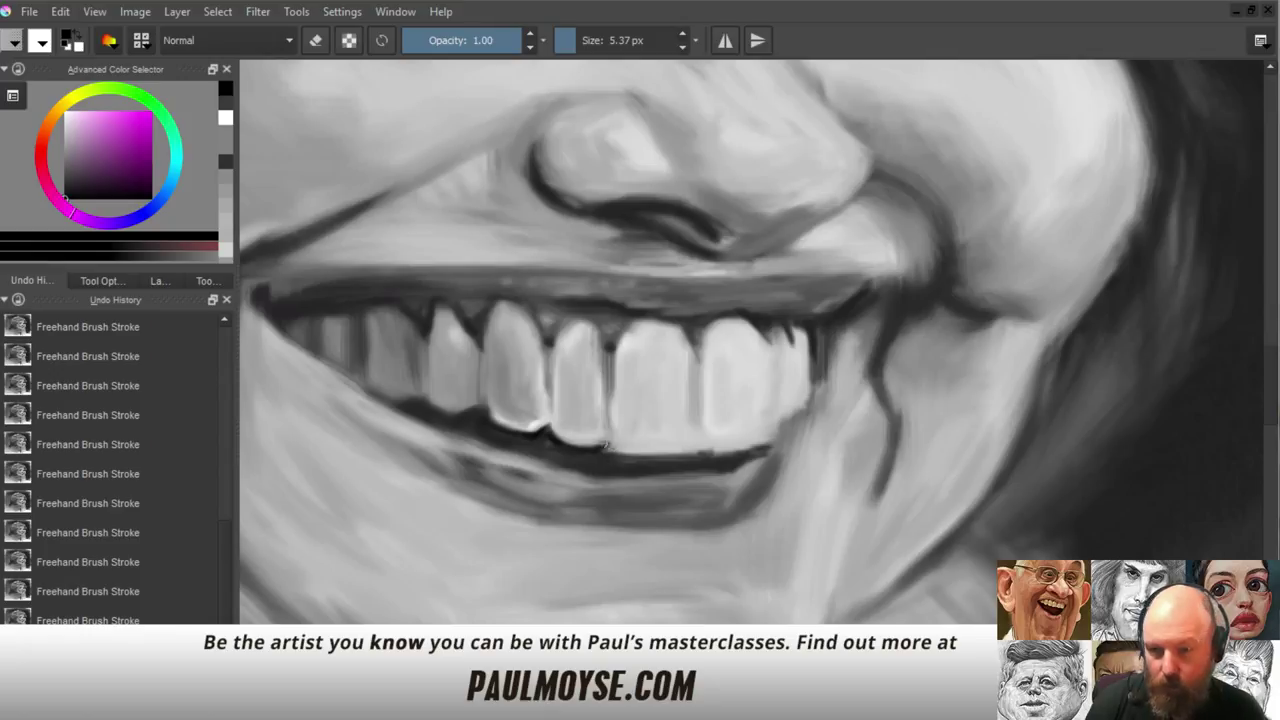
{"action": "left_click_drag", "start_coordinate": [620, 456], "coordinate": [685, 457]}
{"action": "key", "text": "ctrl+z"}
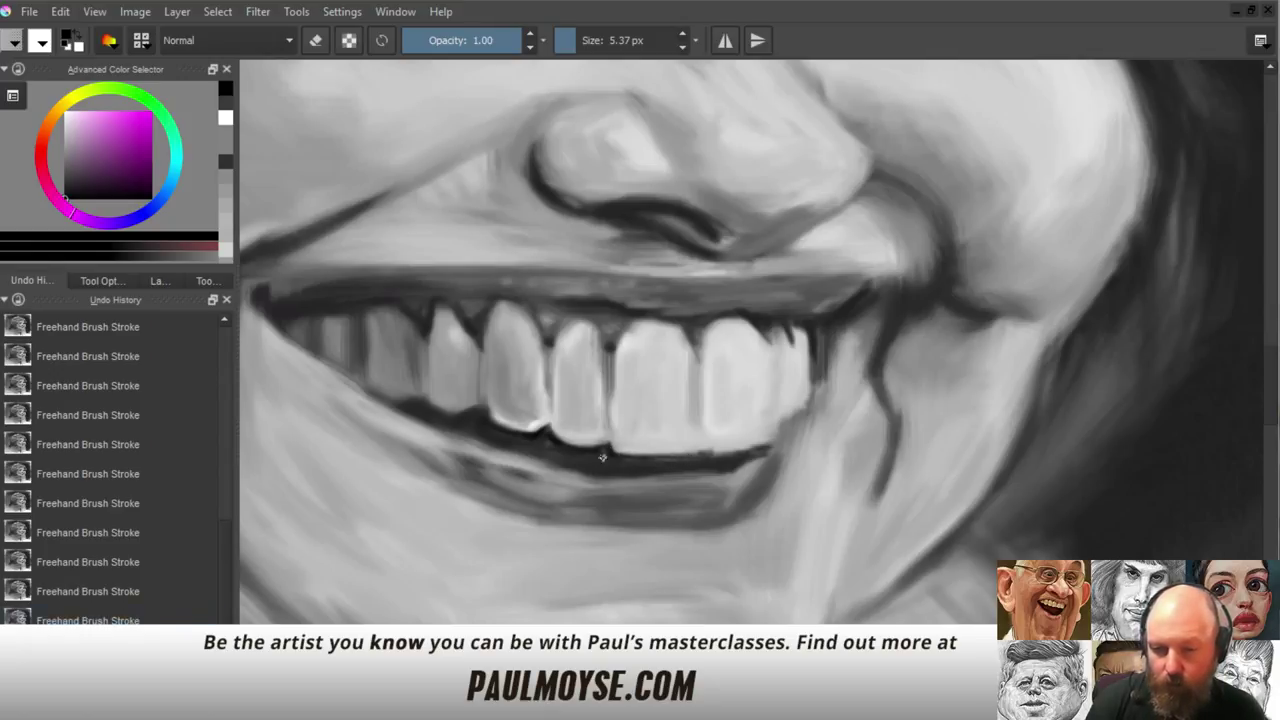
{"action": "mouse_move", "coordinate": [605, 457]}
{"action": "left_mouse_down"}
{"action": "mouse_move", "coordinate": [731, 471]}
{"action": "mouse_move", "coordinate": [717, 543]}
{"action": "left_mouse_up"}
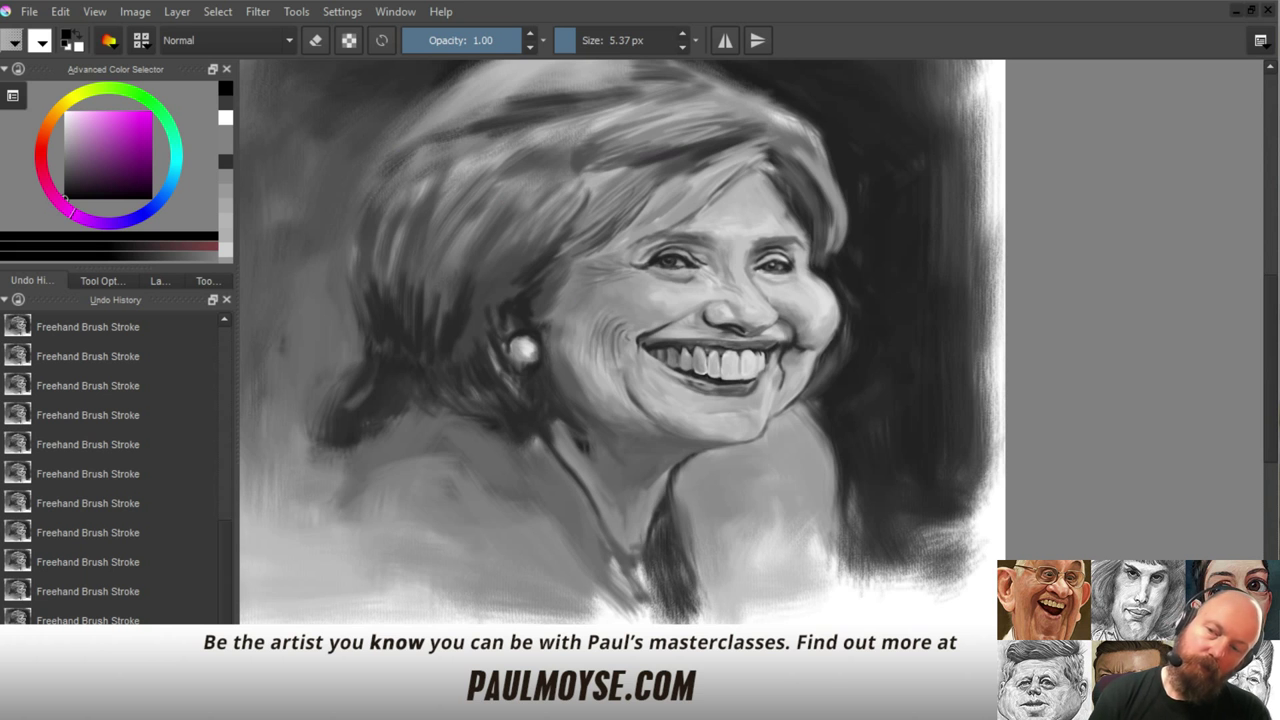
{"action": "left_click_drag", "start_coordinate": [678, 358], "coordinate": [673, 402]}
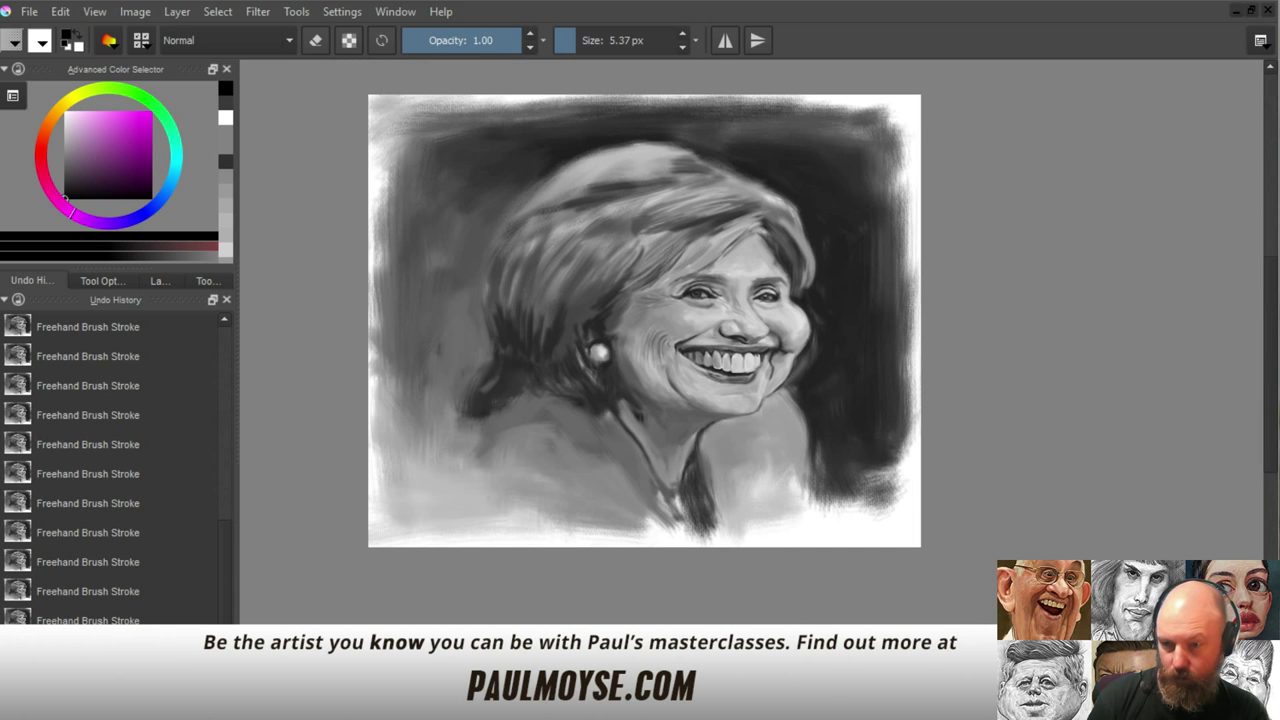
Enlarge the brush to 10.66 px and shade the front tooth nearest the far mouth corner with a sampled grey
{"action": "left_click_drag", "start_coordinate": [782, 372], "coordinate": [818, 210]}
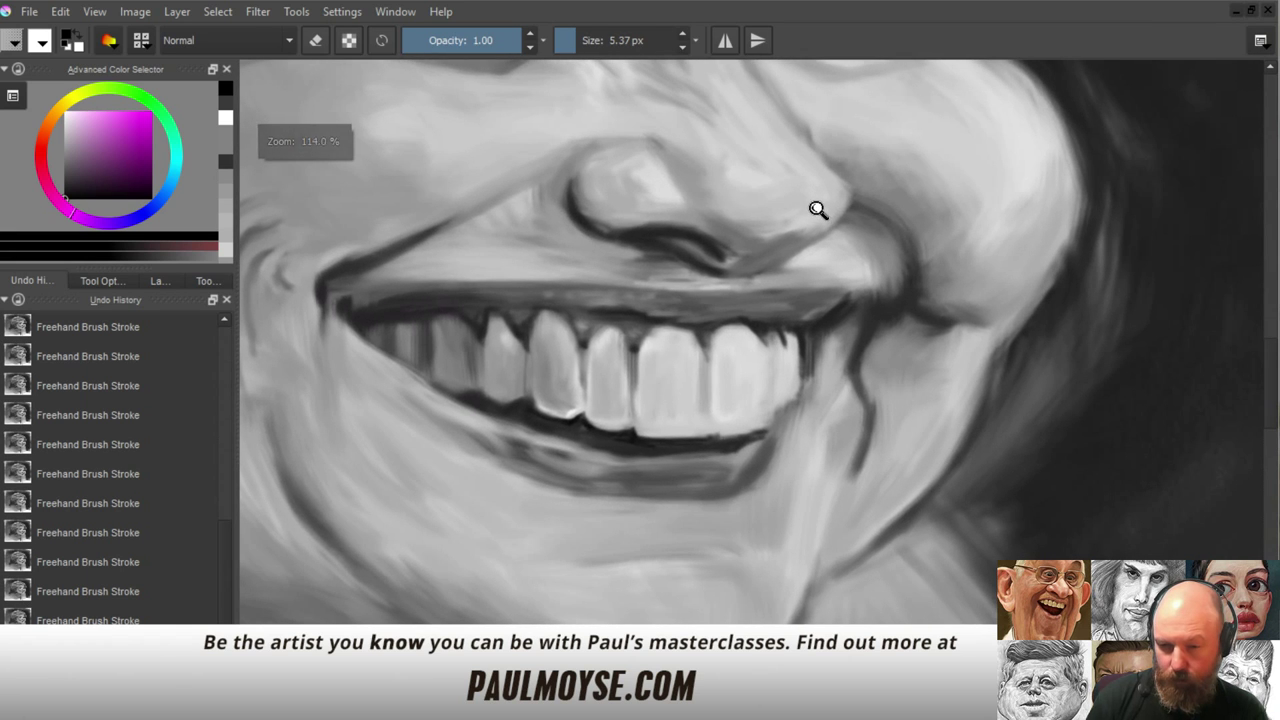
{"action": "left_click", "coordinate": [632, 366], "text": "ctrl"}
{"action": "left_click_drag", "start_coordinate": [678, 374], "coordinate": [738, 384]}
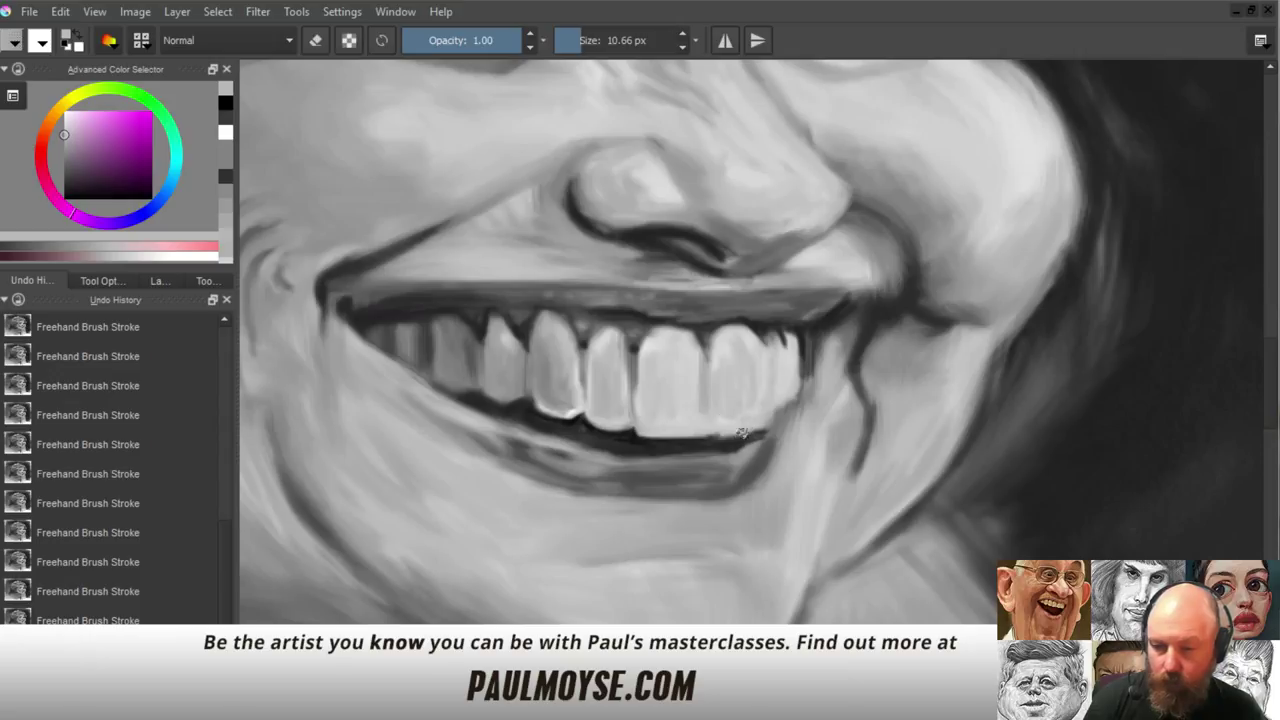
Shade and separate the small narrow teeth at the far mouth corner with sampled mid, dark and light greys
{"action": "left_click", "coordinate": [770, 348], "text": "ctrl"}
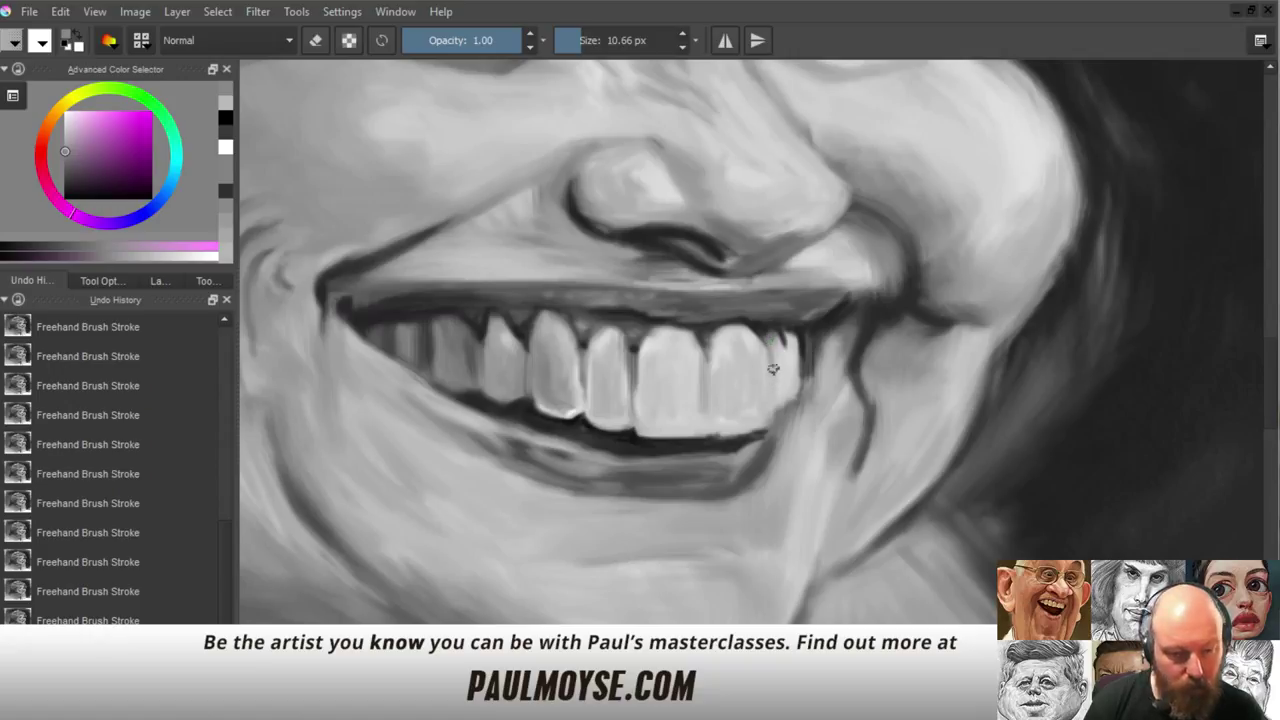
{"action": "left_click_drag", "start_coordinate": [783, 342], "coordinate": [783, 403]}
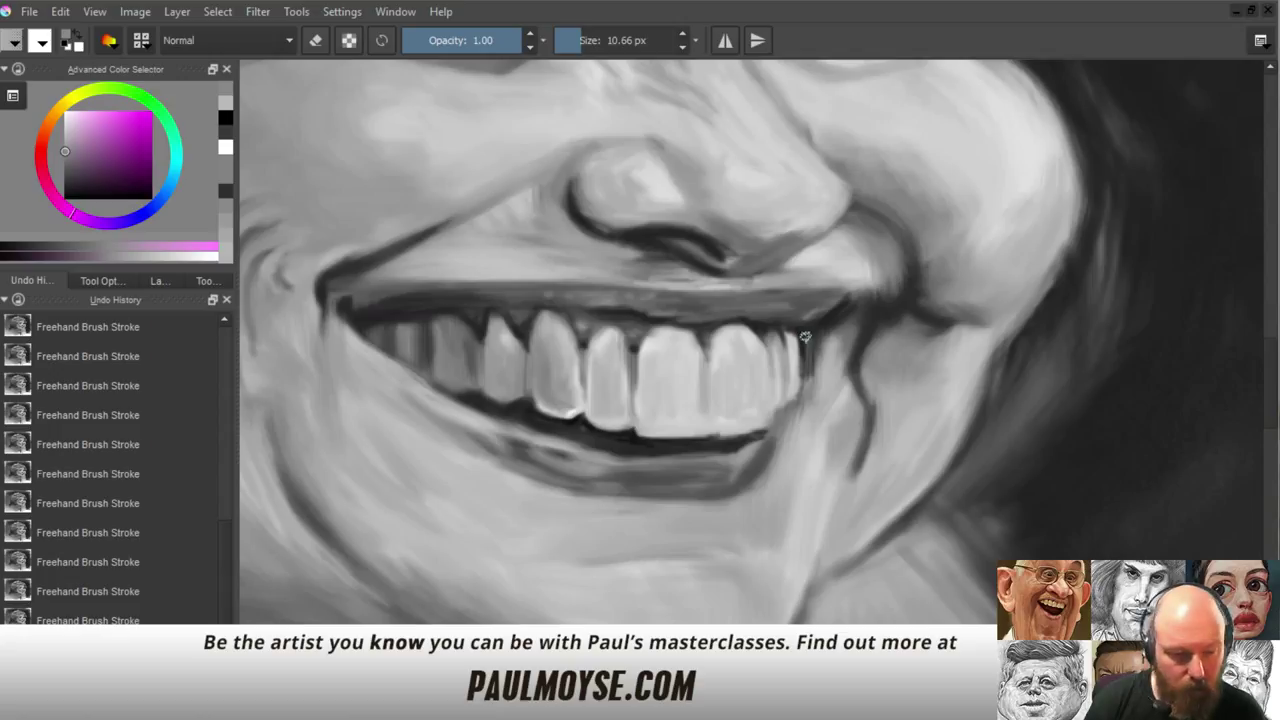
{"action": "left_click", "coordinate": [786, 383], "text": "ctrl"}
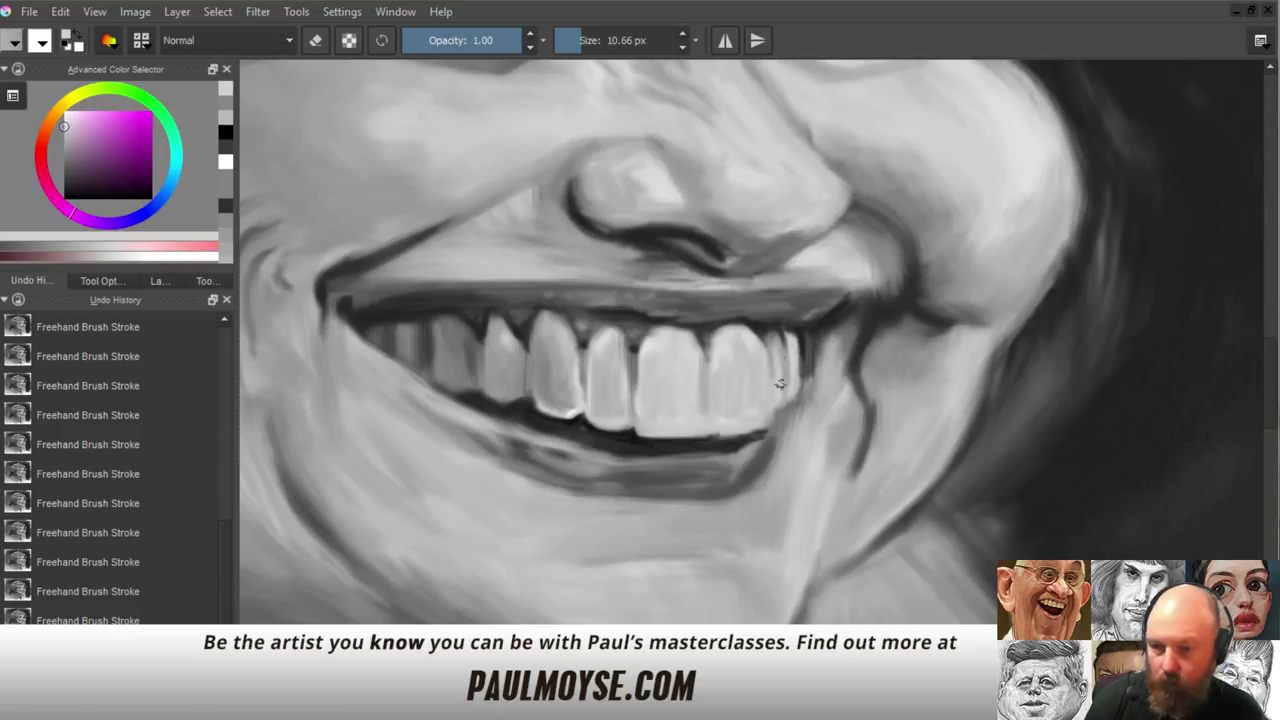
{"action": "left_click", "coordinate": [790, 333], "text": "ctrl"}
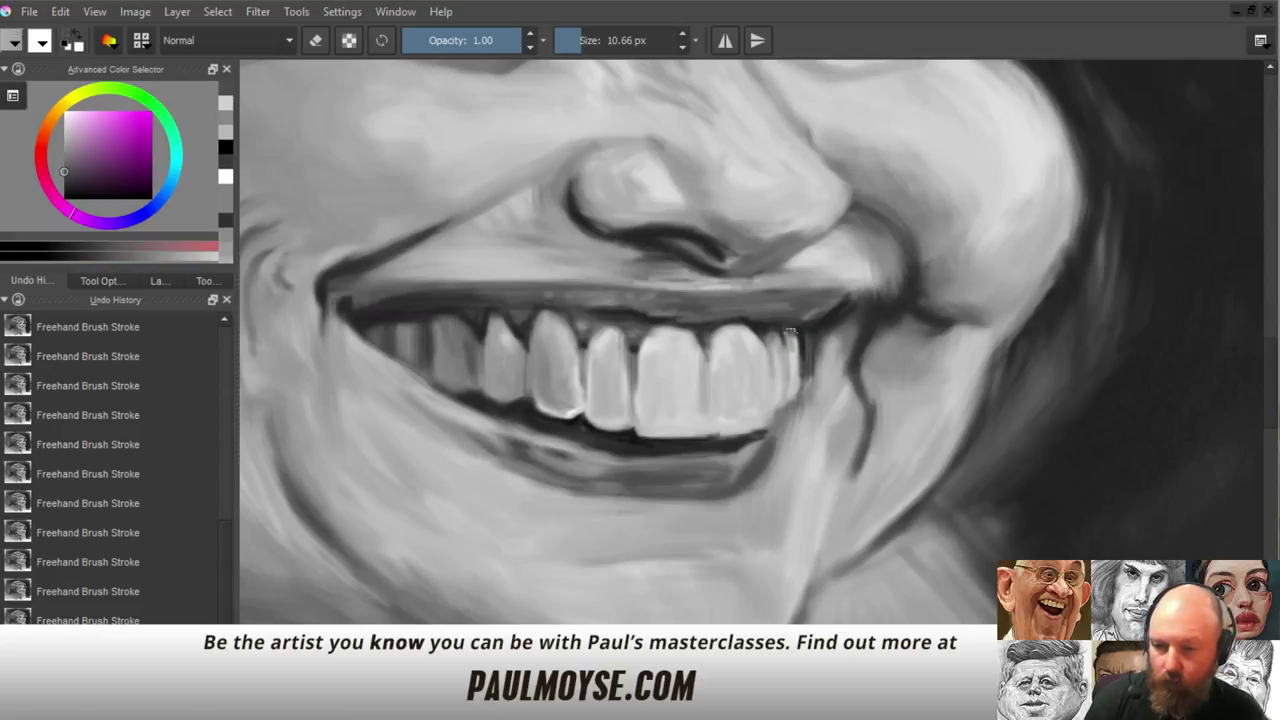
{"action": "left_click", "coordinate": [788, 352], "text": "ctrl"}
{"action": "mouse_move", "coordinate": [794, 341]}
{"action": "left_mouse_down"}
{"action": "mouse_move", "coordinate": [800, 382]}
{"action": "mouse_move", "coordinate": [807, 369]}
{"action": "mouse_move", "coordinate": [739, 371]}
{"action": "mouse_move", "coordinate": [731, 428]}
{"action": "mouse_move", "coordinate": [783, 356]}
{"action": "left_mouse_up"}
{"action": "left_click", "coordinate": [800, 344], "text": "ctrl"}
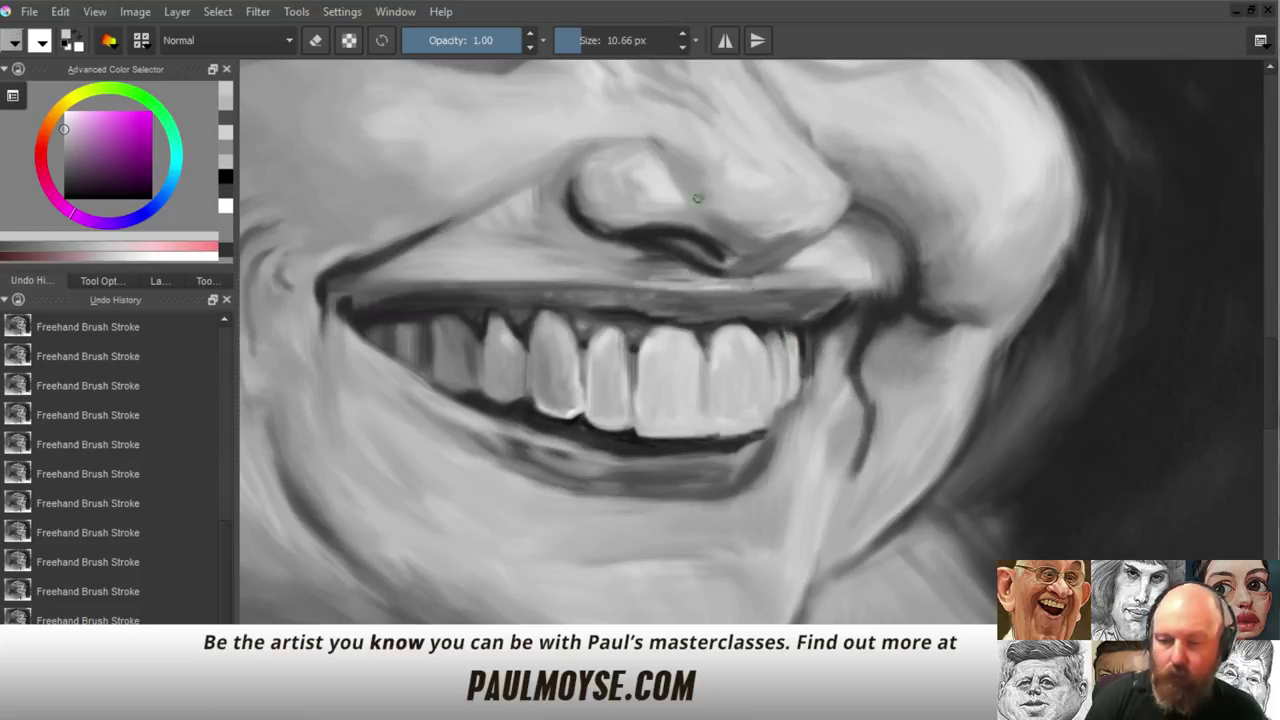
Reduce the brush to 6.81 px and blend light grey strokes into the body and upper part of the far front tooth
{"action": "mouse_move", "coordinate": [686, 354]}
{"action": "left_mouse_down"}
{"action": "mouse_move", "coordinate": [675, 516]}
{"action": "mouse_move", "coordinate": [789, 309]}
{"action": "left_mouse_up"}
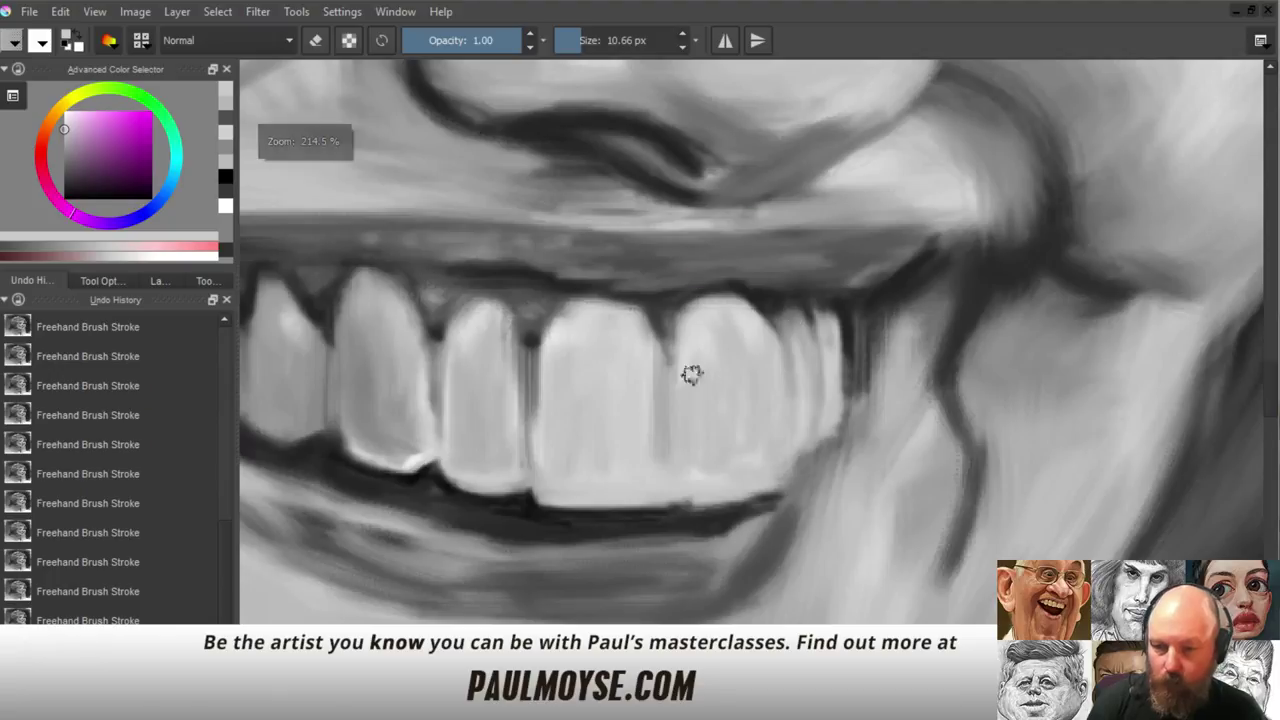
{"action": "left_click_drag", "start_coordinate": [732, 382], "coordinate": [708, 389]}
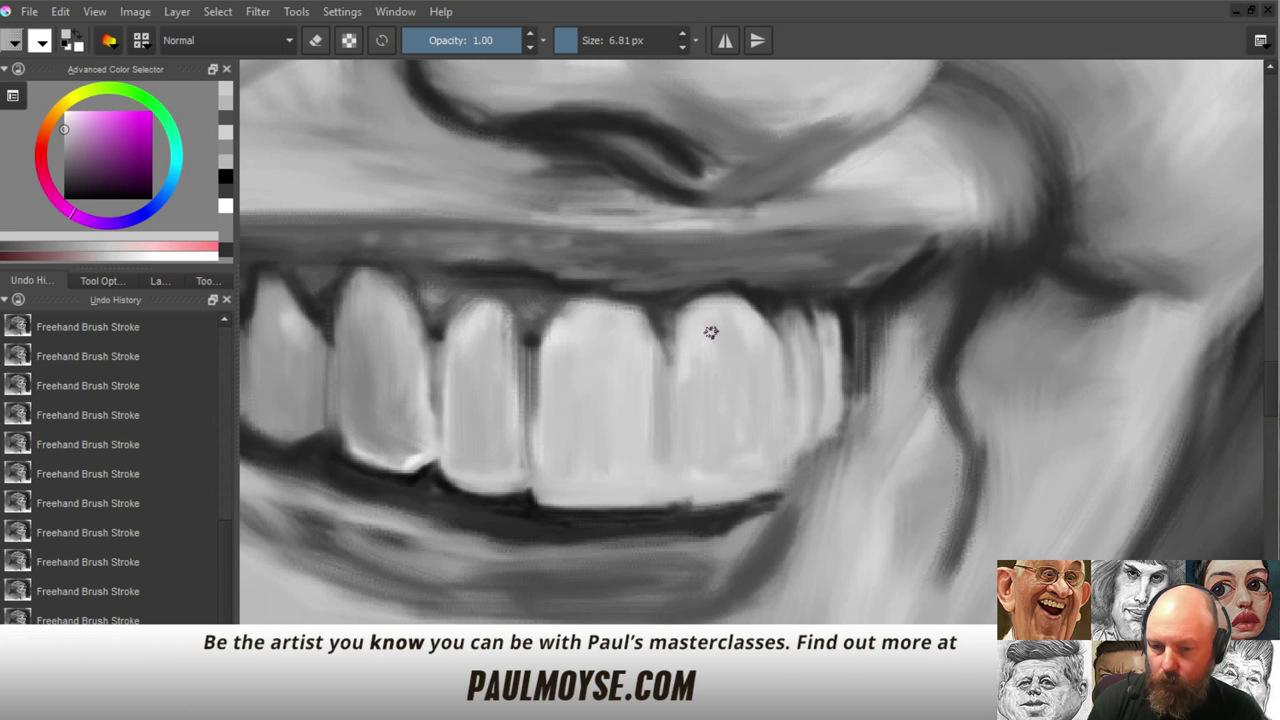
{"action": "mouse_move", "coordinate": [720, 323]}
{"action": "left_mouse_down"}
{"action": "mouse_move", "coordinate": [717, 369]}
{"action": "mouse_move", "coordinate": [720, 357]}
{"action": "left_mouse_up"}
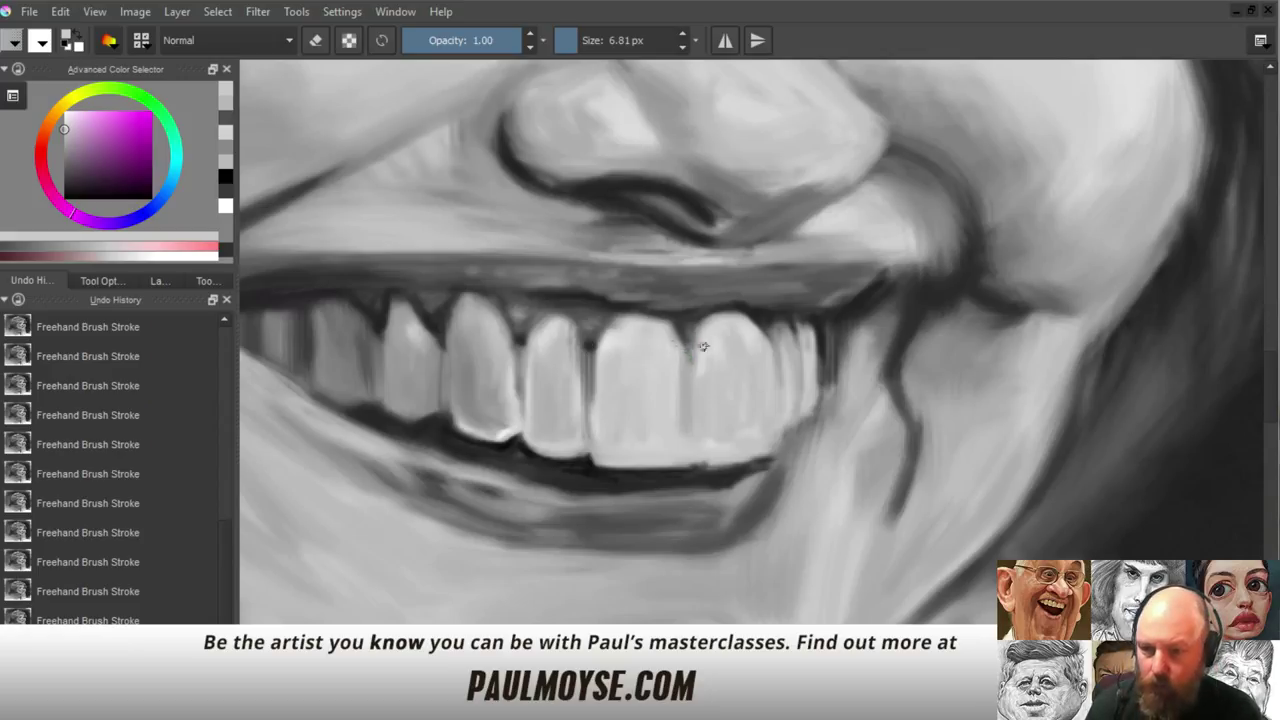
Choose black and darken the gum line and the notch above the gap between the two large front teeth
{"action": "left_click", "coordinate": [522, 450], "text": "ctrl"}
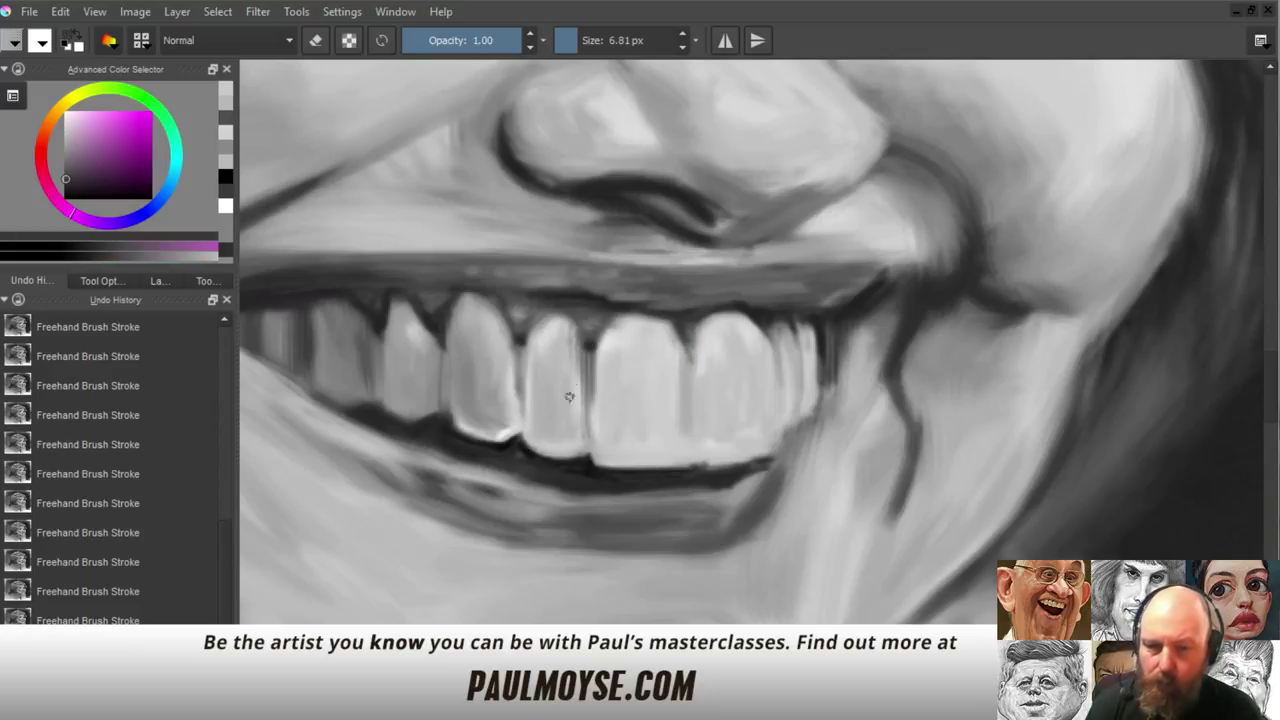
{"action": "left_click", "coordinate": [66, 198]}
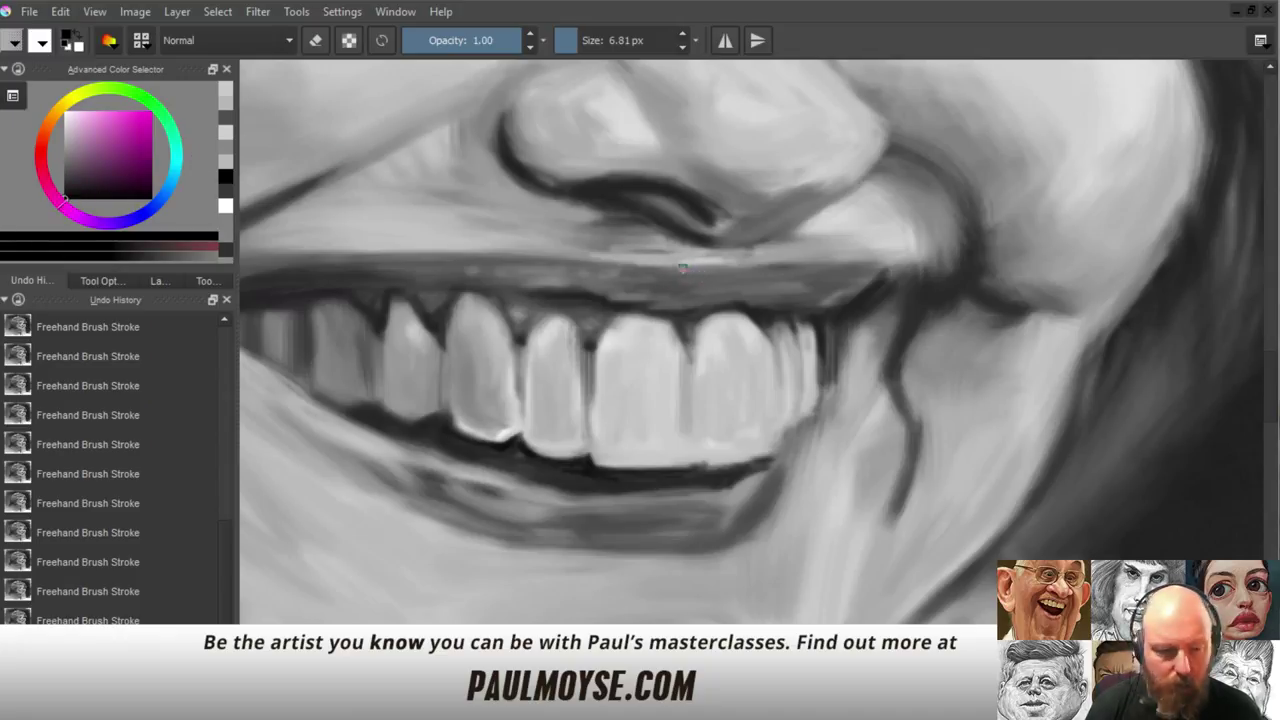
{"action": "left_click_drag", "start_coordinate": [653, 212], "coordinate": [690, 236]}
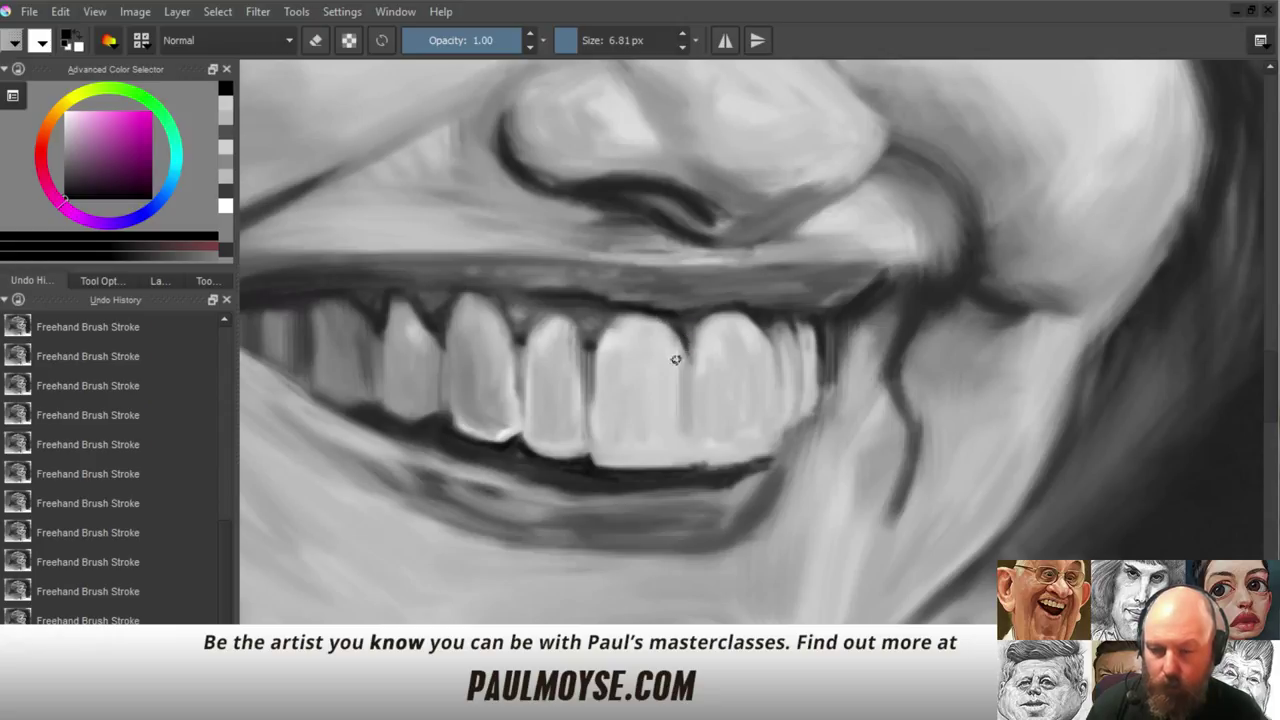
Enlarge the brush to 11.89 px and shade the centre and far edge of the nearer large front tooth with sampled greys
{"action": "key", "text": "bracketright"}
{"action": "key", "text": "bracketright"}
{"action": "key", "text": "bracketright"}
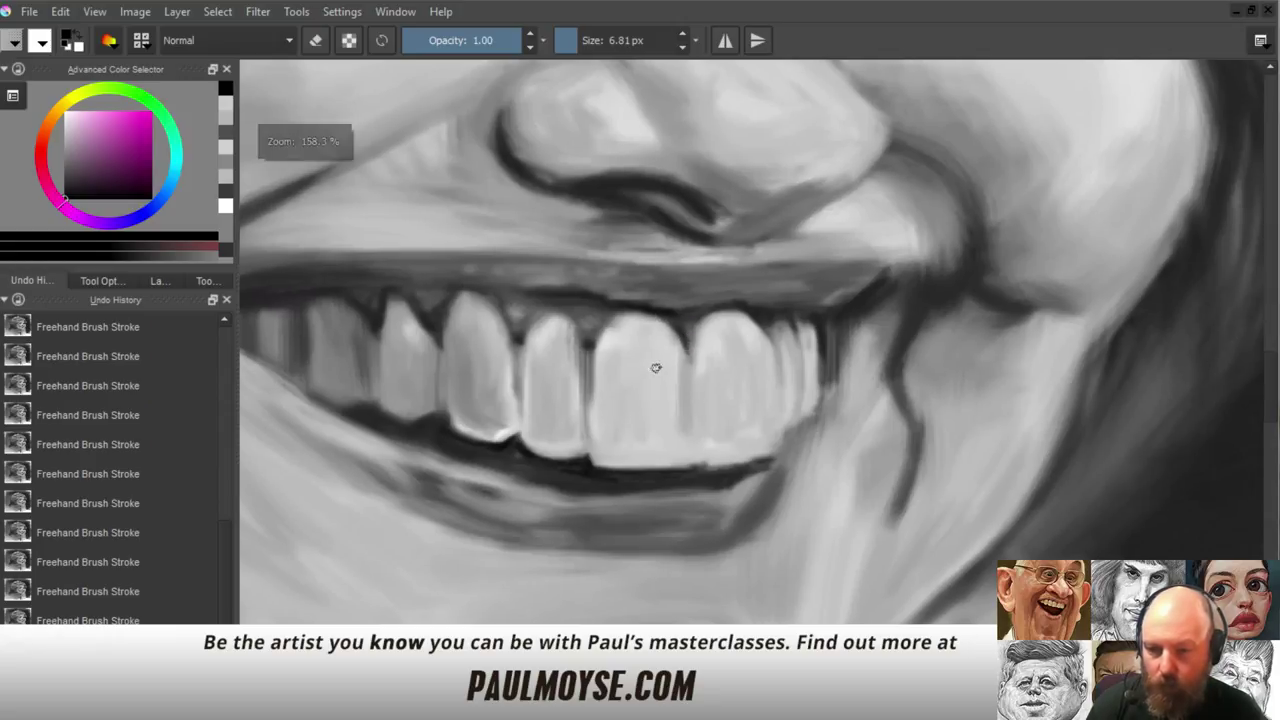
{"action": "left_click", "coordinate": [720, 380], "text": "ctrl"}
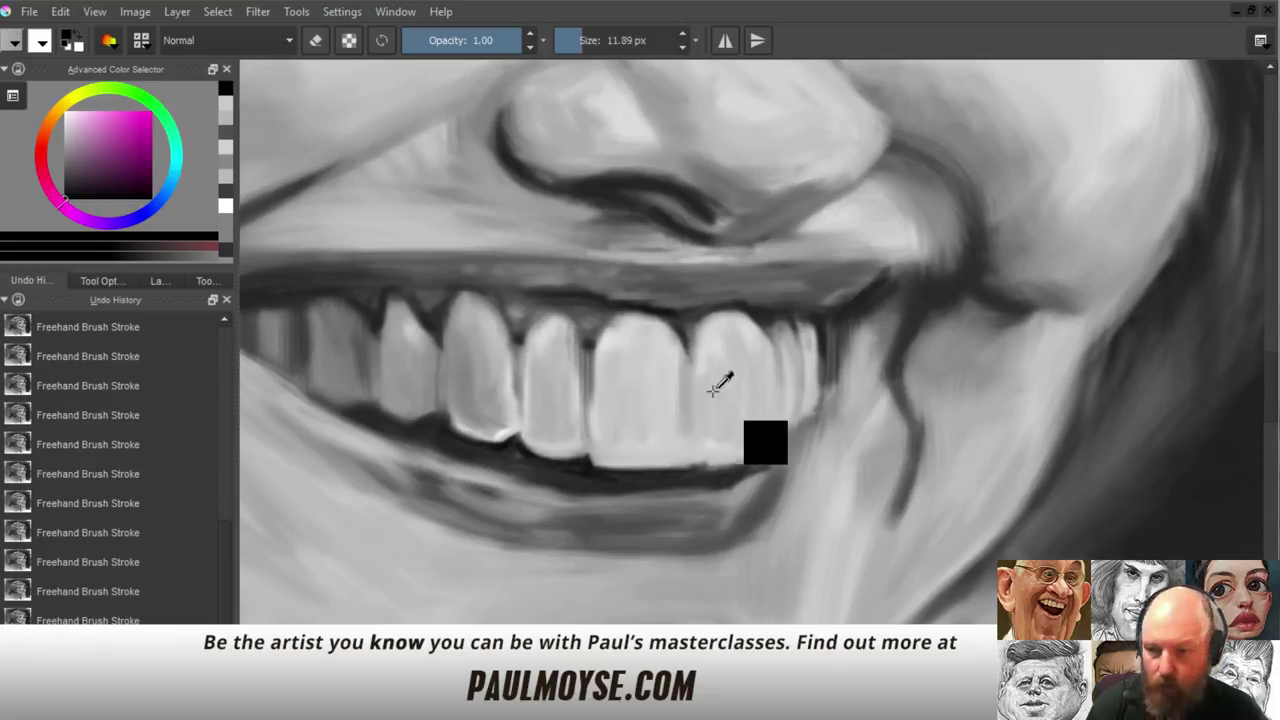
{"action": "left_click", "coordinate": [687, 388], "text": "ctrl"}
{"action": "mouse_move", "coordinate": [656, 352]}
{"action": "left_mouse_down"}
{"action": "mouse_move", "coordinate": [663, 411]}
{"action": "mouse_move", "coordinate": [651, 397]}
{"action": "left_mouse_up"}
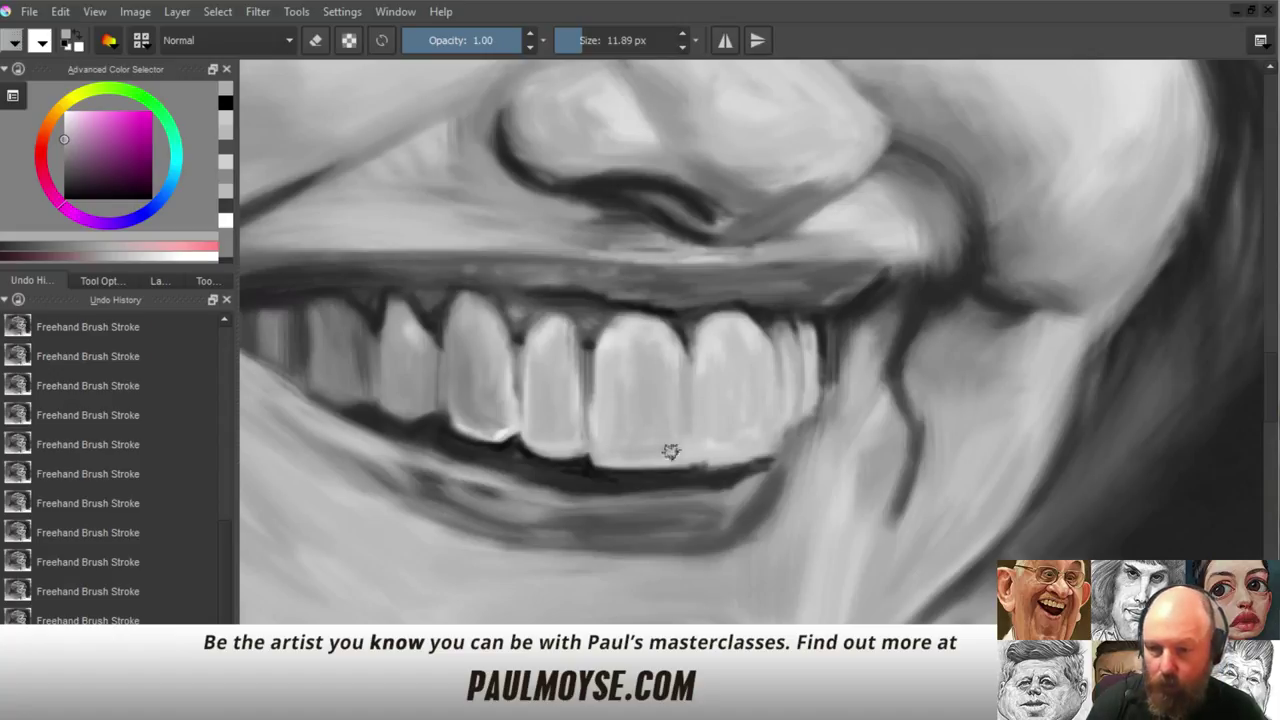
{"action": "left_click", "coordinate": [692, 396], "text": "ctrl"}
{"action": "mouse_move", "coordinate": [672, 345]}
{"action": "left_mouse_down"}
{"action": "mouse_move", "coordinate": [667, 332]}
{"action": "mouse_move", "coordinate": [687, 451]}
{"action": "left_mouse_up"}
Refine the dividing line between the two large front teeth and shade the far one's lower part with sampled greys at 8.60 px
{"action": "left_click", "coordinate": [691, 390], "text": "ctrl"}
{"action": "left_click", "coordinate": [696, 338], "text": "ctrl"}
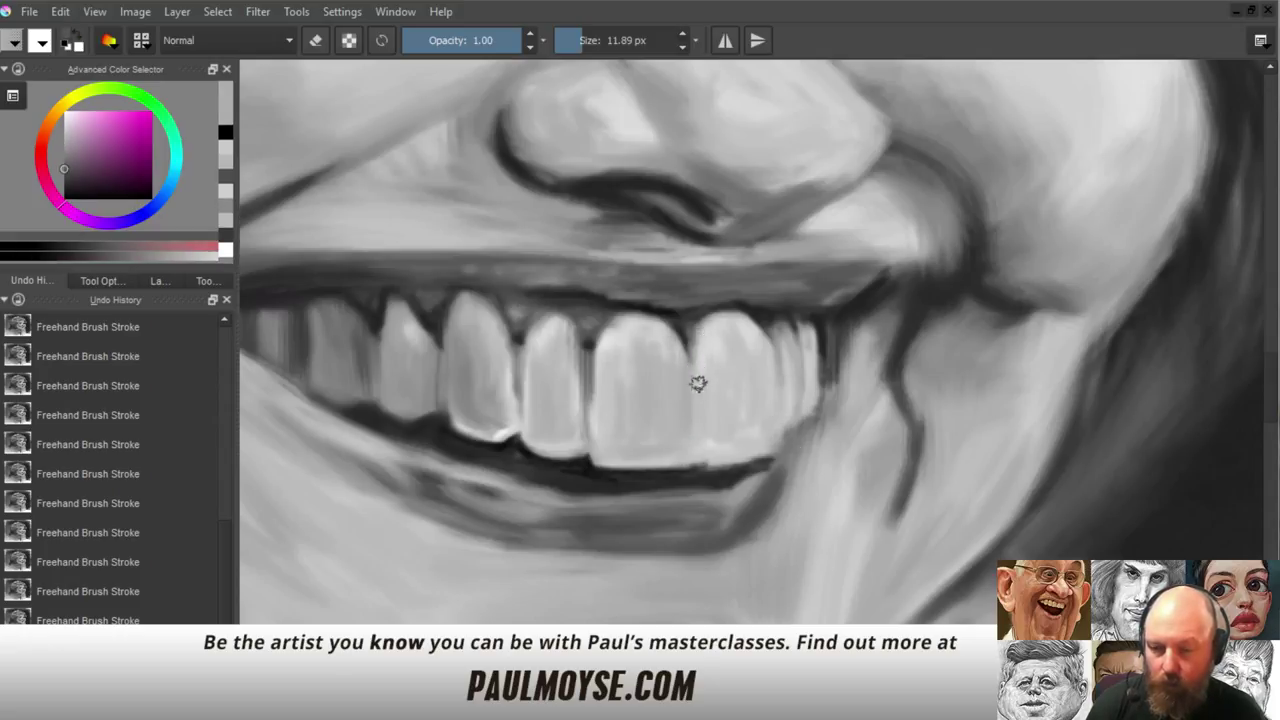
{"action": "left_click_drag", "start_coordinate": [694, 380], "coordinate": [697, 417]}
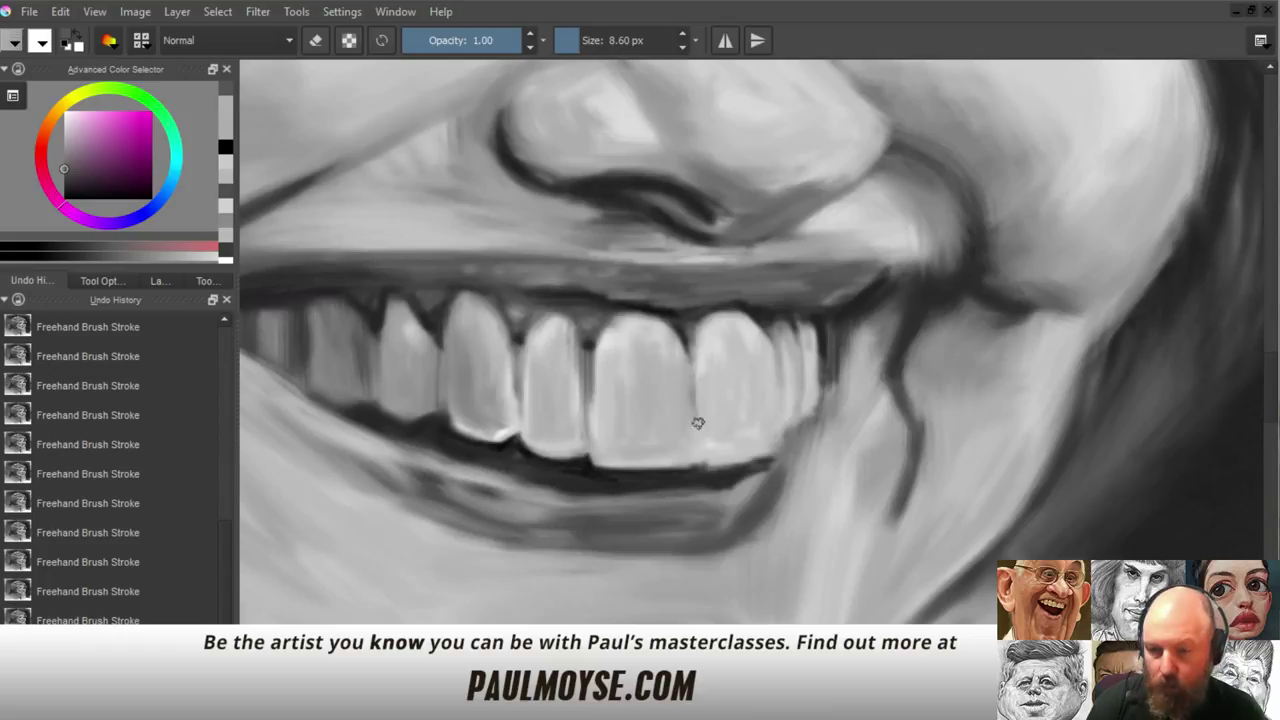
{"action": "left_click", "coordinate": [696, 385], "text": "ctrl"}
{"action": "left_click", "coordinate": [695, 390], "text": "ctrl"}
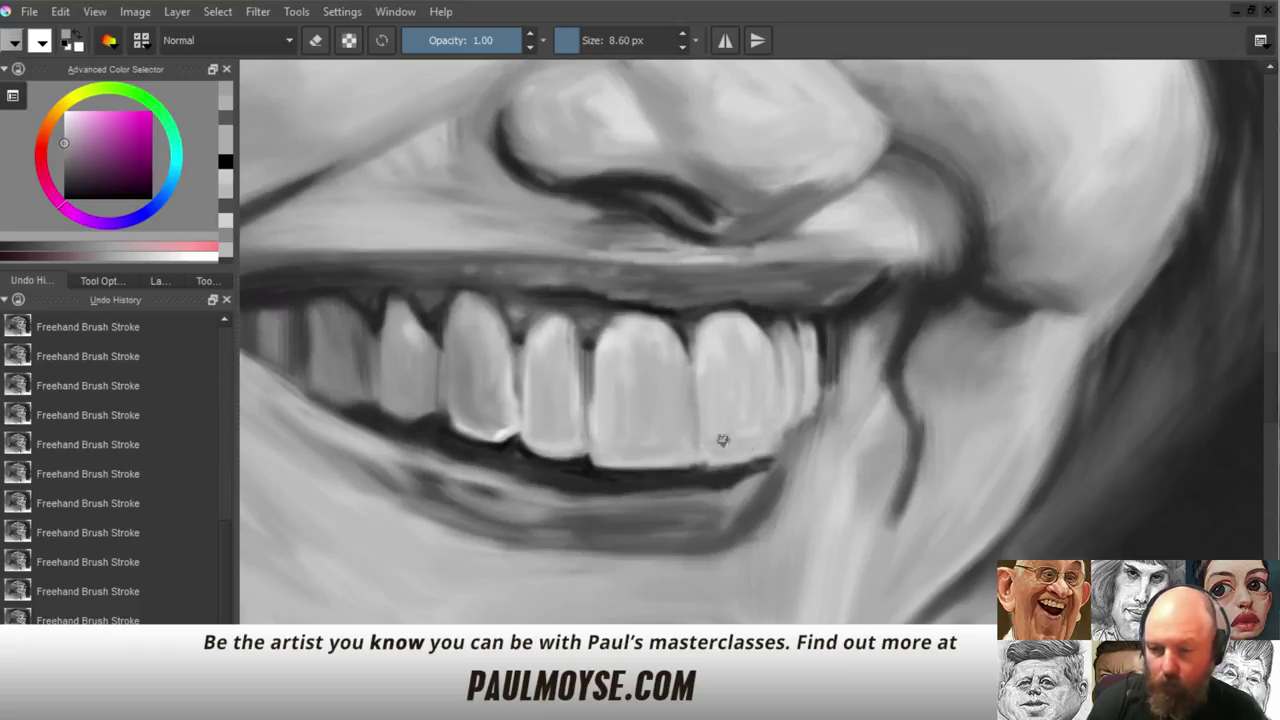
{"action": "left_click", "coordinate": [754, 438], "text": "ctrl"}
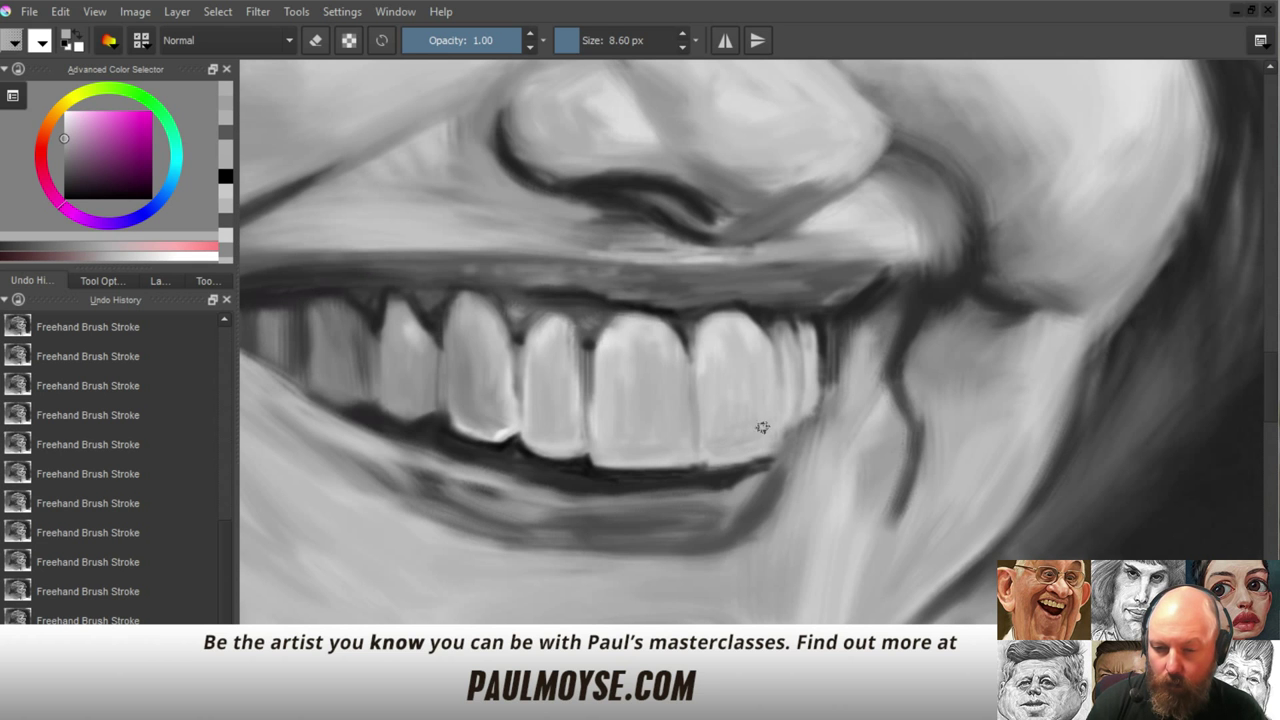
{"action": "left_click_drag", "start_coordinate": [662, 361], "coordinate": [687, 379]}
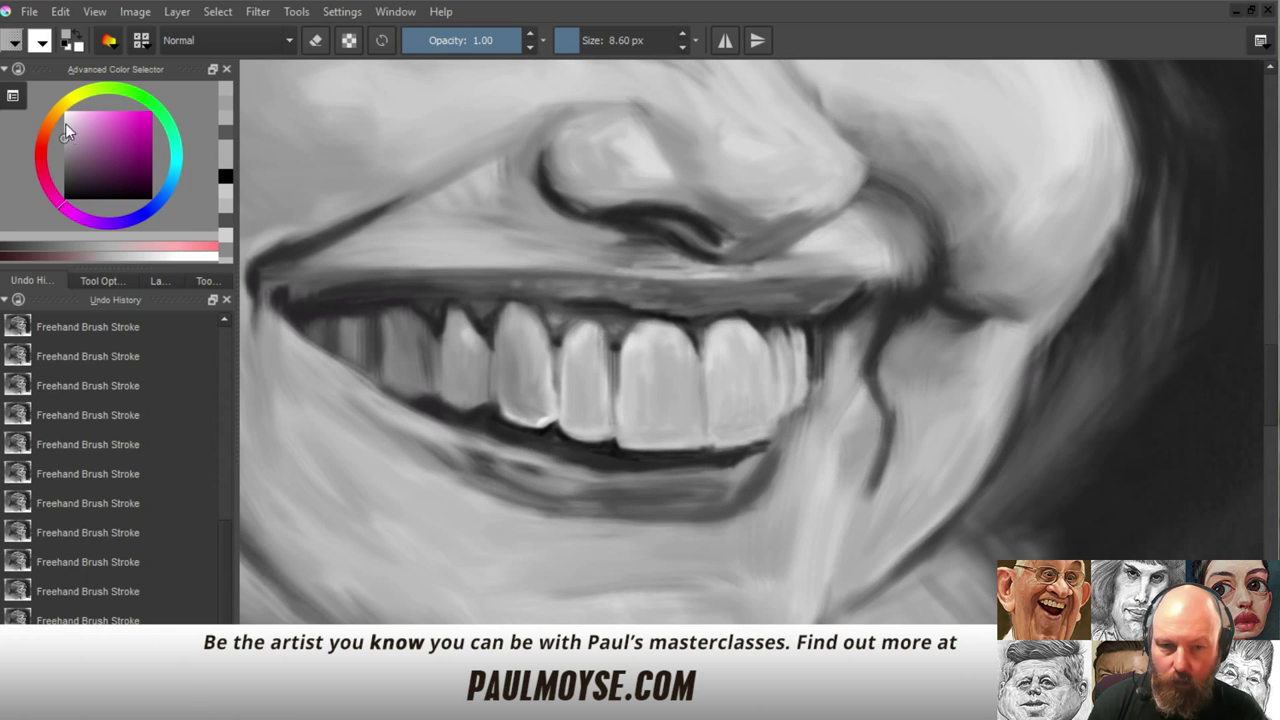
Choose white and paint thin highlights along the lower edges of the two large front teeth
{"action": "left_click", "coordinate": [66, 117]}
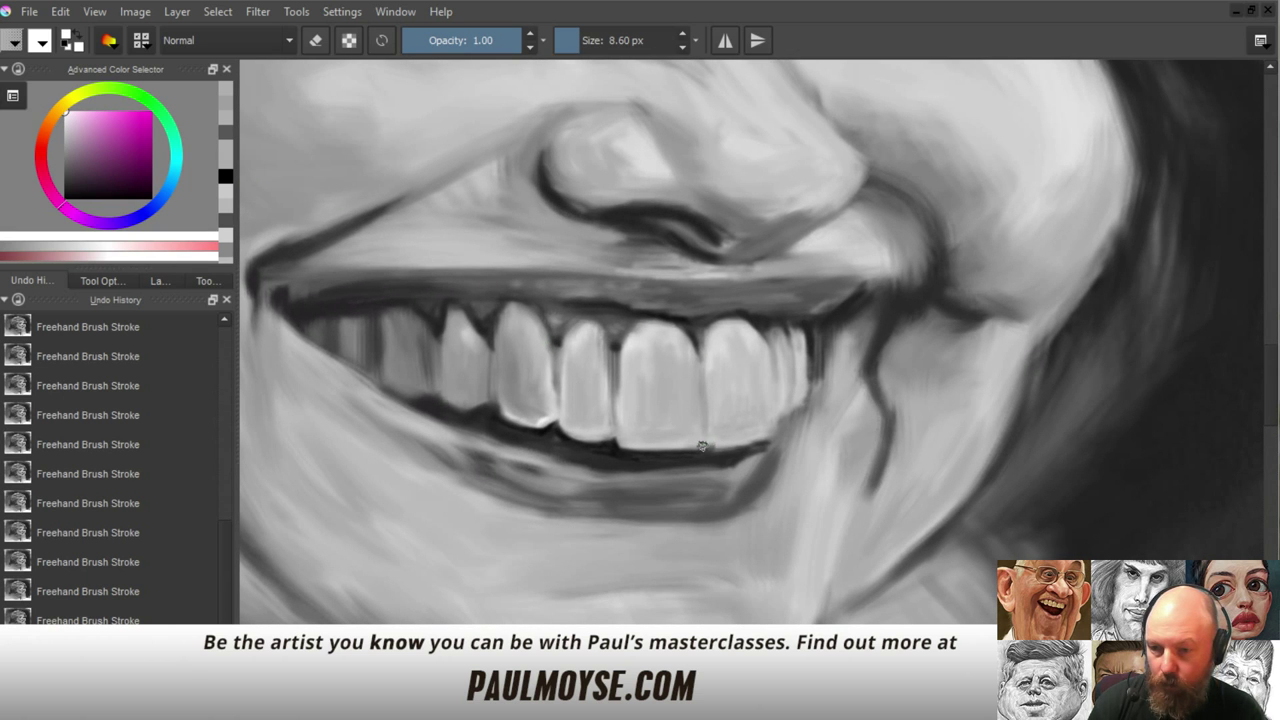
{"action": "mouse_move", "coordinate": [702, 446]}
{"action": "left_mouse_down"}
{"action": "mouse_move", "coordinate": [774, 434]}
{"action": "mouse_move", "coordinate": [731, 451]}
{"action": "left_mouse_up"}
{"action": "left_click_drag", "start_coordinate": [651, 447], "coordinate": [698, 446]}
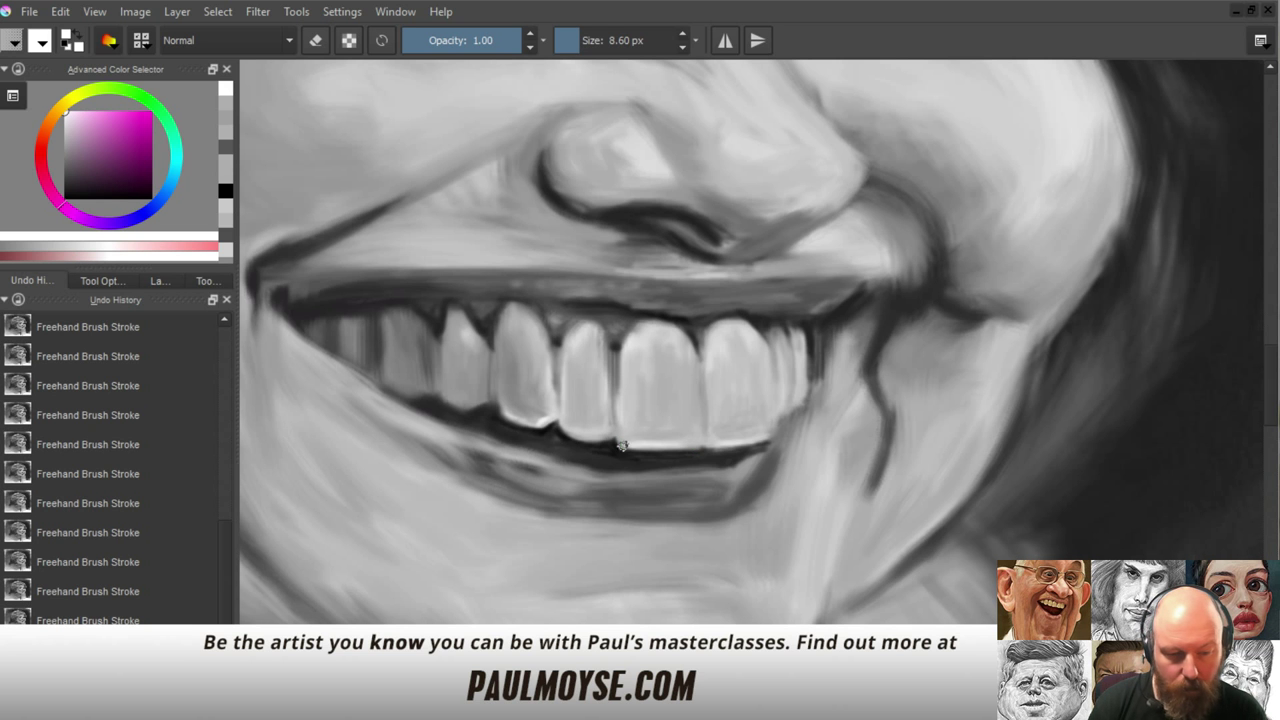
{"action": "left_click_drag", "start_coordinate": [689, 451], "coordinate": [704, 439]}
{"action": "scroll", "coordinate": [700, 366], "scroll_direction": "down", "scroll_amount": 5}
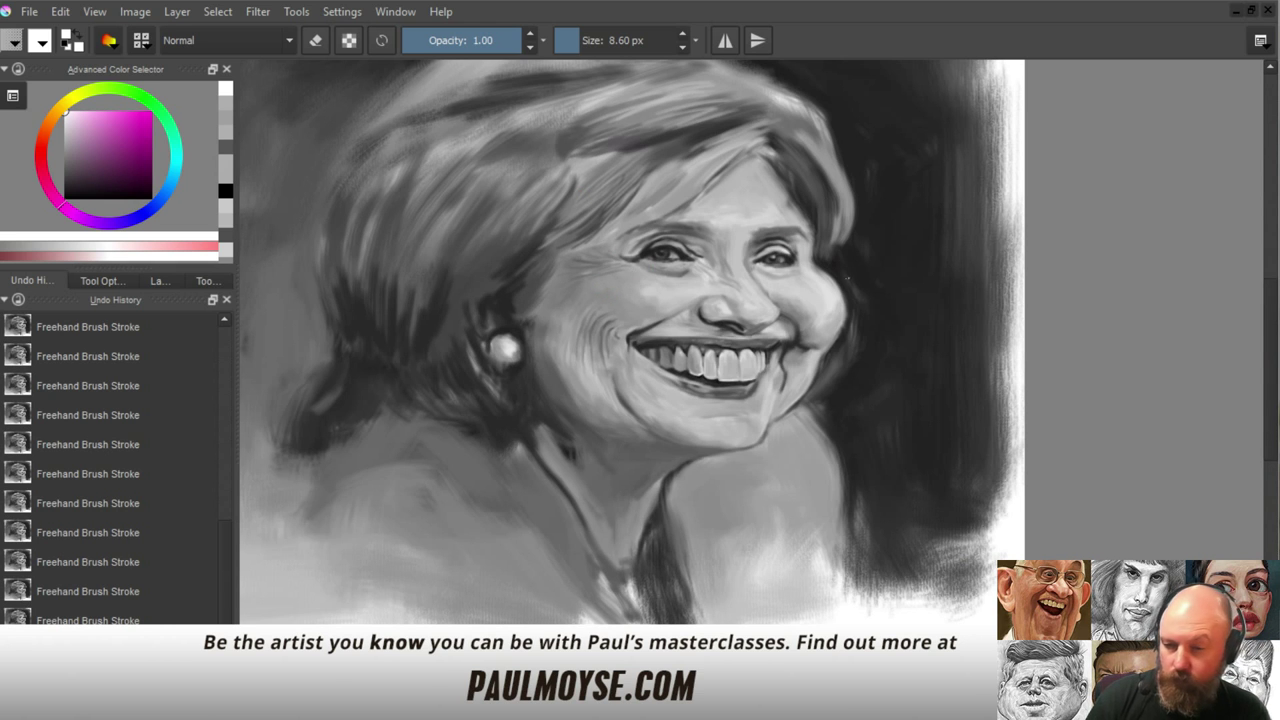
{"action": "scroll", "coordinate": [838, 300], "scroll_direction": "down", "scroll_amount": 3}
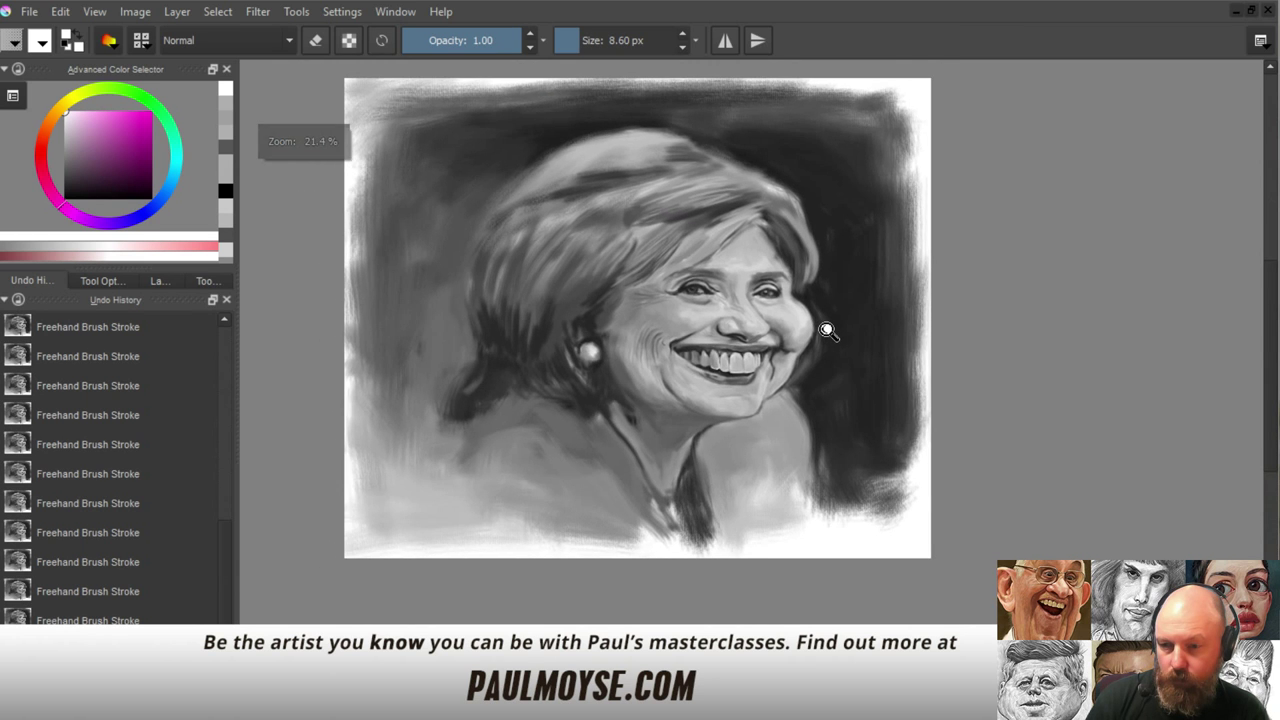
Soften the top edge and upper face of the far large front tooth with sampled greys
{"action": "left_click_drag", "start_coordinate": [826, 330], "coordinate": [817, 178]}
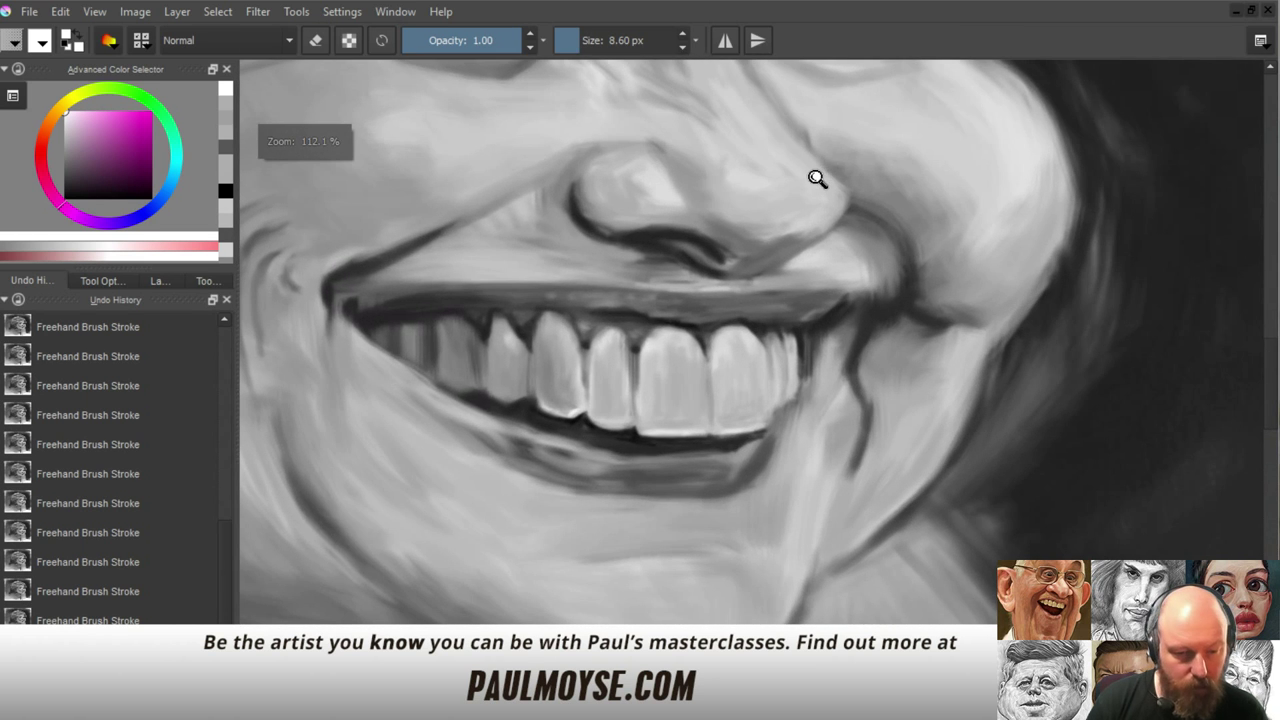
{"action": "scroll", "coordinate": [791, 354], "scroll_direction": "up", "scroll_amount": 1}
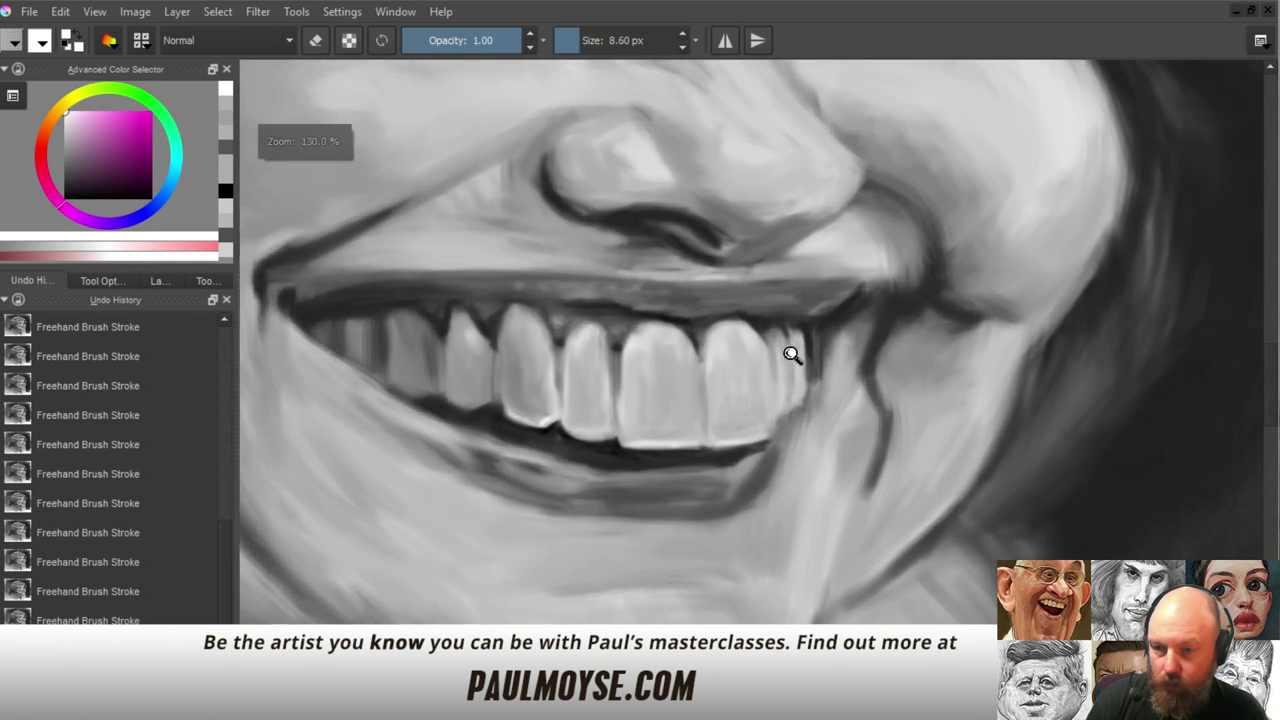
{"action": "scroll", "coordinate": [791, 354], "scroll_direction": "up", "scroll_amount": 1}
{"action": "left_click", "coordinate": [702, 322], "text": "ctrl"}
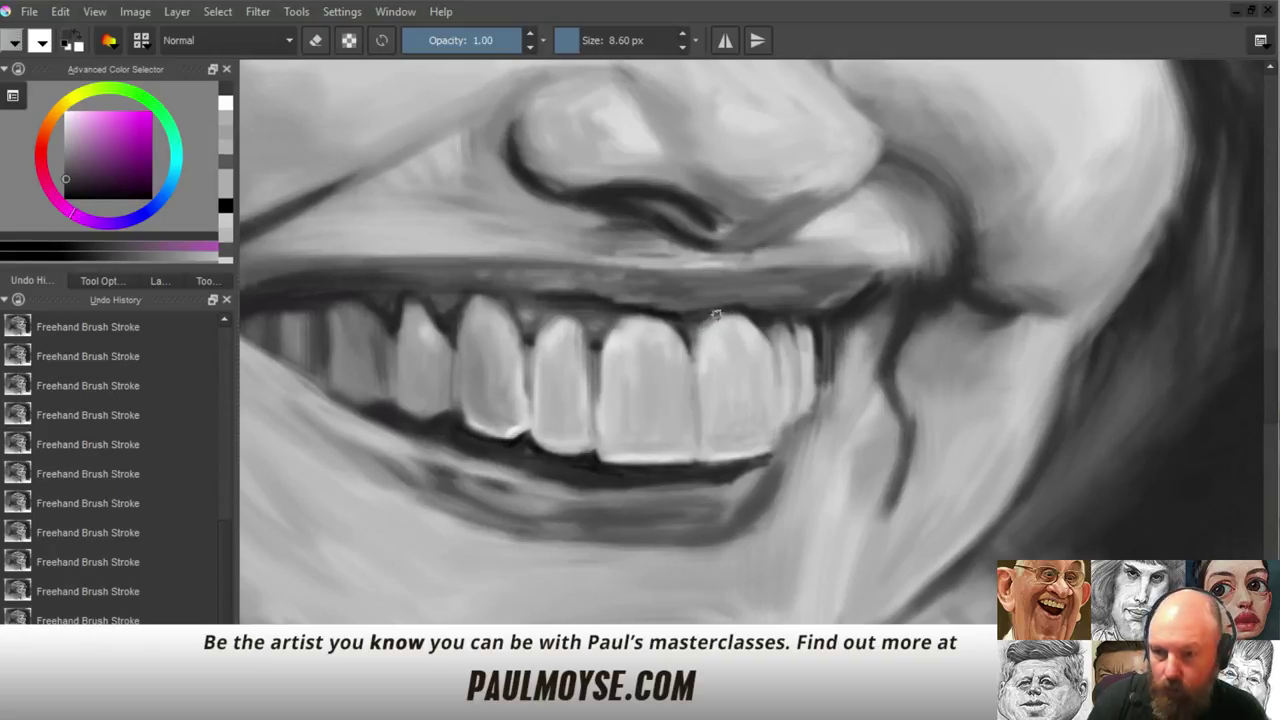
{"action": "left_click", "coordinate": [718, 316], "text": "ctrl"}
{"action": "left_click", "coordinate": [718, 318], "text": "ctrl"}
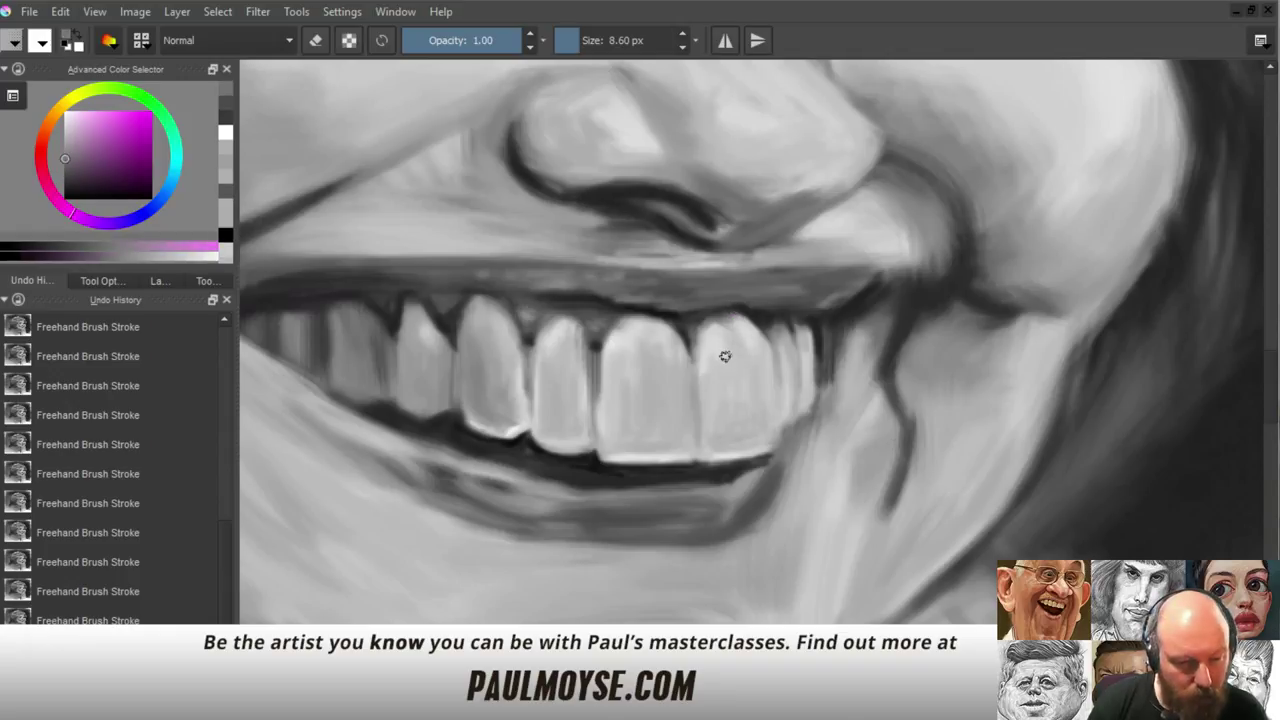
{"action": "left_click", "coordinate": [738, 340], "text": "ctrl"}
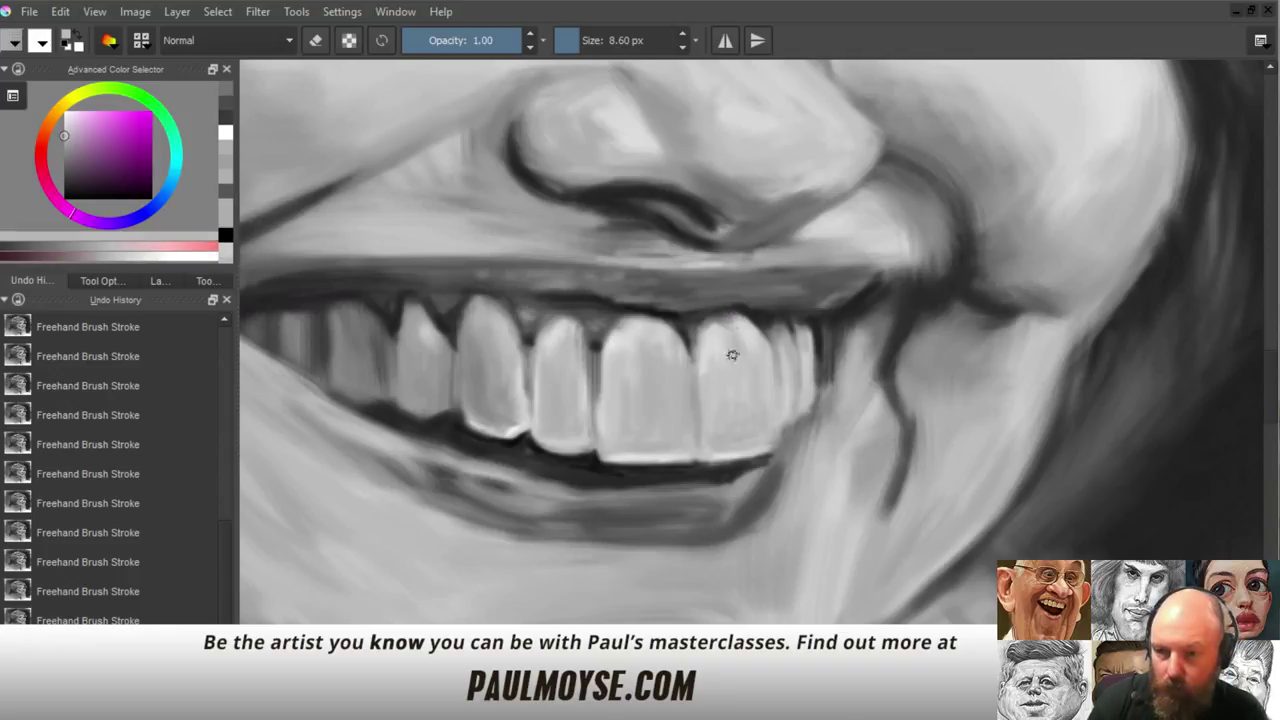
Refine the far large front tooth's inner upper edge and darken the gum notch beside it with sampled tones
{"action": "left_click", "coordinate": [702, 362], "text": "ctrl"}
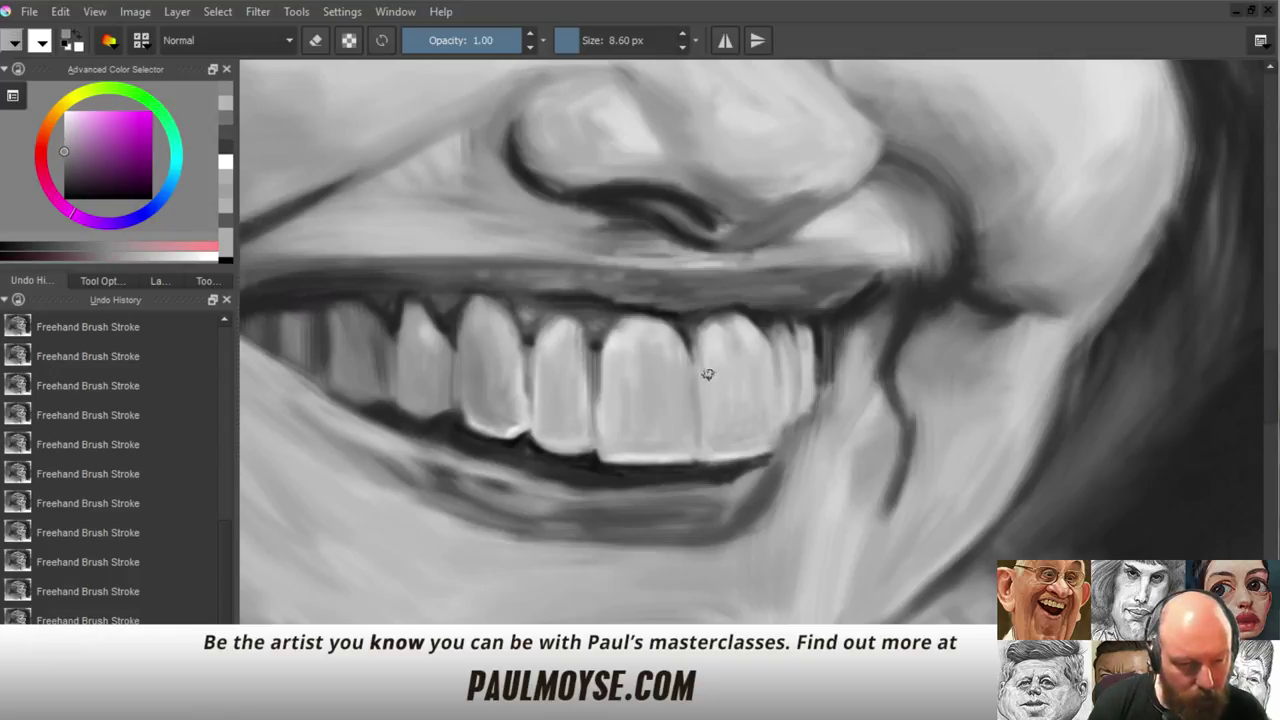
{"action": "left_click", "coordinate": [702, 318], "text": "ctrl"}
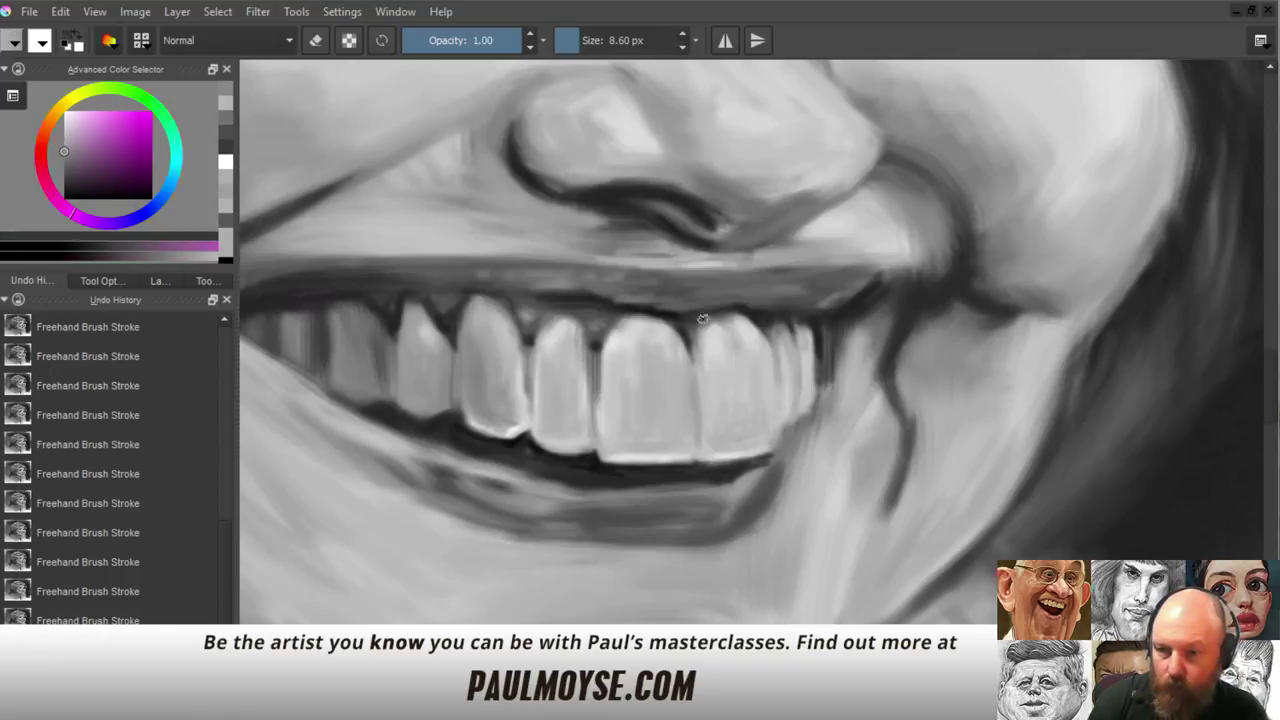
{"action": "left_click", "coordinate": [713, 350], "text": "ctrl"}
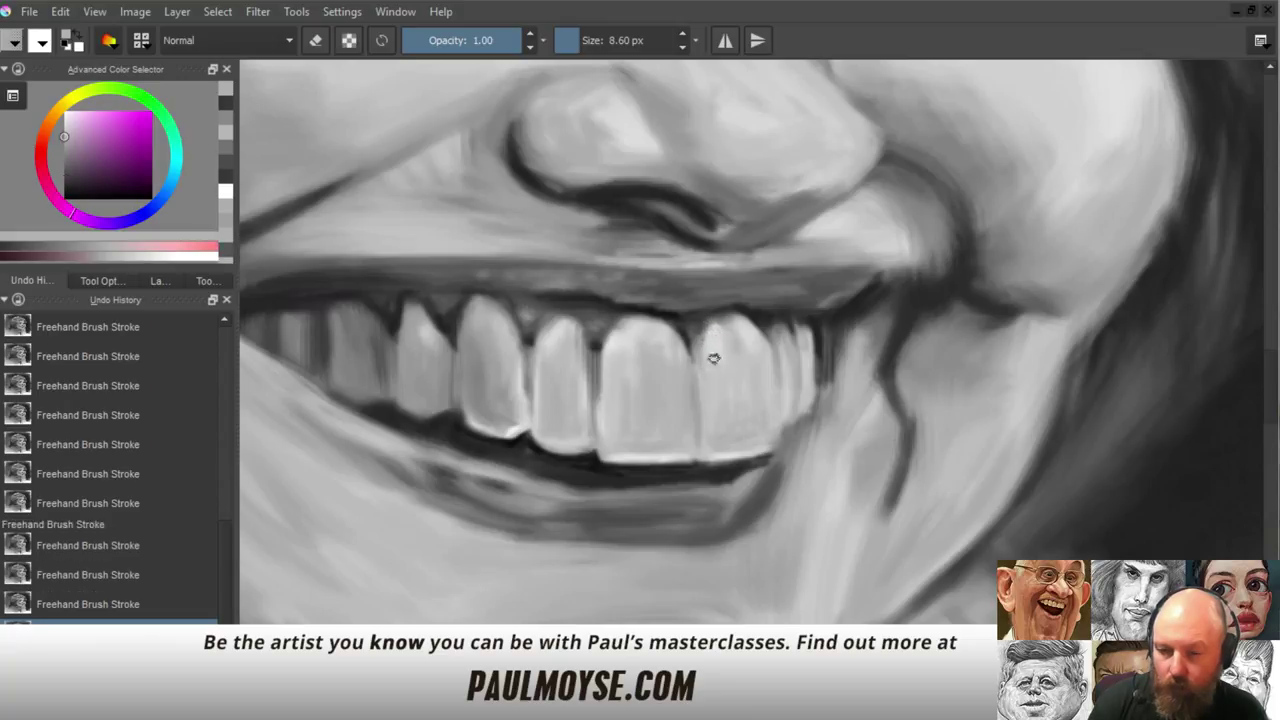
{"action": "left_click", "coordinate": [700, 330], "text": "ctrl"}
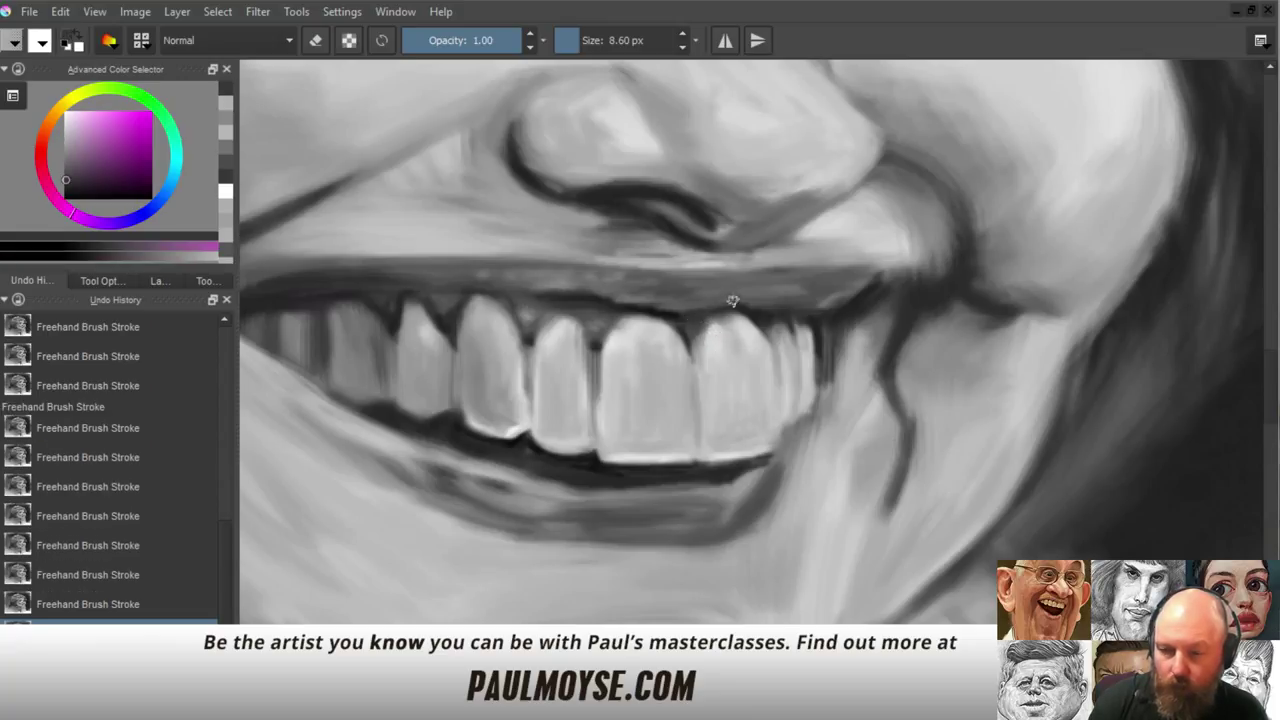
{"action": "left_click", "coordinate": [691, 296], "text": "ctrl"}
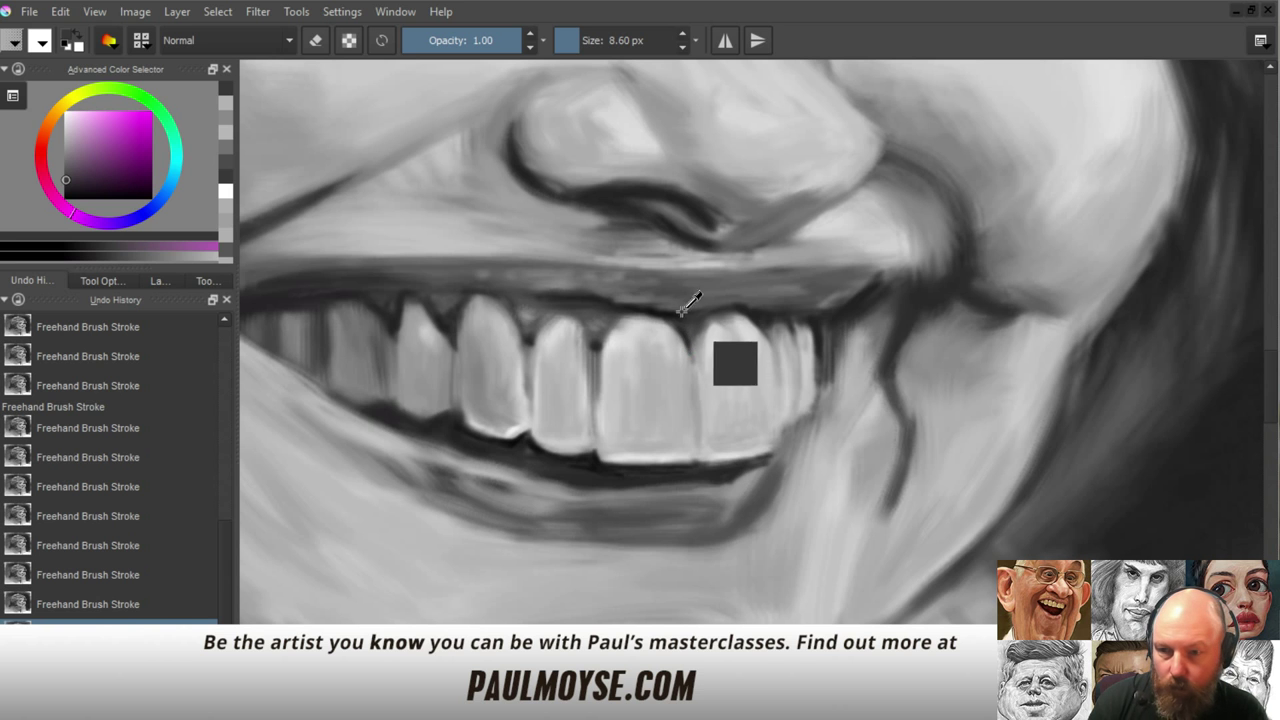
{"action": "mouse_move", "coordinate": [688, 326]}
{"action": "left_mouse_down"}
{"action": "mouse_move", "coordinate": [697, 318]}
{"action": "mouse_move", "coordinate": [683, 320]}
{"action": "left_mouse_up"}
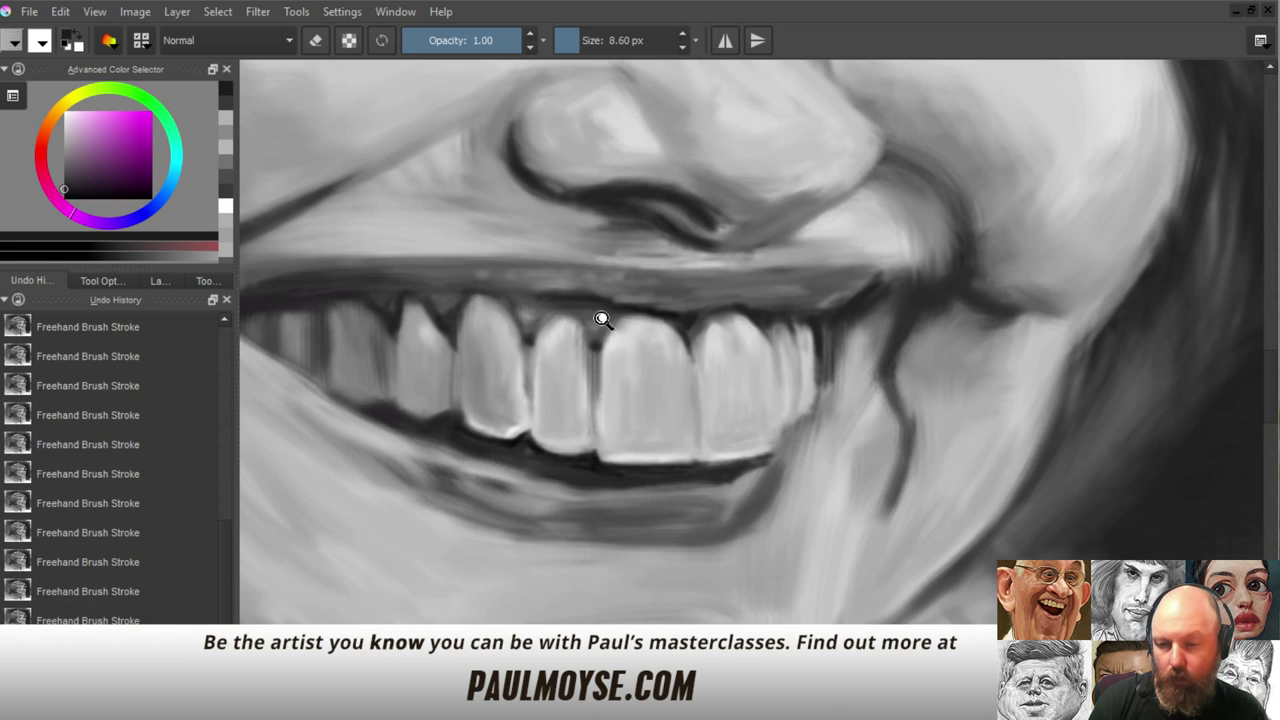
Darken the shadow line along the underside of the nose tip, from the nostril towards the far cheek
{"action": "left_click_drag", "start_coordinate": [601, 317], "coordinate": [603, 460]}
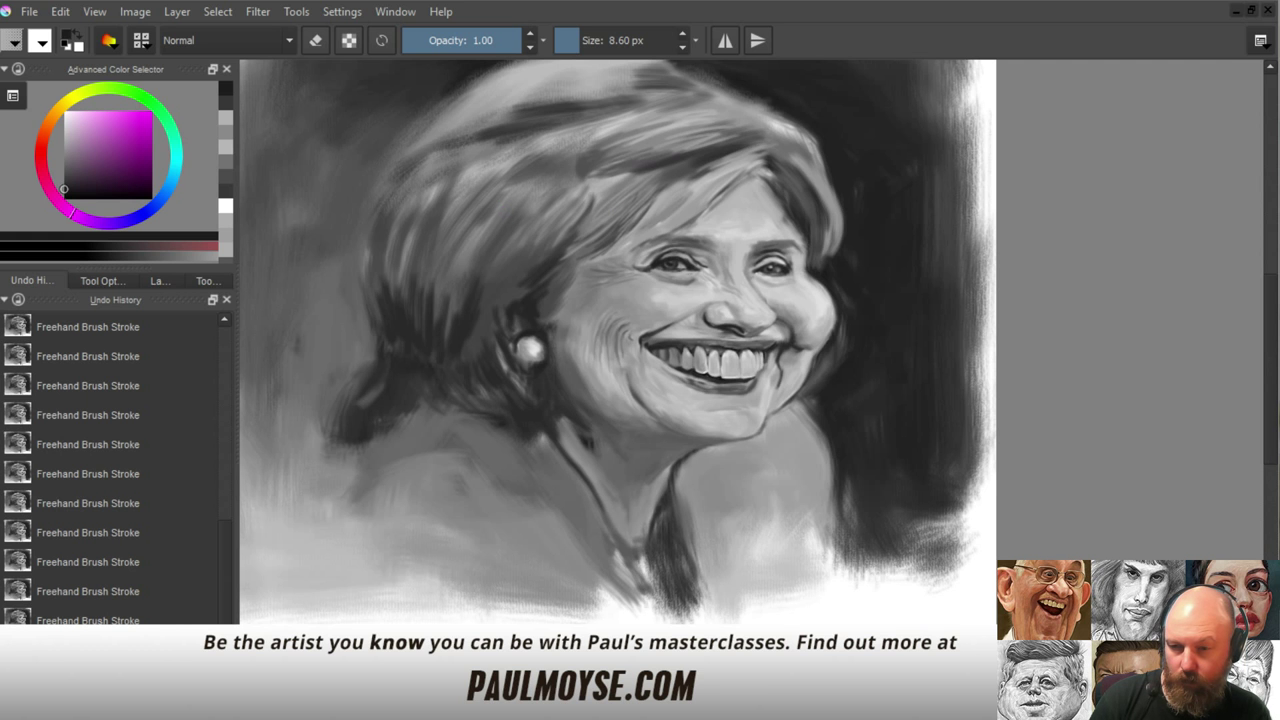
{"action": "left_click_drag", "start_coordinate": [750, 412], "coordinate": [761, 311]}
{"action": "left_click_drag", "start_coordinate": [831, 266], "coordinate": [684, 341]}
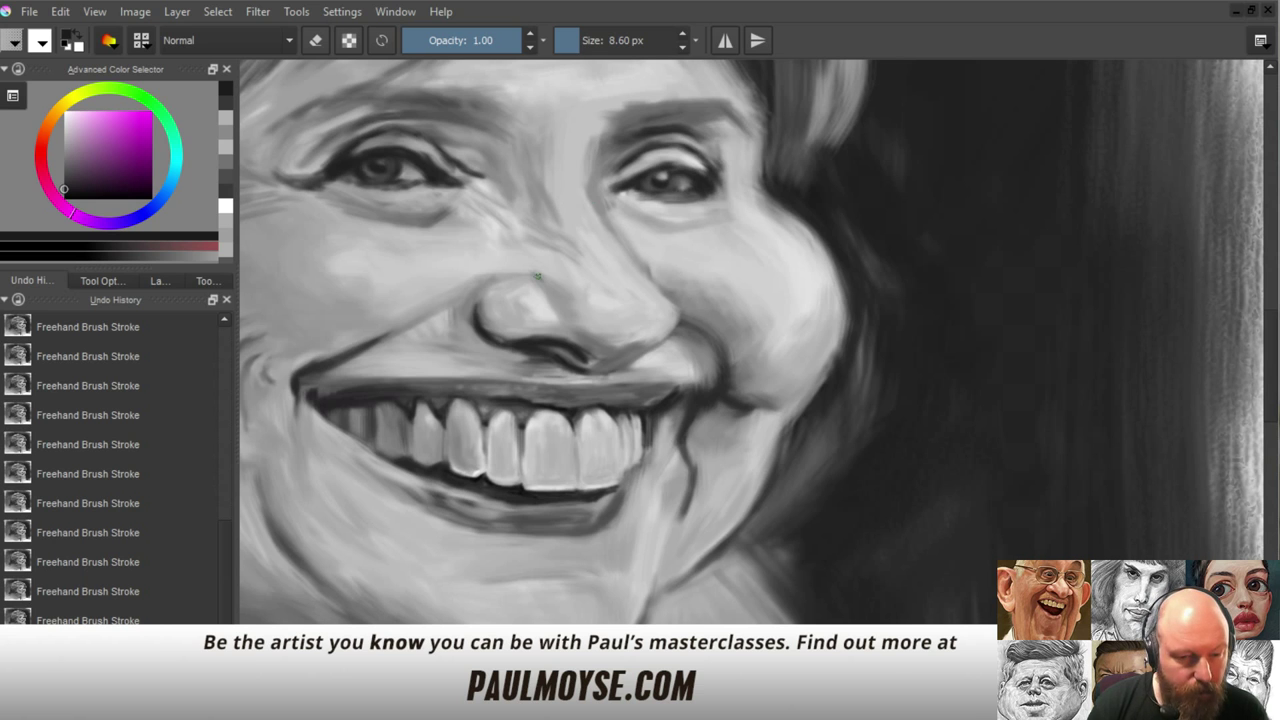
{"action": "left_click_drag", "start_coordinate": [669, 391], "coordinate": [679, 319]}
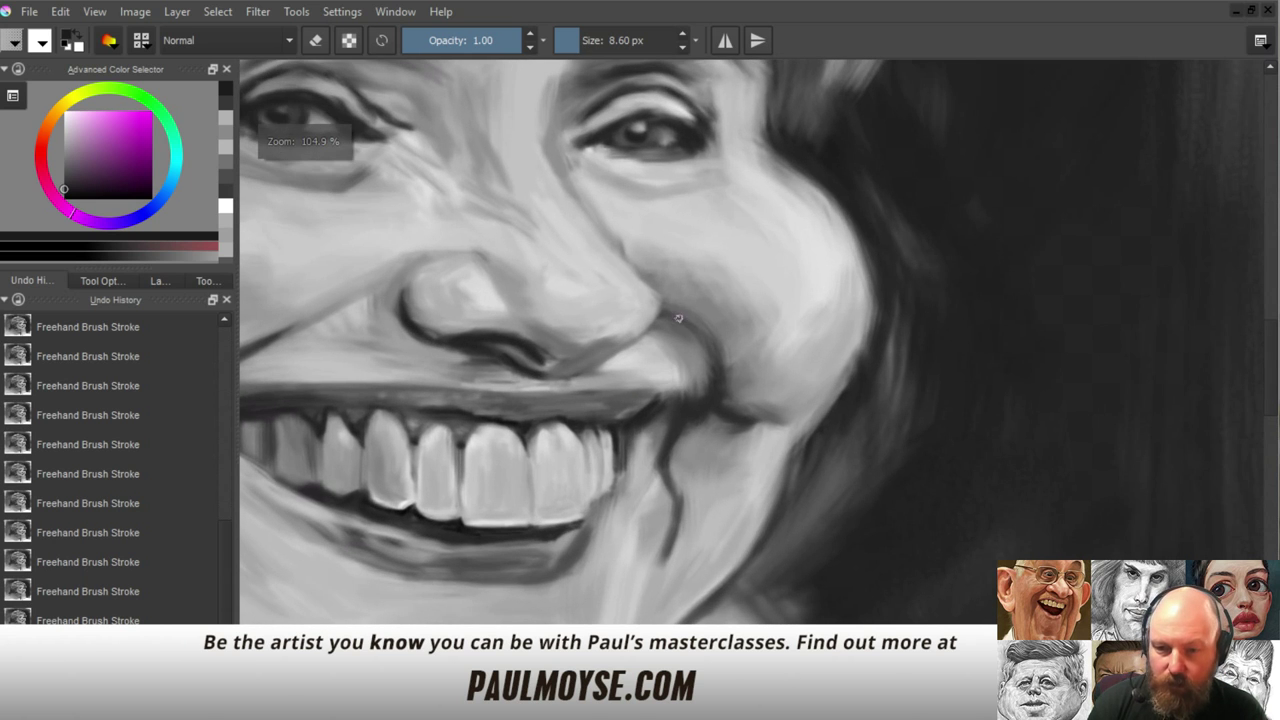
{"action": "left_click_drag", "start_coordinate": [527, 408], "coordinate": [773, 416]}
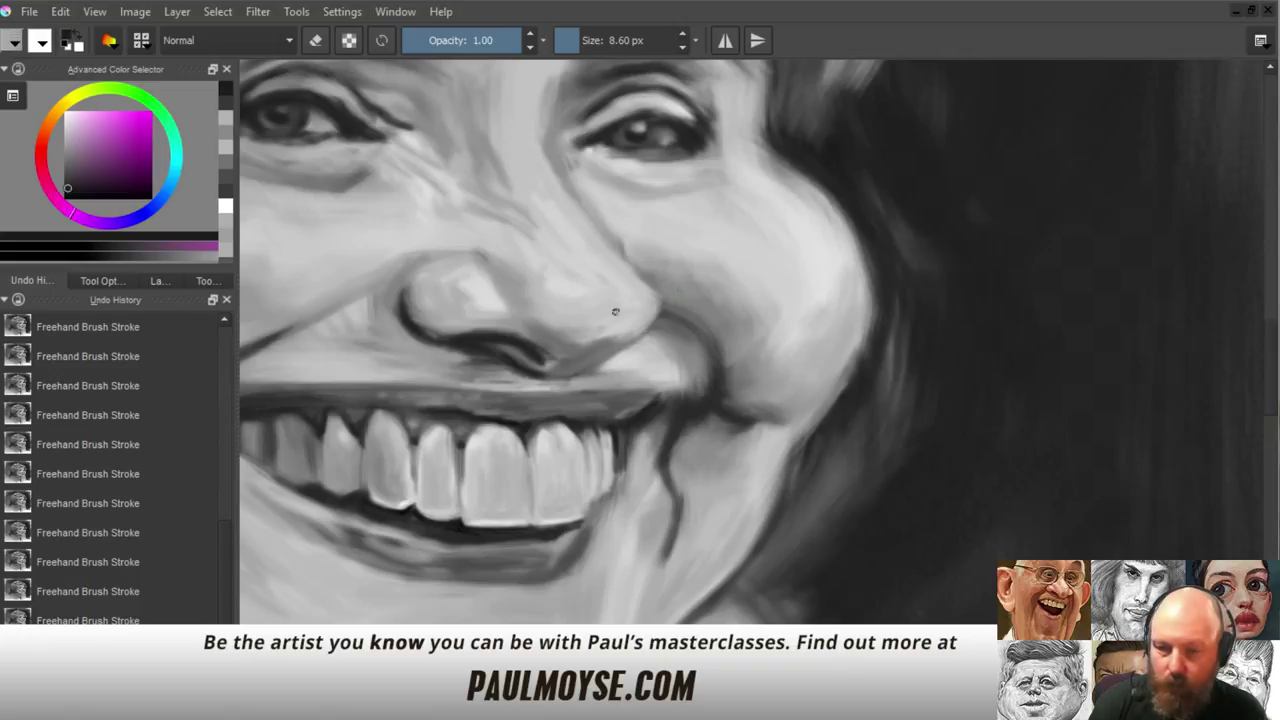
{"action": "left_click_drag", "start_coordinate": [514, 342], "coordinate": [519, 348]}
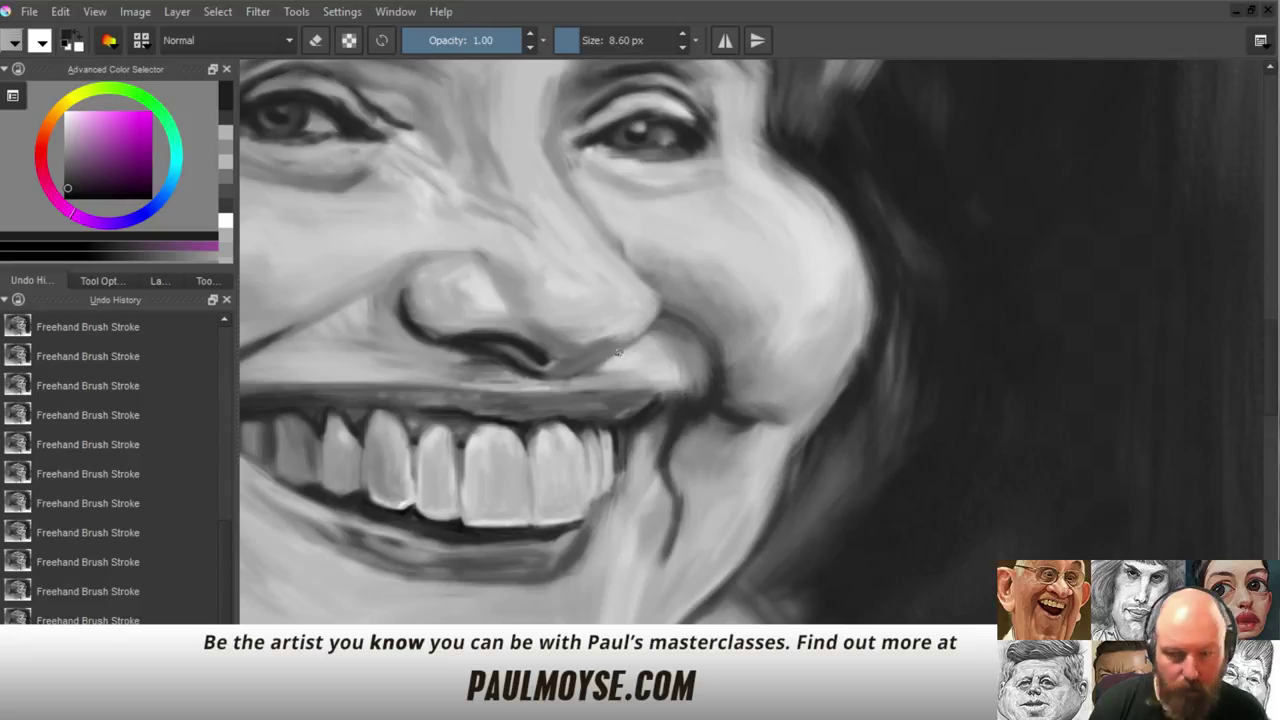
{"action": "left_click_drag", "start_coordinate": [611, 363], "coordinate": [650, 337]}
{"action": "key", "text": "ctrl+z"}
{"action": "key", "text": "ctrl+shift+z"}
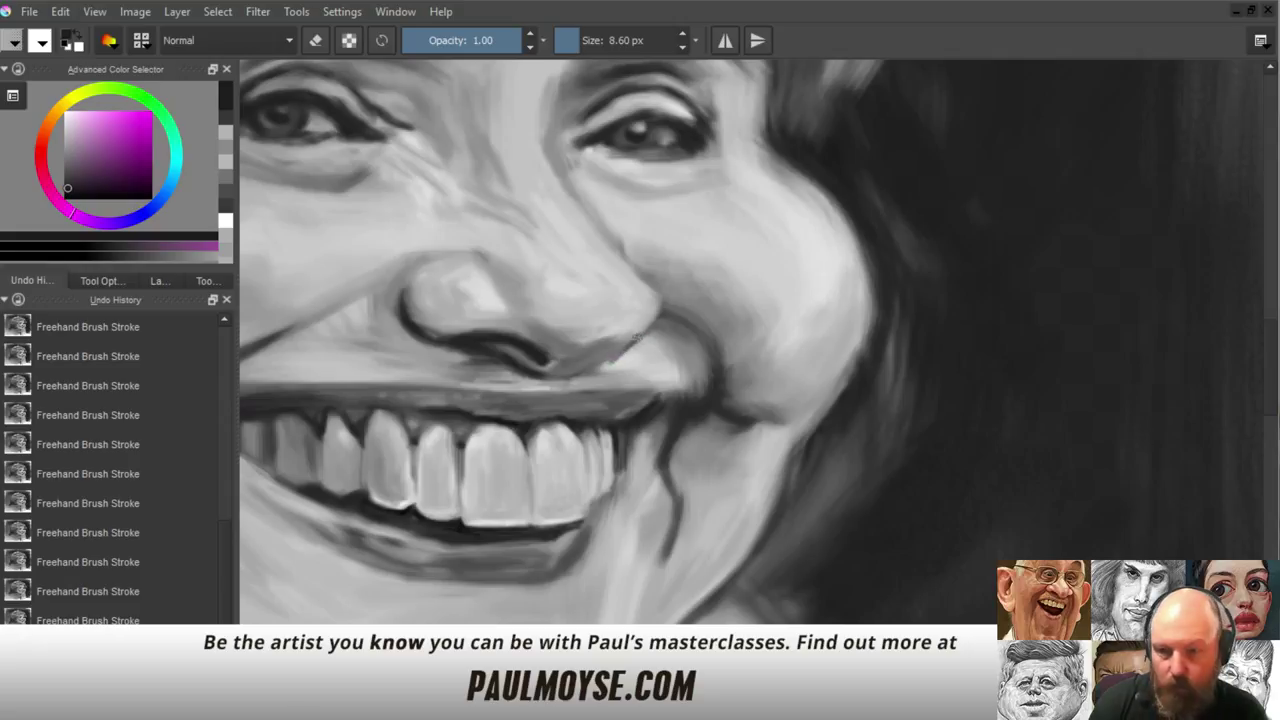
{"action": "left_click_drag", "start_coordinate": [636, 340], "coordinate": [606, 362]}
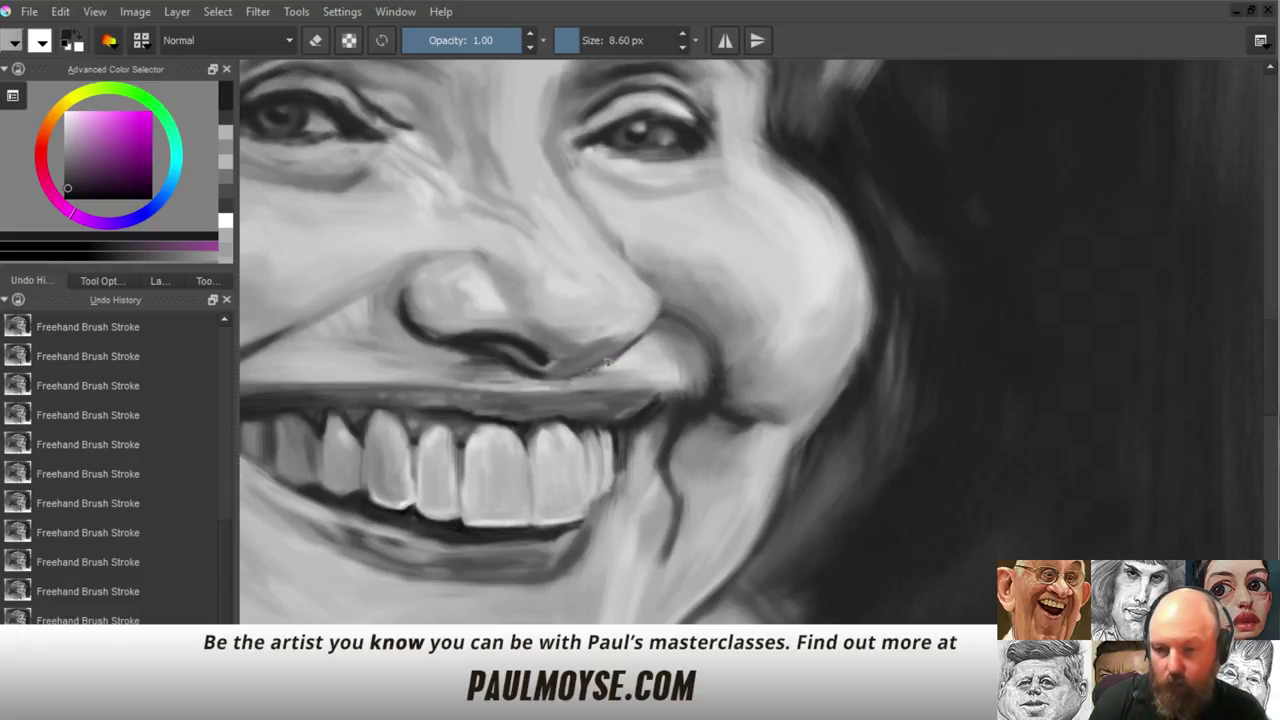
Clean up the far edge of the nose tip where it meets the cheek, using sampled light and mid greys
{"action": "left_click", "coordinate": [648, 326], "text": "ctrl"}
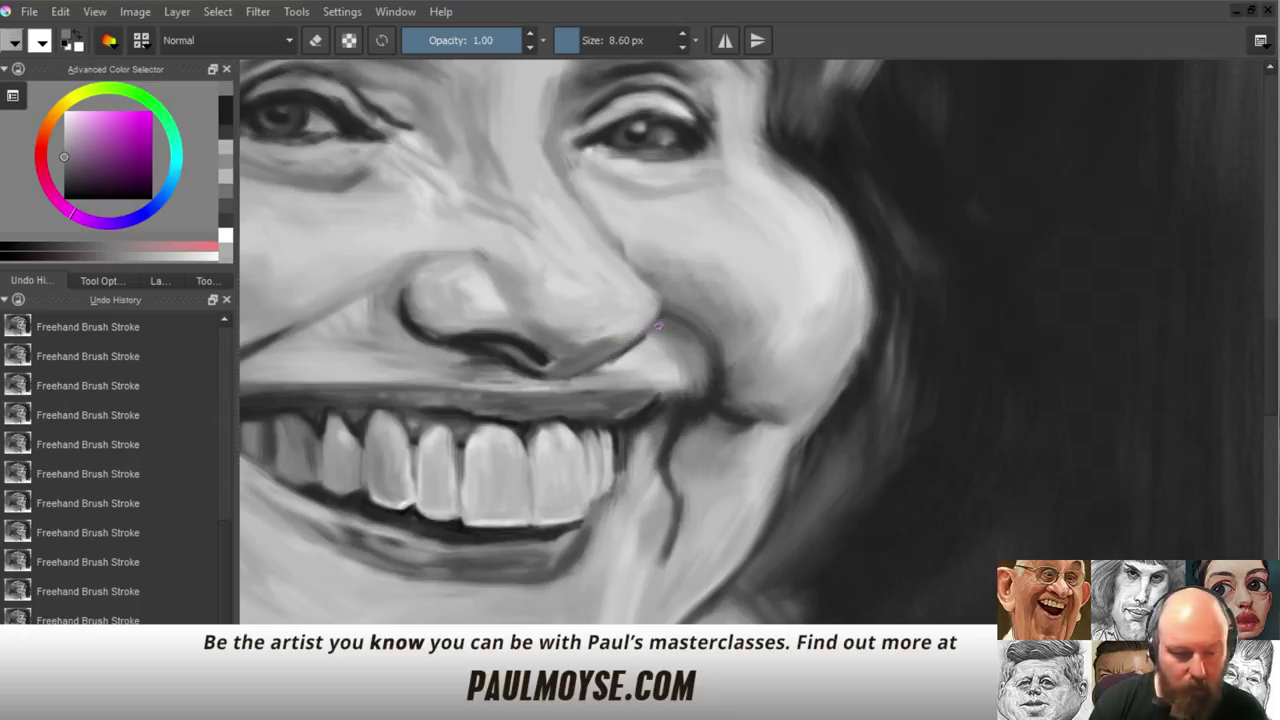
{"action": "left_click", "coordinate": [652, 334], "text": "ctrl"}
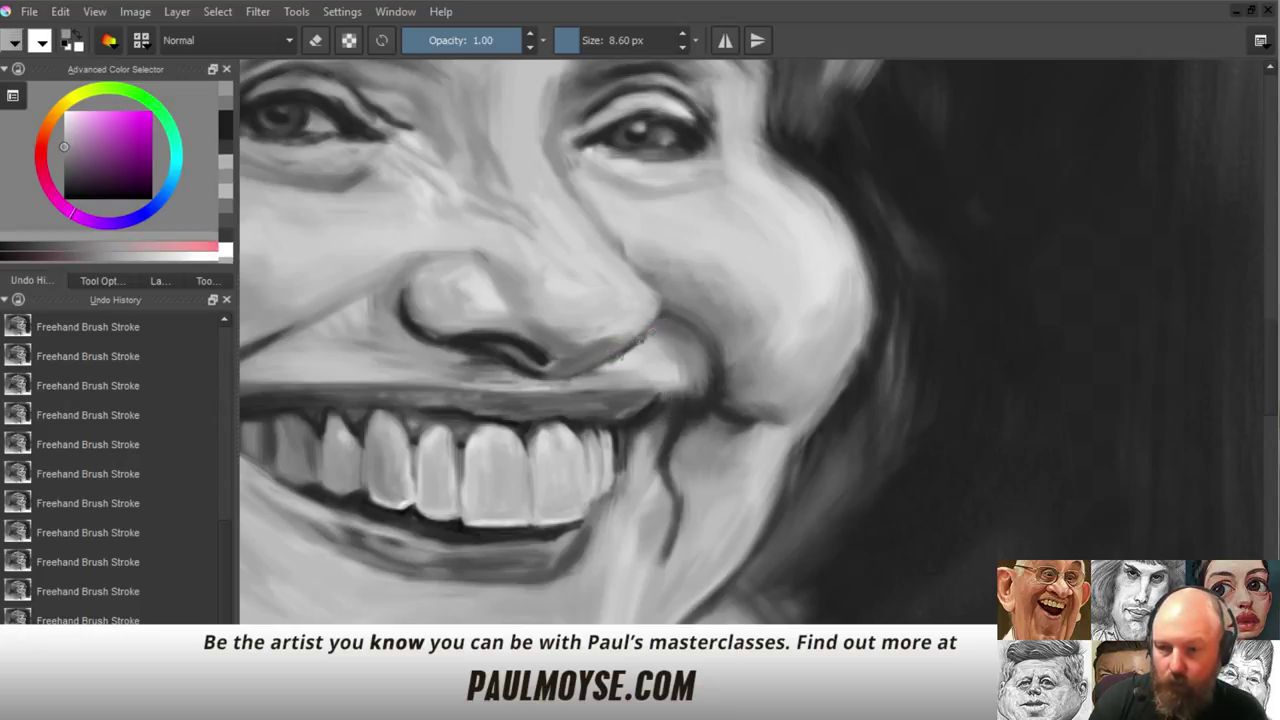
{"action": "left_click", "coordinate": [650, 317], "text": "ctrl"}
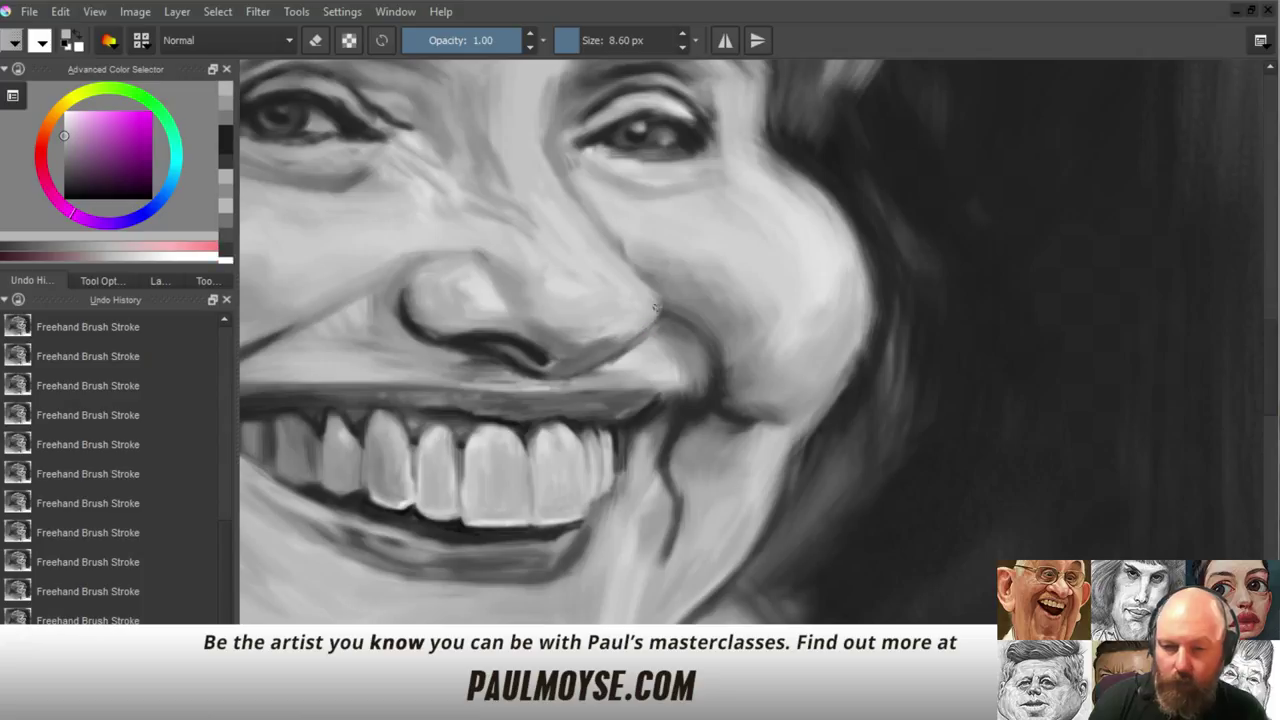
{"action": "left_click", "coordinate": [657, 312], "text": "ctrl"}
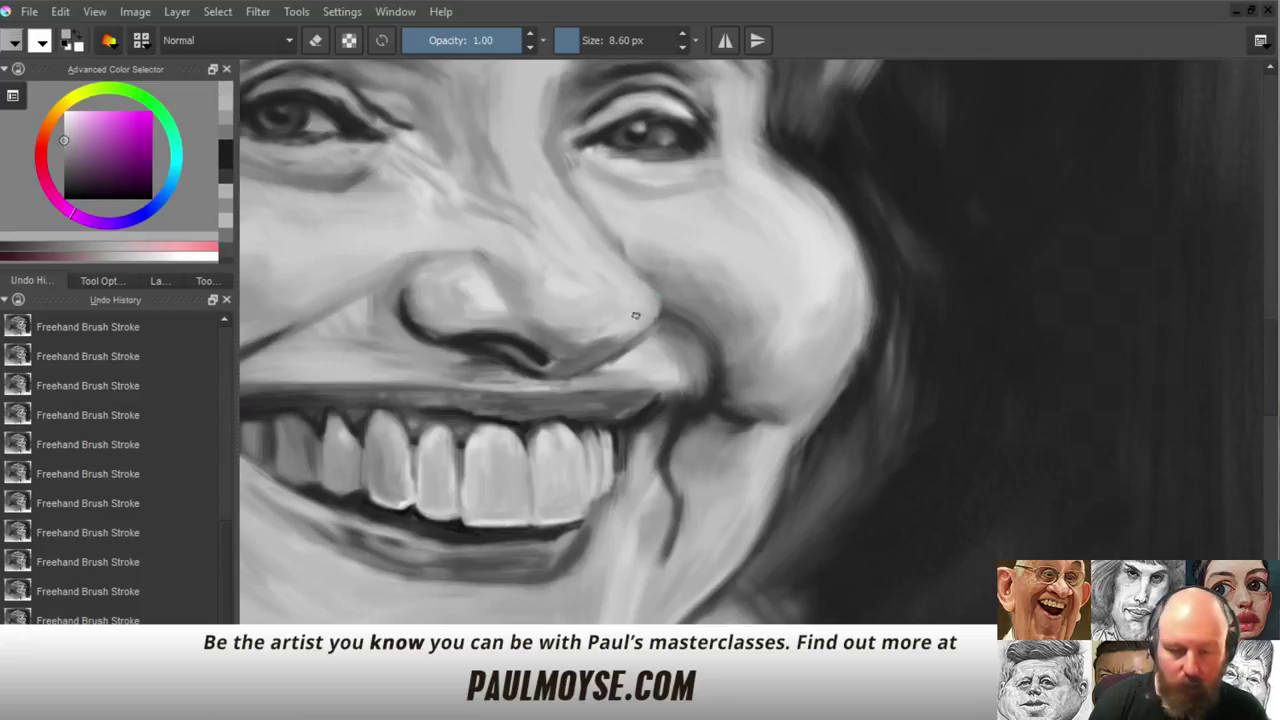
Enlarge the brush to 14.38 px and blend the shading across the nose tip with sampled greys
{"action": "left_click_drag", "start_coordinate": [616, 339], "coordinate": [621, 339]}
{"action": "left_click", "coordinate": [592, 336], "text": "ctrl"}
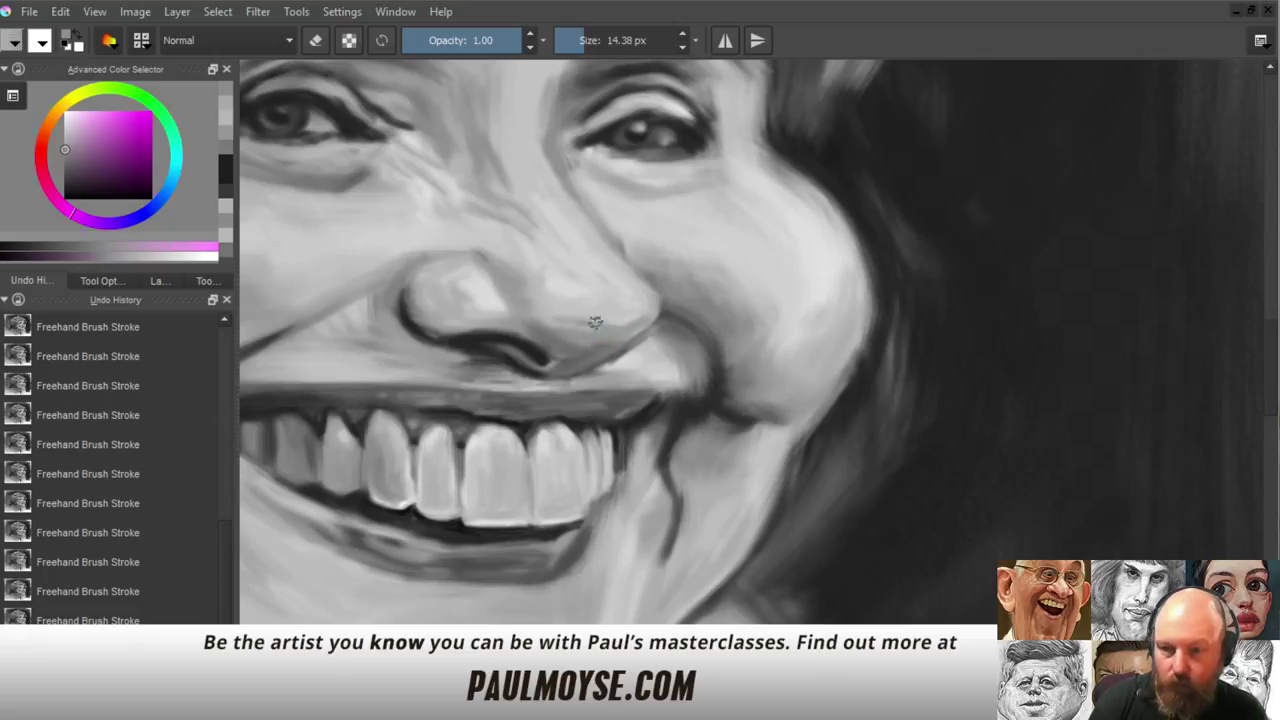
{"action": "left_click", "coordinate": [606, 318], "text": "ctrl"}
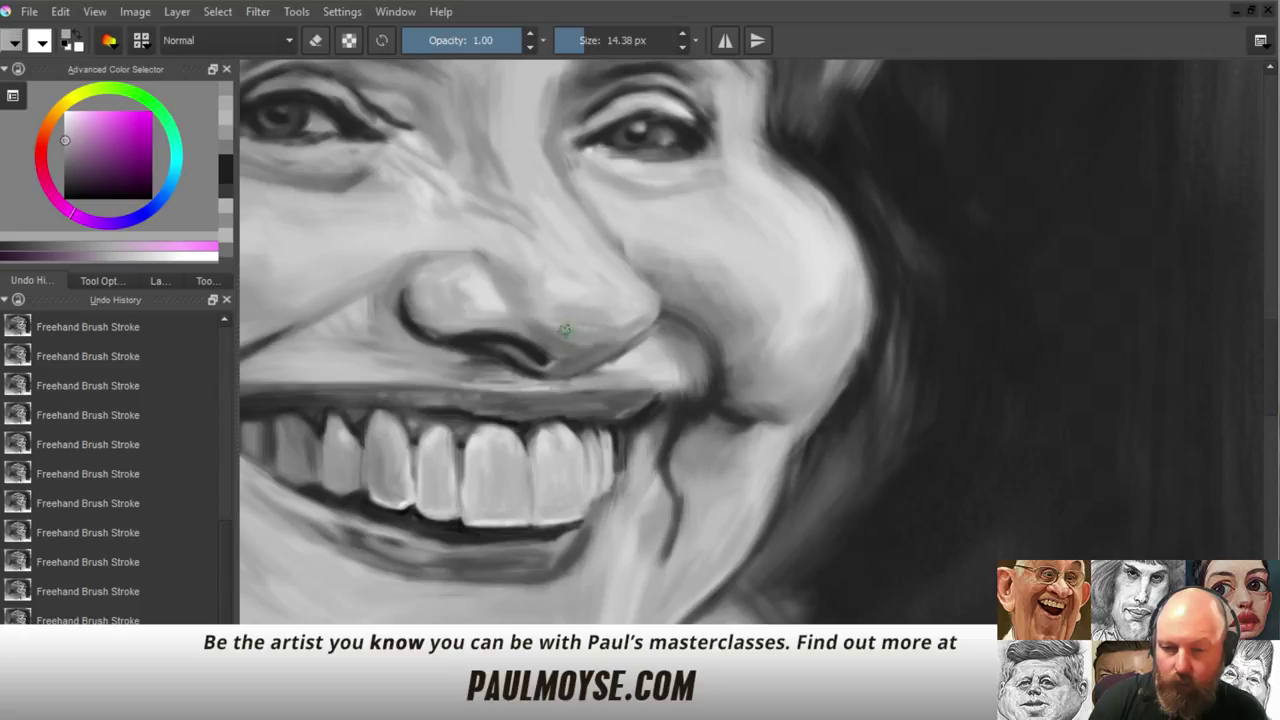
{"action": "left_click_drag", "start_coordinate": [614, 324], "coordinate": [587, 303]}
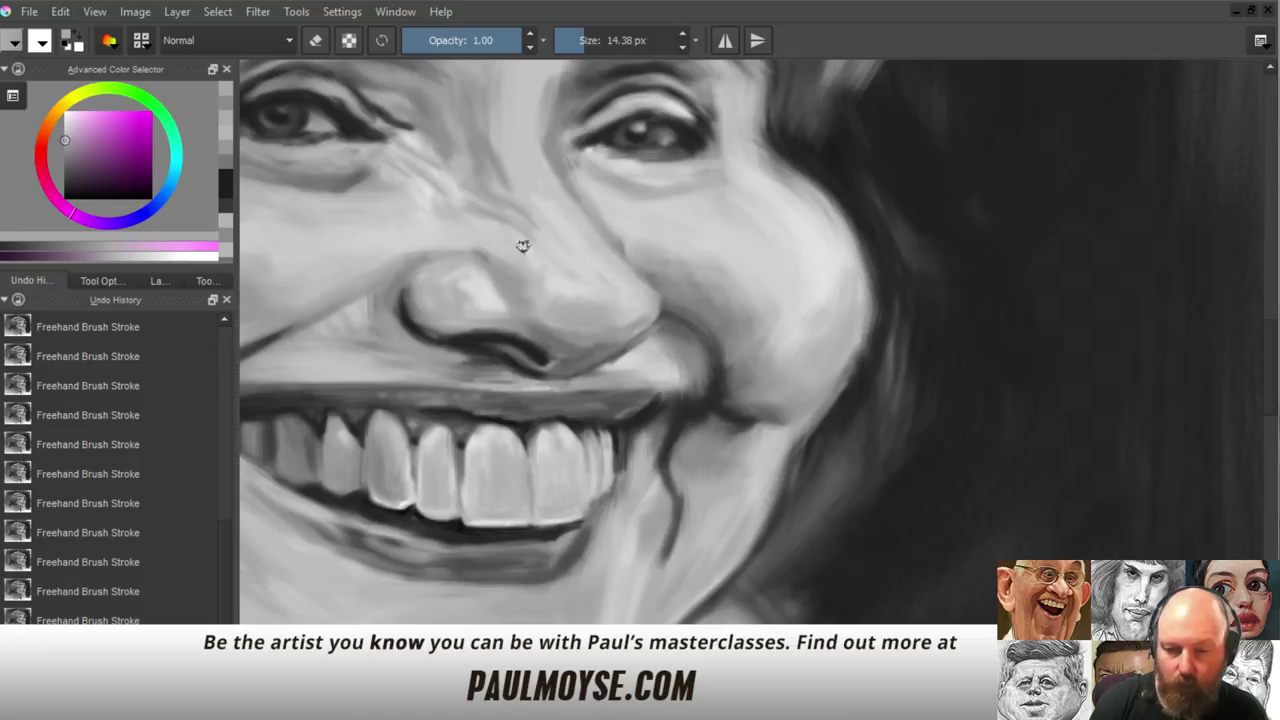
{"action": "left_click", "coordinate": [557, 300], "text": "ctrl"}
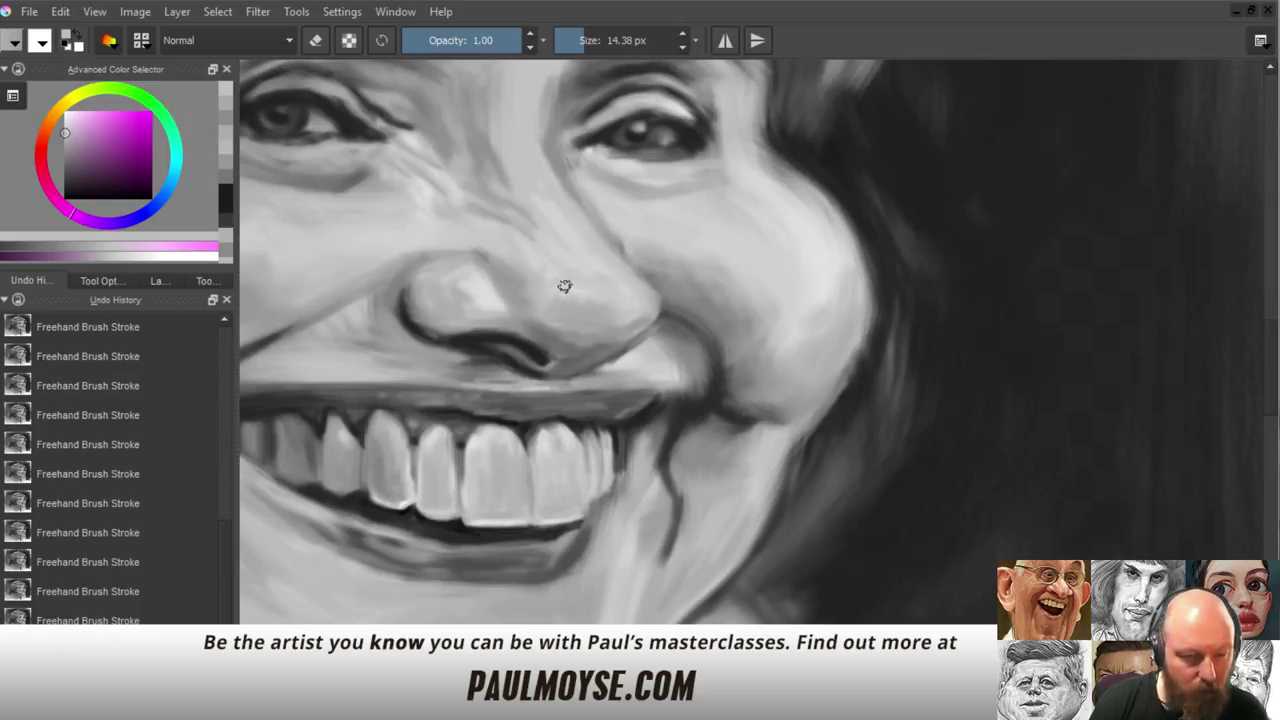
{"action": "left_click", "coordinate": [551, 316], "text": "ctrl"}
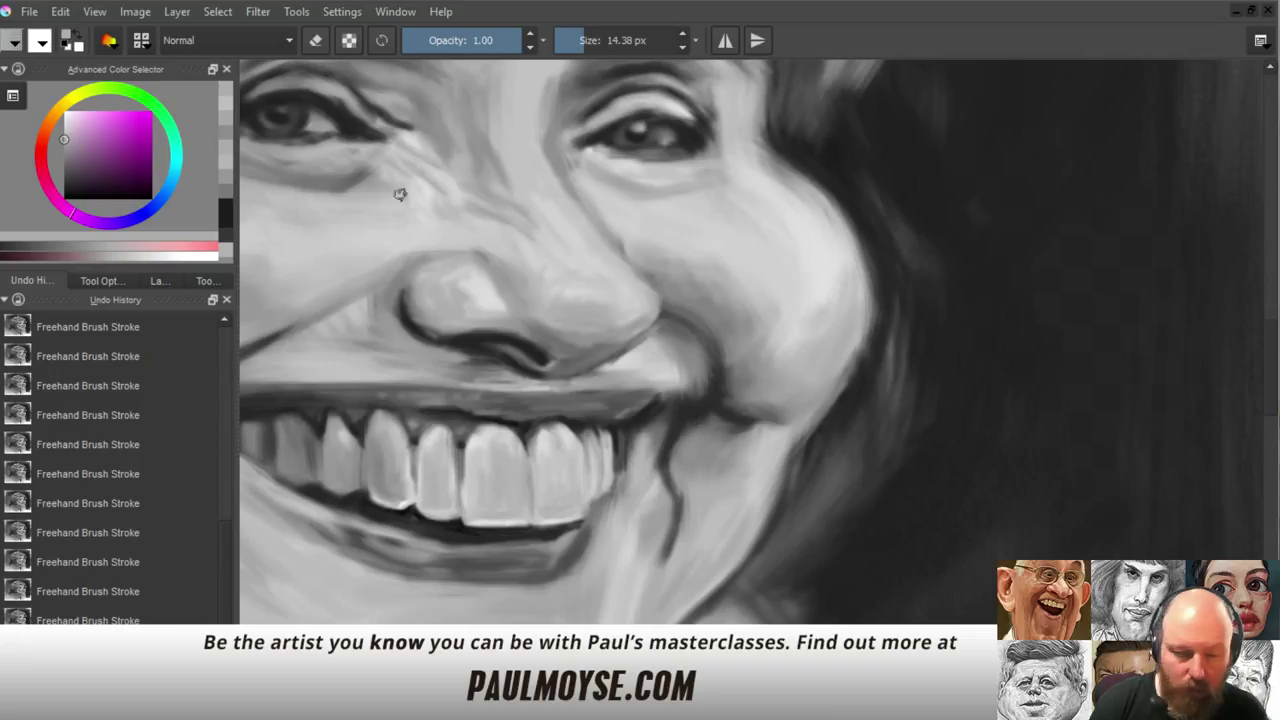
Define the crease between the nose tip and the near nostril wing and soften the wing's highlight with sampled greys
{"action": "left_click", "coordinate": [530, 300], "text": "ctrl"}
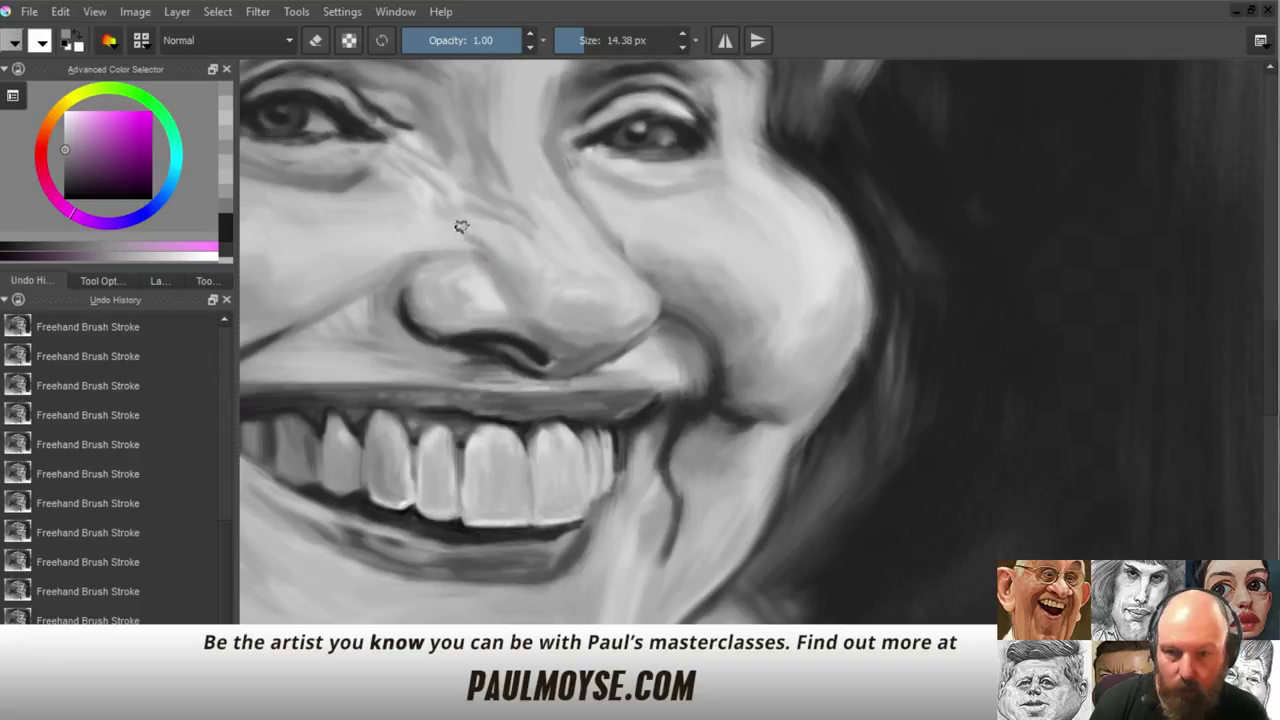
{"action": "left_click", "coordinate": [519, 328], "text": "ctrl"}
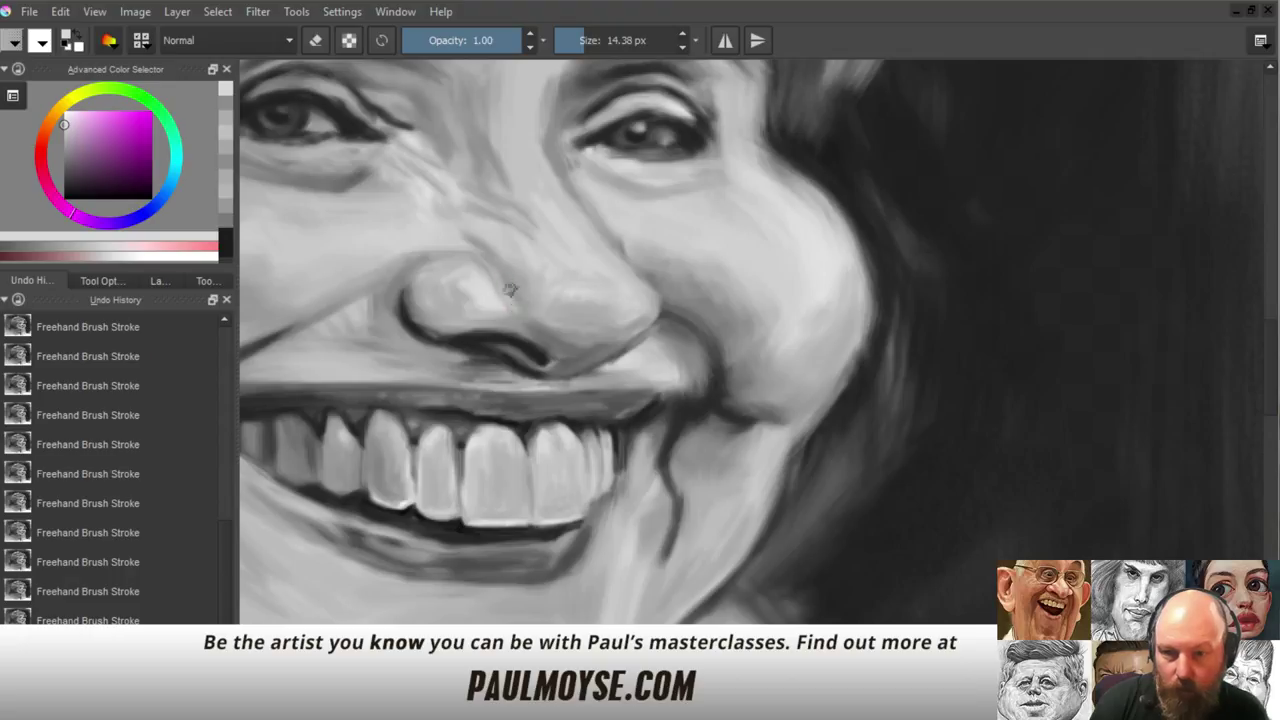
{"action": "left_click", "coordinate": [539, 322], "text": "ctrl"}
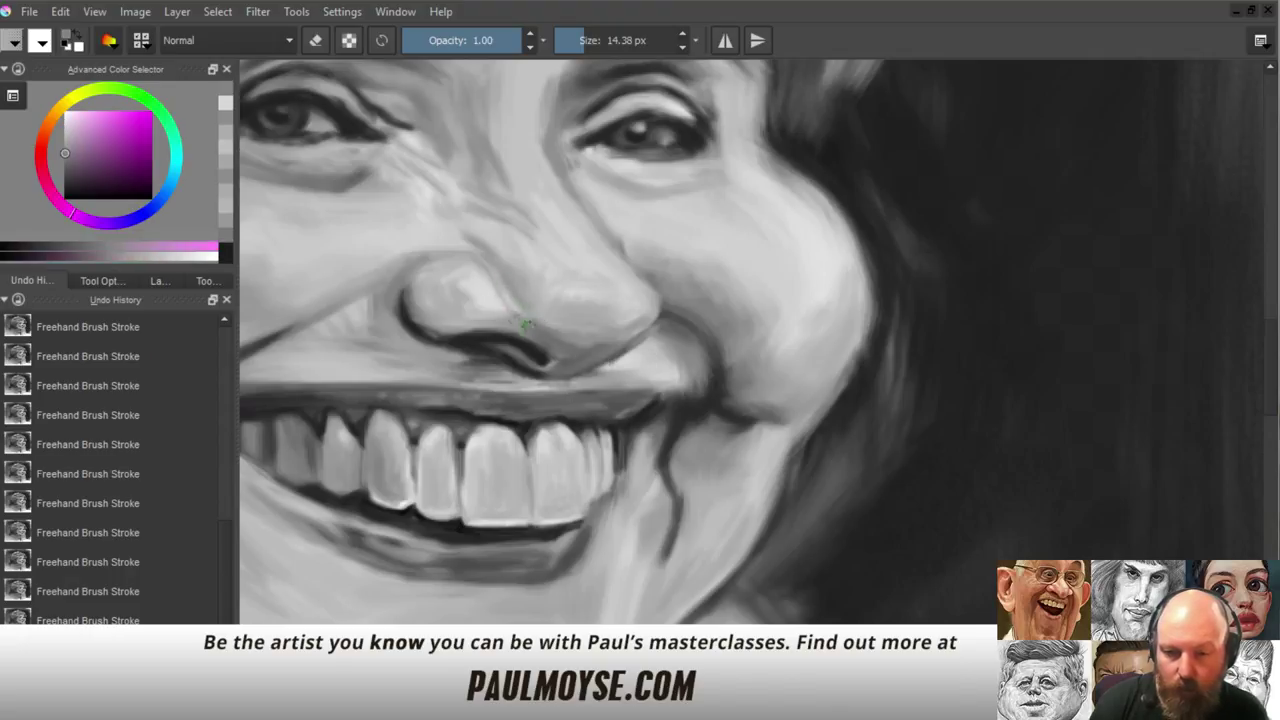
{"action": "left_click", "coordinate": [498, 292], "text": "ctrl"}
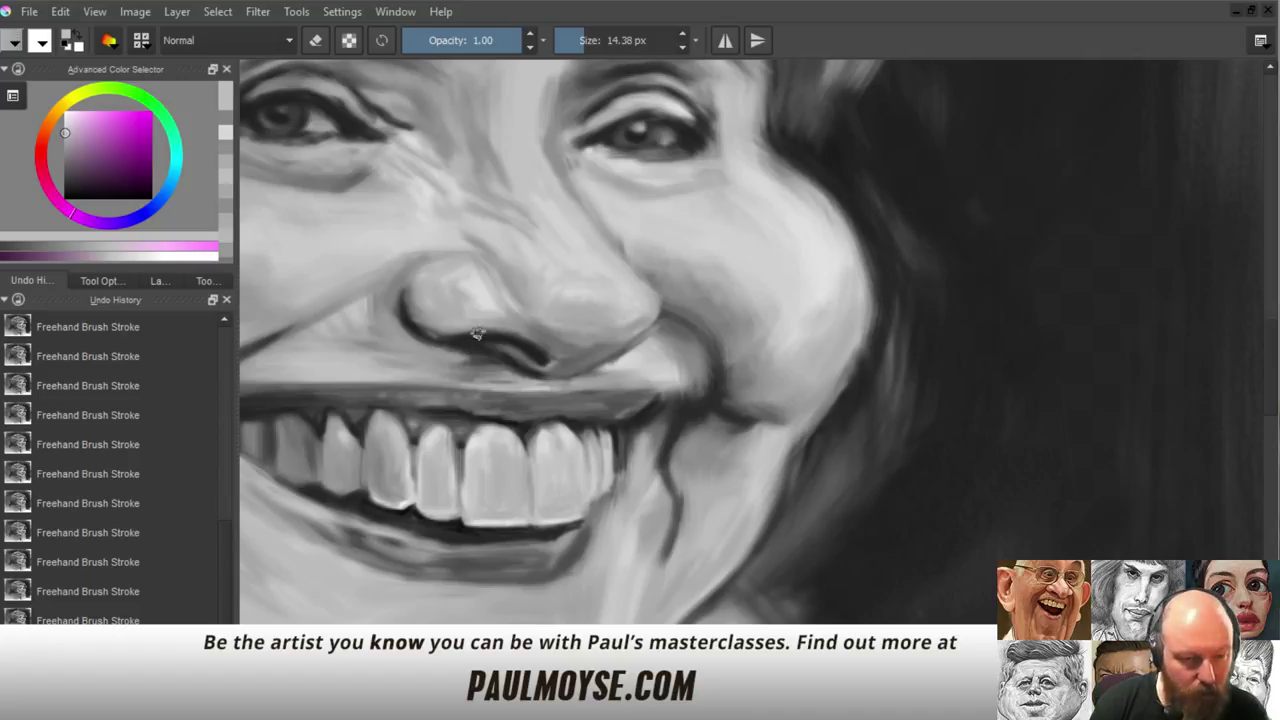
{"action": "left_click", "coordinate": [505, 290], "text": "ctrl"}
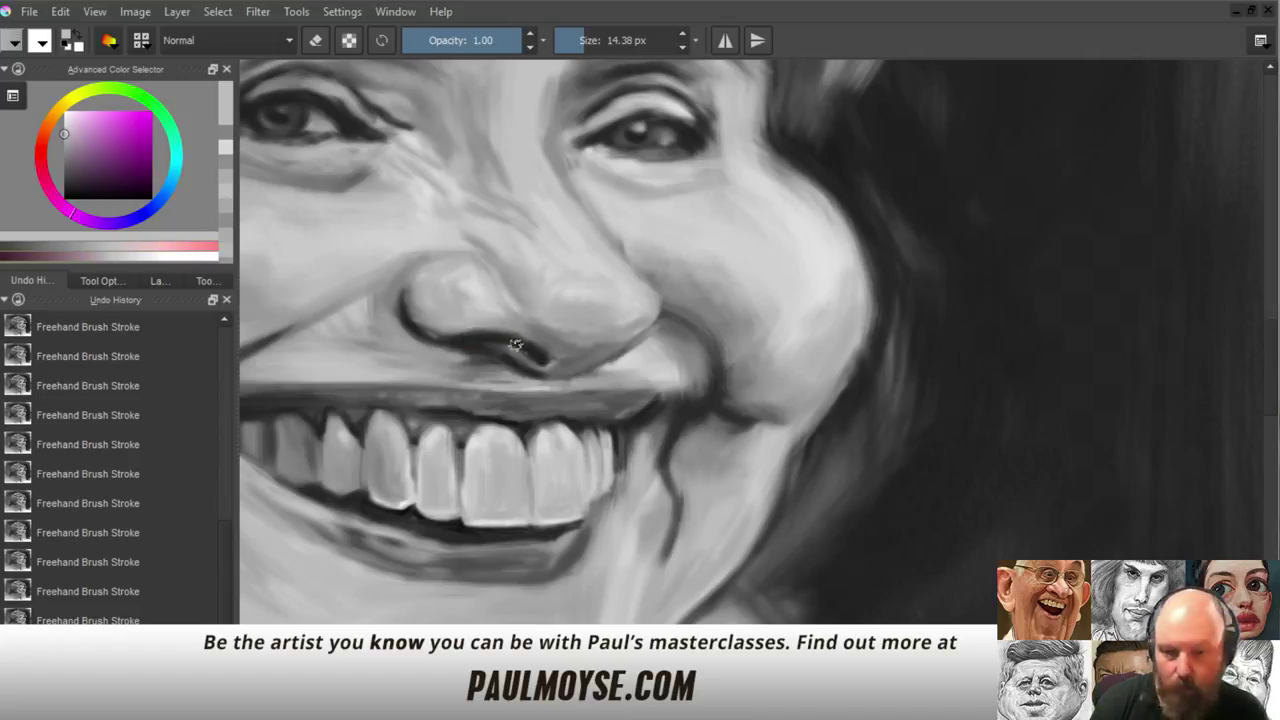
{"action": "left_click", "coordinate": [540, 316], "text": "ctrl"}
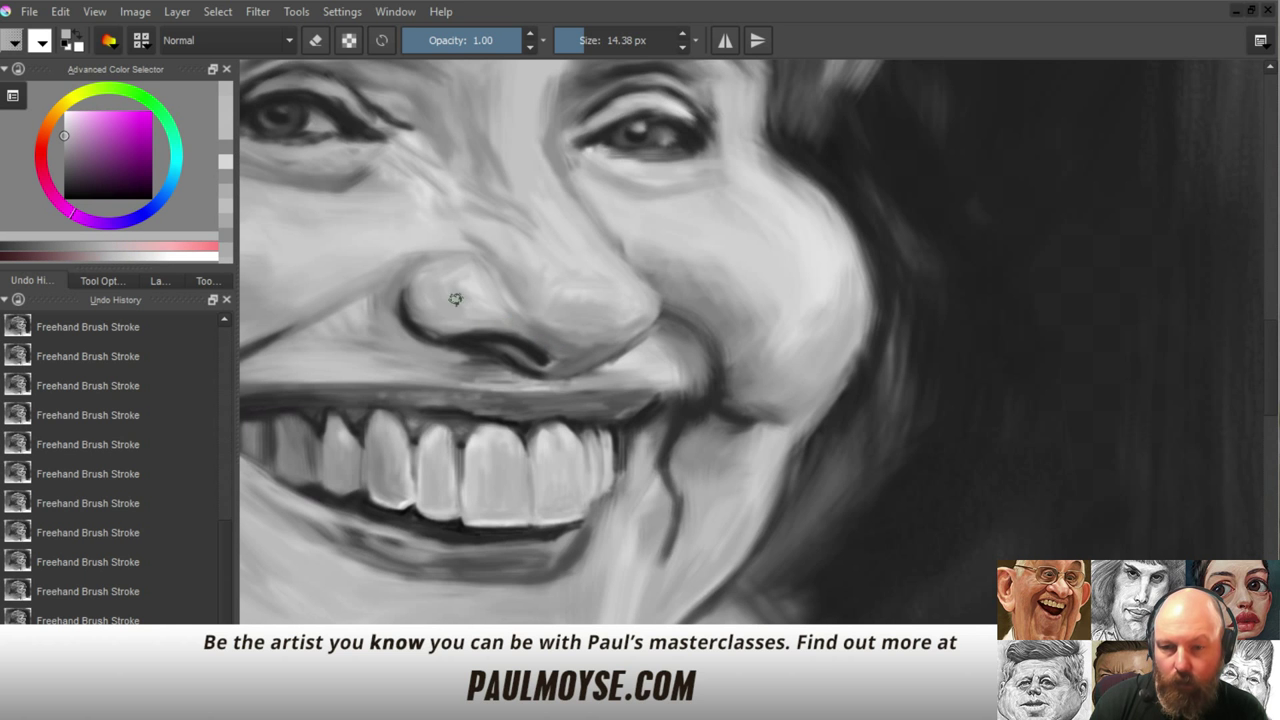
{"action": "left_click_drag", "start_coordinate": [427, 334], "coordinate": [443, 457]}
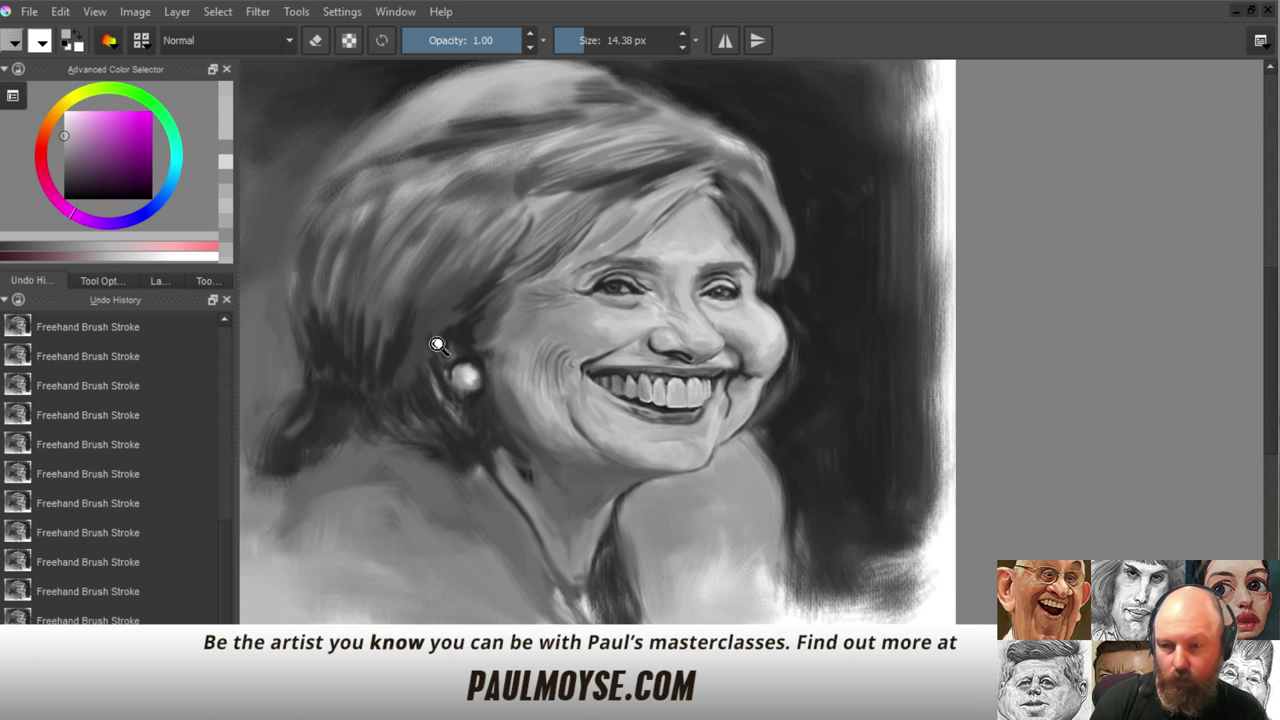
{"action": "left_click_drag", "start_coordinate": [438, 345], "coordinate": [554, 228]}
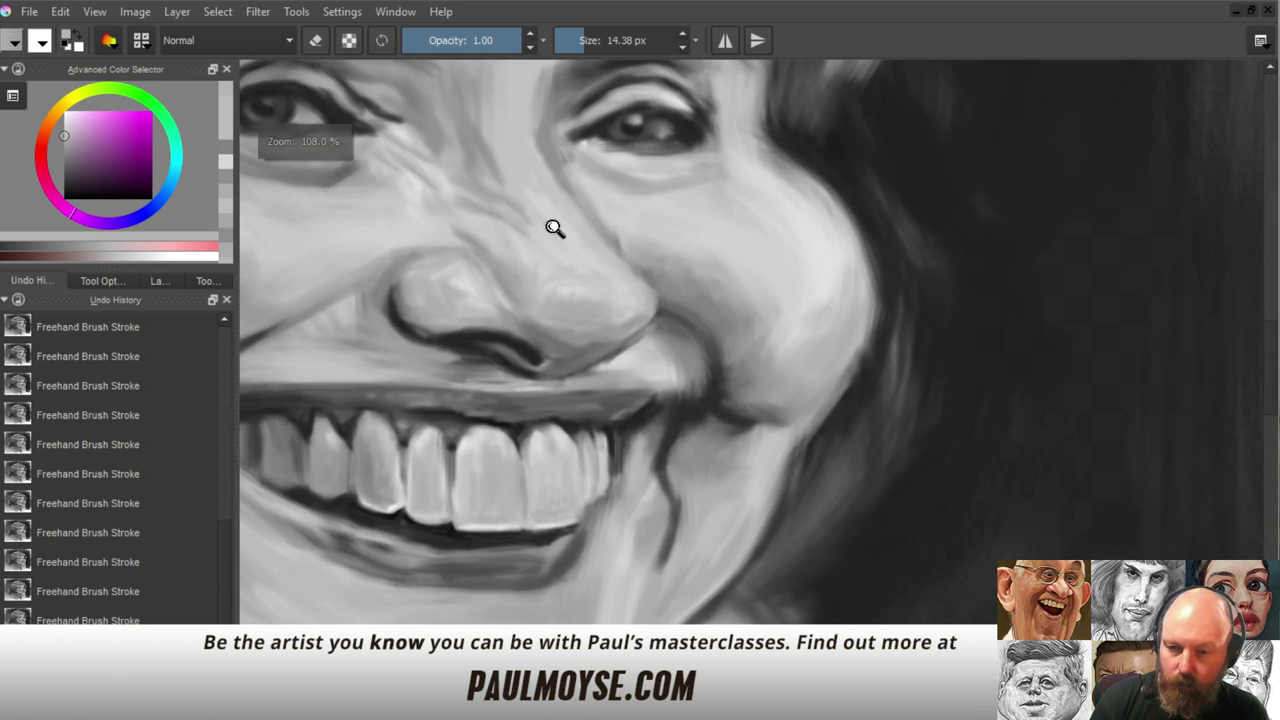
Darken the near nostril's lower rim and carry the shadow under the nose tip, using sampled dark greys
{"action": "left_click_drag", "start_coordinate": [536, 332], "coordinate": [558, 364]}
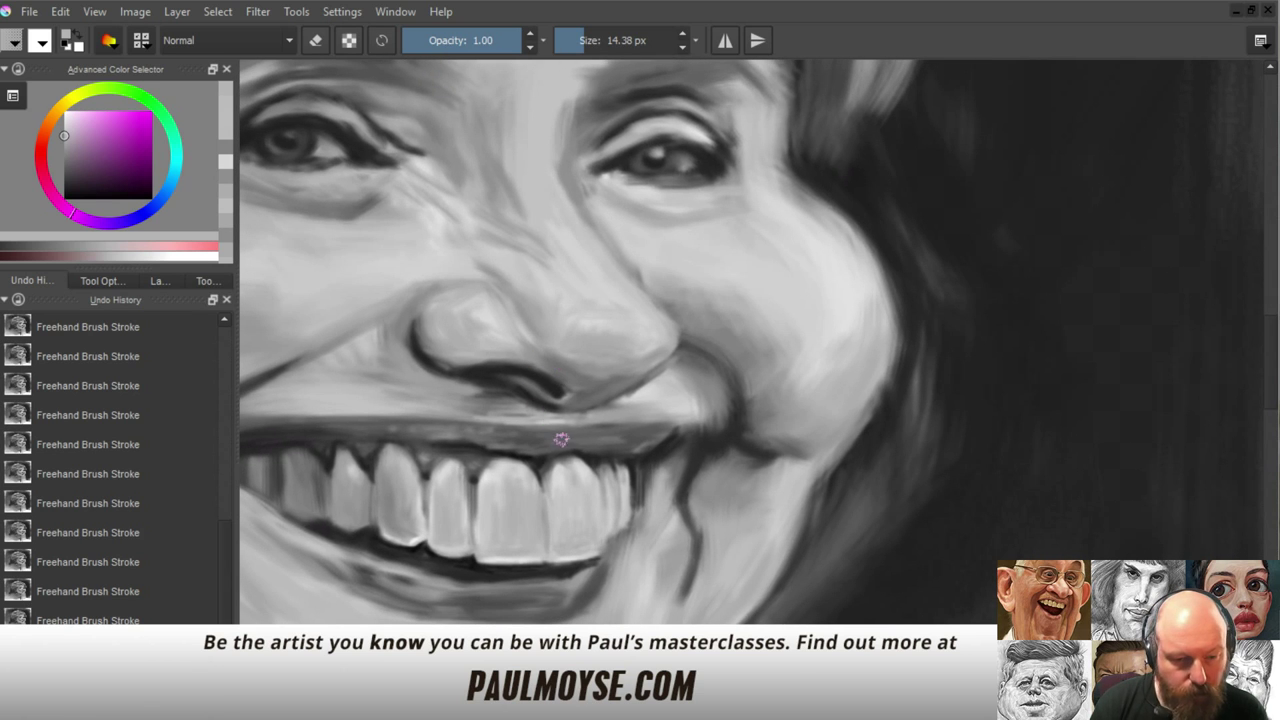
{"action": "left_click", "coordinate": [550, 390], "text": "ctrl"}
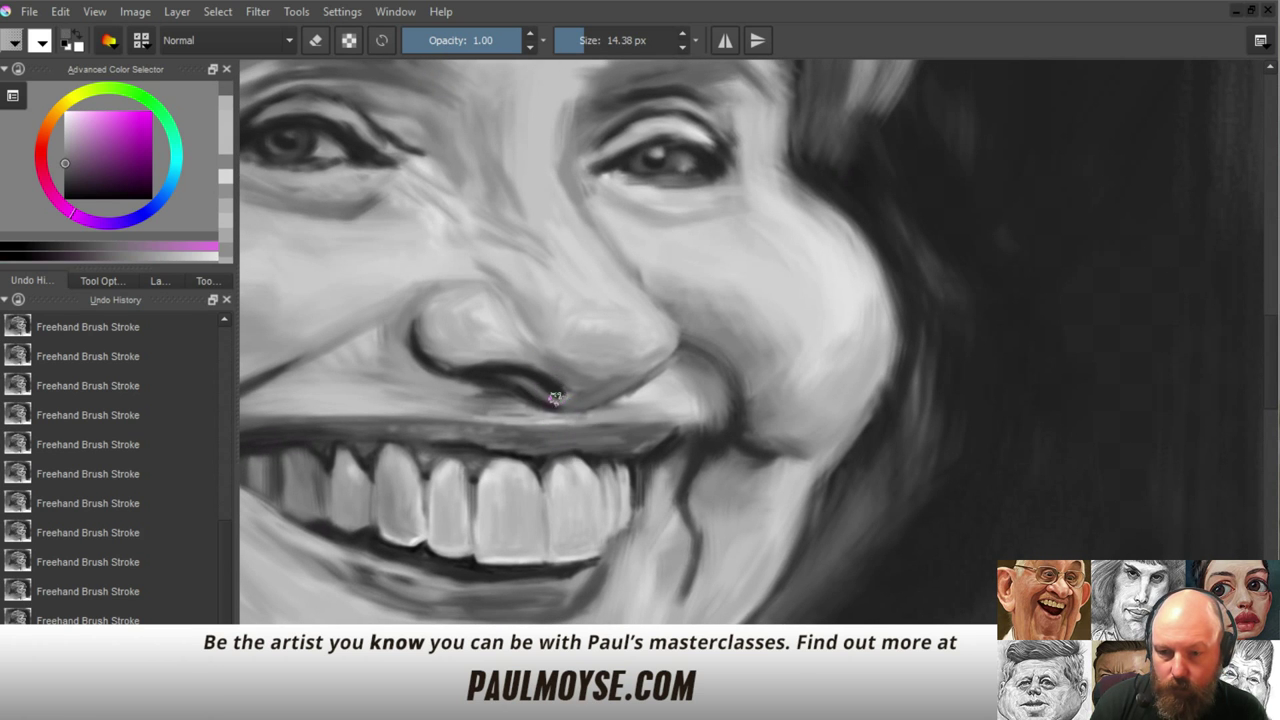
{"action": "left_click_drag", "start_coordinate": [547, 387], "coordinate": [565, 401]}
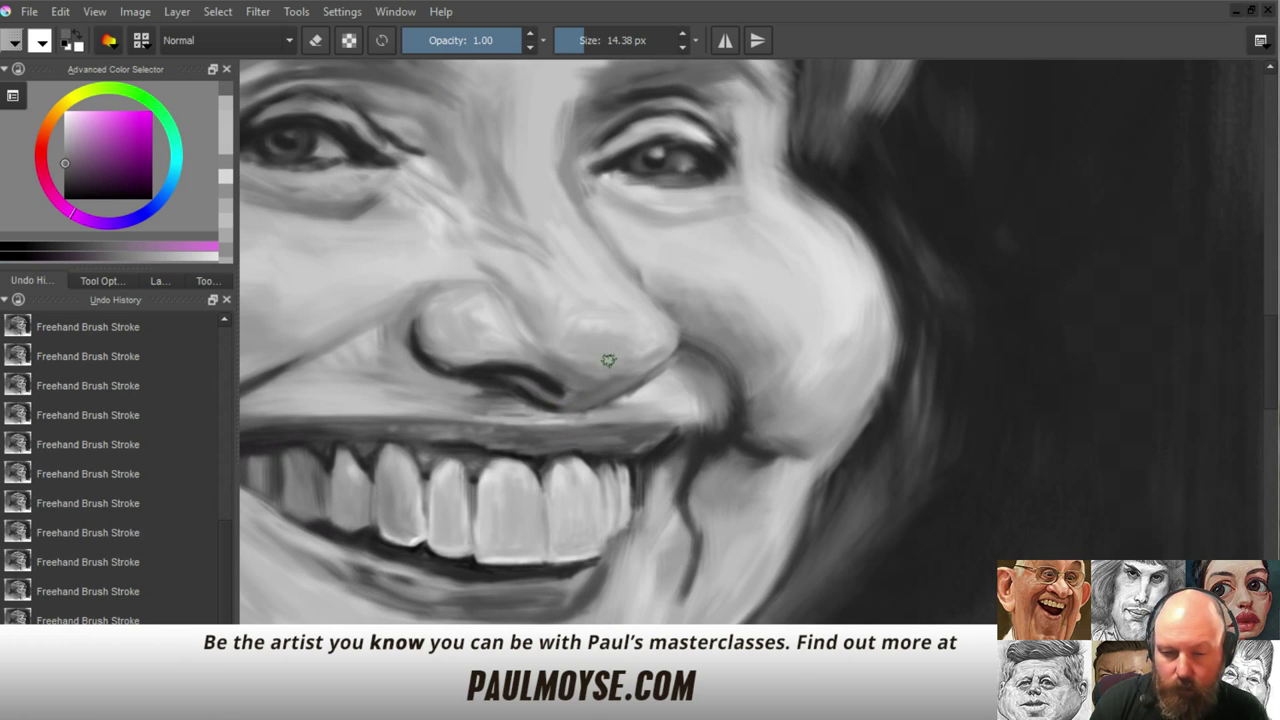
{"action": "left_click", "coordinate": [545, 376], "text": "ctrl"}
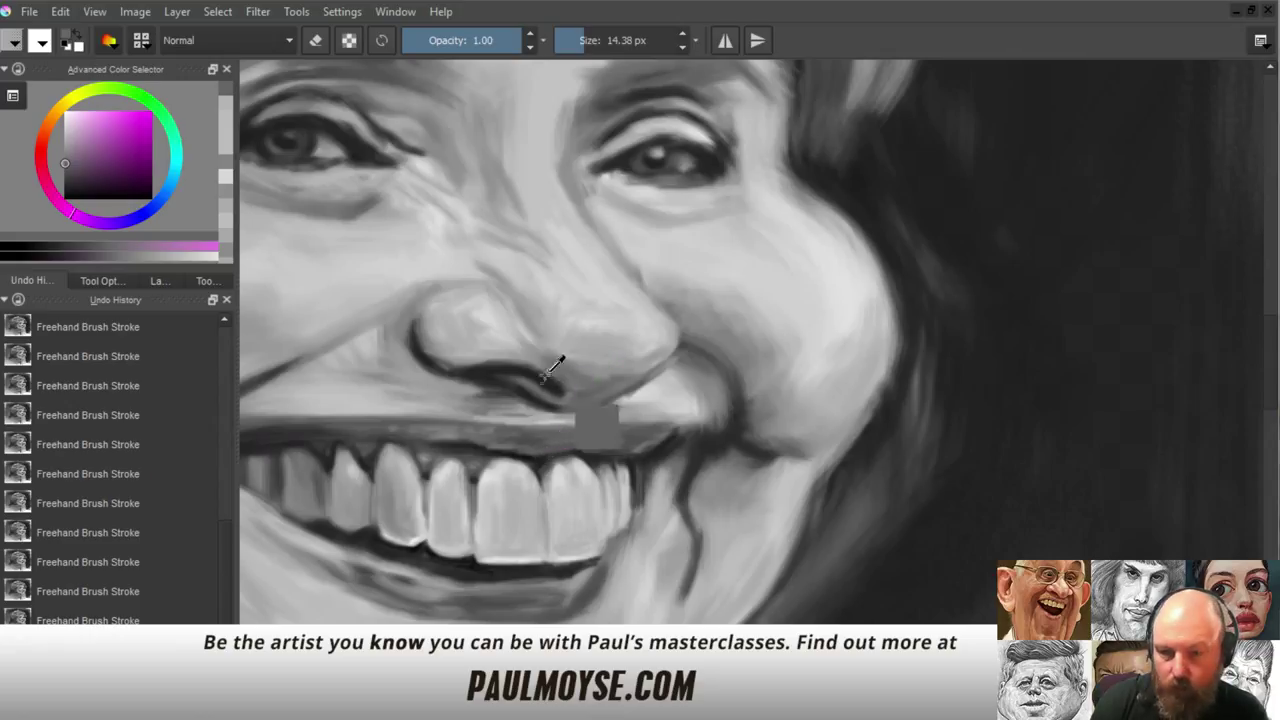
{"action": "left_click", "coordinate": [545, 377], "text": "ctrl"}
{"action": "left_click_drag", "start_coordinate": [546, 400], "coordinate": [602, 404]}
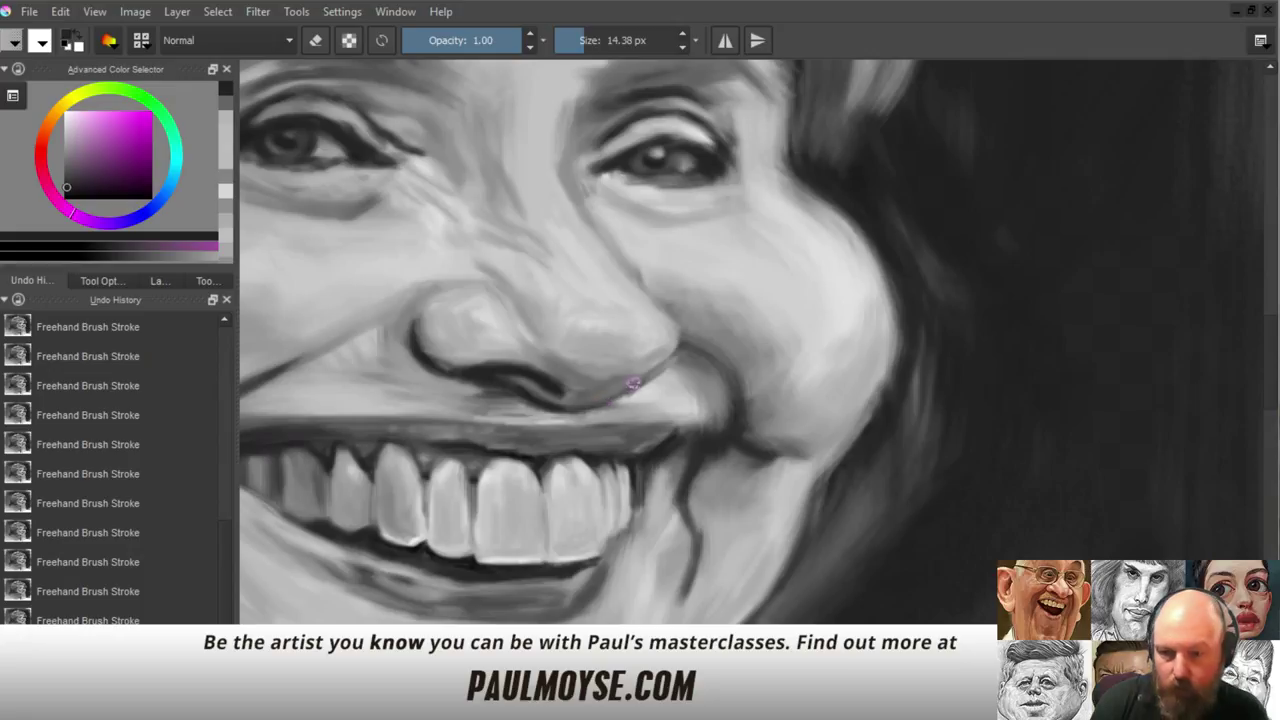
Blend the underside of the nose tip towards the far cheek with sampled mid greys
{"action": "left_click", "coordinate": [581, 404], "text": "ctrl"}
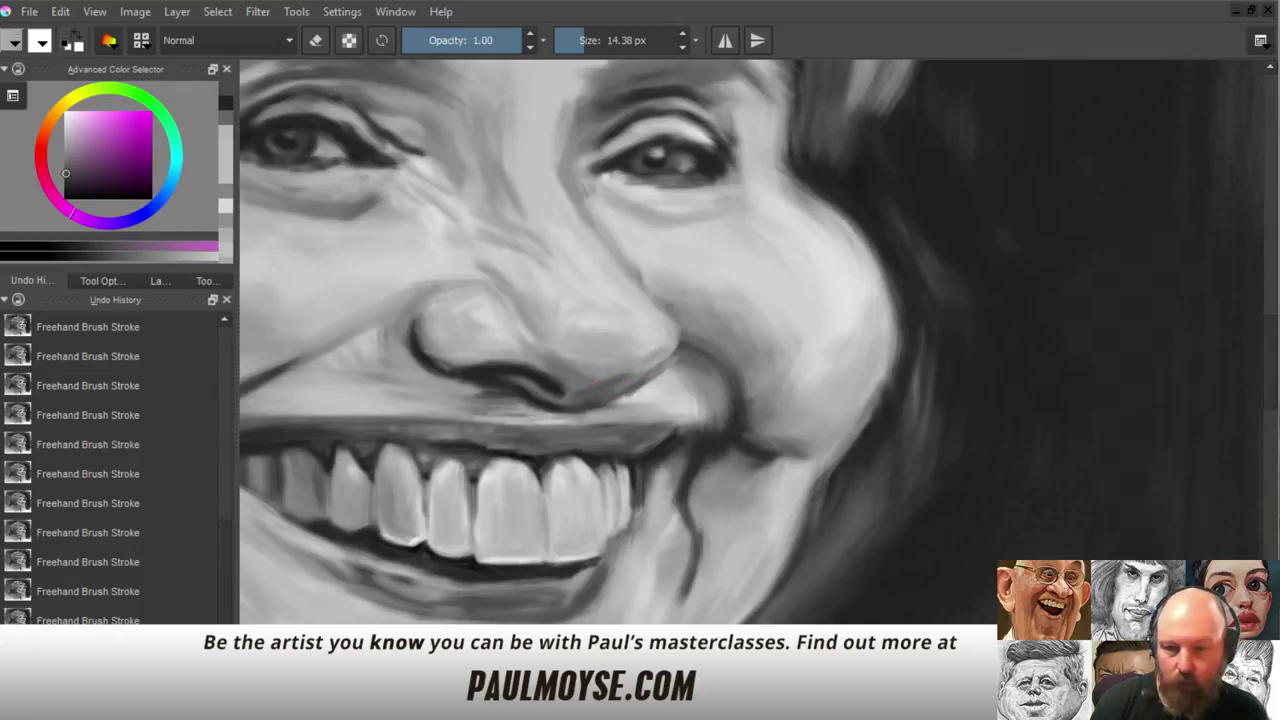
{"action": "left_click", "coordinate": [592, 377], "text": "ctrl"}
{"action": "left_click_drag", "start_coordinate": [630, 372], "coordinate": [575, 392]}
{"action": "left_click", "coordinate": [624, 371], "text": "ctrl"}
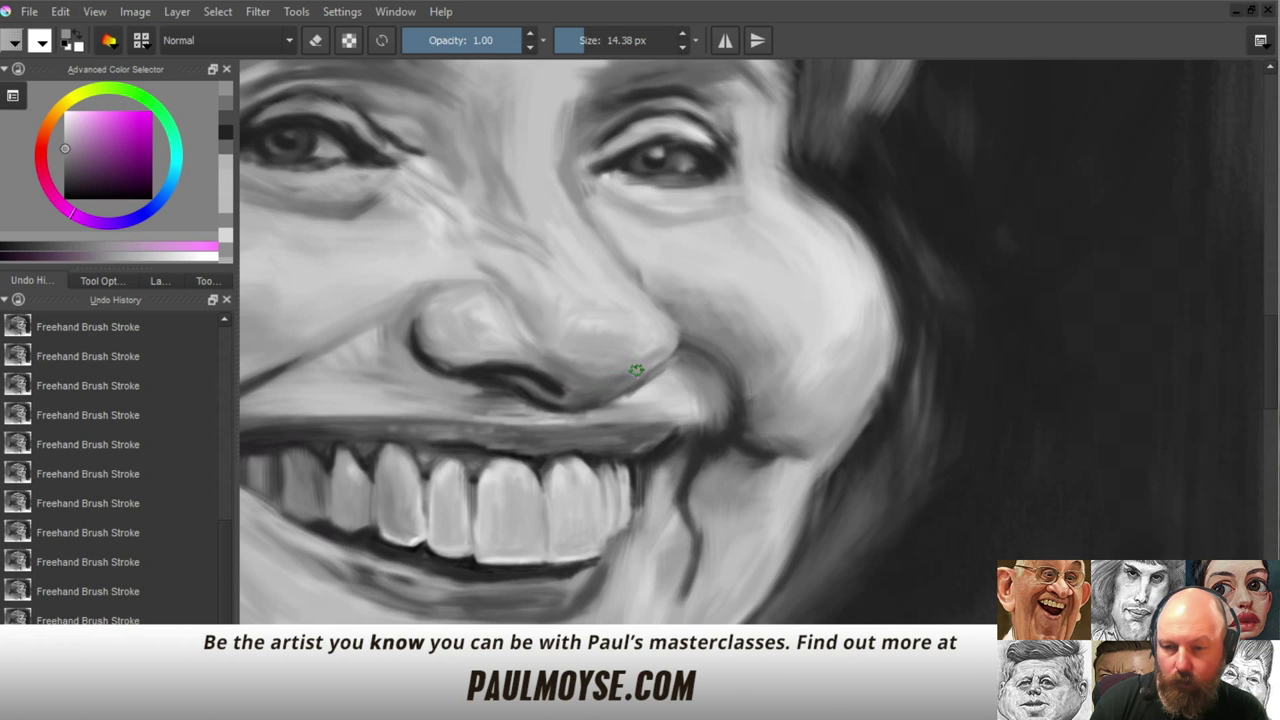
{"action": "left_click", "coordinate": [618, 376], "text": "ctrl"}
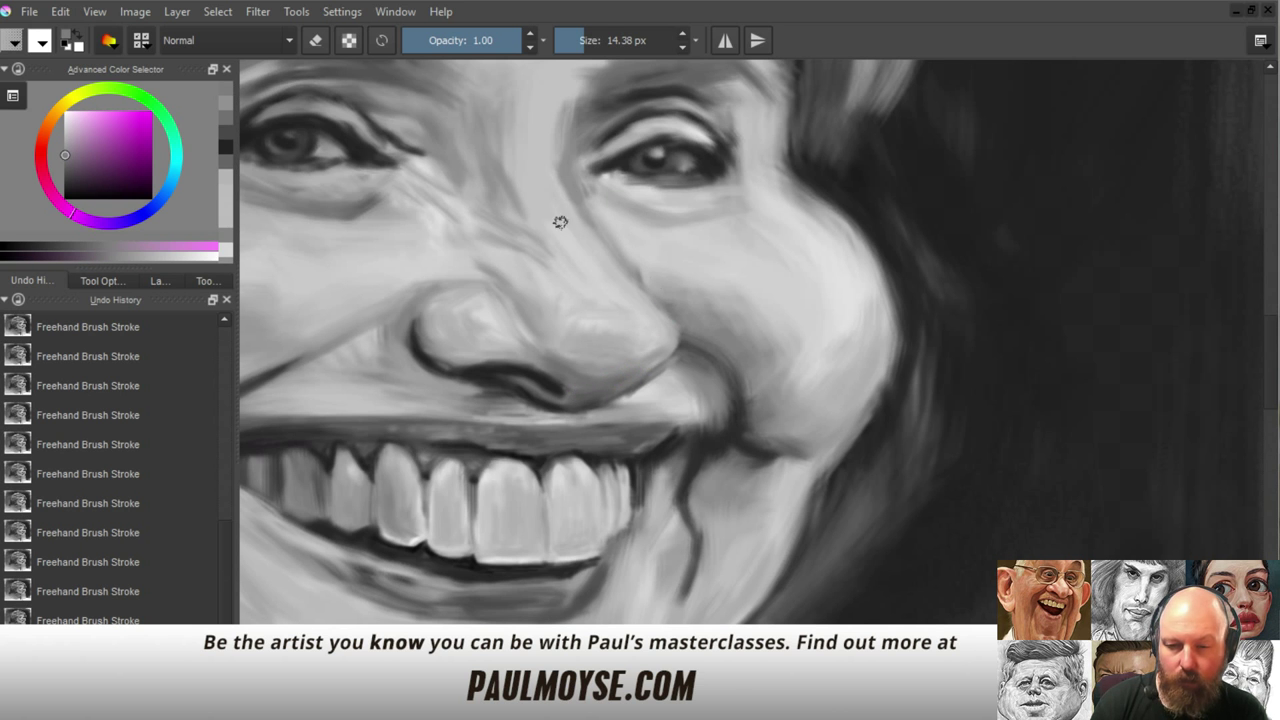
Darken the crease at the inner corner of the near eye with sampled dark greys
{"action": "left_click_drag", "start_coordinate": [644, 343], "coordinate": [632, 485]}
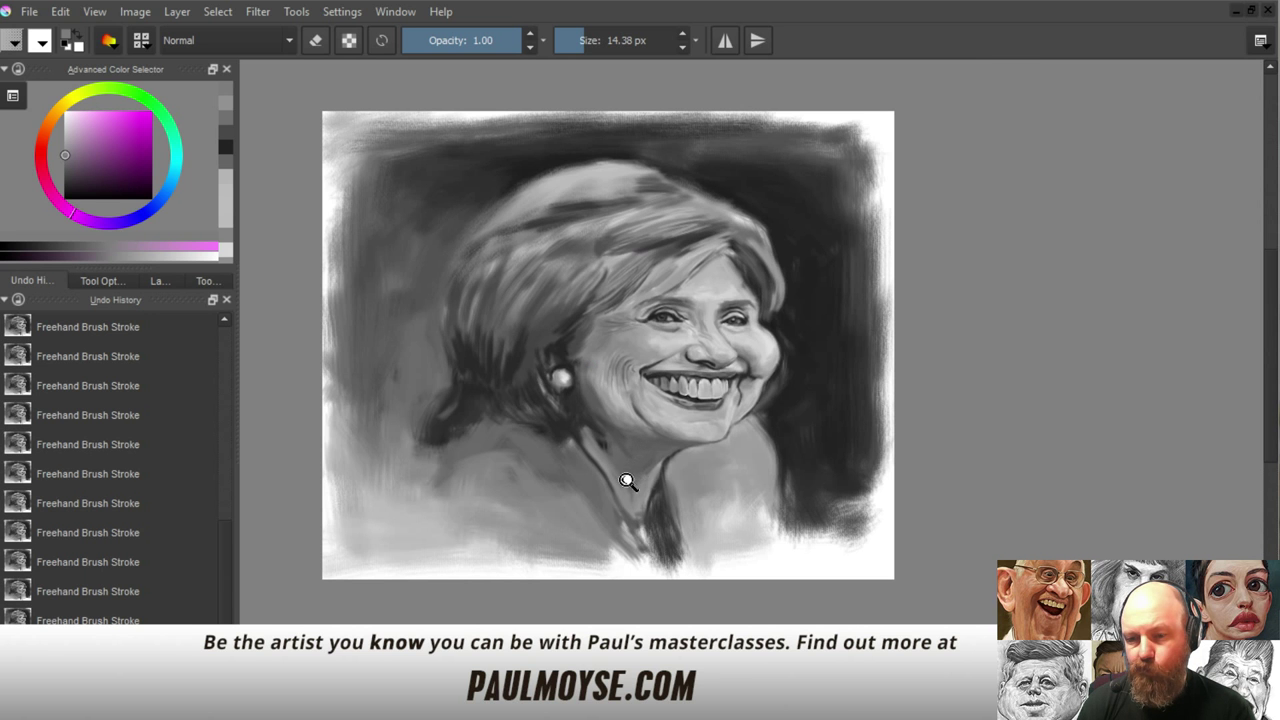
{"action": "scroll", "coordinate": [620, 466], "scroll_direction": "up", "scroll_amount": 5}
{"action": "scroll", "coordinate": [626, 367], "scroll_direction": "up", "scroll_amount": 2}
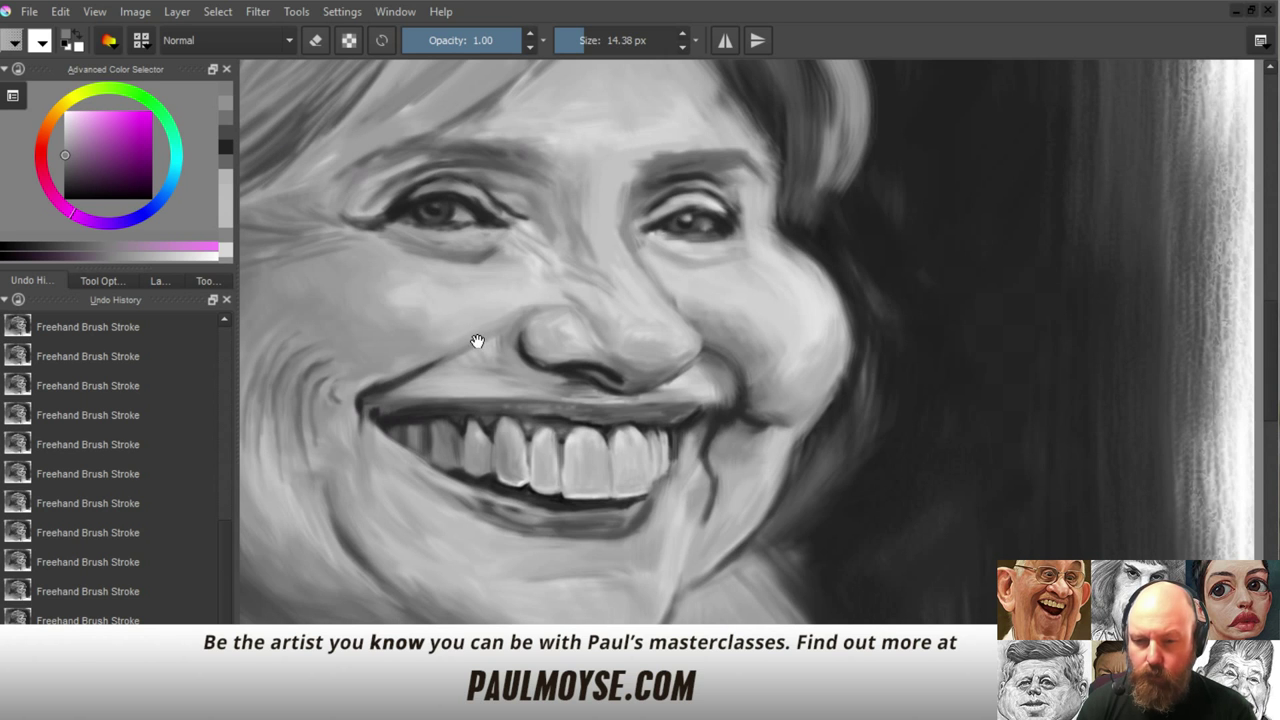
{"action": "left_click_drag", "start_coordinate": [477, 342], "coordinate": [524, 438]}
{"action": "left_click", "coordinate": [572, 288], "text": "ctrl"}
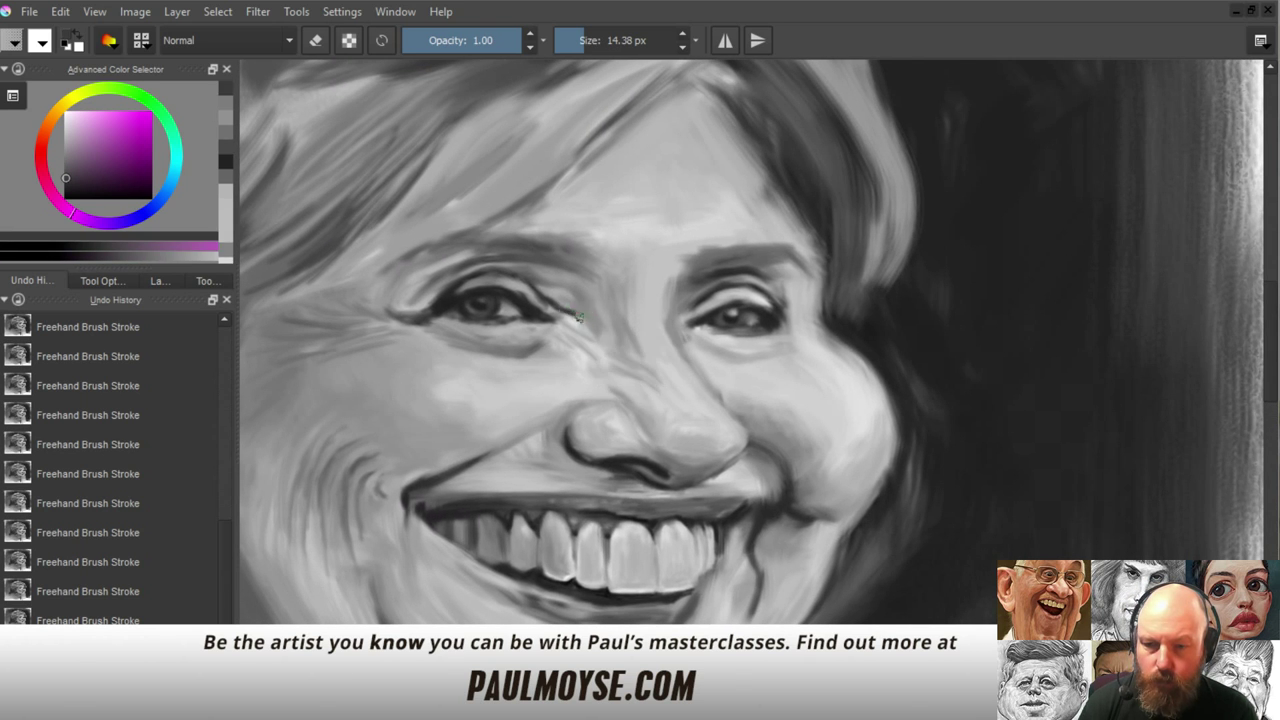
{"action": "left_click", "coordinate": [608, 296], "text": "ctrl"}
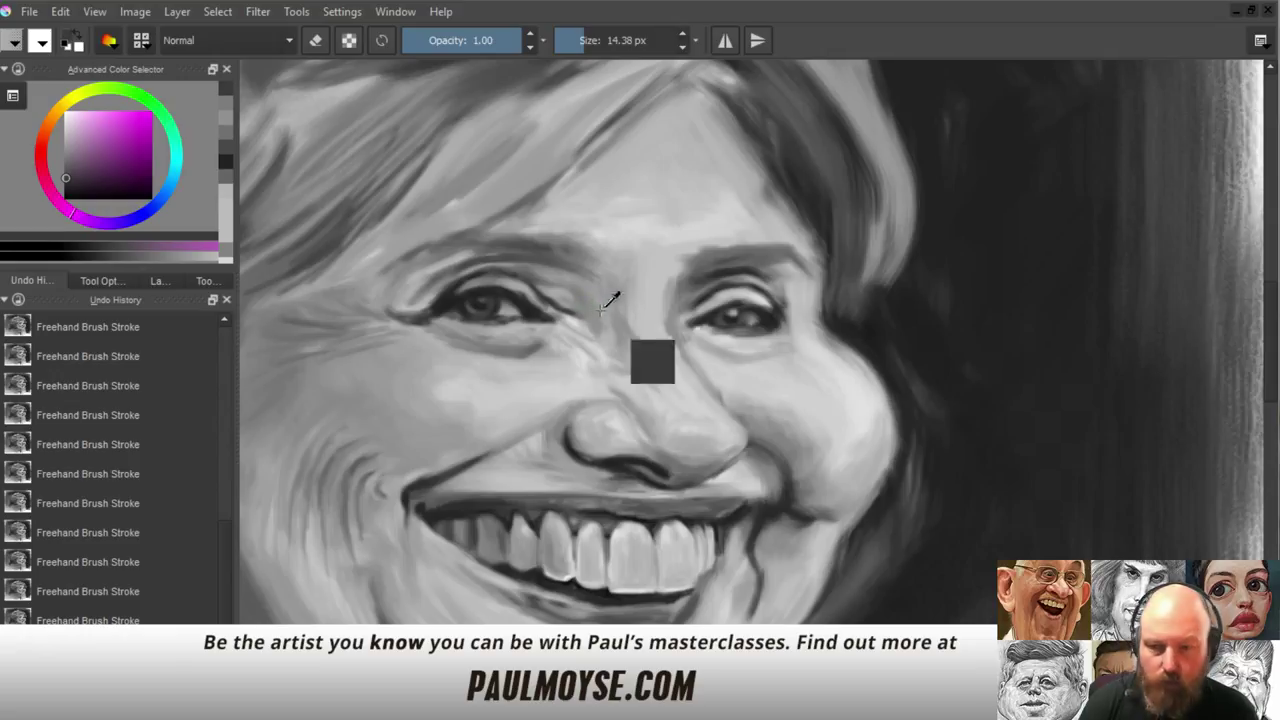
{"action": "left_click", "coordinate": [574, 310], "text": "ctrl"}
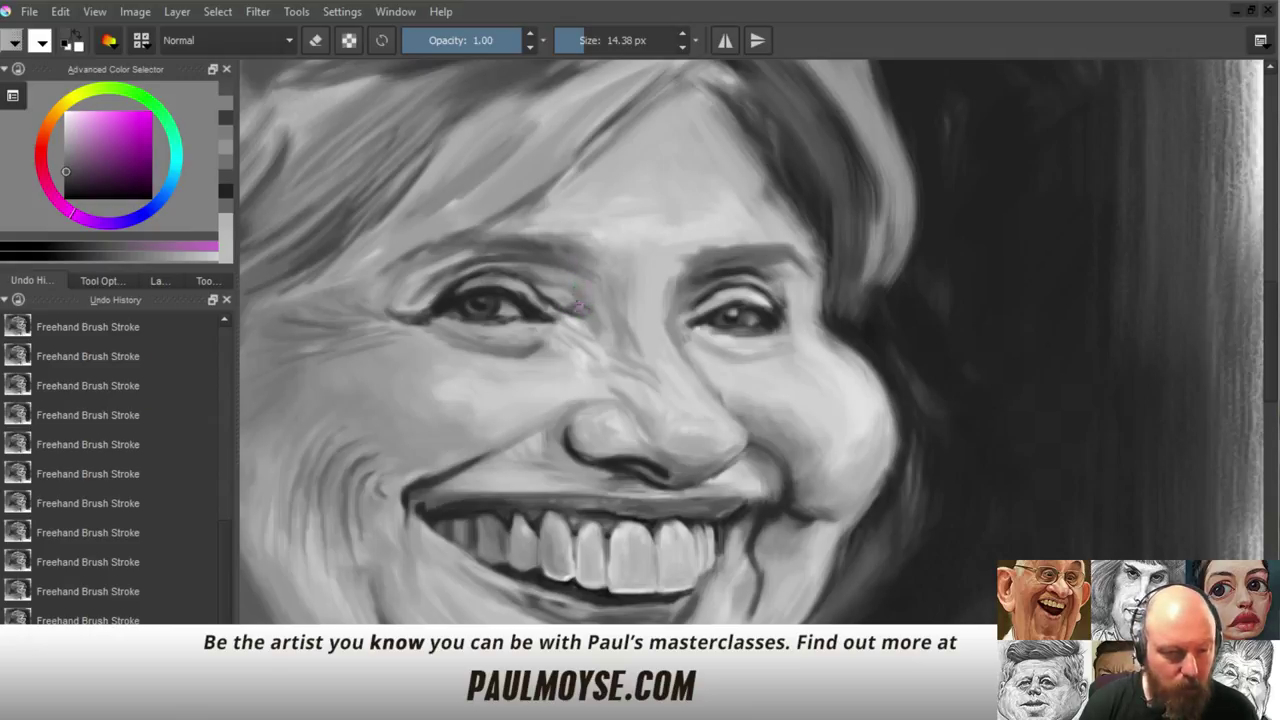
Soften the shading between the near eye's inner corner and the nose bridge with sampled mid and light greys
{"action": "left_click", "coordinate": [597, 312], "text": "ctrl"}
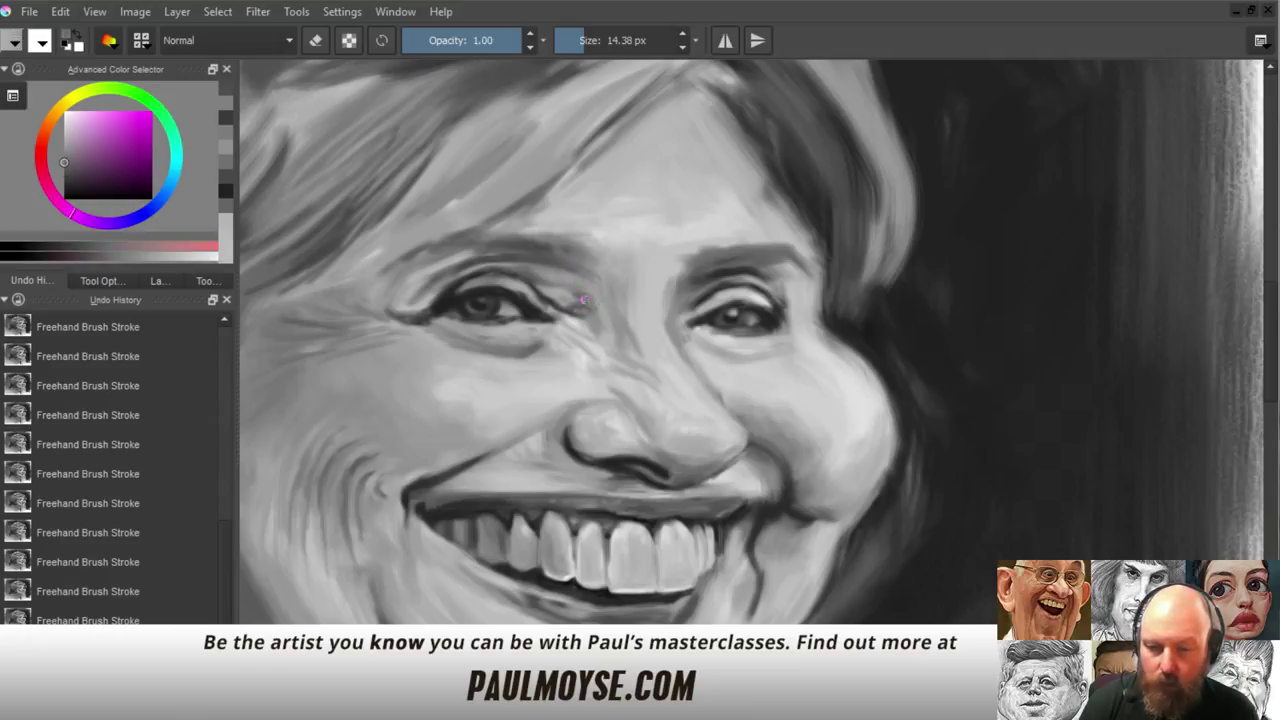
{"action": "left_click", "coordinate": [597, 315], "text": "ctrl"}
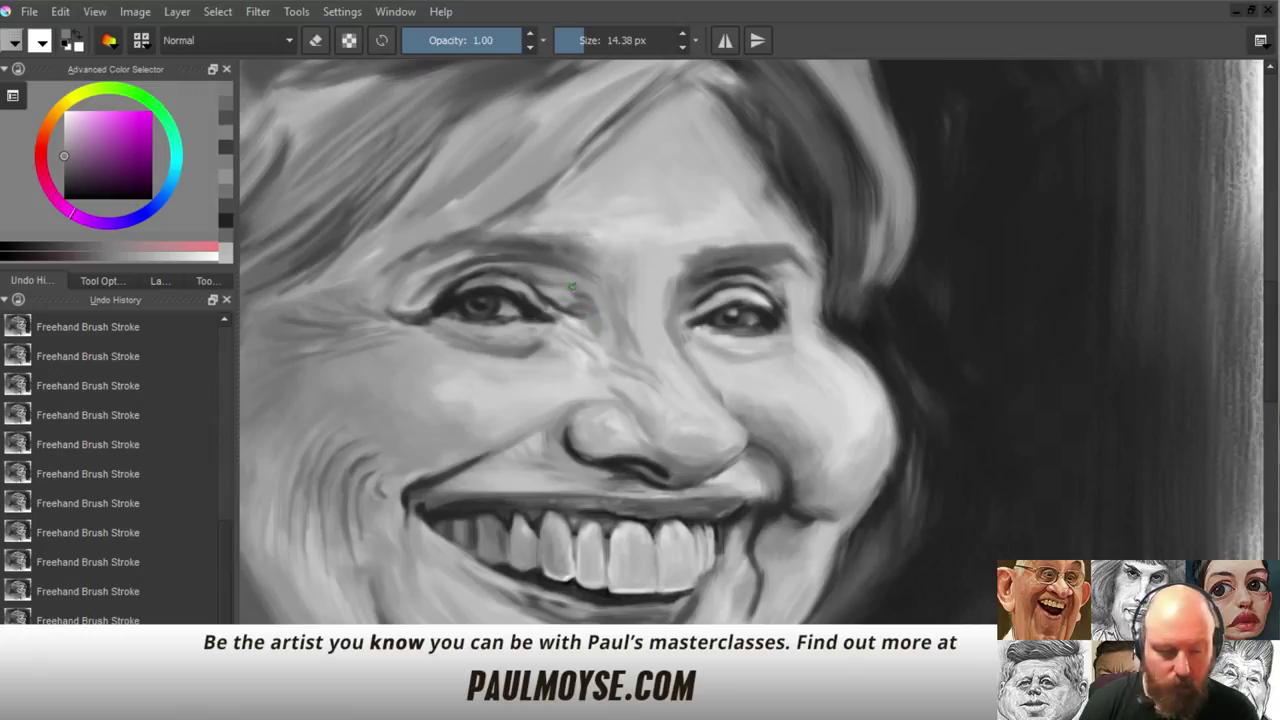
{"action": "left_click", "coordinate": [623, 313], "text": "ctrl"}
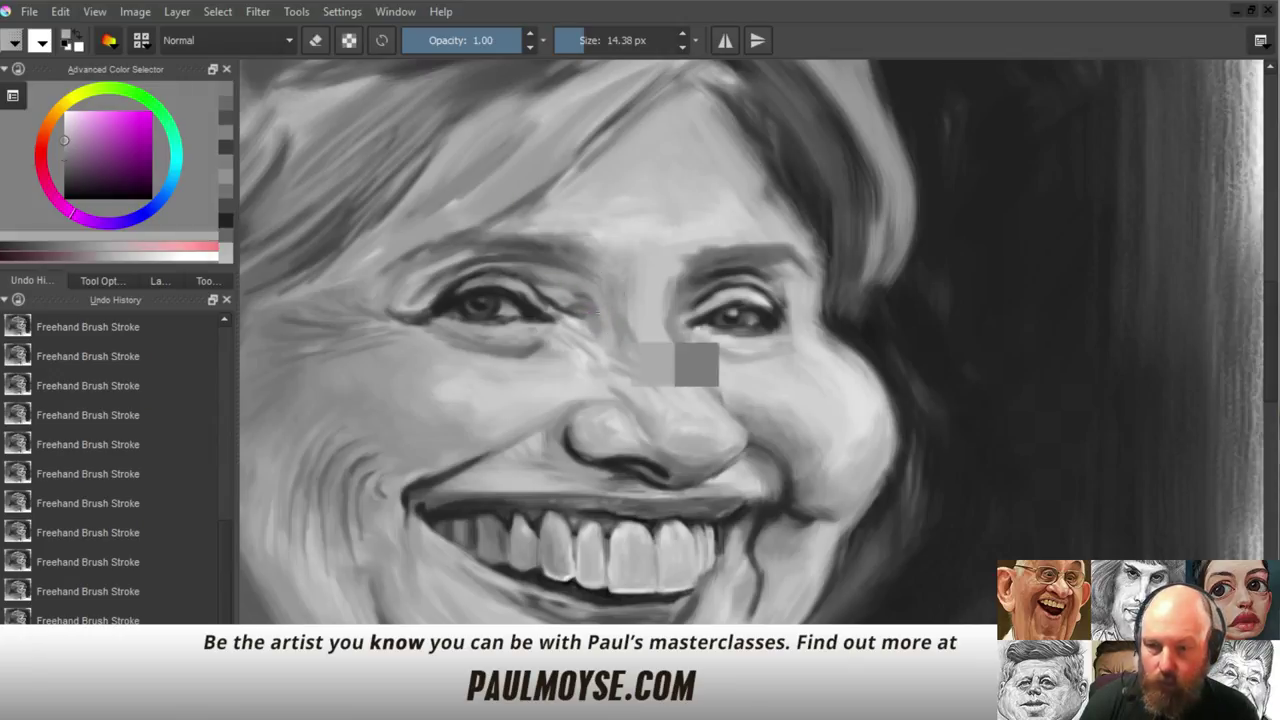
{"action": "left_click", "coordinate": [619, 311], "text": "ctrl"}
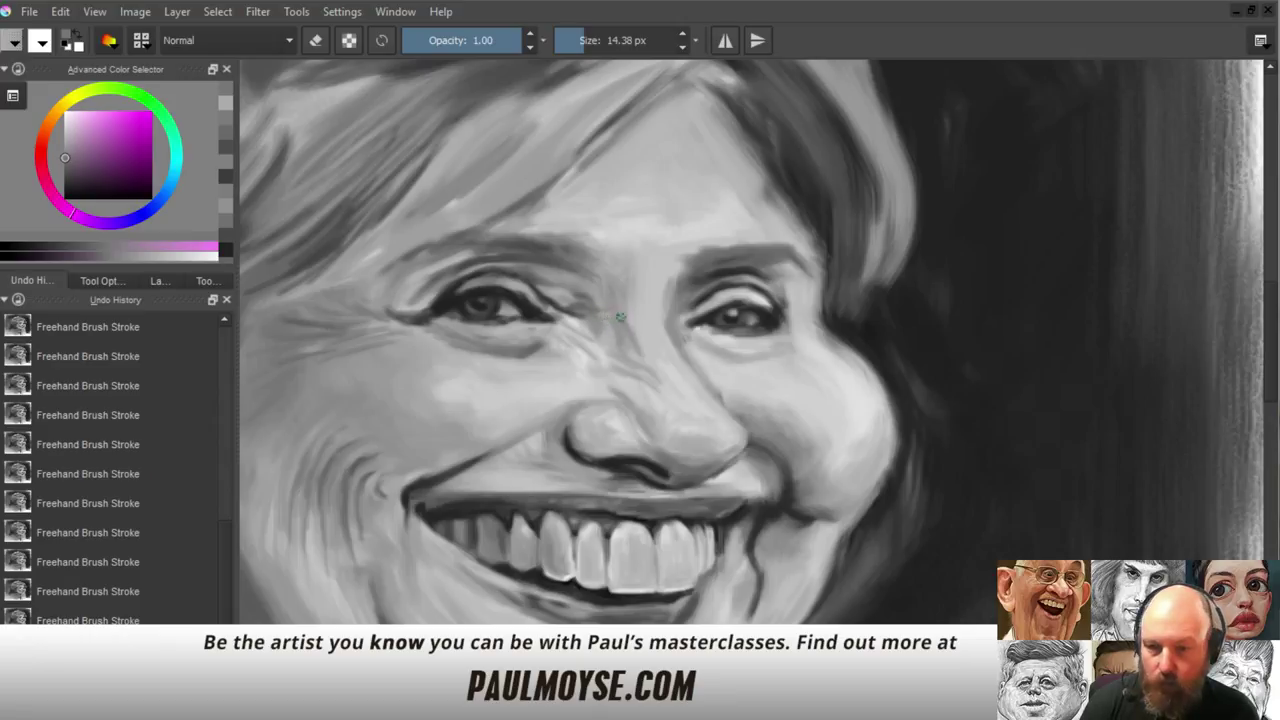
{"action": "left_click", "coordinate": [596, 338], "text": "ctrl"}
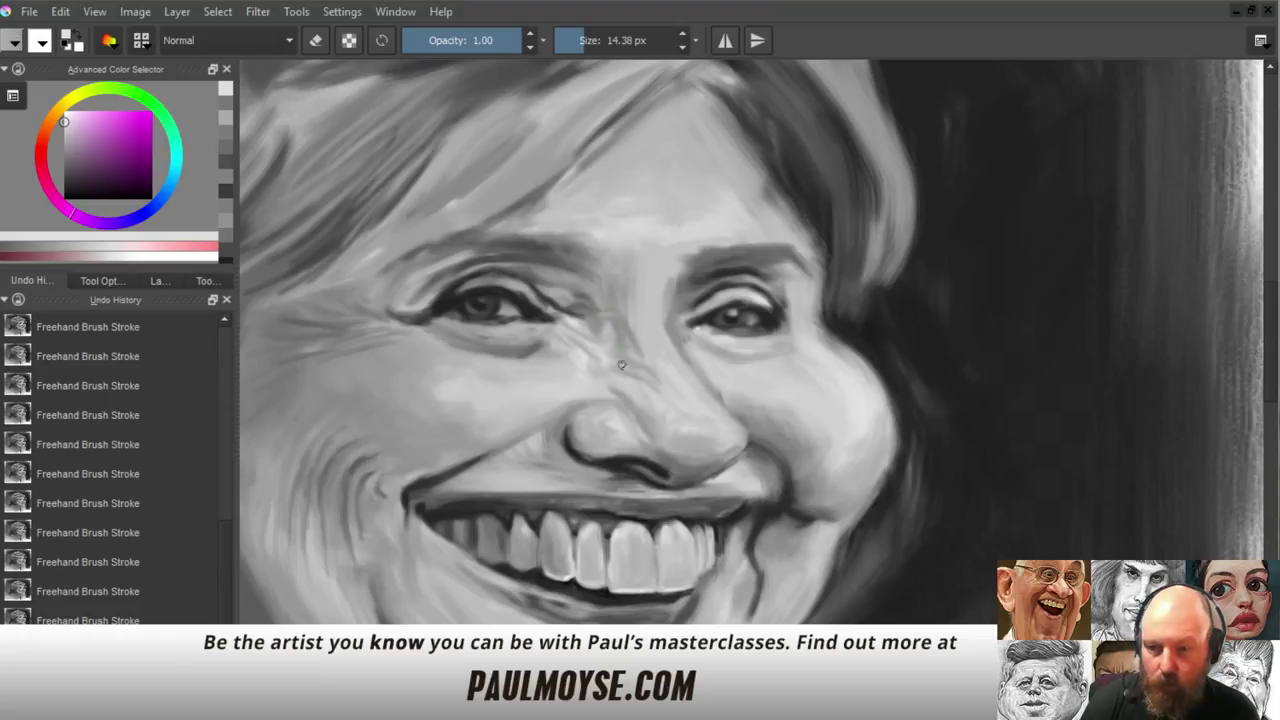
Enlarge the brush to 41.20 px and repaint the top of the far shoulder below the jaw with sampled mid greys
{"action": "left_click_drag", "start_coordinate": [641, 351], "coordinate": [648, 452]}
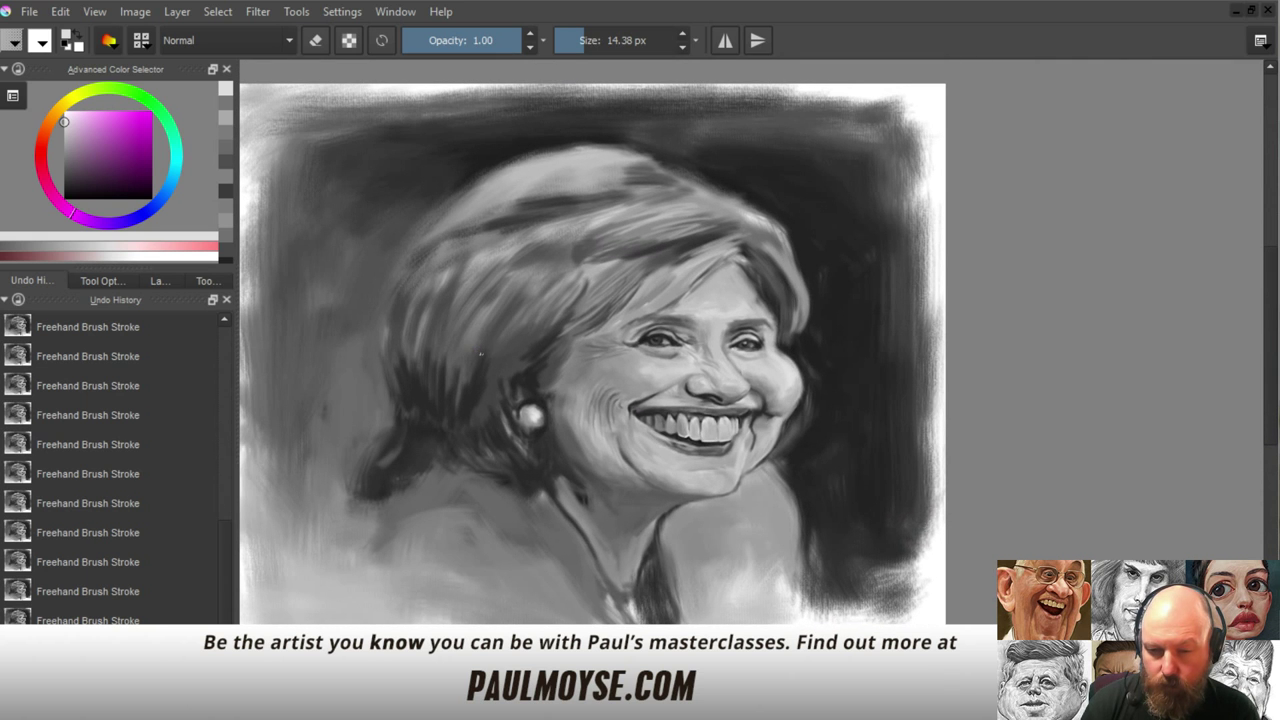
{"action": "scroll", "coordinate": [500, 372], "scroll_direction": "down", "scroll_amount": 4}
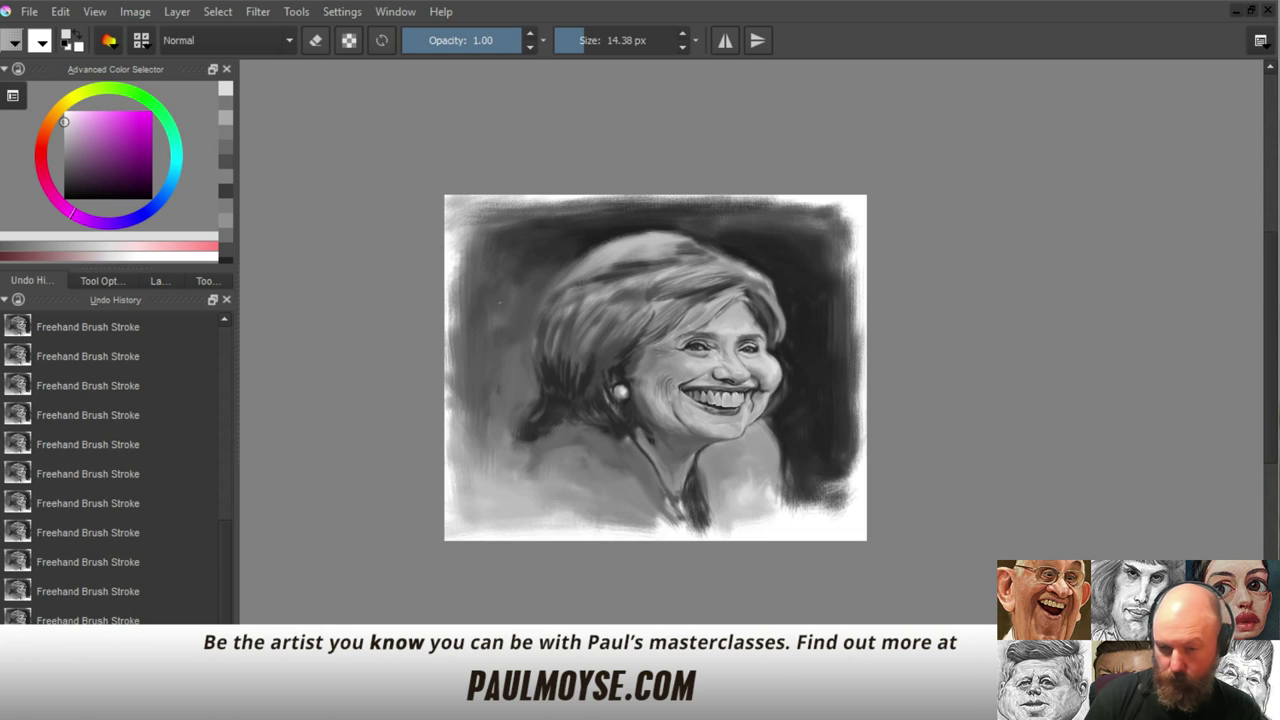
{"action": "left_click_drag", "start_coordinate": [605, 421], "coordinate": [626, 339]}
{"action": "left_click_drag", "start_coordinate": [649, 408], "coordinate": [576, 290]}
{"action": "left_click", "coordinate": [690, 405], "text": "ctrl"}
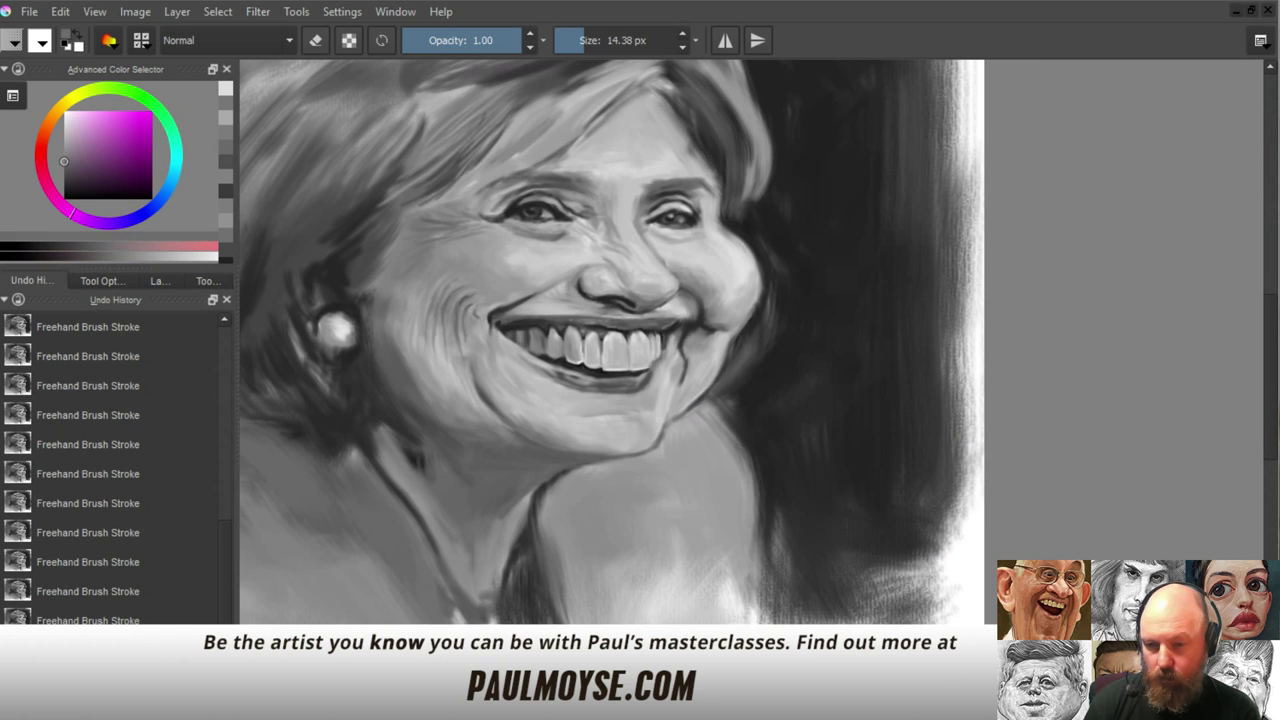
{"action": "key", "text": "]"}
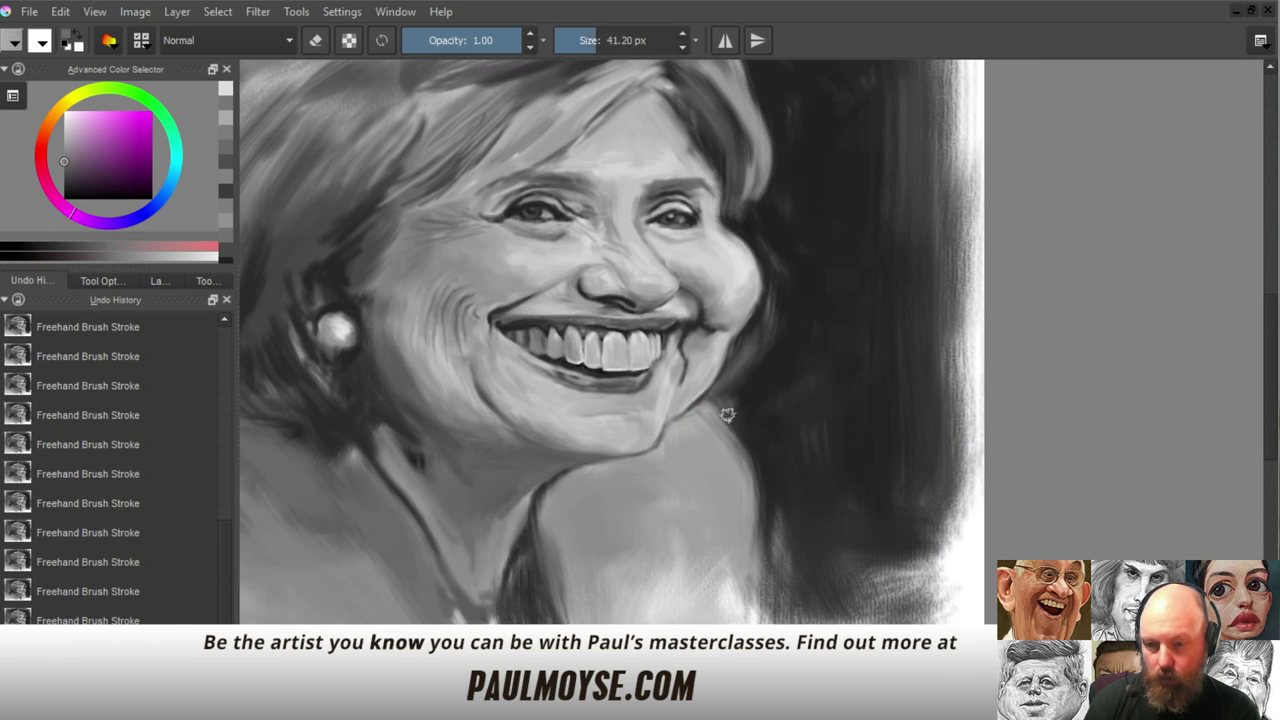
{"action": "left_click", "coordinate": [703, 410], "text": "ctrl"}
{"action": "left_click", "coordinate": [698, 407], "text": "ctrl"}
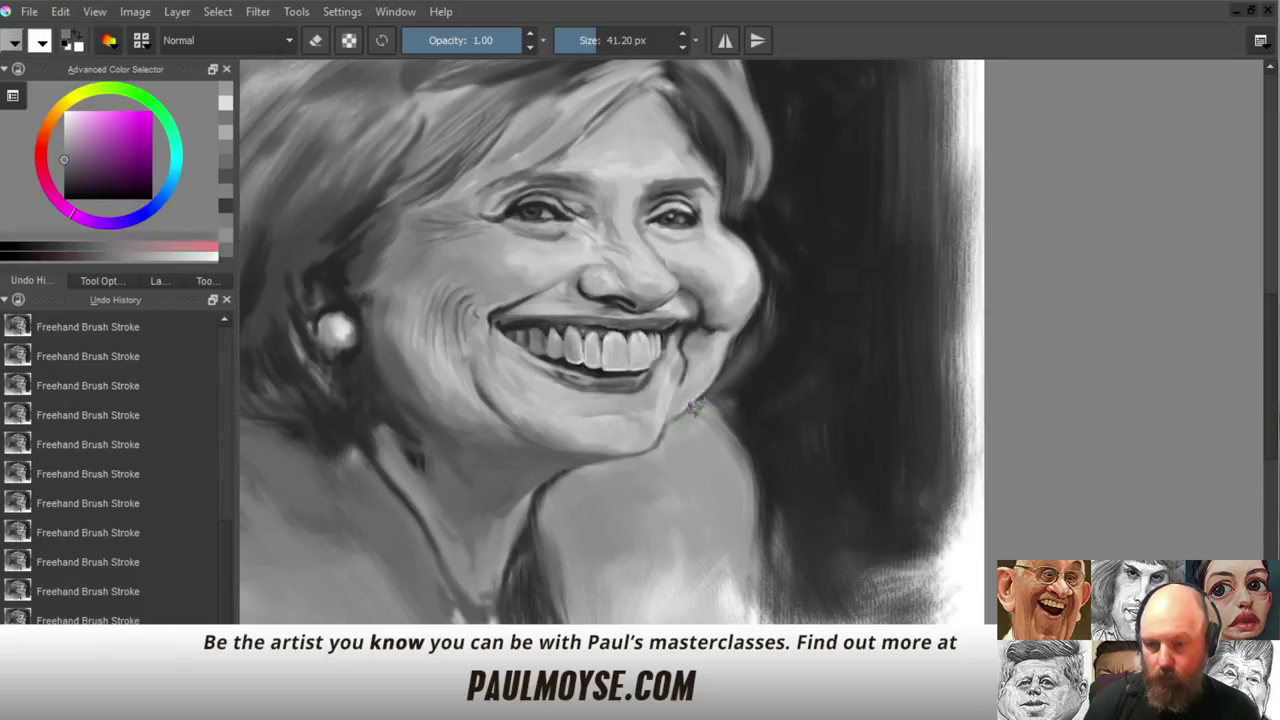
{"action": "left_click", "coordinate": [703, 400], "text": "ctrl"}
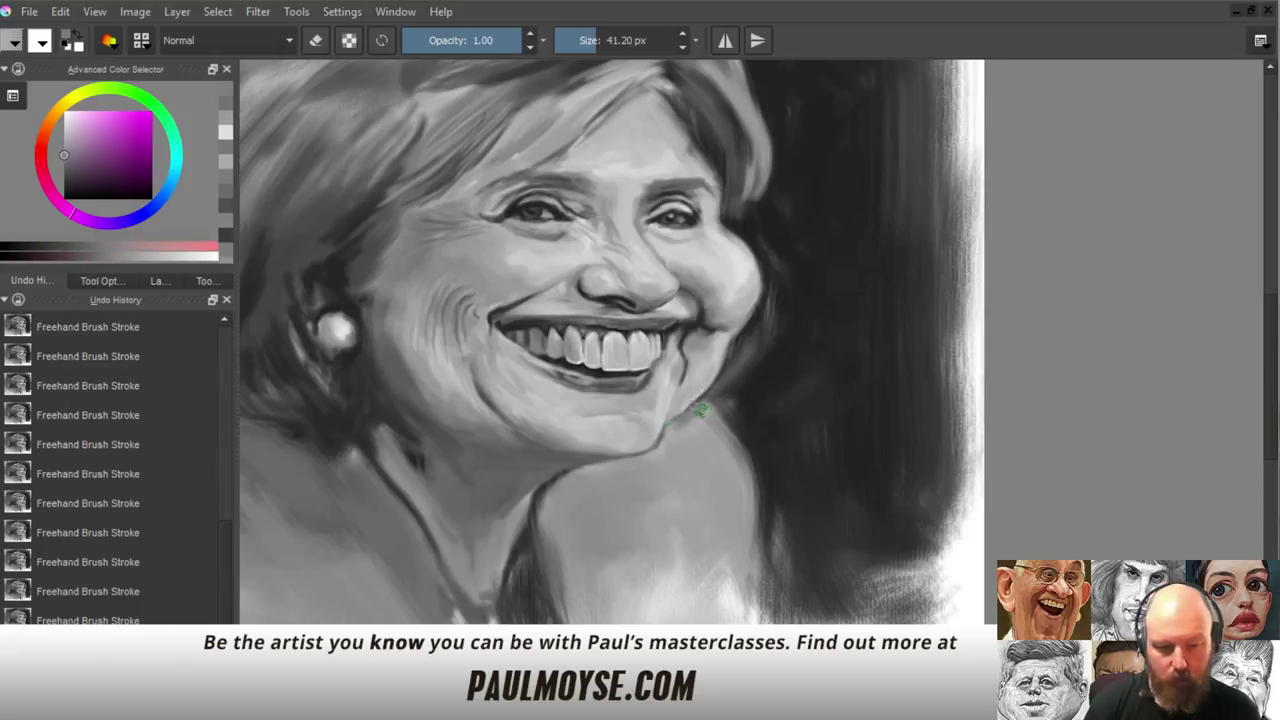
{"action": "left_click", "coordinate": [697, 414], "text": "ctrl"}
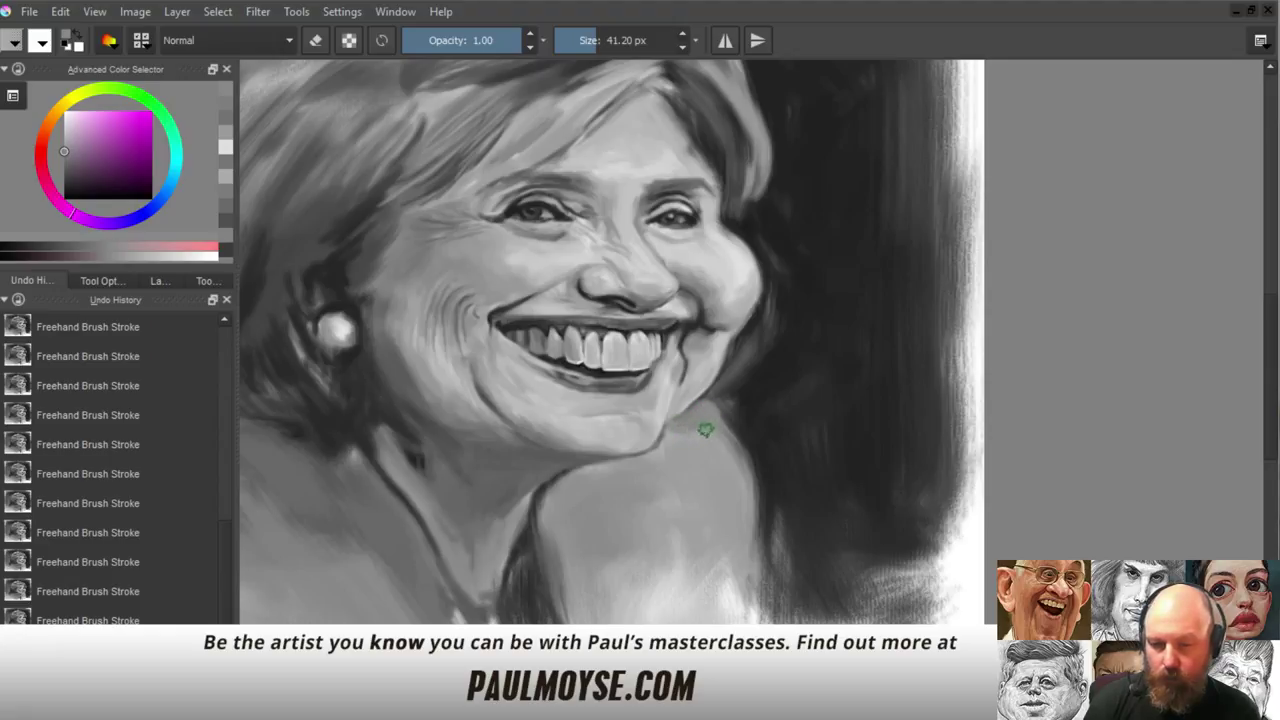
{"action": "left_click", "coordinate": [690, 422], "text": "ctrl"}
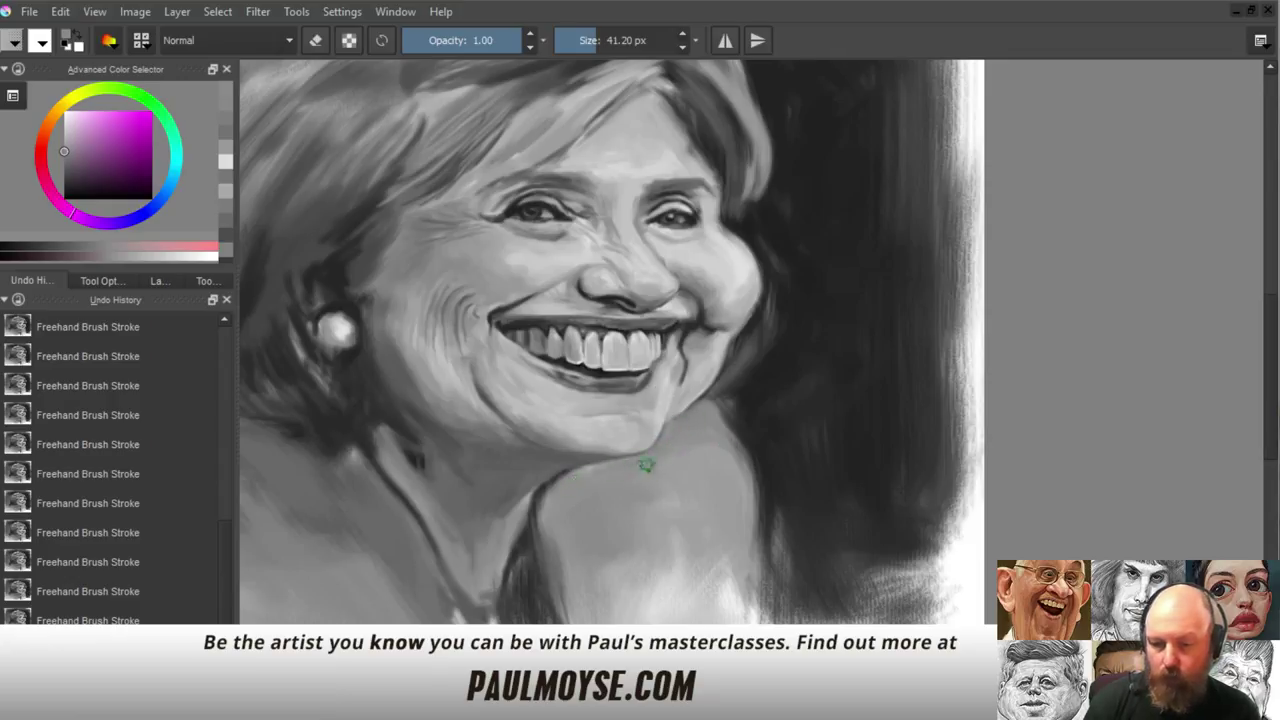
Paint a dark contour line down the outer side of the far shoulder using a sampled dark grey and a 19.43 px brush
{"action": "left_click_drag", "start_coordinate": [748, 358], "coordinate": [757, 451]}
{"action": "scroll", "coordinate": [757, 450], "scroll_direction": "up", "scroll_amount": 2}
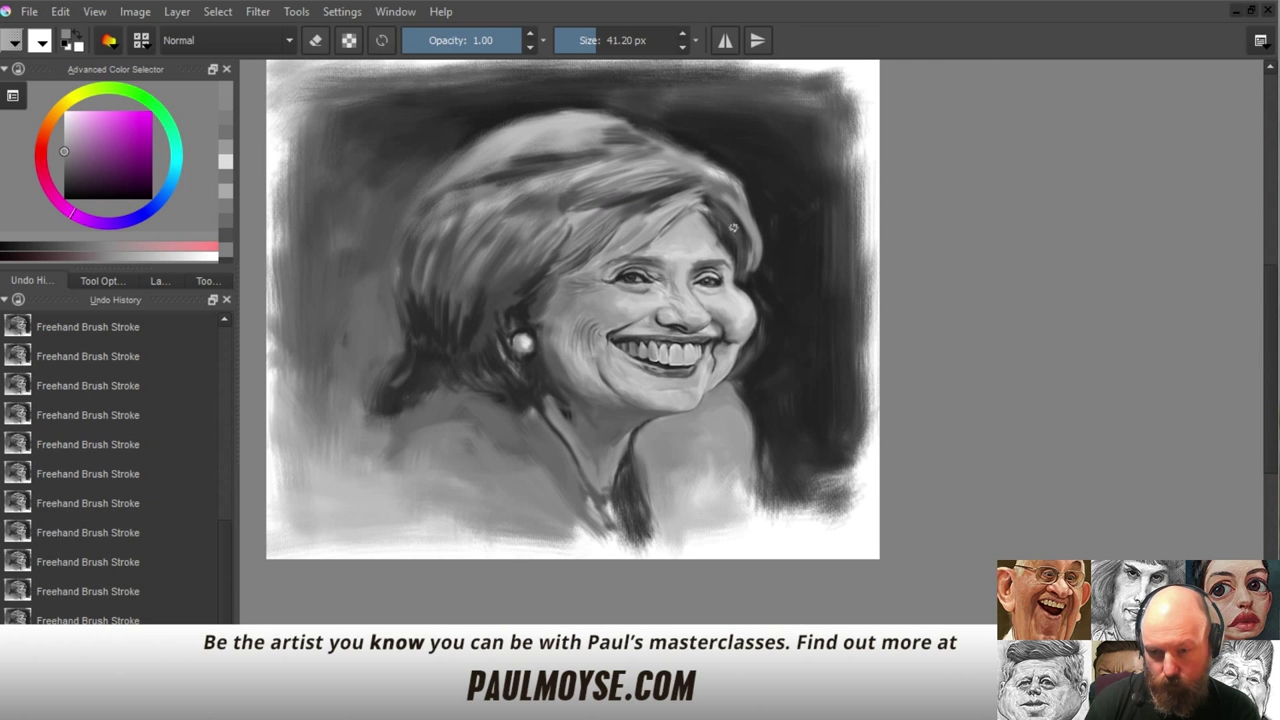
{"action": "scroll", "coordinate": [766, 380], "scroll_direction": "up", "scroll_amount": 3}
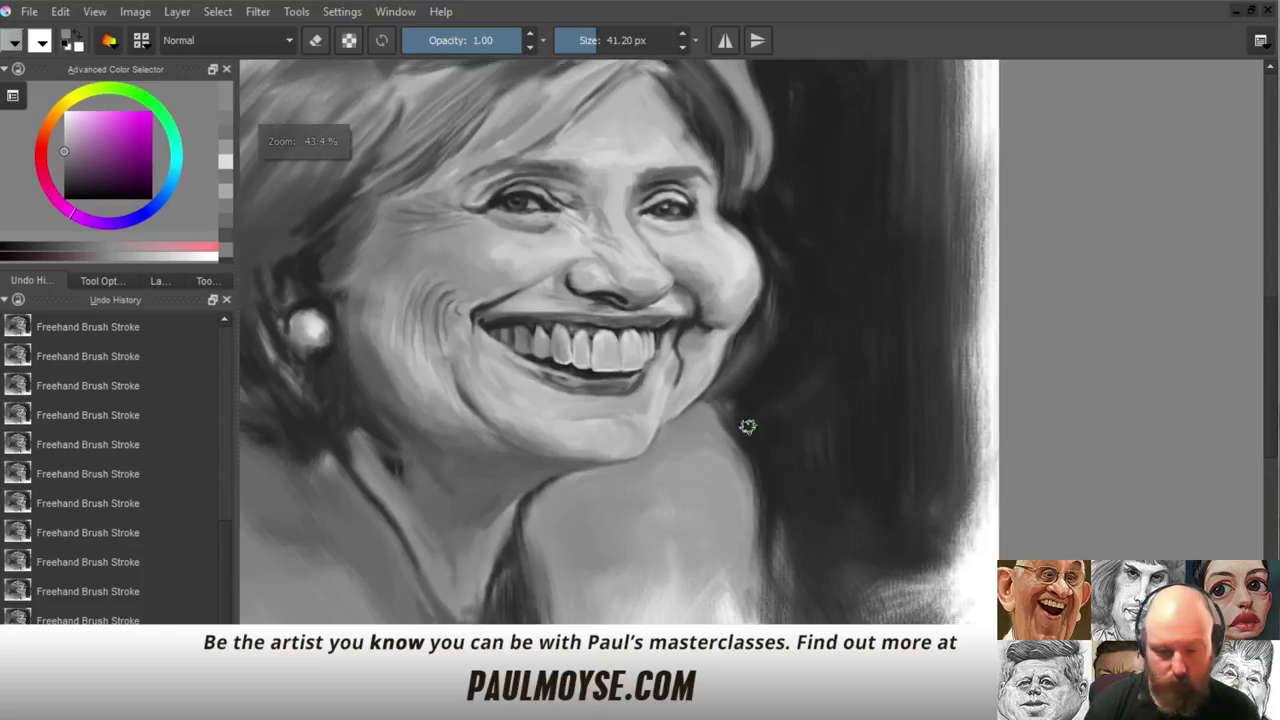
{"action": "left_click", "coordinate": [740, 428], "text": "ctrl"}
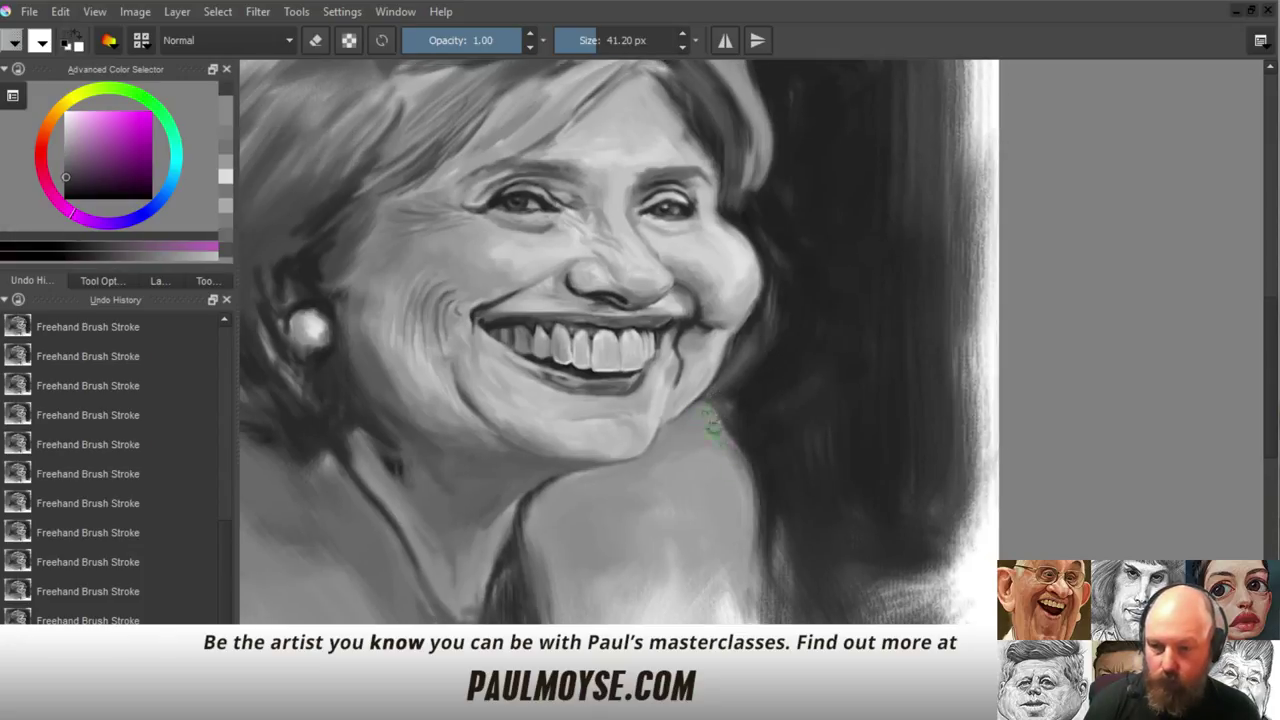
{"action": "mouse_move", "coordinate": [741, 433]}
{"action": "left_mouse_down"}
{"action": "mouse_move", "coordinate": [695, 399]}
{"action": "mouse_move", "coordinate": [740, 503]}
{"action": "left_mouse_up"}
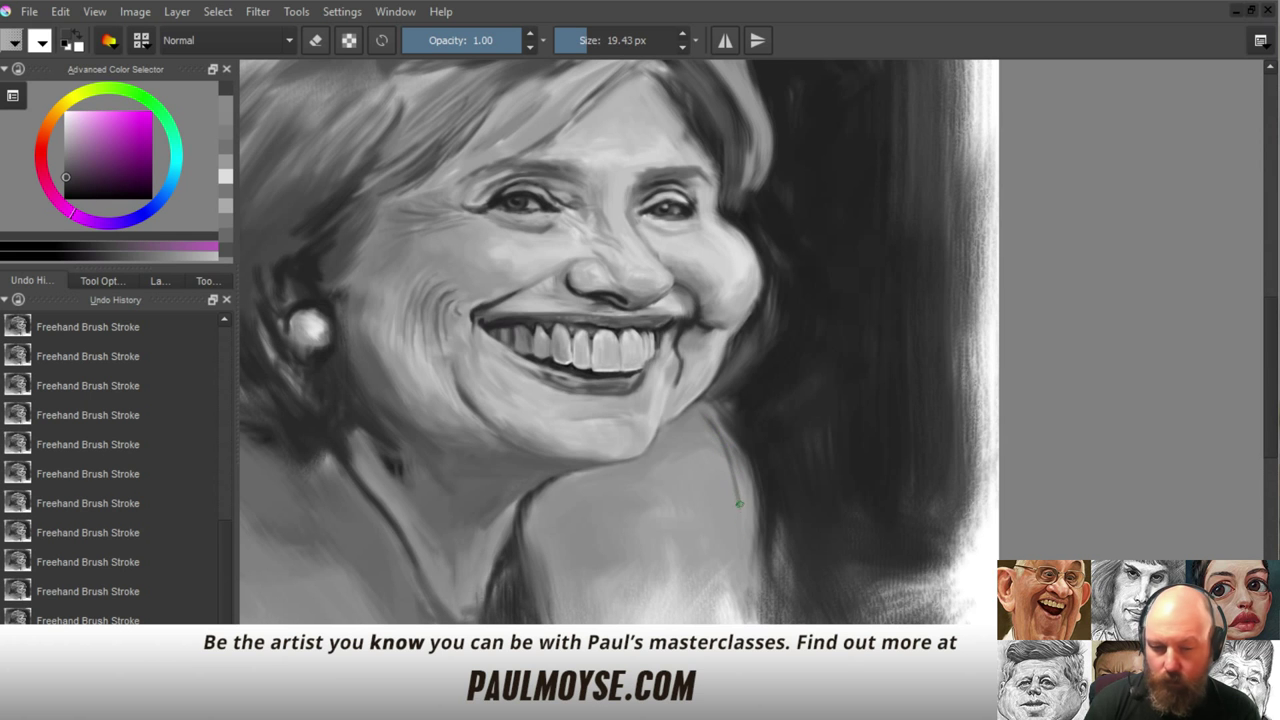
{"action": "left_click_drag", "start_coordinate": [724, 452], "coordinate": [741, 545]}
{"action": "left_click_drag", "start_coordinate": [739, 493], "coordinate": [745, 590]}
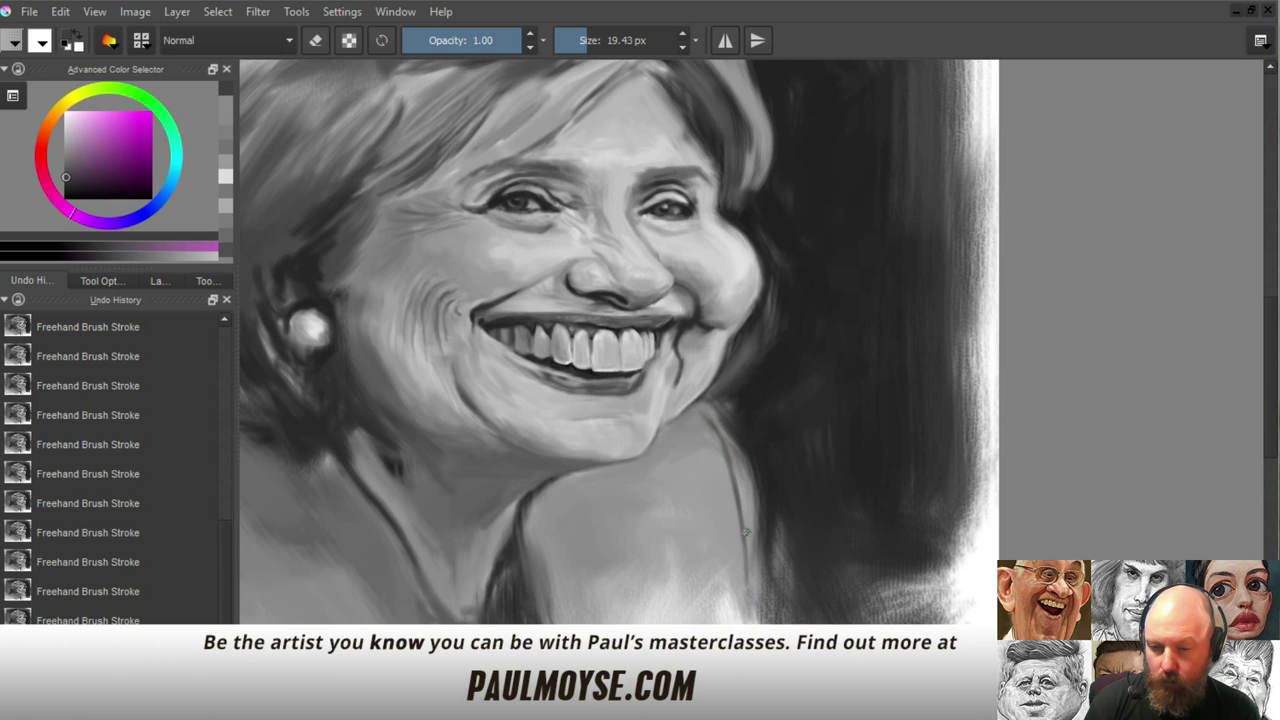
{"action": "left_click_drag", "start_coordinate": [747, 532], "coordinate": [743, 600]}
Smooth the outer part of the far cheek with sampled light greys and a 39.78 px brush
{"action": "mouse_move", "coordinate": [777, 398]}
{"action": "left_mouse_down"}
{"action": "mouse_move", "coordinate": [791, 480]}
{"action": "mouse_move", "coordinate": [783, 434]}
{"action": "left_mouse_up"}
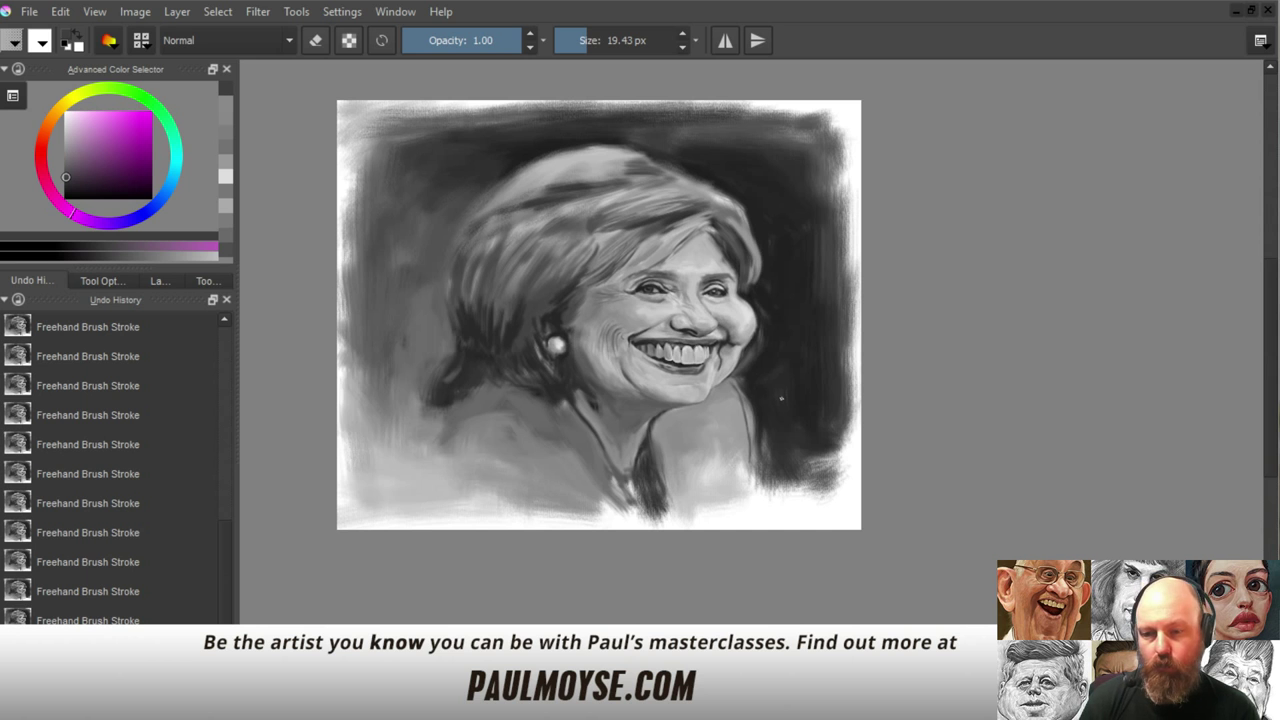
{"action": "left_click_drag", "start_coordinate": [740, 404], "coordinate": [748, 305]}
{"action": "left_click_drag", "start_coordinate": [591, 377], "coordinate": [602, 377]}
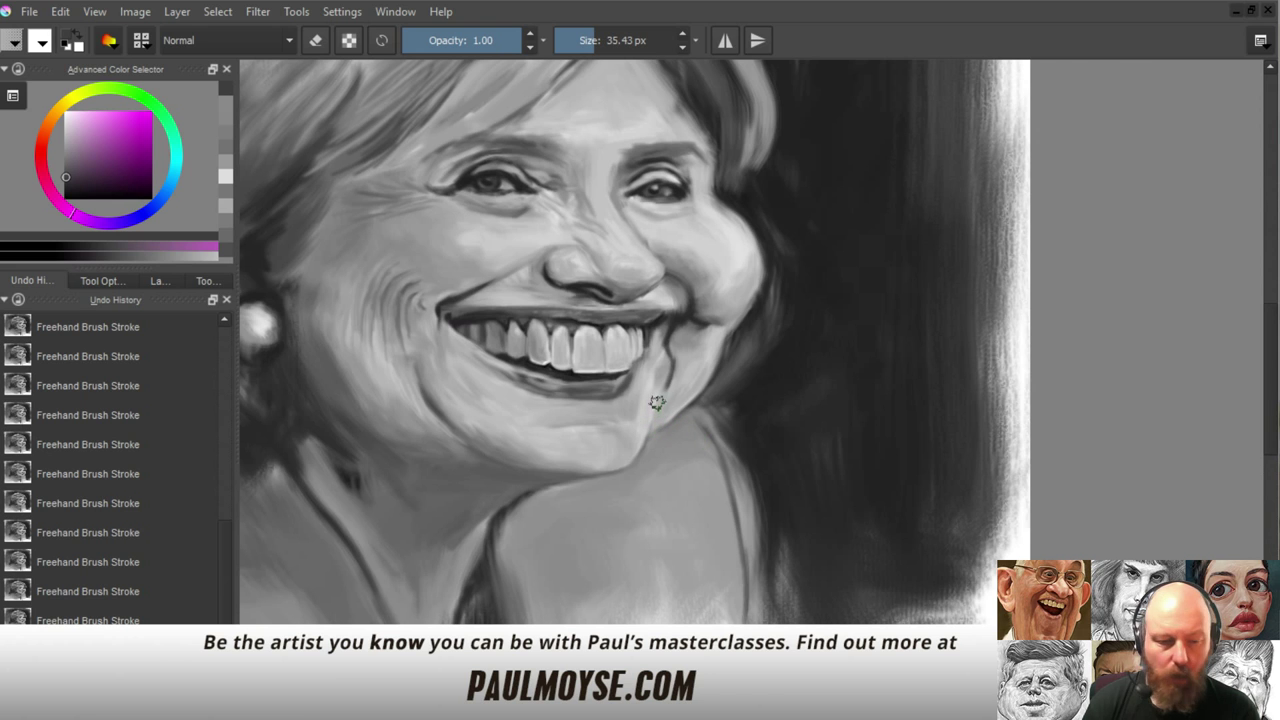
{"action": "left_click_drag", "start_coordinate": [705, 381], "coordinate": [720, 346]}
{"action": "key", "text": "bracketleft"}
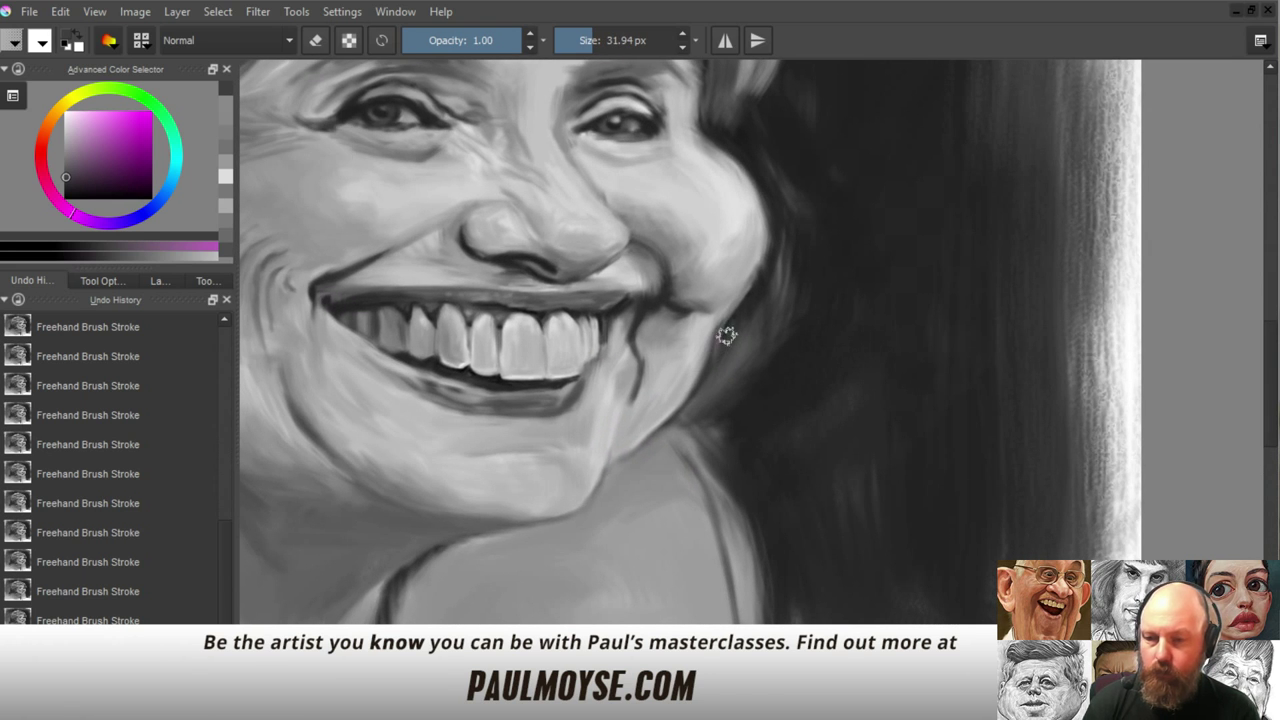
{"action": "left_click_drag", "start_coordinate": [723, 334], "coordinate": [729, 456]}
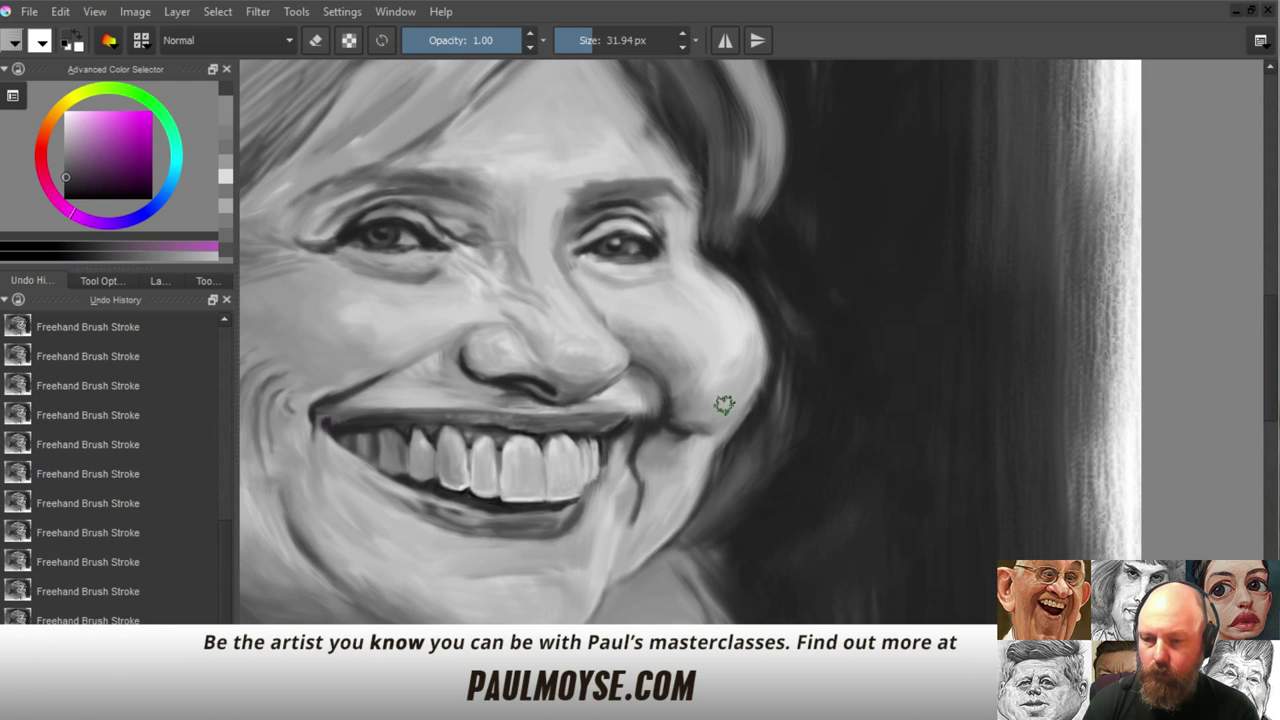
{"action": "left_click", "coordinate": [725, 395], "text": "ctrl"}
{"action": "key", "text": "bracketright"}
{"action": "key", "text": "bracketright"}
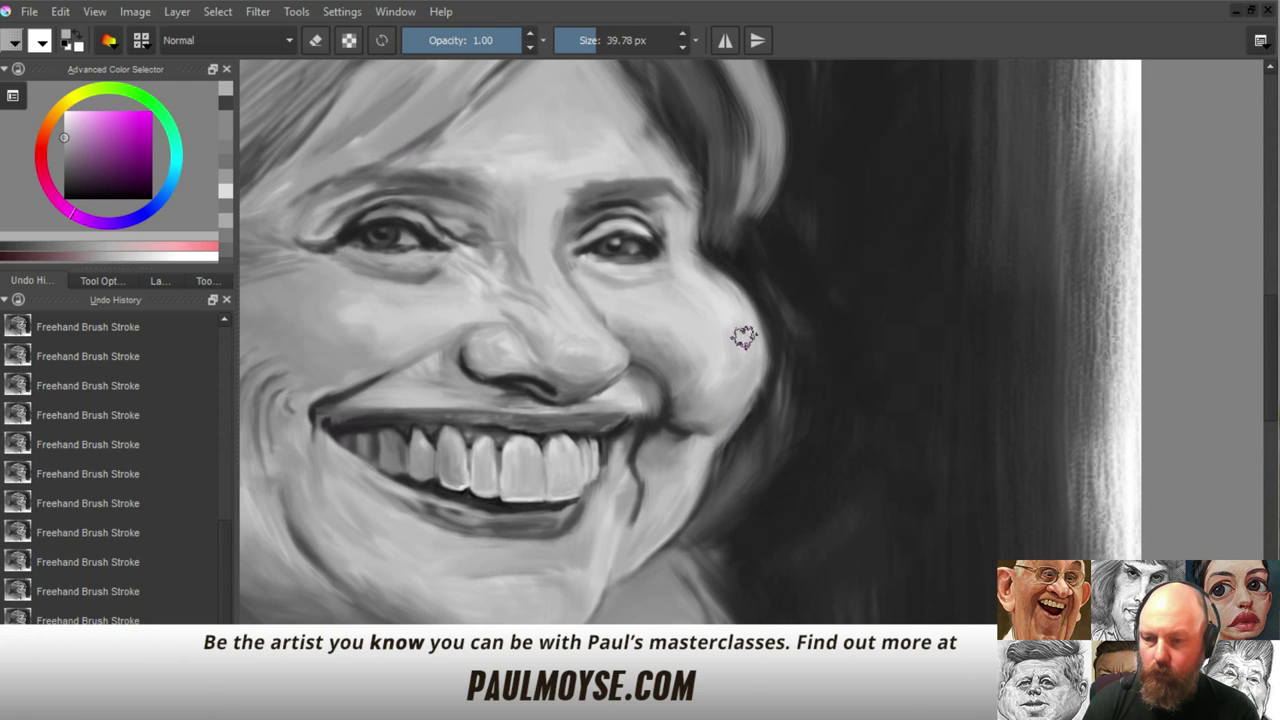
{"action": "left_click", "coordinate": [737, 380], "text": "ctrl"}
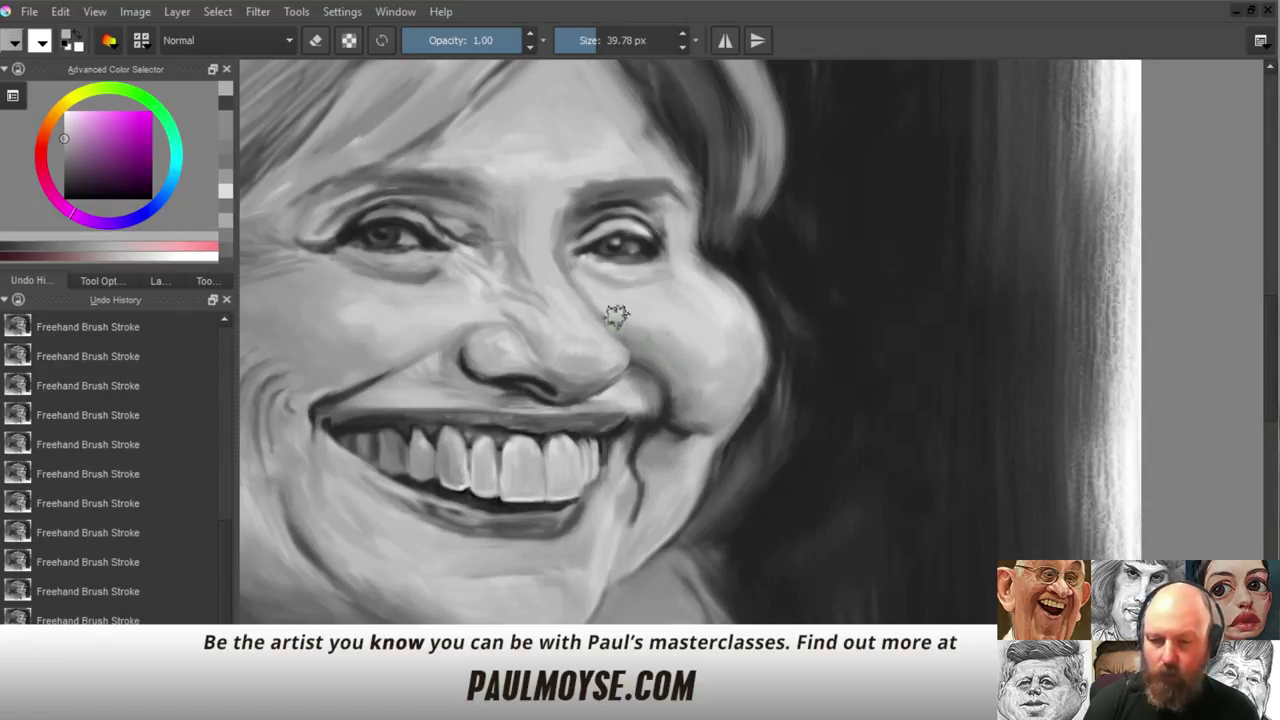
Lighten and blend the far cheek beside the nose and below the far eye with a sampled light grey
{"action": "mouse_move", "coordinate": [617, 316]}
{"action": "left_mouse_down"}
{"action": "mouse_move", "coordinate": [679, 347]}
{"action": "mouse_move", "coordinate": [645, 332]}
{"action": "left_mouse_up"}
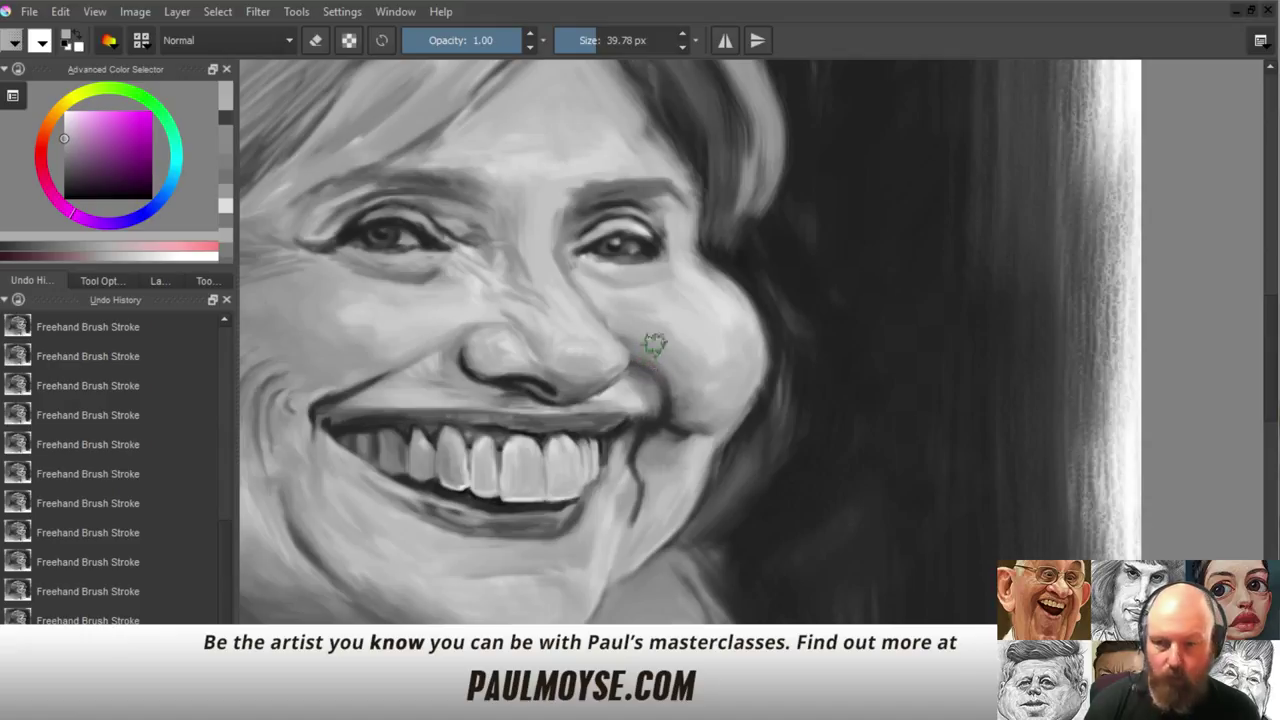
{"action": "left_click_drag", "start_coordinate": [588, 300], "coordinate": [669, 354]}
{"action": "left_click", "coordinate": [657, 299], "text": "ctrl"}
{"action": "left_click_drag", "start_coordinate": [642, 310], "coordinate": [695, 342]}
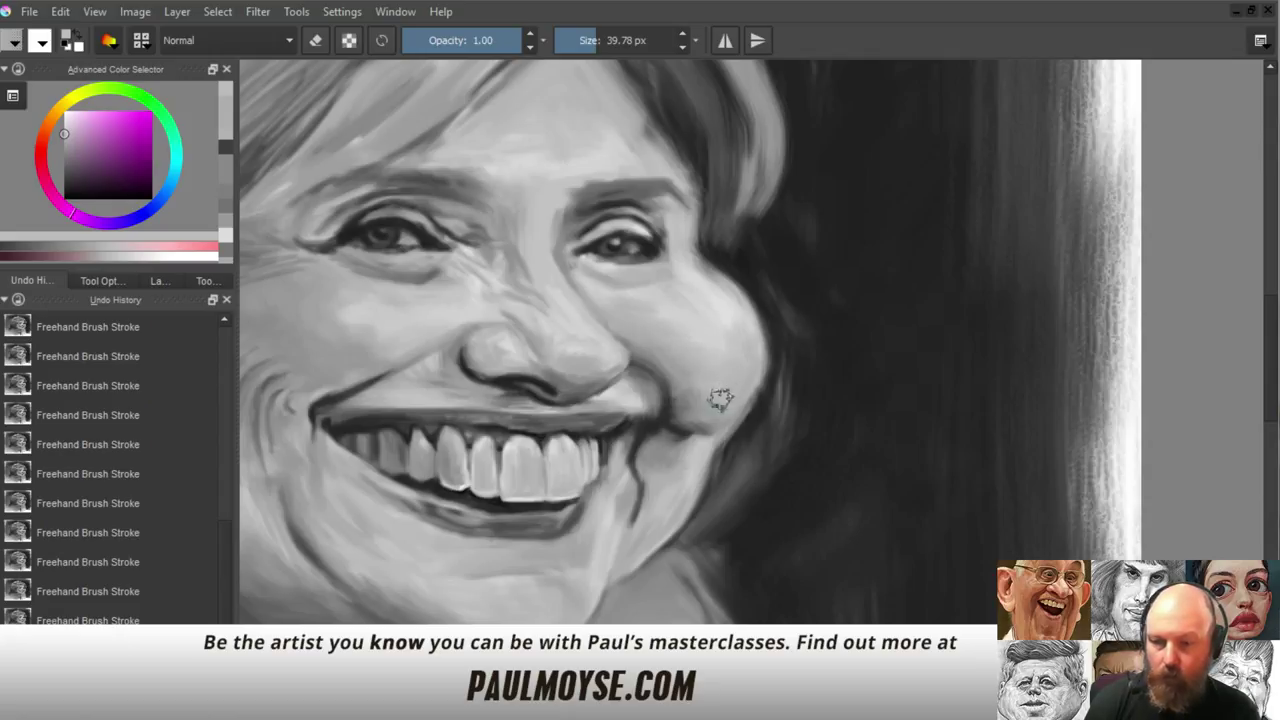
Darken the smile crease beside the far nostril with a sampled dark grey and a 19.22 px brush
{"action": "key", "text": "bracketleft"}
{"action": "key", "text": "bracketleft"}
{"action": "key", "text": "bracketleft"}
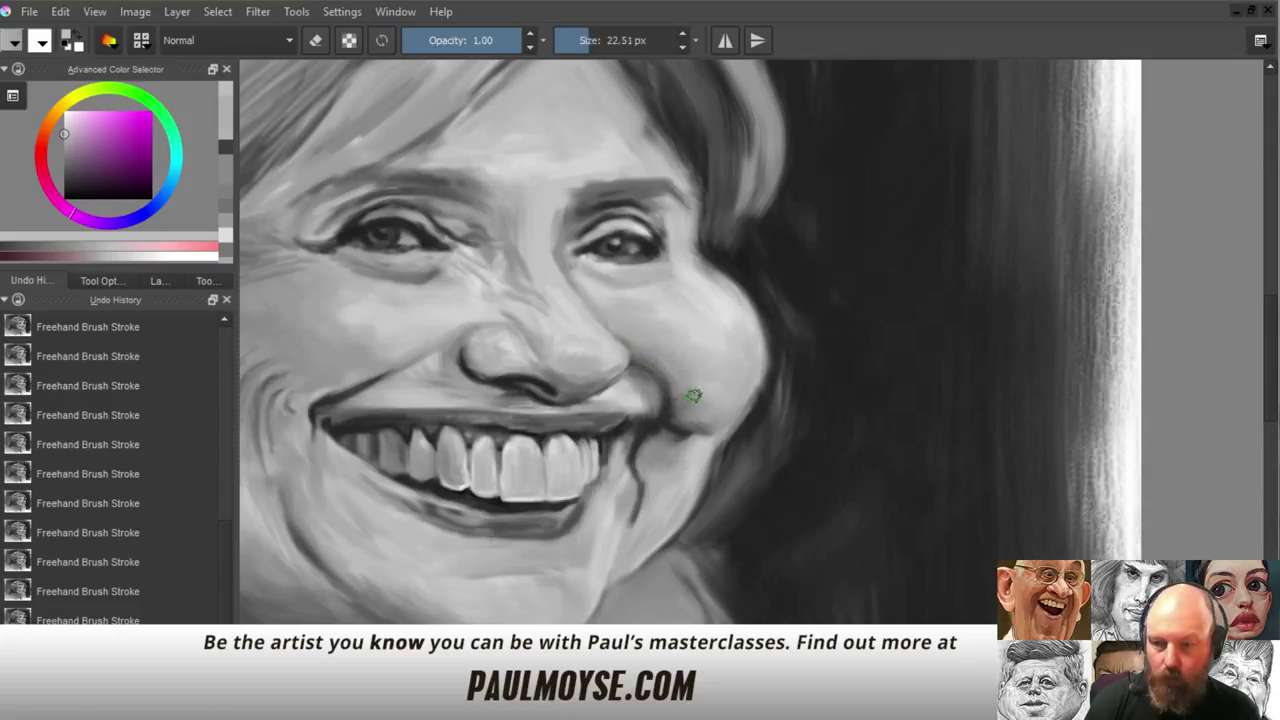
{"action": "left_click", "coordinate": [656, 410], "text": "ctrl"}
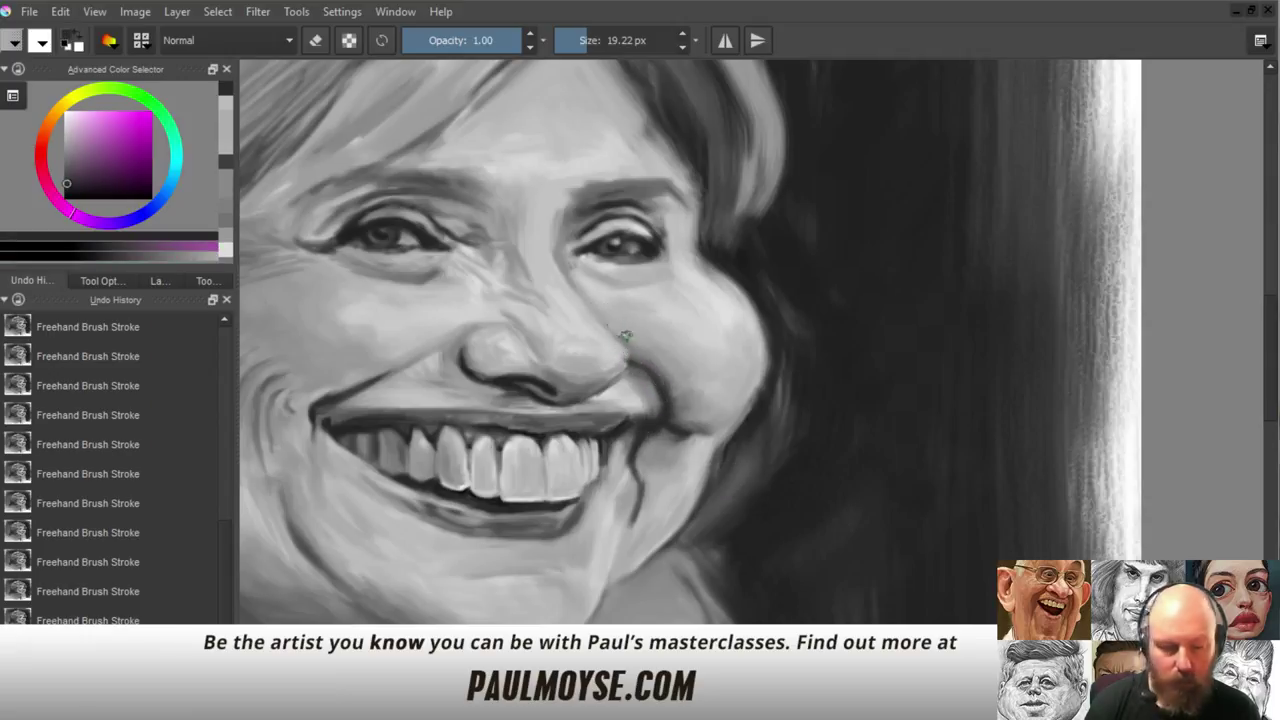
{"action": "left_click_drag", "start_coordinate": [626, 336], "coordinate": [632, 363]}
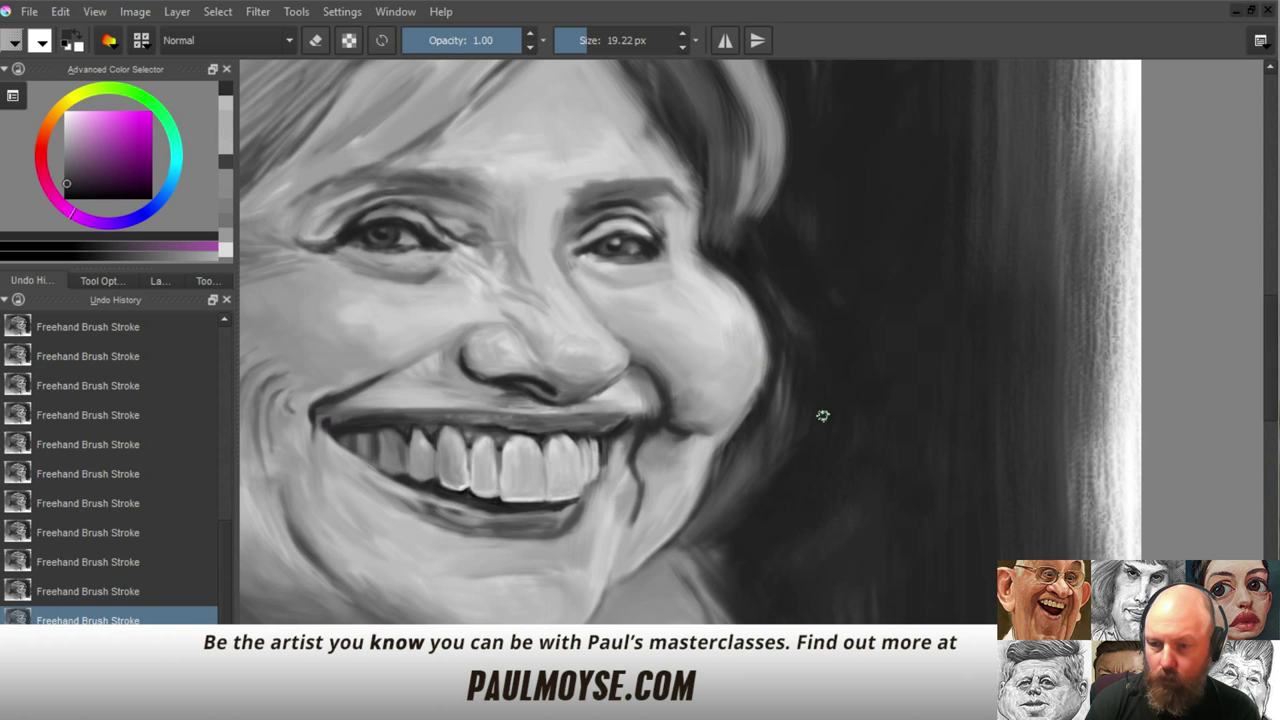
Refine the crease around the far mouth corner with sampled dark and mid greys and an 8.18 px brush
{"action": "left_click", "coordinate": [845, 413], "text": "ctrl"}
{"action": "mouse_move", "coordinate": [750, 455]}
{"action": "left_mouse_down"}
{"action": "mouse_move", "coordinate": [752, 427]}
{"action": "mouse_move", "coordinate": [837, 354]}
{"action": "left_mouse_up"}
{"action": "mouse_move", "coordinate": [752, 338]}
{"action": "left_mouse_down"}
{"action": "mouse_move", "coordinate": [724, 345]}
{"action": "mouse_move", "coordinate": [765, 303]}
{"action": "mouse_move", "coordinate": [741, 289]}
{"action": "left_mouse_up"}
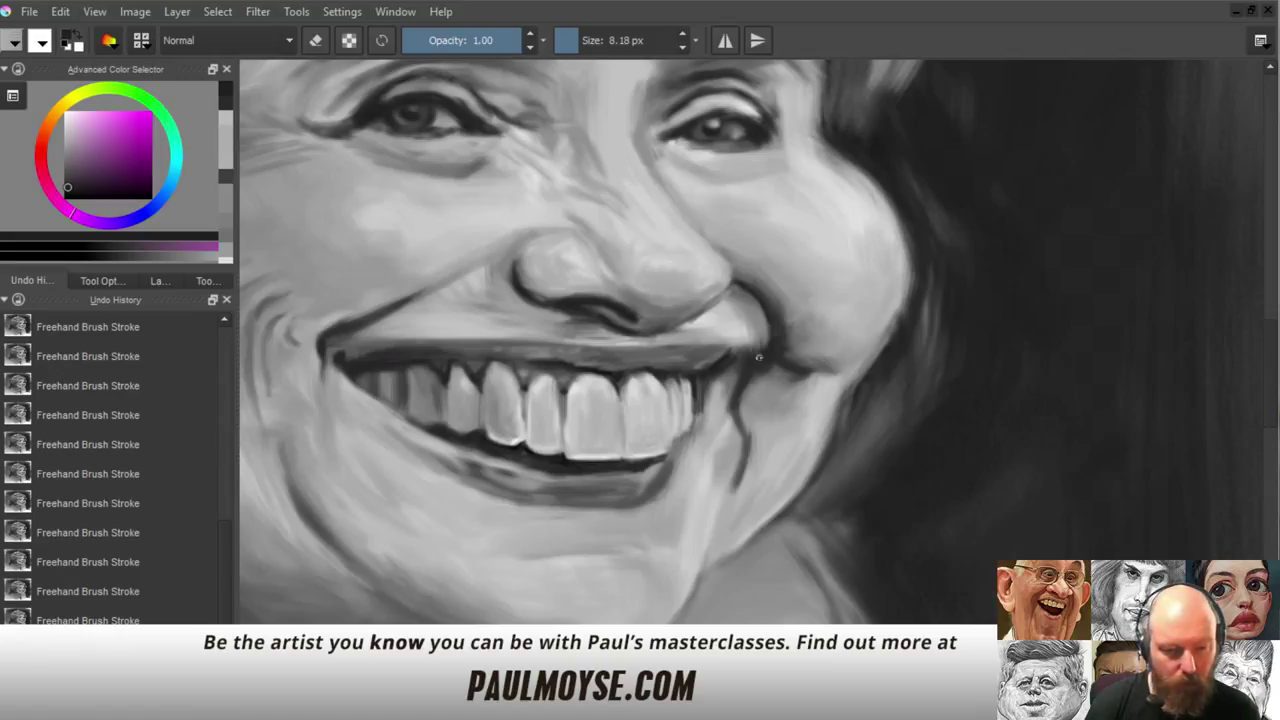
{"action": "left_click", "coordinate": [766, 330], "text": "ctrl"}
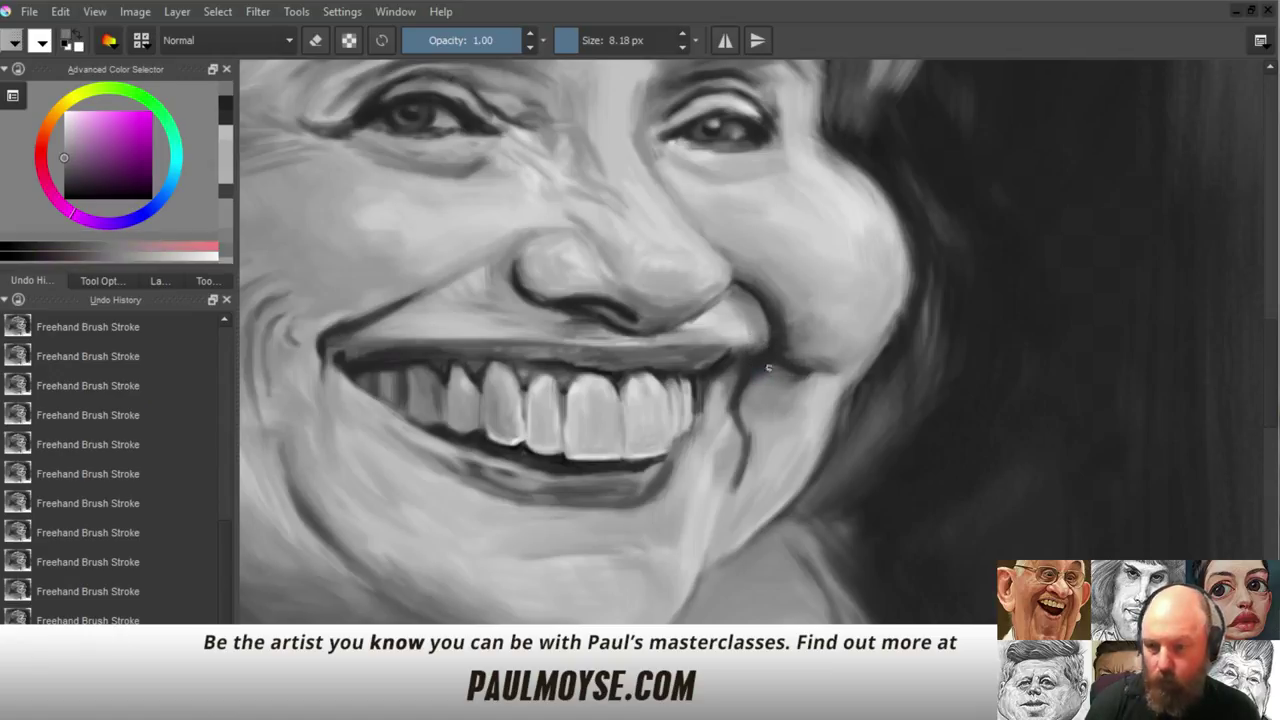
{"action": "left_click", "coordinate": [765, 372], "text": "ctrl"}
{"action": "left_click", "coordinate": [770, 368], "text": "ctrl"}
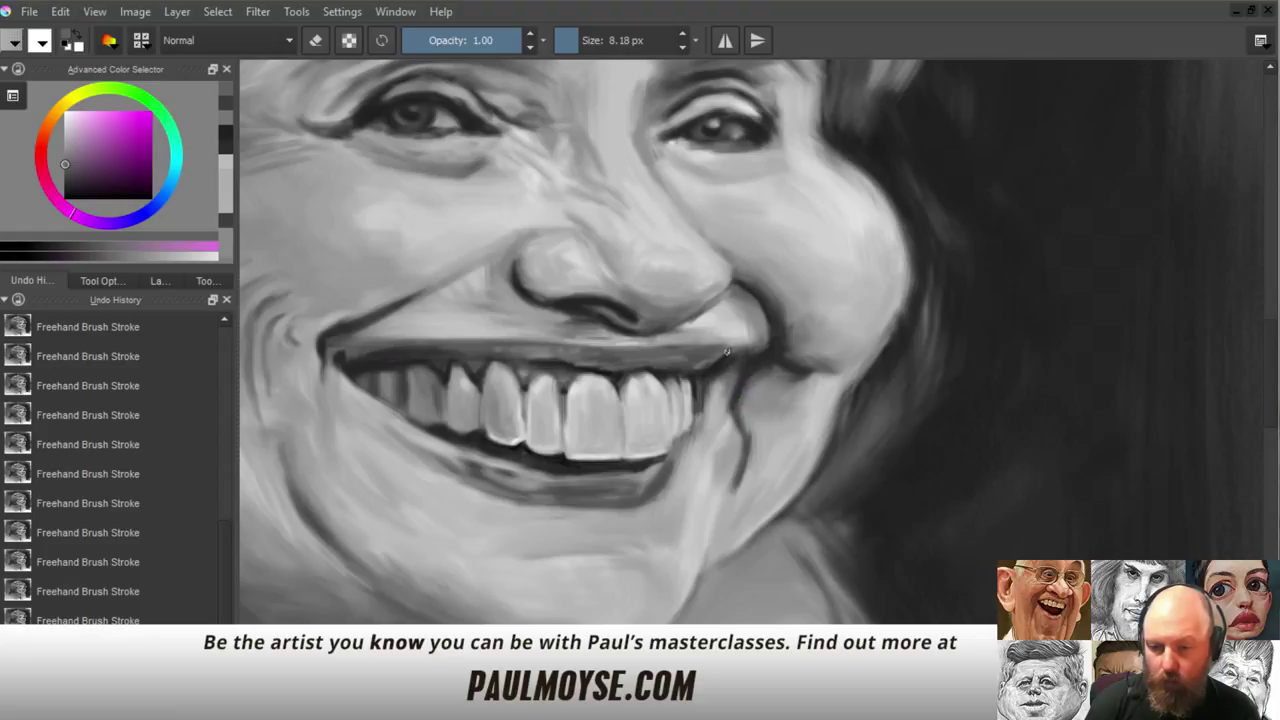
Soften the skin between the far teeth and the smile crease with sampled light and mid greys
{"action": "left_click", "coordinate": [720, 398], "text": "ctrl"}
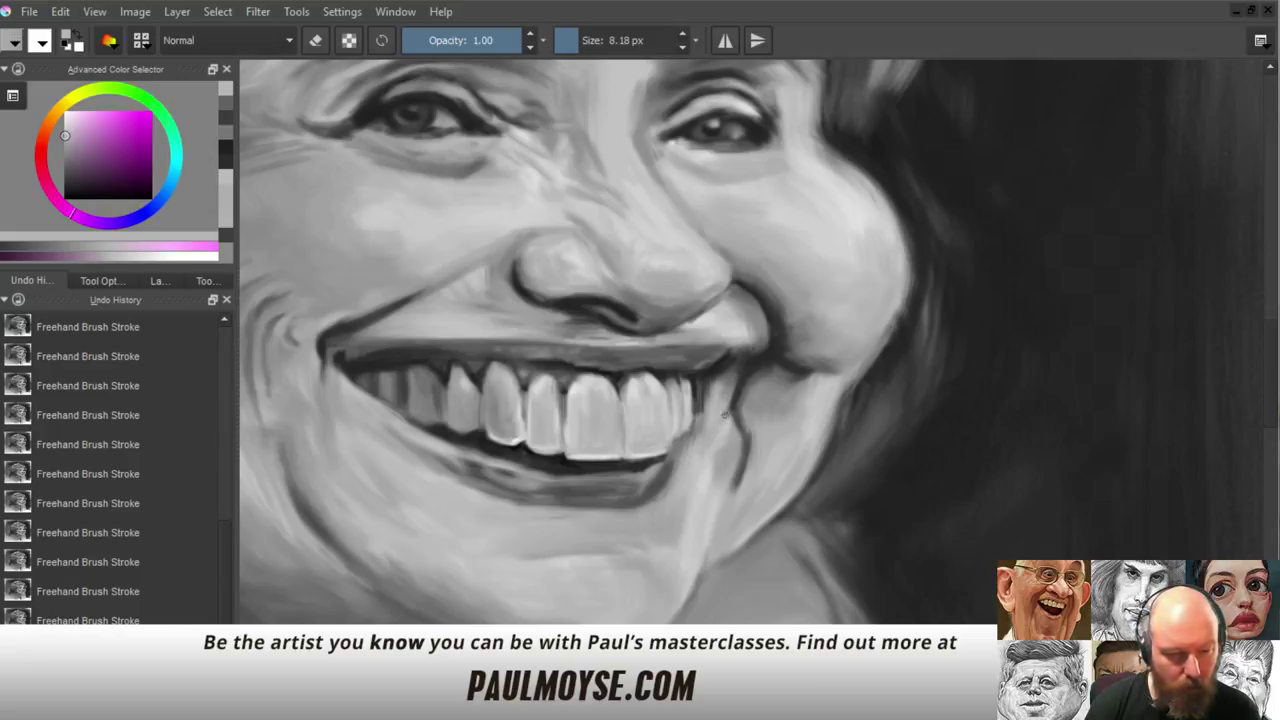
{"action": "left_click", "coordinate": [722, 408], "text": "ctrl"}
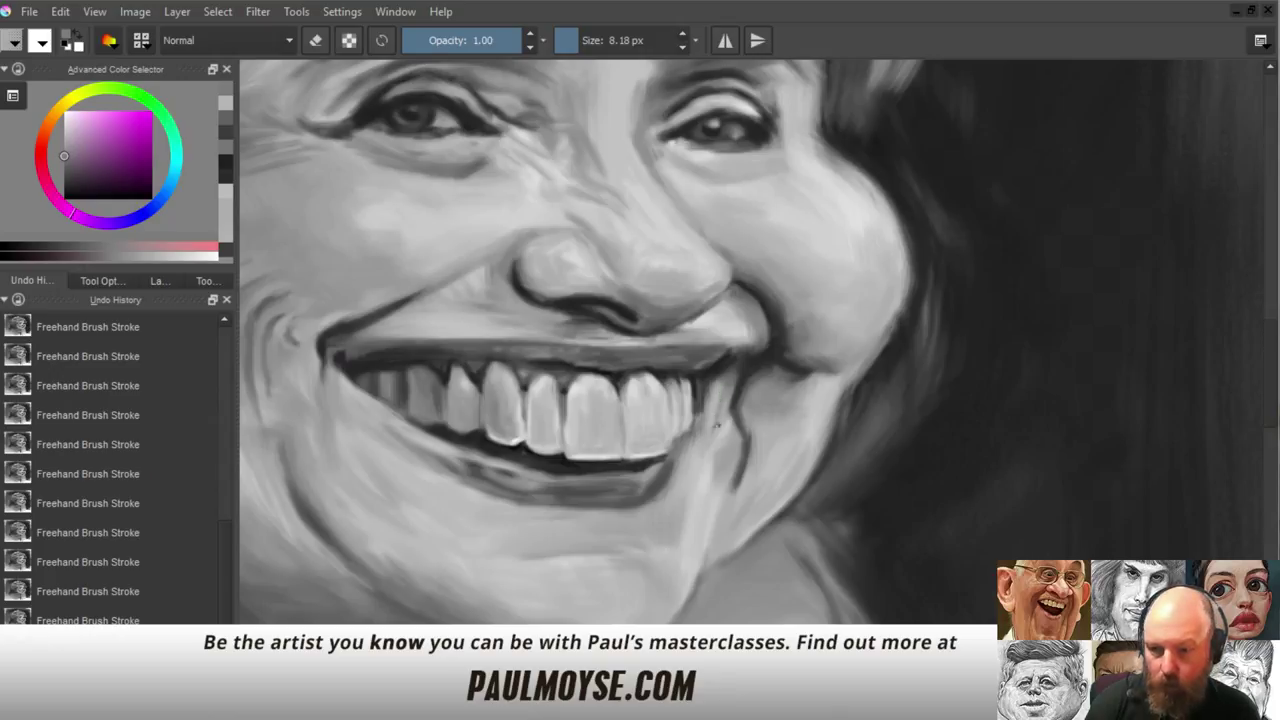
{"action": "left_click", "coordinate": [717, 432], "text": "ctrl"}
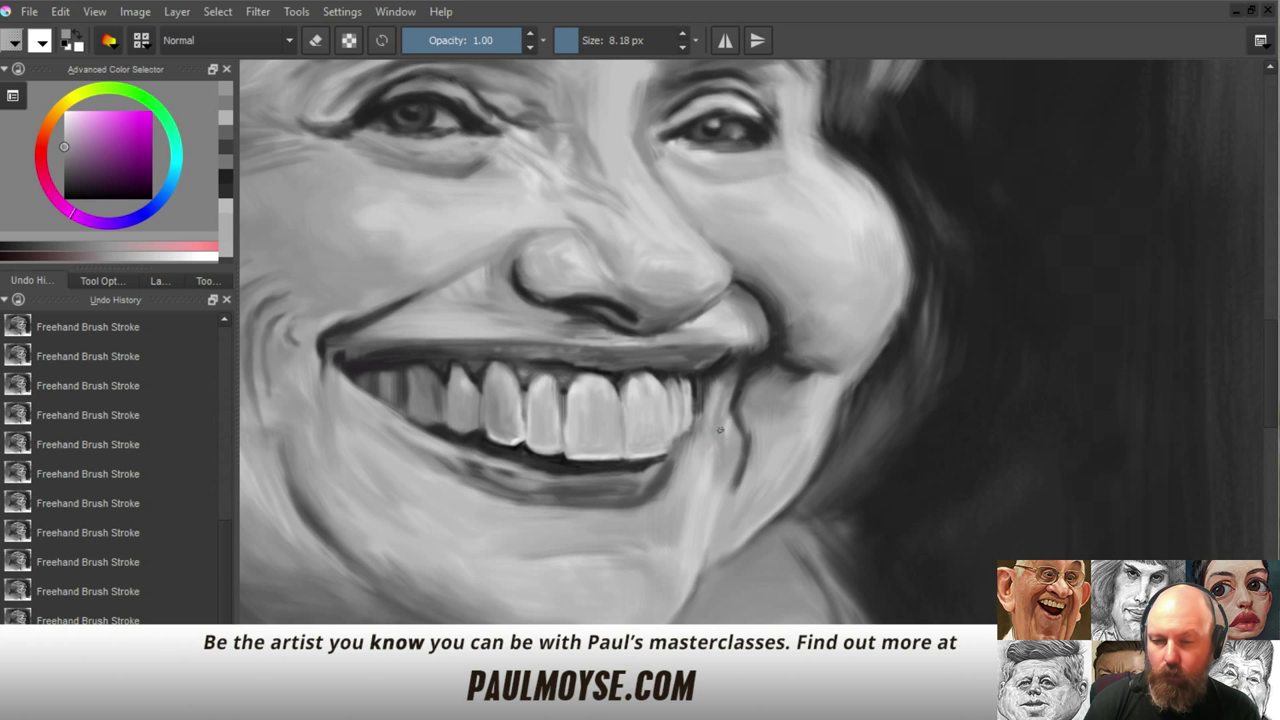
{"action": "left_click_drag", "start_coordinate": [695, 446], "coordinate": [682, 564]}
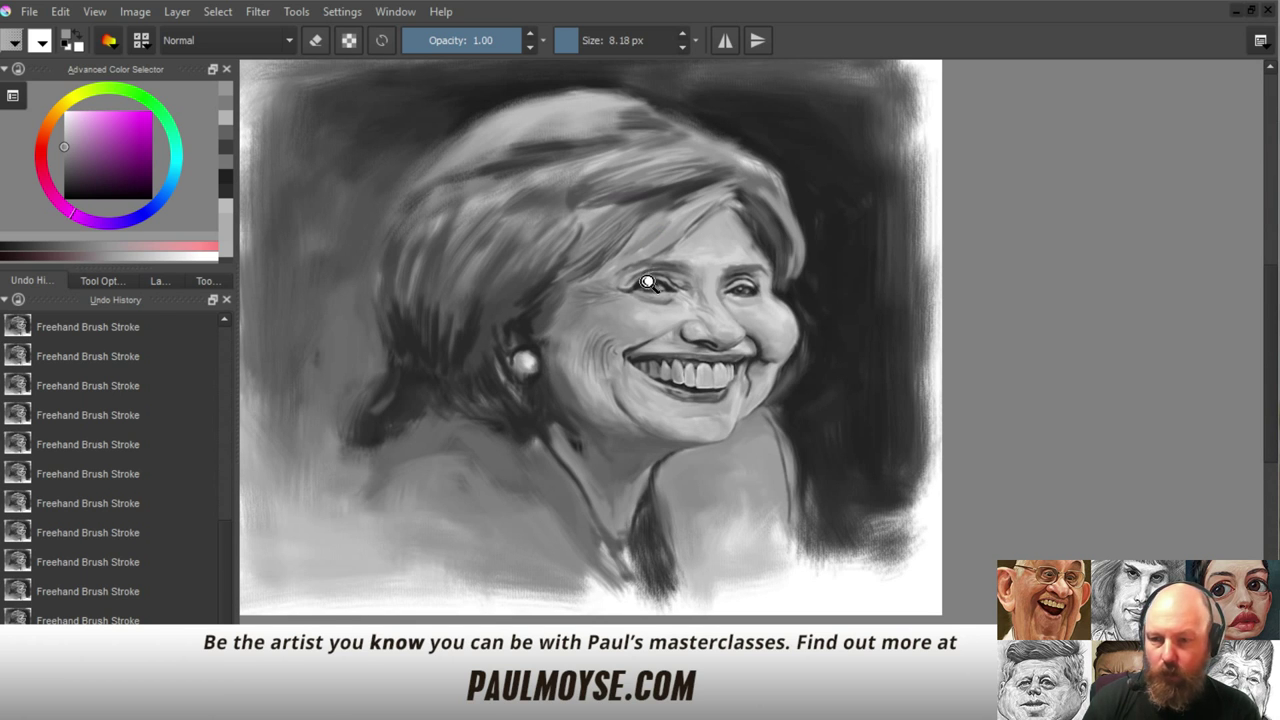
Save the portrait as a TIFF with no compression and the ICC profile included
{"action": "left_click_drag", "start_coordinate": [652, 280], "coordinate": [686, 314]}
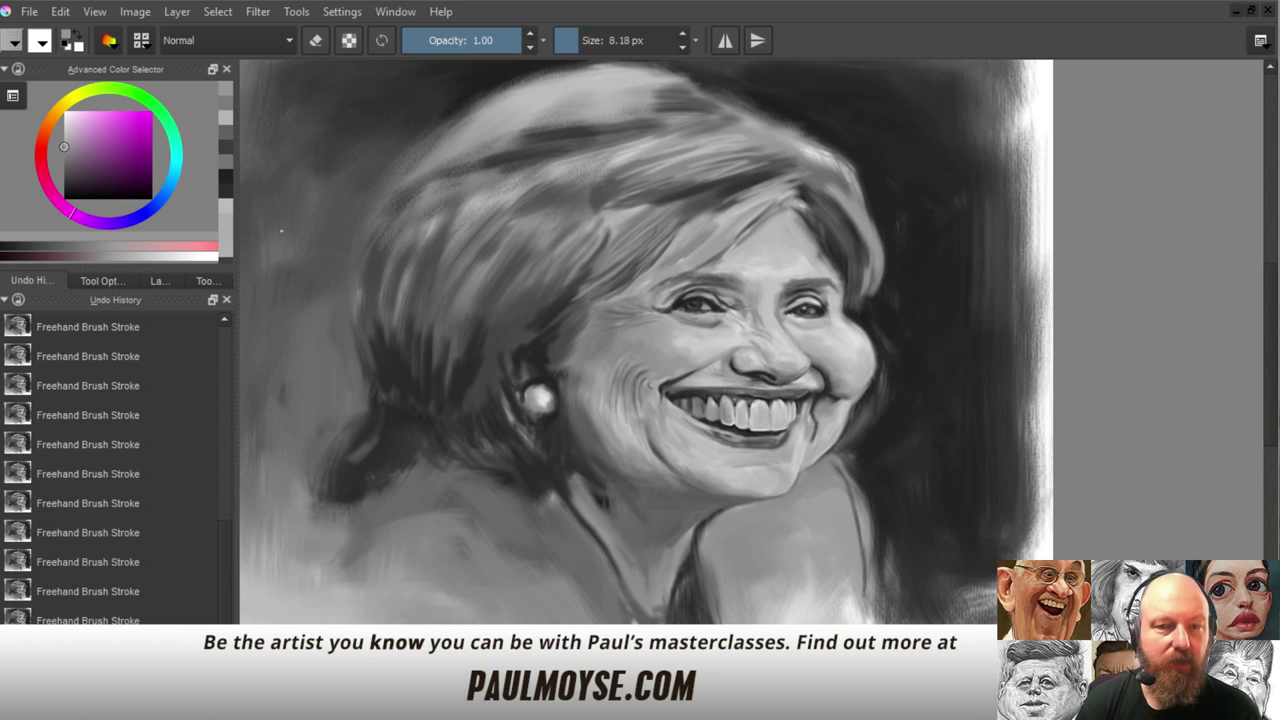
{"action": "left_click", "coordinate": [29, 11]}
{"action": "mouse_move", "coordinate": [60, 11]}
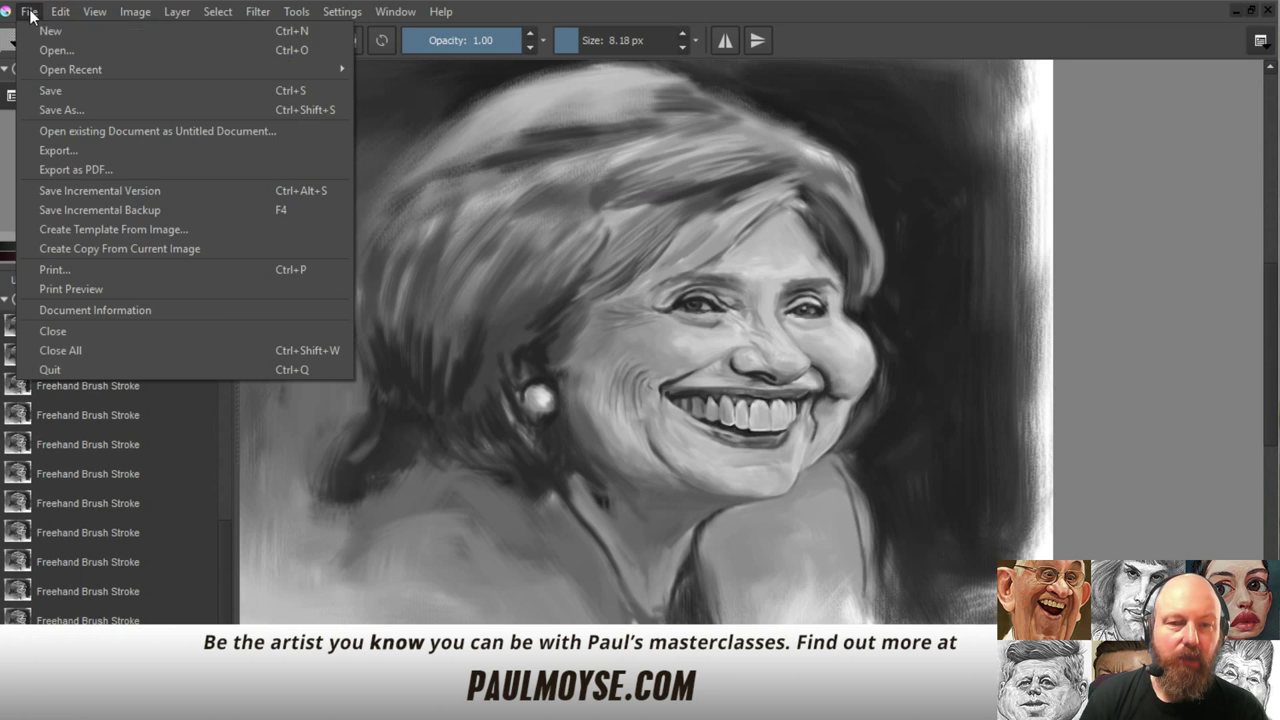
{"action": "left_click", "coordinate": [45, 89]}
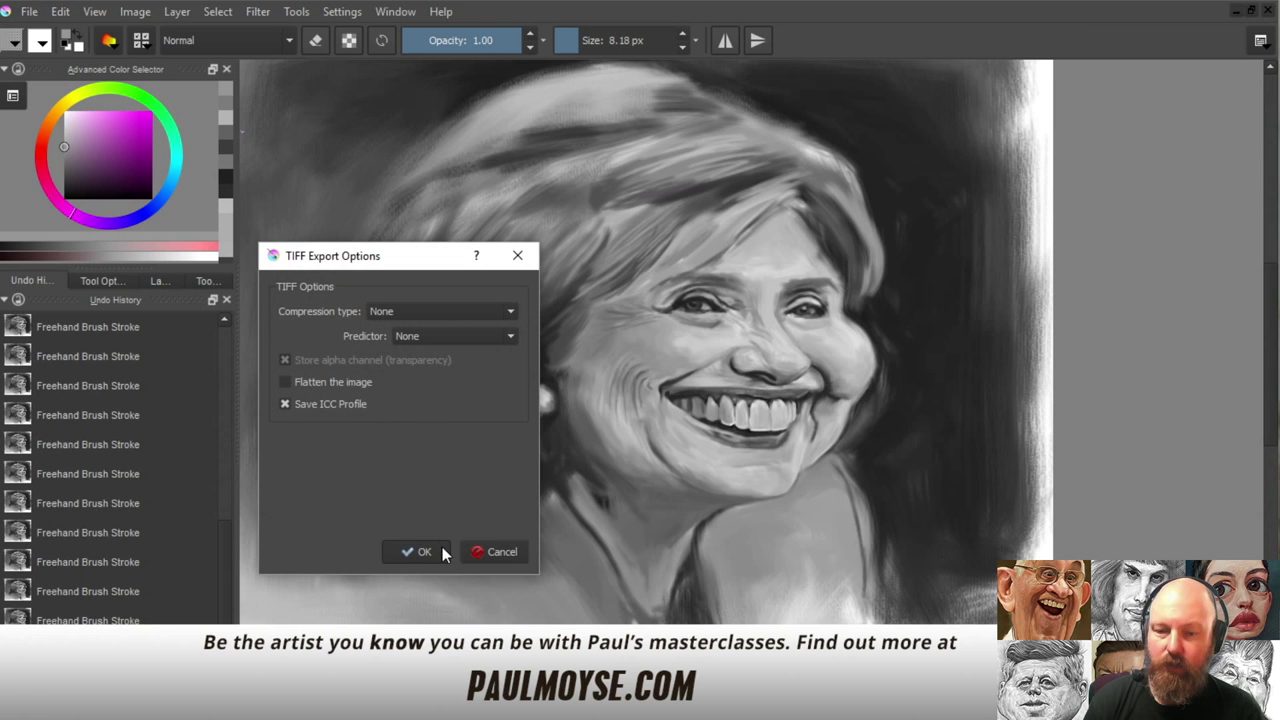
{"action": "left_click", "coordinate": [441, 551]}
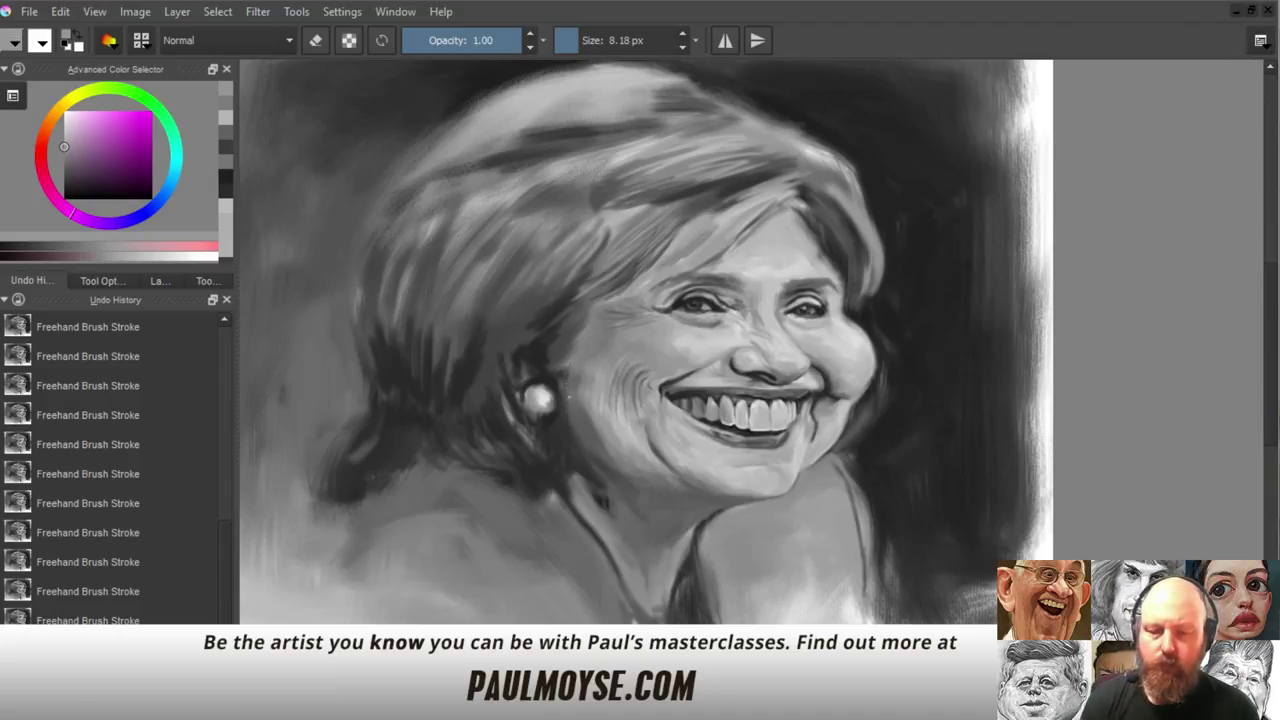
Start the Transform tool with the whole portrait in view
{"action": "mouse_move", "coordinate": [532, 350]}
{"action": "left_mouse_down"}
{"action": "mouse_move", "coordinate": [537, 391]}
{"action": "mouse_move", "coordinate": [553, 364]}
{"action": "left_mouse_up"}
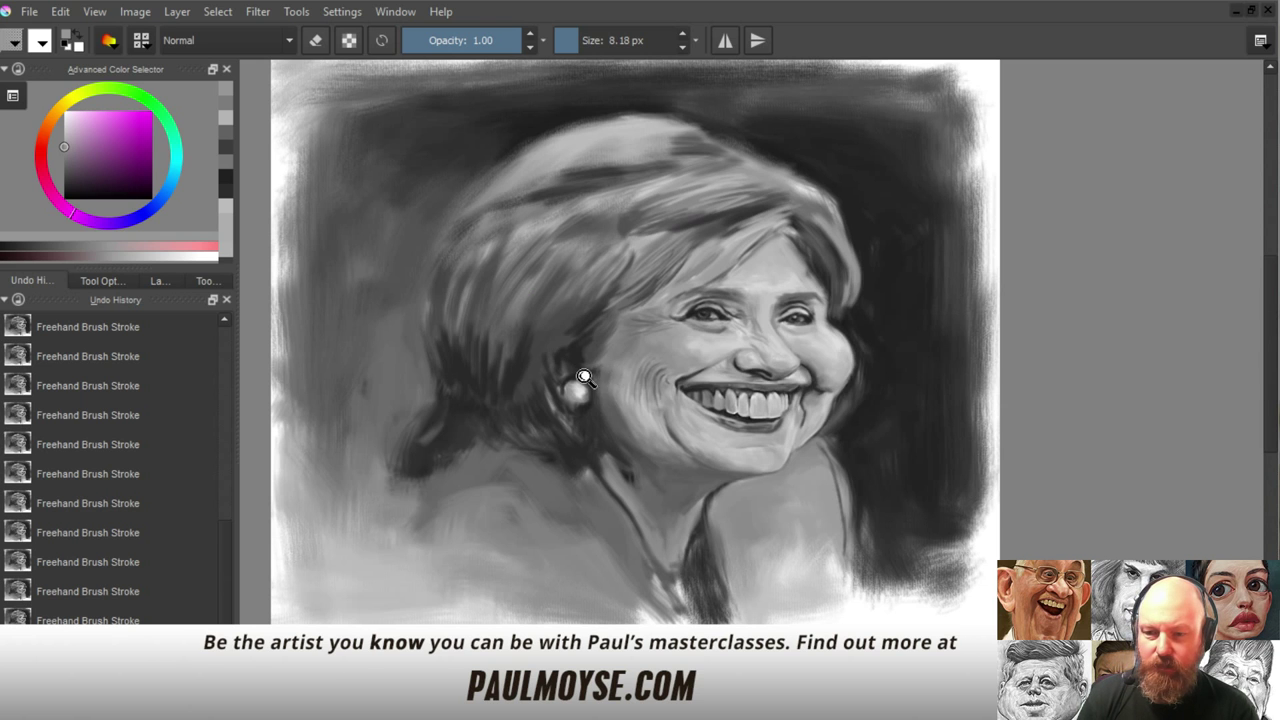
{"action": "left_click_drag", "start_coordinate": [584, 374], "coordinate": [584, 417]}
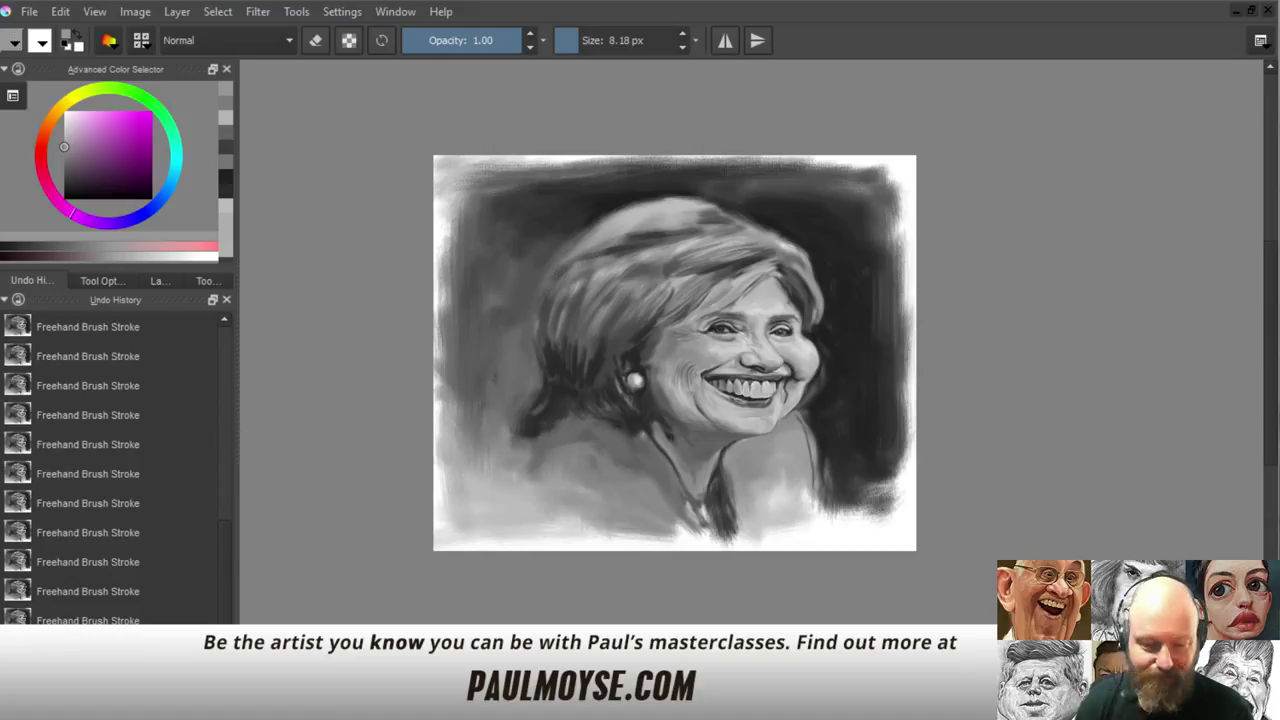
{"action": "key", "text": "ctrl+t"}
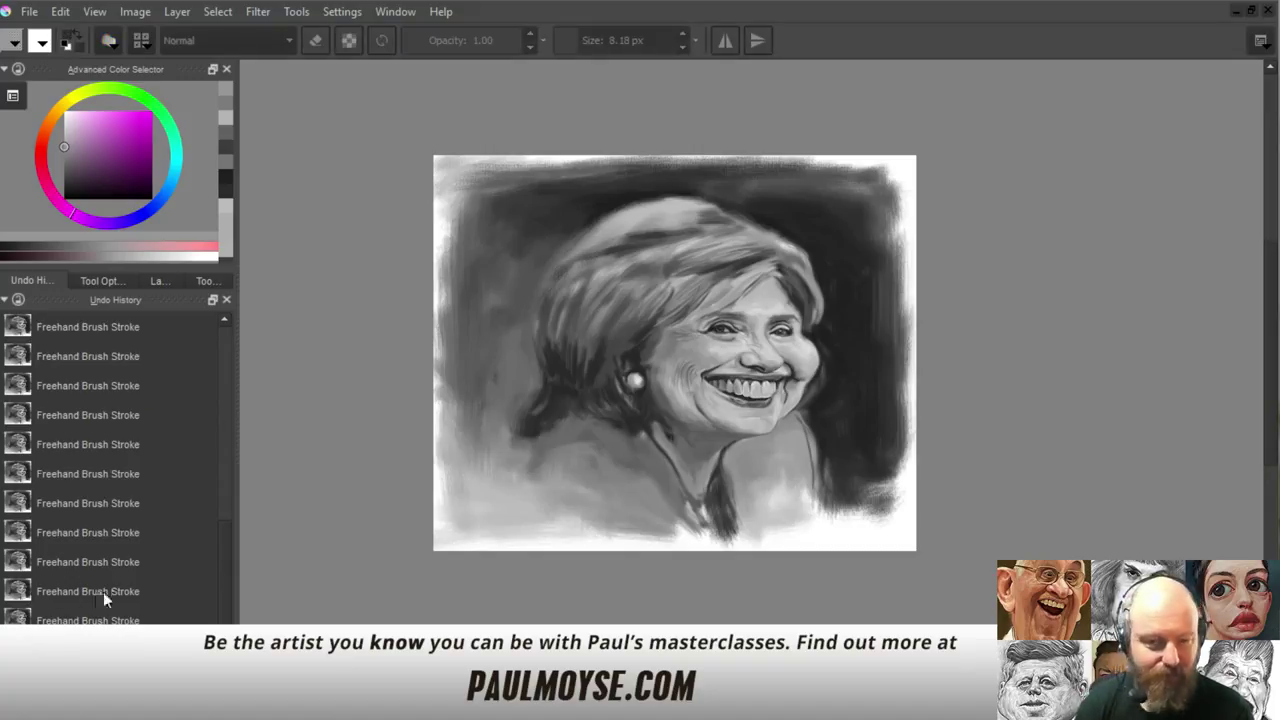